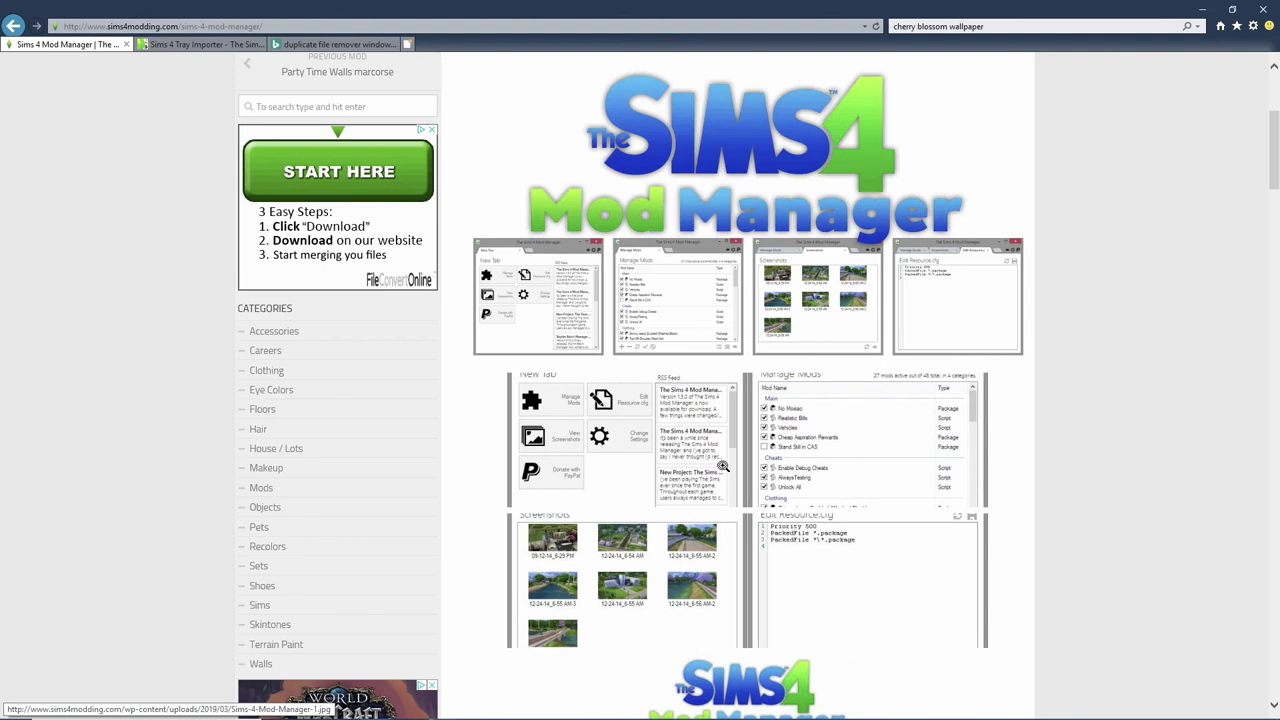
Step: Switch to File Explorer and check the total size of the Mods folder inside The Sims 4 folder in its properties
mouse_move(470, 716)
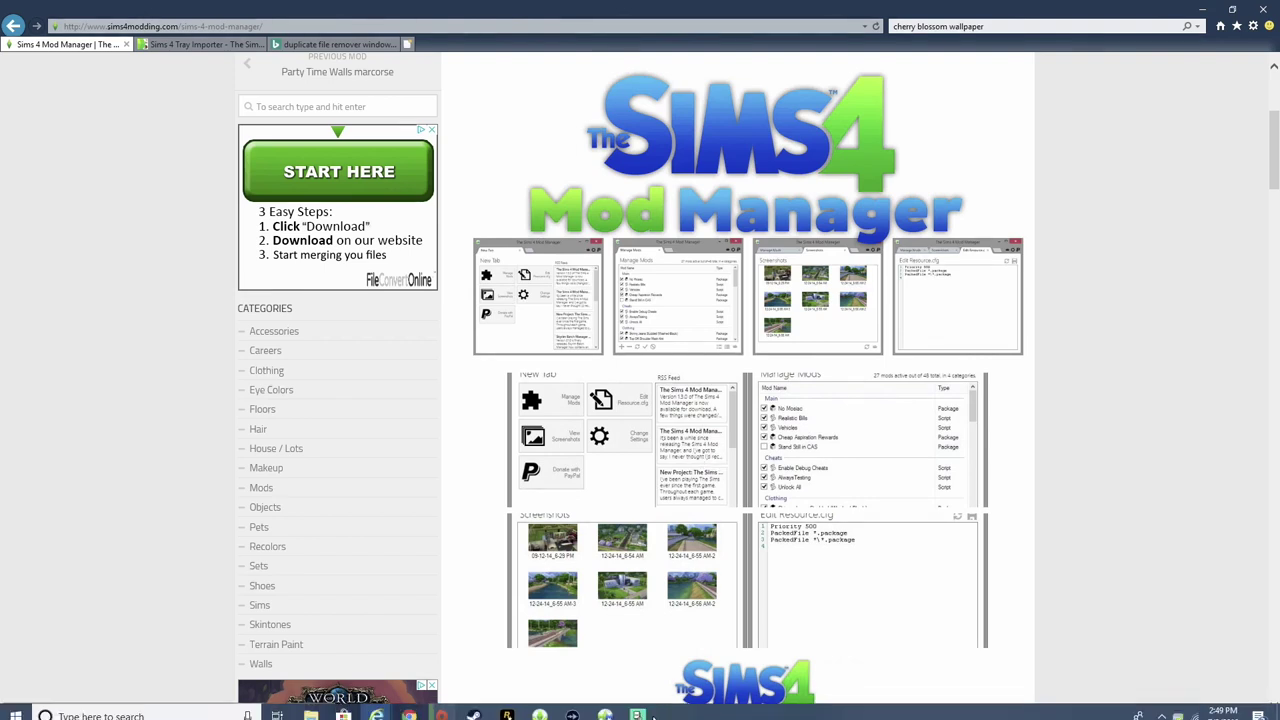
left_click(311, 707)
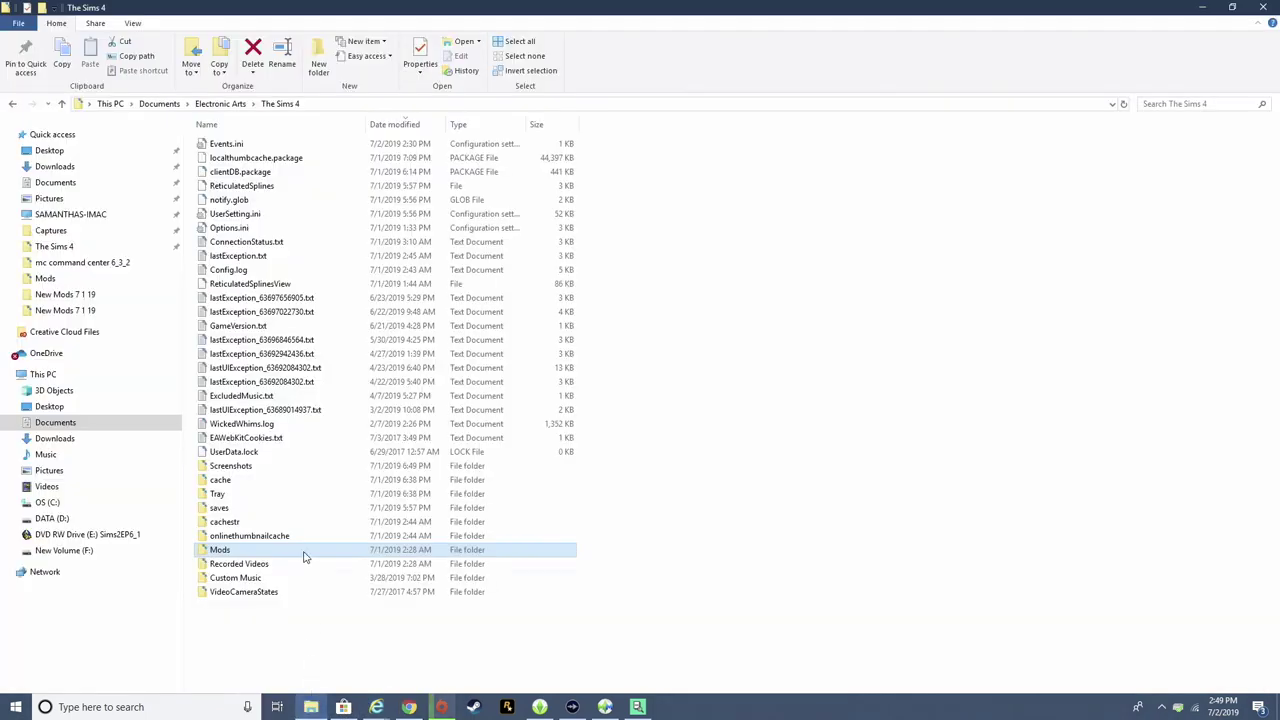
right_click(213, 557)
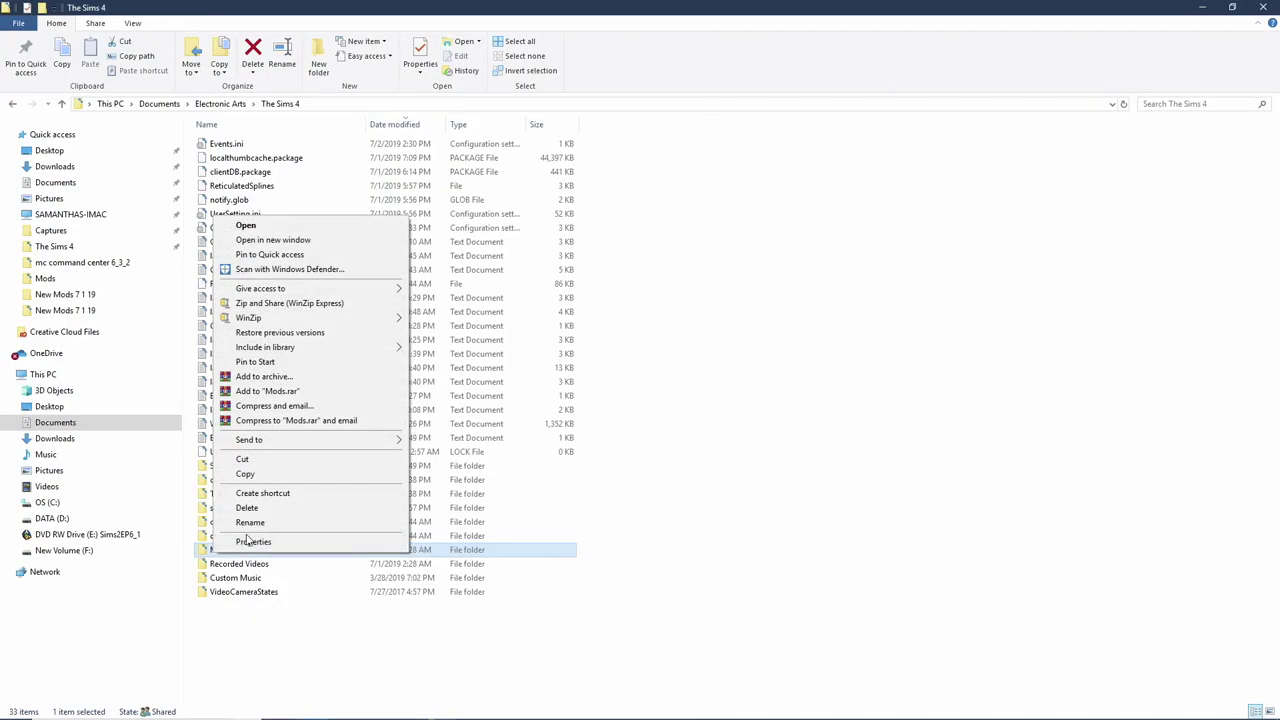
left_click(246, 540)
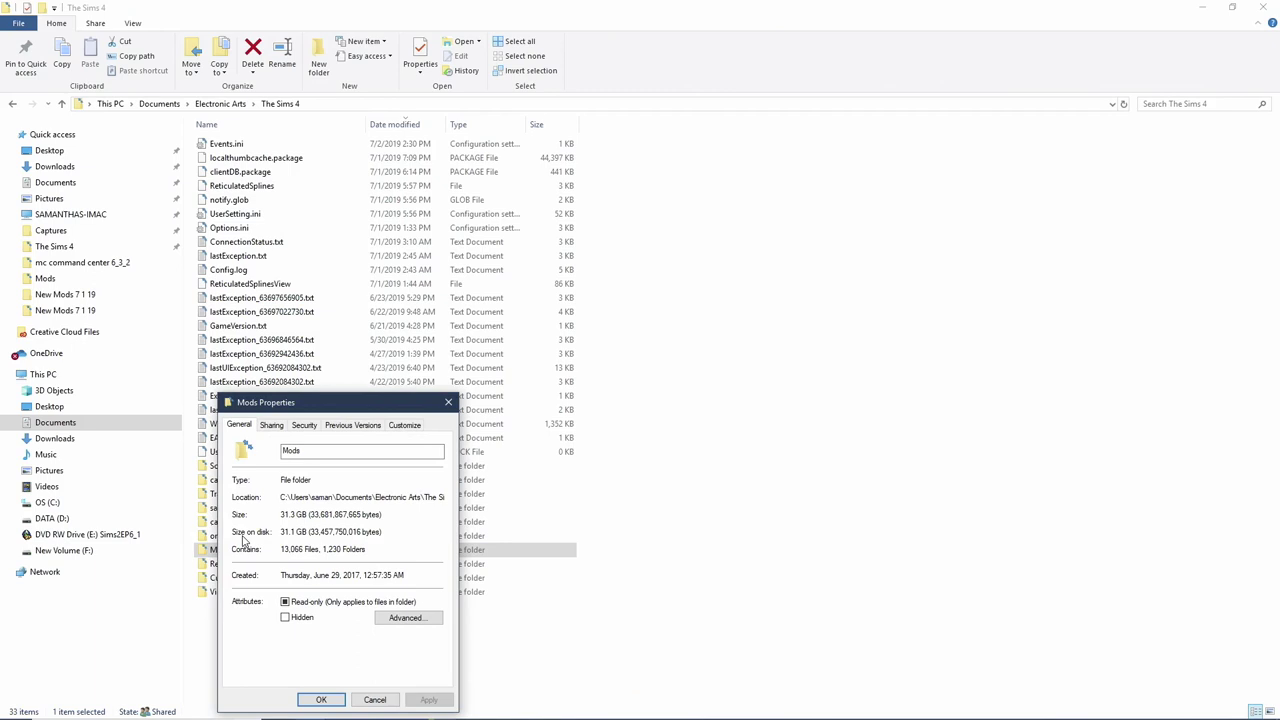
left_click_drag(362, 400, 786, 275)
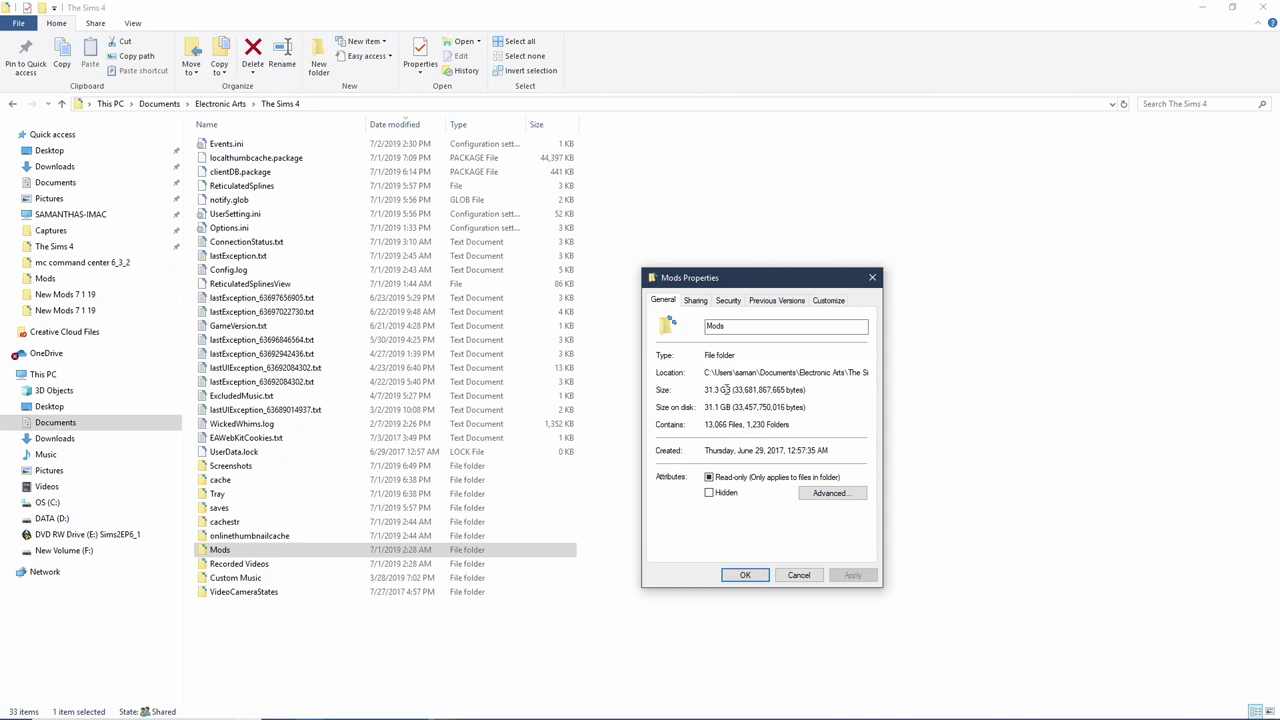
left_click_drag(704, 390, 810, 392)
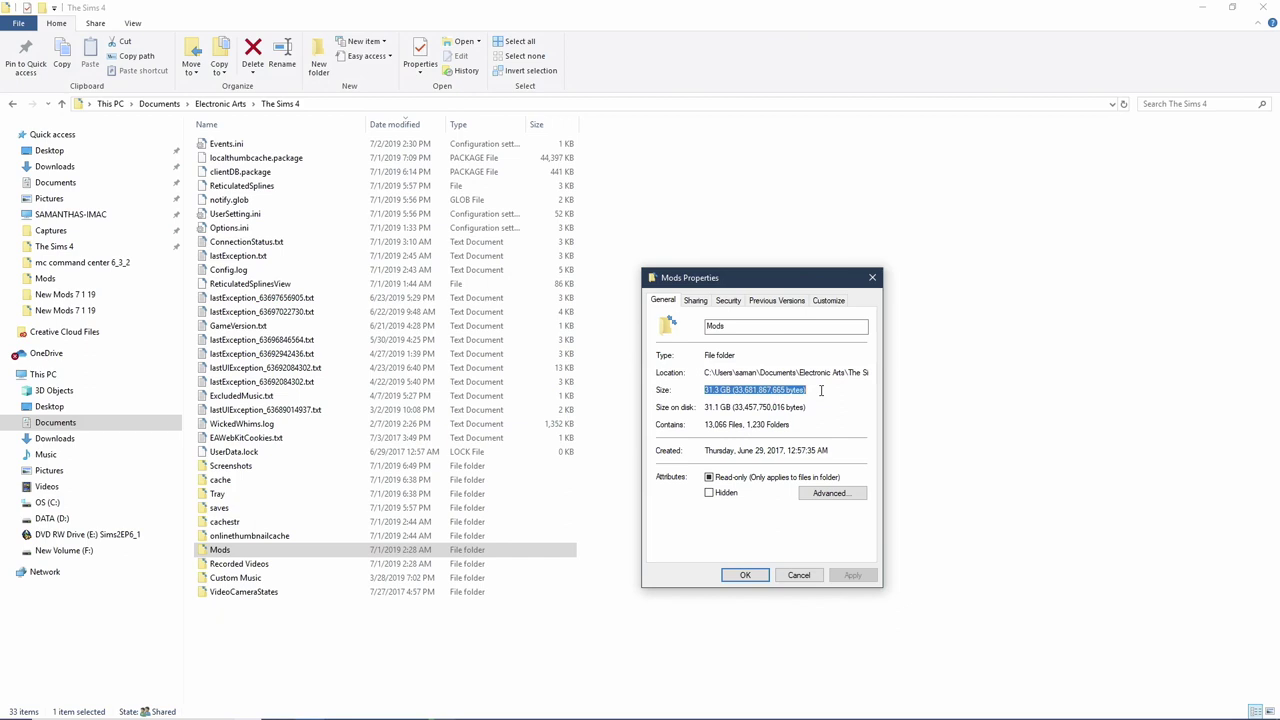
left_click(836, 407)
left_click(873, 278)
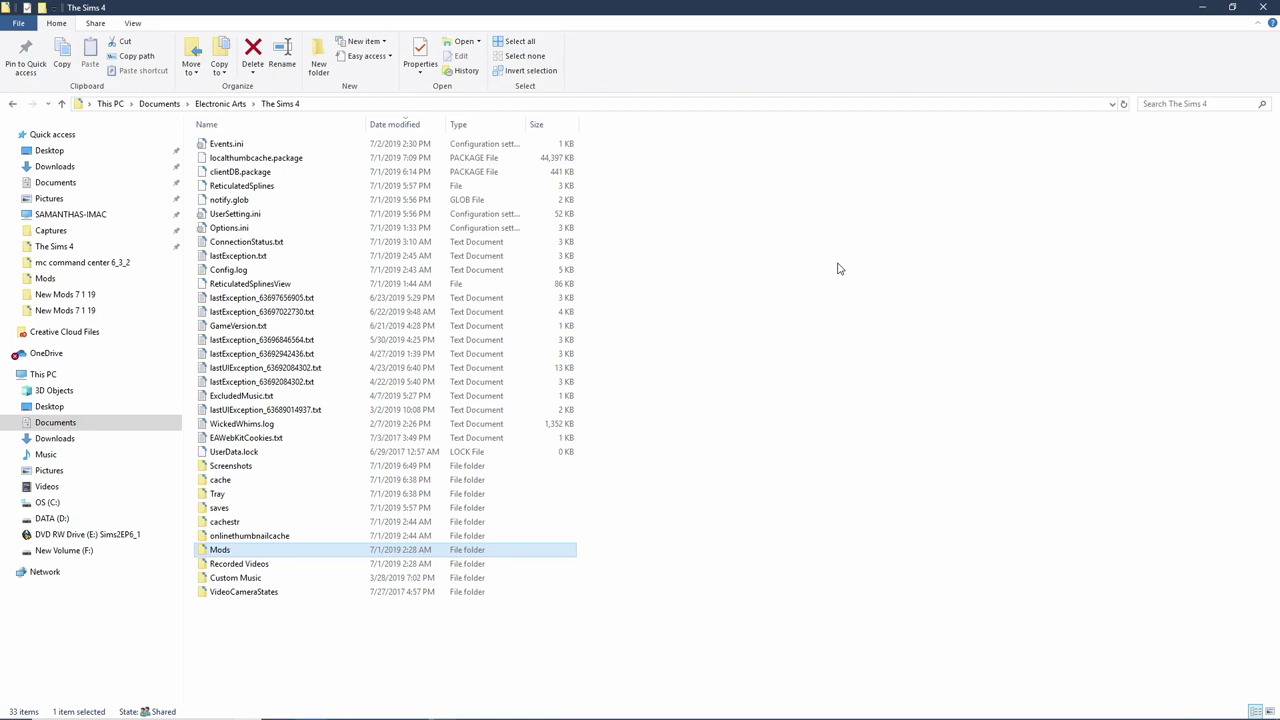
Step: Open the Mods folder and look through its subfolders and loose package files
mouse_move(225, 552)
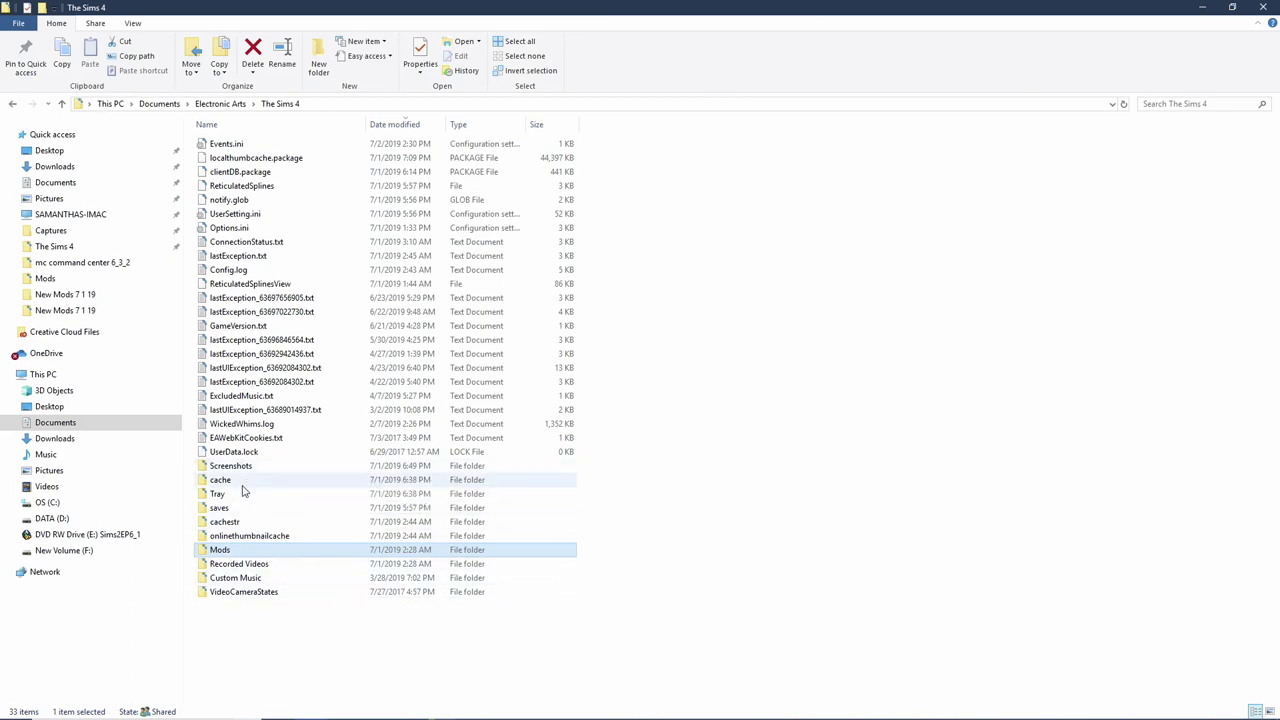
double_click(230, 555)
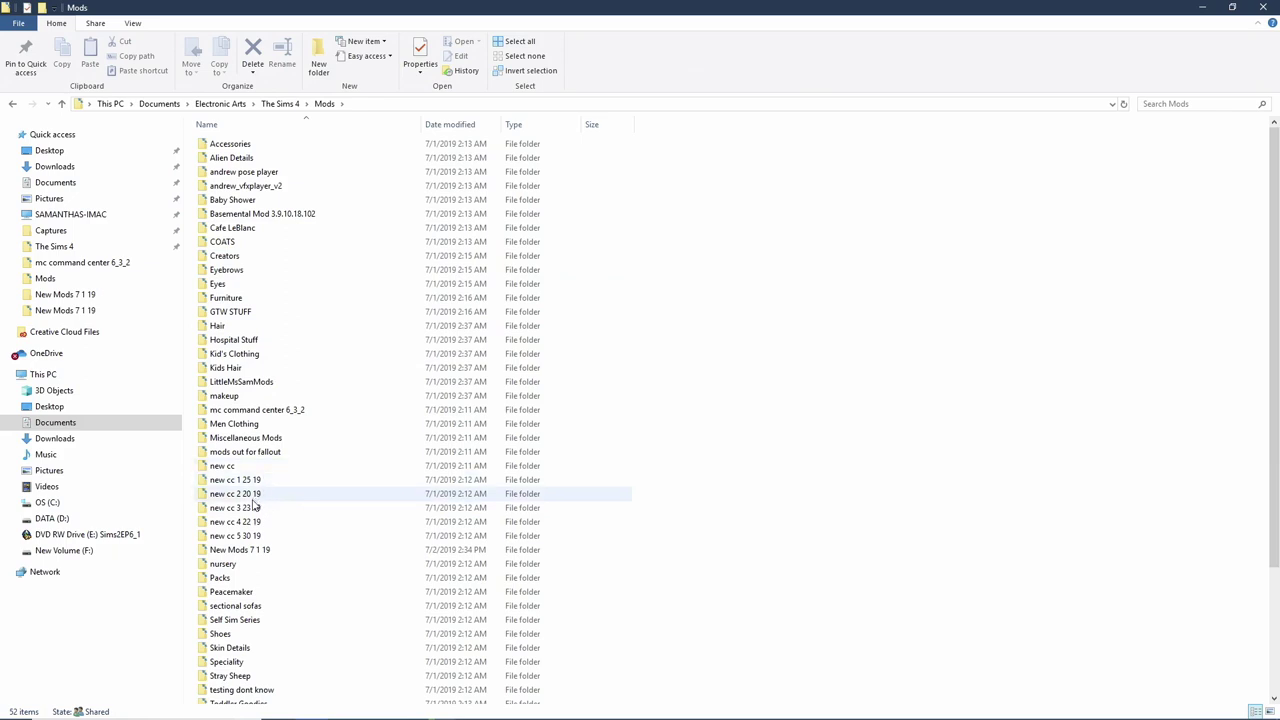
scroll(249, 545, "down", 2)
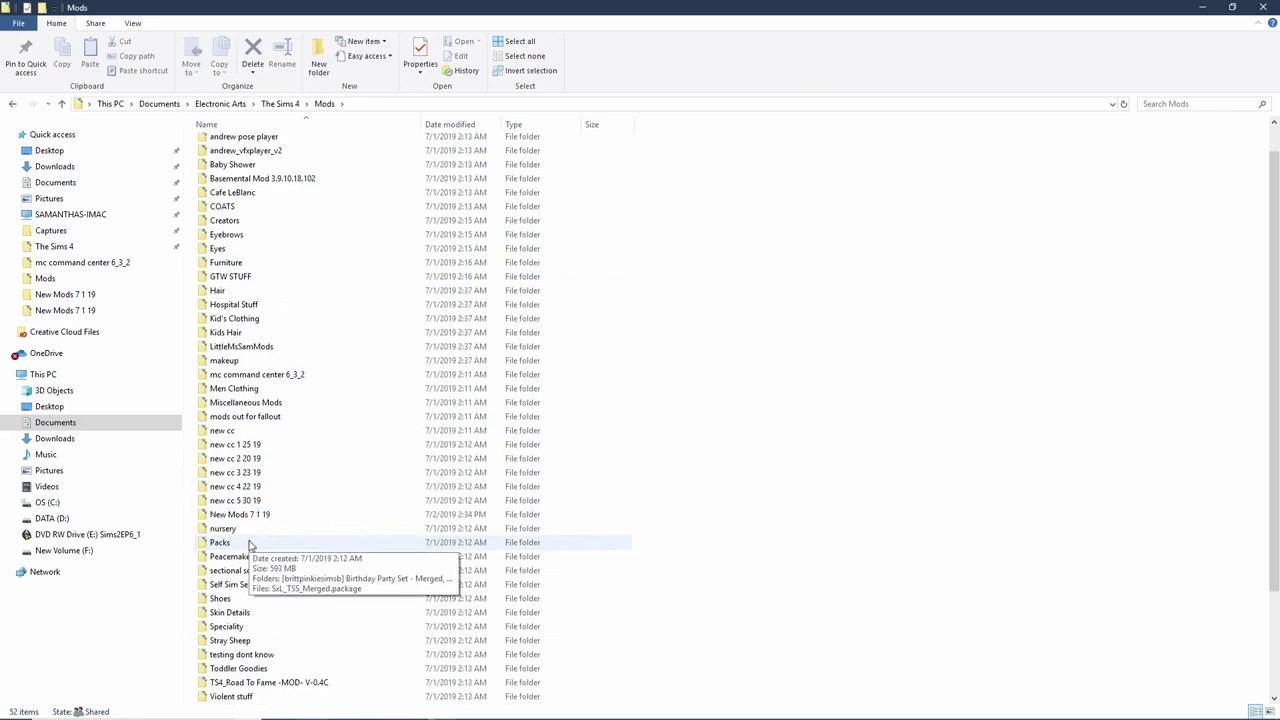
scroll(249, 545, "down", 2)
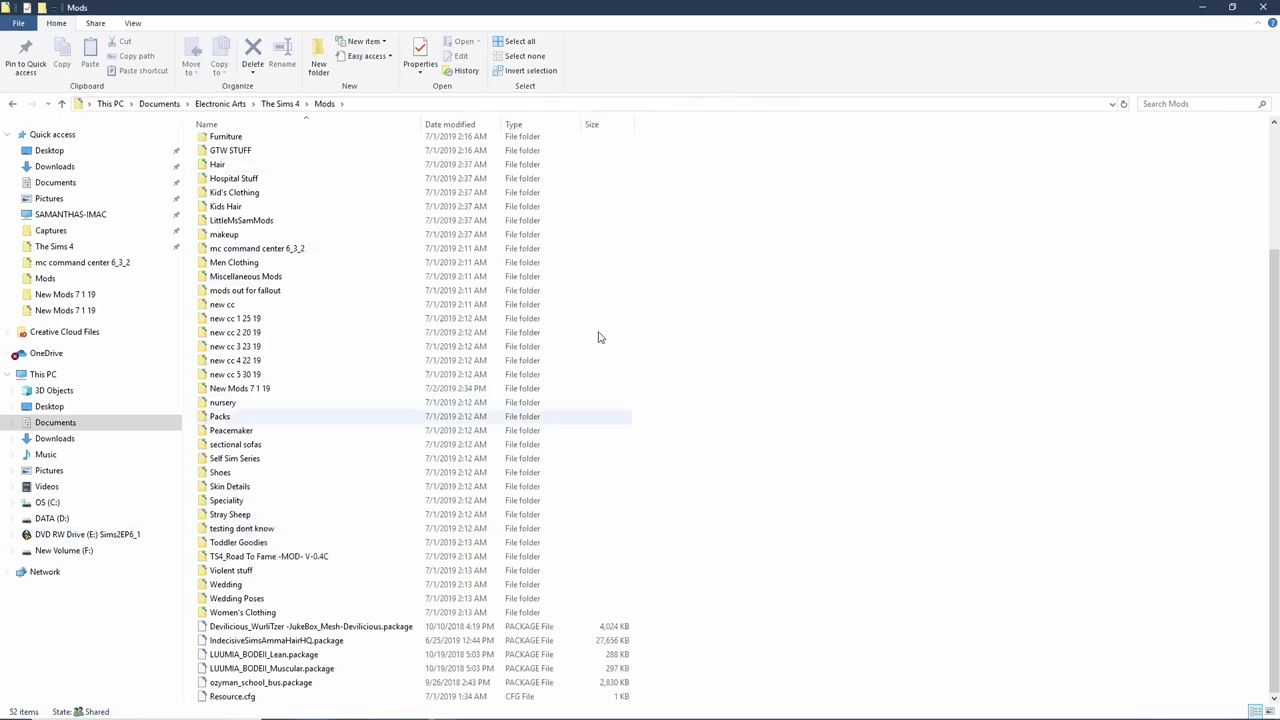
scroll(503, 455, "up", 4)
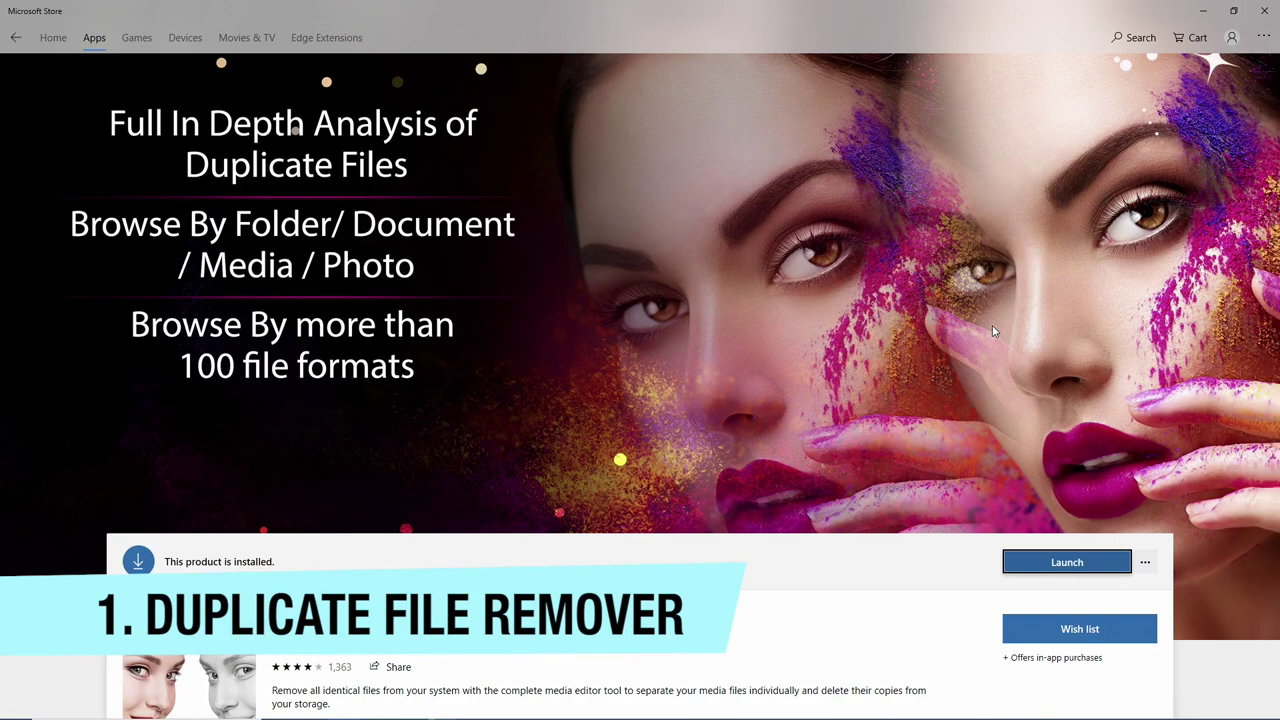
Step: Review the Duplicate File Remover page in Microsoft Store, including its rating, description, related apps and screenshots
scroll(988, 325, "down", 3)
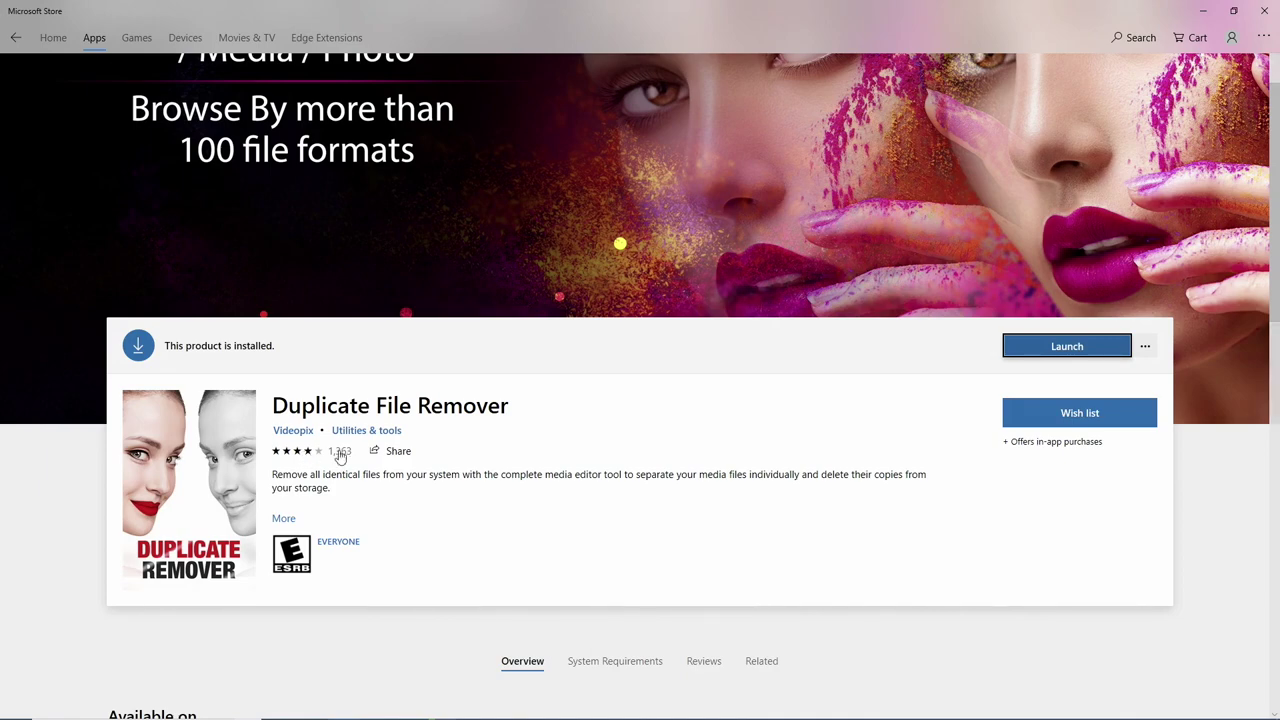
scroll(505, 495, "down", 2)
scroll(497, 502, "up", 1)
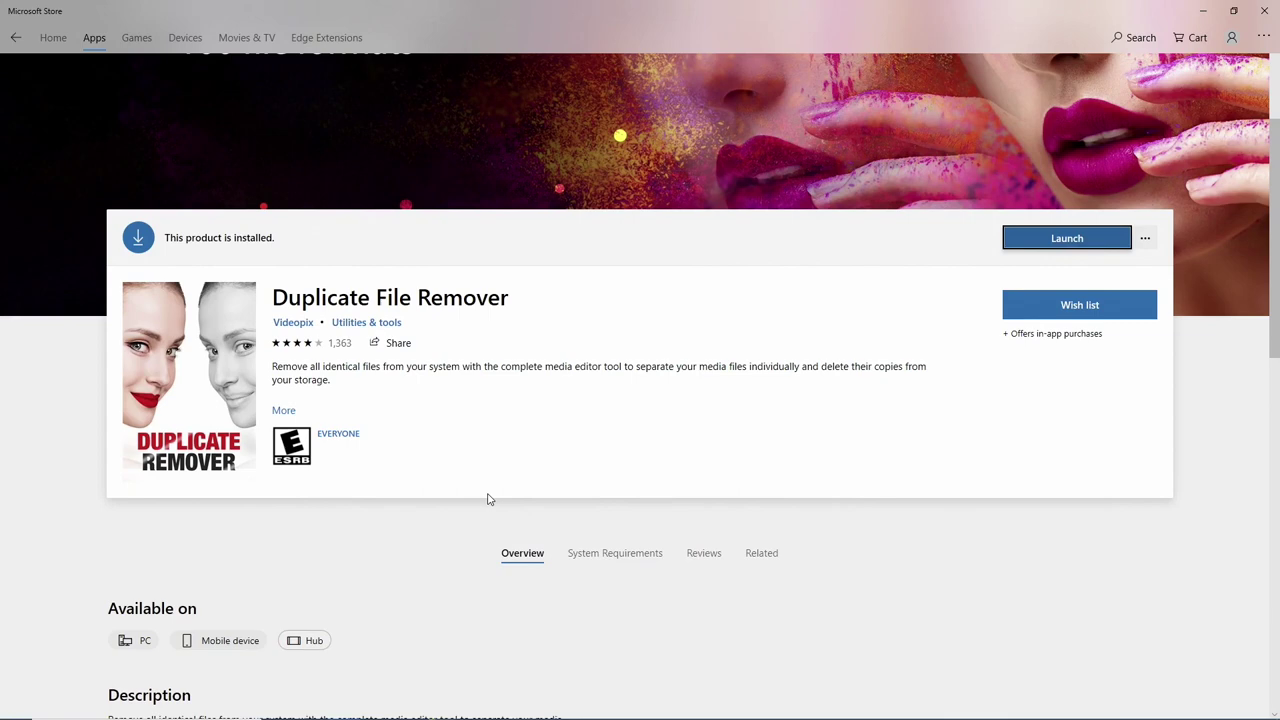
scroll(318, 343, "up", 1)
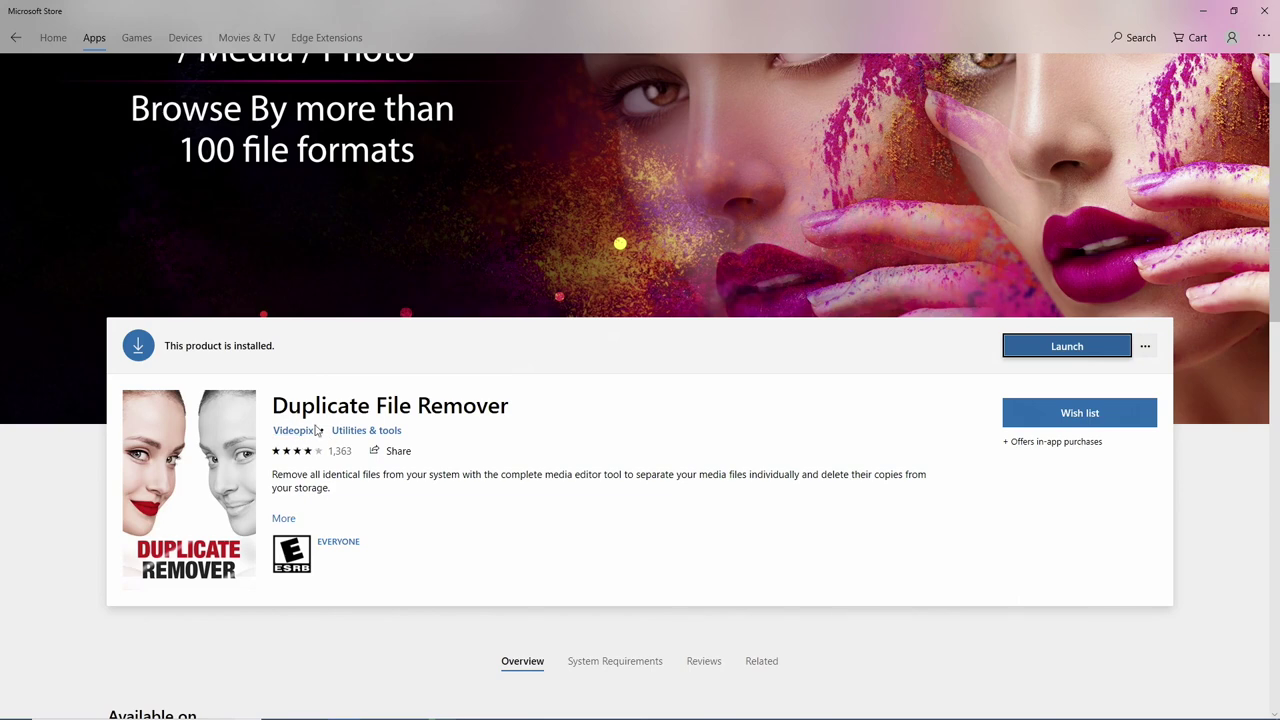
scroll(450, 452, "down", 8)
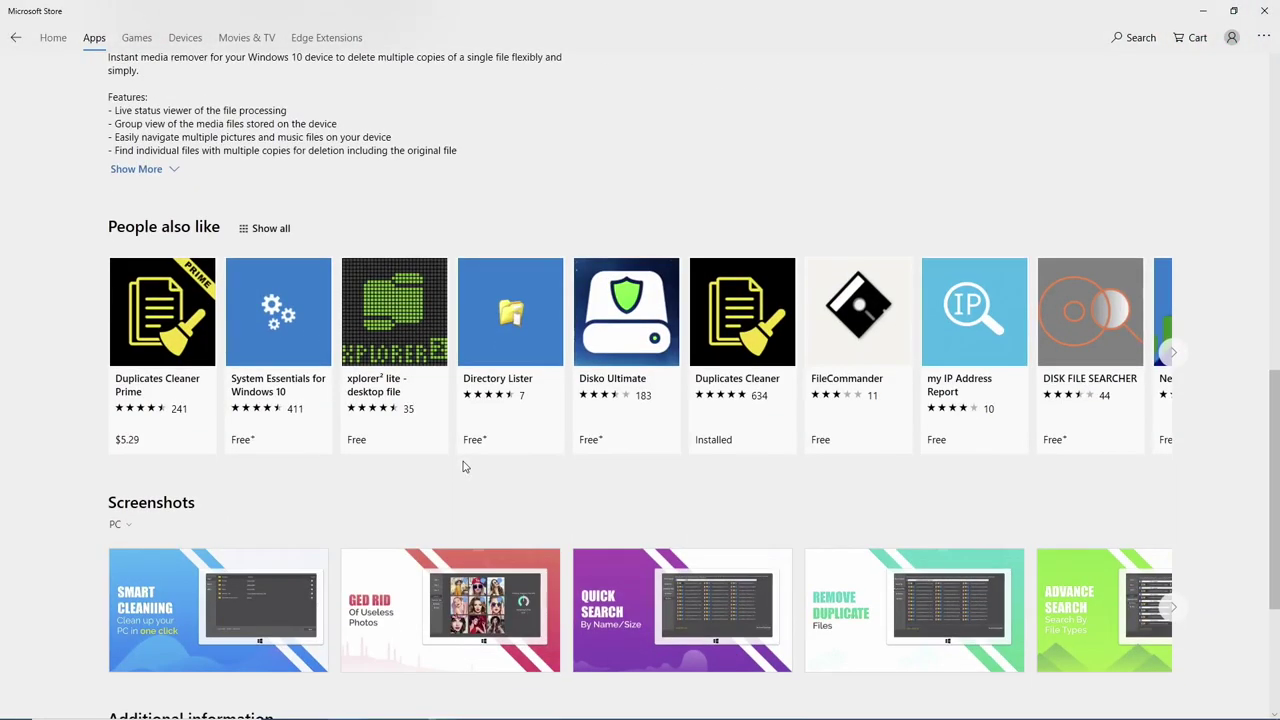
scroll(463, 467, "up", 5)
scroll(463, 467, "down", 2)
scroll(523, 491, "up", 6)
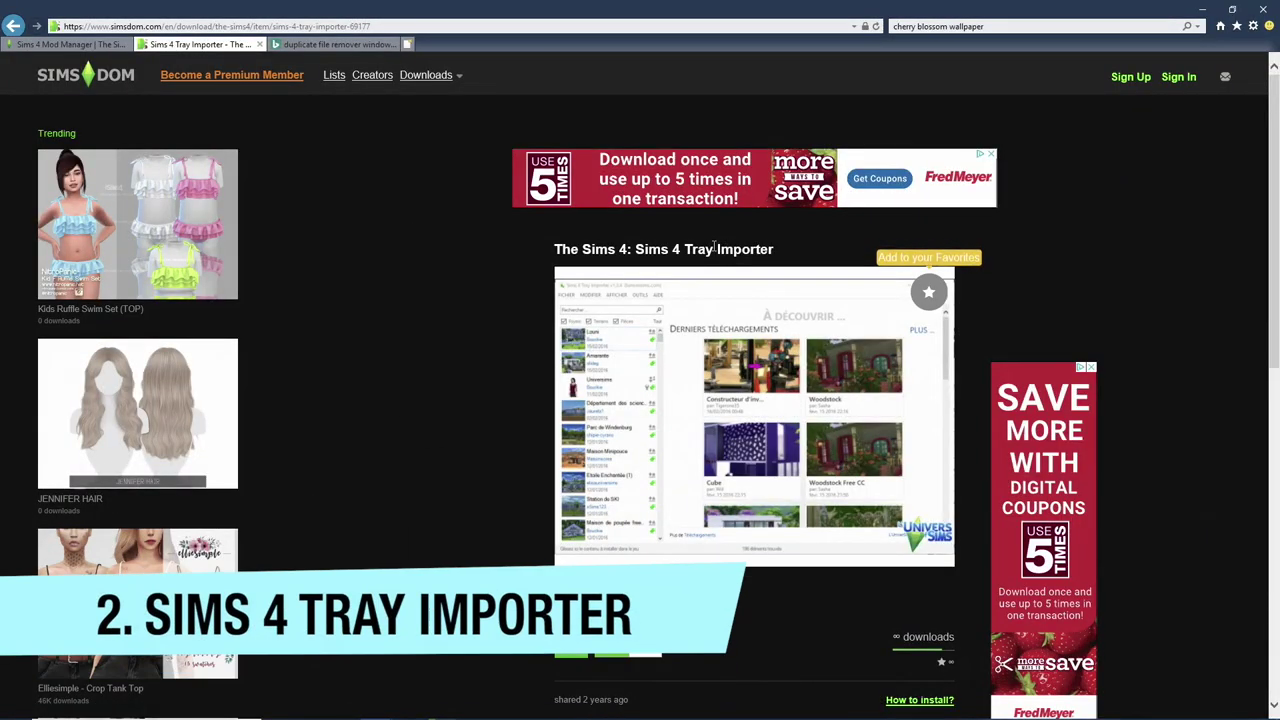
Step: Review the Sims 4 Tray Importer download page on SimsDom, including its preview images and description
scroll(716, 265, "down", 1)
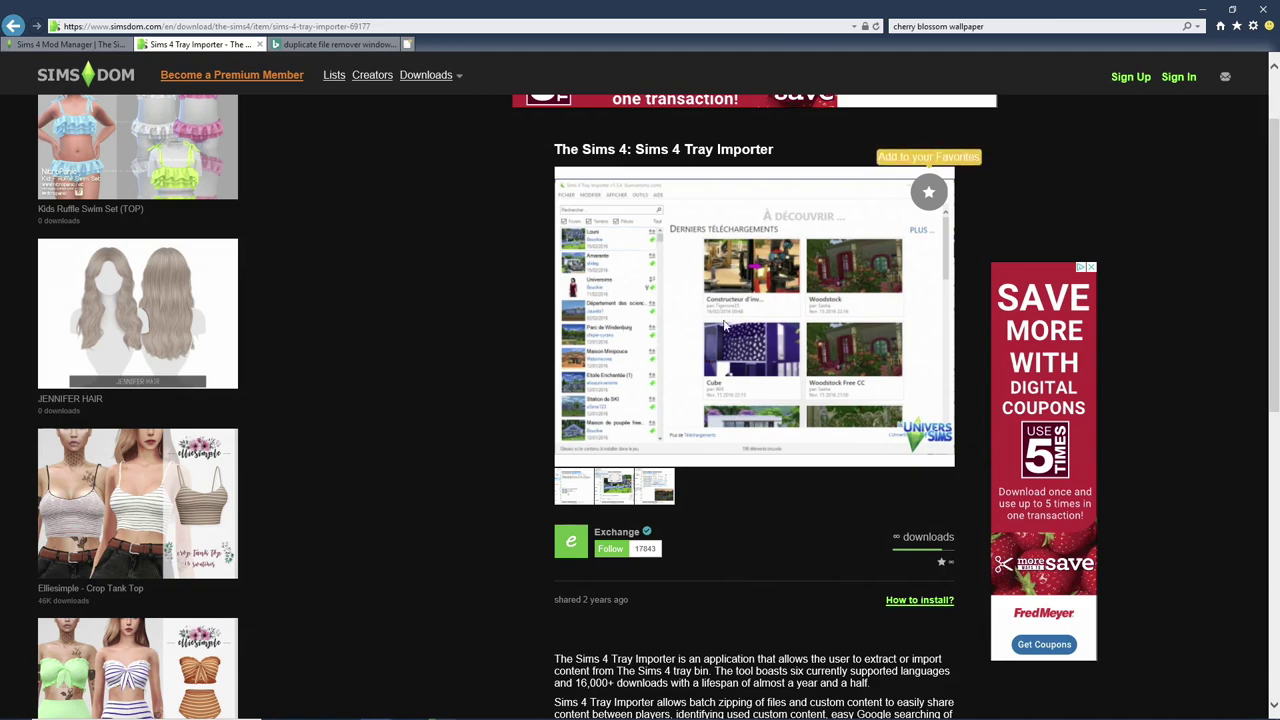
scroll(724, 330, "down", 2)
scroll(720, 332, "up", 3)
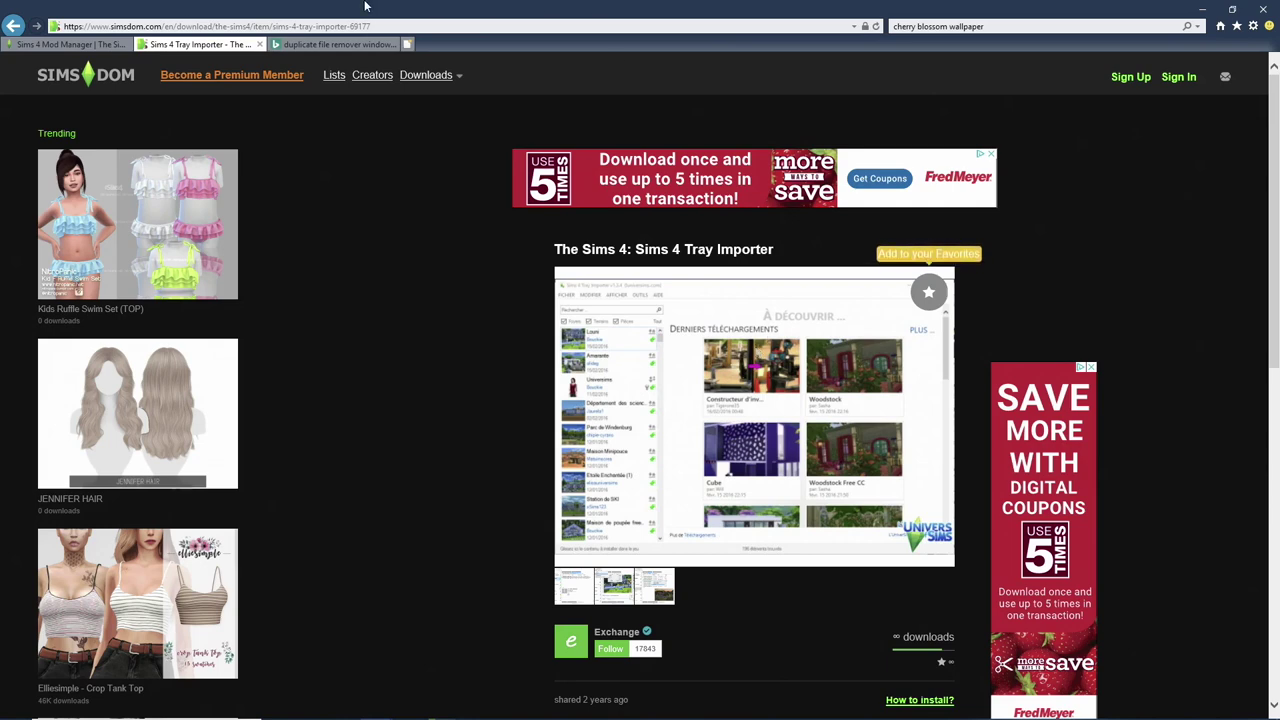
Step: Go to the Sims 4 Mod Manager web page and review its preview images, description and features
left_click(88, 45)
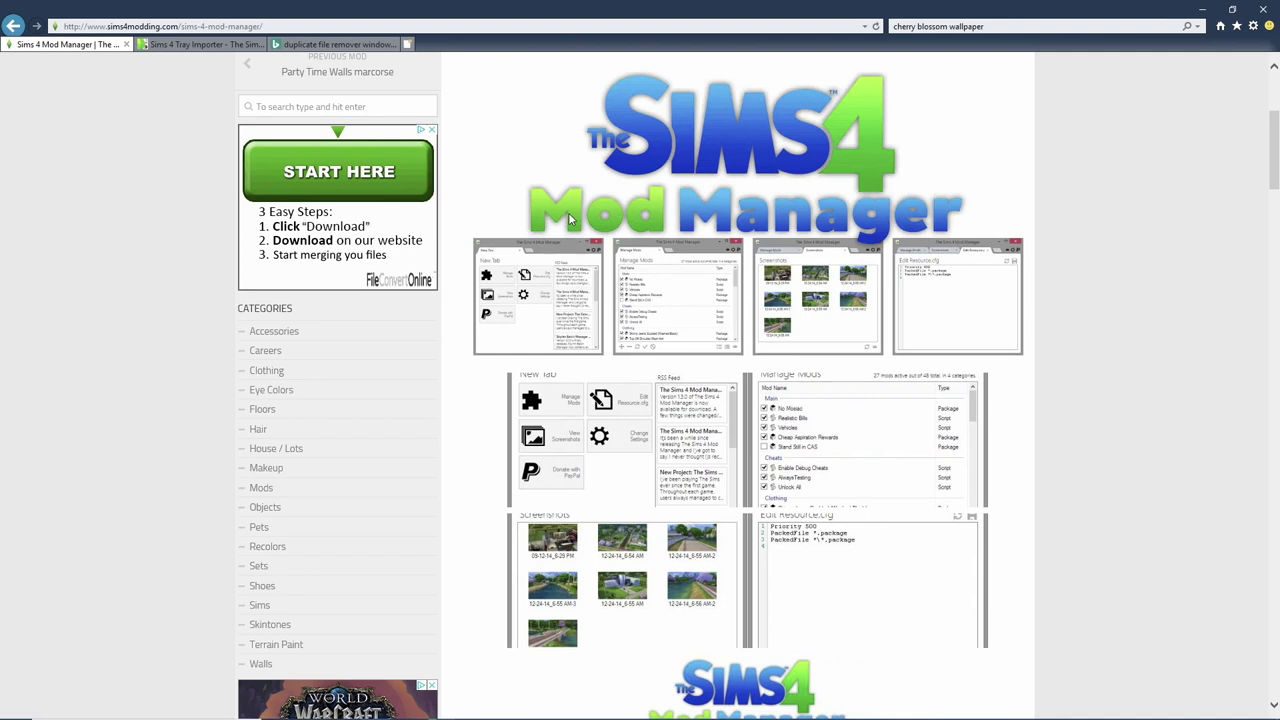
scroll(598, 218, "down", 3)
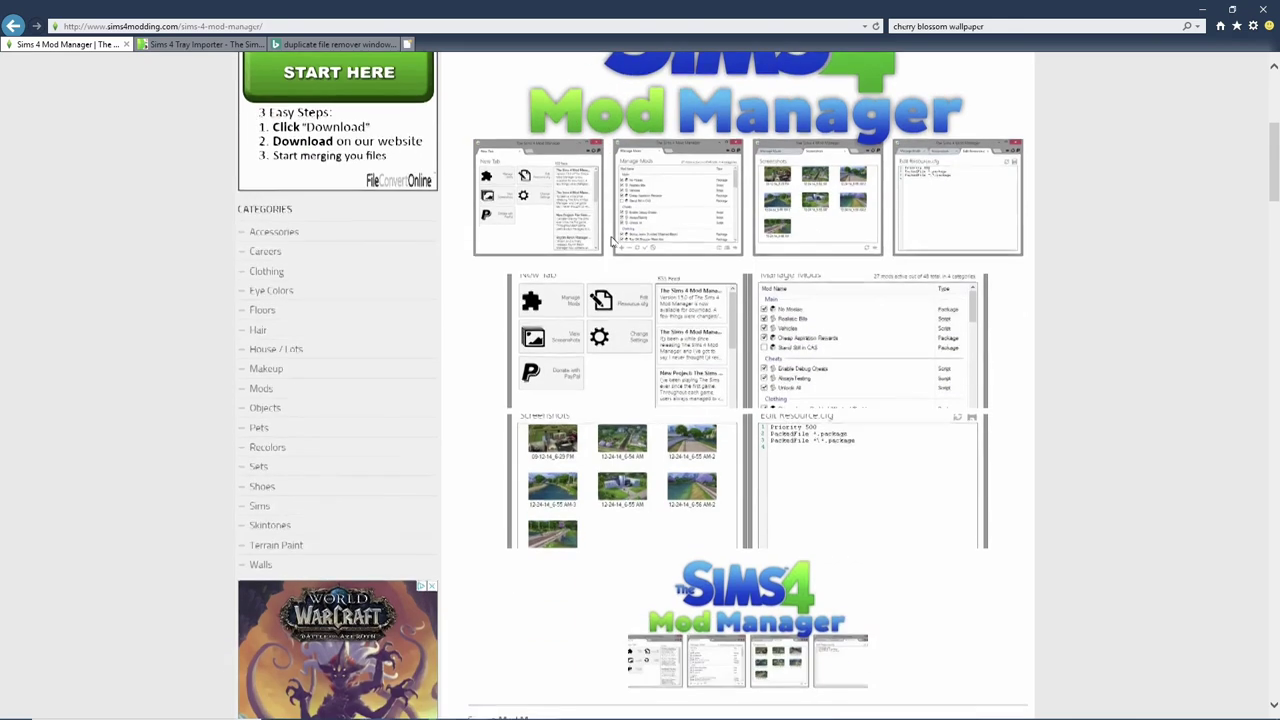
scroll(651, 280, "up", 2)
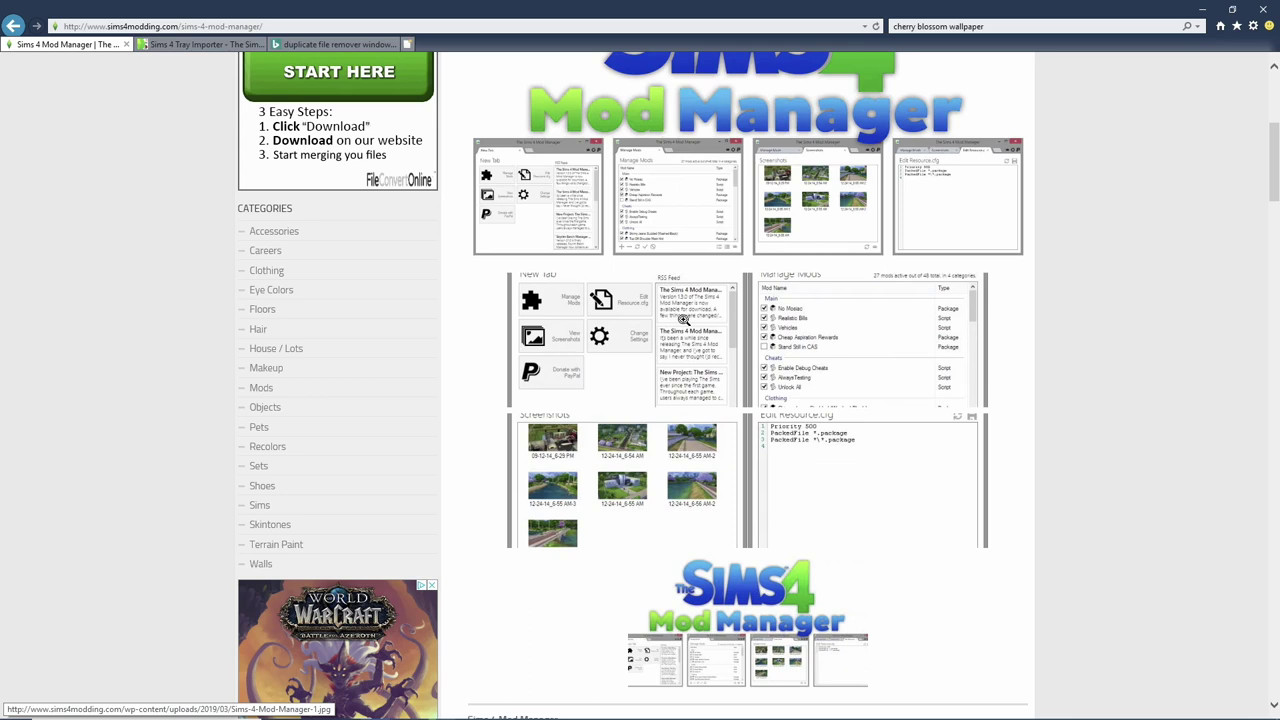
scroll(683, 318, "up", 2)
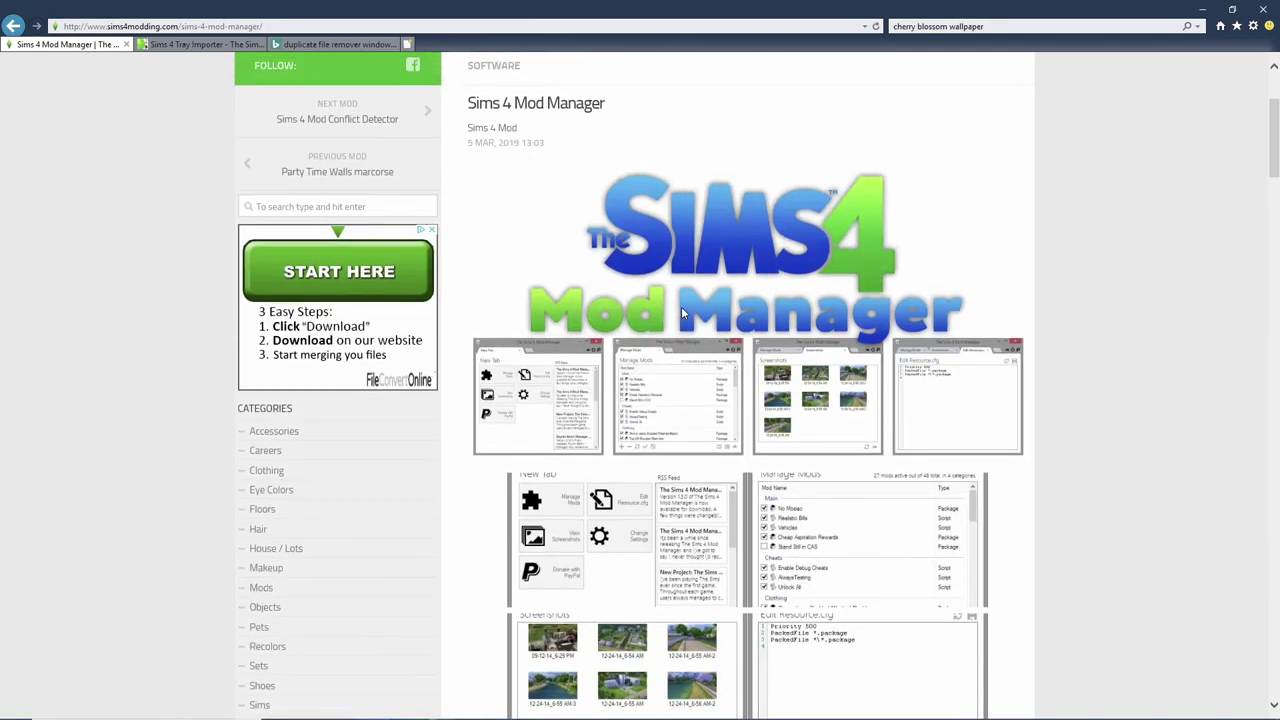
scroll(682, 306, "down", 1)
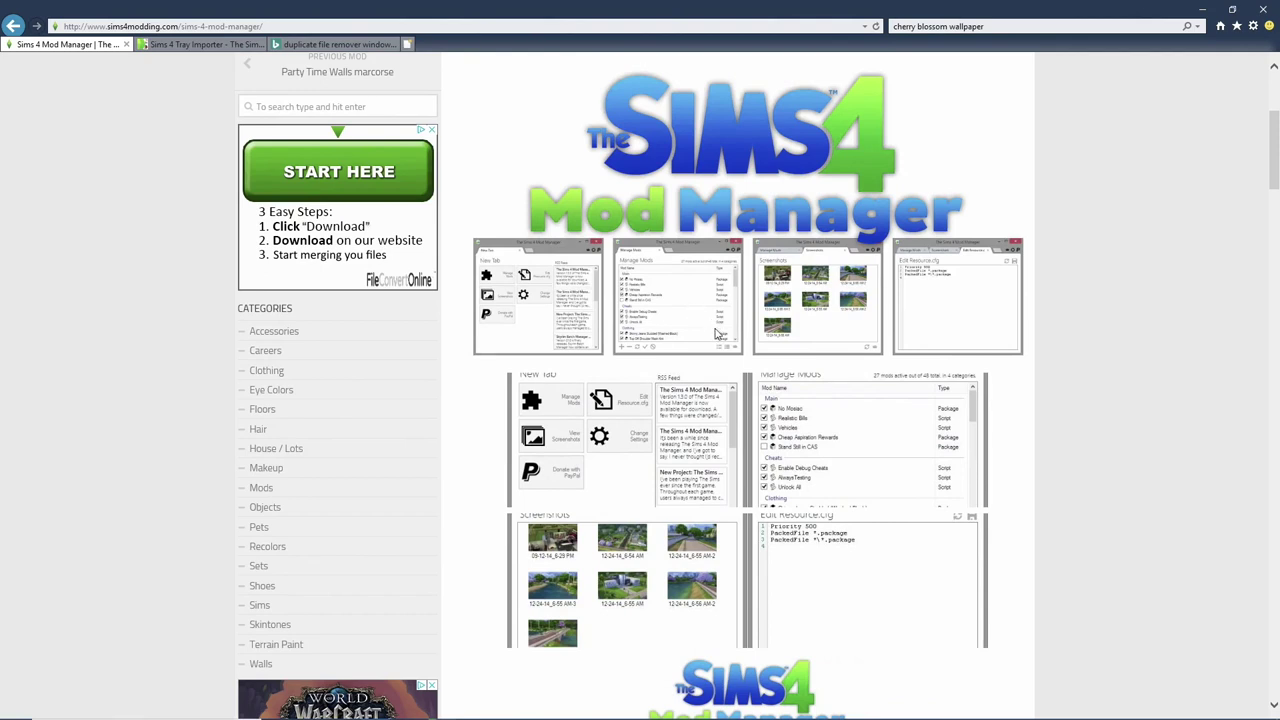
scroll(718, 333, "down", 3)
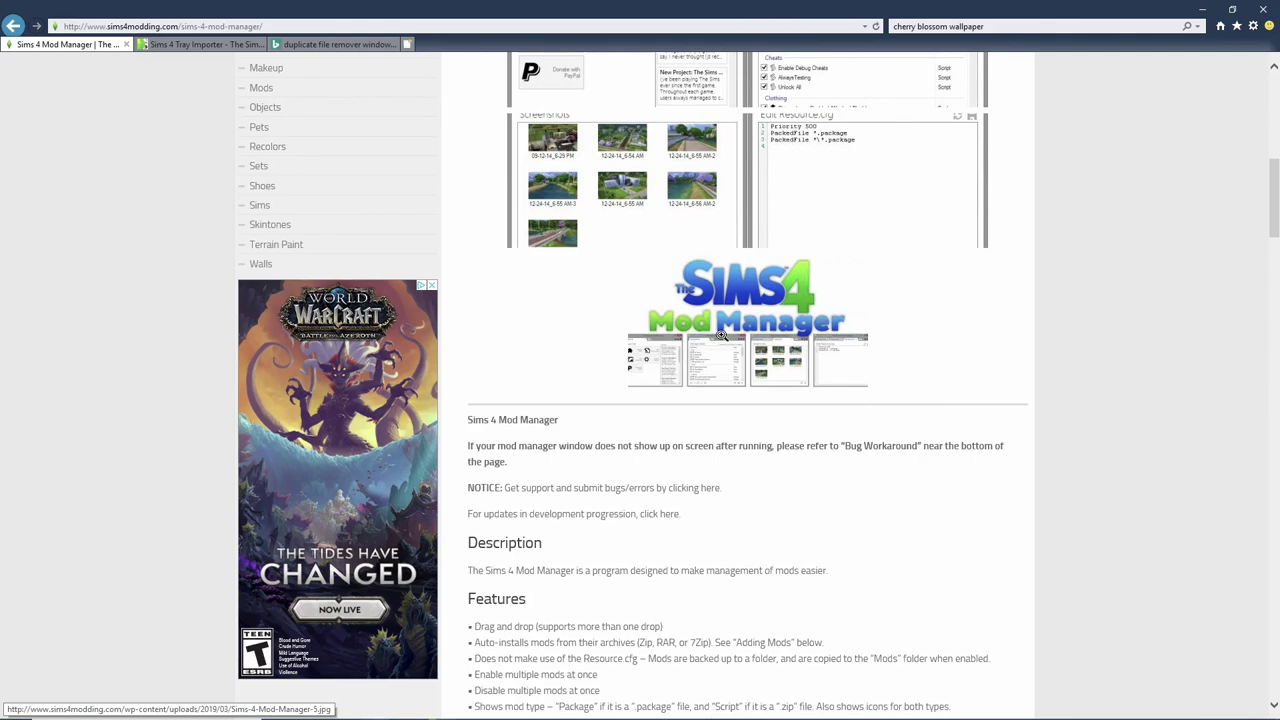
scroll(720, 335, "up", 4)
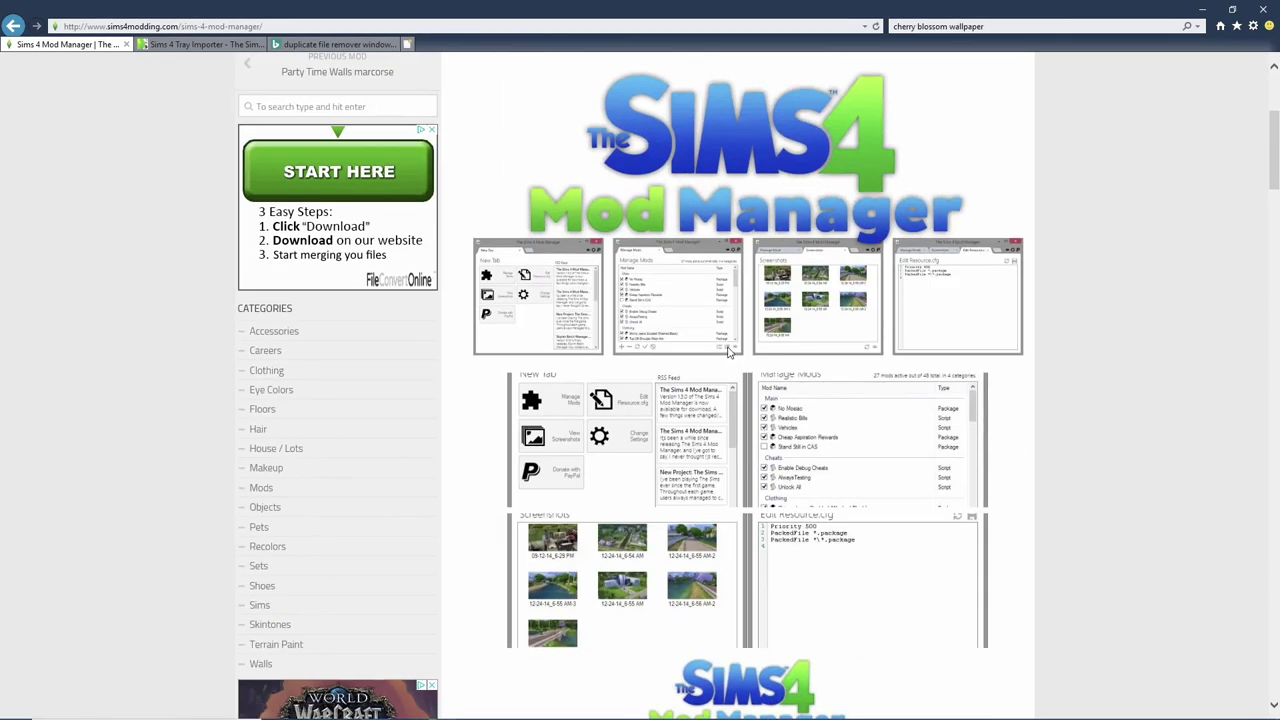
scroll(733, 351, "up", 2)
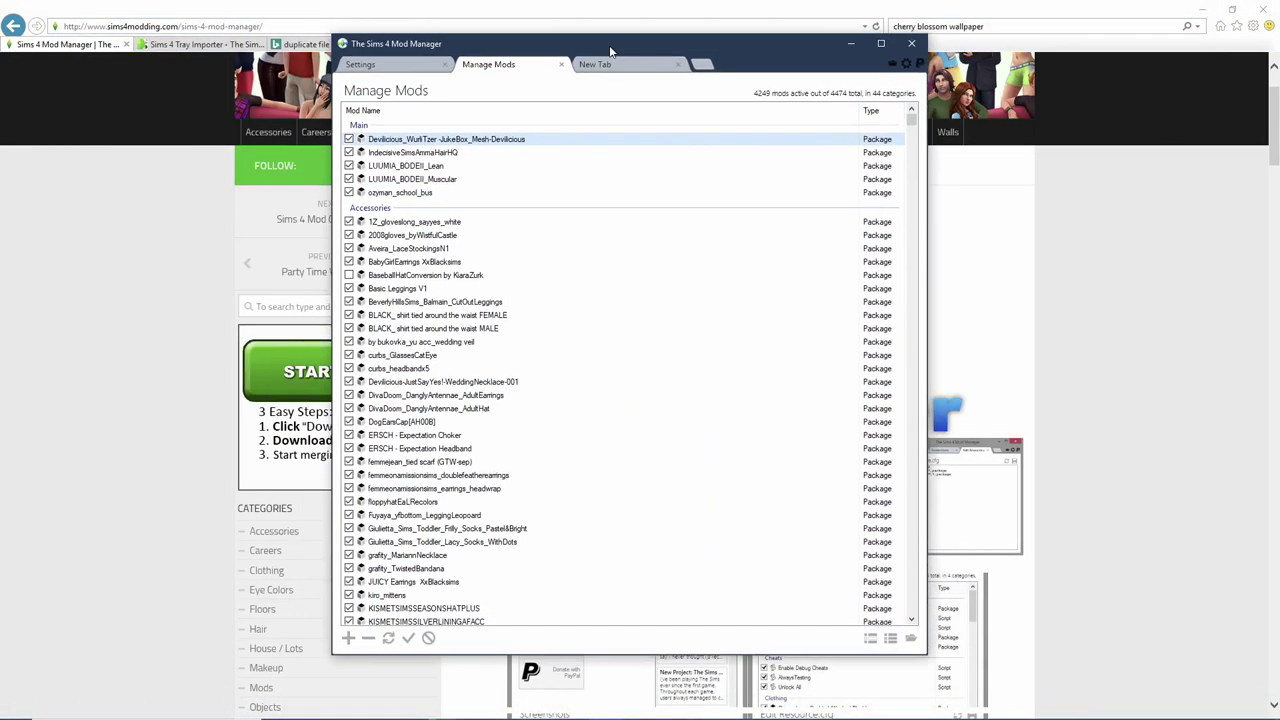
Step: Browse the installed mods by category in the Manage Mods list of The Sims 4 Mod Manager
left_click_drag(610, 50, 623, 67)
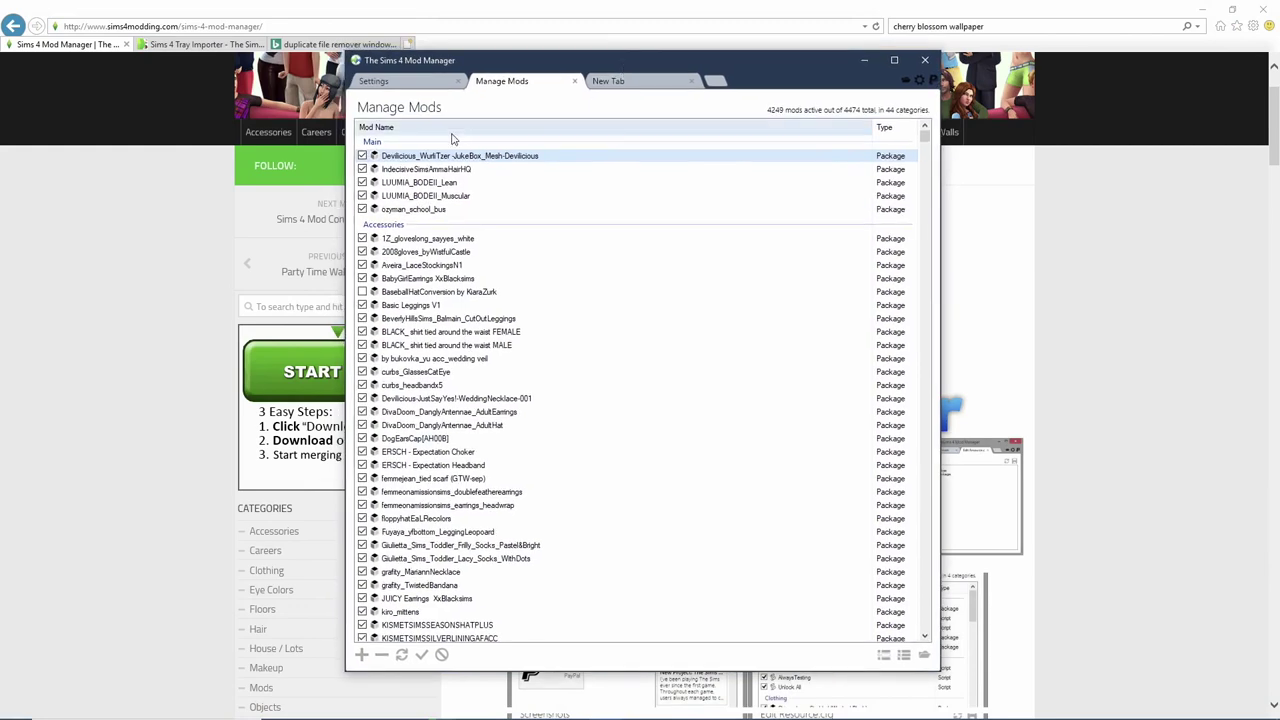
left_click(410, 82)
left_click(522, 83)
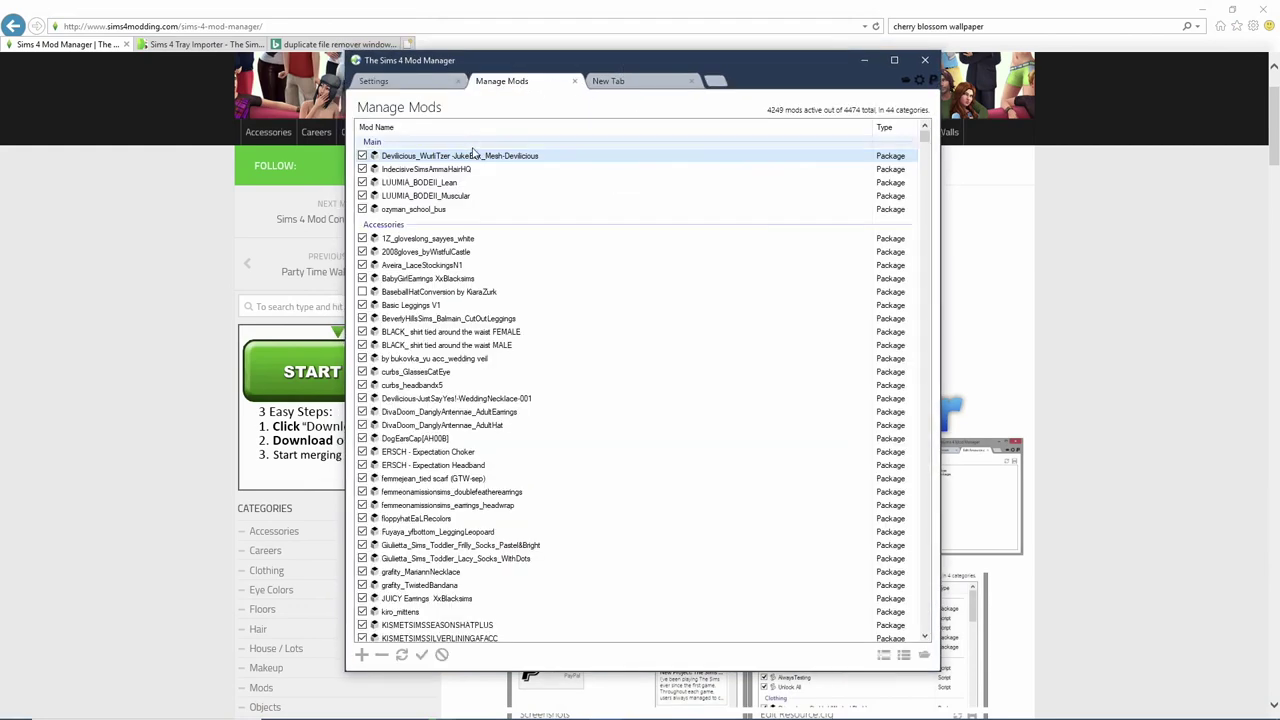
scroll(510, 250, "down", 10)
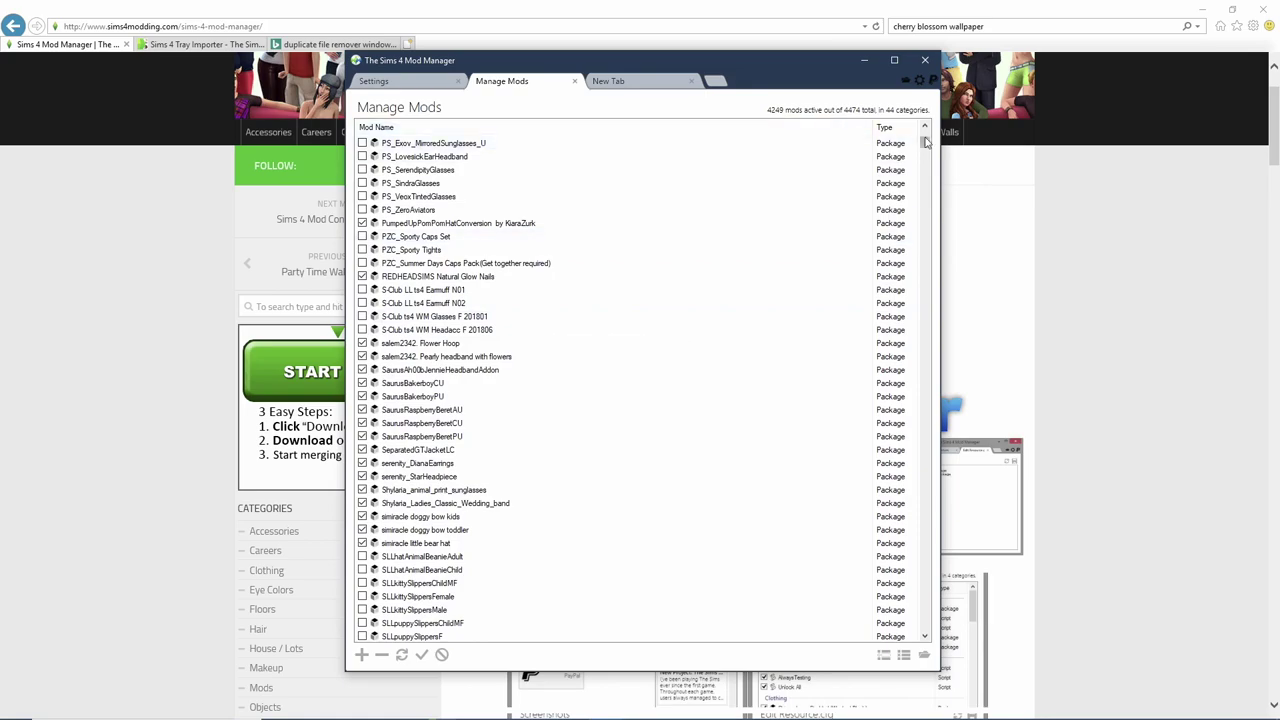
left_click_drag(924, 143, 924, 597)
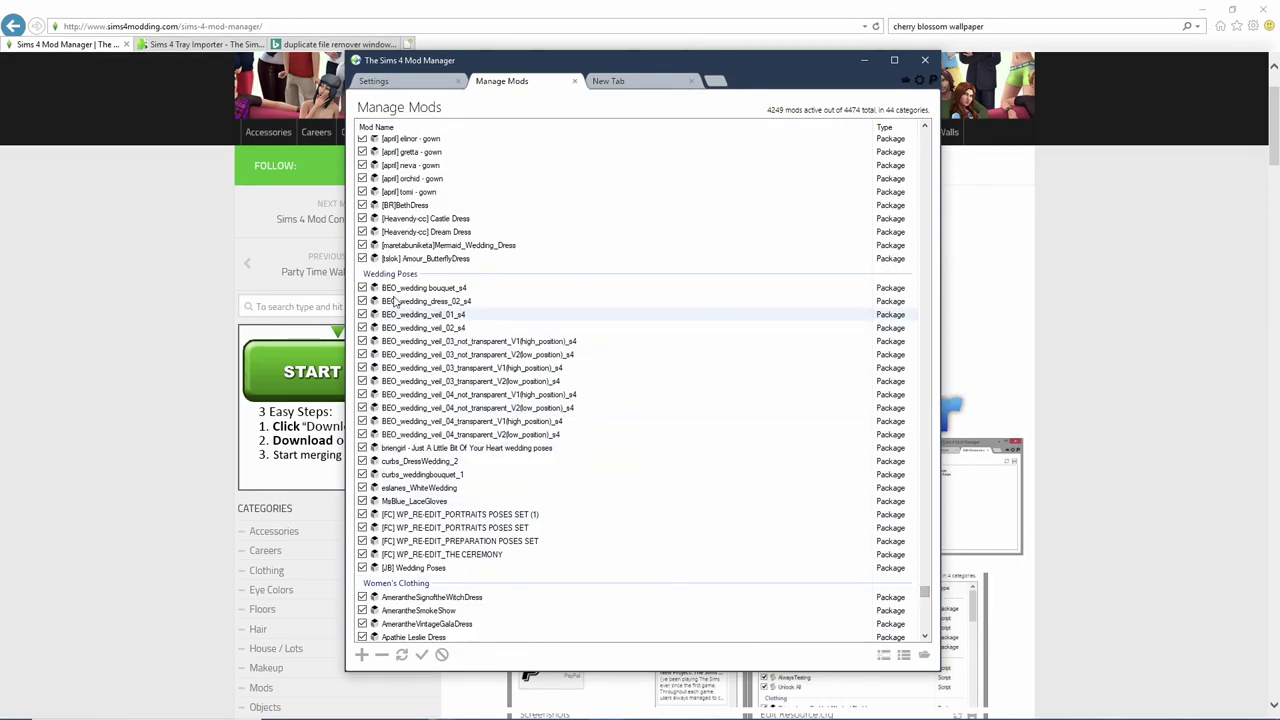
scroll(390, 280, "up", 15)
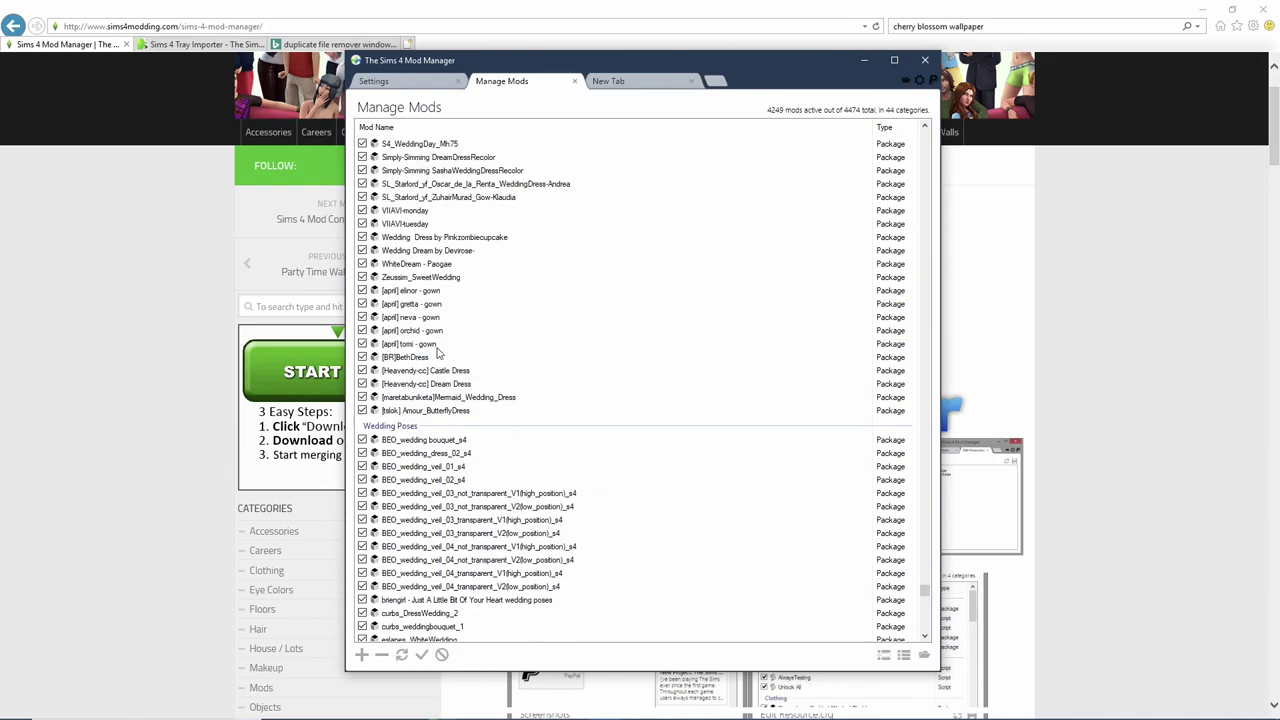
scroll(429, 351, "up", 10)
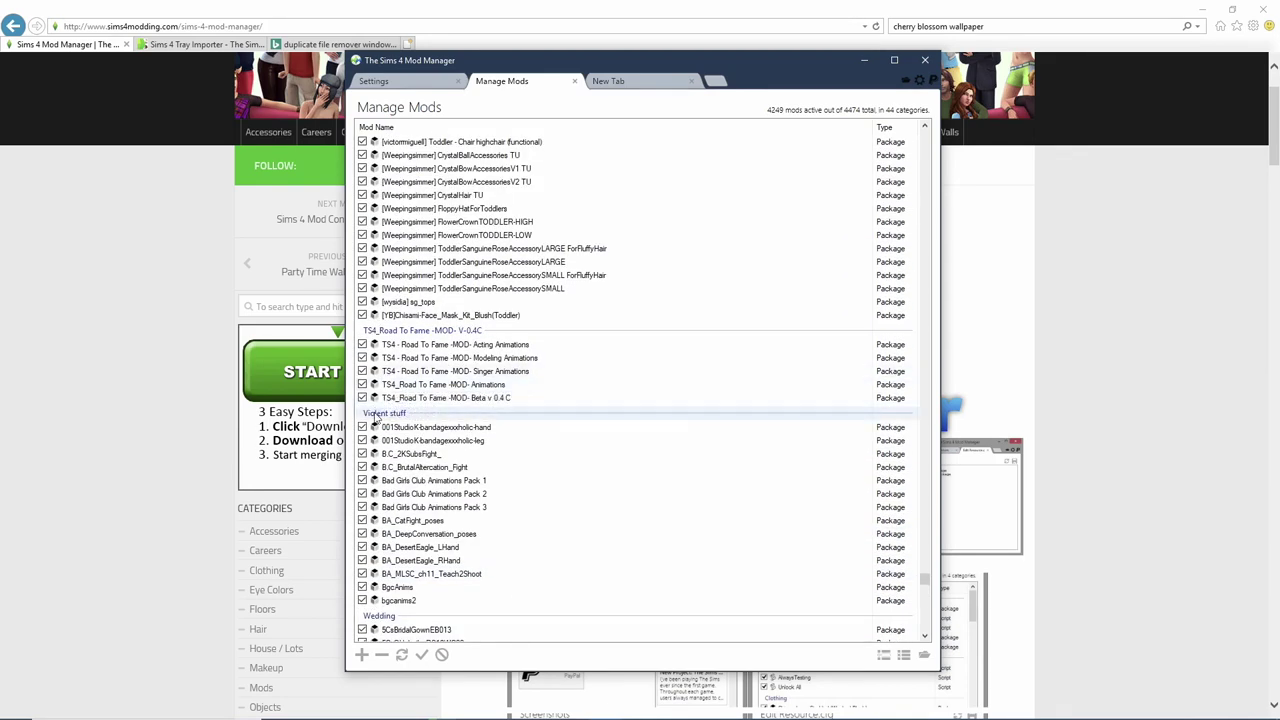
scroll(380, 415, "up", 1)
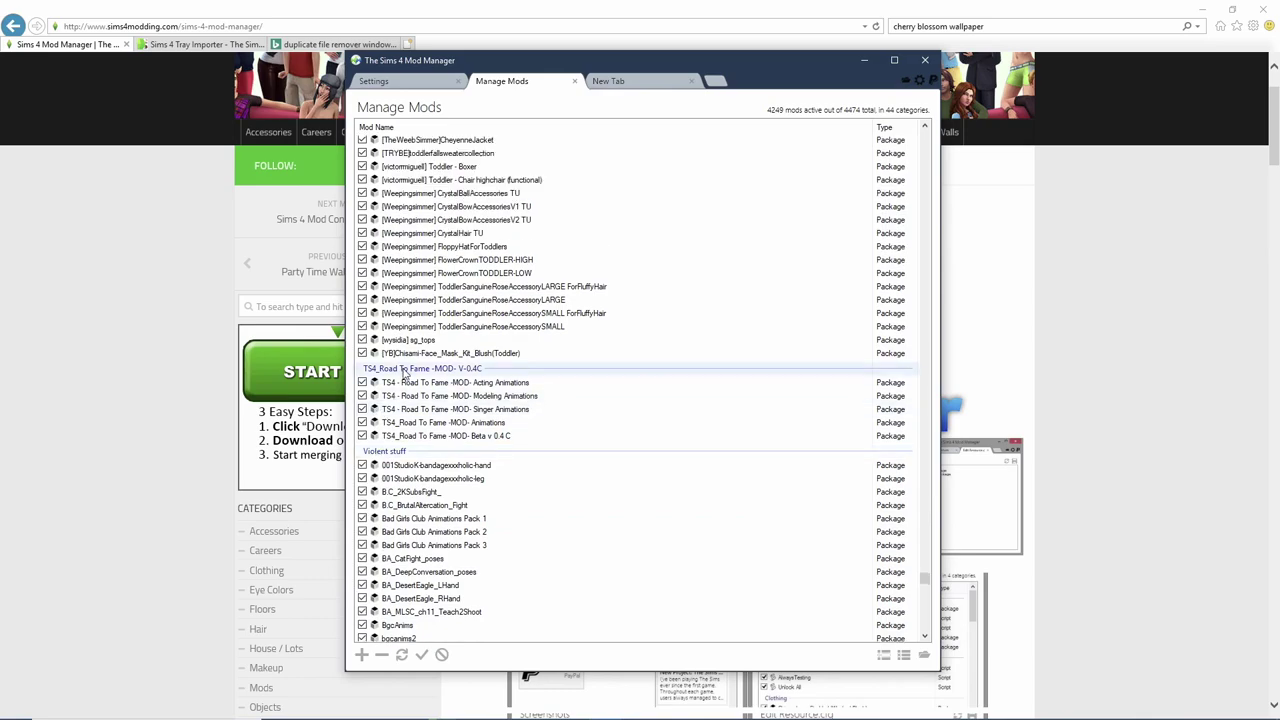
scroll(404, 374, "up", 15)
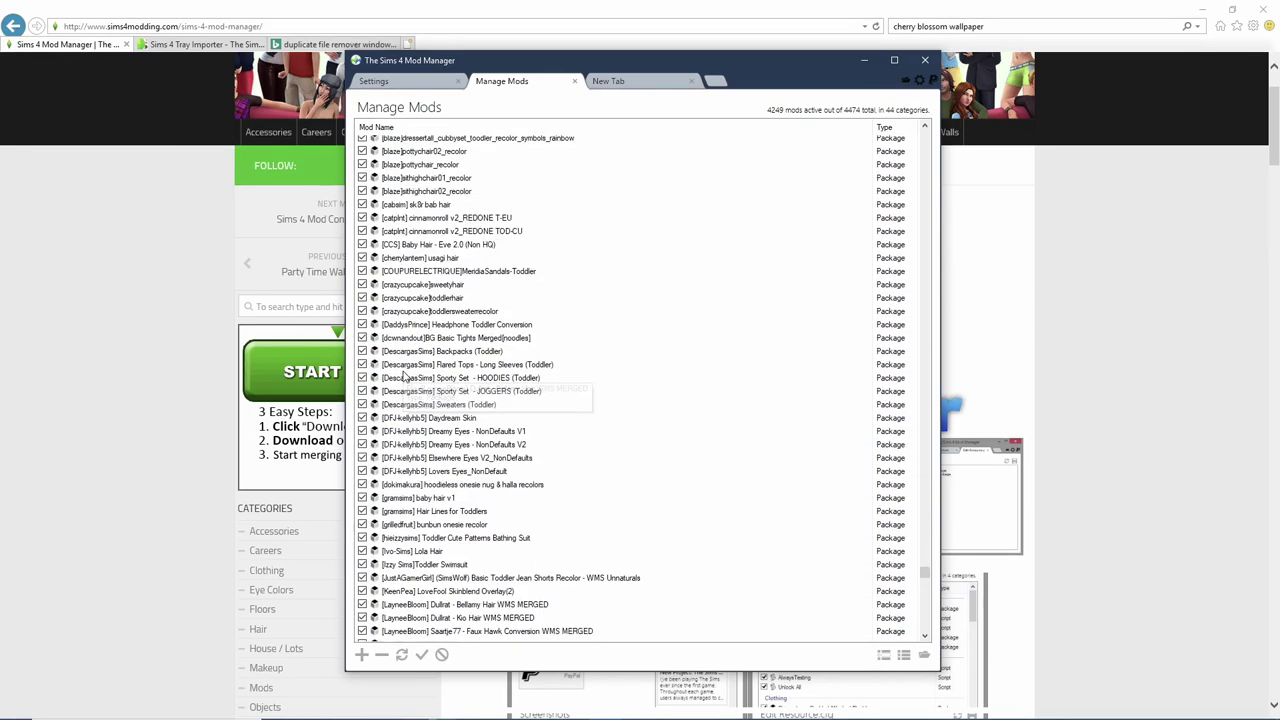
Step: Check which management actions are available for the S4Nexus-Toddler-Tights06 mod, including moving it to another category
scroll(404, 374, "up", 20)
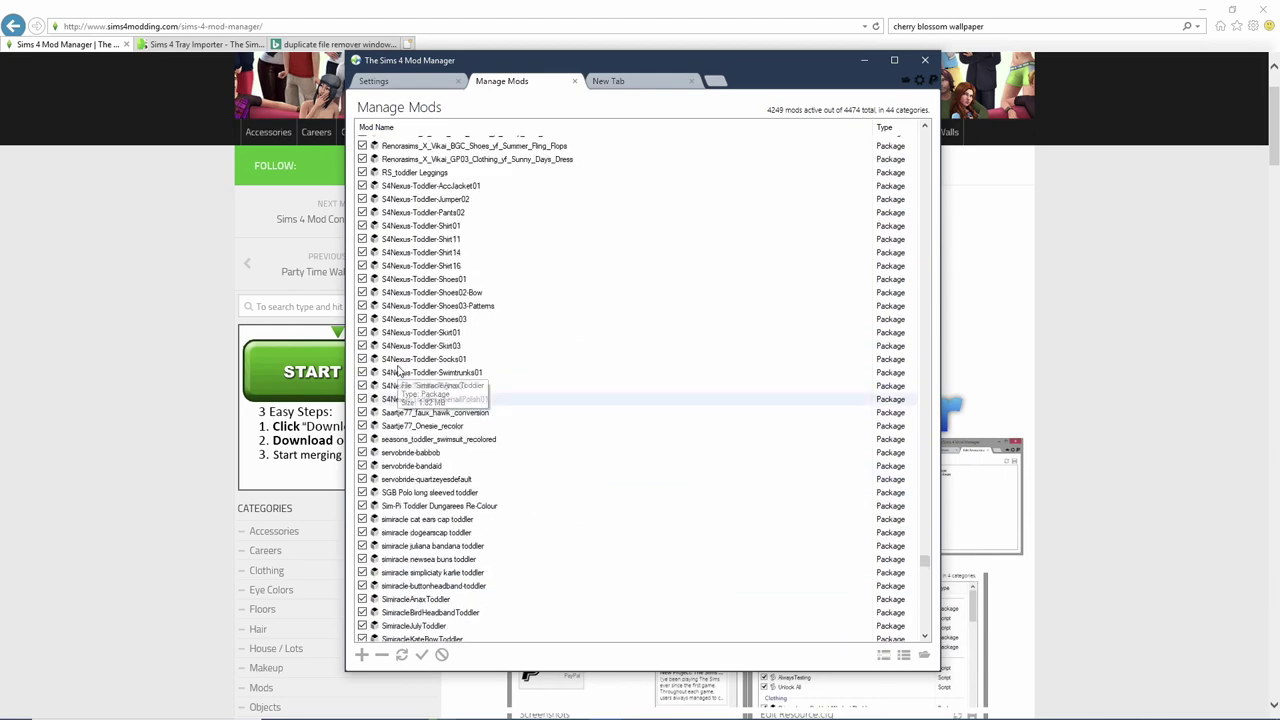
scroll(398, 370, "up", 15)
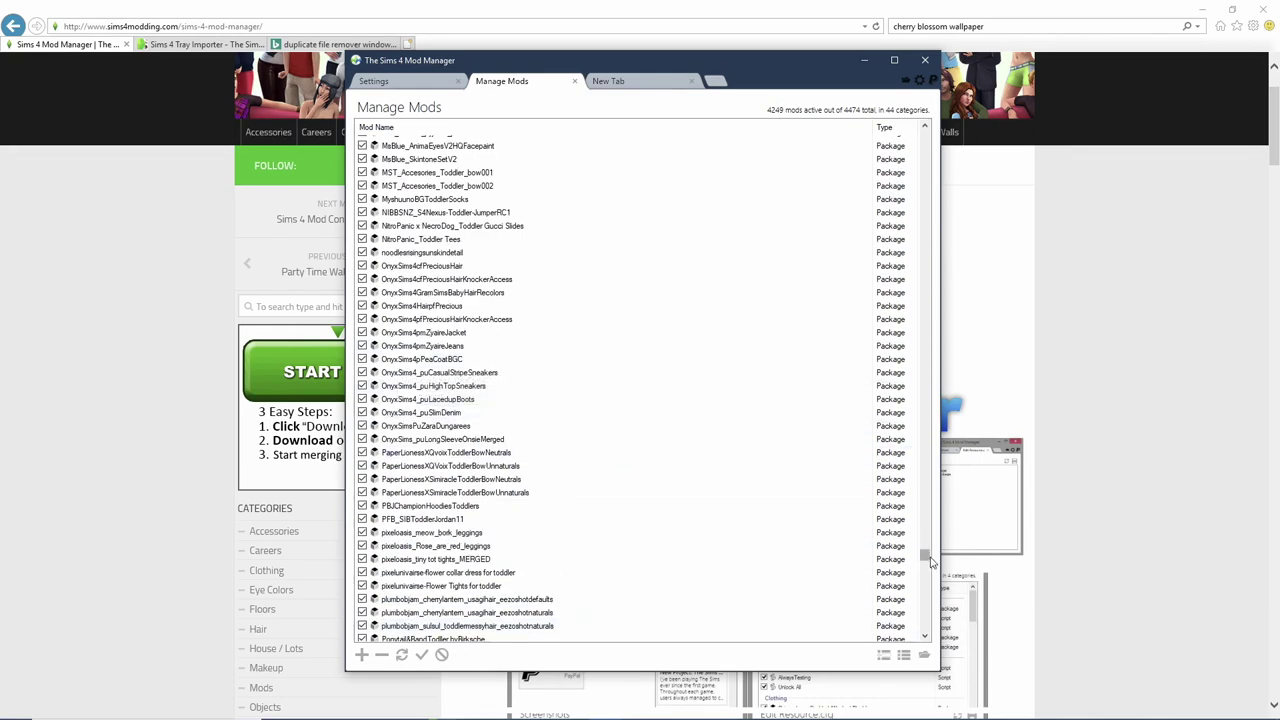
left_click_drag(925, 560, 938, 443)
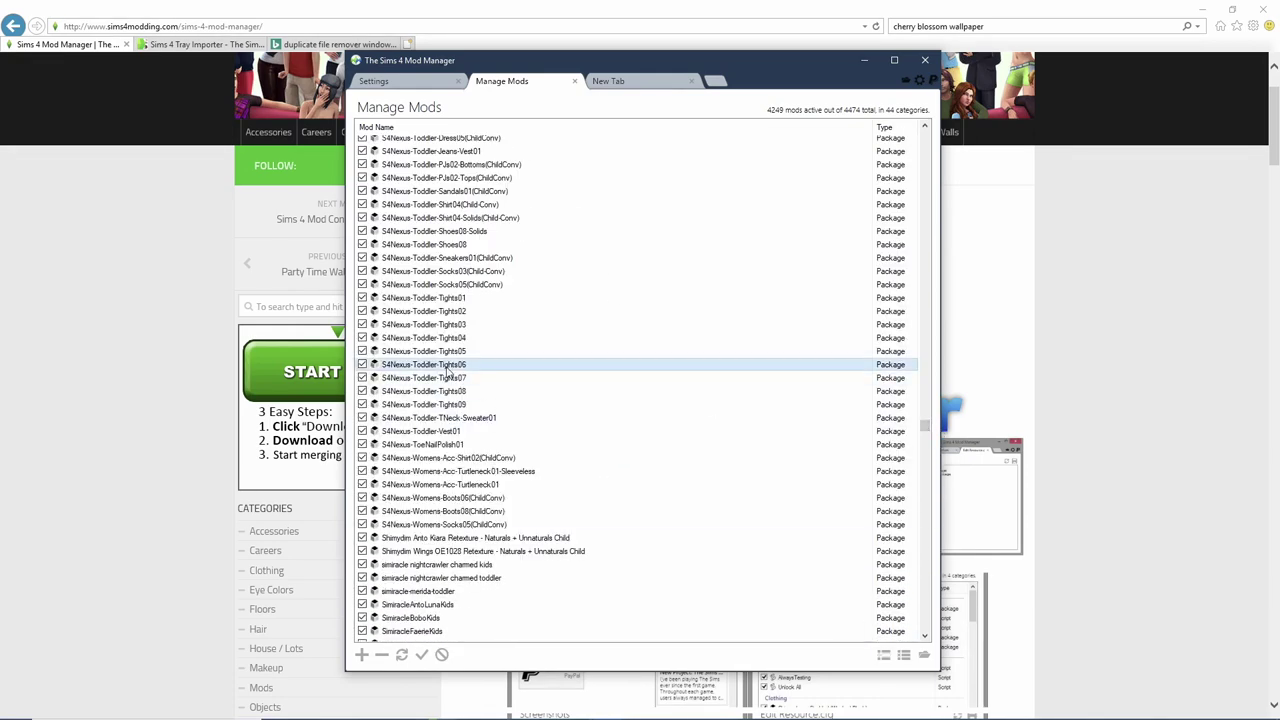
right_click(449, 367)
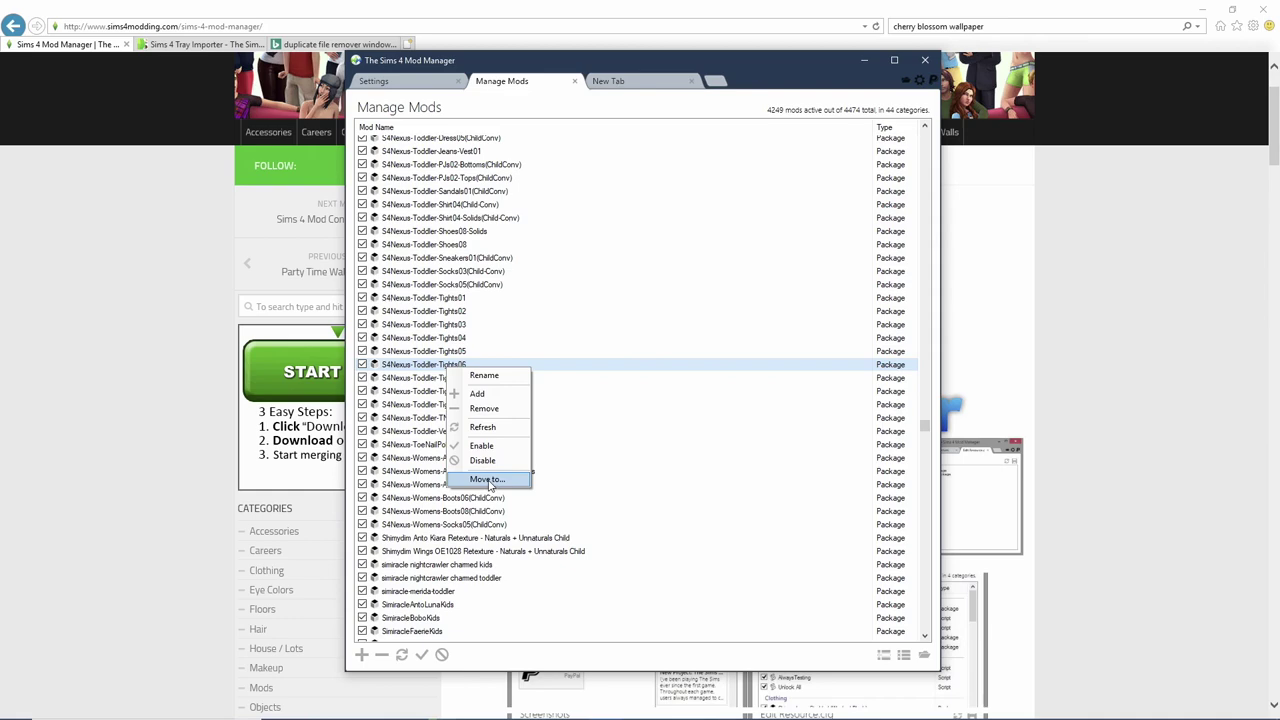
left_click(423, 366)
Step: Examine the child and toddler mods in the "new cc 1 25 19" category and select S4Nexus-Mens-AccShirt02(ChildConv)
scroll(423, 366, "up", 5)
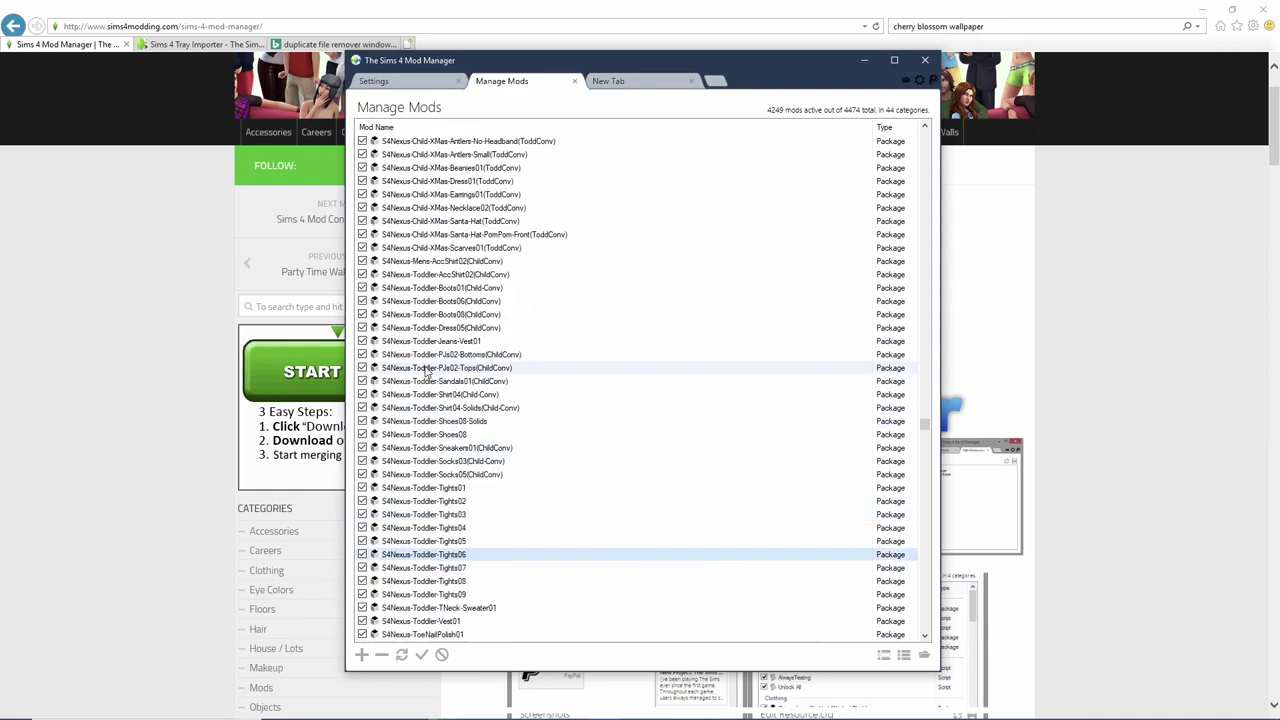
scroll(425, 372, "up", 20)
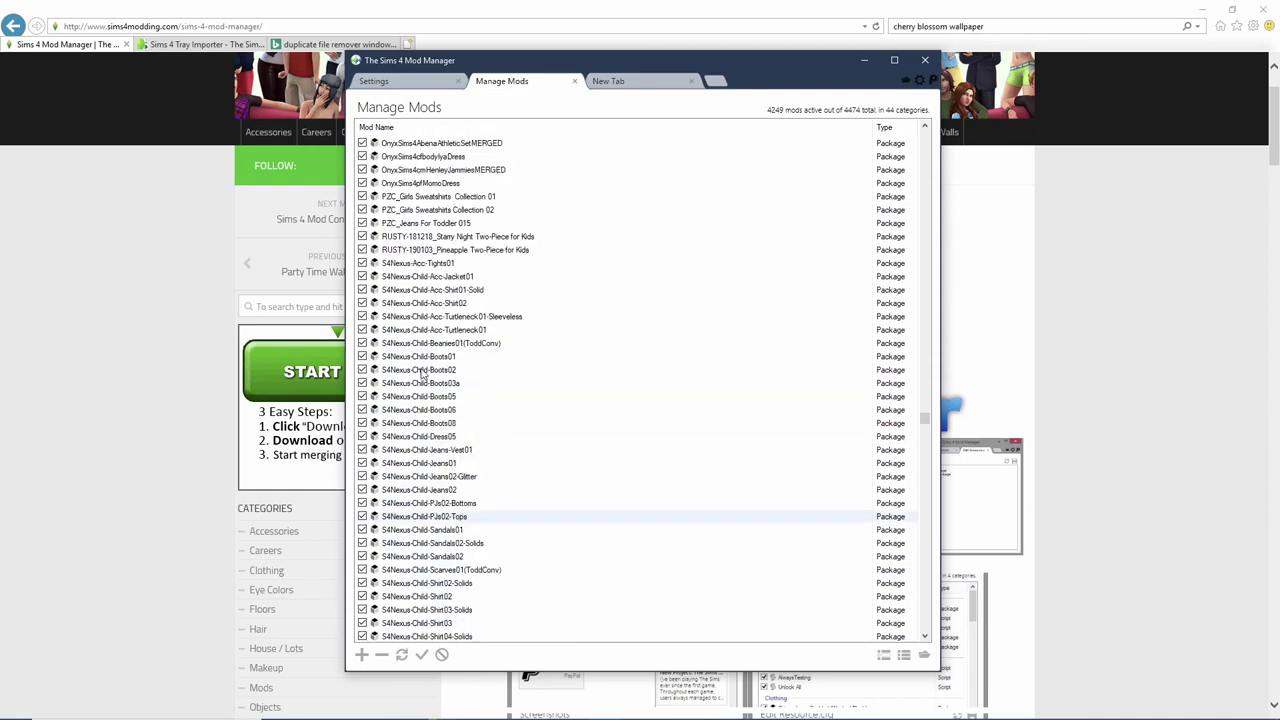
scroll(423, 372, "up", 12)
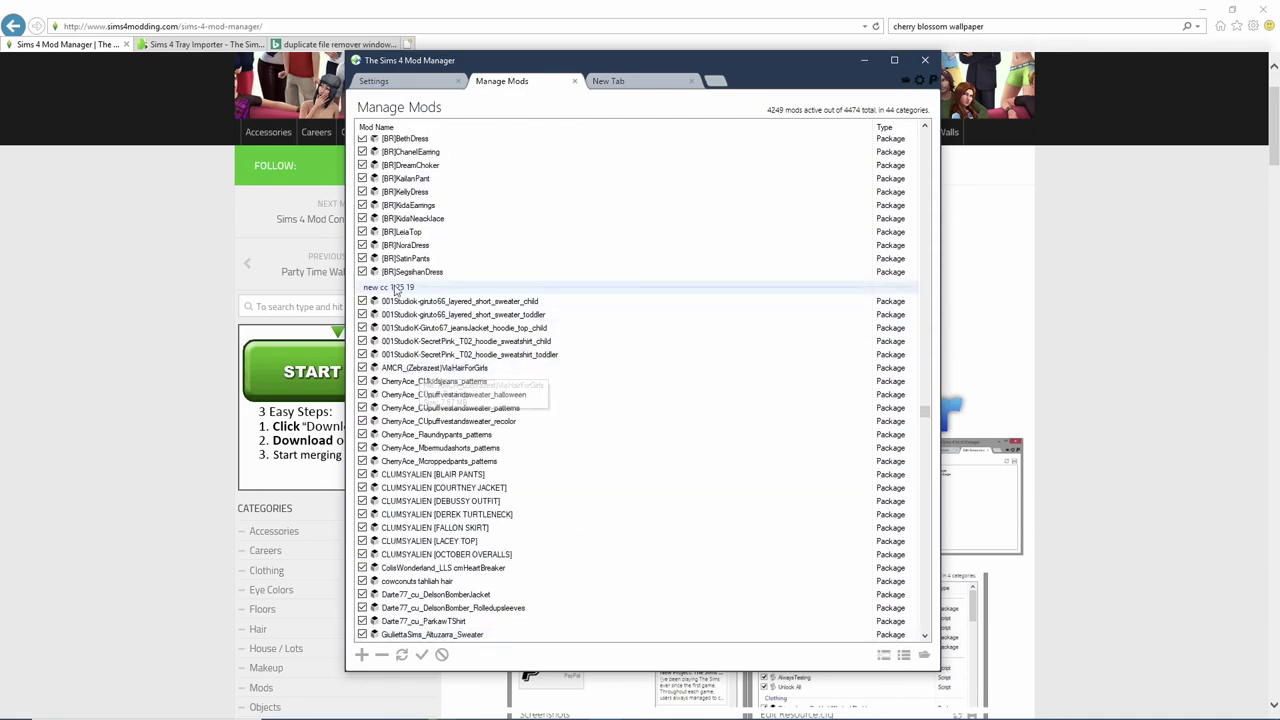
scroll(378, 290, "down", 20)
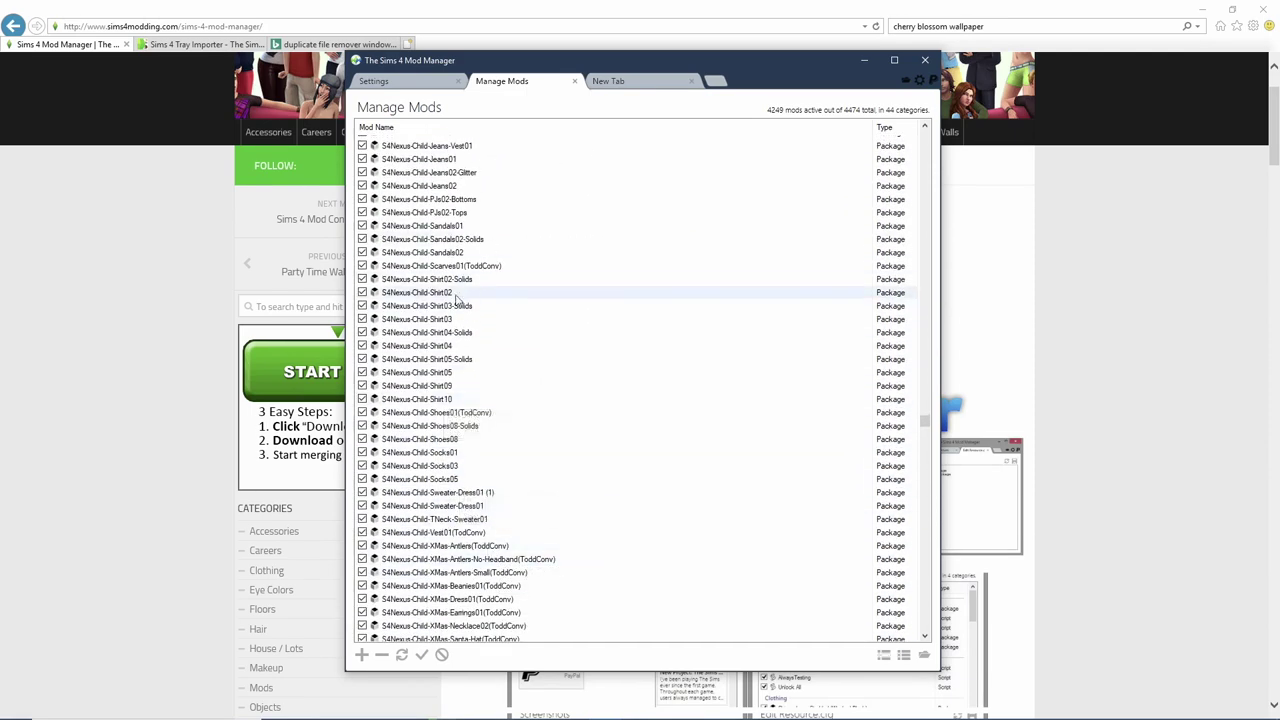
scroll(446, 300, "down", 5)
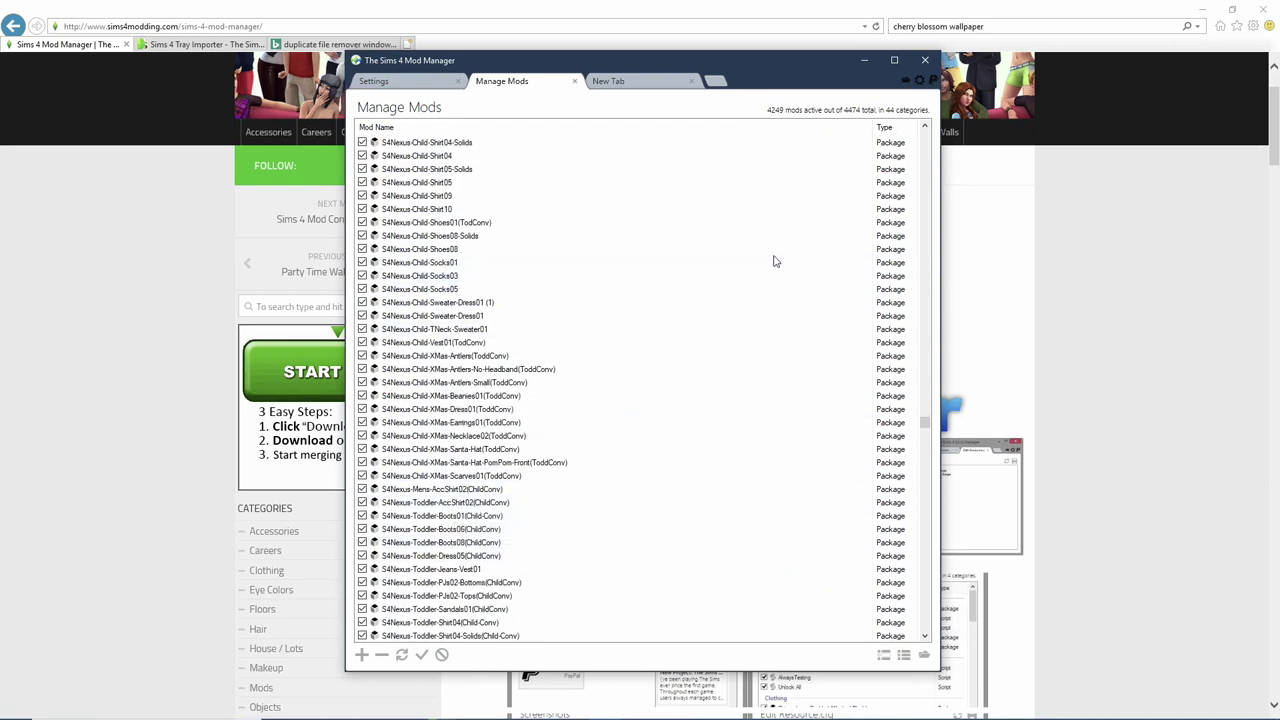
left_click(483, 490)
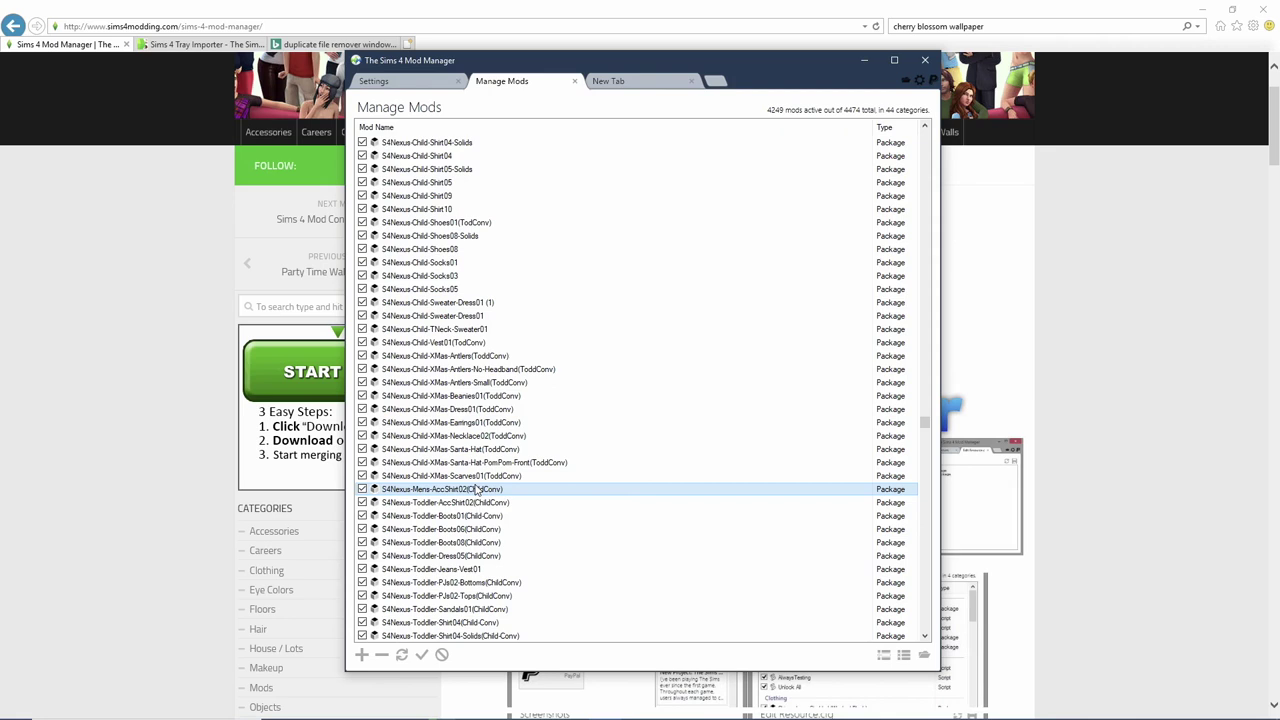
Step: Review the mod manager's general settings, its start page options and the saved game screenshots
left_click(400, 87)
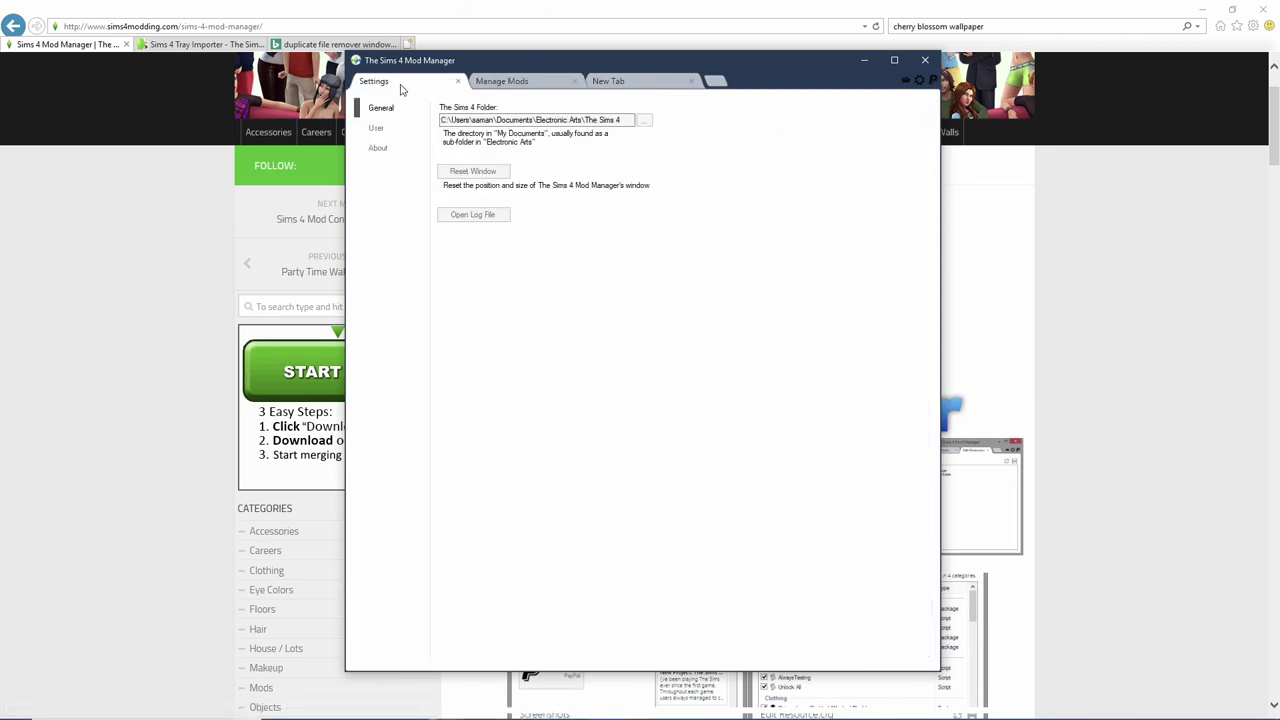
left_click(600, 86)
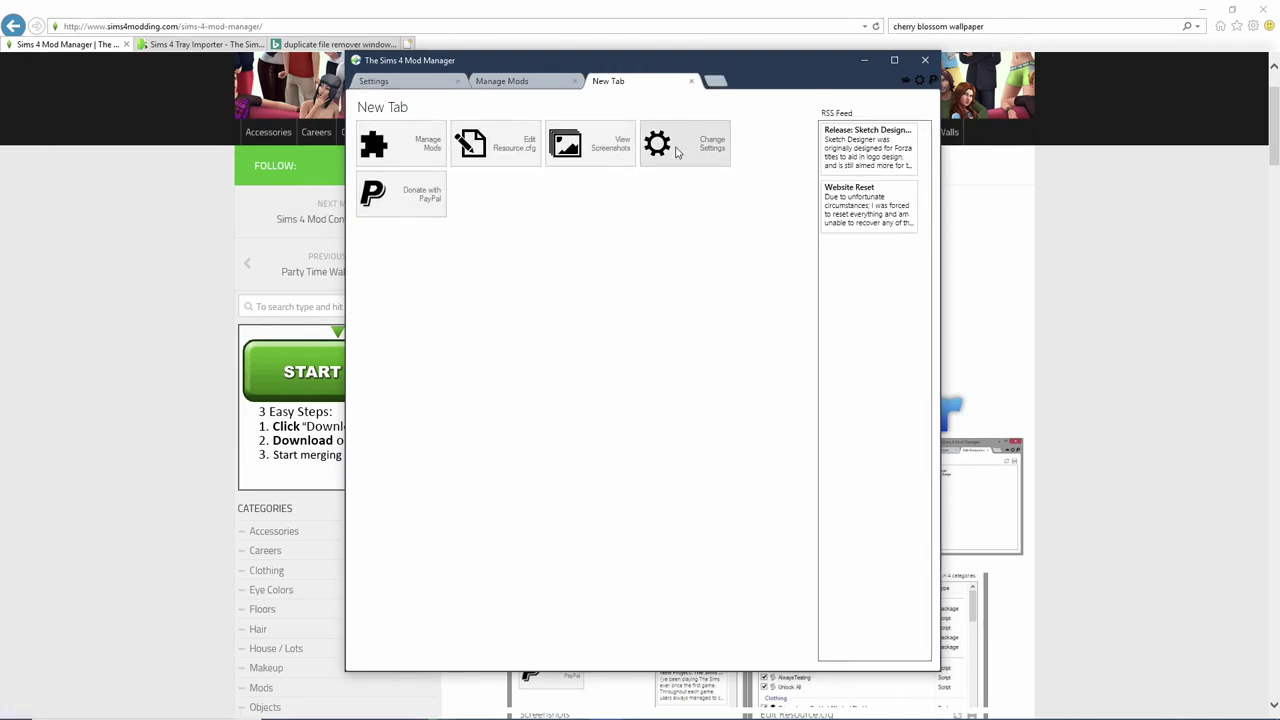
left_click(620, 153)
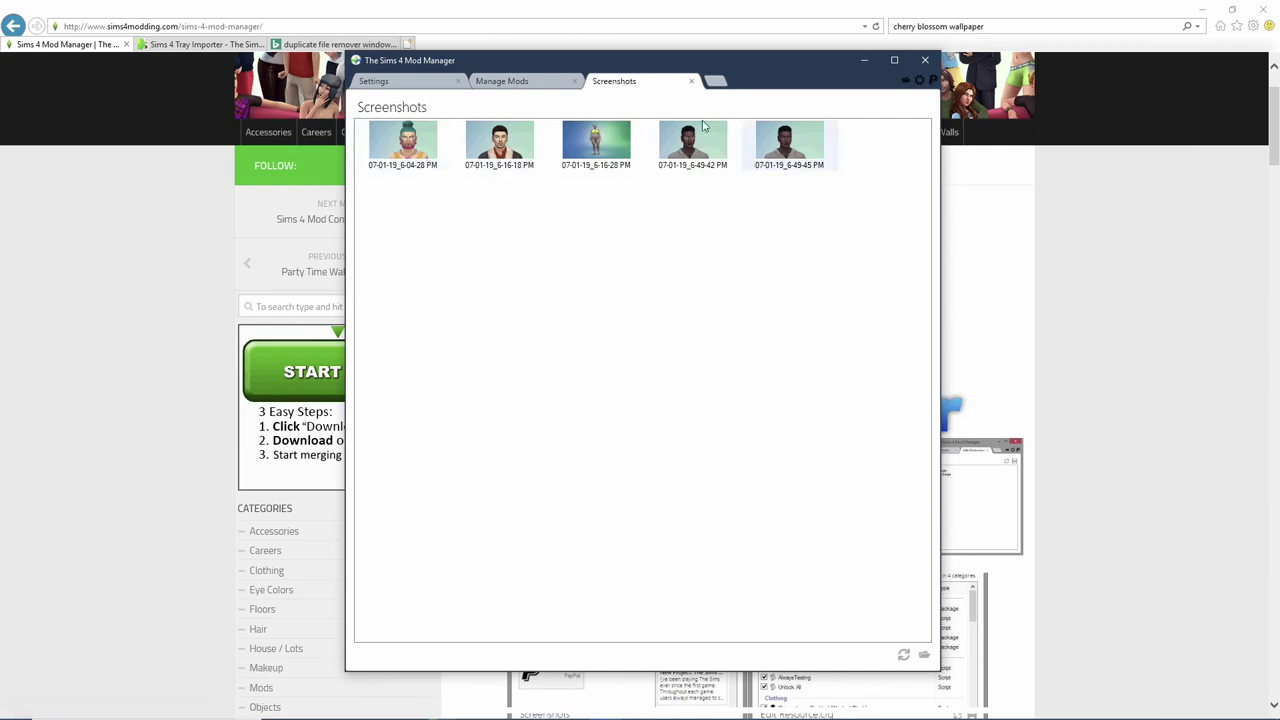
left_click(530, 85)
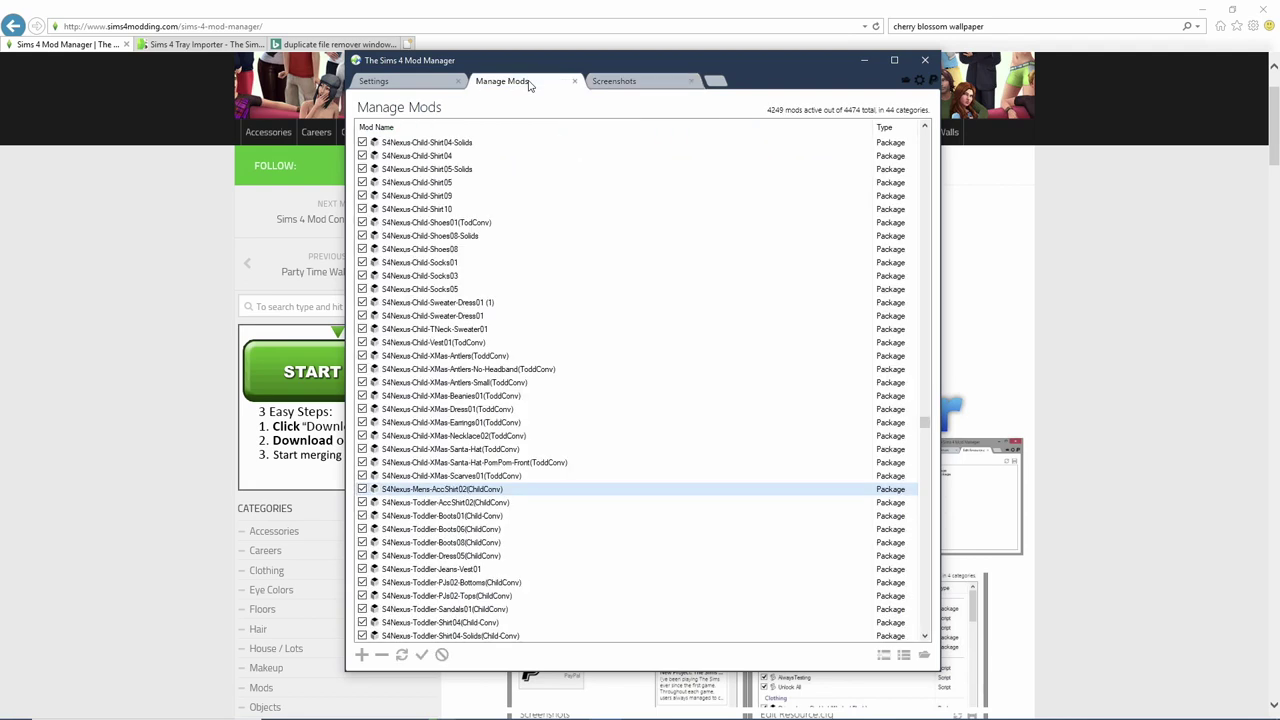
left_click(378, 81)
left_click(680, 84)
left_click(691, 82)
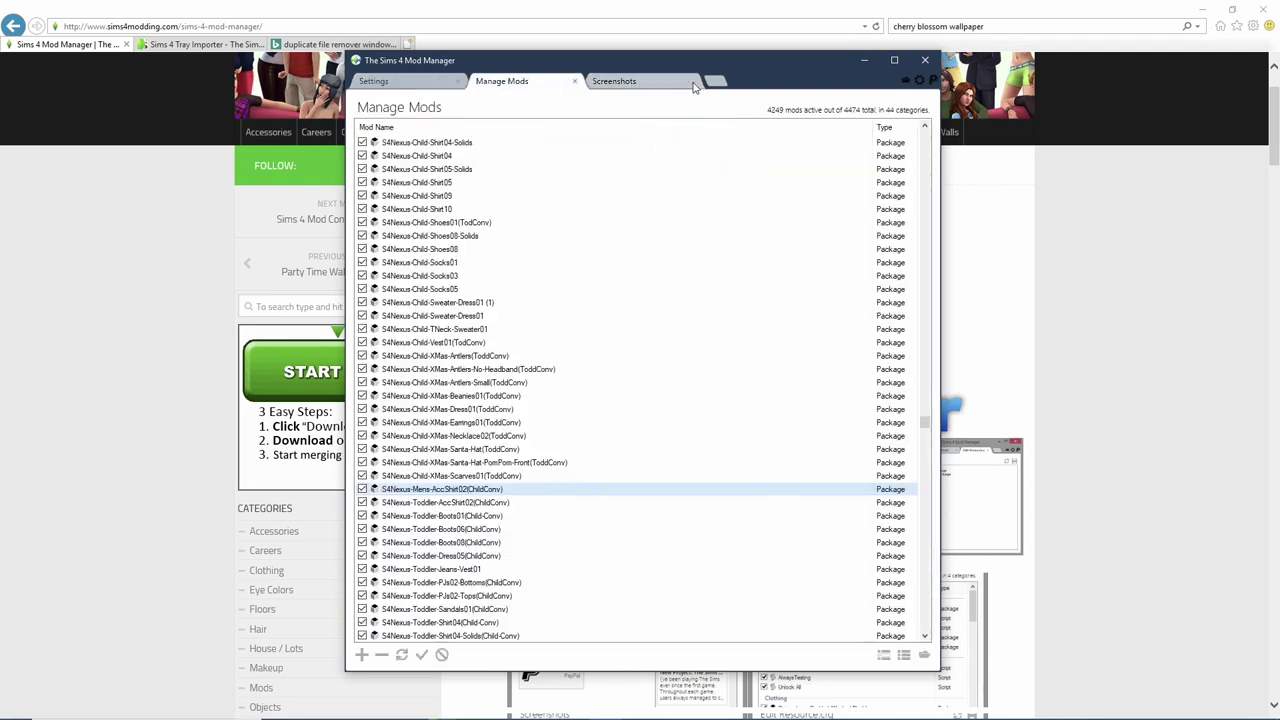
left_click(600, 82)
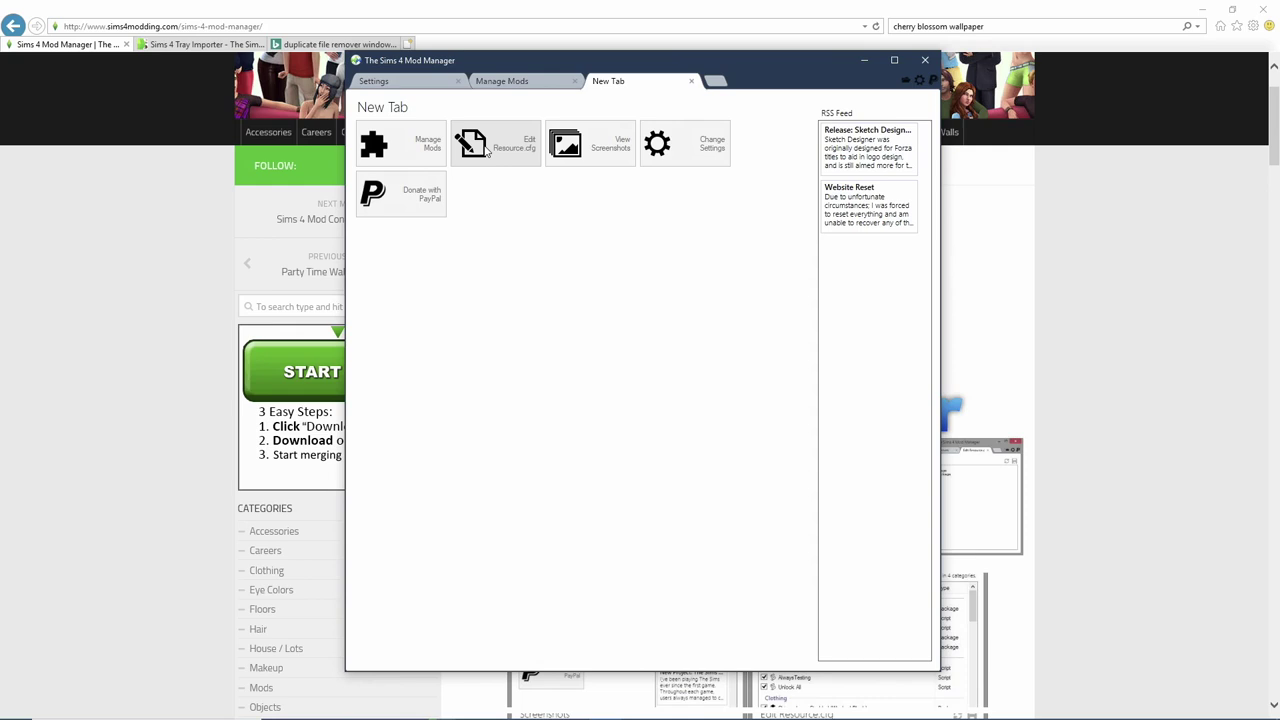
Step: Return to the mod list and browse back through the "new cc" categories to Men Clothing and mc command center
left_click(386, 150)
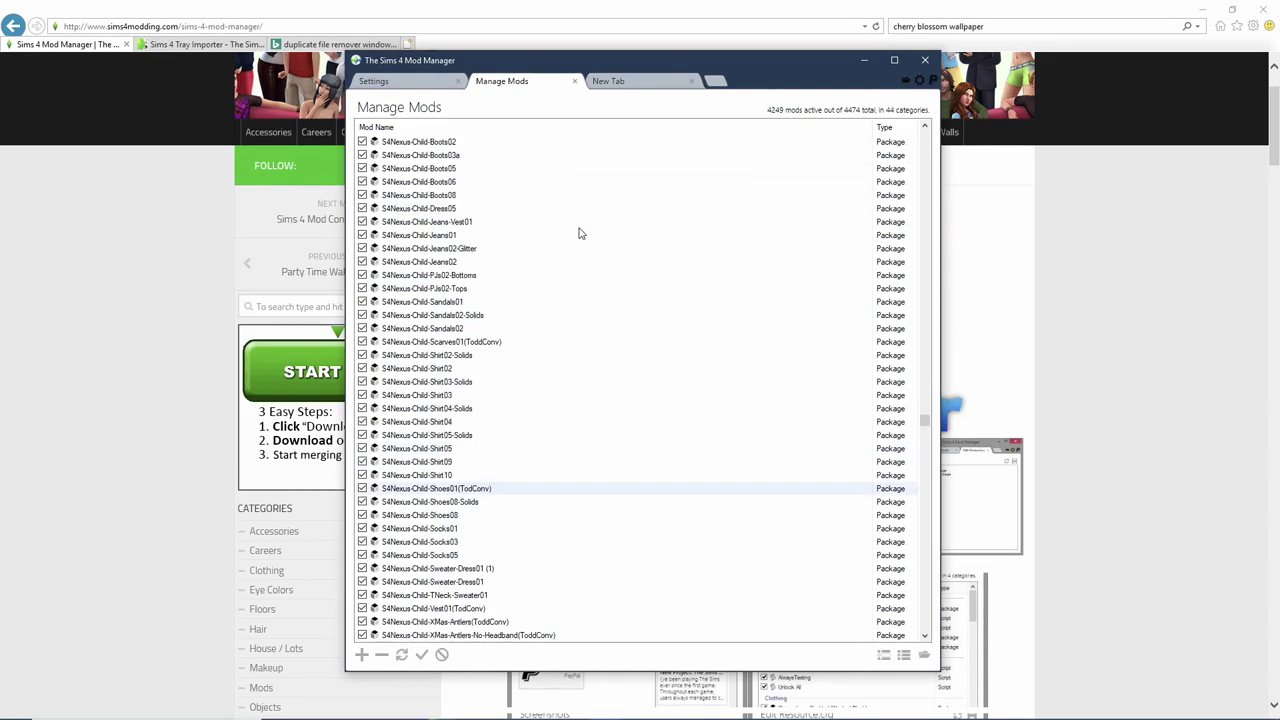
scroll(578, 233, "up", 10)
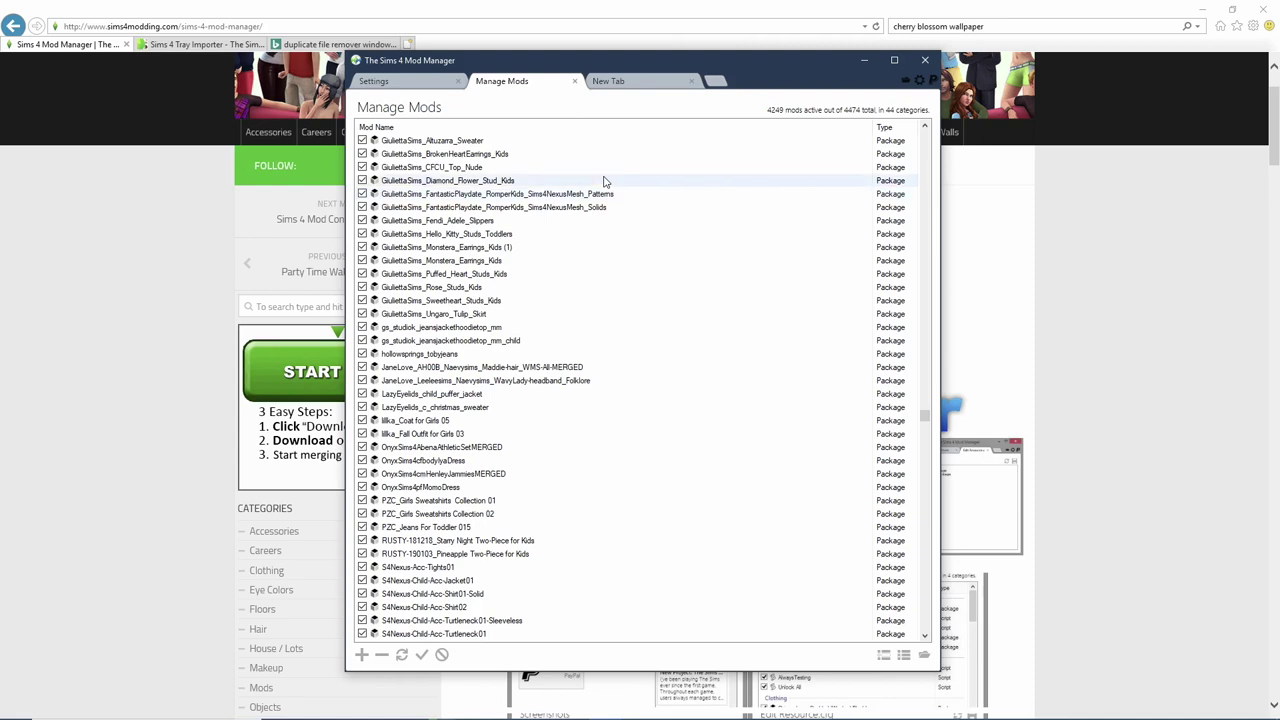
scroll(649, 260, "up", 12)
scroll(638, 265, "up", 15)
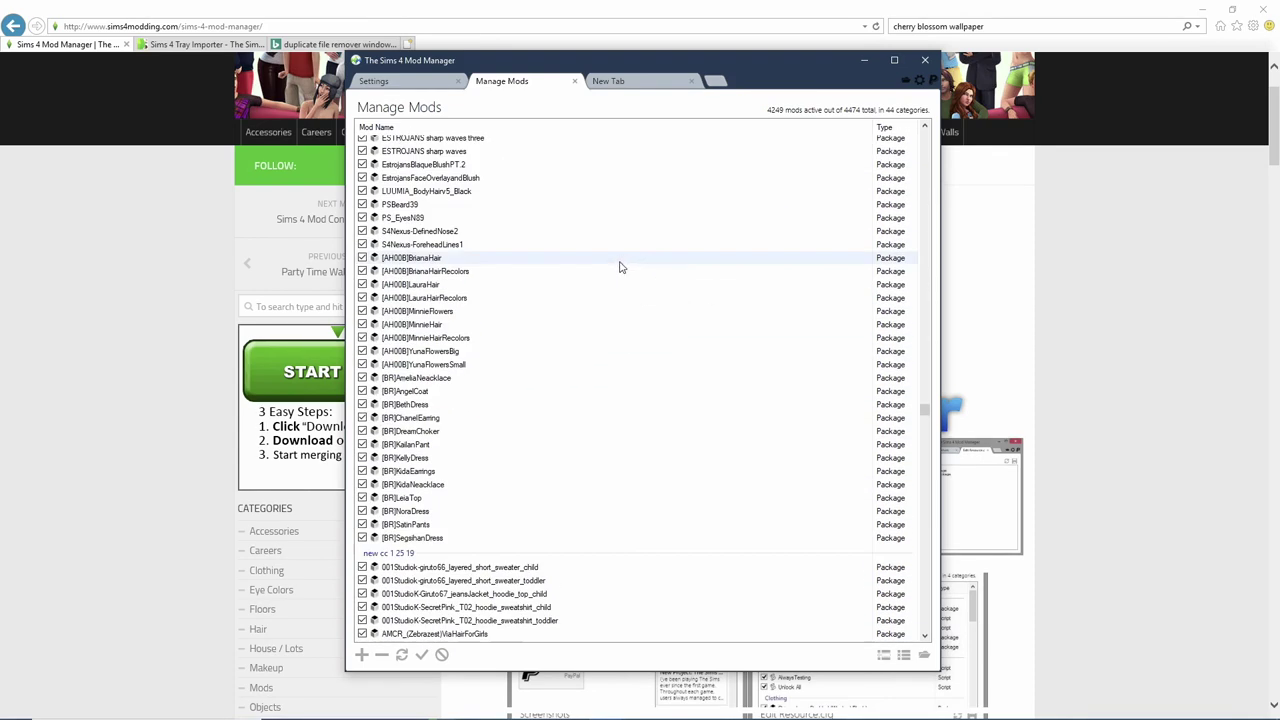
scroll(621, 262, "up", 15)
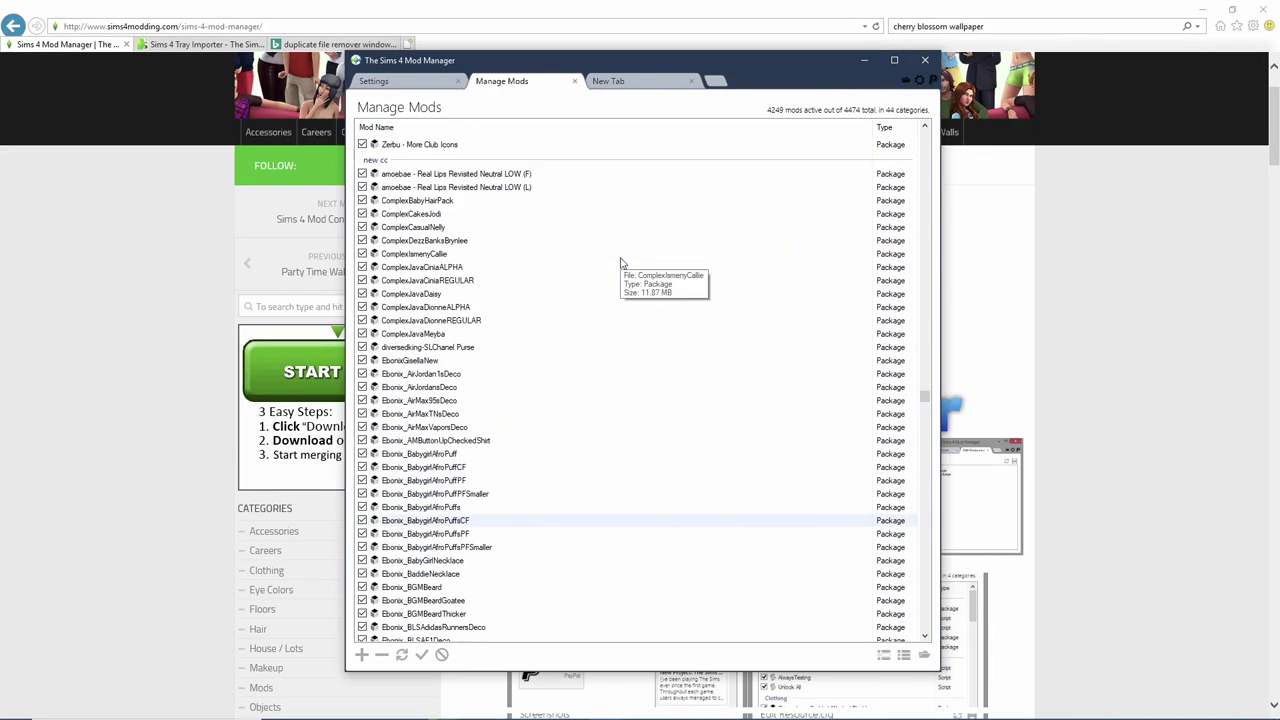
scroll(624, 261, "up", 15)
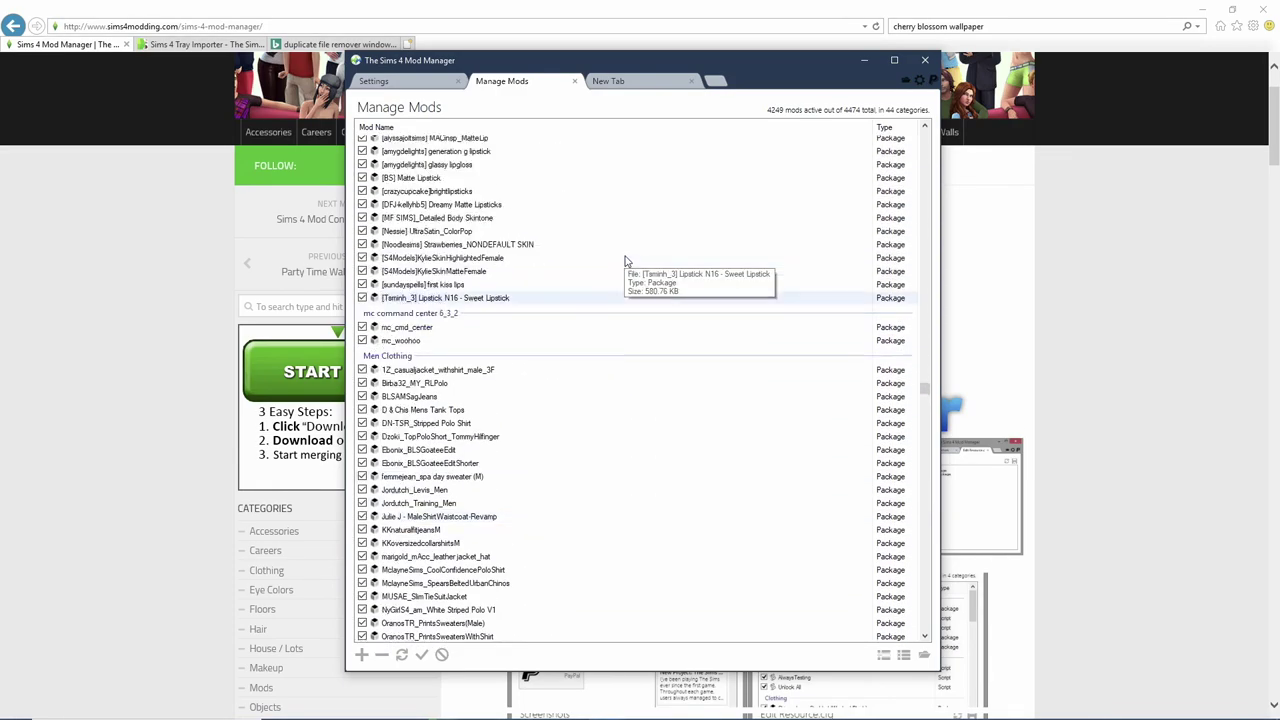
scroll(624, 260, "up", 6)
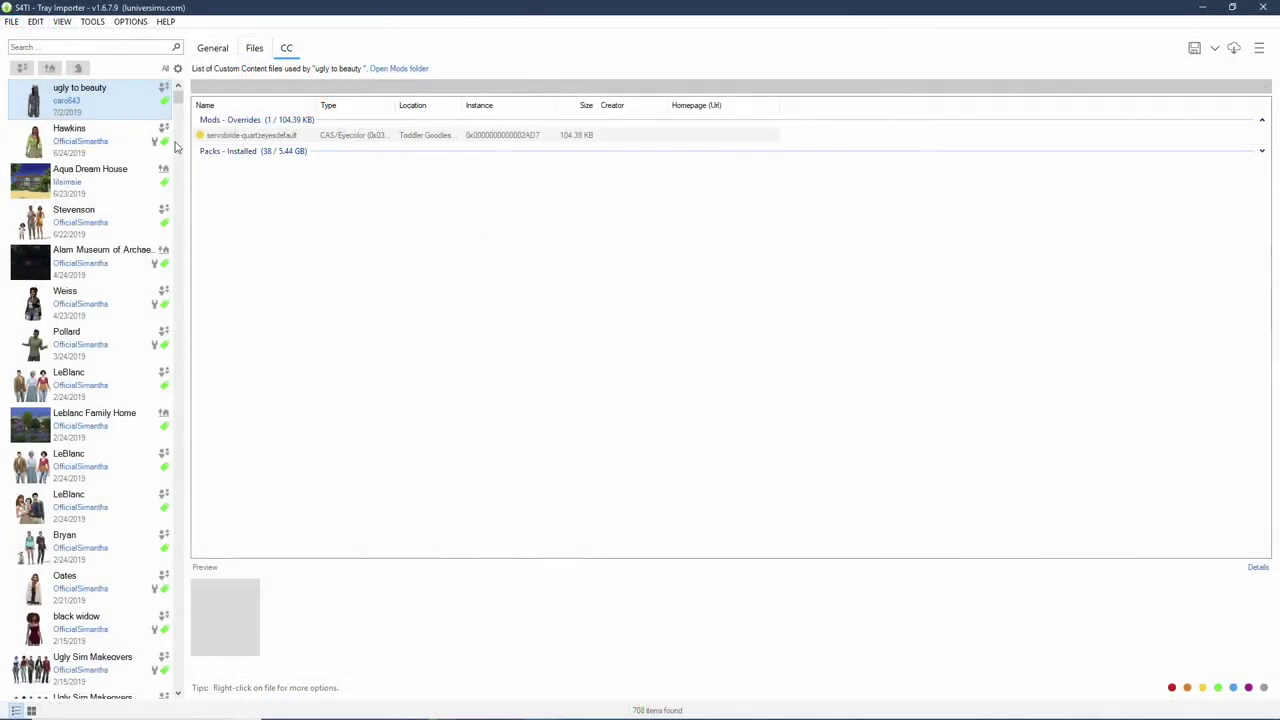
Step: In Sims 4 Tray Importer, select the Pollard household and view its household and individual Sim pictures
left_click(101, 343)
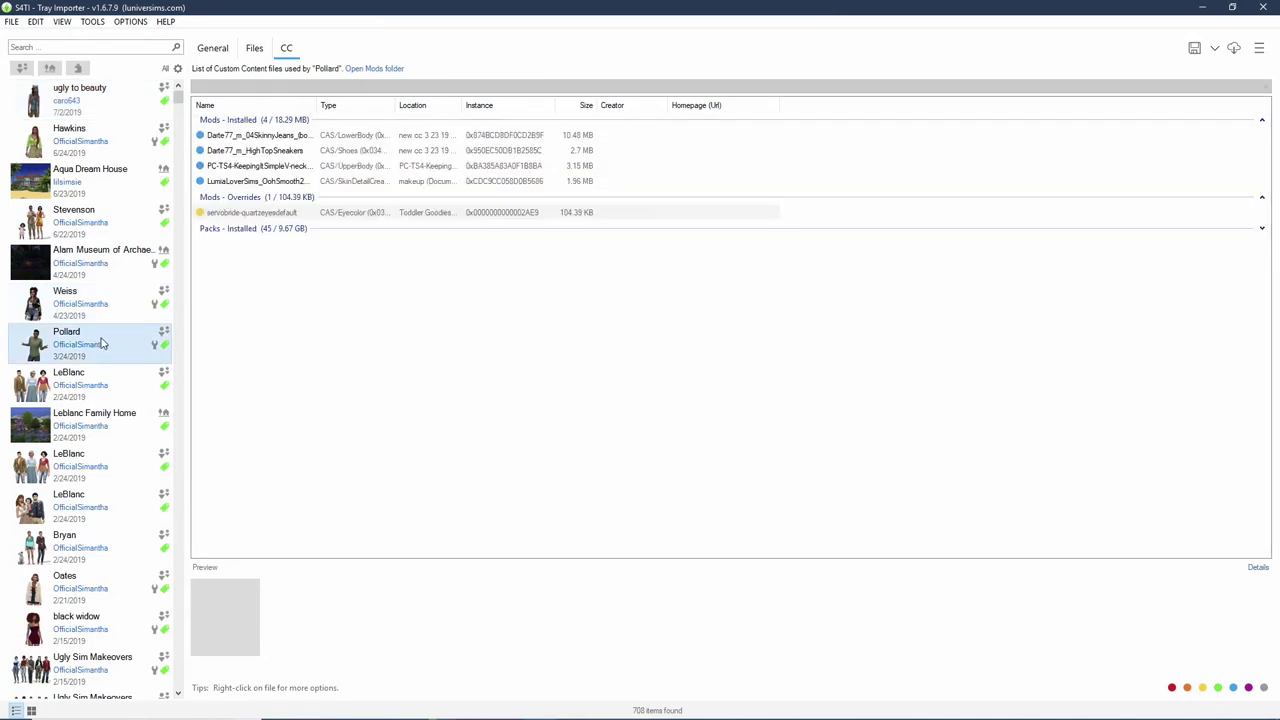
left_click(214, 50)
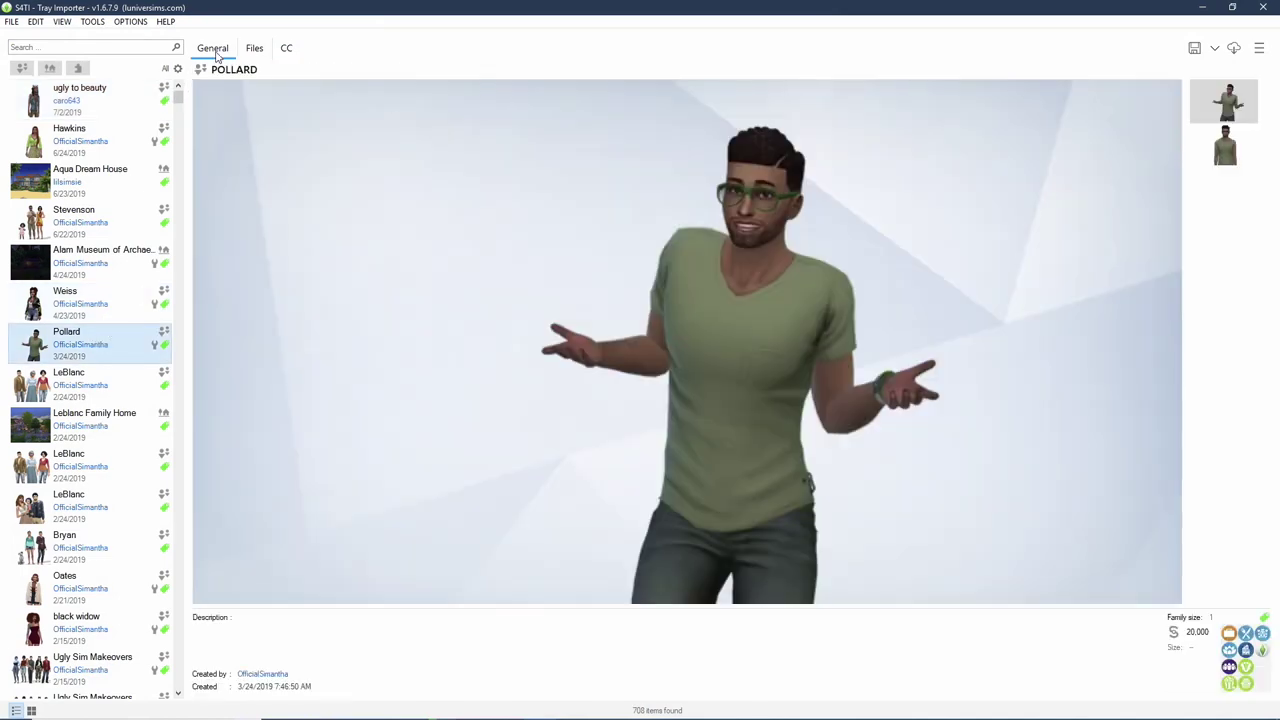
left_click(1230, 155)
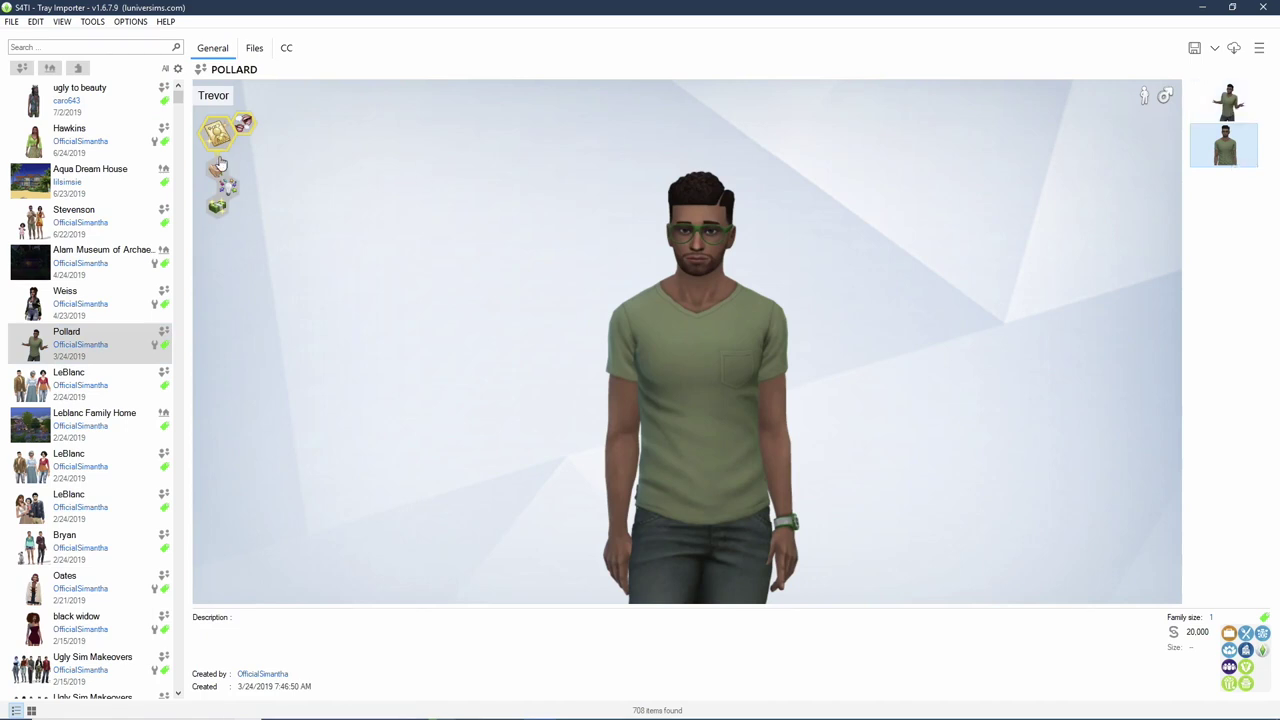
left_click(1249, 95)
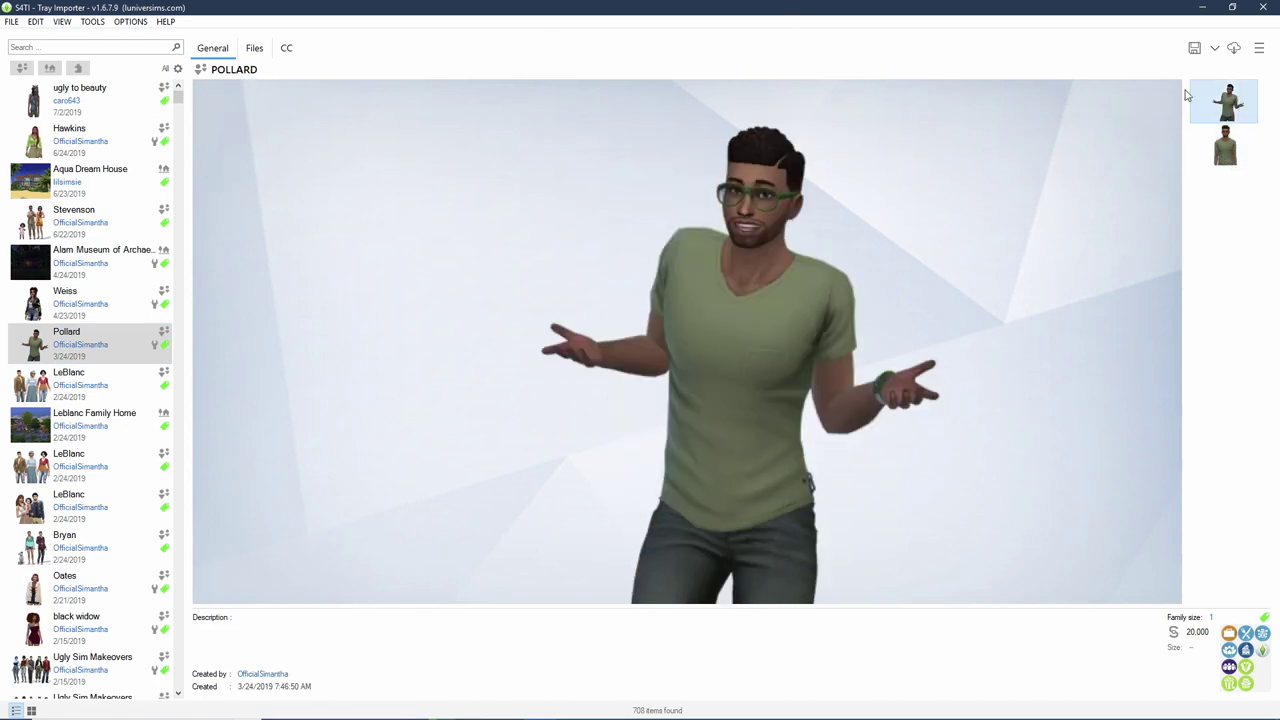
Step: List the custom content used by the Pollard household and widen the Name column to fit the full file names
left_click(286, 50)
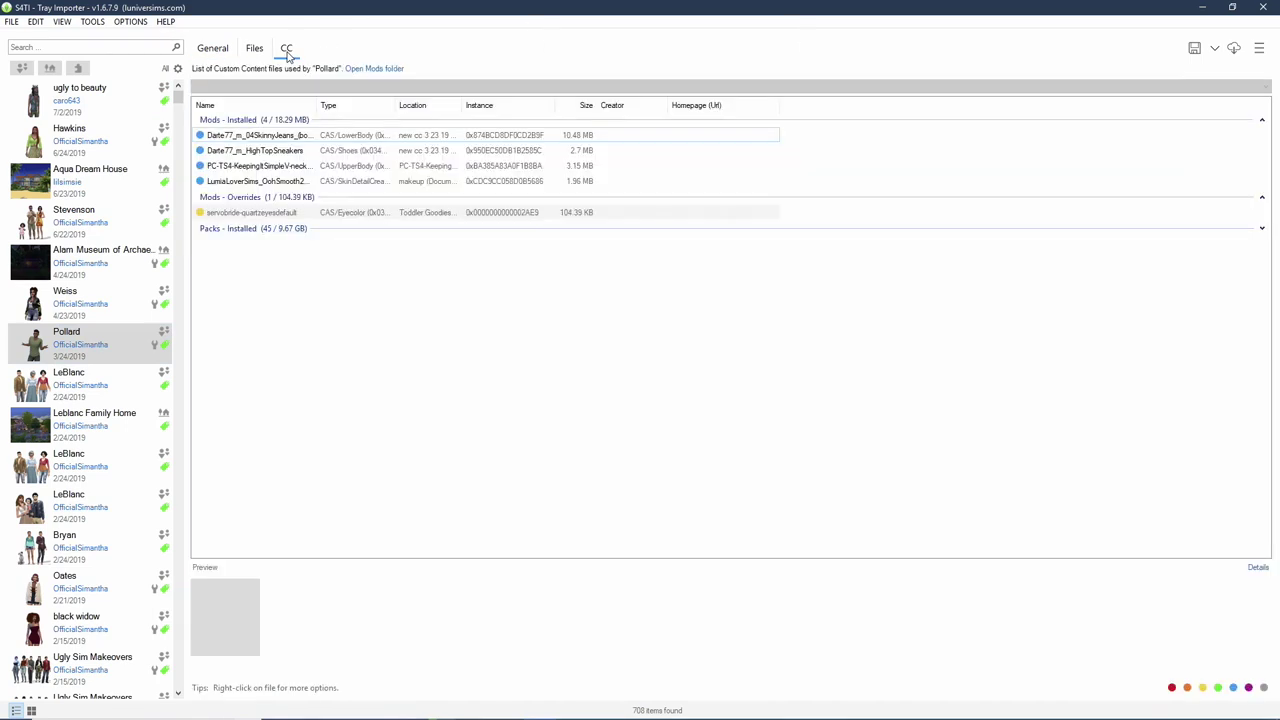
double_click(315, 105)
left_click_drag(374, 108, 588, 108)
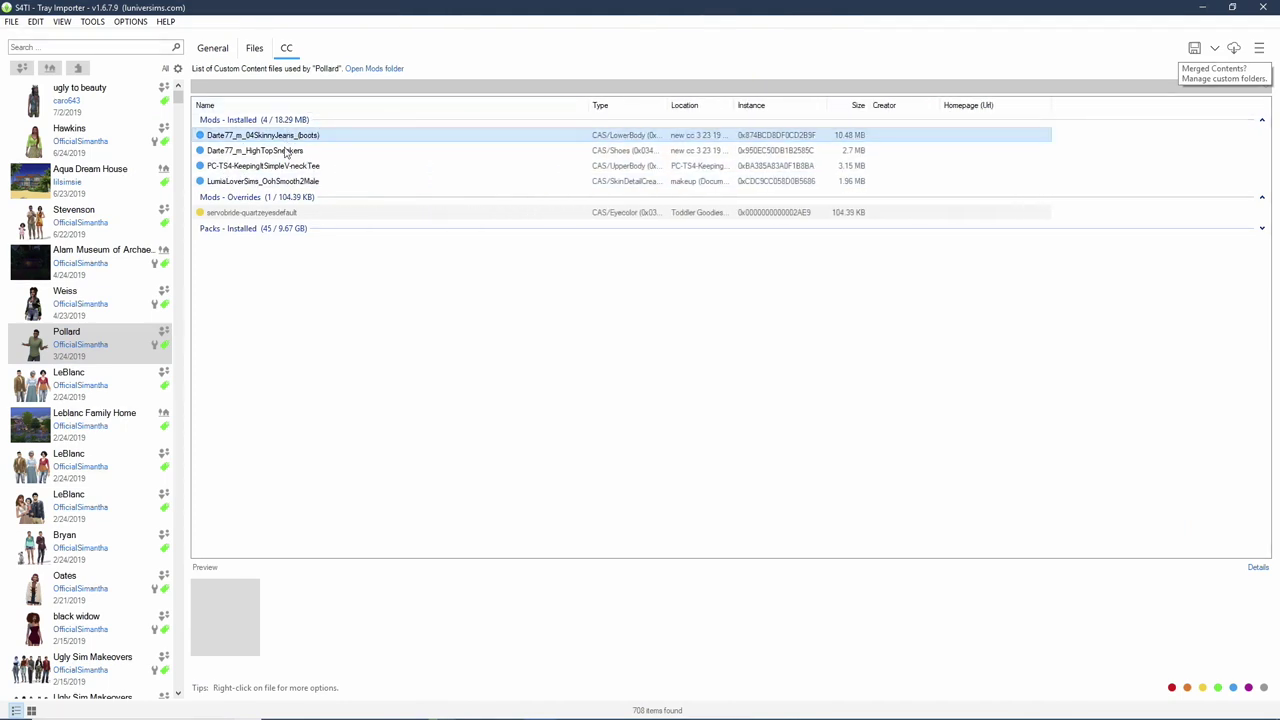
Step: Preview the Darte77_m_HighTopSneakers, PC-TS4 V-neck tee and LumiaLoverSims_OohSmooth2Male files in turn
left_click(288, 150)
left_click(291, 166)
left_click(295, 181)
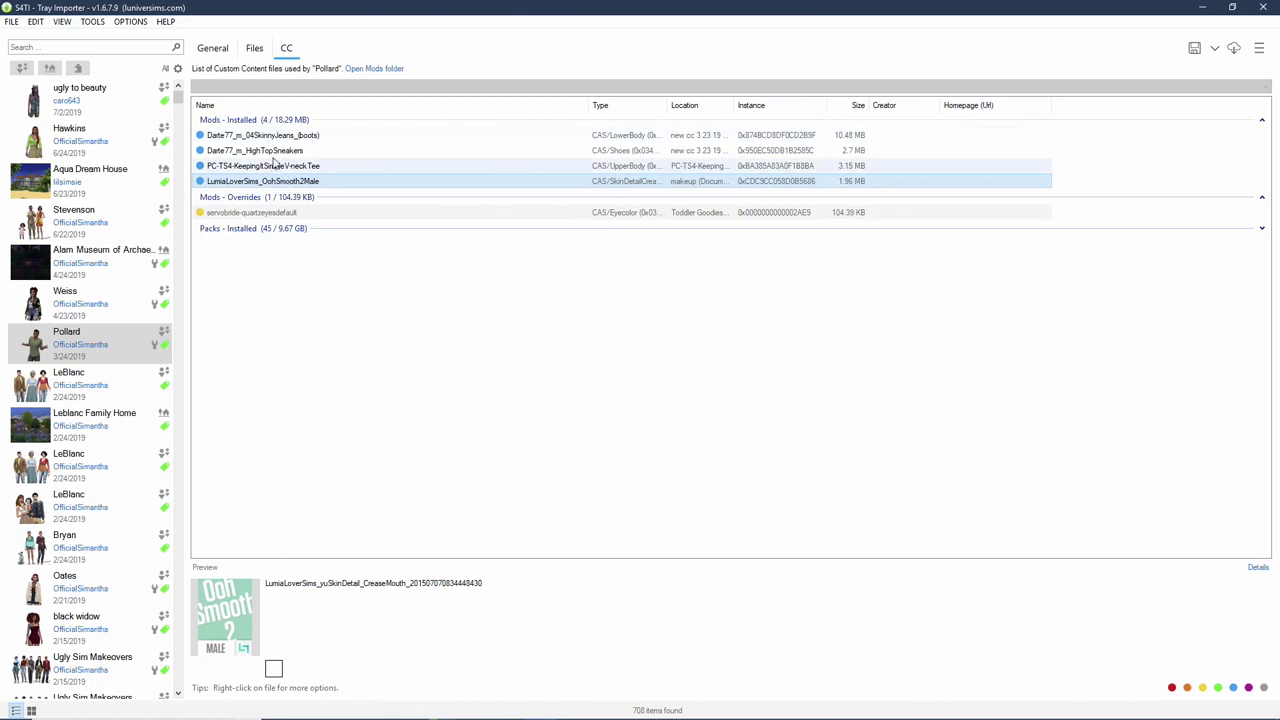
Step: Locate Darte77_m_04SkinnyJeans_(boots) in its containing Mods folder, check the file actions available there, and close the folder
left_click(280, 136)
right_click(280, 137)
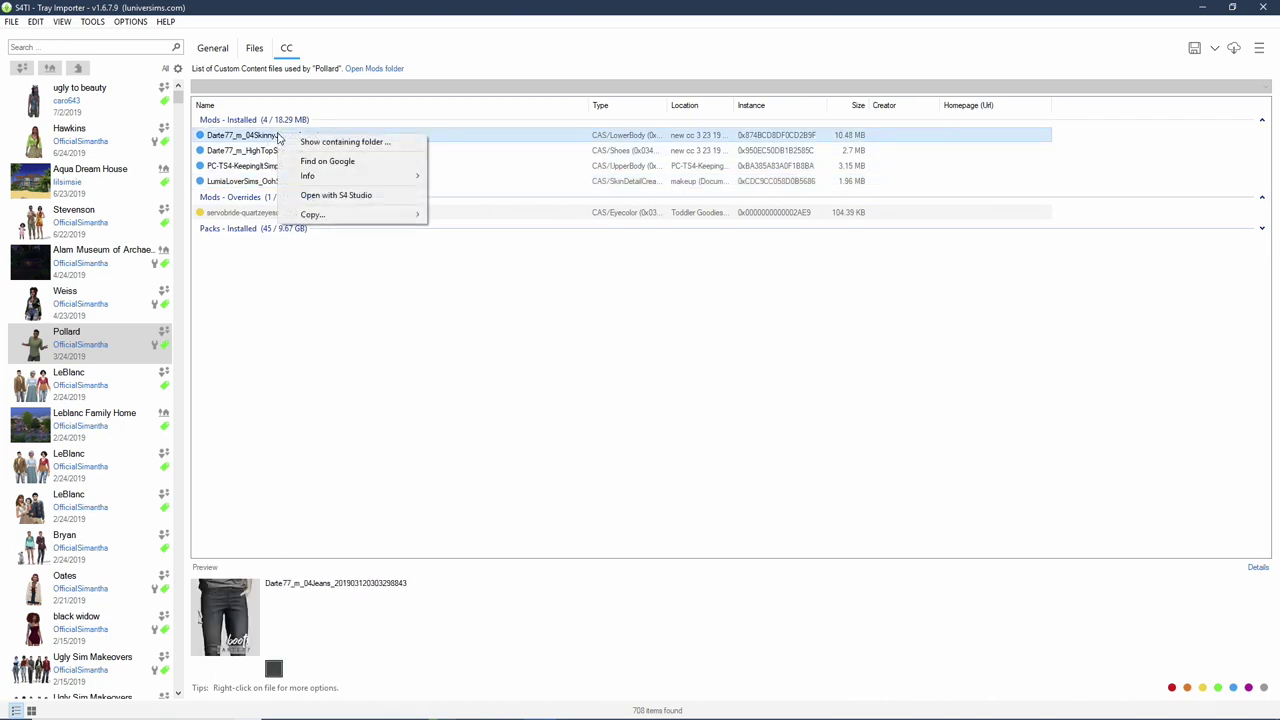
left_click(316, 143)
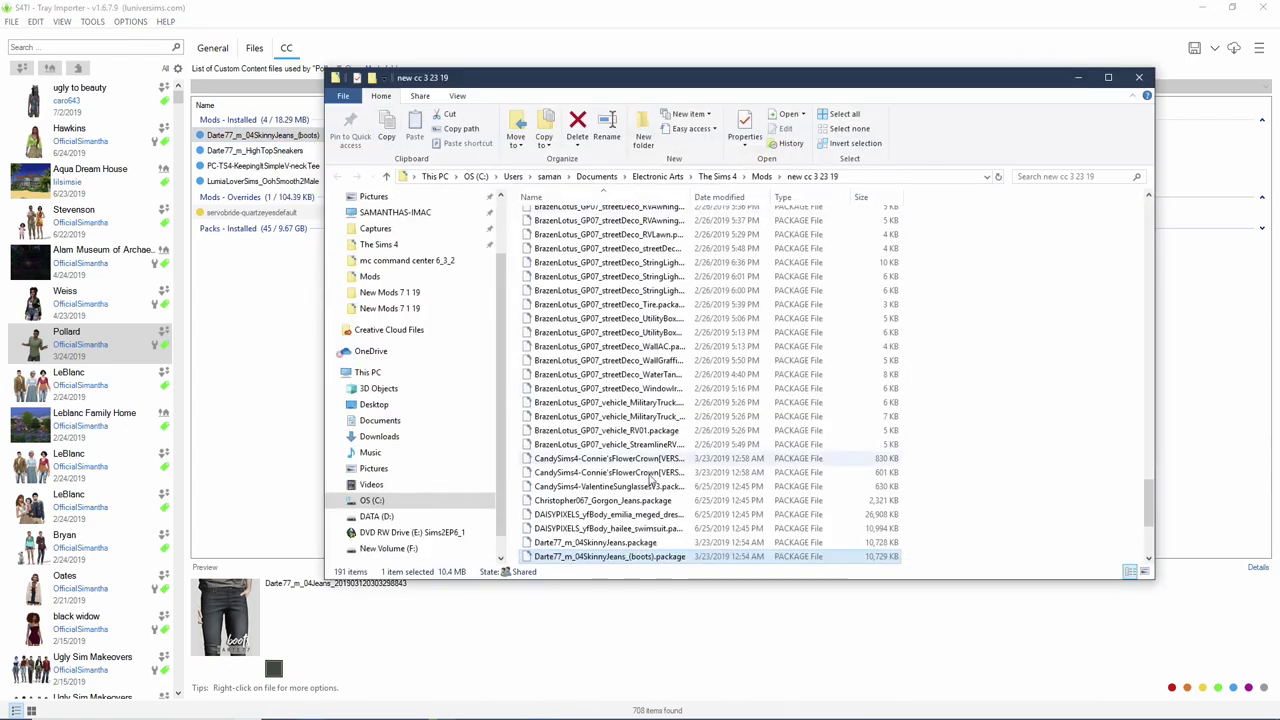
right_click(617, 558)
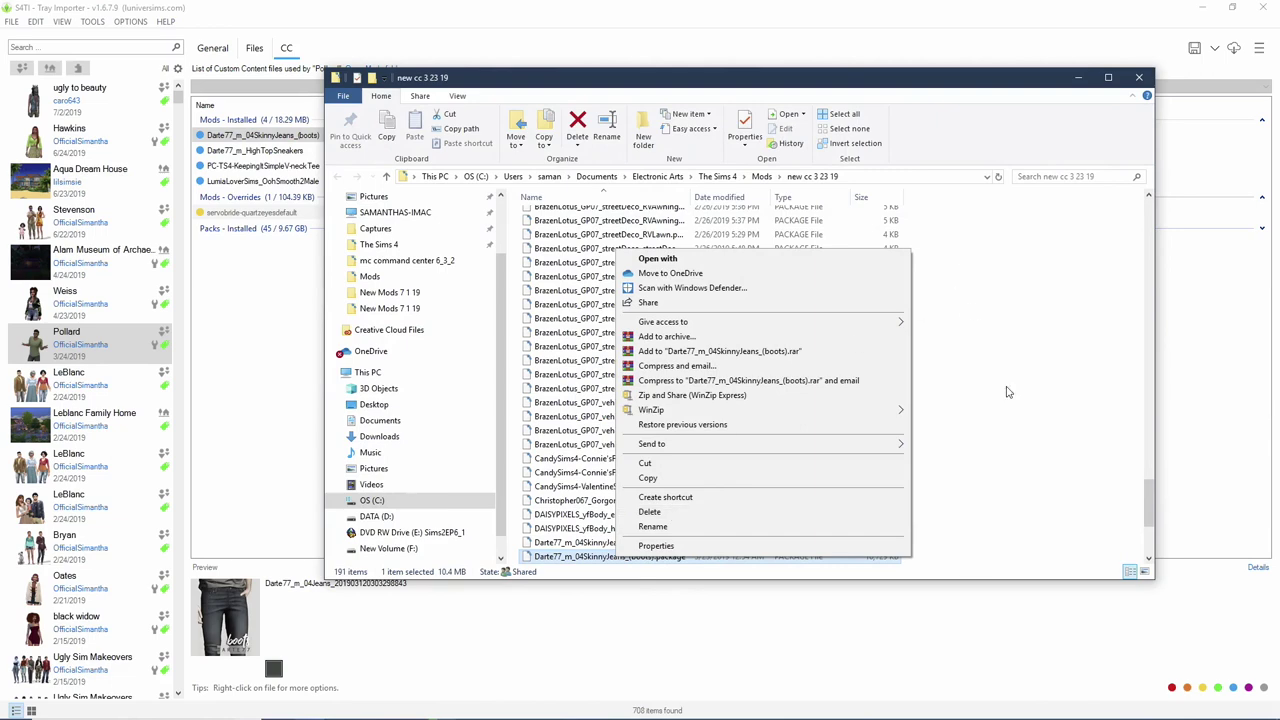
left_click(1140, 80)
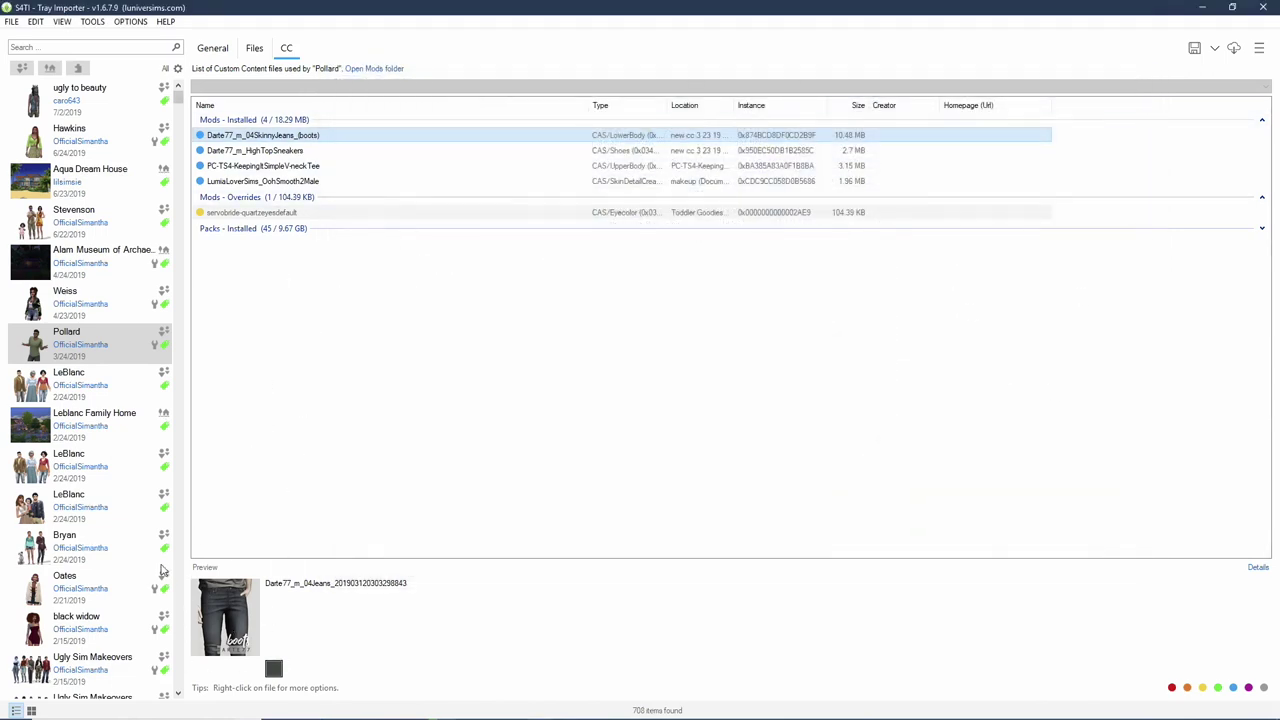
Step: Go through the household's remaining installed mods, previewing the high-top sneakers, V-neck tee and male skin detail
left_click(253, 152)
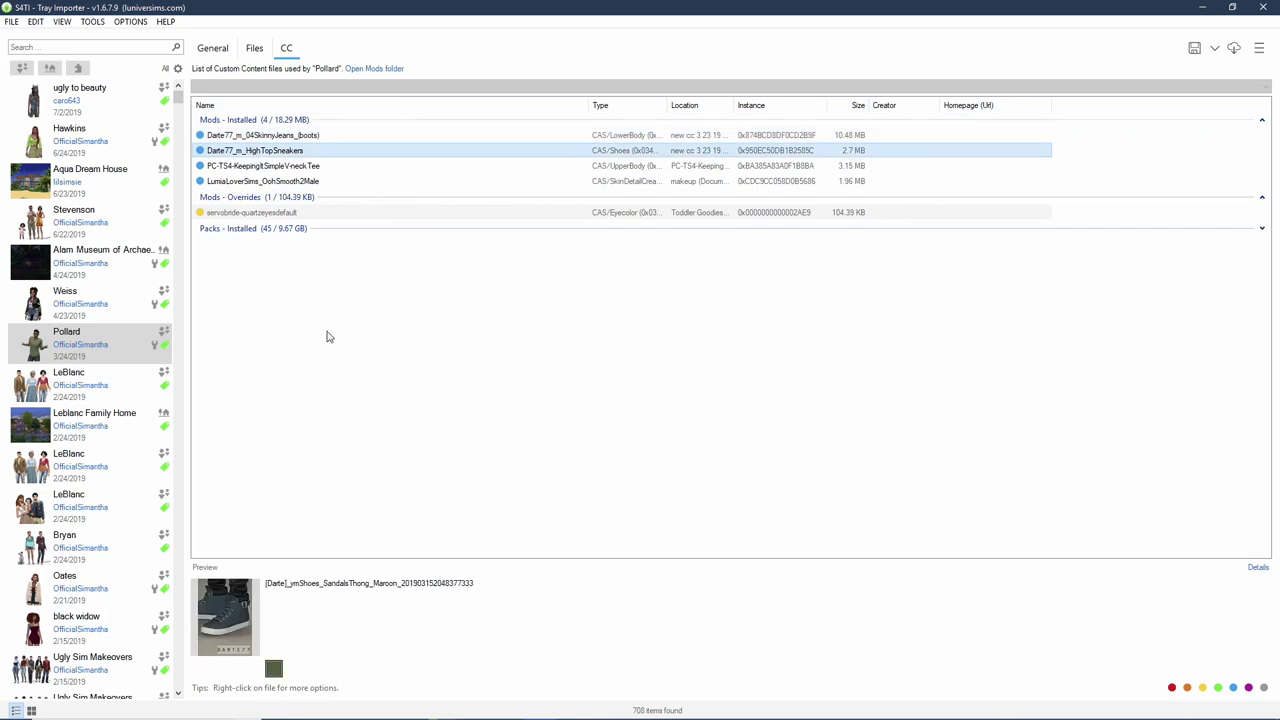
left_click(262, 166)
left_click(312, 181)
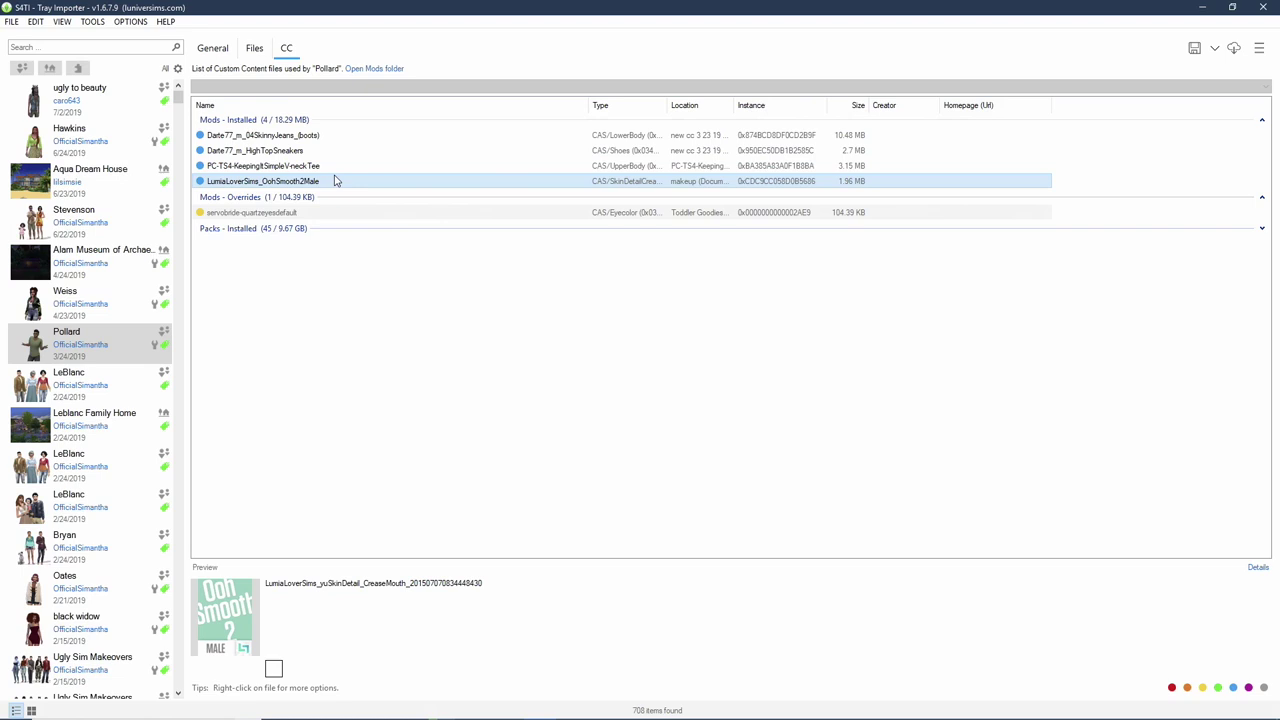
Step: Preview the Darte77_m_04SkinnyJeans_(boots) file in the household's custom content list
left_click(262, 135)
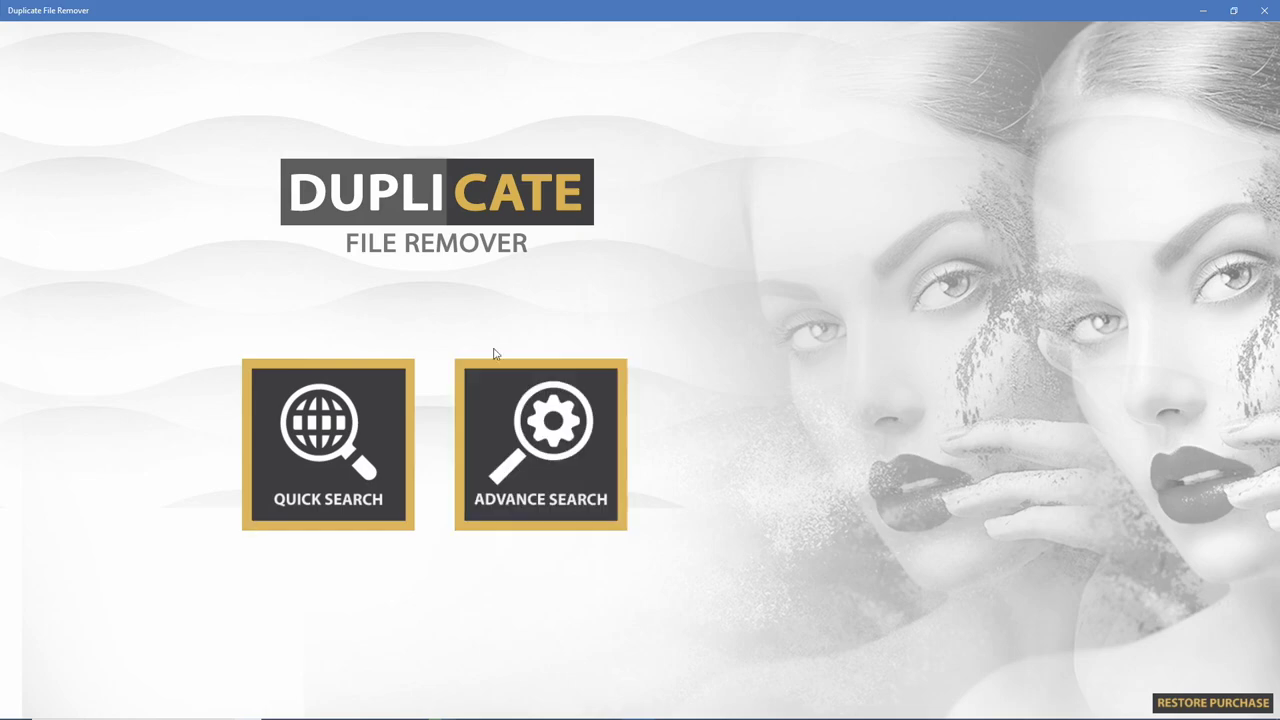
Step: Switch to Duplicate File Remover, look through the folder, file type and matching options of its three-stage advanced search, and leave it
left_click(565, 462)
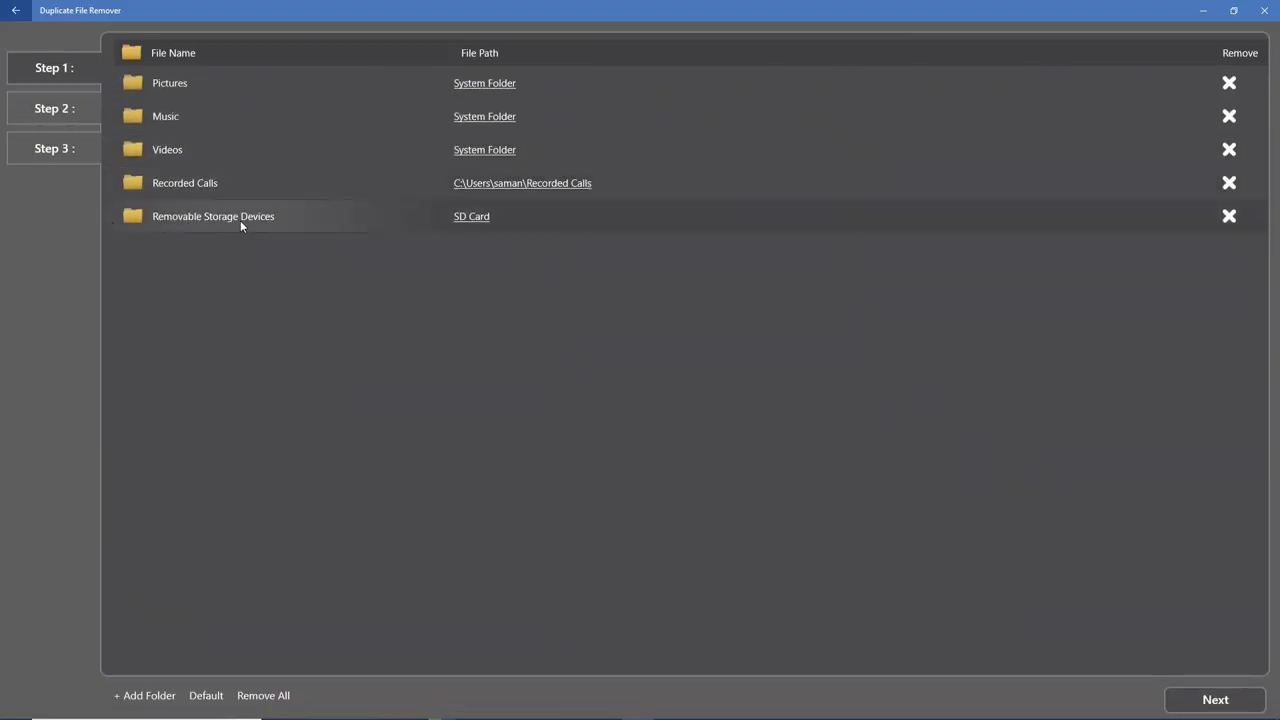
left_click(184, 162)
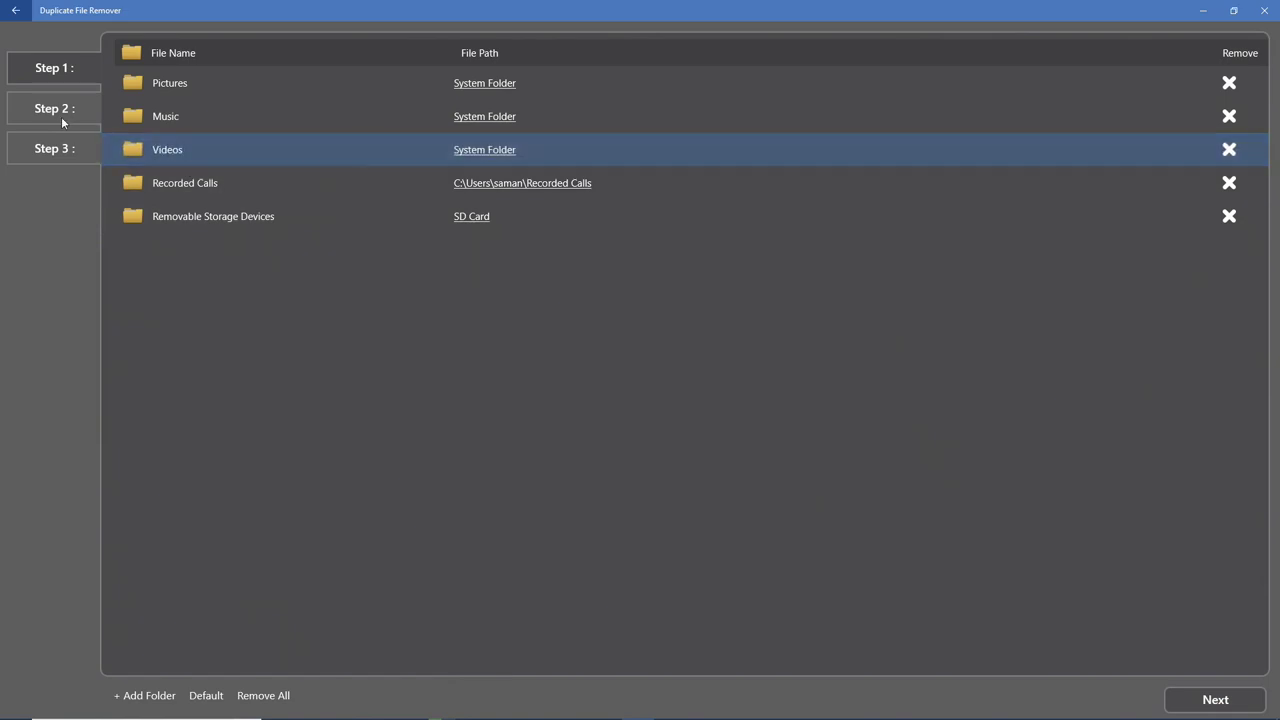
left_click(1212, 697)
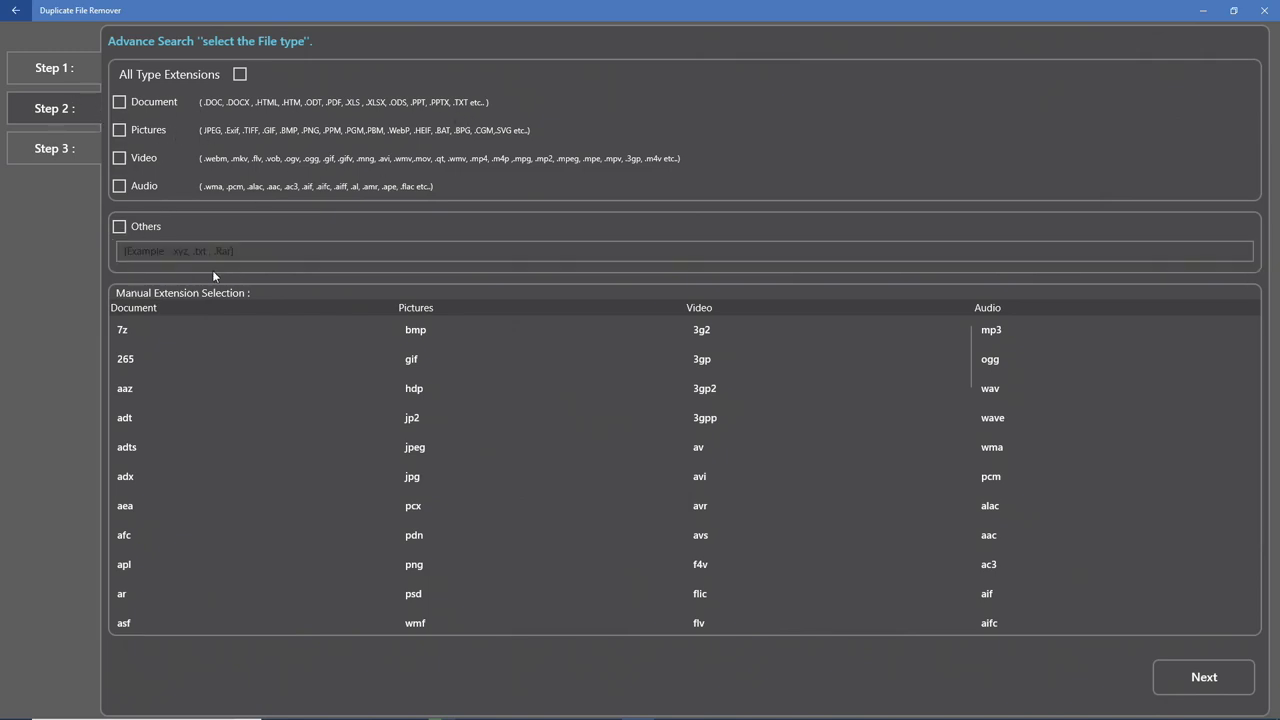
left_click(56, 150)
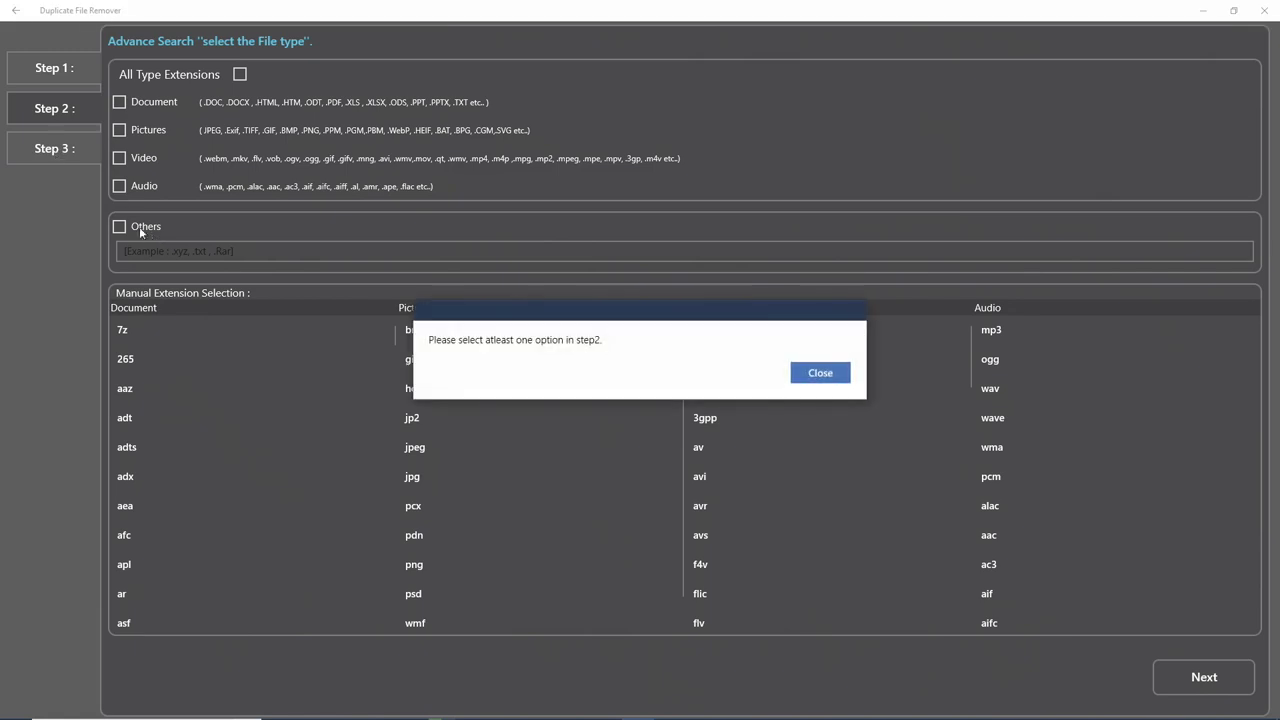
left_click(818, 373)
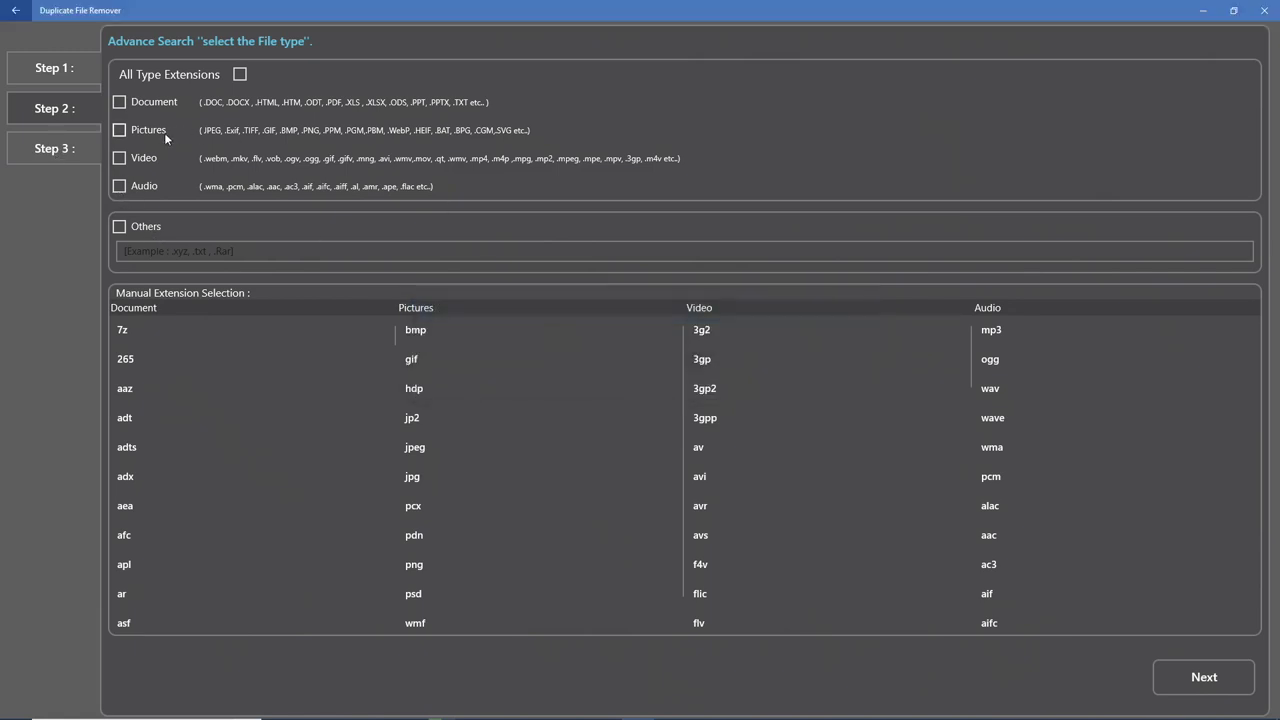
left_click(40, 149)
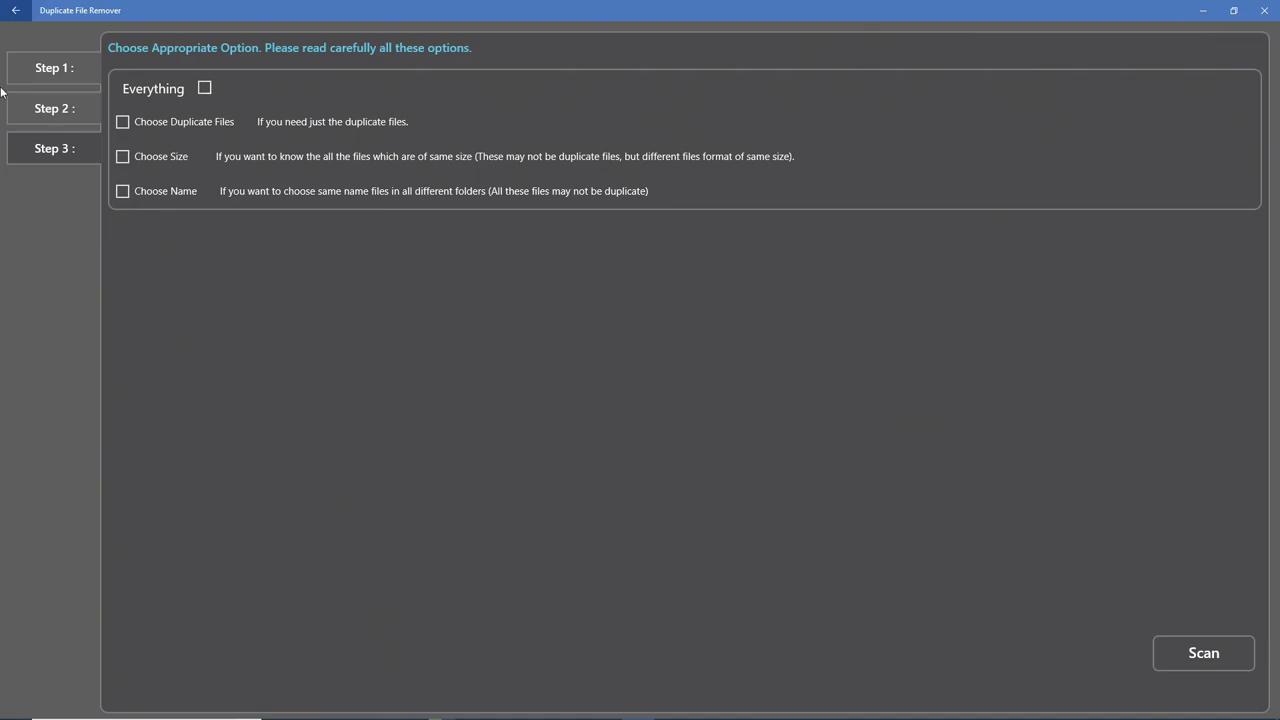
left_click(16, 10)
Step: Add The Sims 4 Mods folder to a quick search and scan for duplicates
left_click(309, 420)
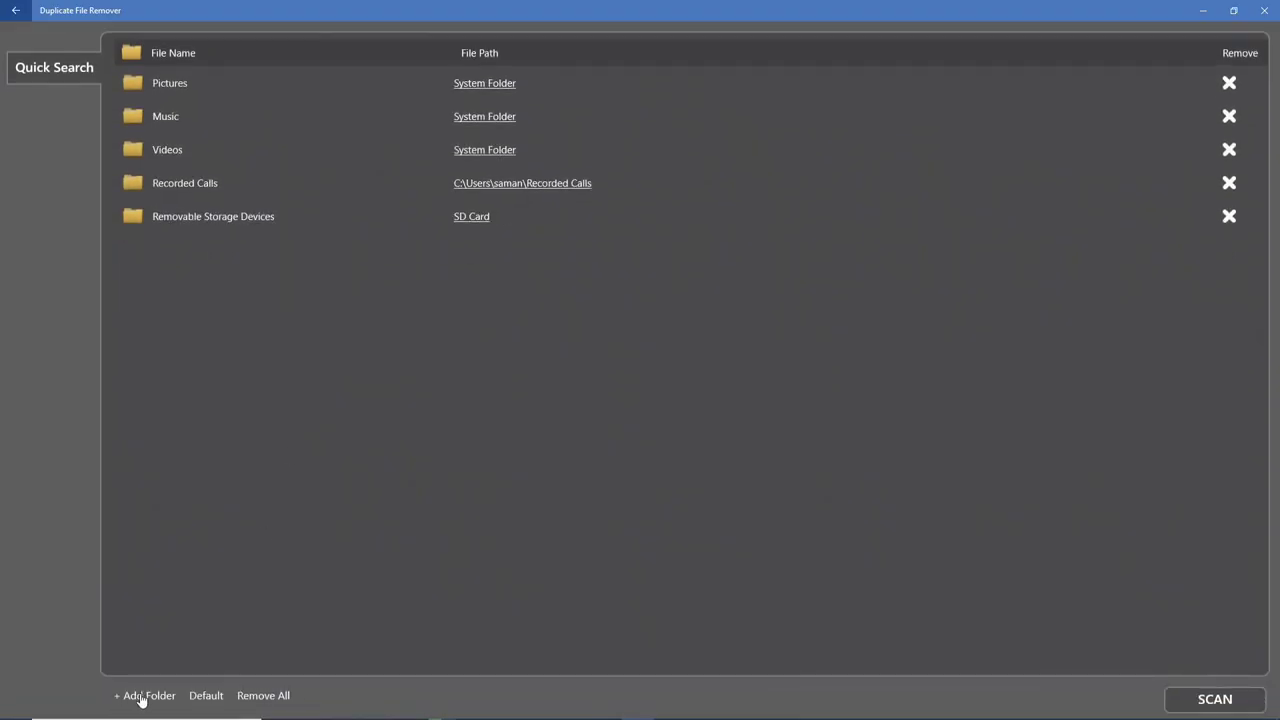
left_click(142, 697)
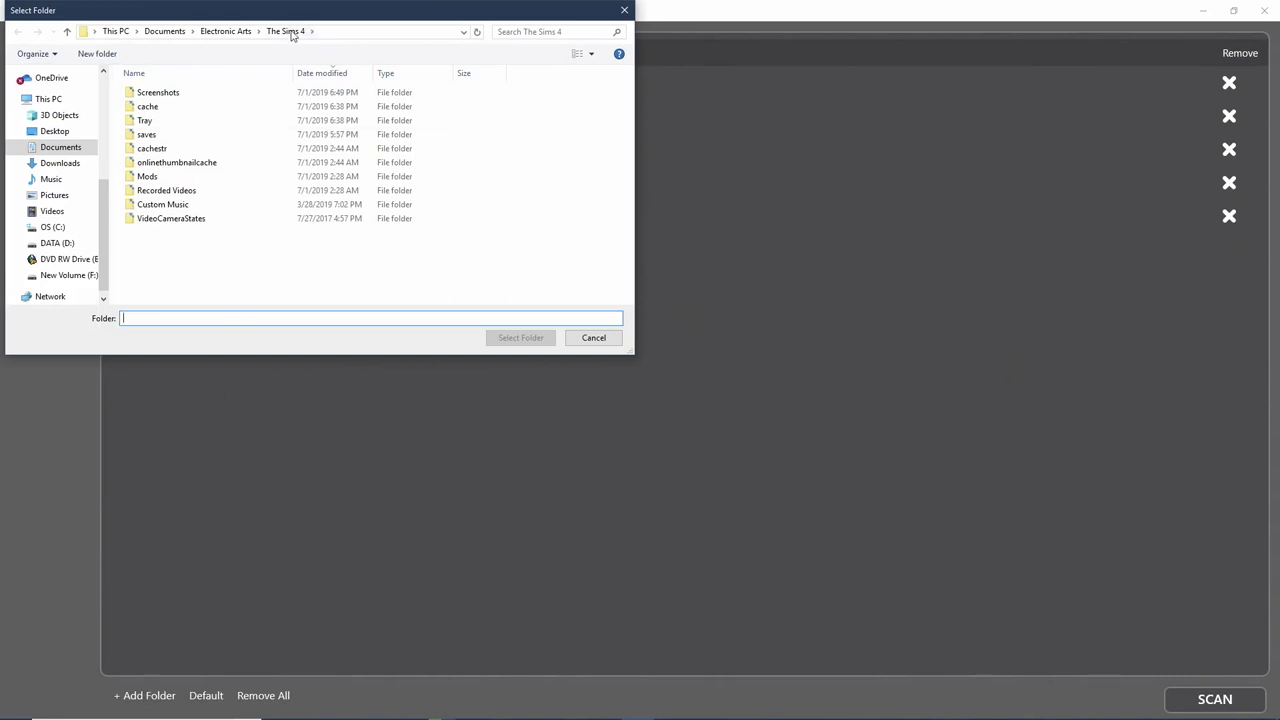
left_click(148, 177)
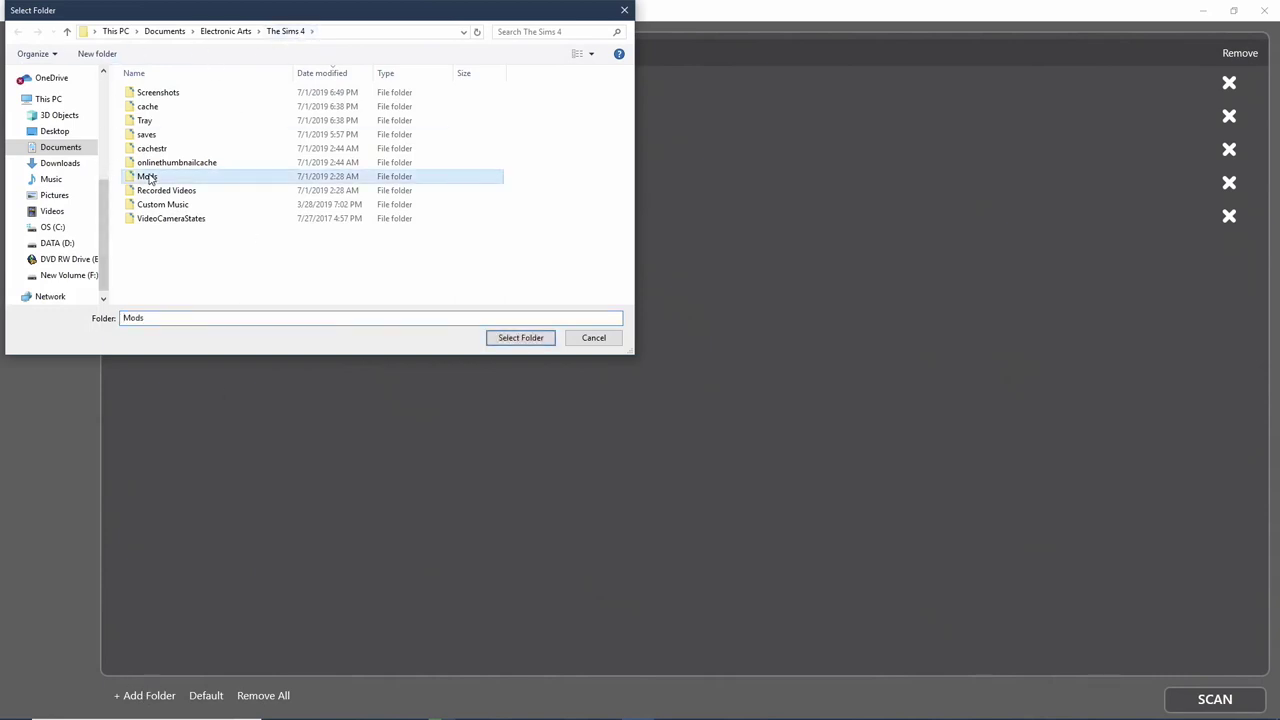
left_click(518, 338)
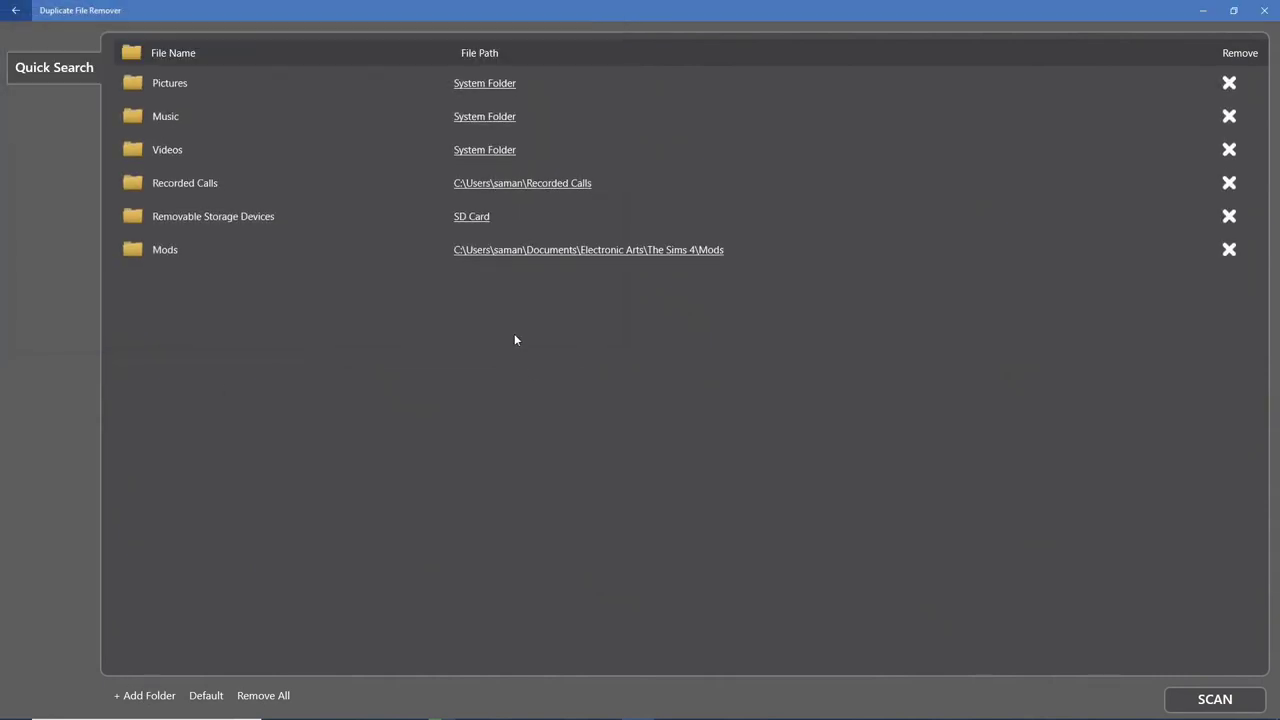
left_click(1240, 705)
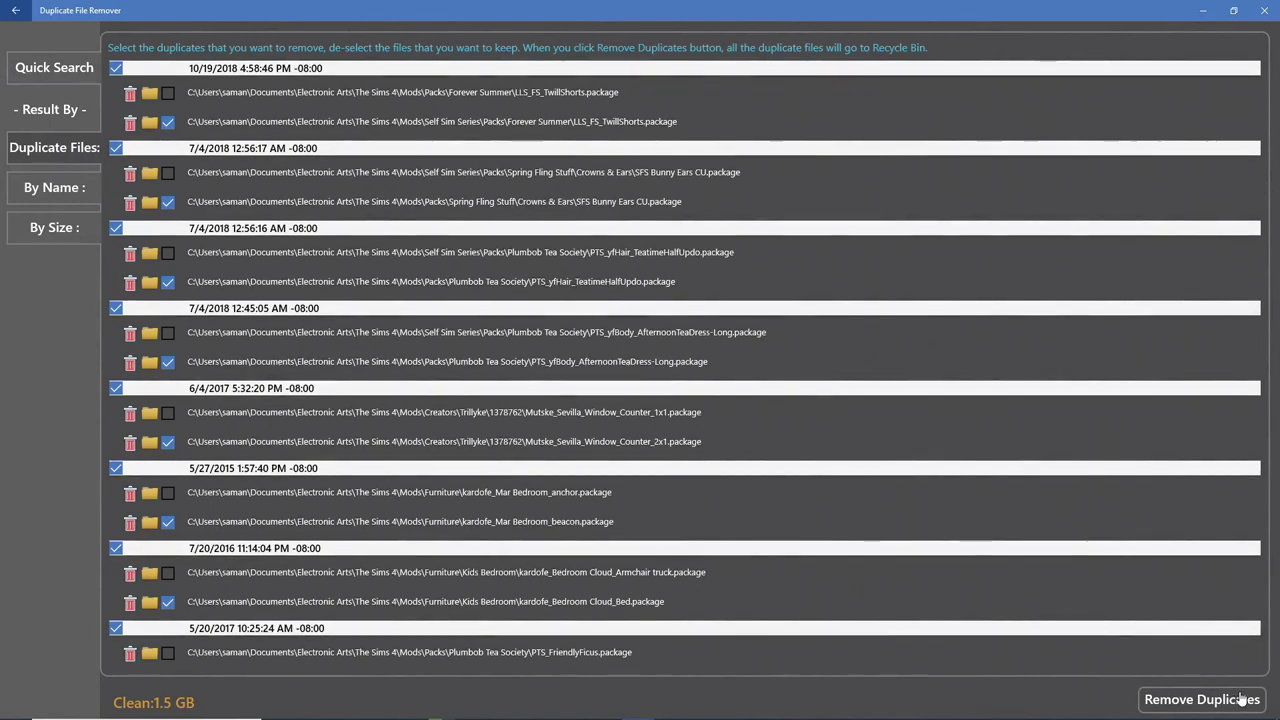
Step: Compare the scan results listed as exact duplicate files, by matching name and by matching size
scroll(1077, 551, "down", 5)
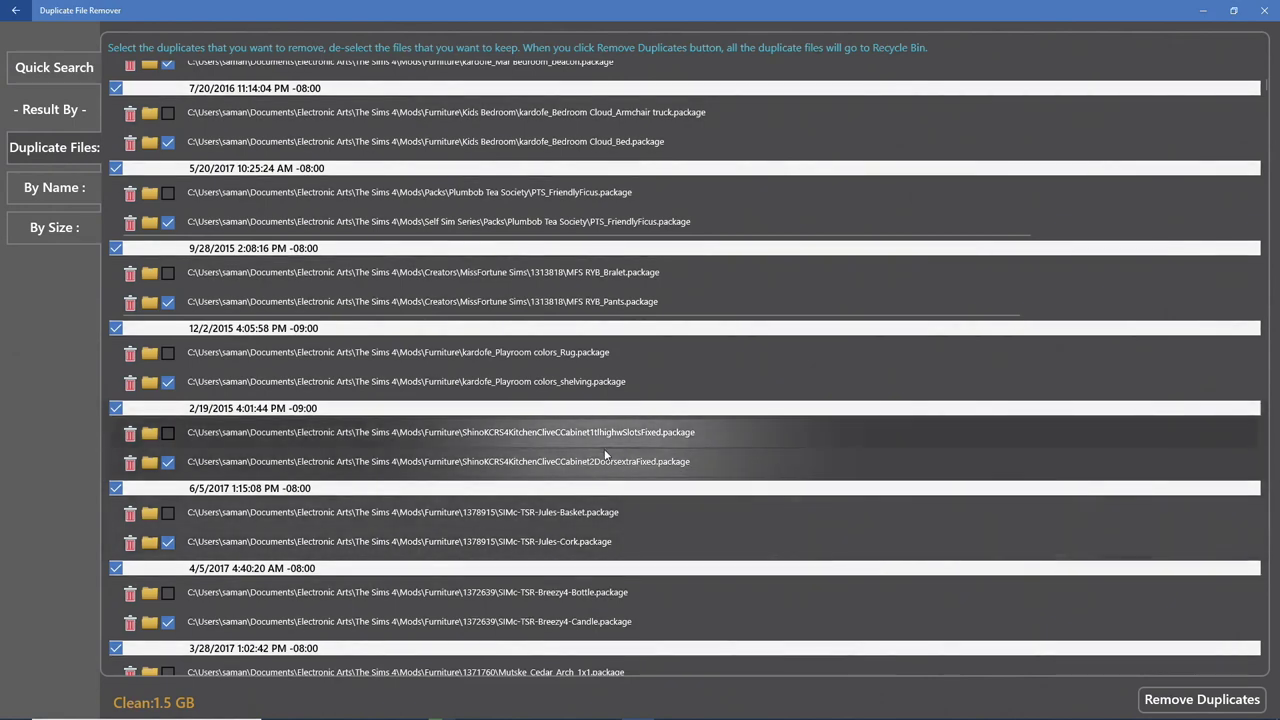
scroll(248, 685, "down", 1)
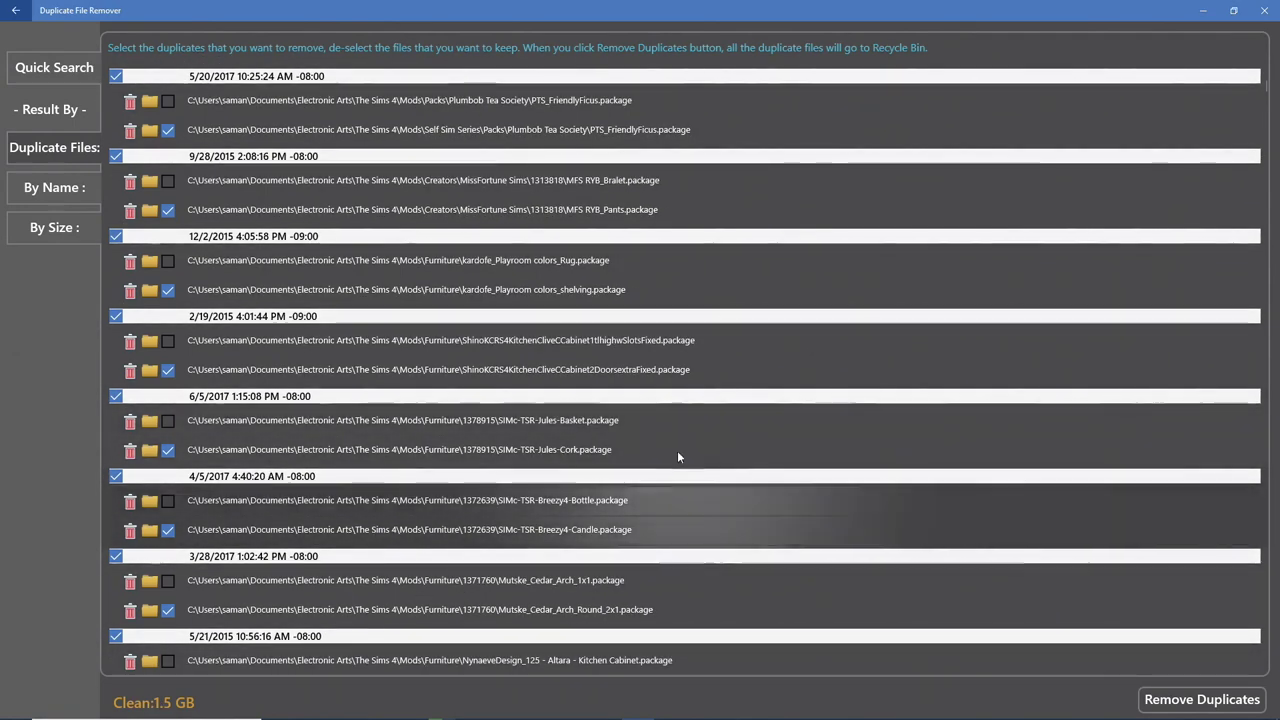
scroll(560, 400, "up", 2)
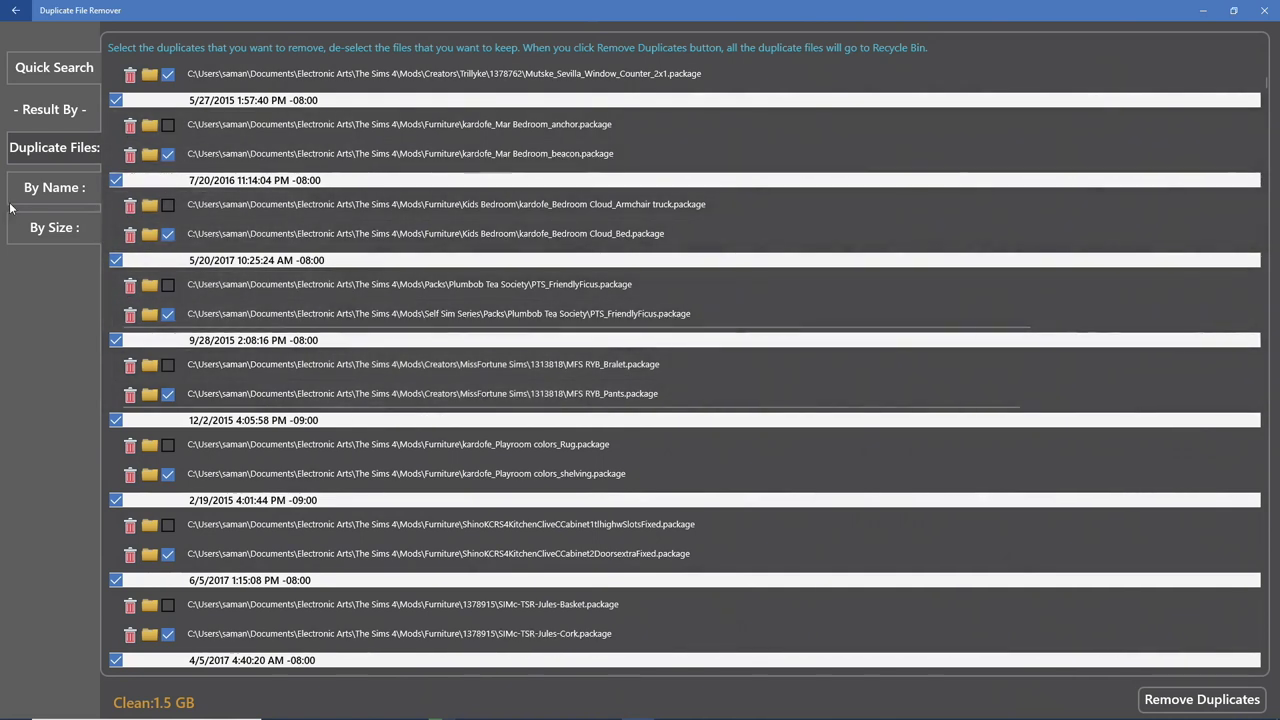
left_click(63, 197)
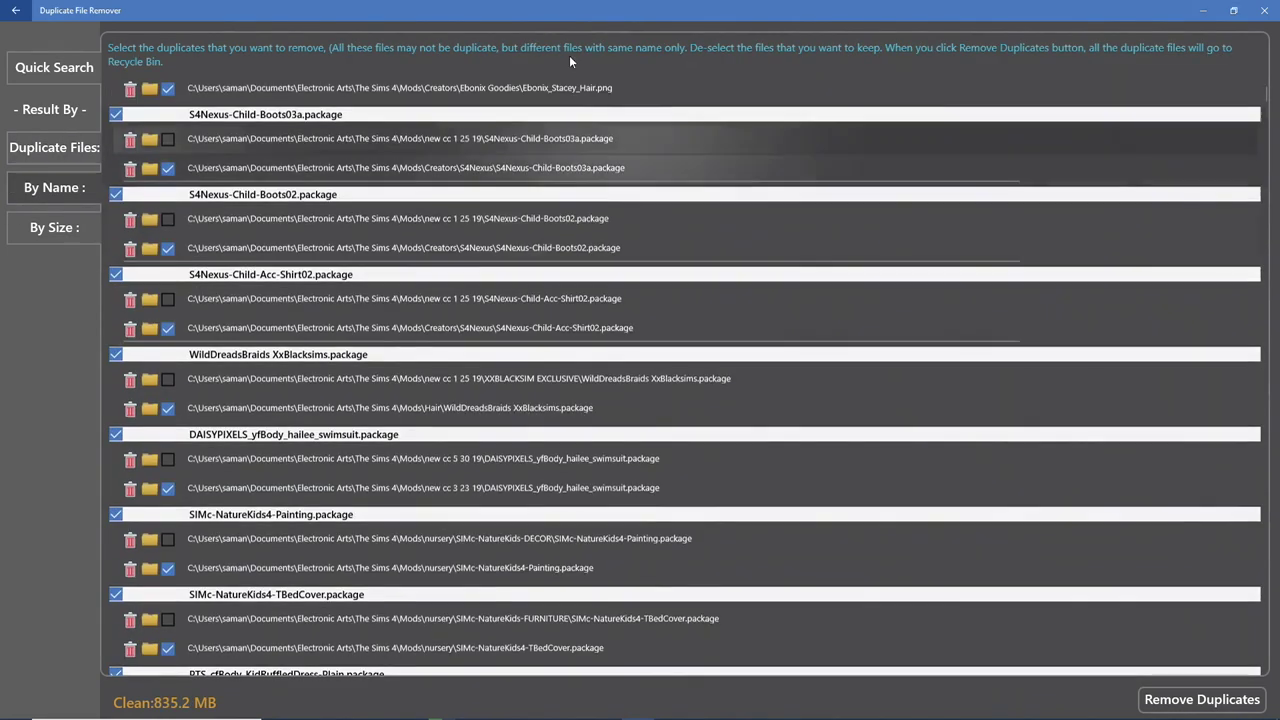
left_click(64, 229)
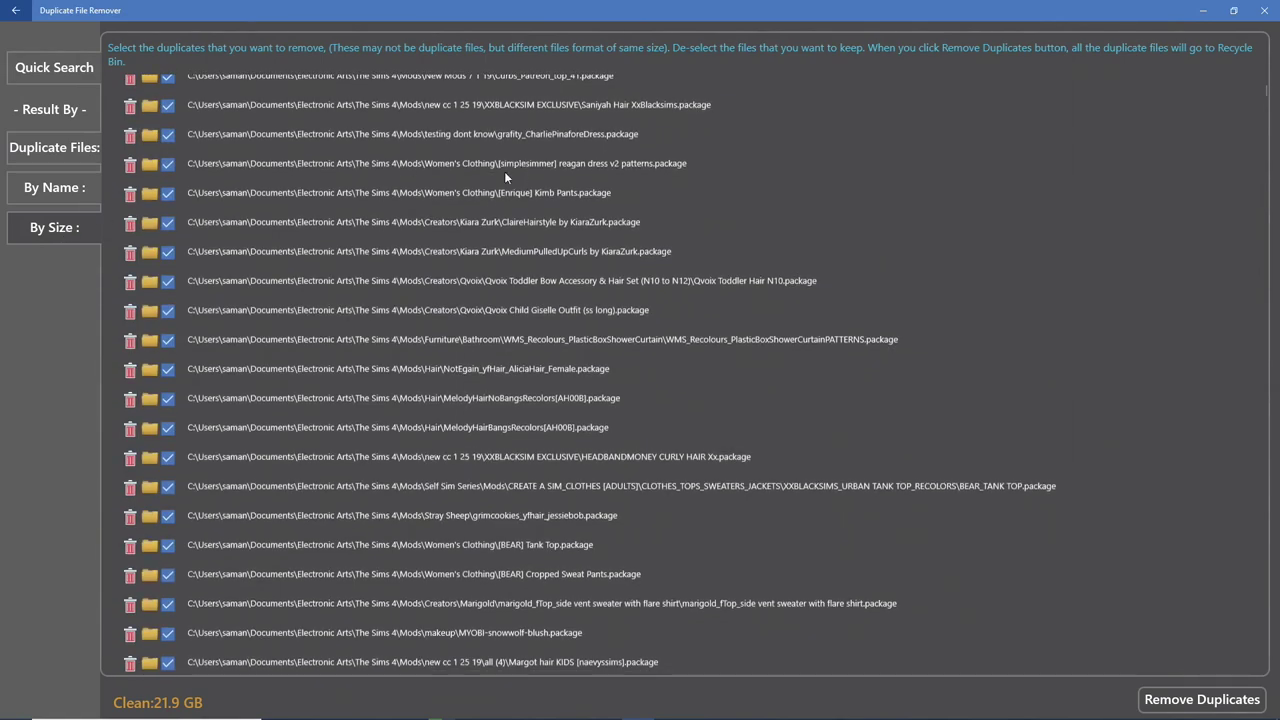
left_click(72, 186)
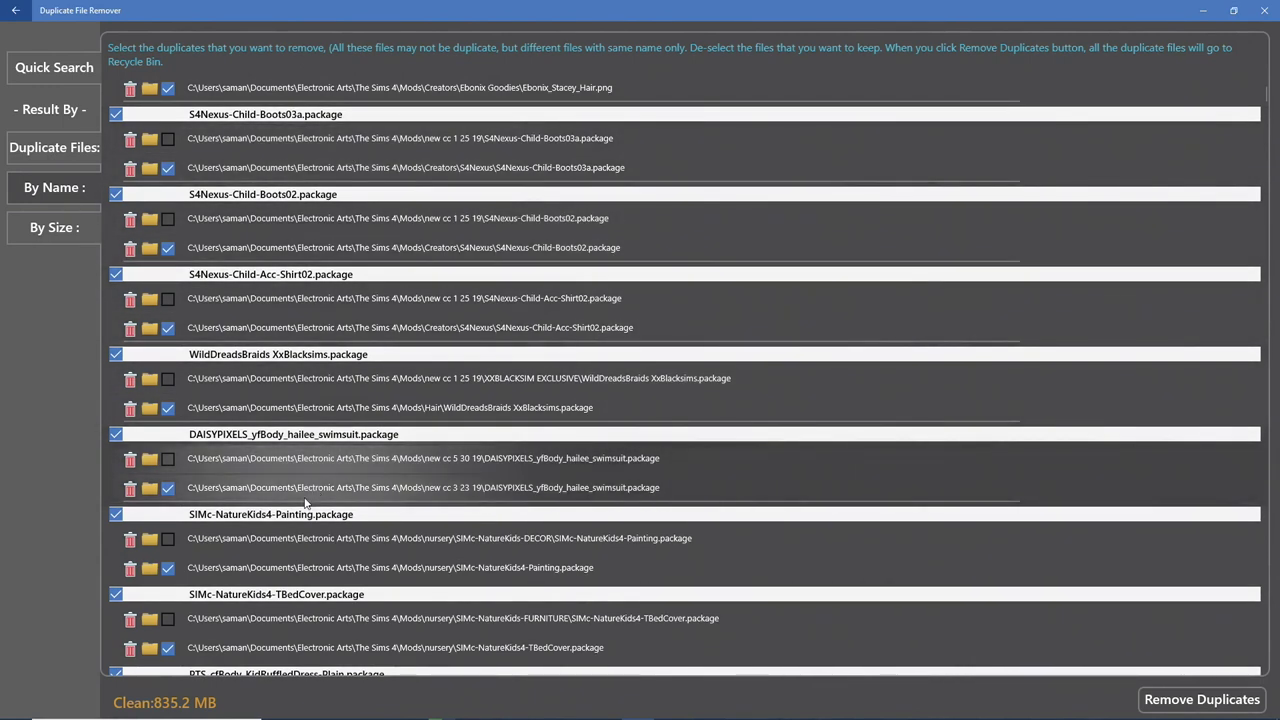
left_click(45, 229)
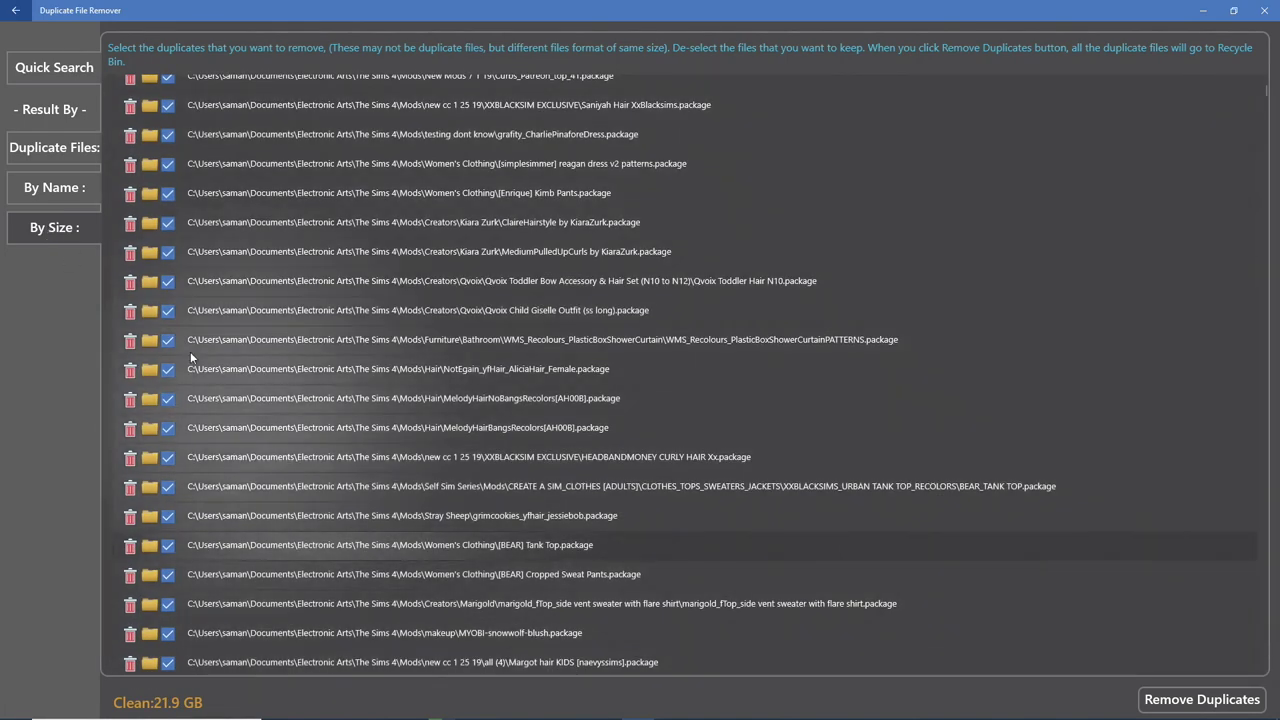
left_click(60, 196)
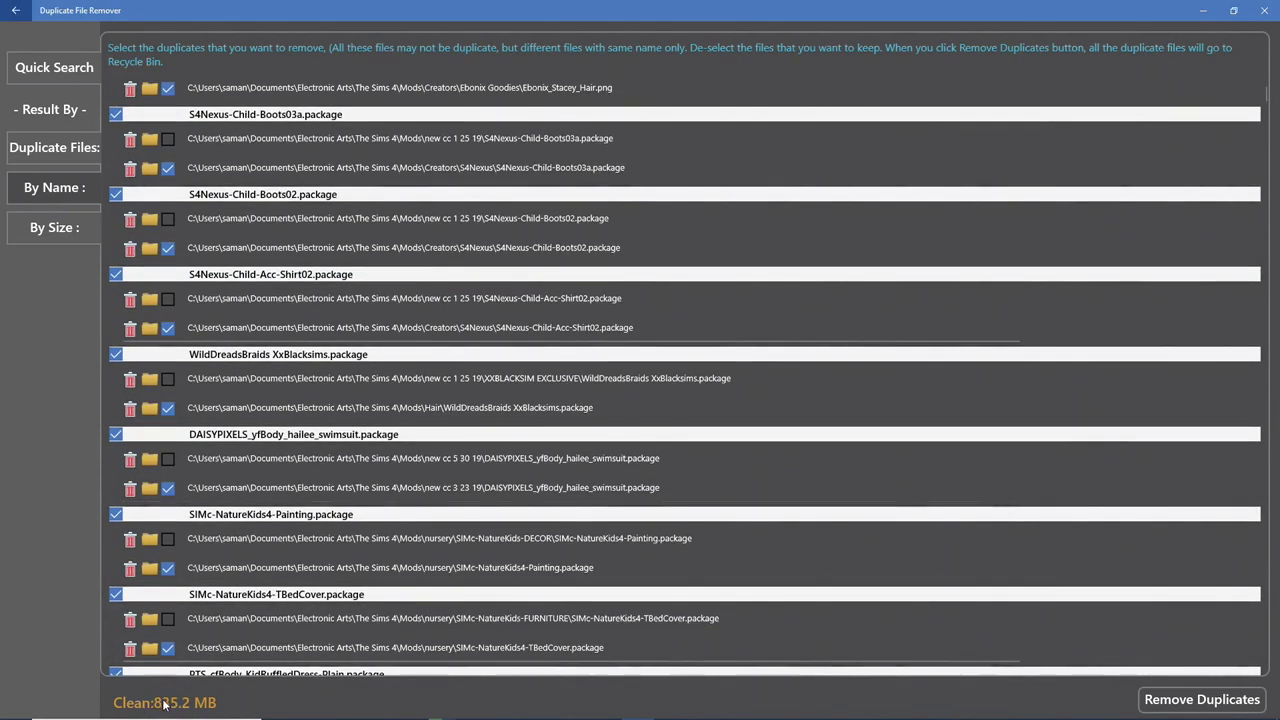
Step: Examine the file paths in the same-name results to see which folders hold the repeated packages
scroll(210, 290, "up", 1)
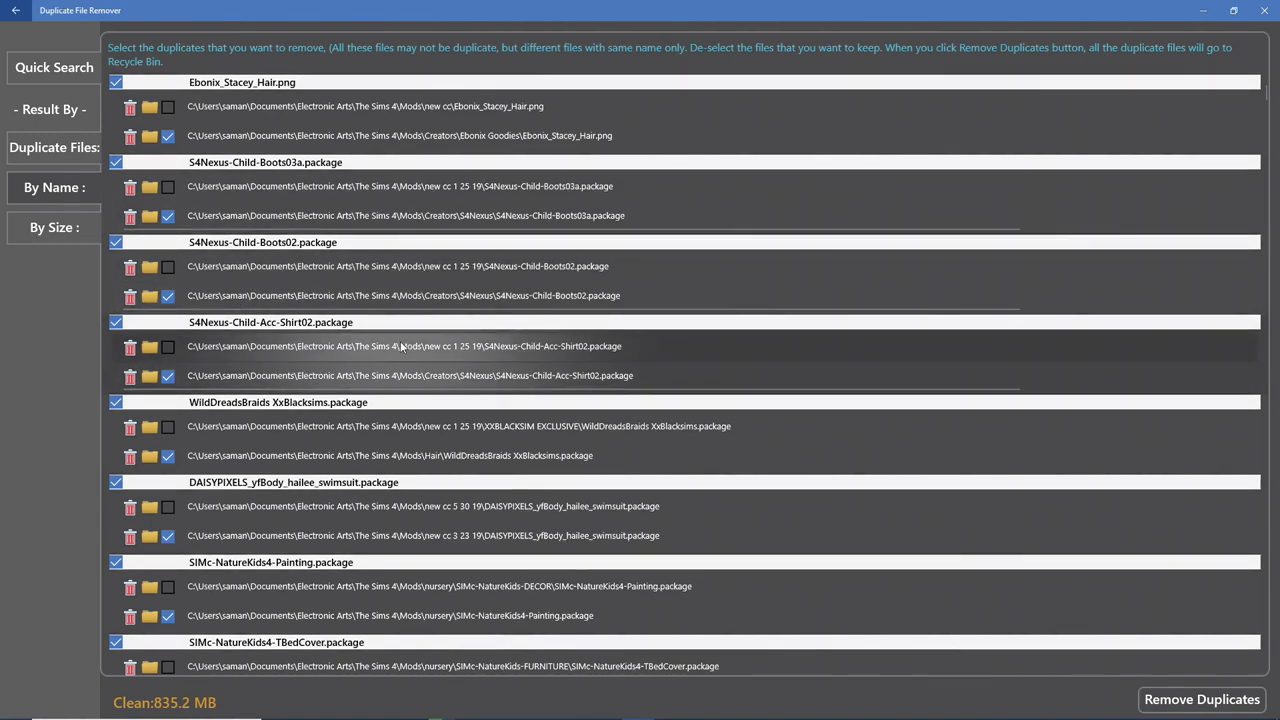
scroll(394, 378, "down", 3)
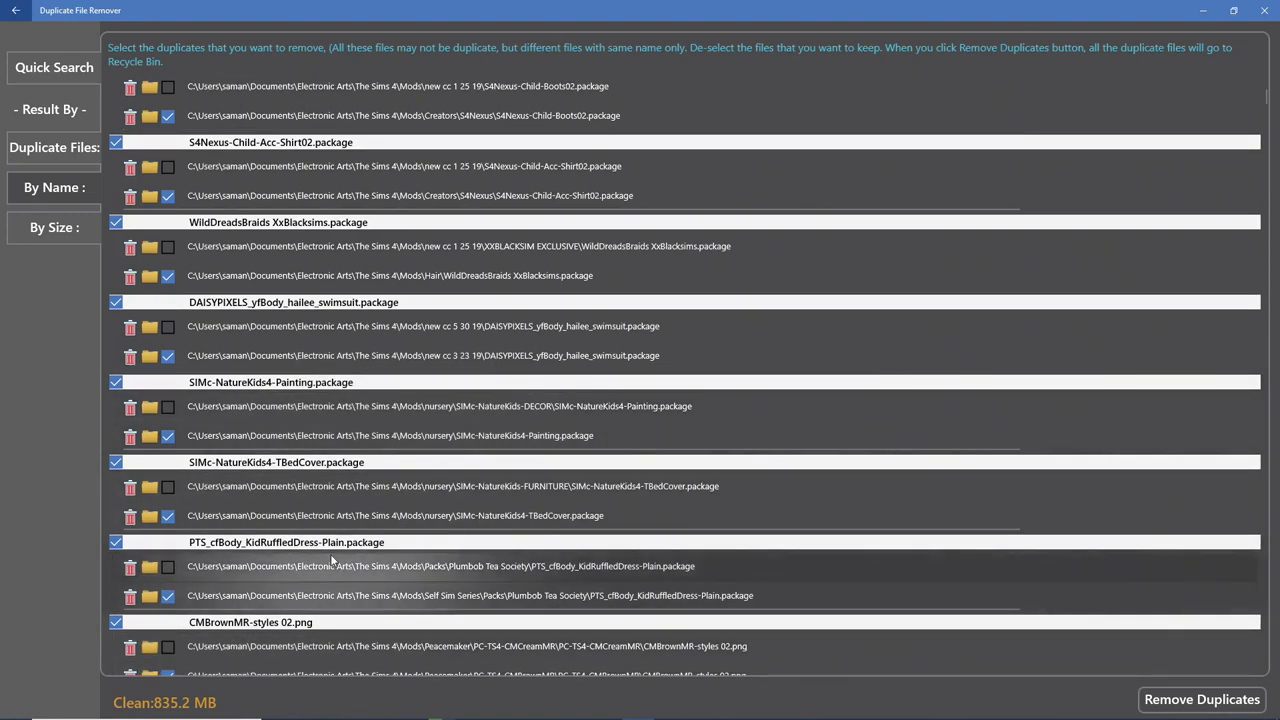
scroll(309, 478, "up", 1)
scroll(309, 478, "down", 1)
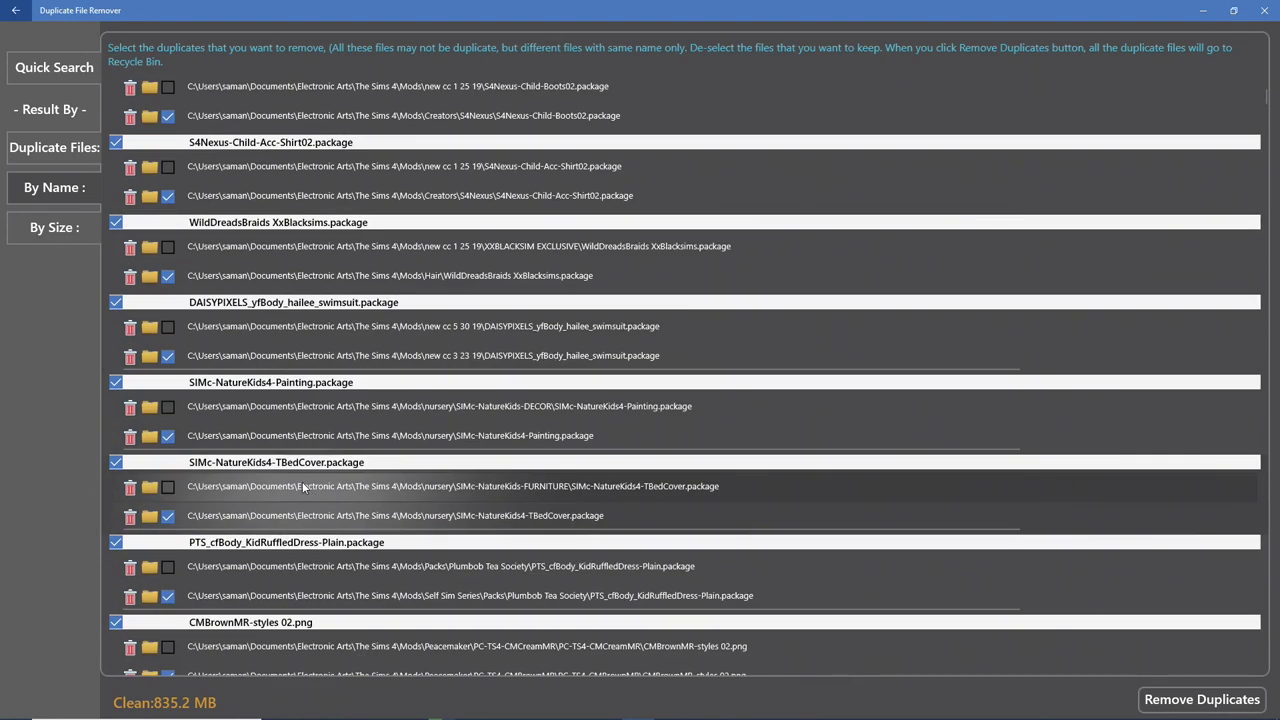
Step: In the exact duplicate results, deselect the SV Bathroom Laguna ts4 ceramic floor and SV Shabby living birdcage packages so they are kept
left_click(65, 158)
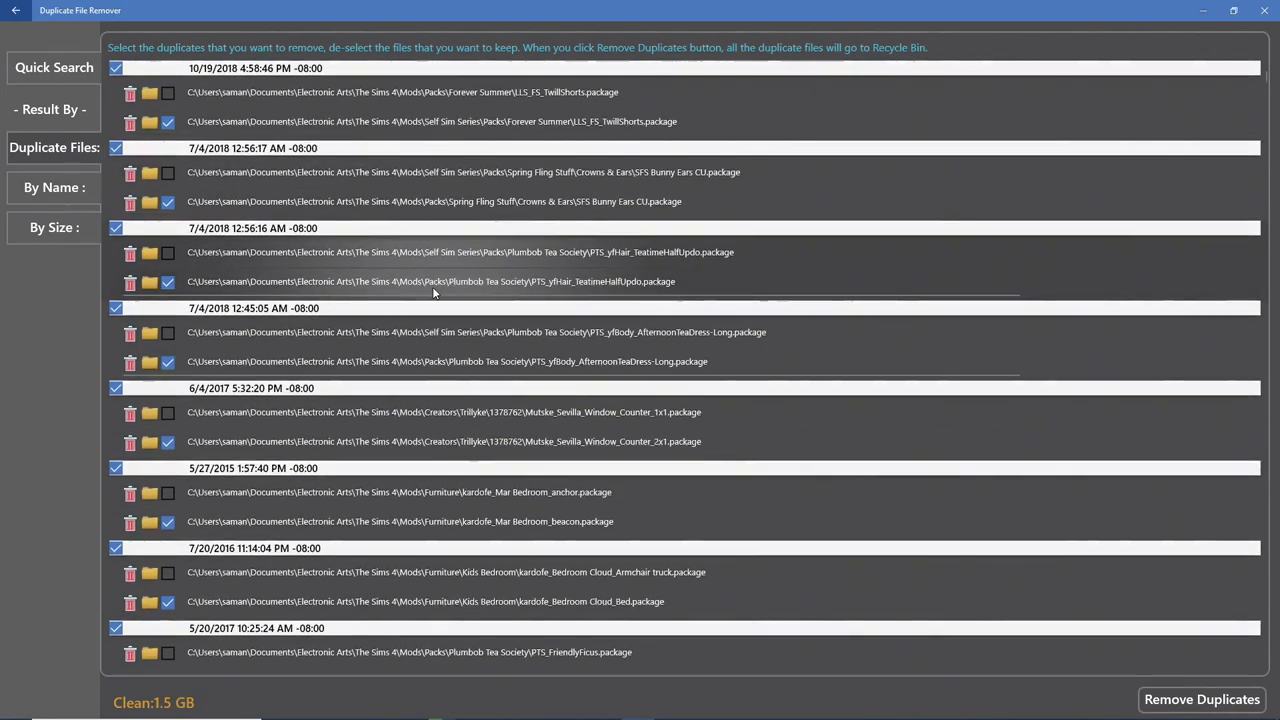
scroll(606, 371, "down", 3)
scroll(606, 371, "down", 3)
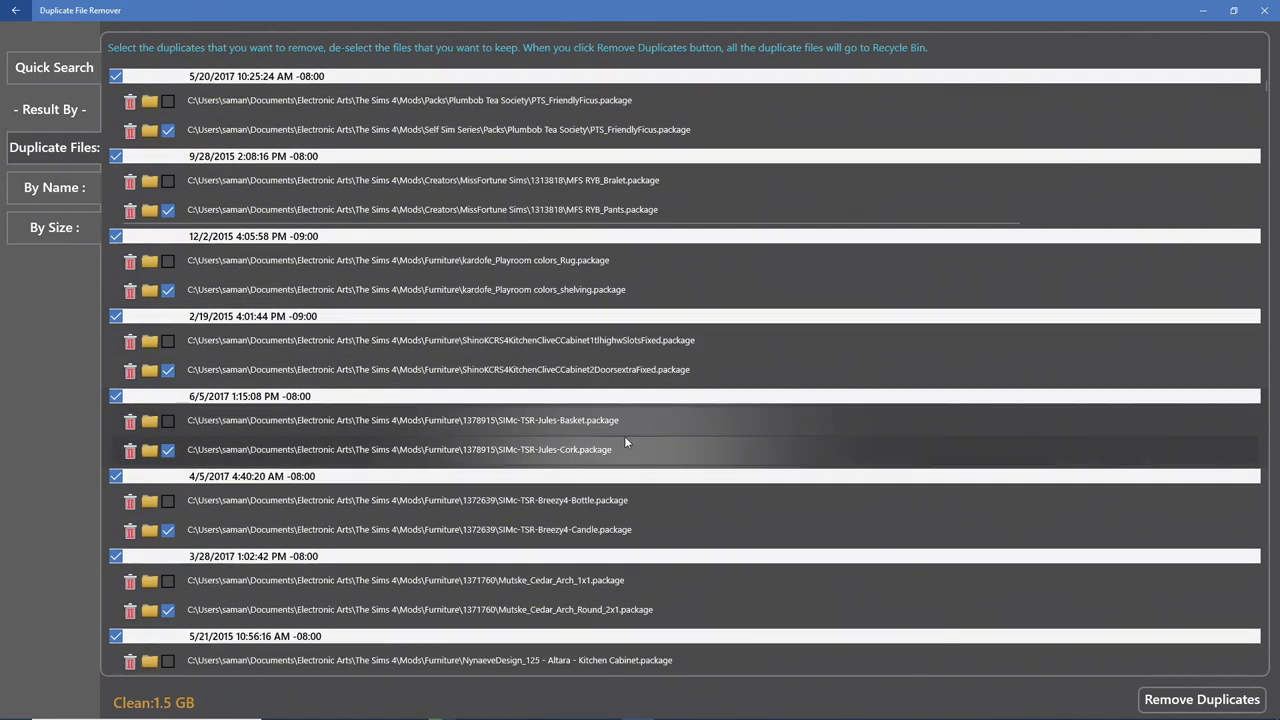
scroll(620, 449, "down", 5)
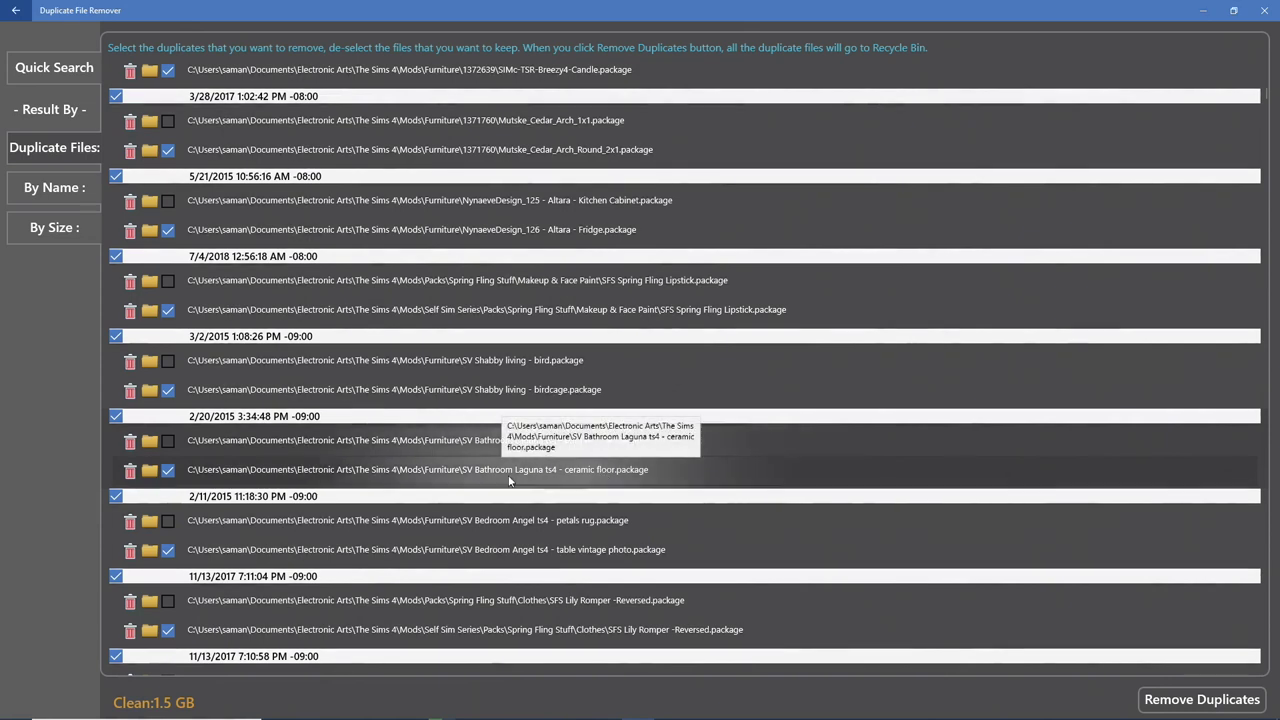
left_click(168, 470)
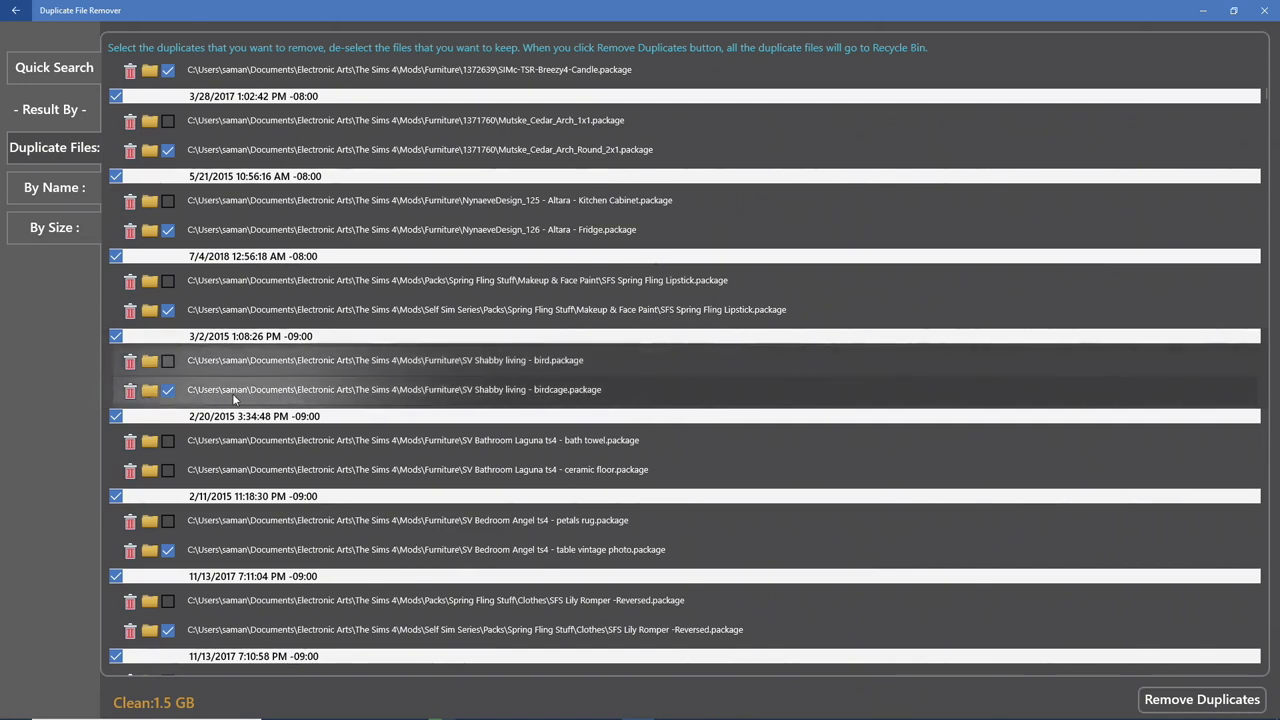
left_click(165, 389)
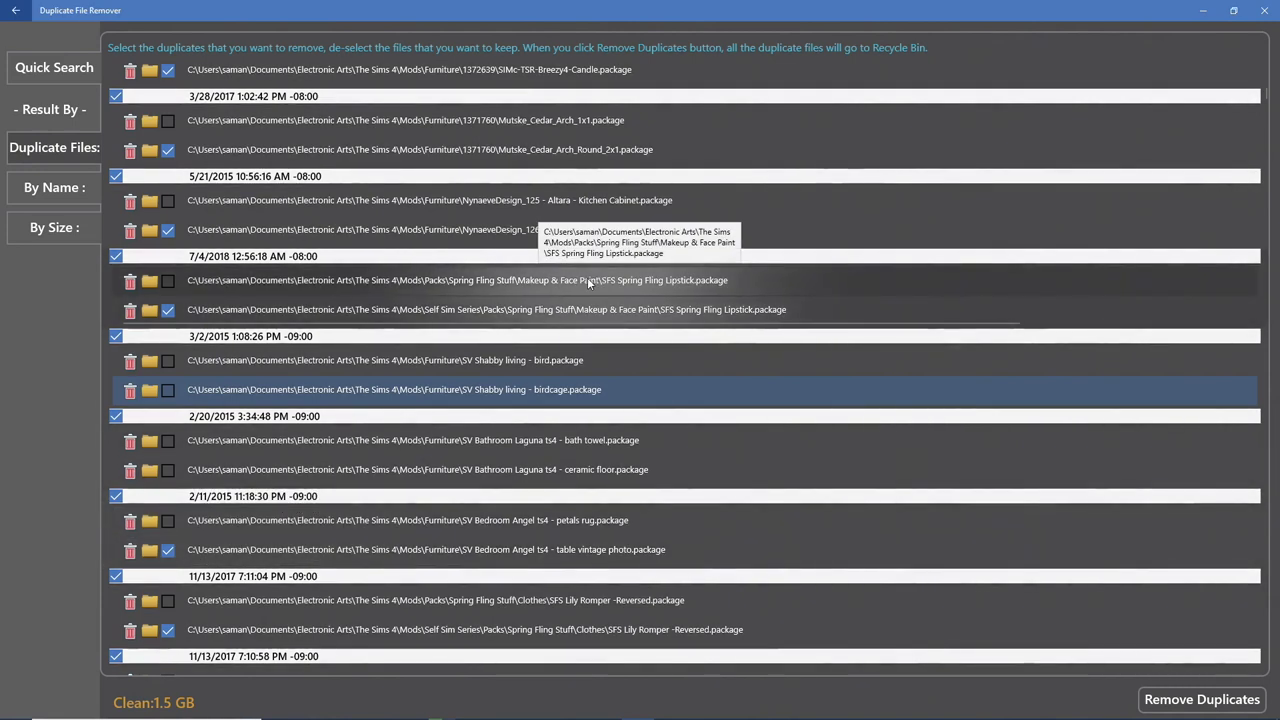
Step: Review the same-name results, remove the selected duplicate files, and close the completion message
scroll(666, 324, "up", 1)
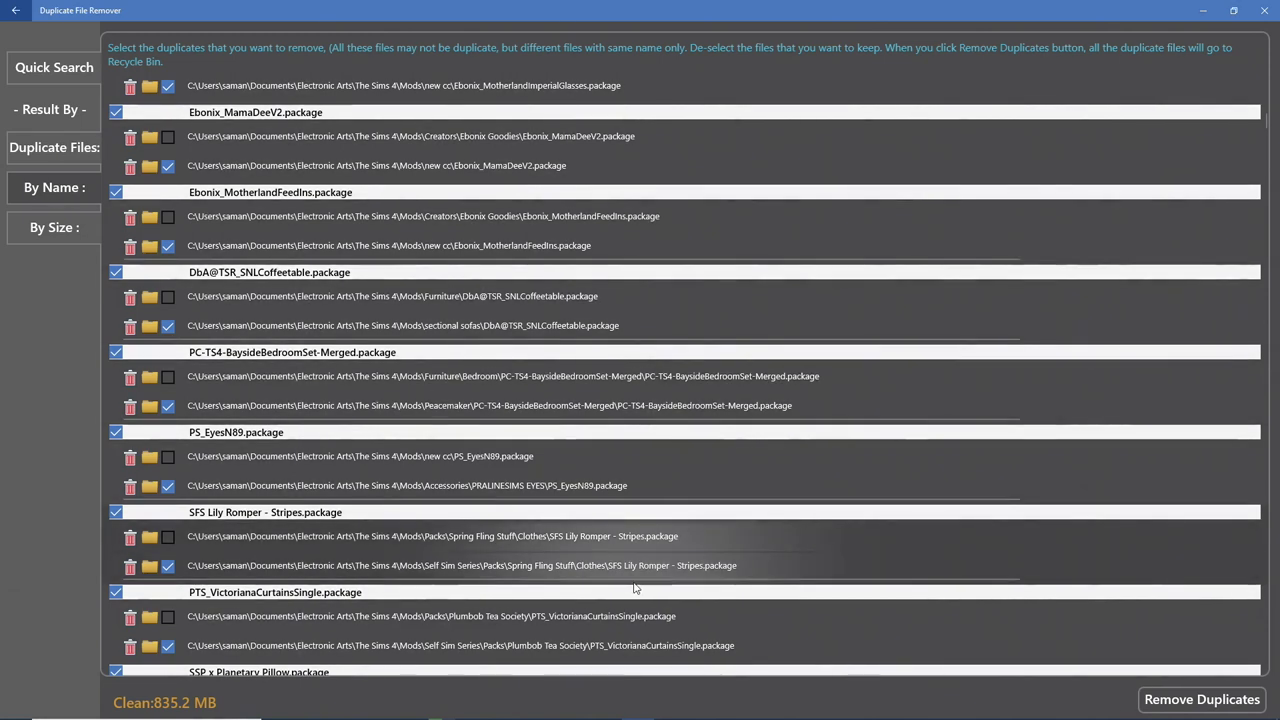
scroll(635, 590, "down", 3)
scroll(635, 588, "down", 1)
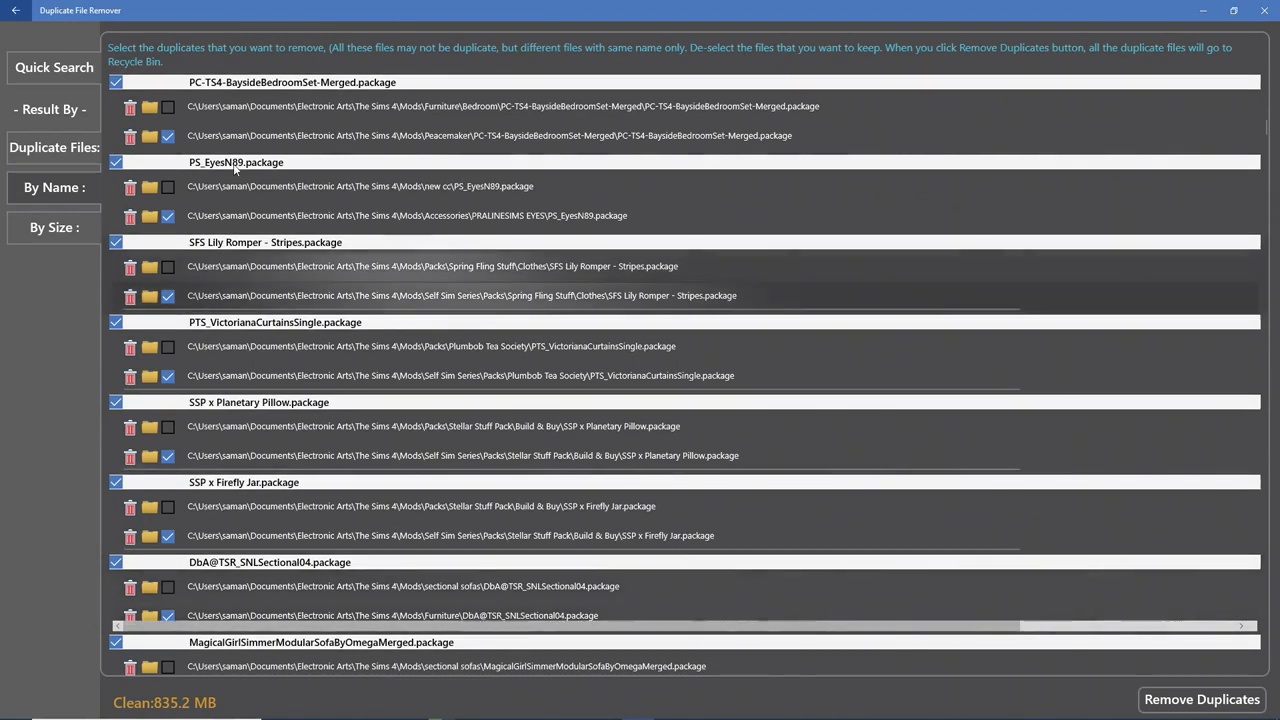
scroll(461, 414, "down", 6)
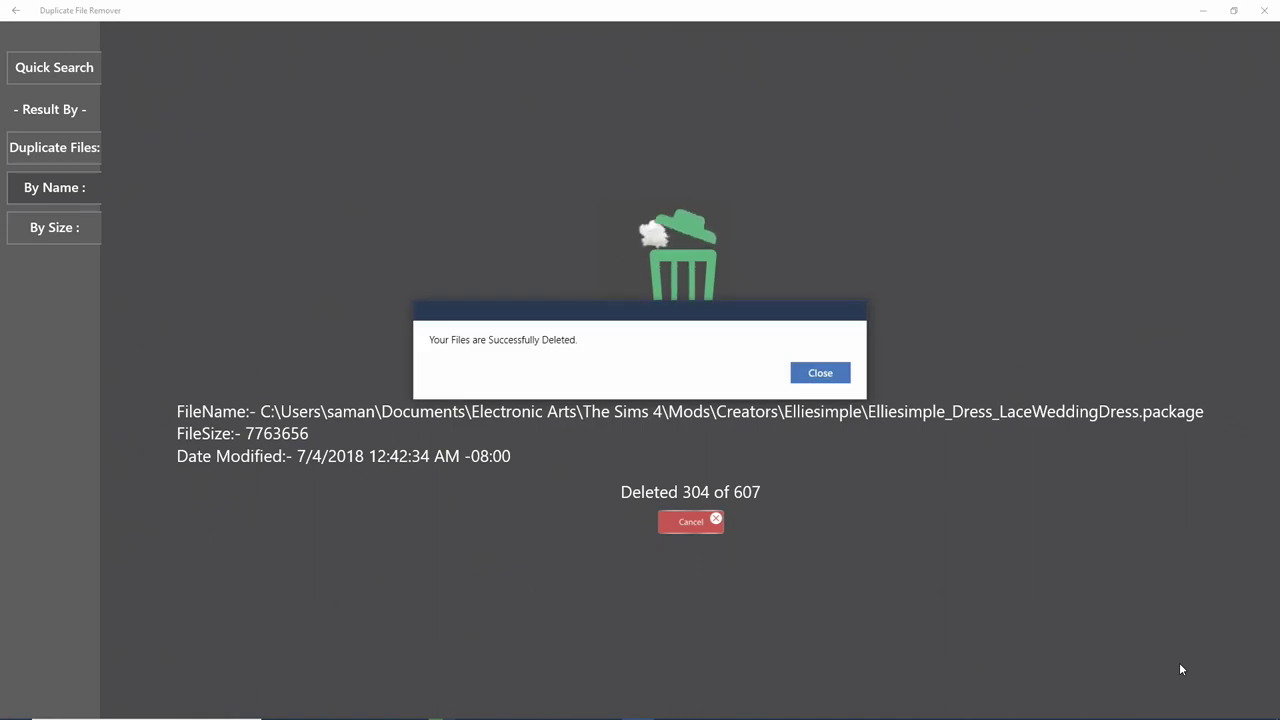
left_click(820, 373)
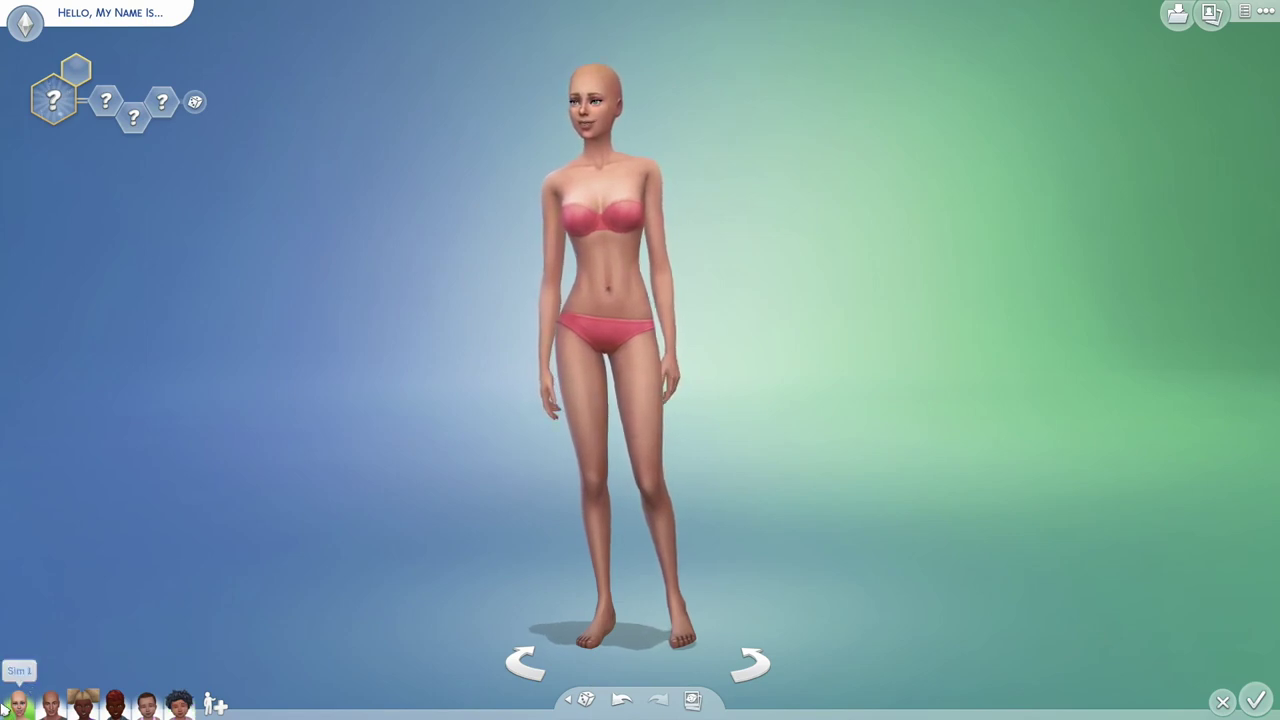
Step: Switch to Create a Sim in The Sims 4 and show the face presets and skin tones for the first Sim
left_click(596, 104)
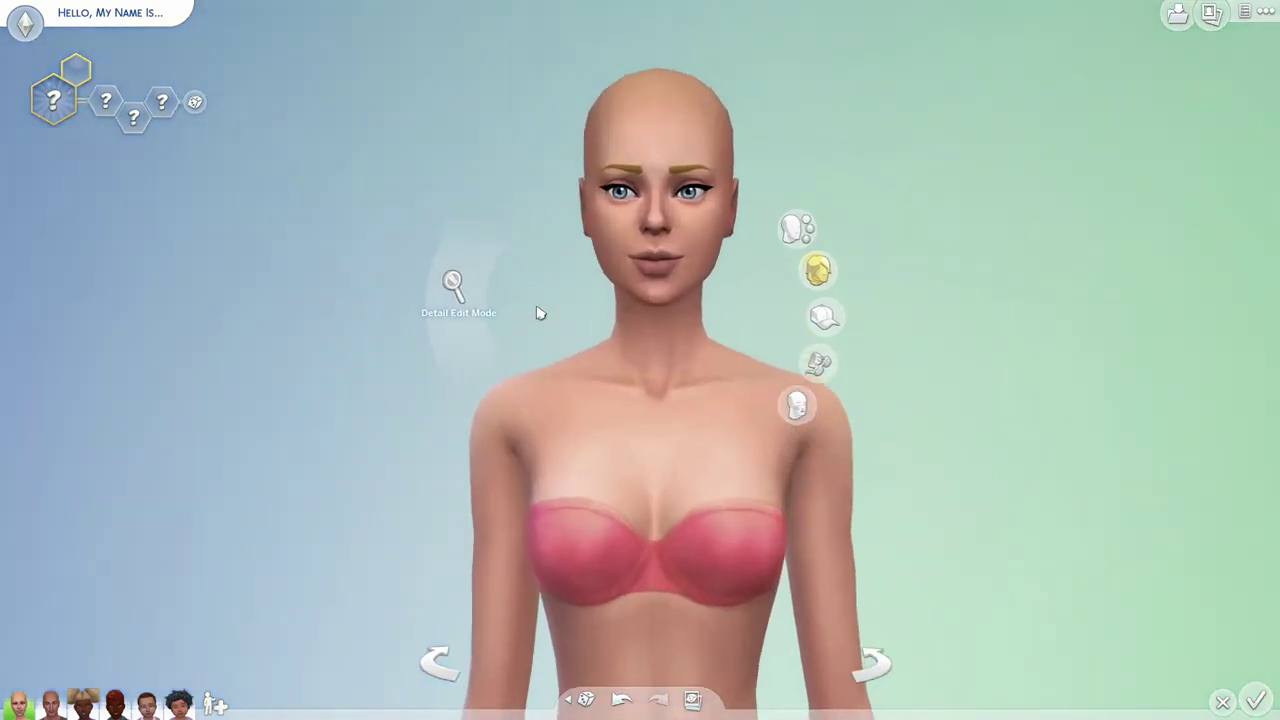
left_click(820, 234)
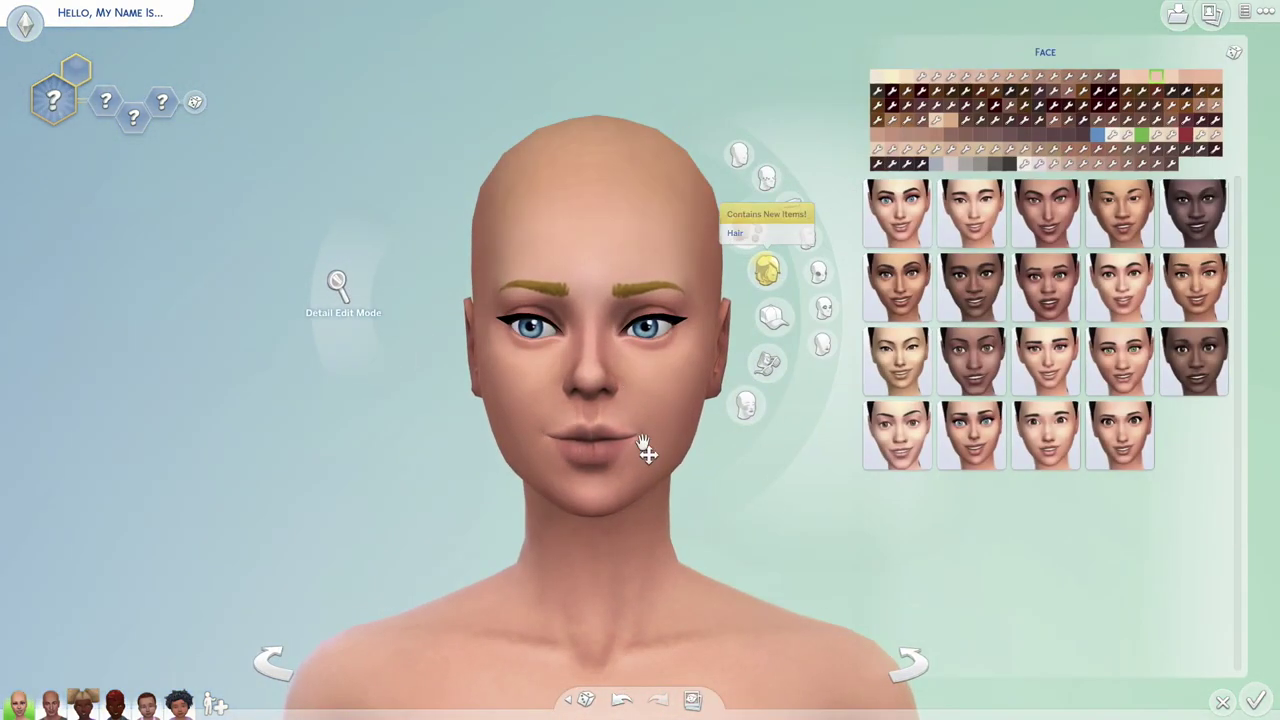
scroll(646, 449, "down", 3)
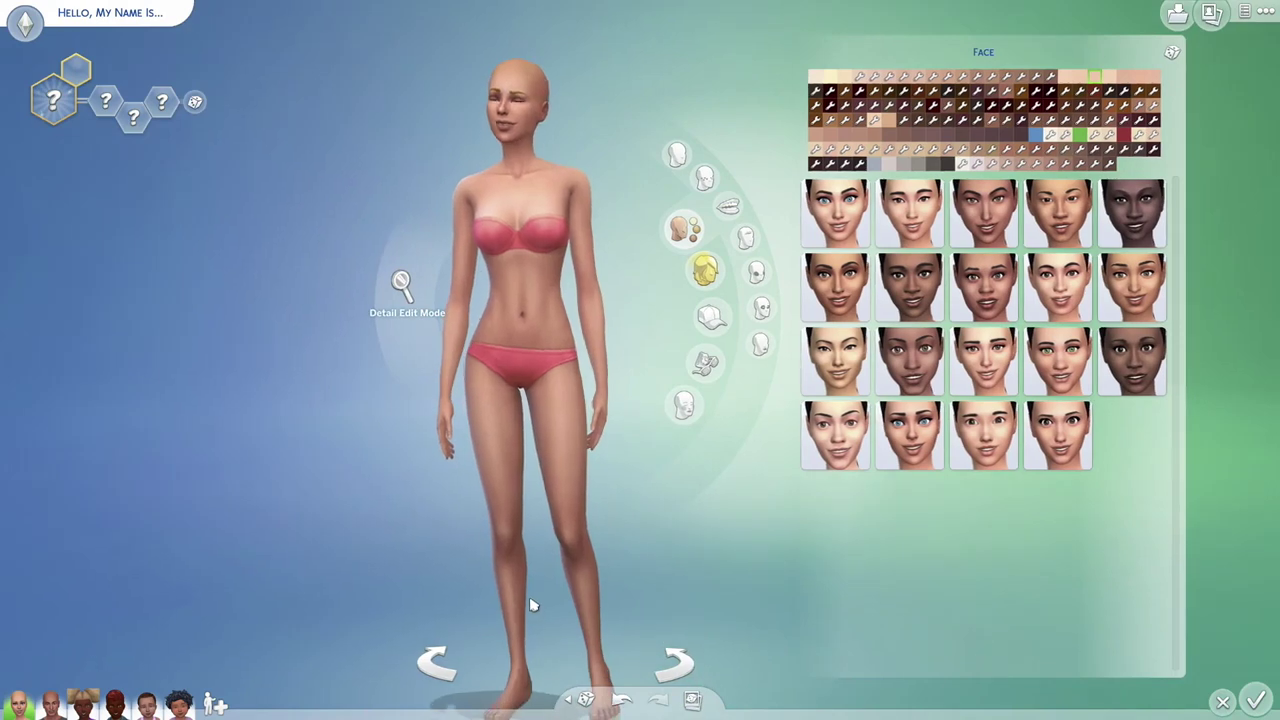
Step: Browse the tops available to the first Sim in each outfit category, including Formal, Party and Cold Weather, and return to everyday wear
scroll(532, 605, "up", 4)
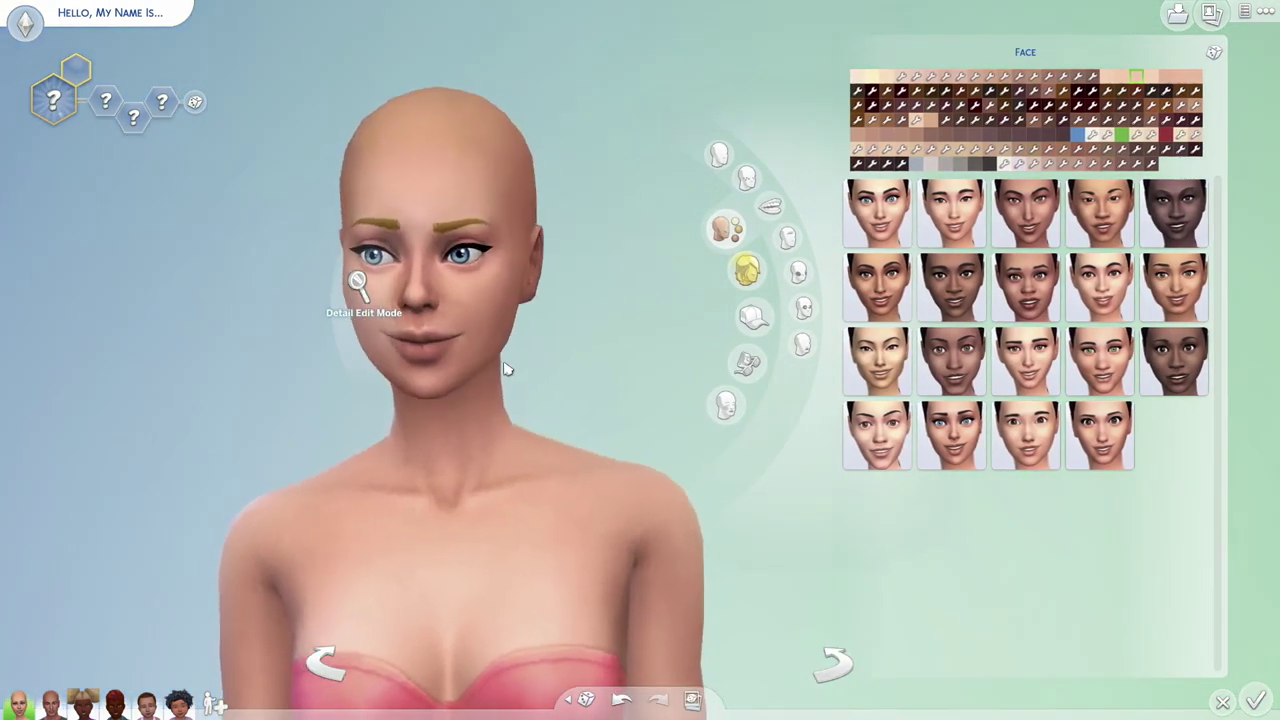
scroll(510, 477, "down", 2)
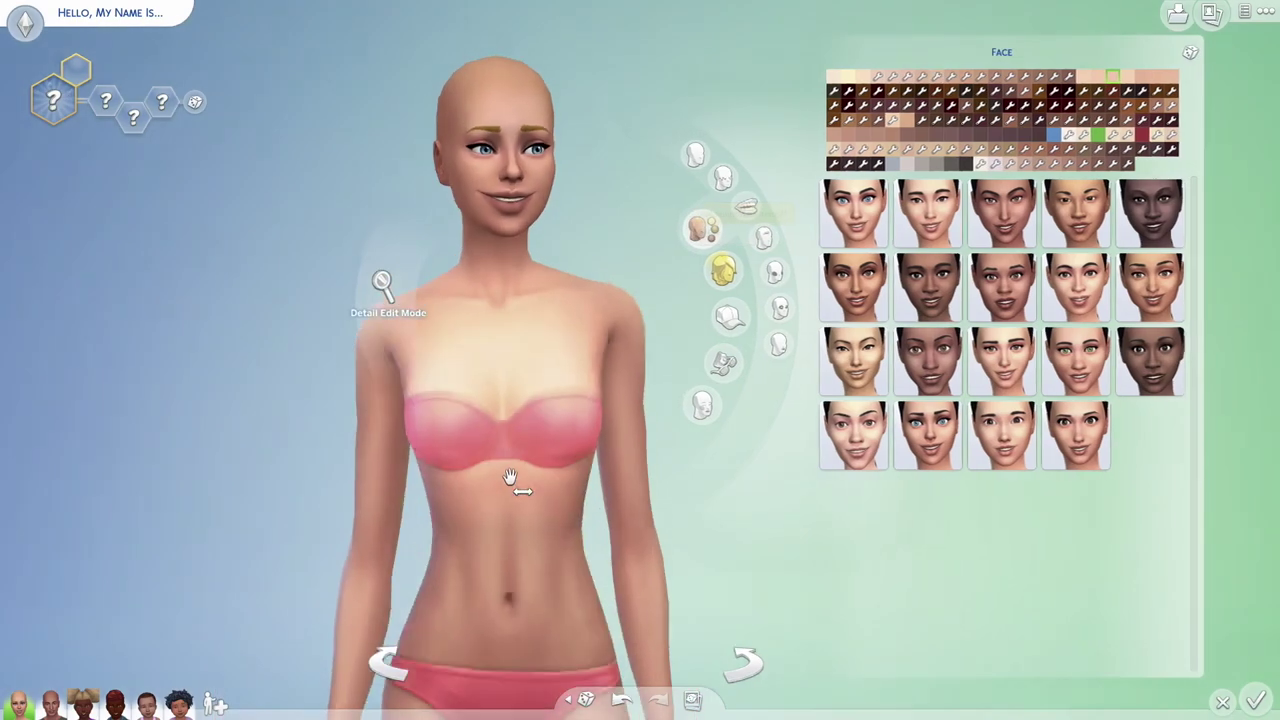
scroll(510, 477, "down", 3)
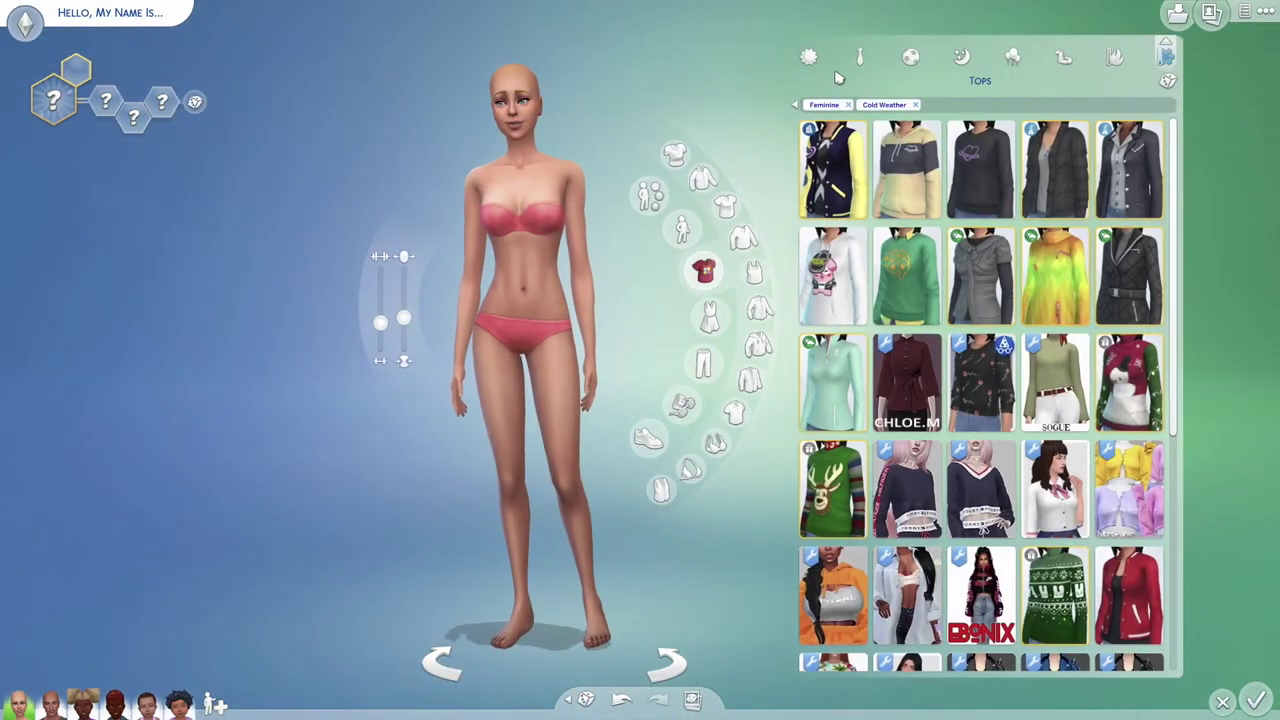
left_click(808, 57)
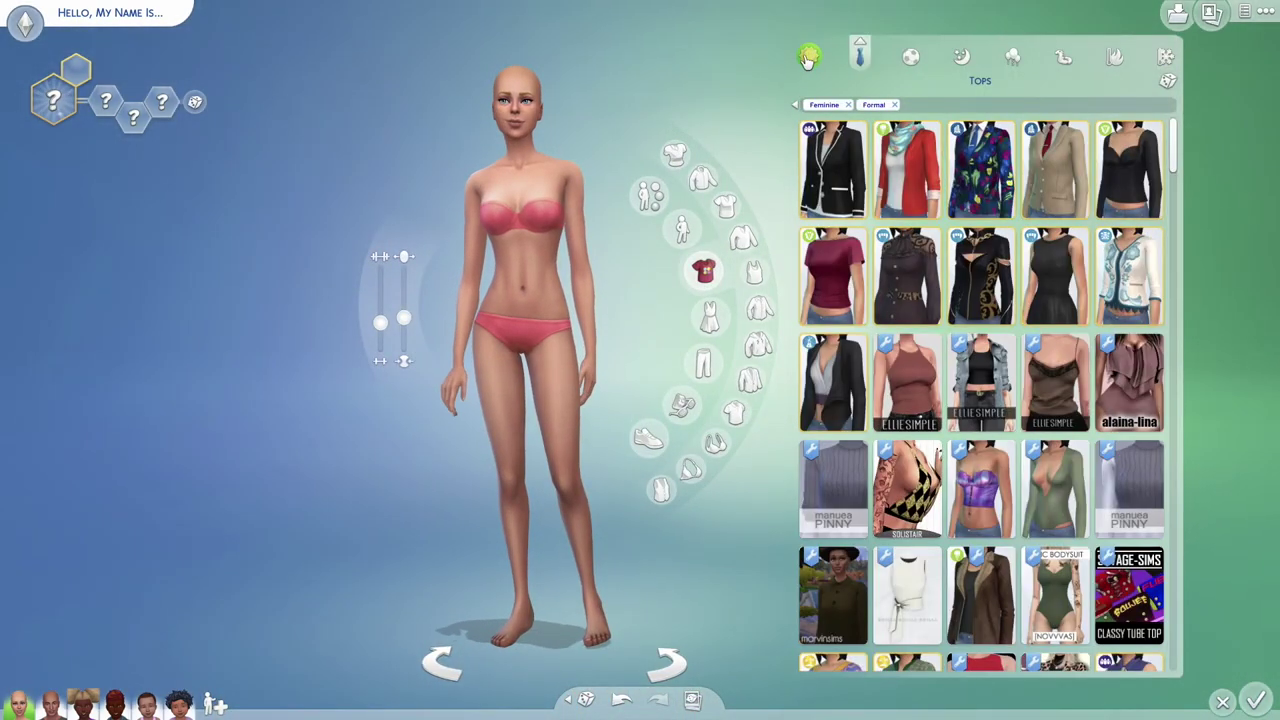
left_click(910, 57)
left_click(960, 57)
left_click(1012, 57)
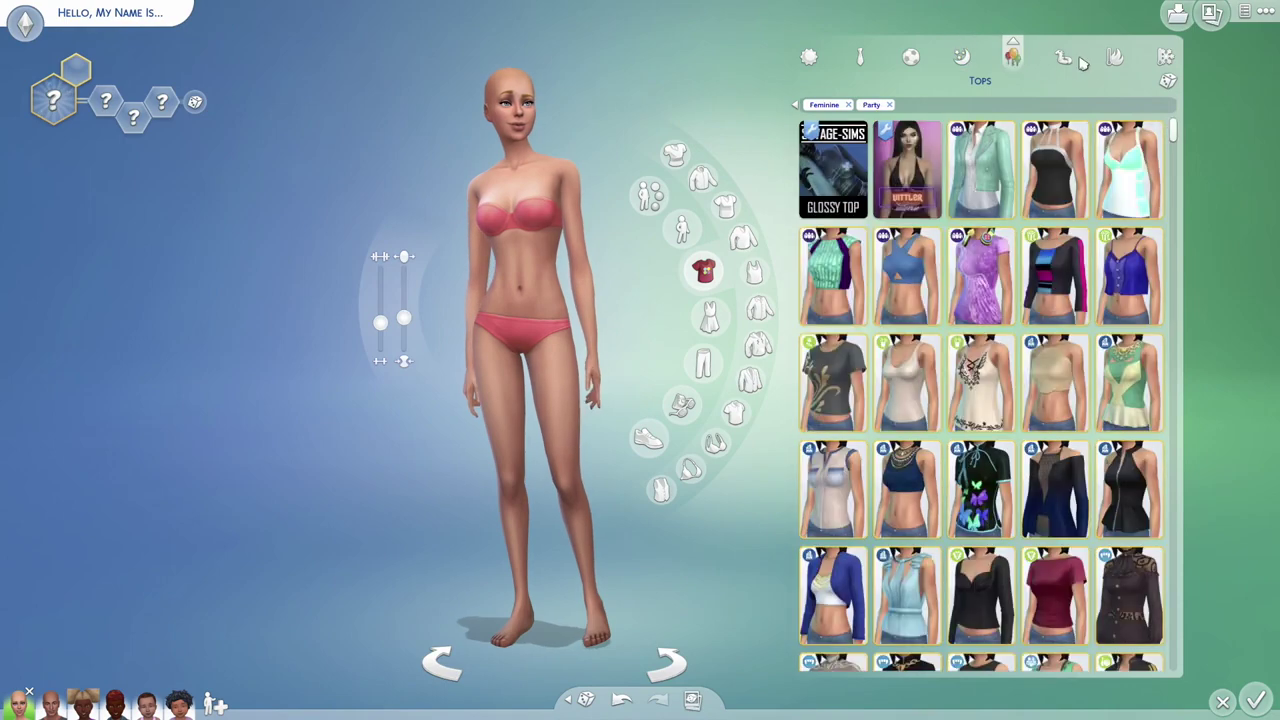
left_click(1063, 57)
left_click(1114, 57)
left_click(1165, 57)
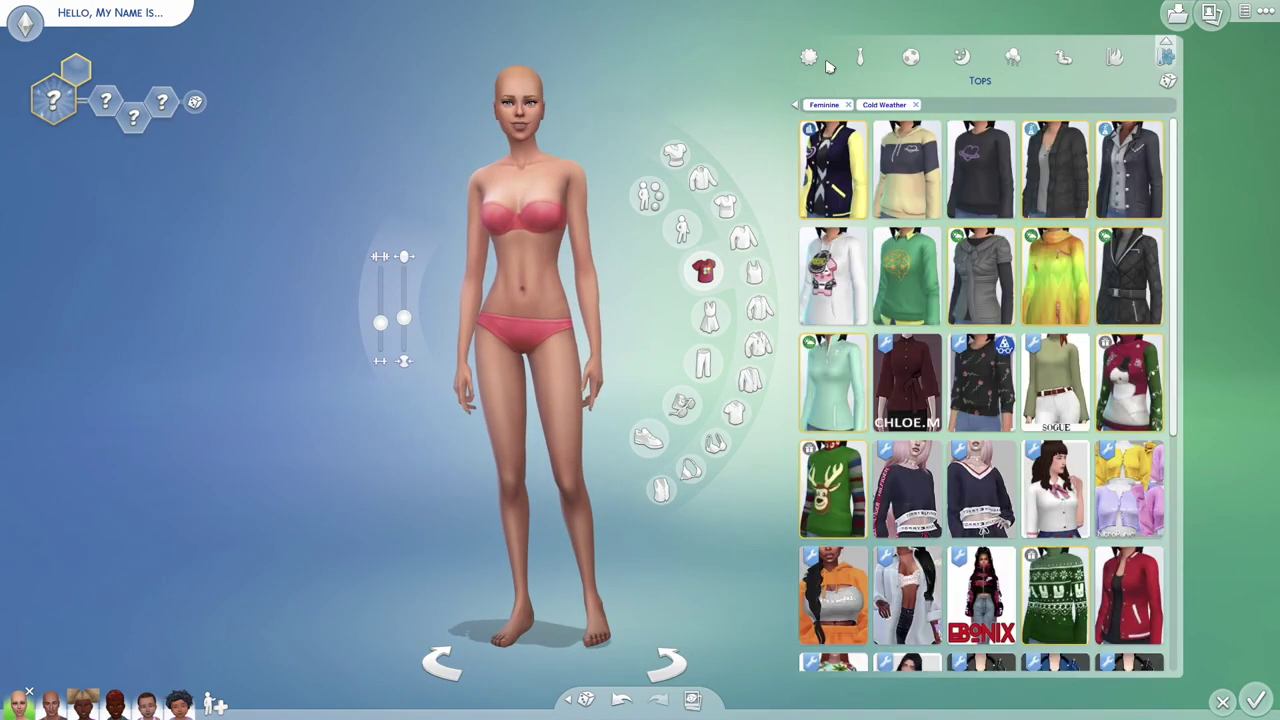
left_click(815, 60)
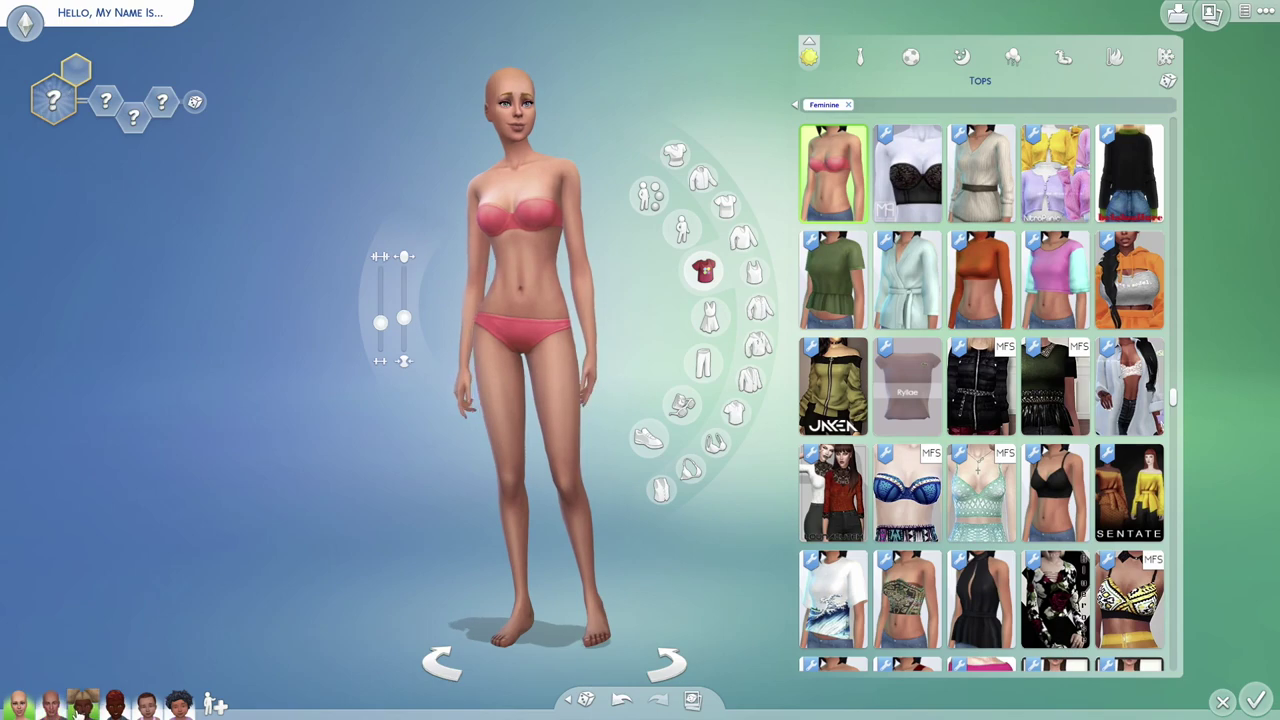
Step: Compare the custom dark skin tone with a default medium-brown one on the blonde child Sim, and keep the medium-brown tone
left_click(80, 705)
scroll(357, 580, "up", 5)
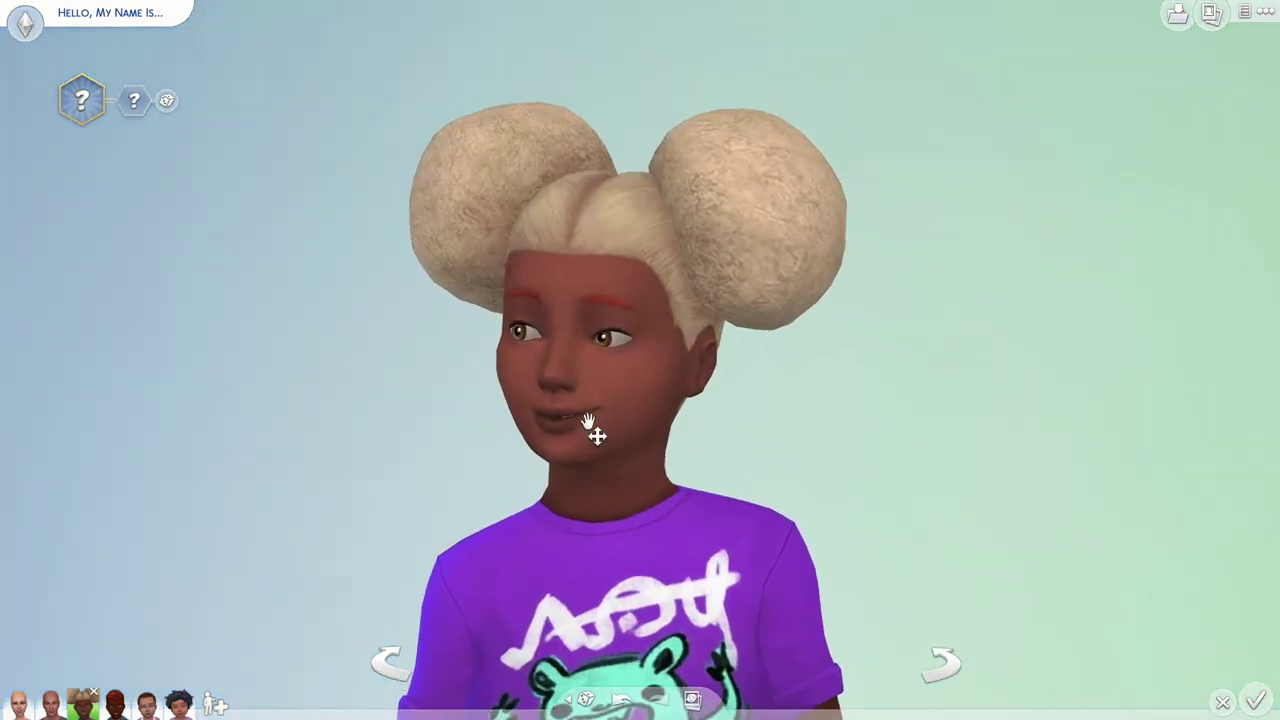
mouse_move(646, 480)
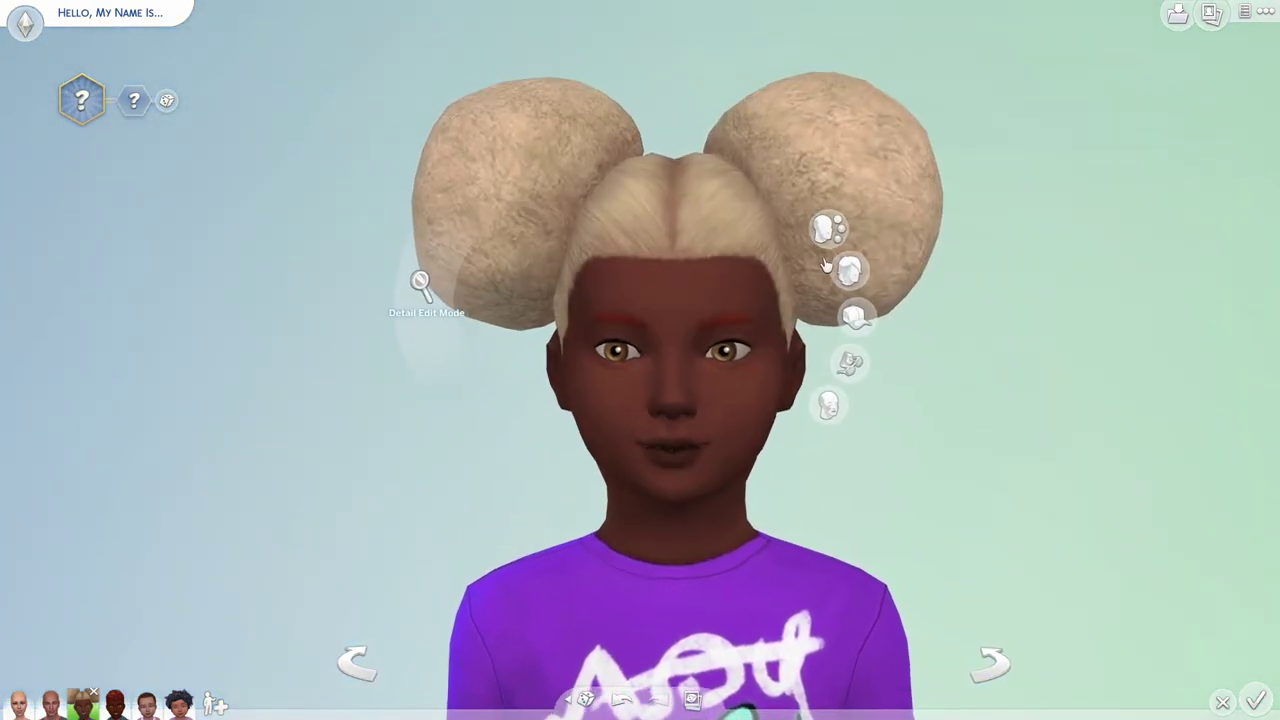
left_click(828, 232)
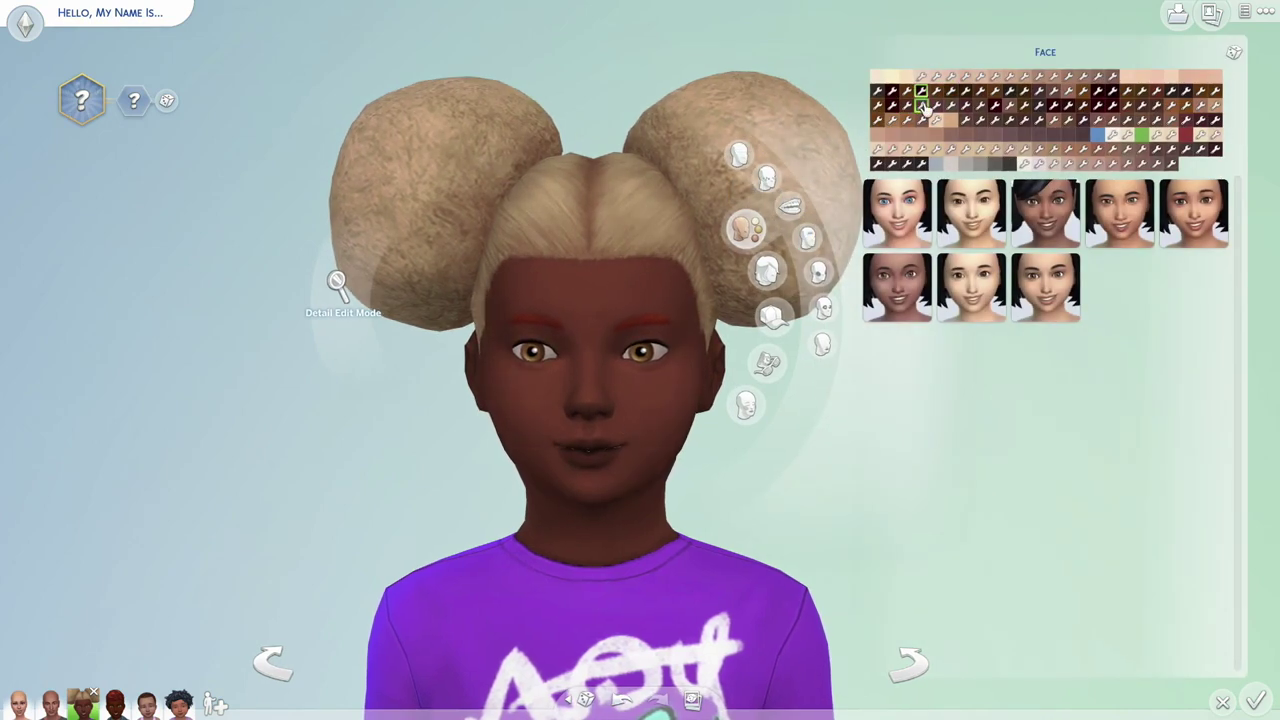
left_click(940, 136)
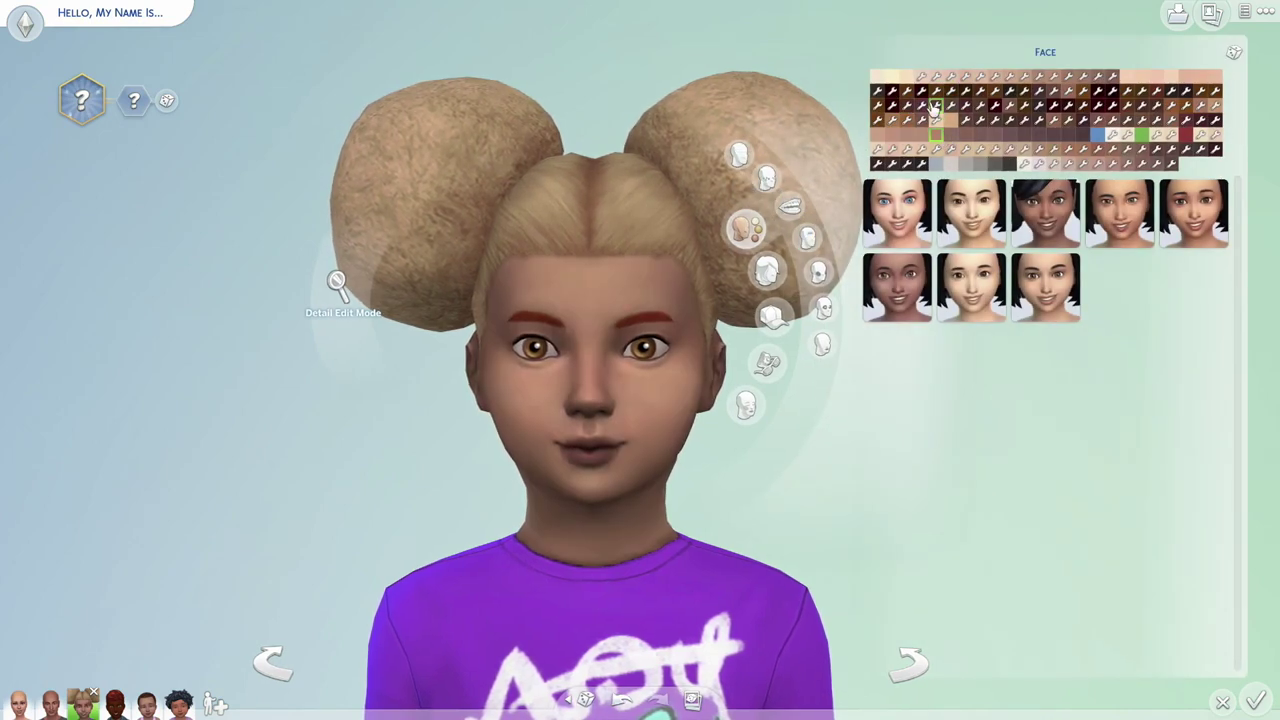
left_click(921, 105)
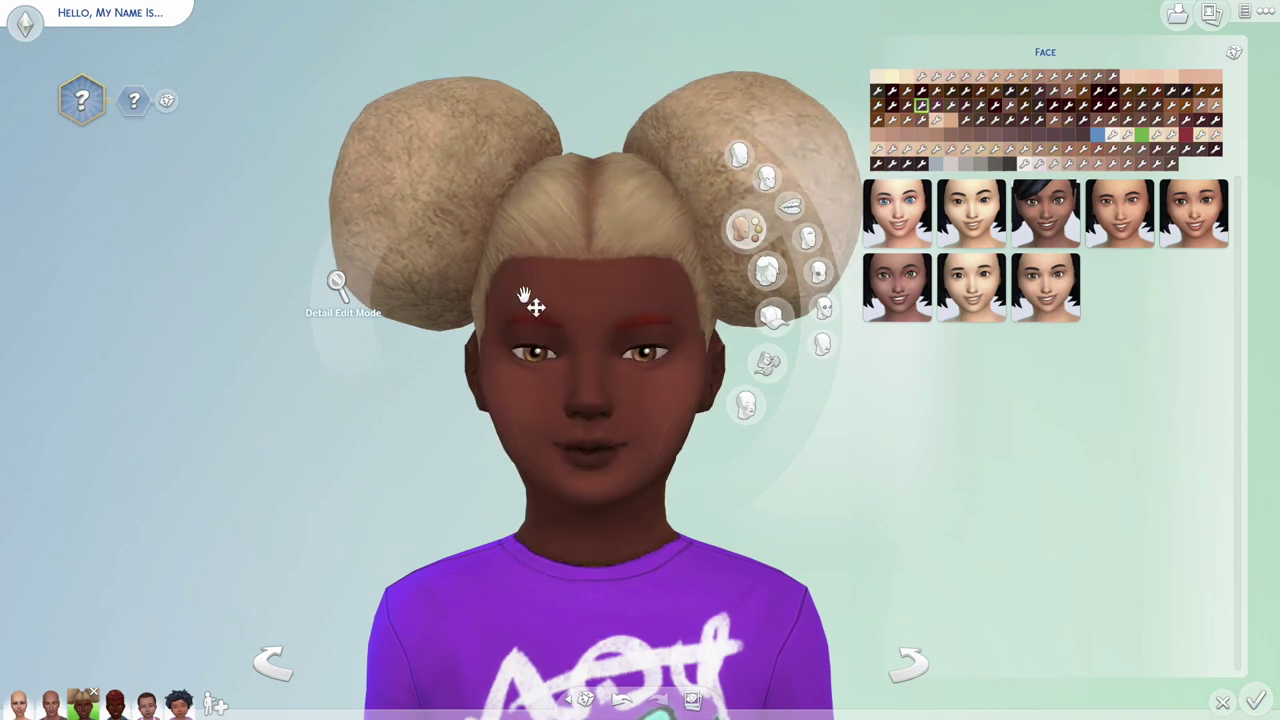
left_click(935, 135)
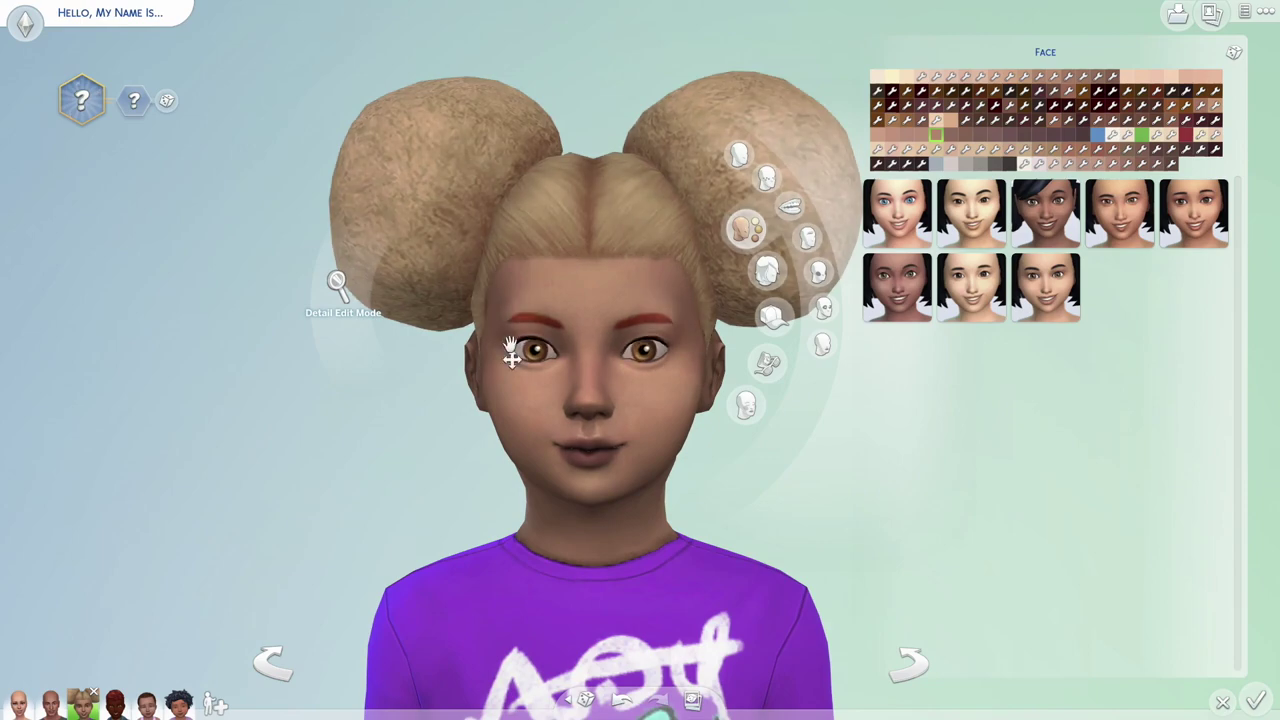
Step: Remove the blonde puff hairstyle from the child Sim
scroll(680, 270, "down", 2)
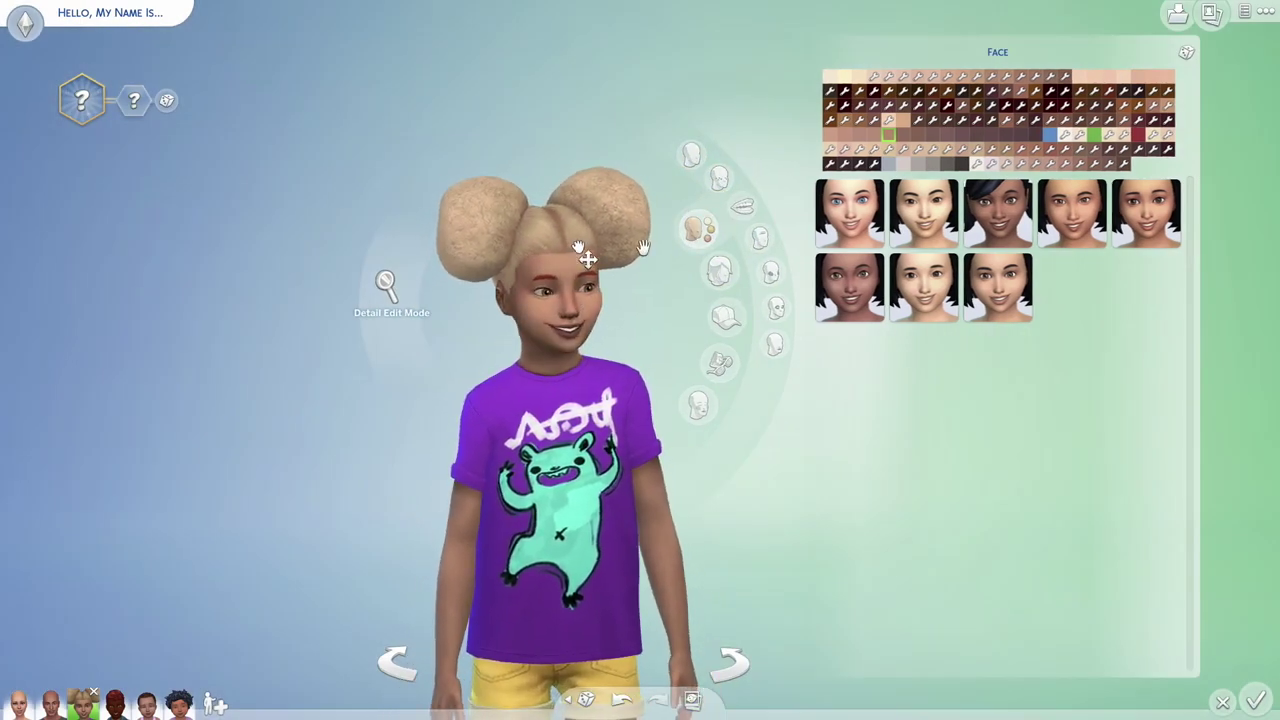
left_click(580, 251)
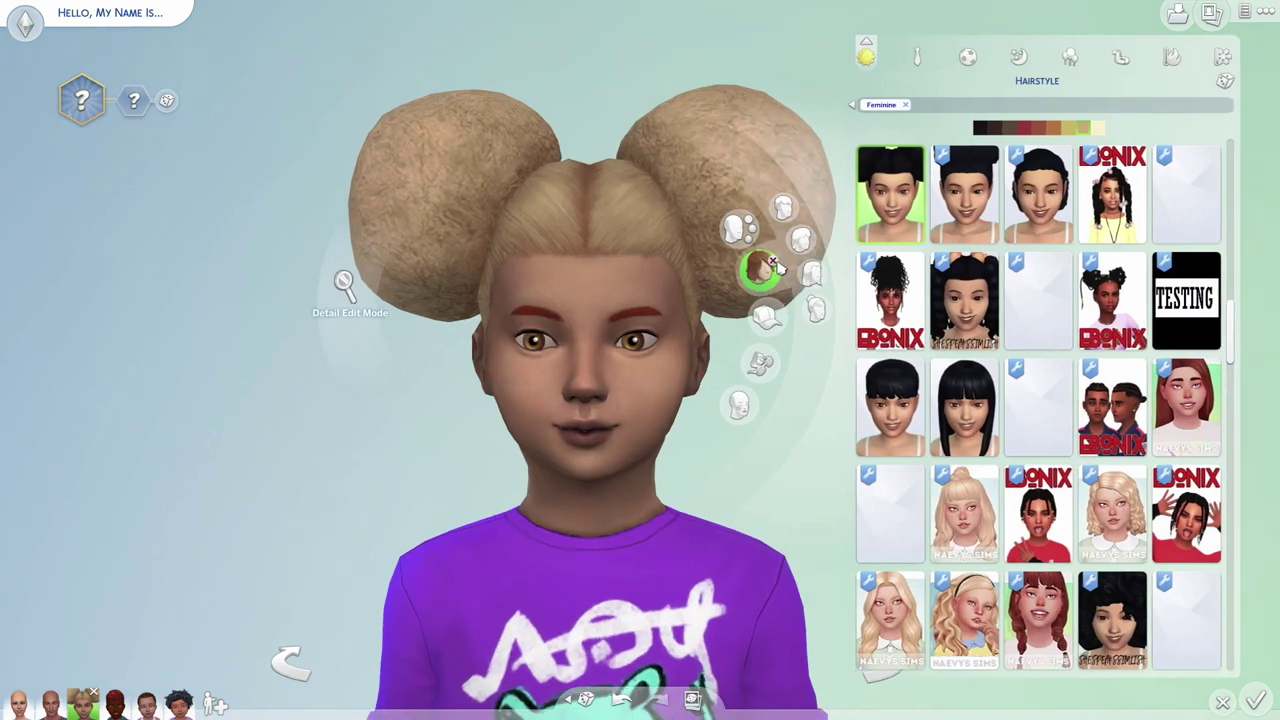
left_click(772, 262)
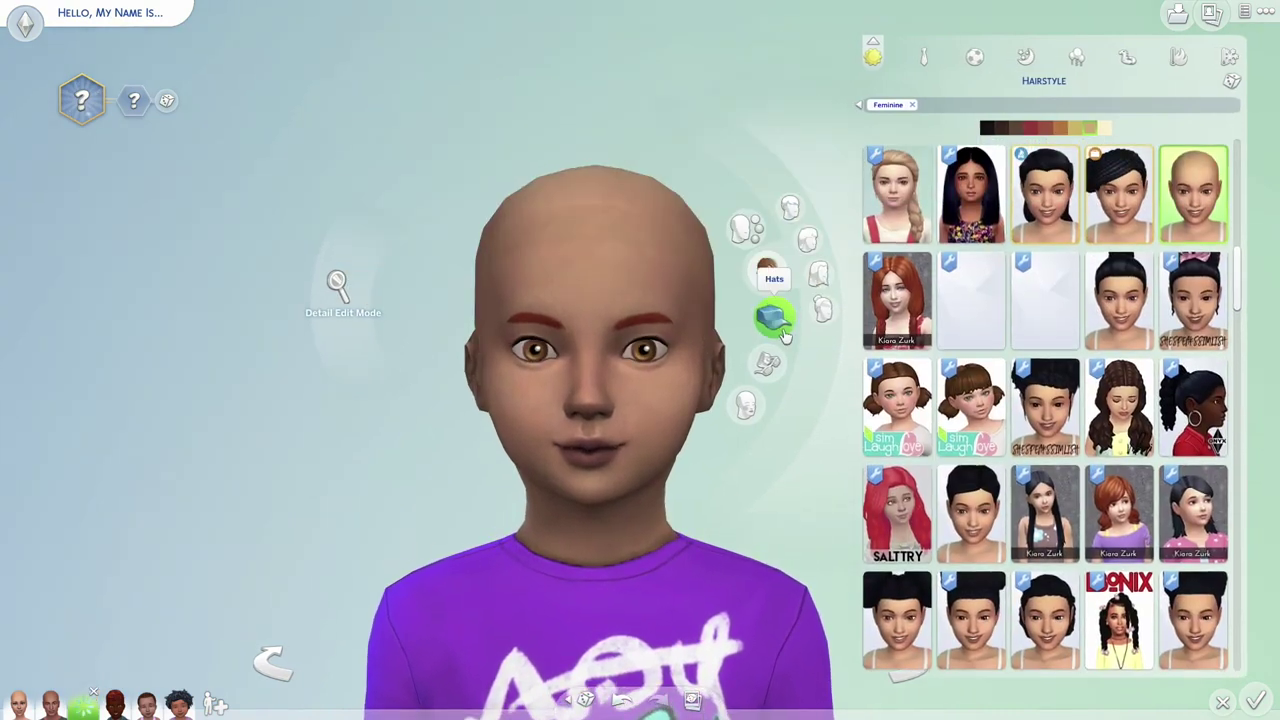
Step: Strip the clothing from the child's Everyday, Formal and Athletic outfits down to the plain underwear
scroll(745, 400, "down", 2)
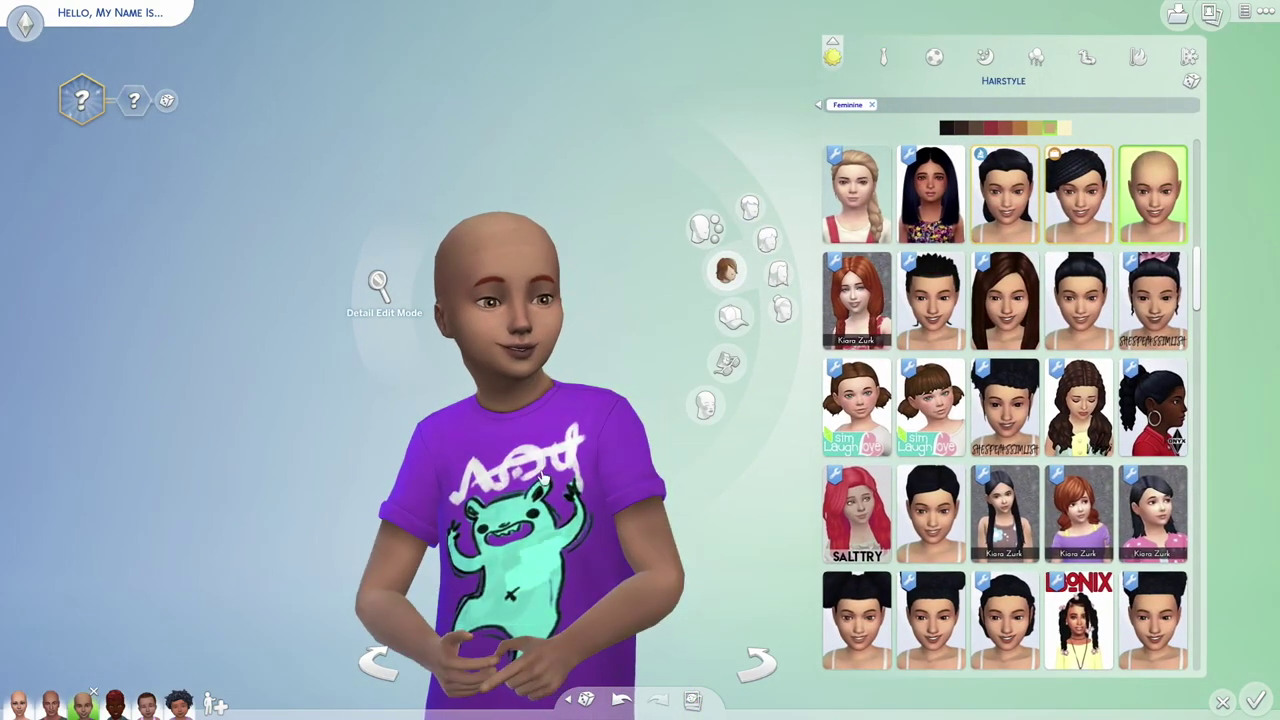
scroll(574, 414, "down", 2)
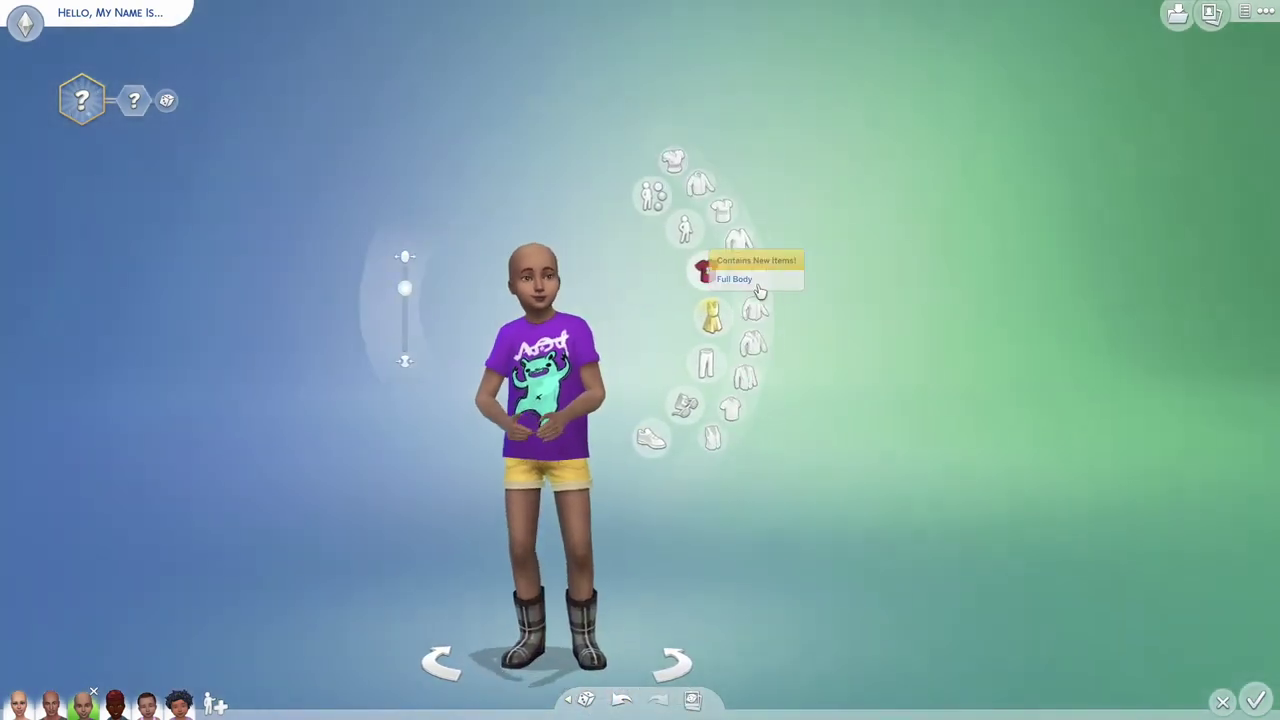
left_click(722, 316)
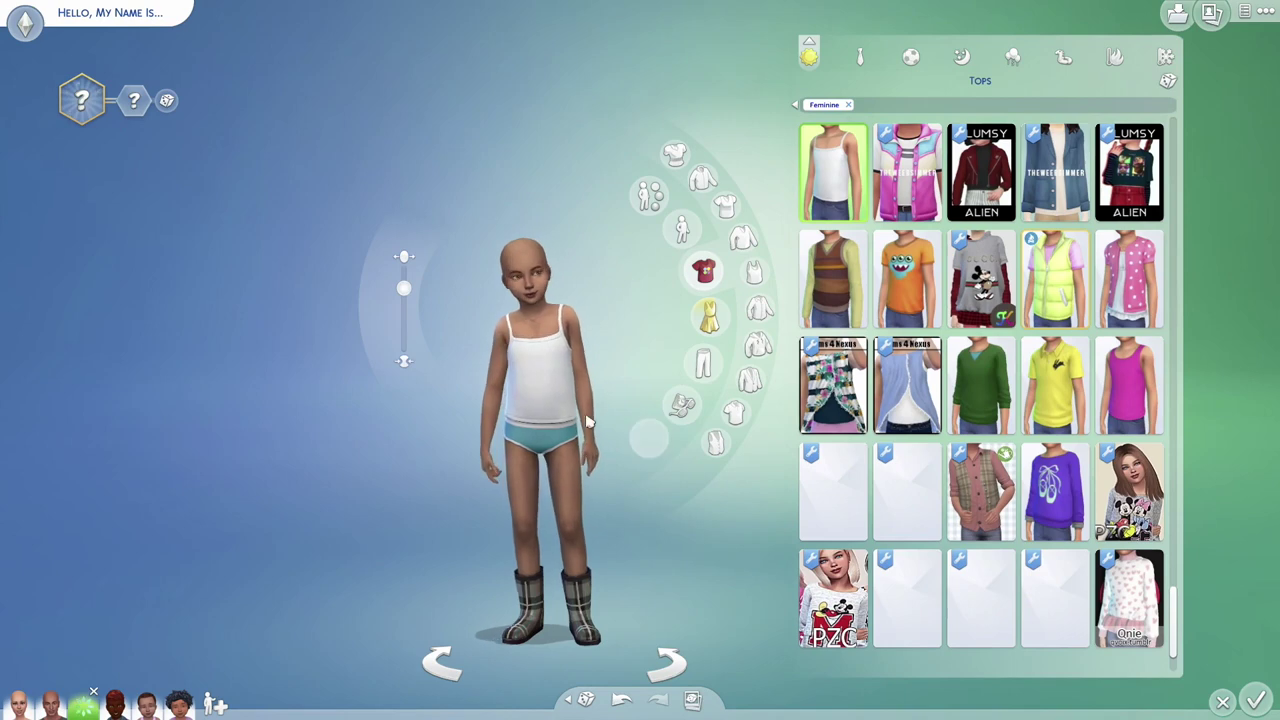
left_click(861, 60)
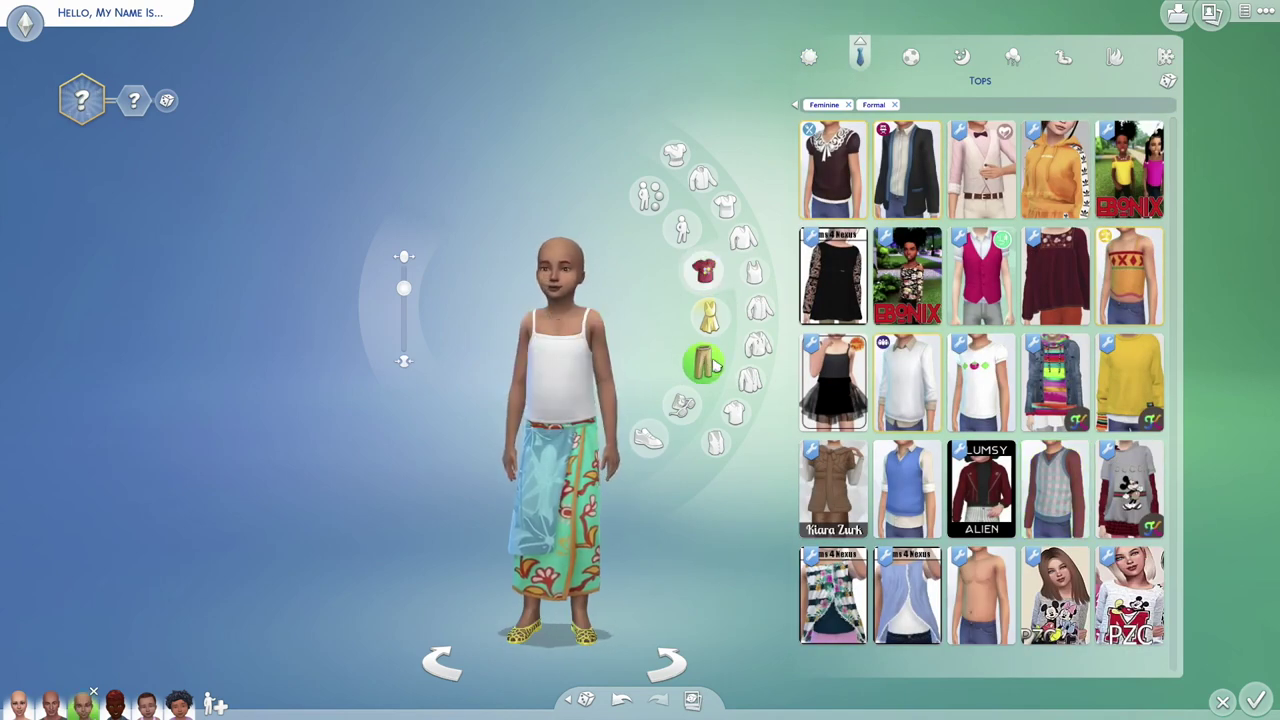
left_click(910, 57)
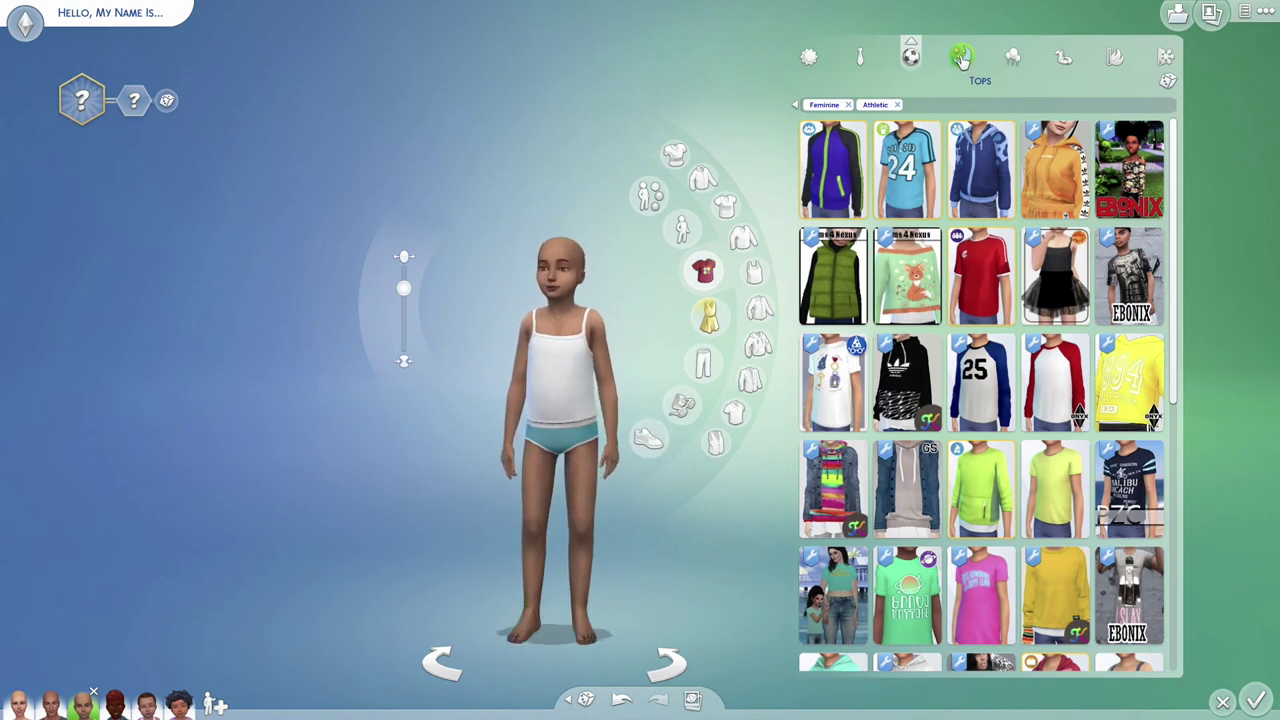
Step: Remove the striped sweater, purple trousers and bunny slippers from the child's sleepwear outfit
left_click(704, 270)
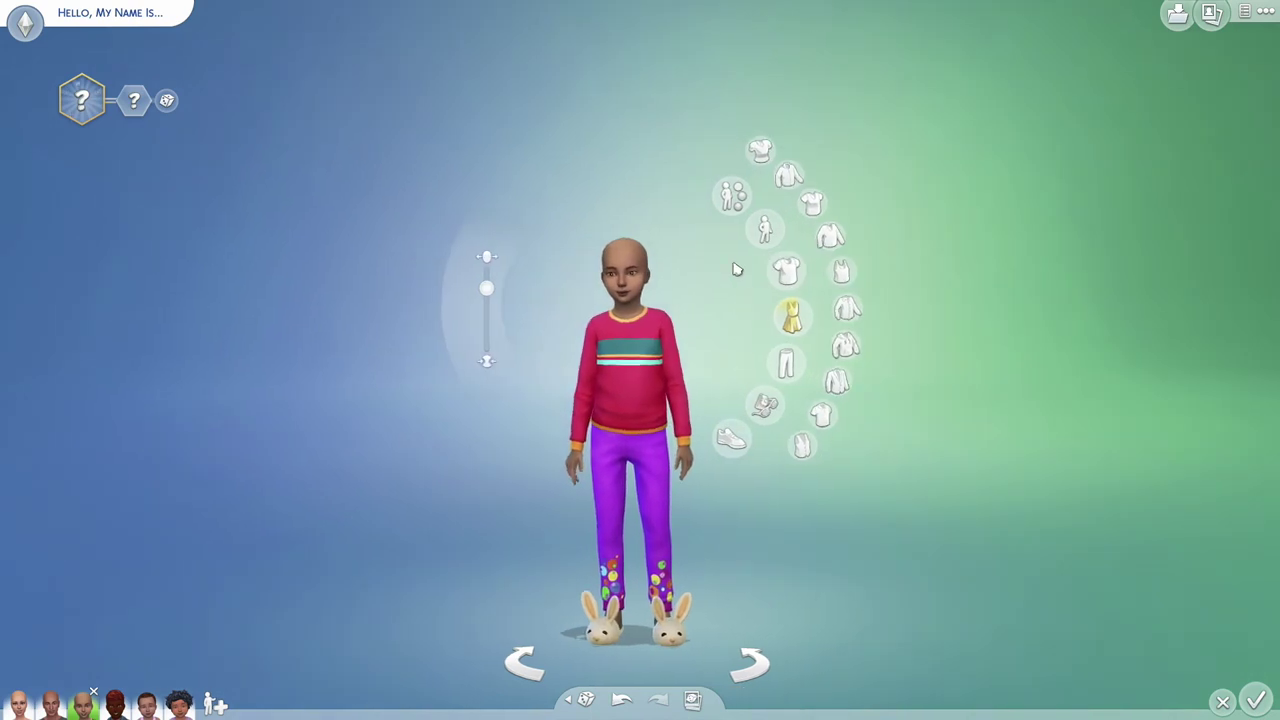
left_click(799, 264)
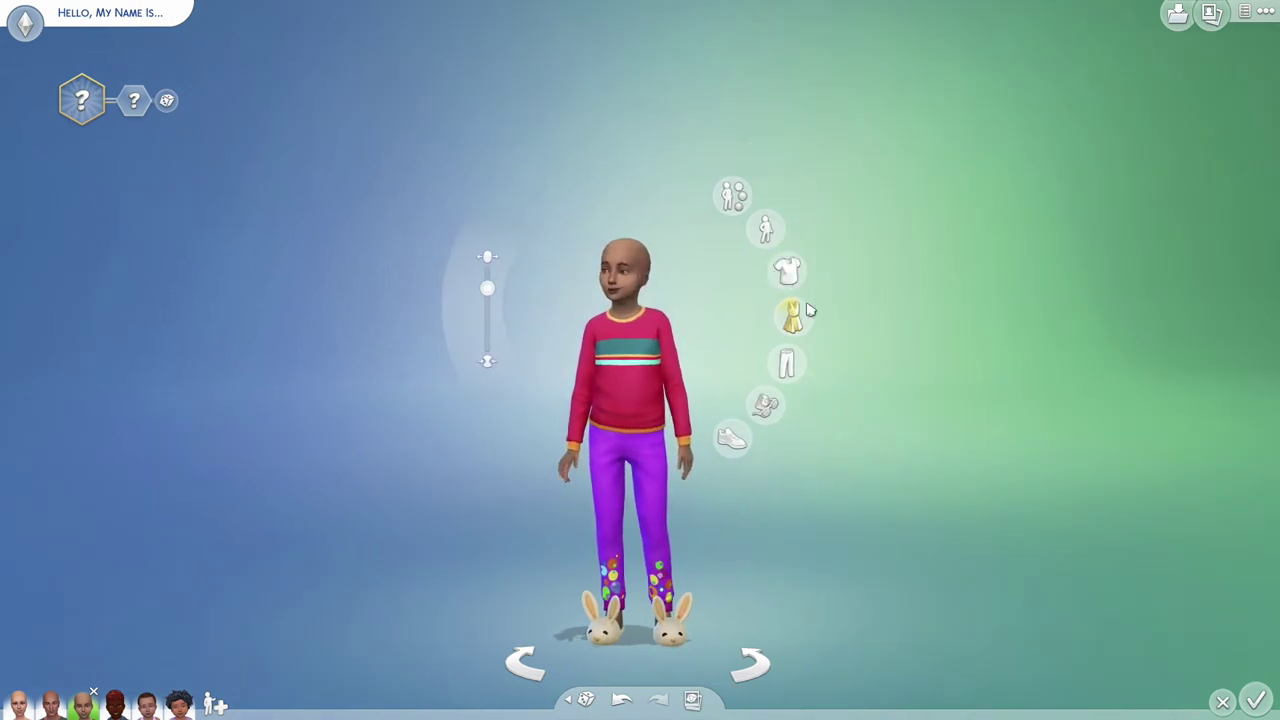
left_click(799, 355)
left_click(742, 432)
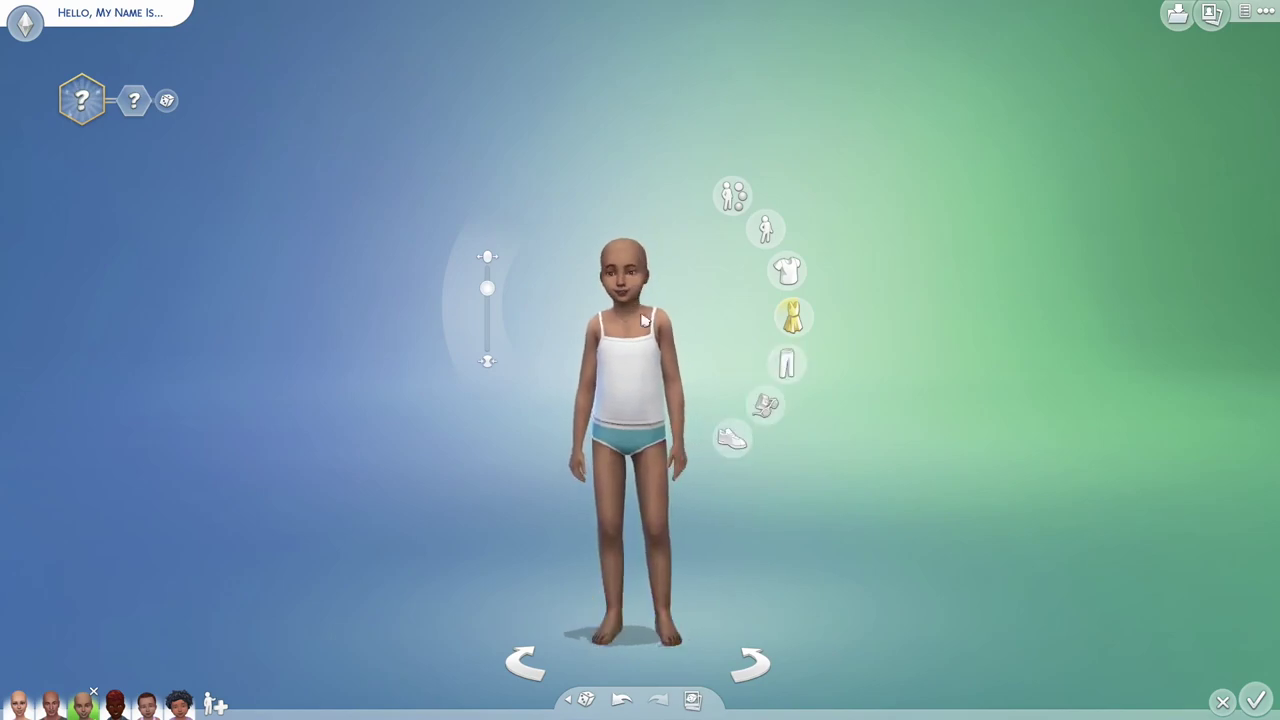
Step: Remove the yellow glasses, earrings and cable-knit dress from the child's Party outfit
left_click(787, 270)
left_click(1005, 58)
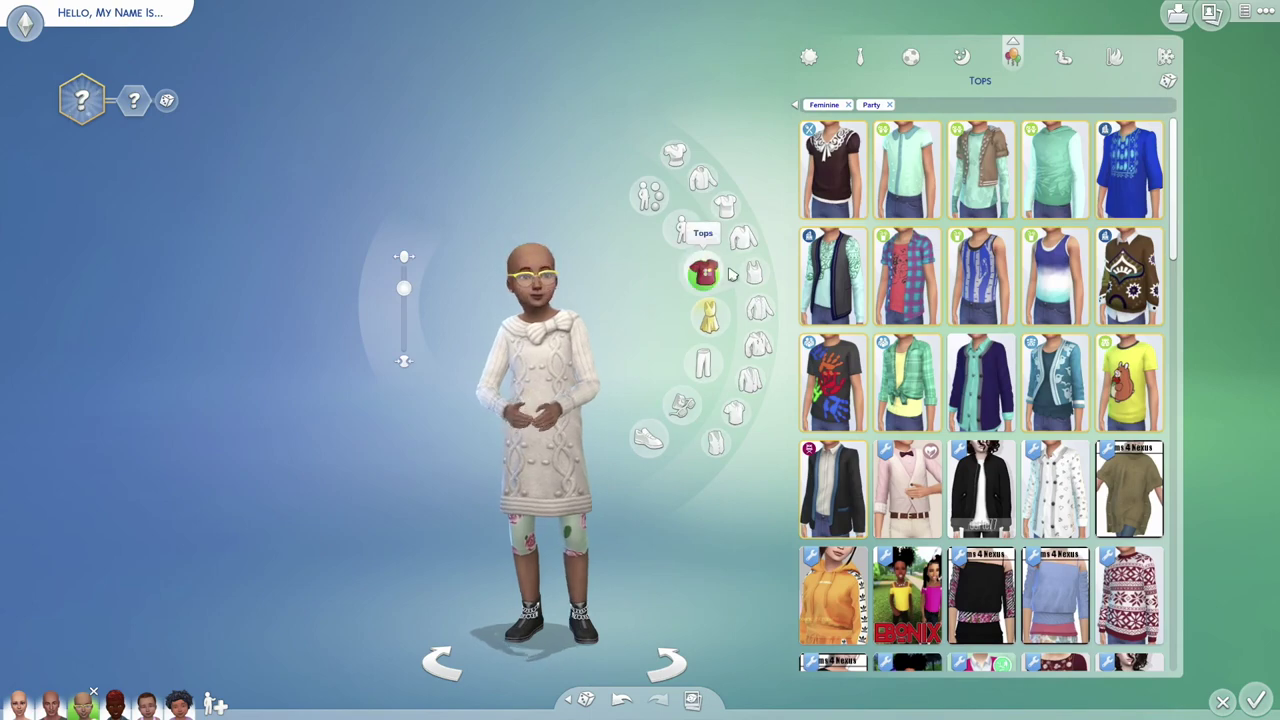
left_click(524, 280)
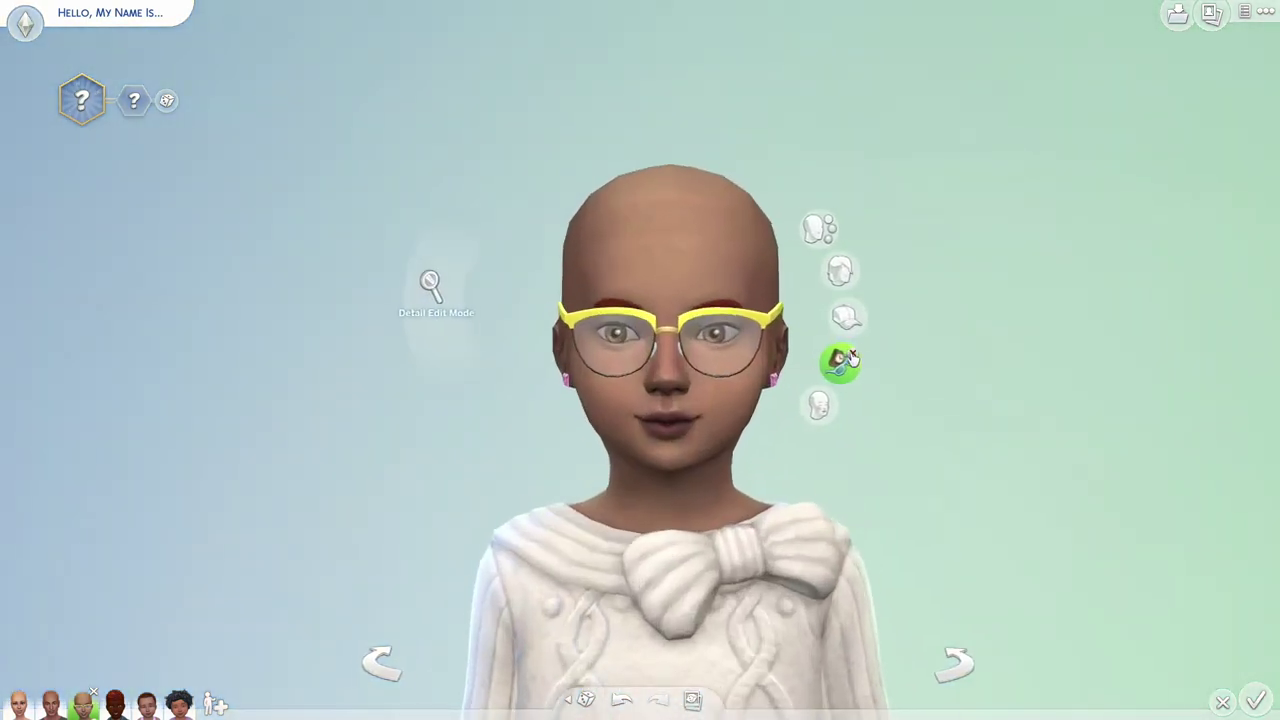
left_click(828, 354)
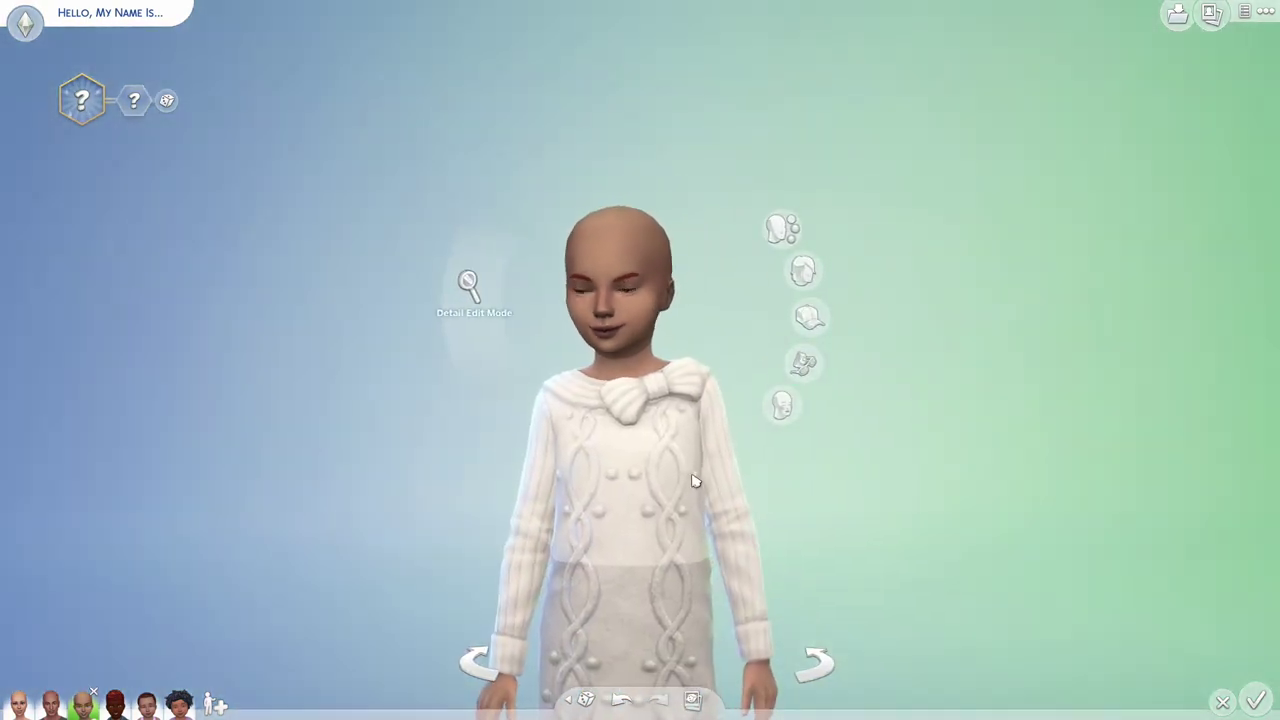
left_click(630, 478)
left_click(731, 316)
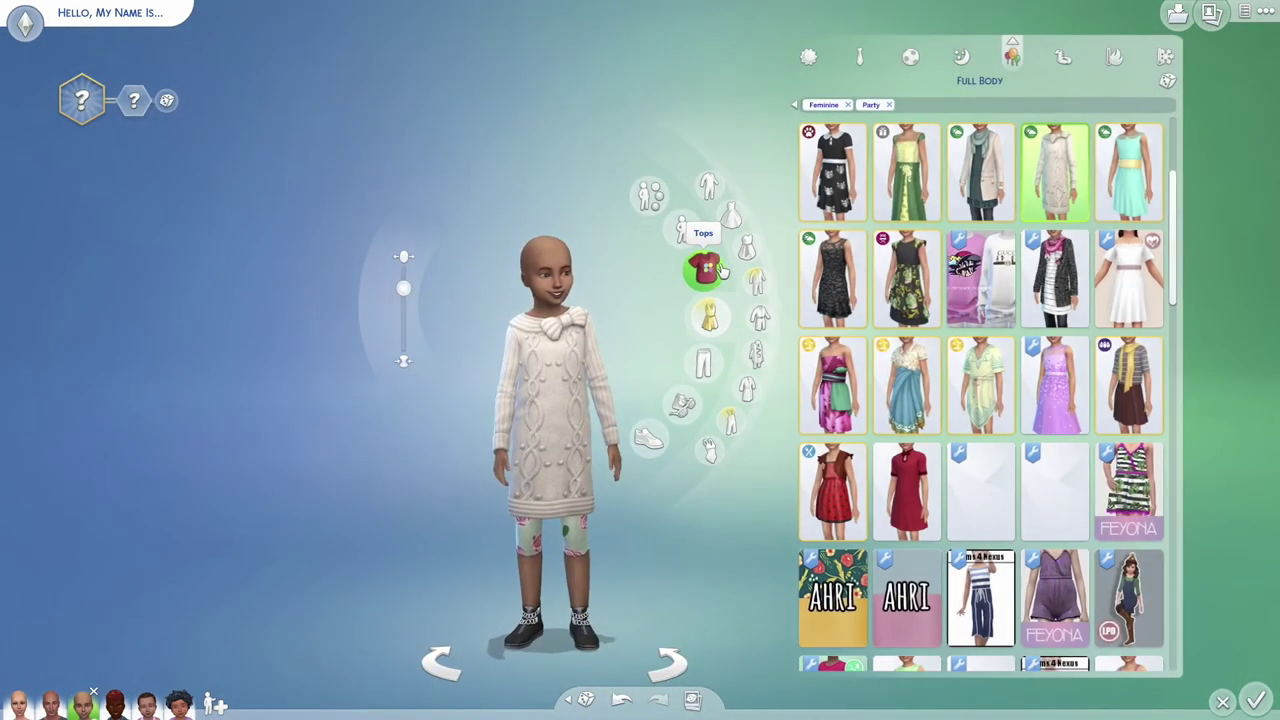
left_click(719, 305)
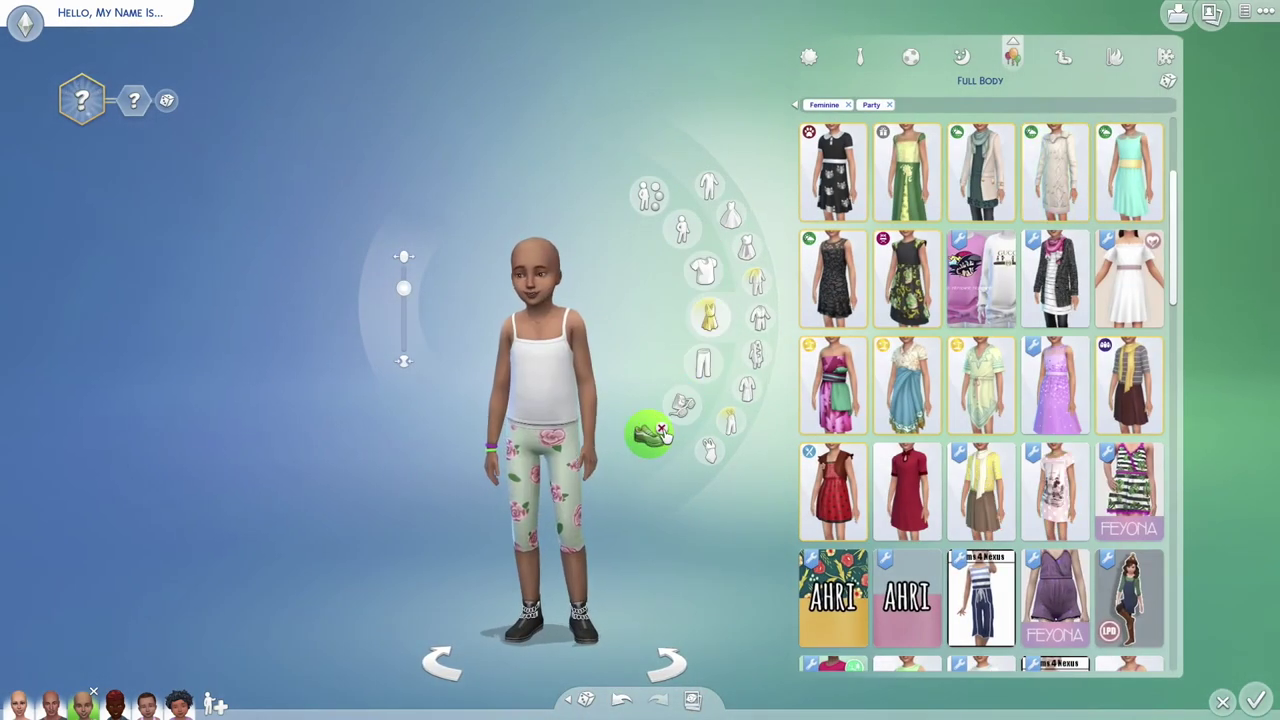
Step: Strip the child's swimwear and hot-weather outfits, including the pink cap, glasses and blue flower necklace
left_click(1062, 58)
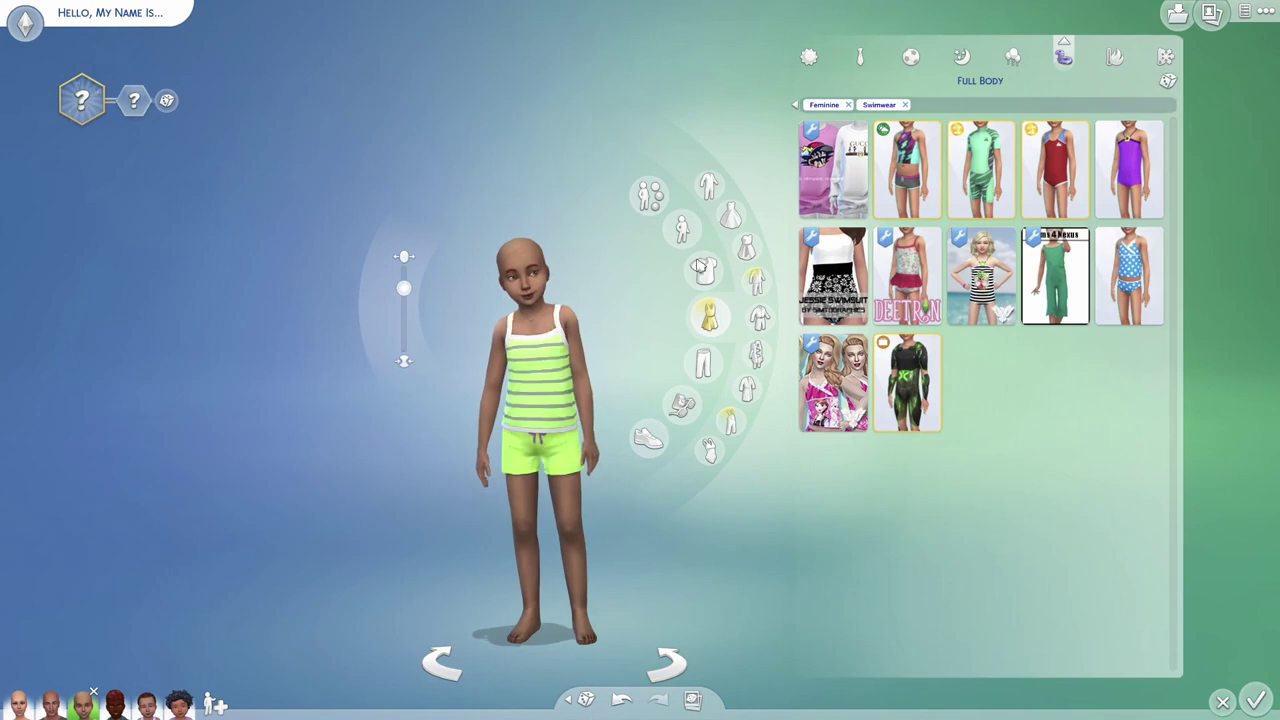
left_click(717, 305)
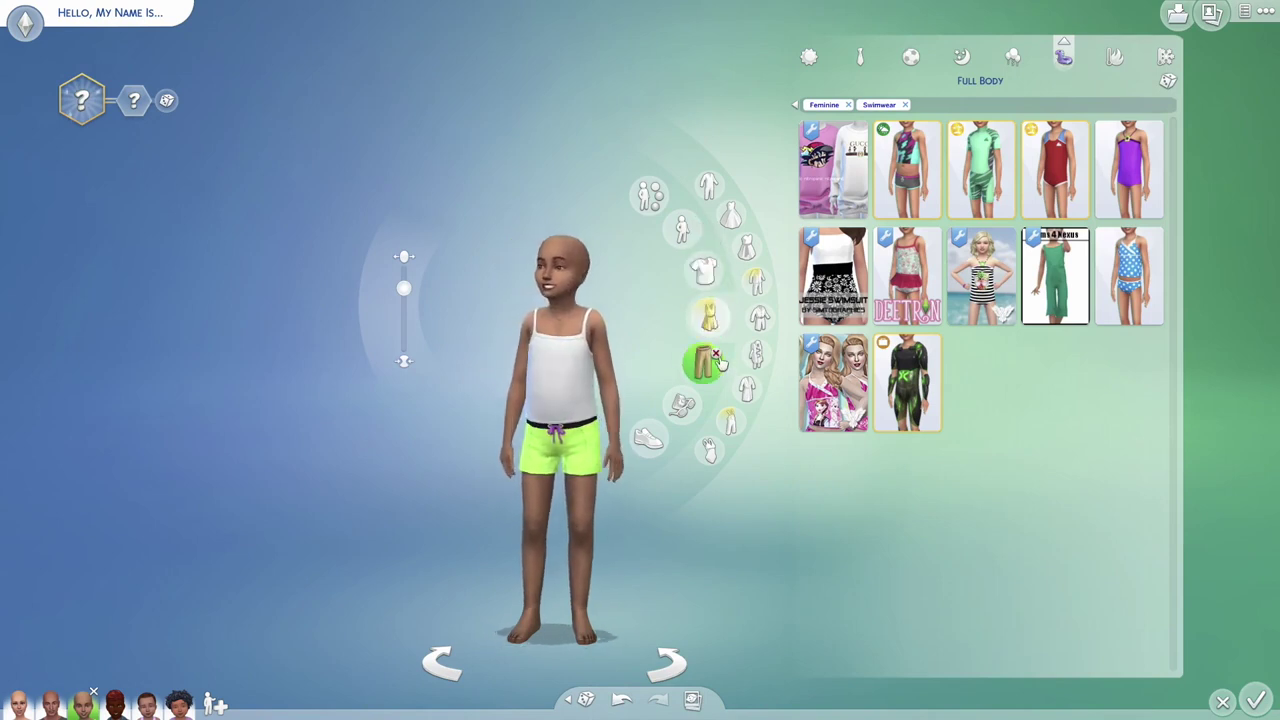
left_click(1116, 59)
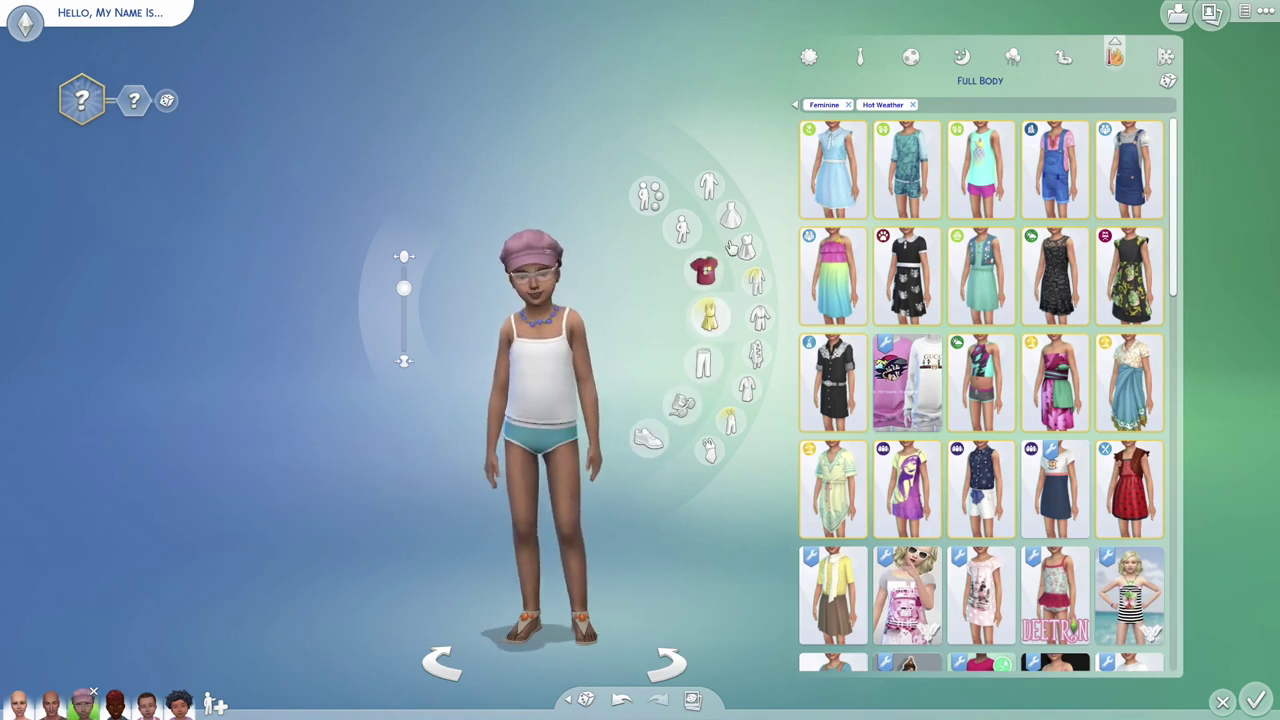
left_click(668, 192)
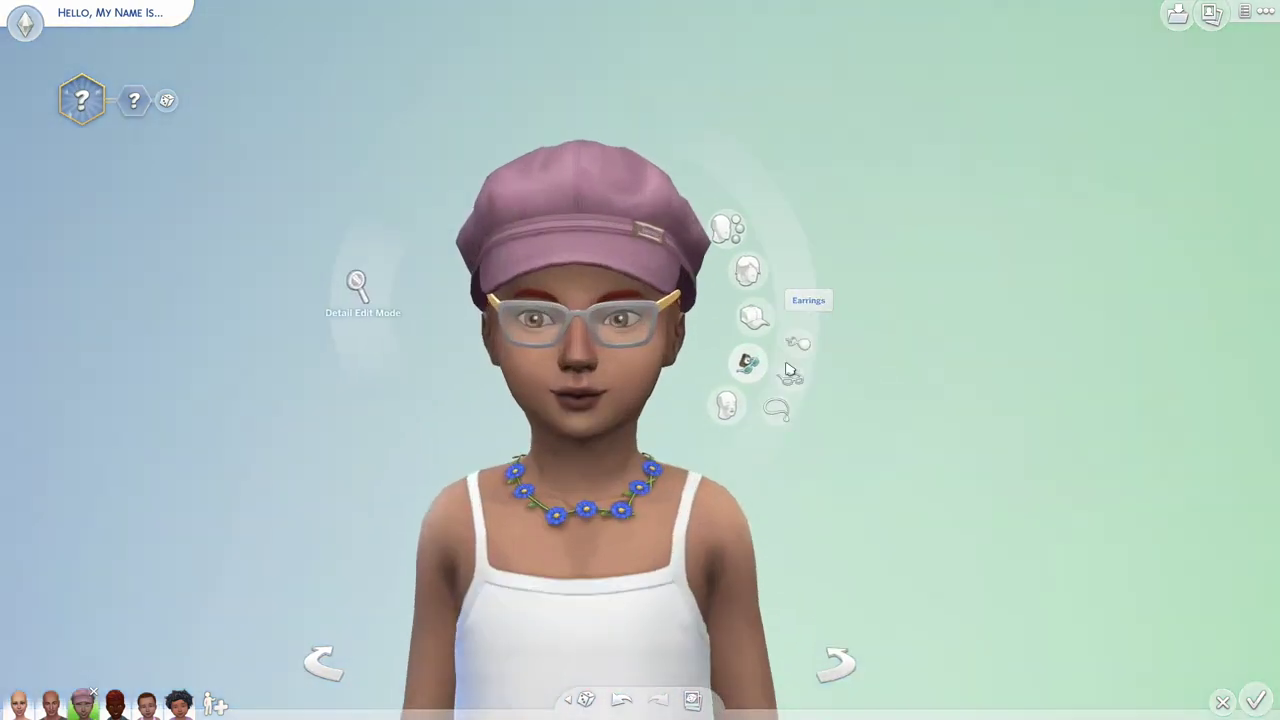
left_click(775, 358)
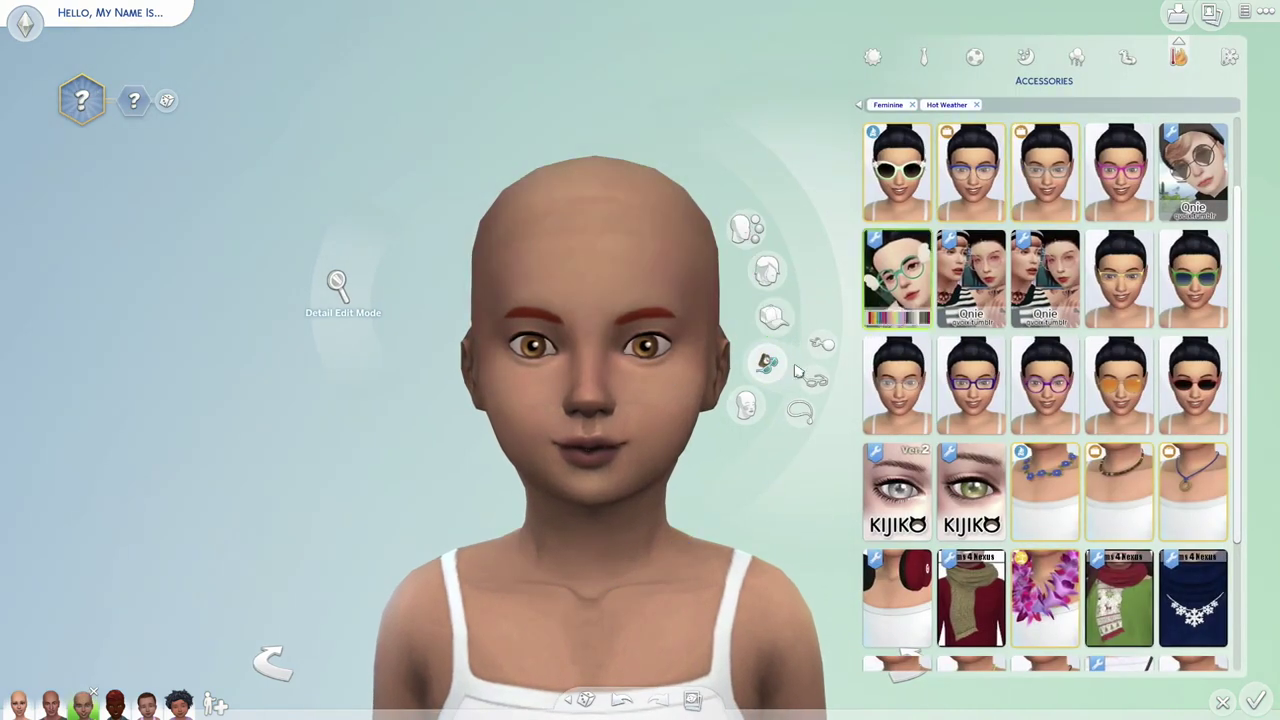
Step: Remove the red plaid coat and blue boots from the child's cold-weather outfit
left_click(1231, 62)
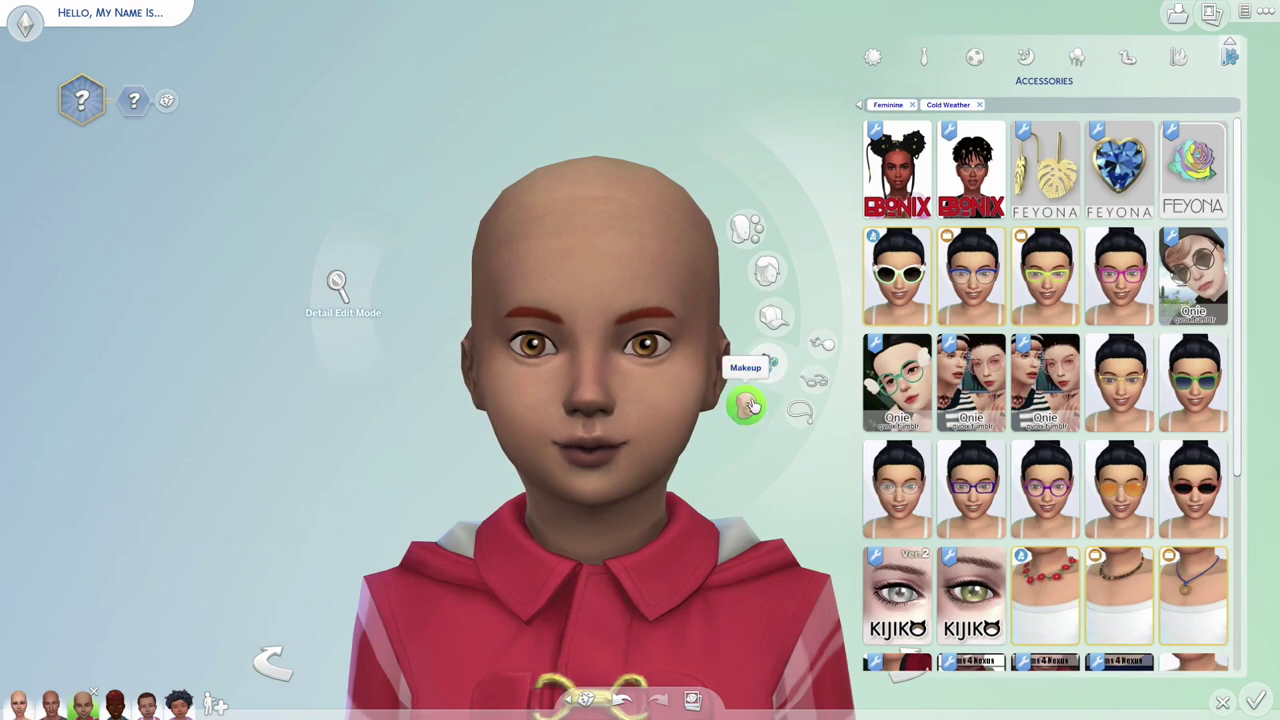
scroll(669, 523, "down", 3)
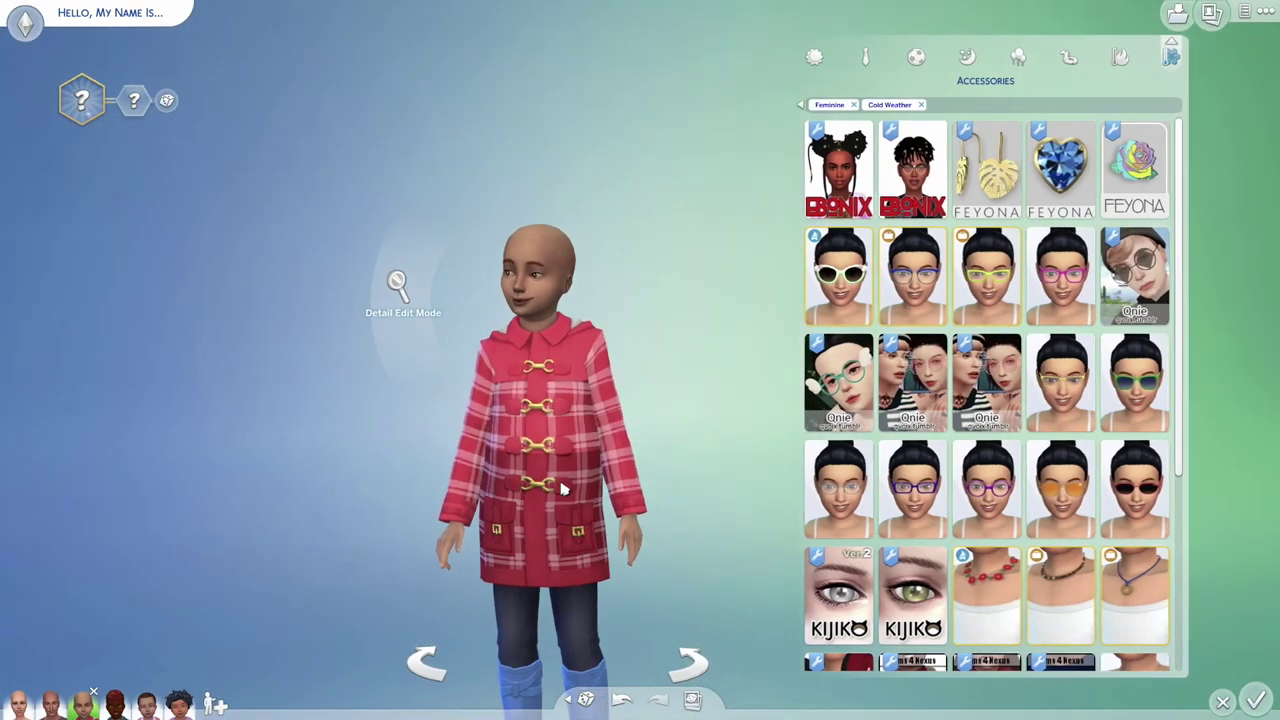
left_click(563, 488)
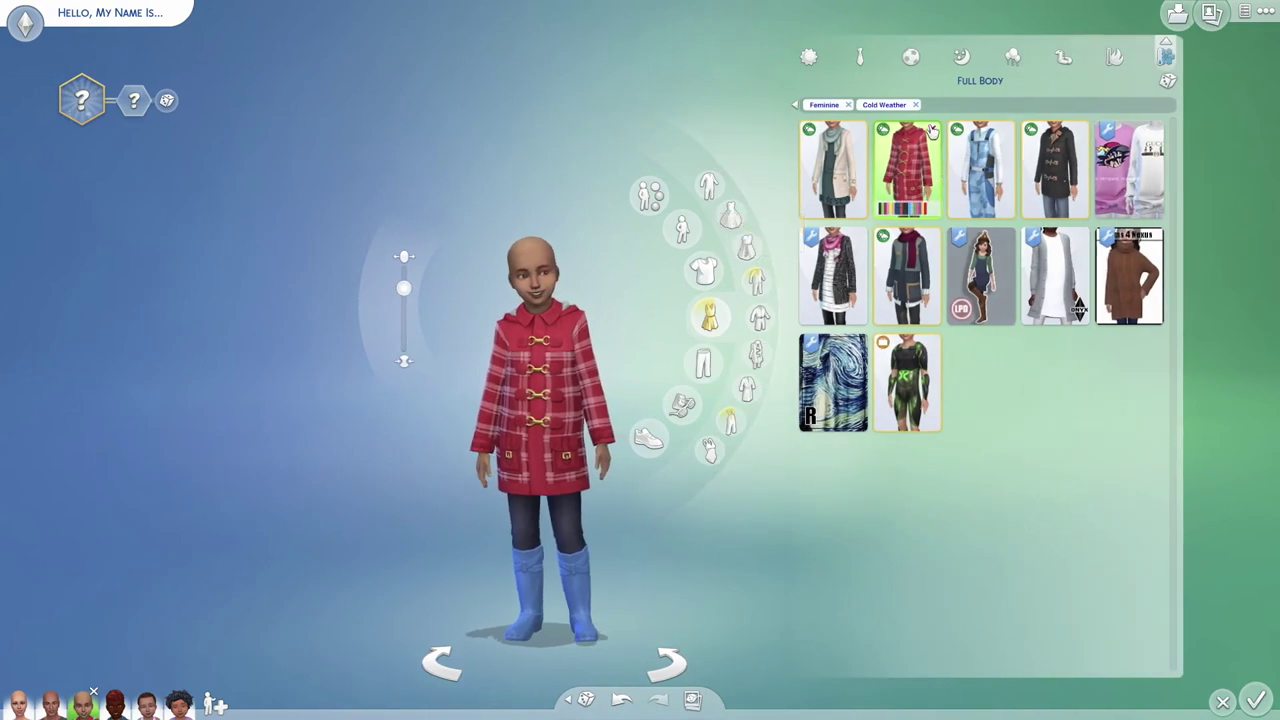
left_click(722, 312)
left_click(724, 311)
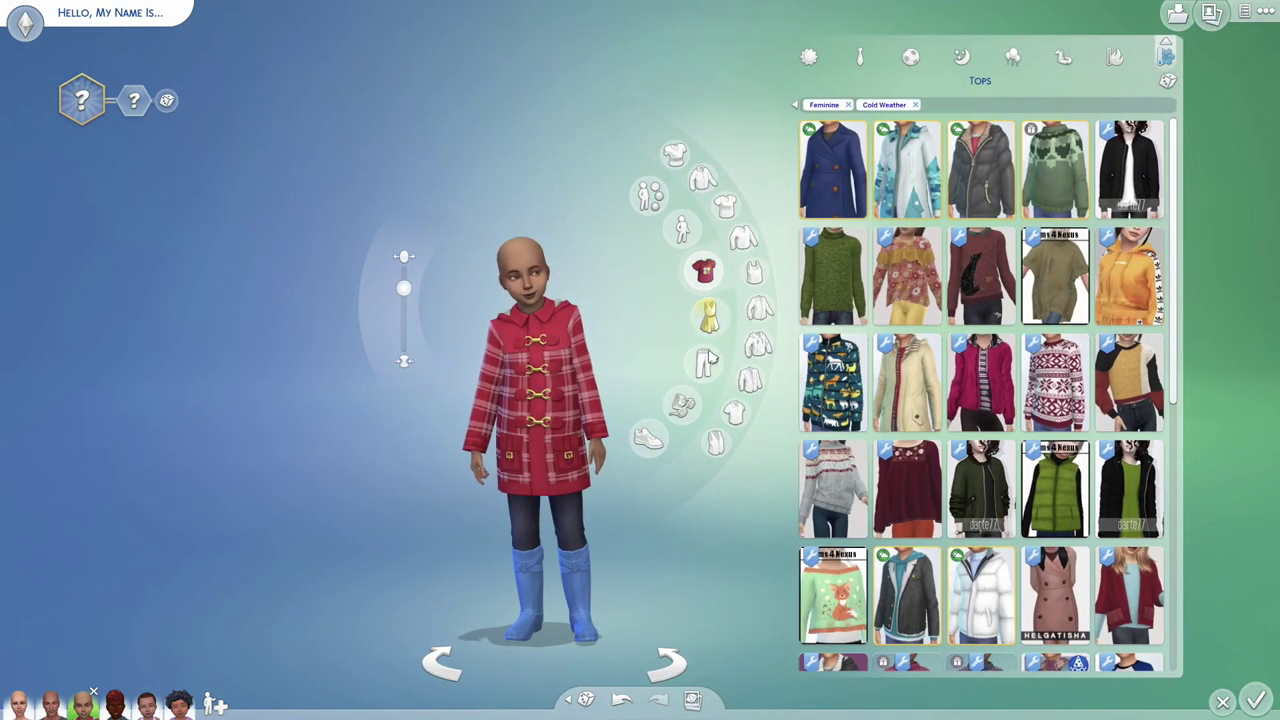
left_click(672, 420)
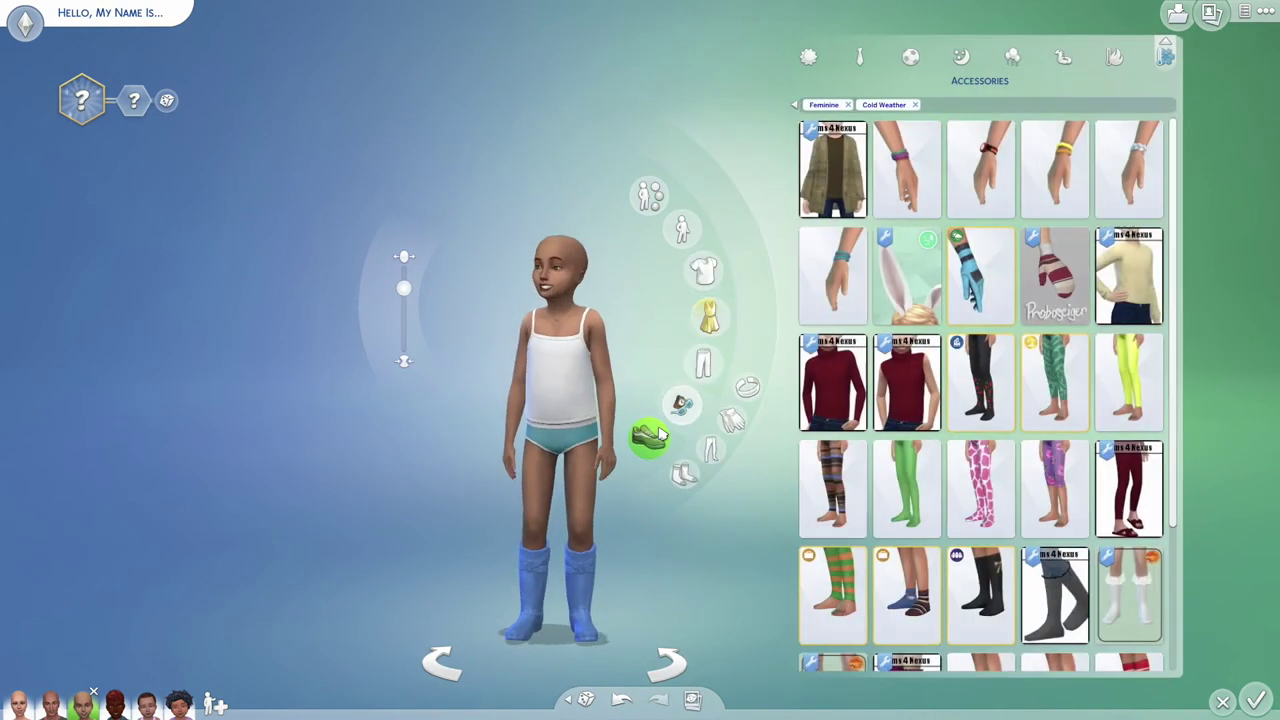
Step: Try to strip the bald adult male Sim's Everyday and Swimwear outfits
left_click(115, 705)
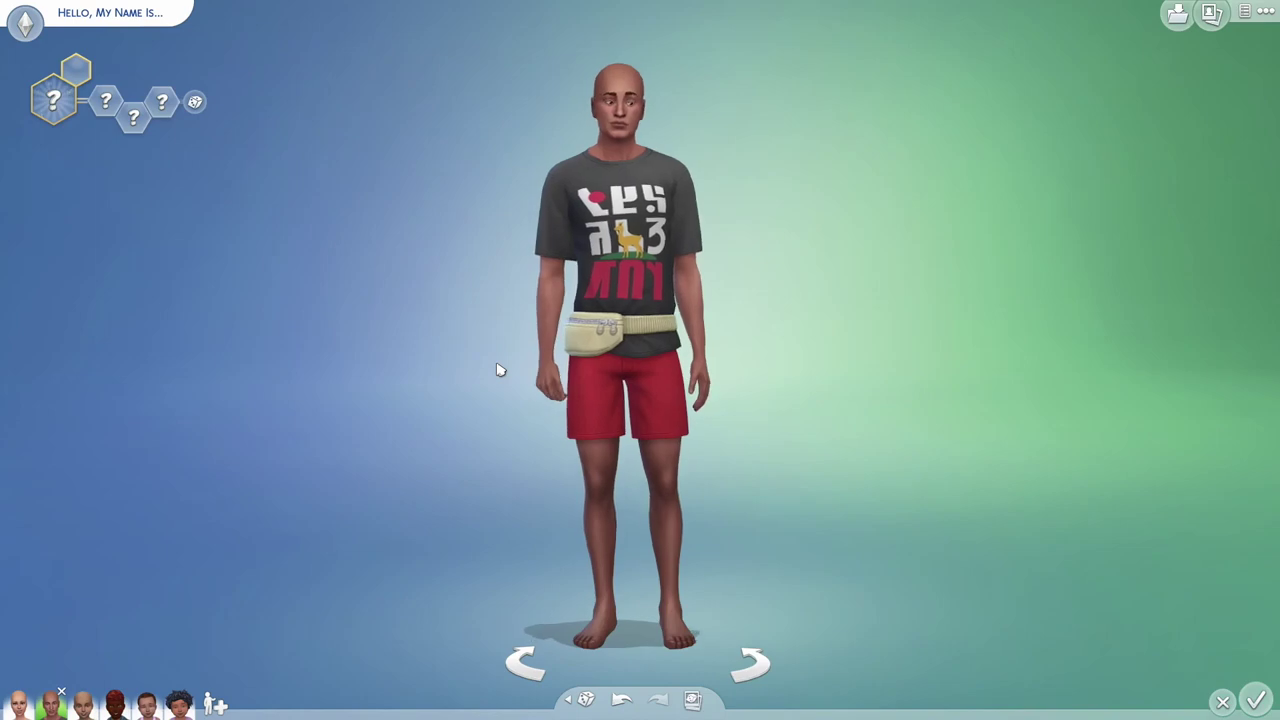
left_click(703, 262)
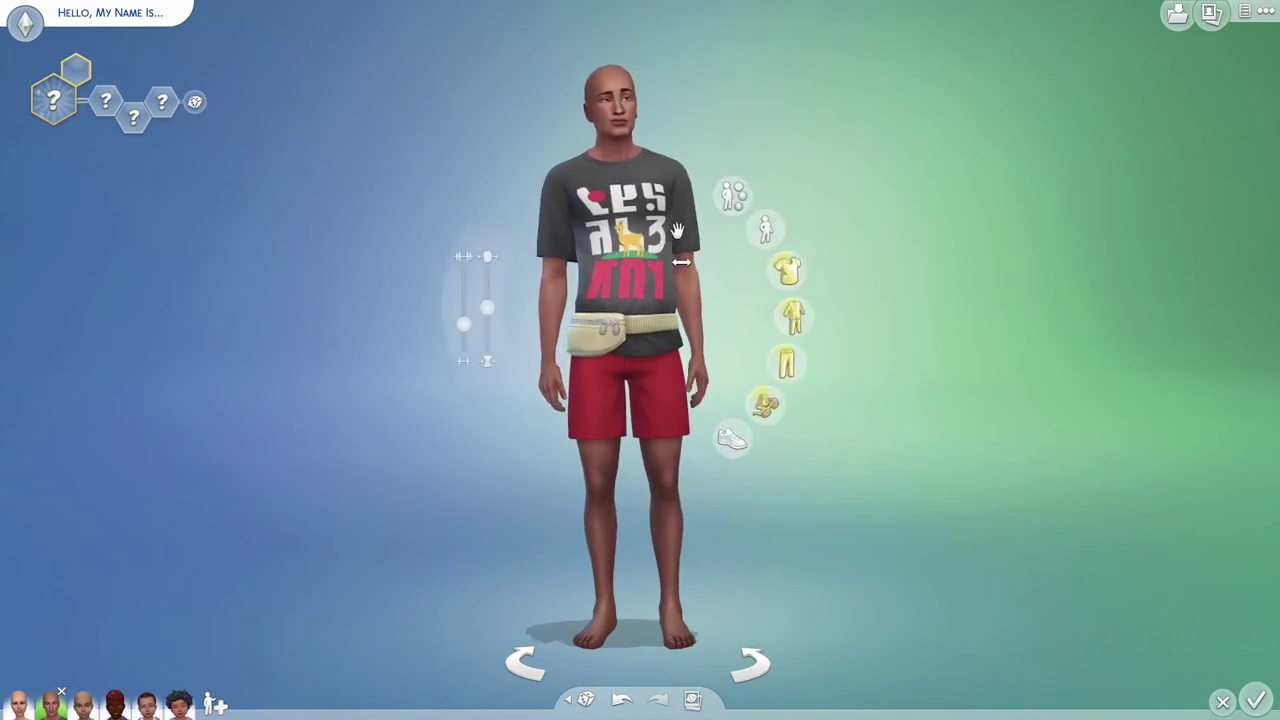
left_click(809, 57)
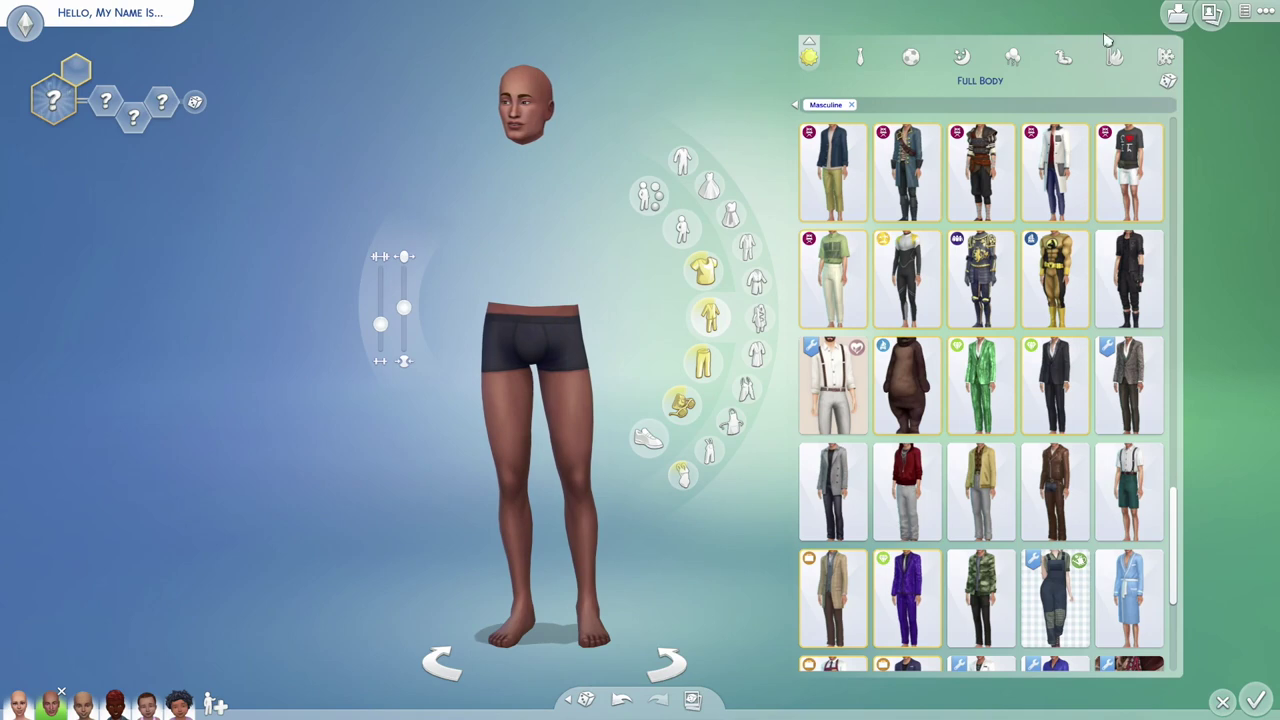
left_click(1064, 58)
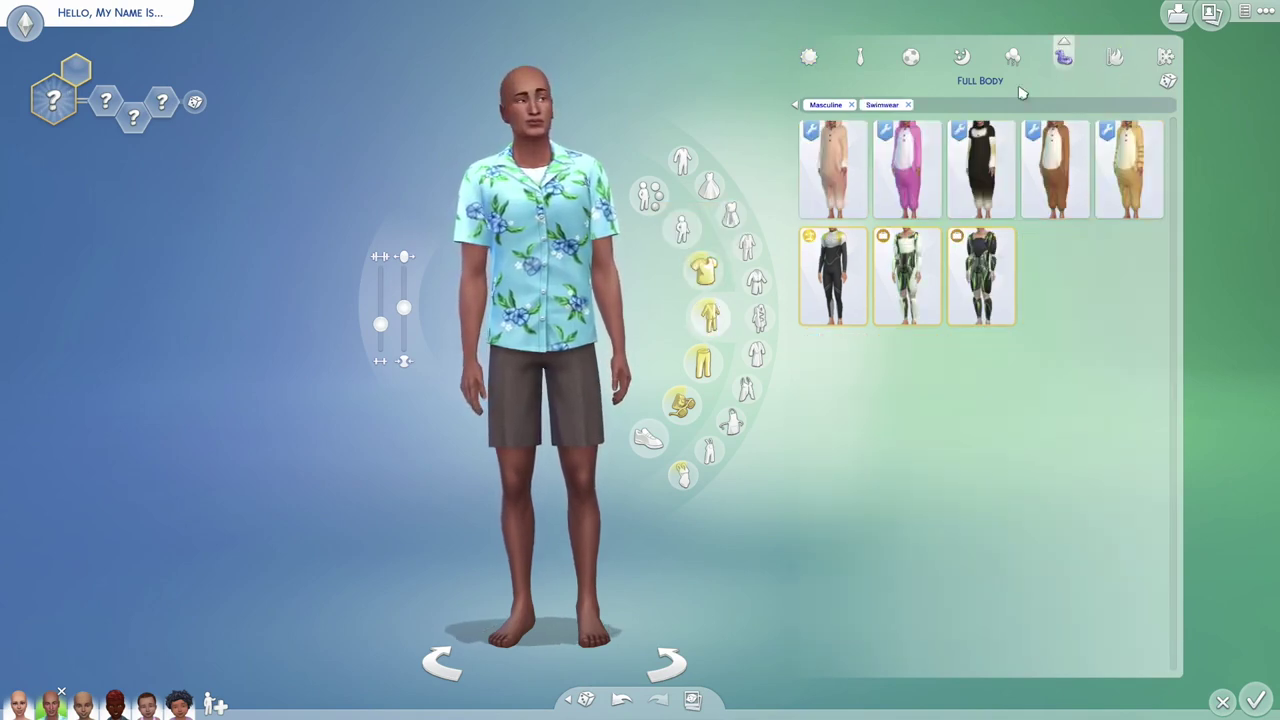
left_click(720, 315)
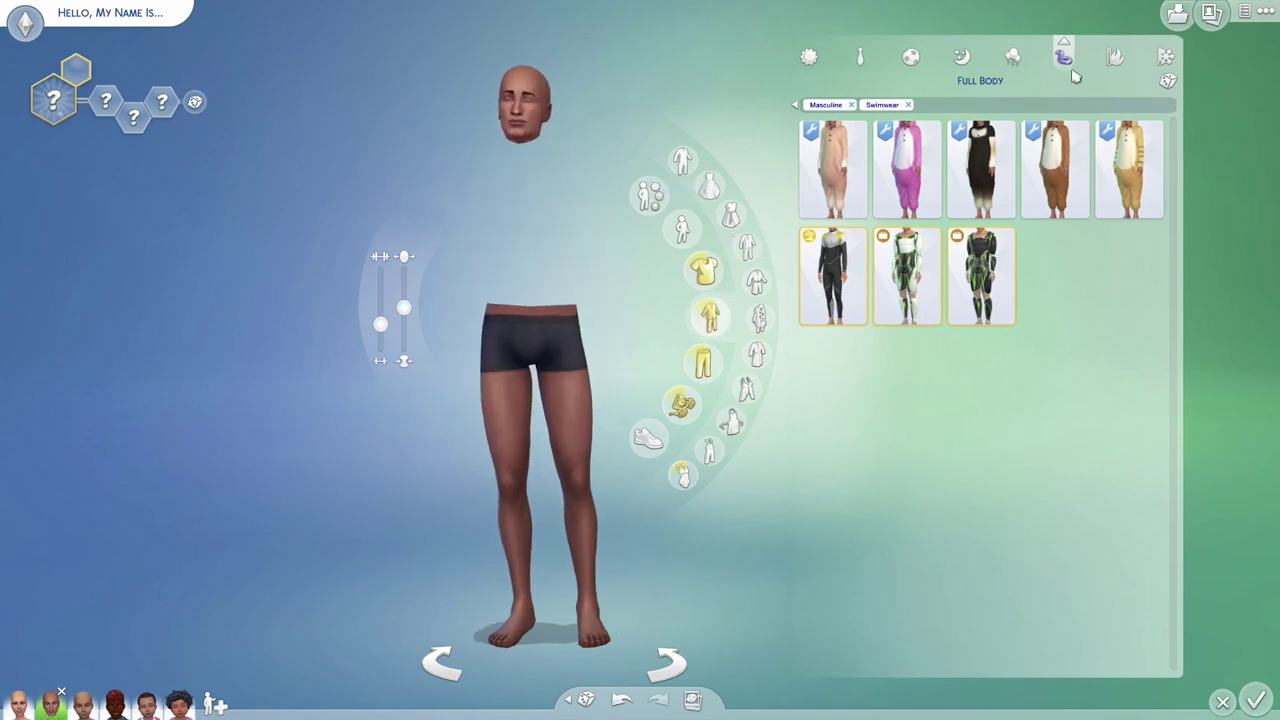
Step: Switch repeatedly between the adult male's Everyday and Swimwear outfits, trying again to remove the Everyday top
left_click(810, 60)
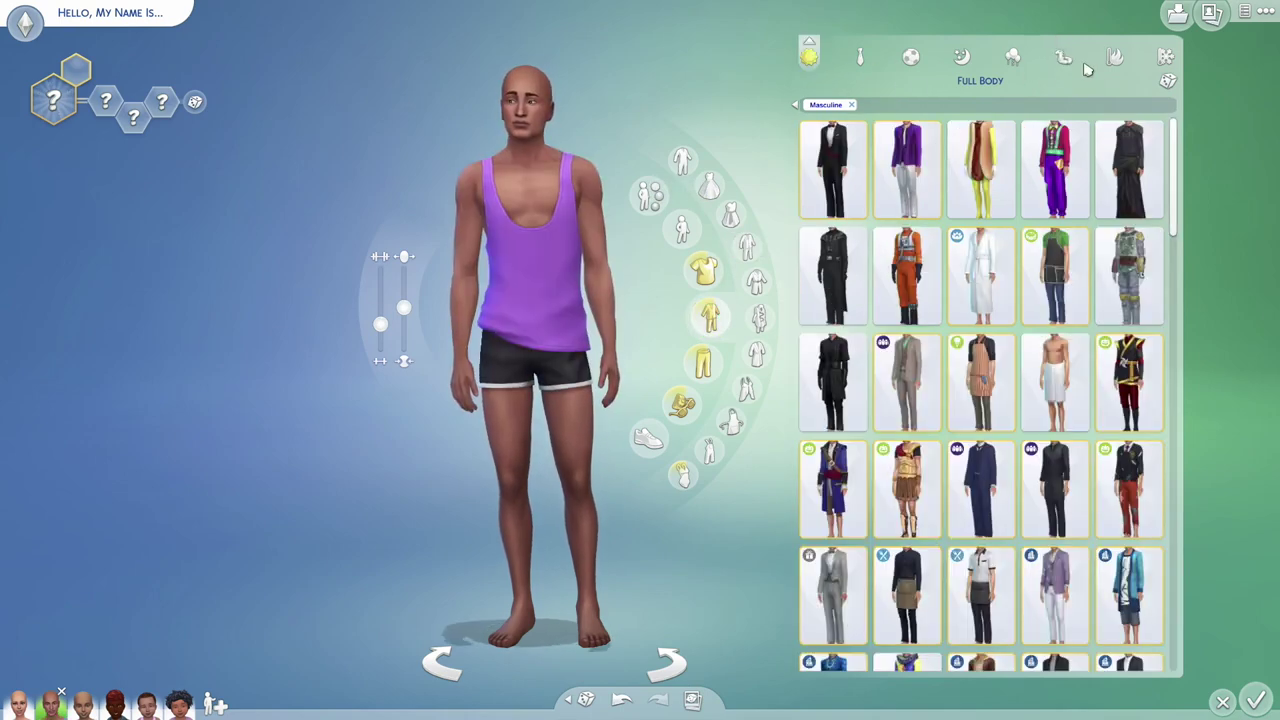
left_click(1068, 60)
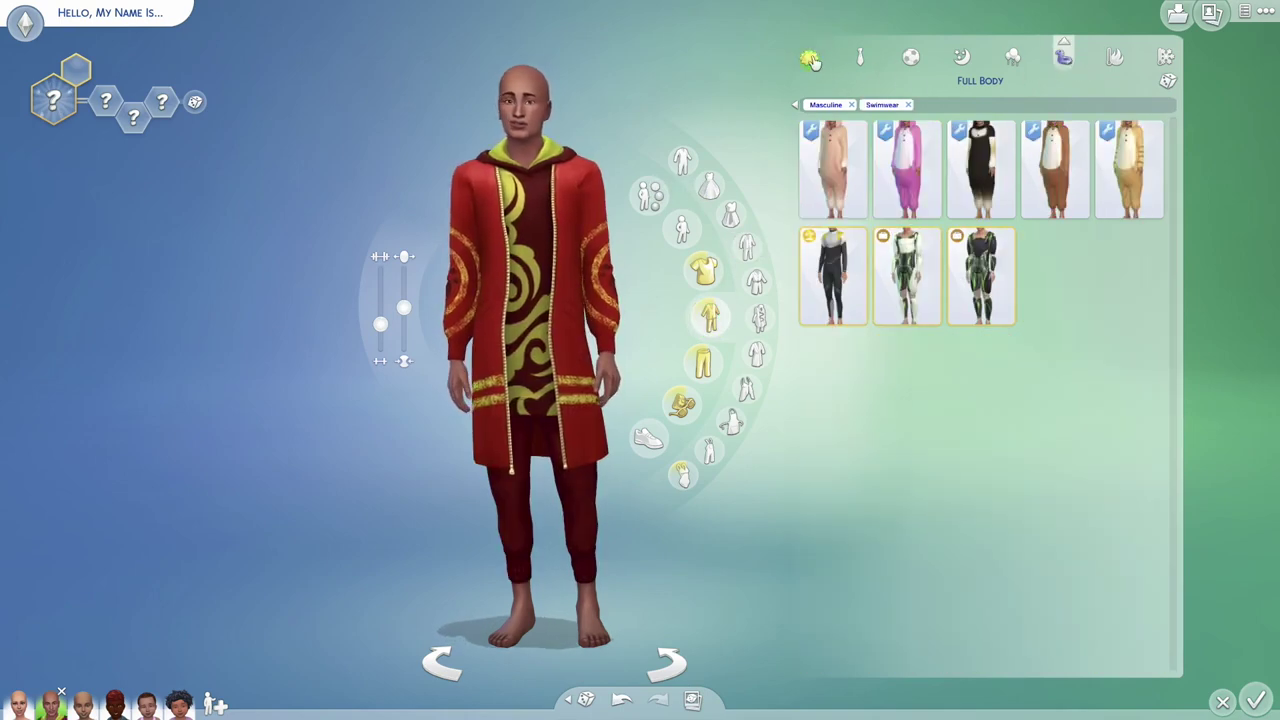
left_click(812, 60)
left_click(714, 260)
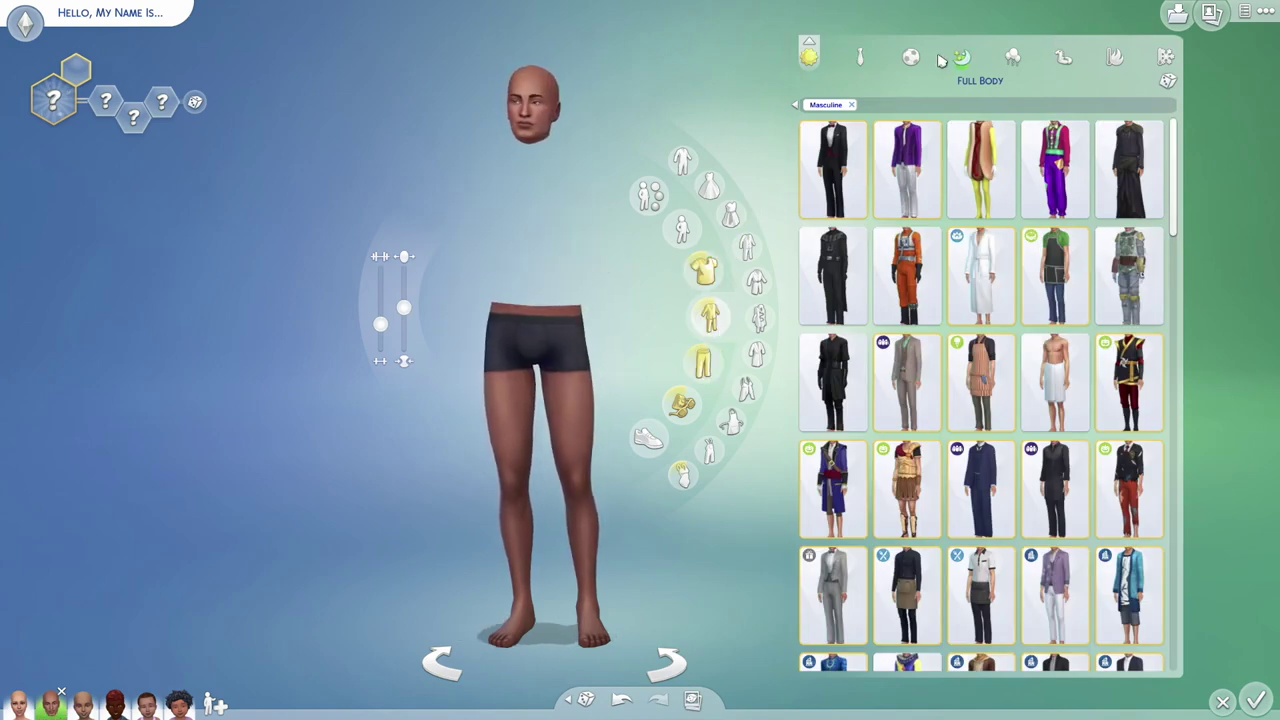
left_click(1063, 60)
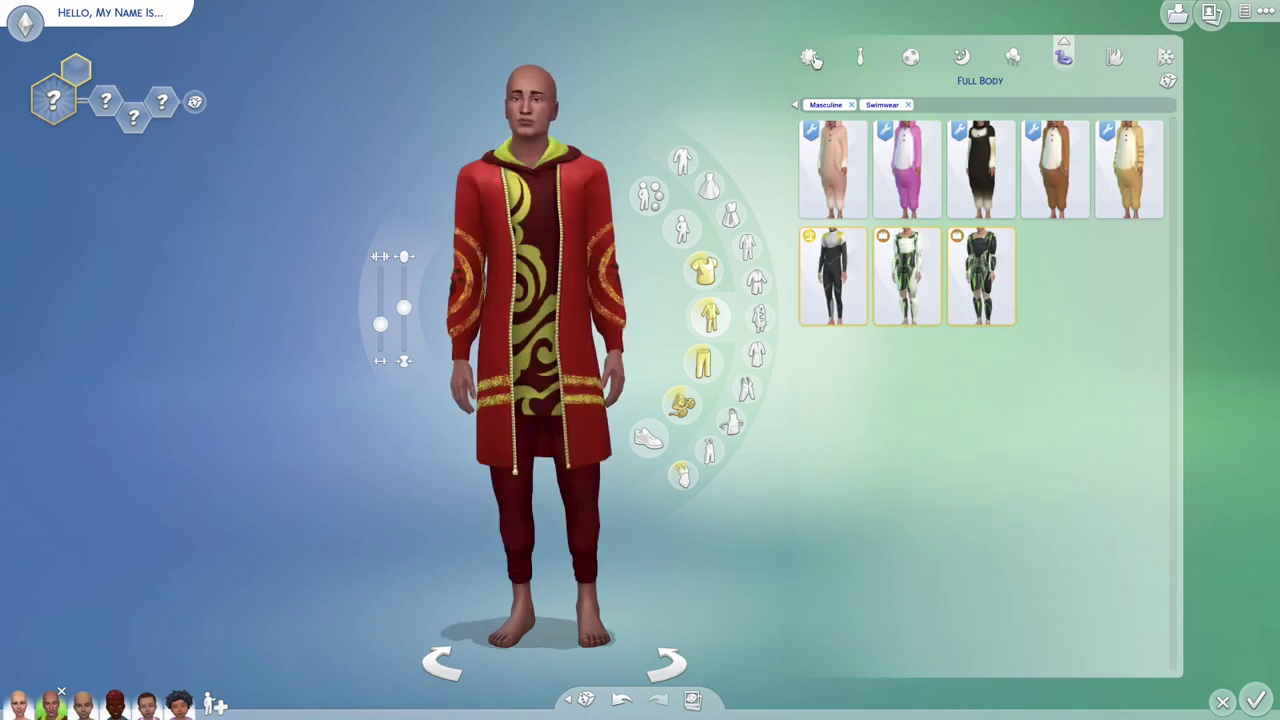
left_click(811, 57)
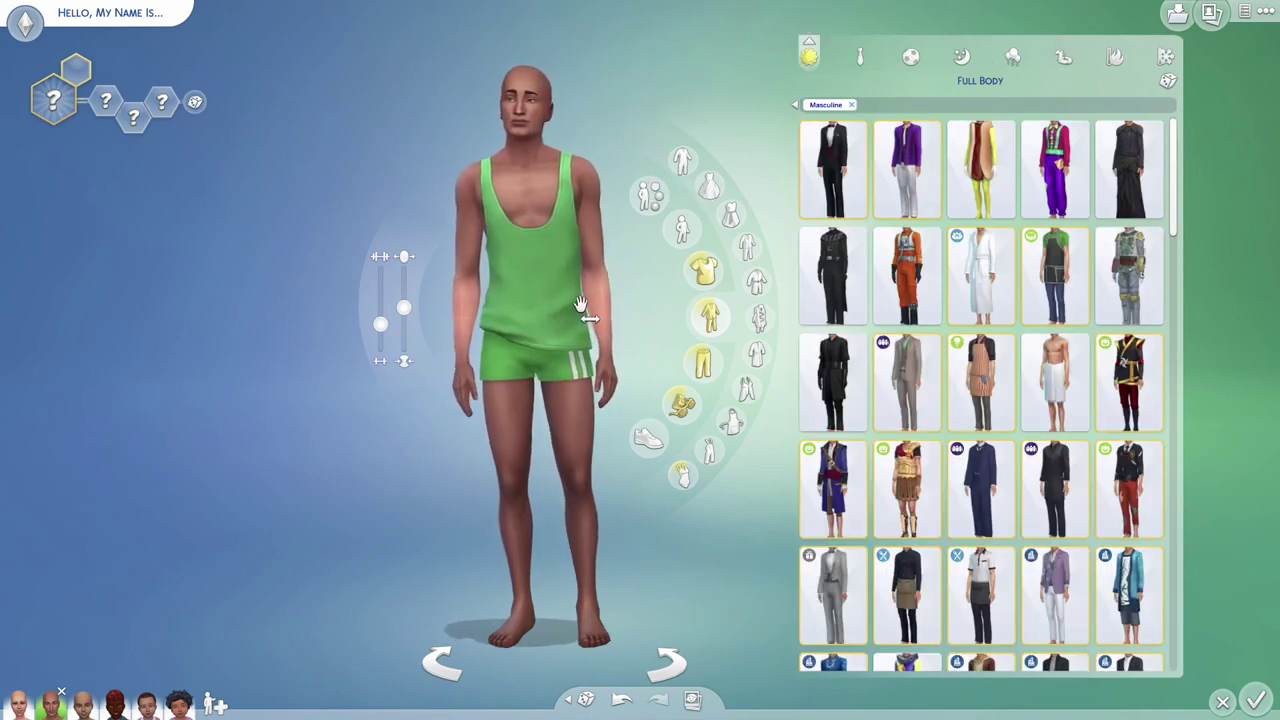
Step: Check the adult male Sim's clothing in the other outfit categories from Formal to Cold Weather, finishing on Swimwear
left_click(859, 58)
left_click(963, 58)
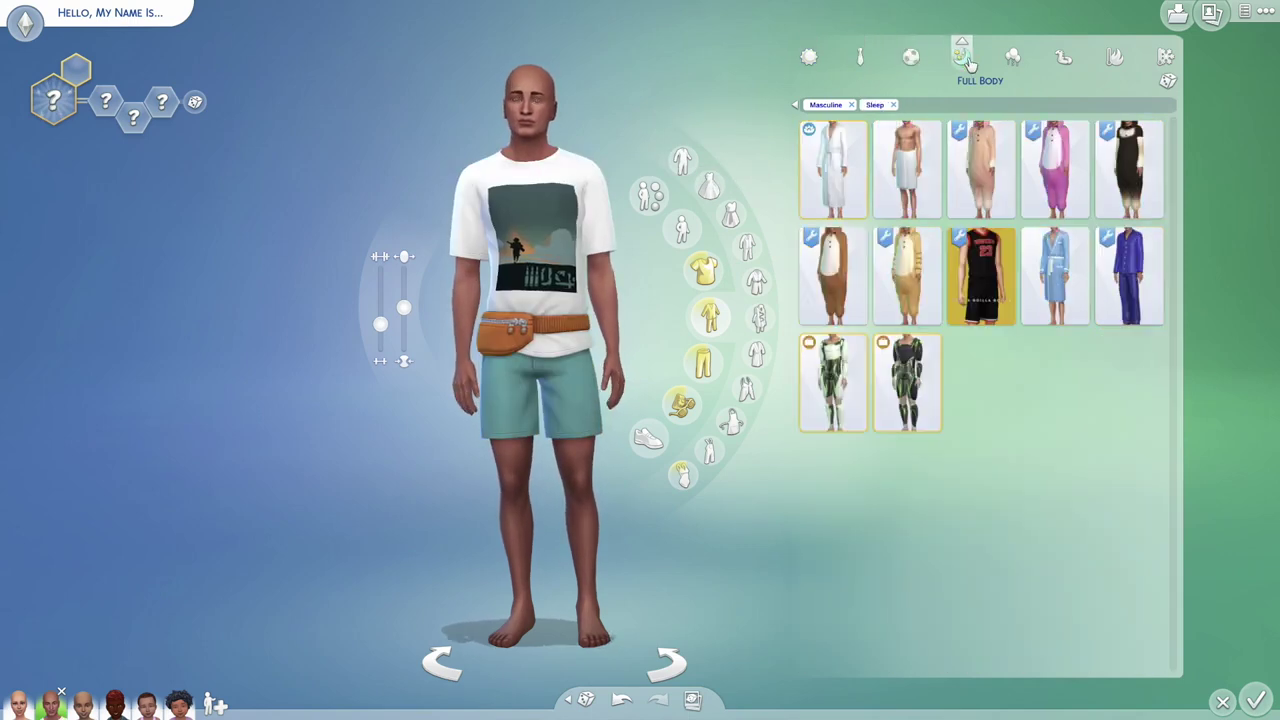
left_click(1011, 58)
left_click(1063, 58)
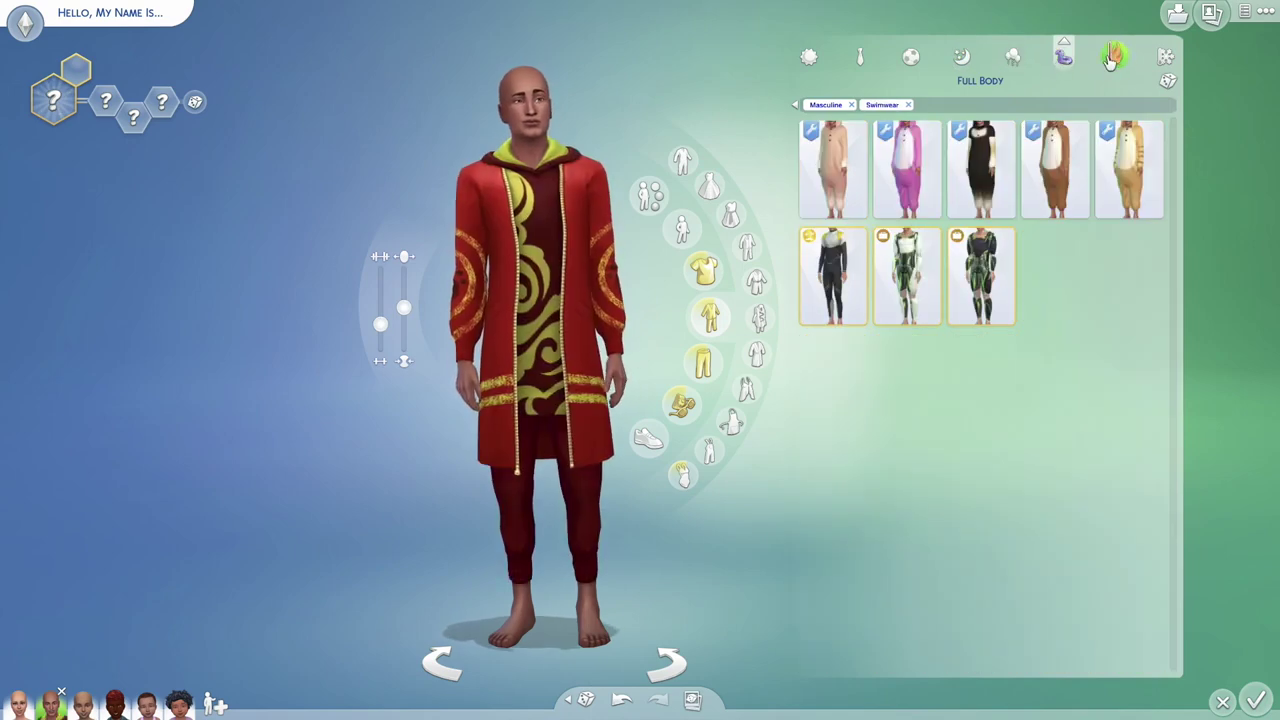
left_click(1114, 56)
left_click(1166, 57)
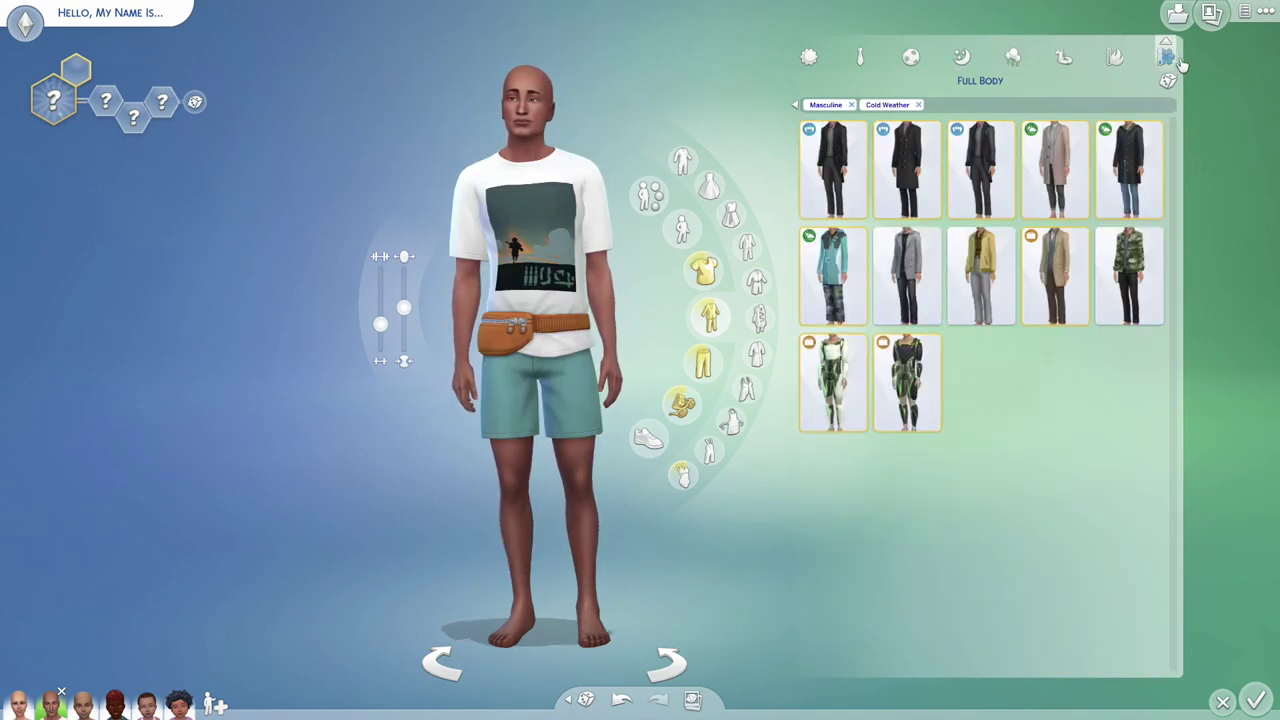
left_click(1065, 59)
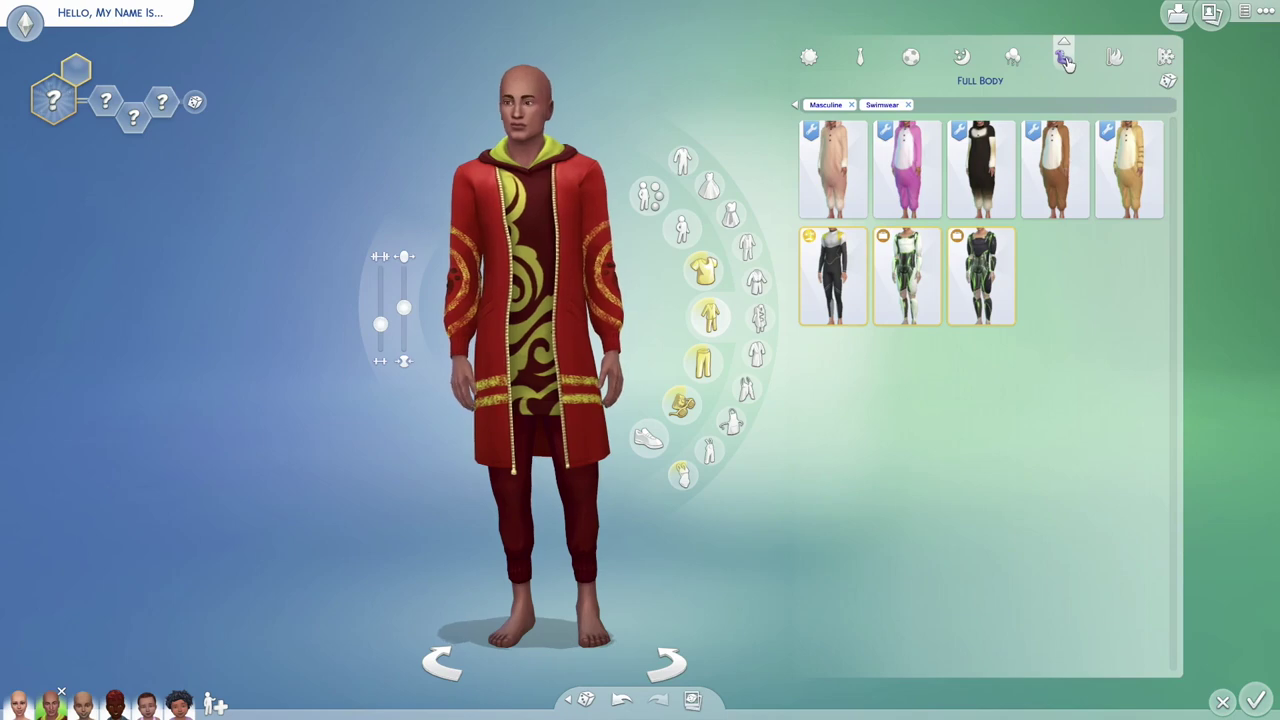
Step: Add a new adult male Sim to the household and show the tops for his Swimwear outfit
mouse_move(215, 702)
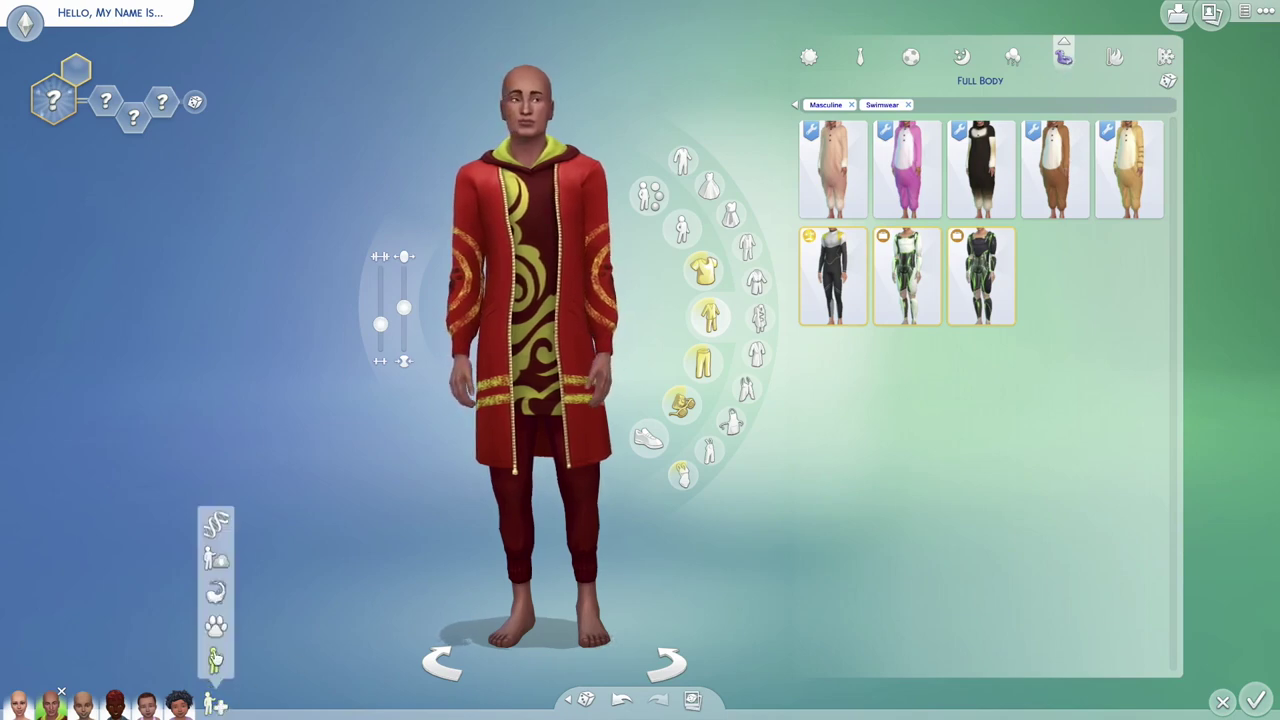
left_click(215, 660)
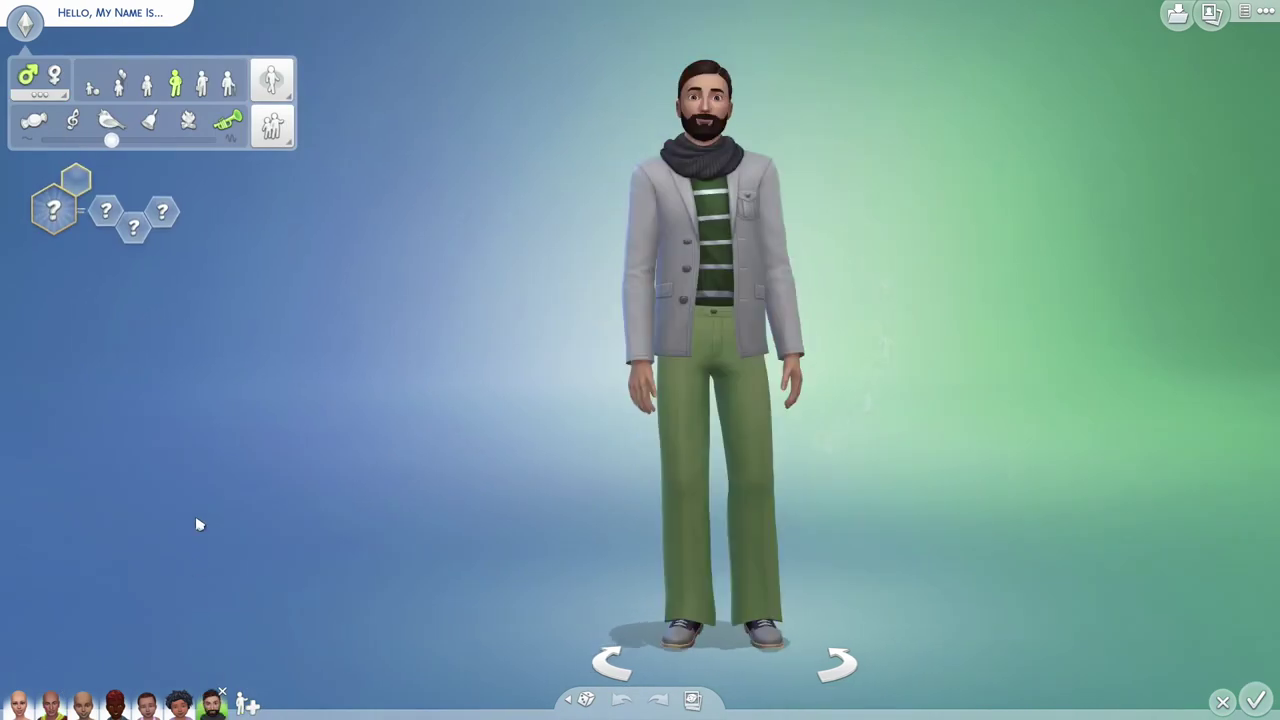
left_click(710, 245)
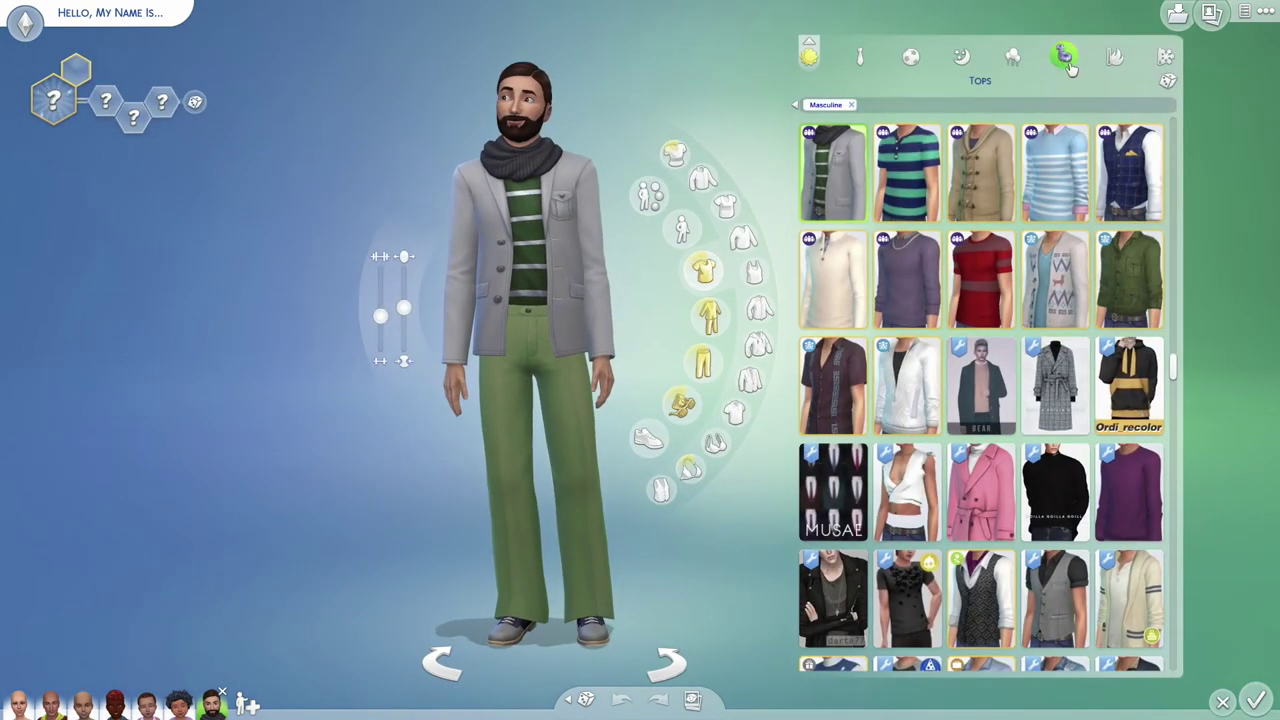
left_click(1066, 60)
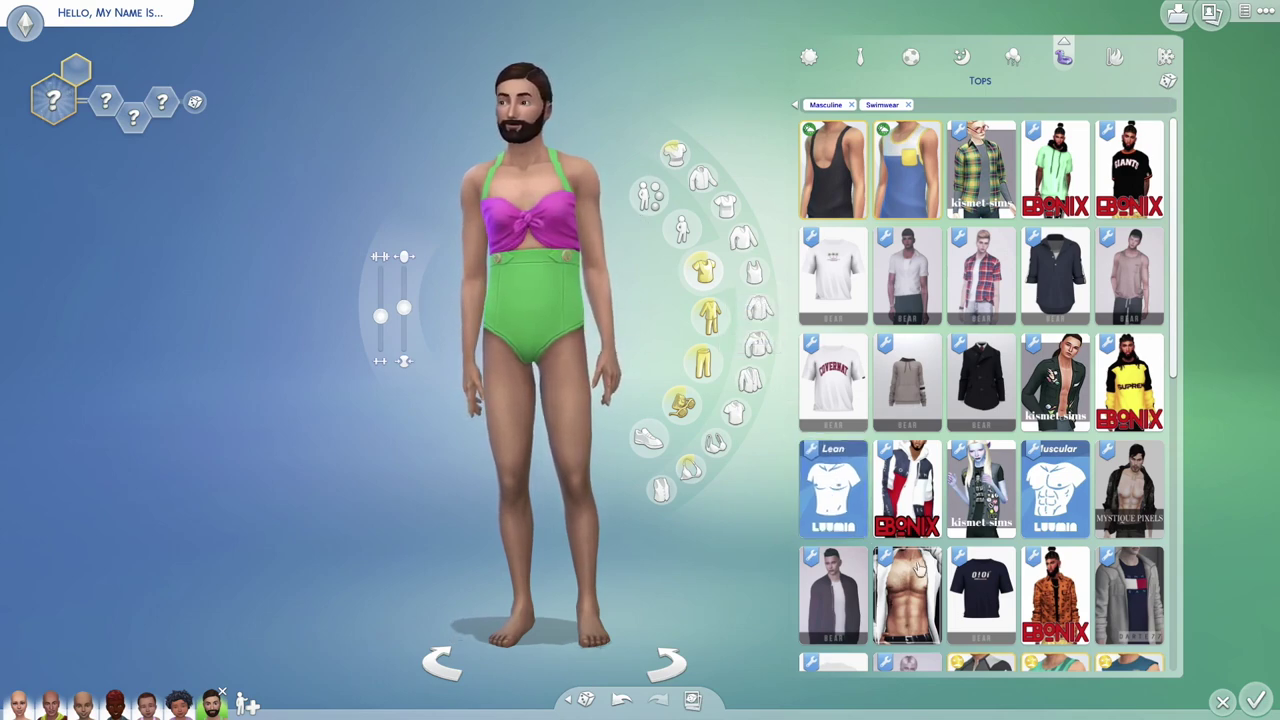
Step: Try the Luumia Lean and Muscular tops on the new Sim's swimwear, remove the top and recheck the outfit after viewing Party
mouse_move(829, 491)
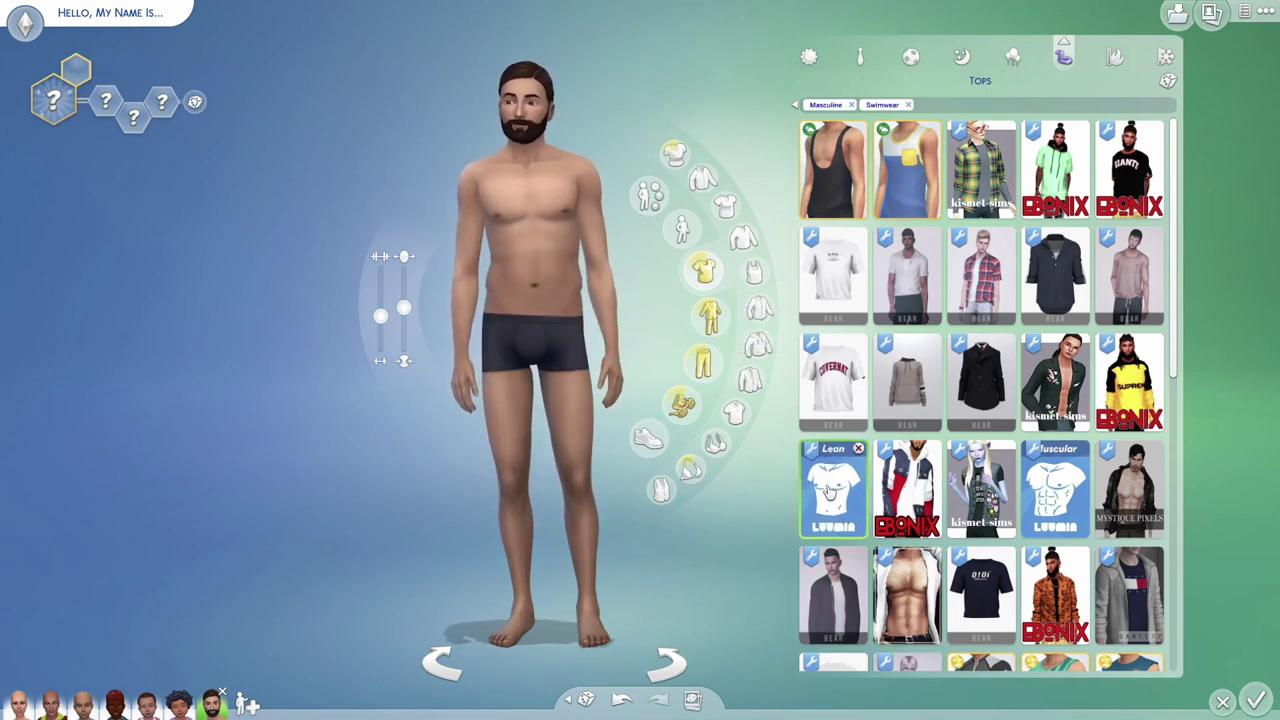
scroll(495, 406, "up", 2)
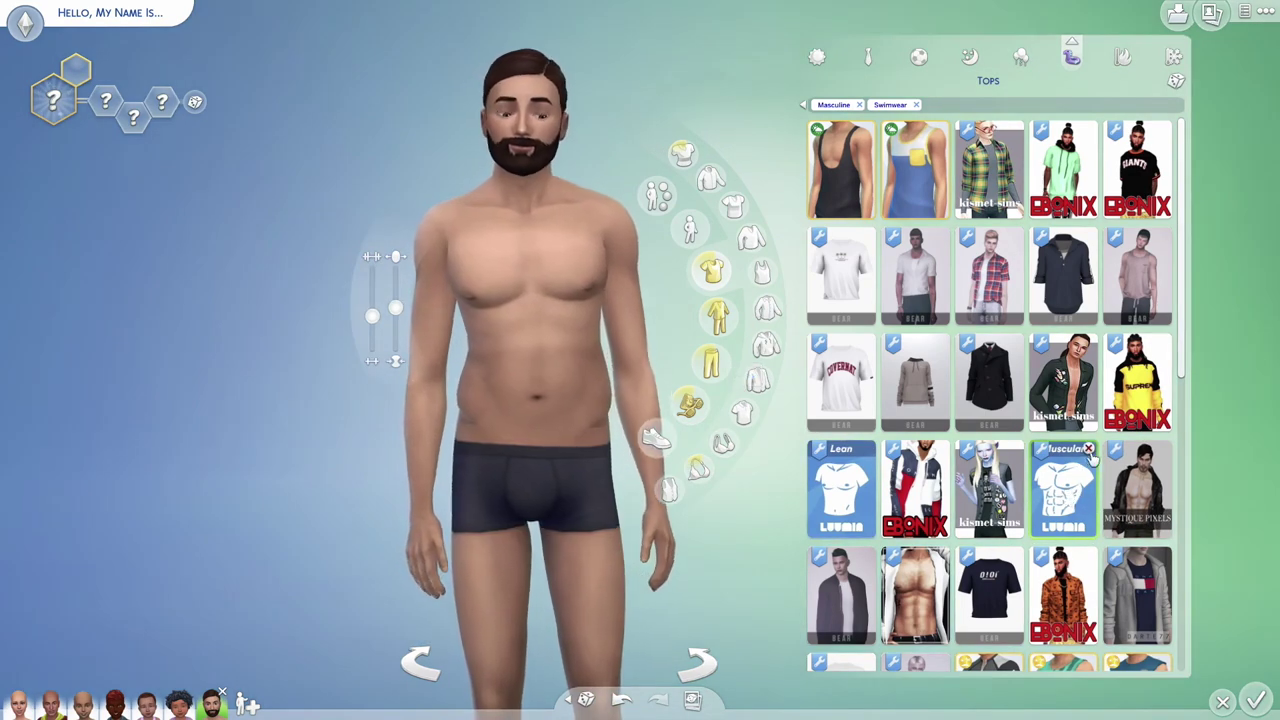
left_click(1087, 456)
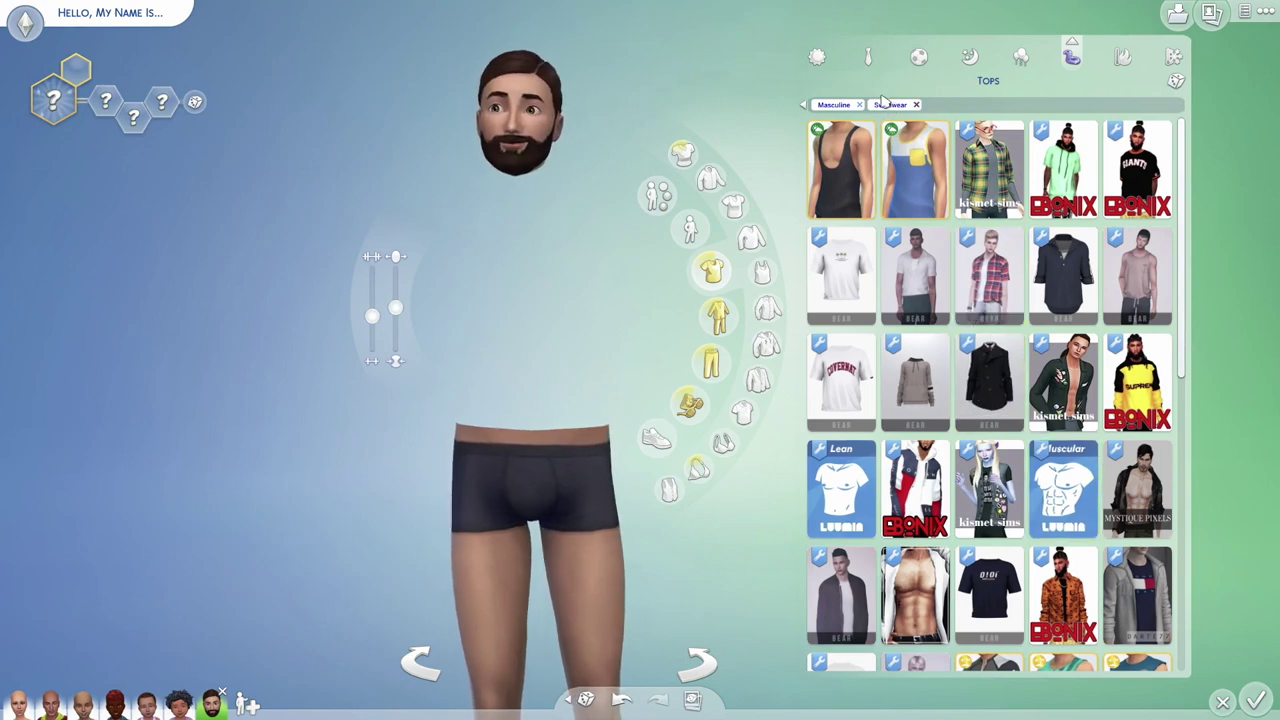
left_click(1020, 55)
left_click(1071, 58)
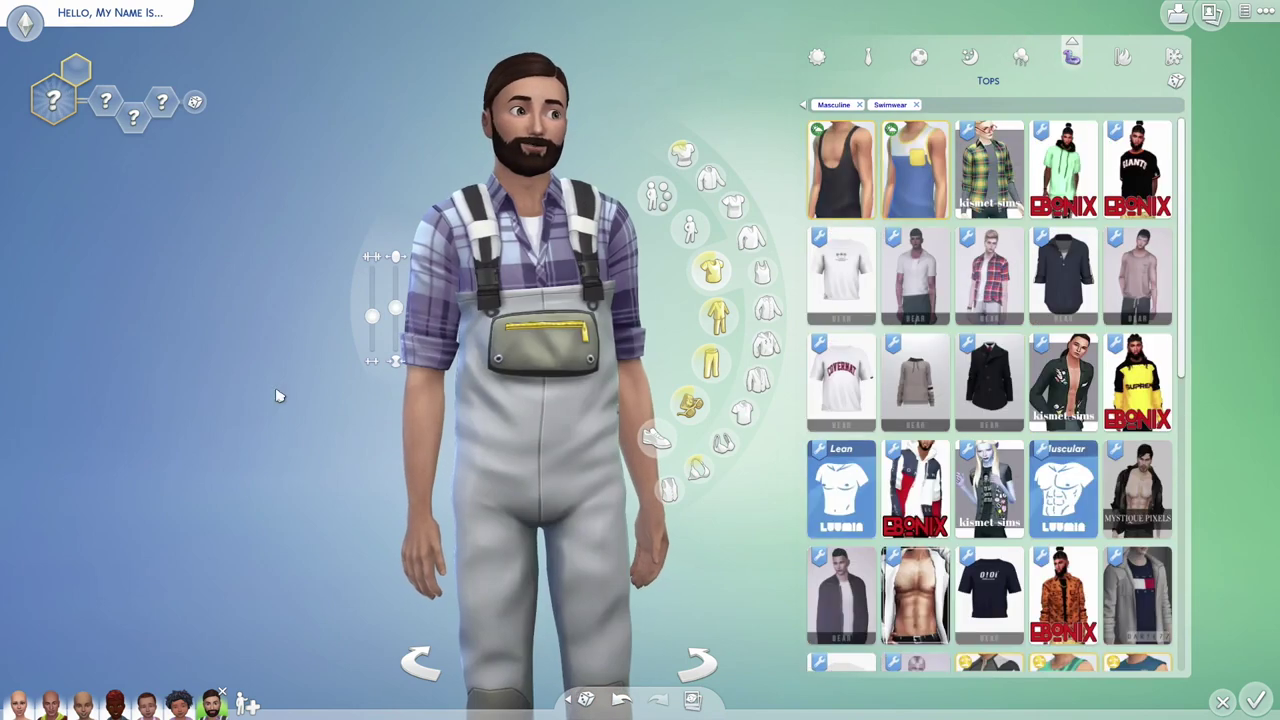
Step: Delete the new bearded Sim from the household
scroll(409, 437, "down", 2)
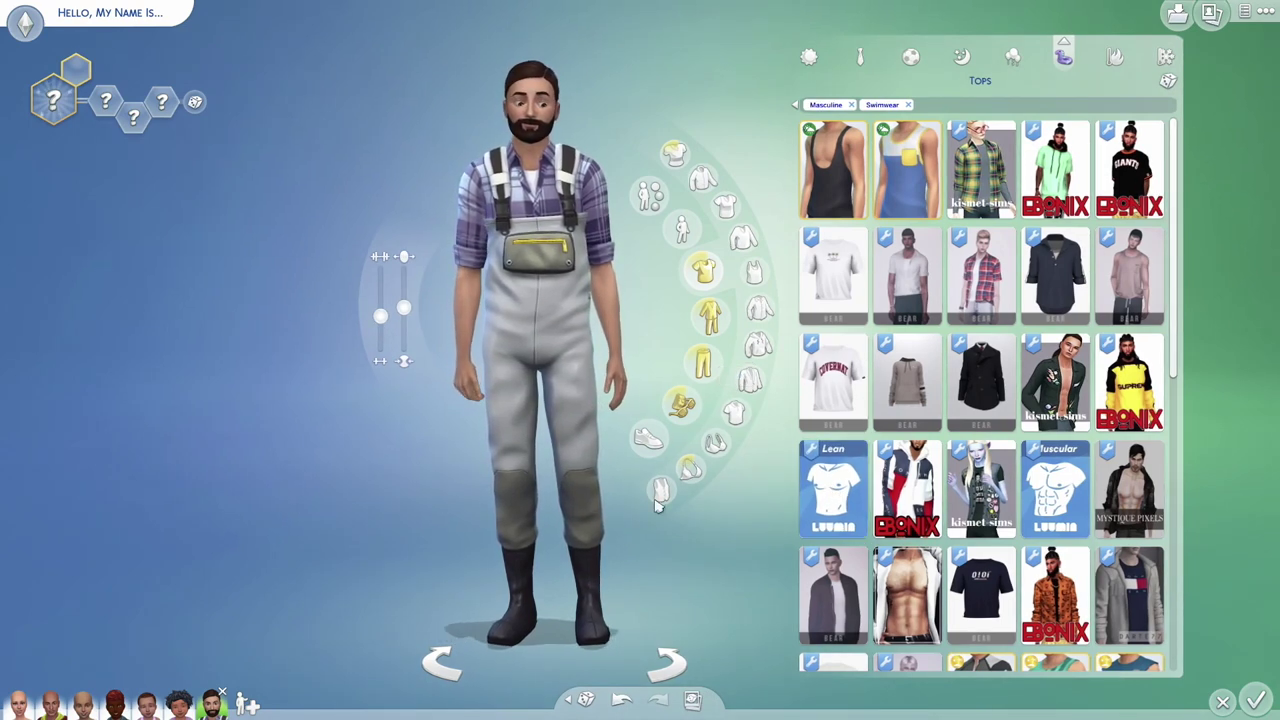
left_click(222, 693)
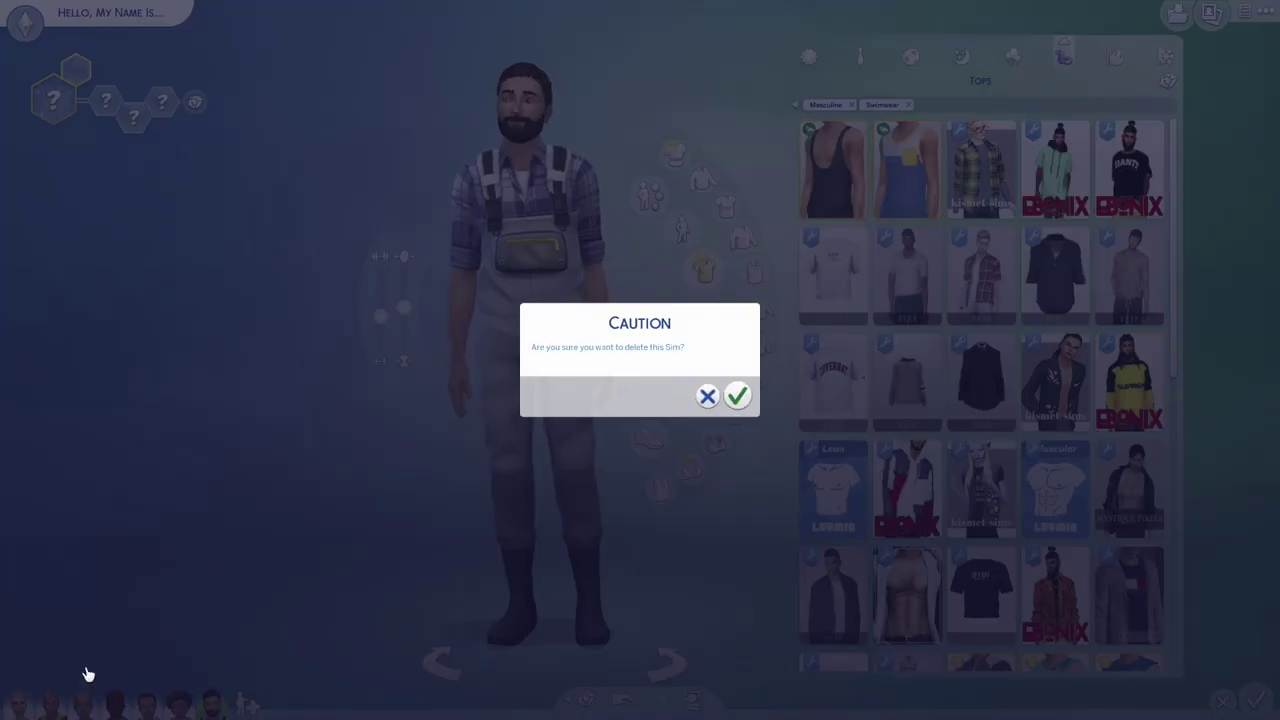
key("Return")
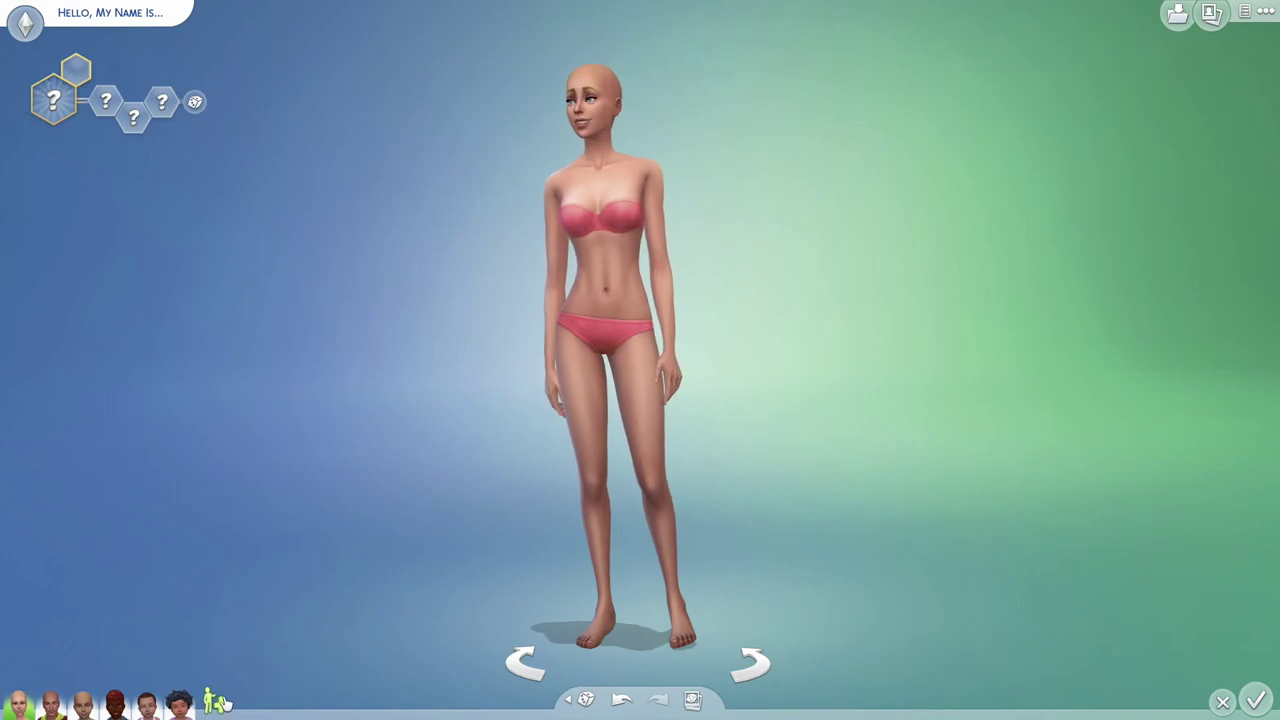
Step: Open the bald female Sim's skin details and apply the realism face overlay
mouse_move(18, 710)
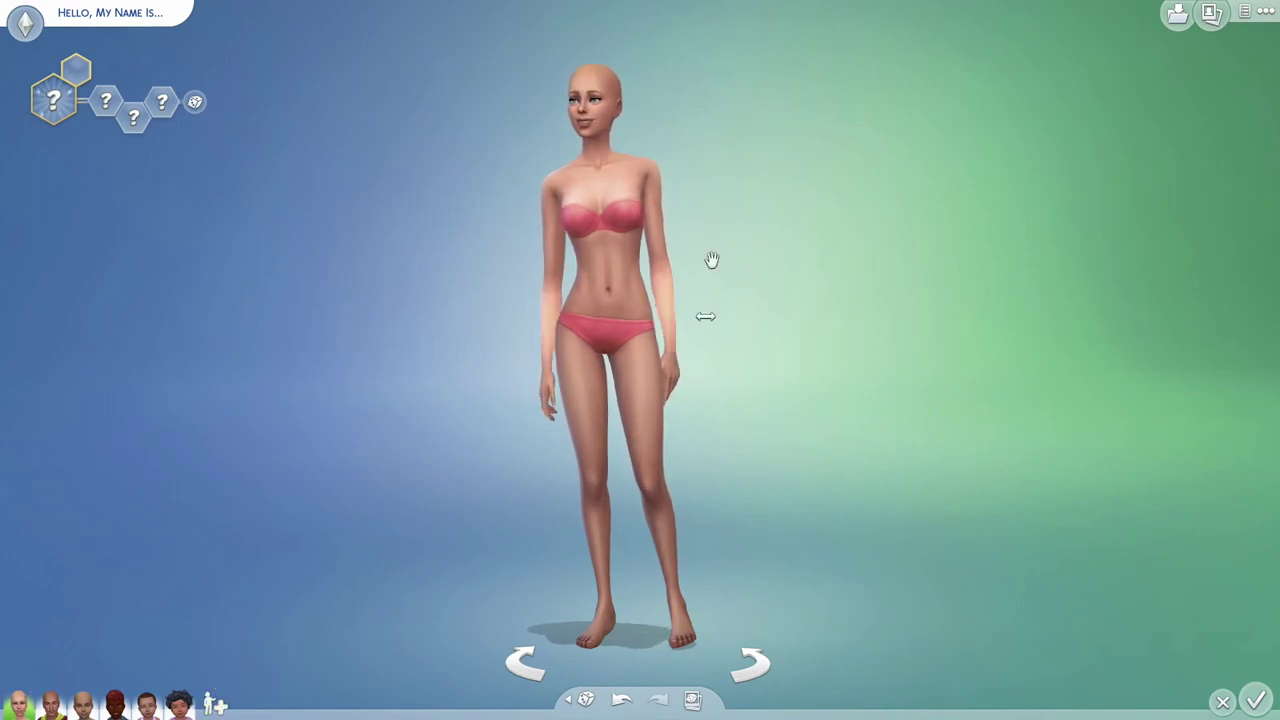
left_click(600, 96)
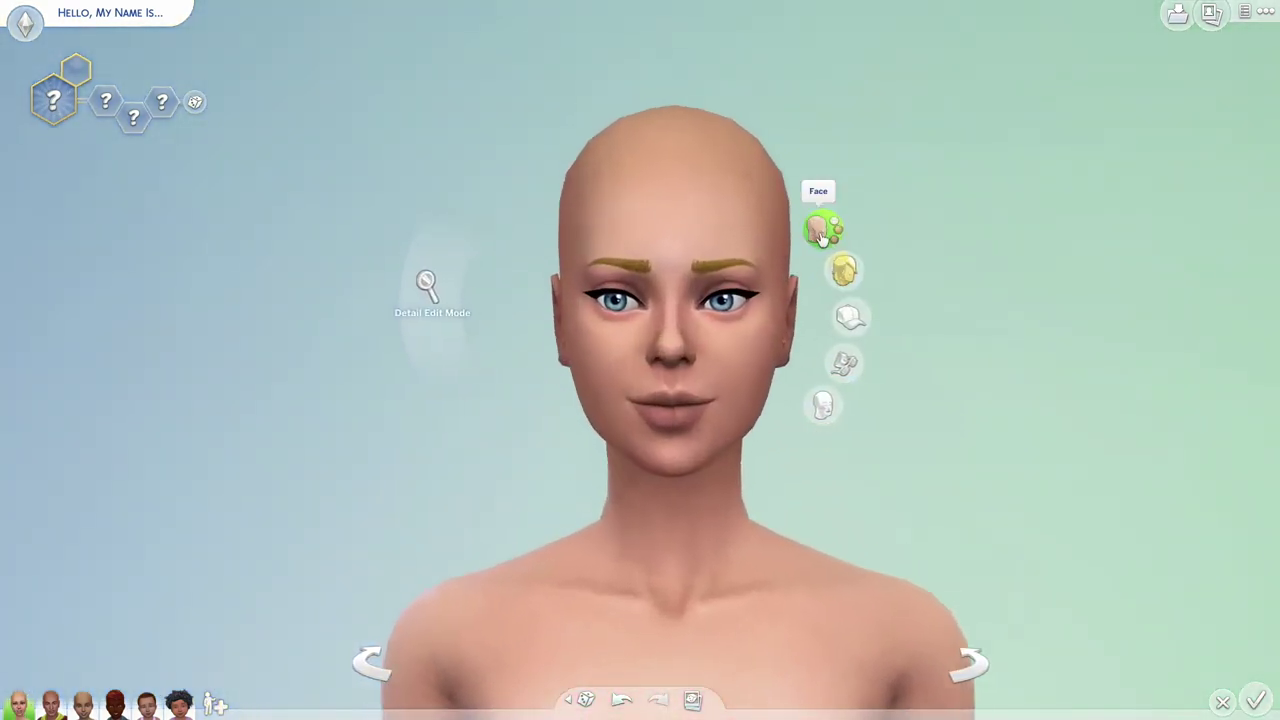
left_click(829, 238)
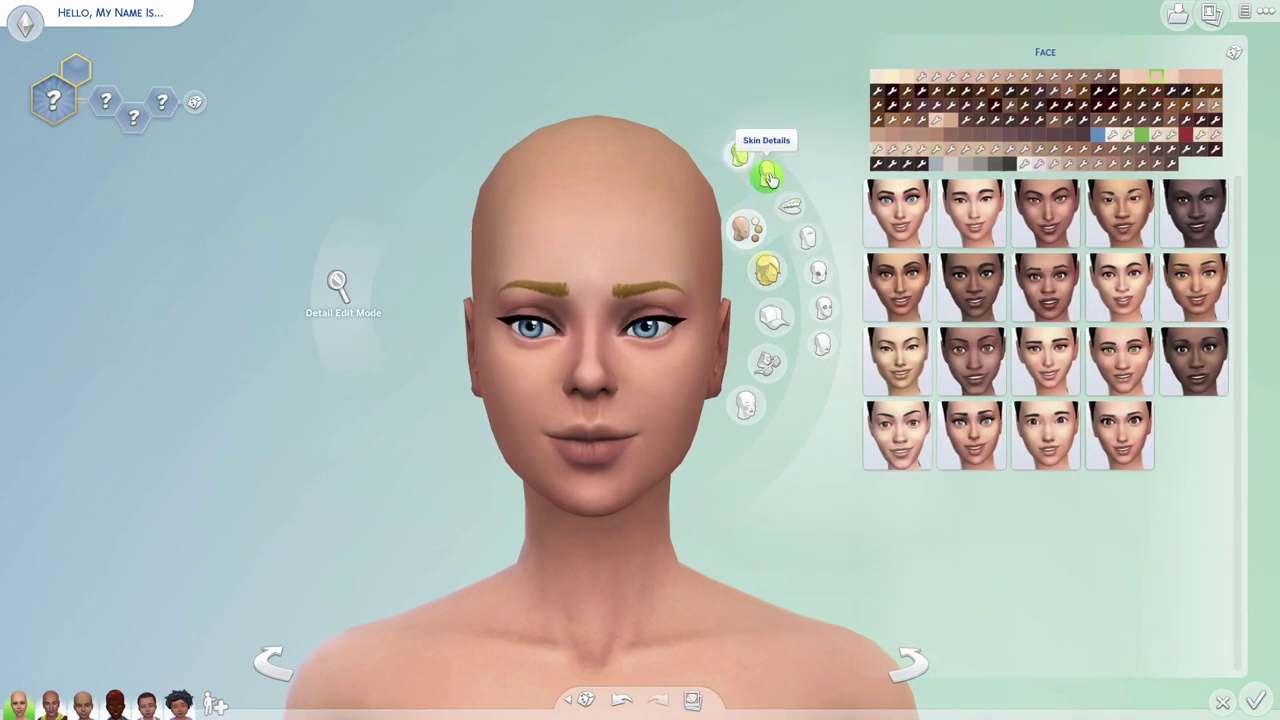
left_click(766, 178)
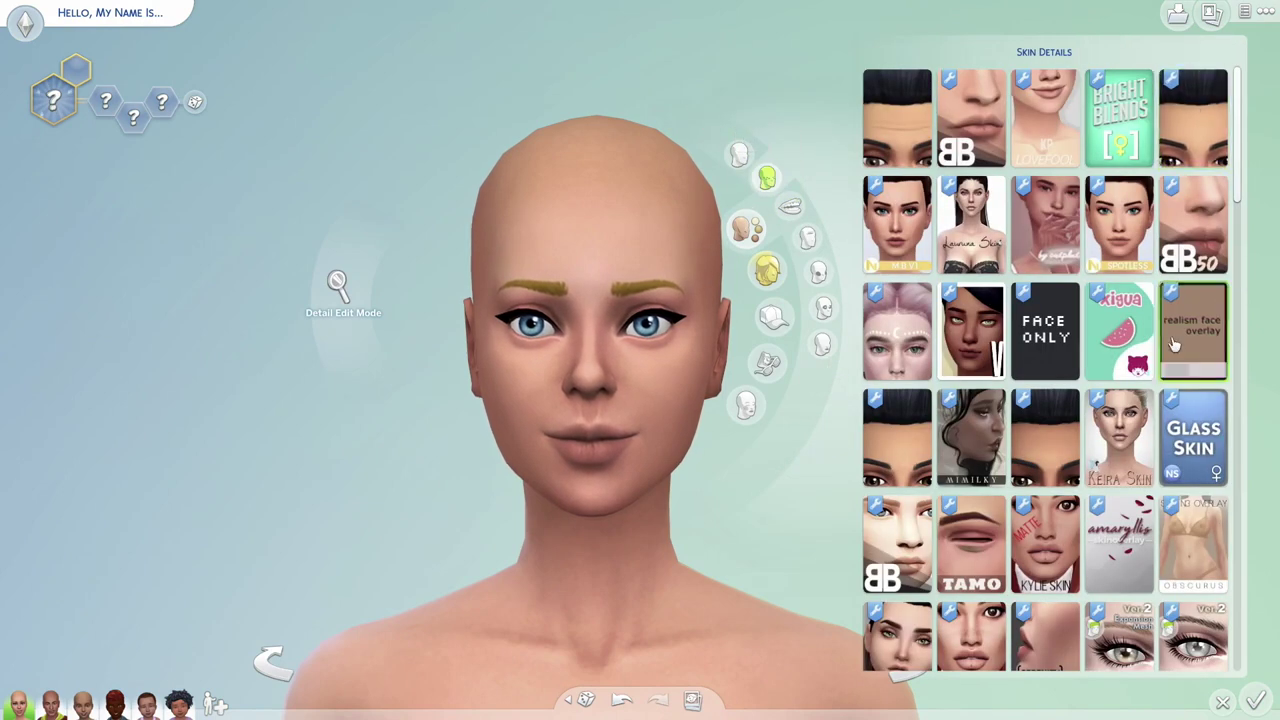
scroll(1165, 515, "down", 5)
scroll(1163, 515, "down", 1)
left_click(1193, 113)
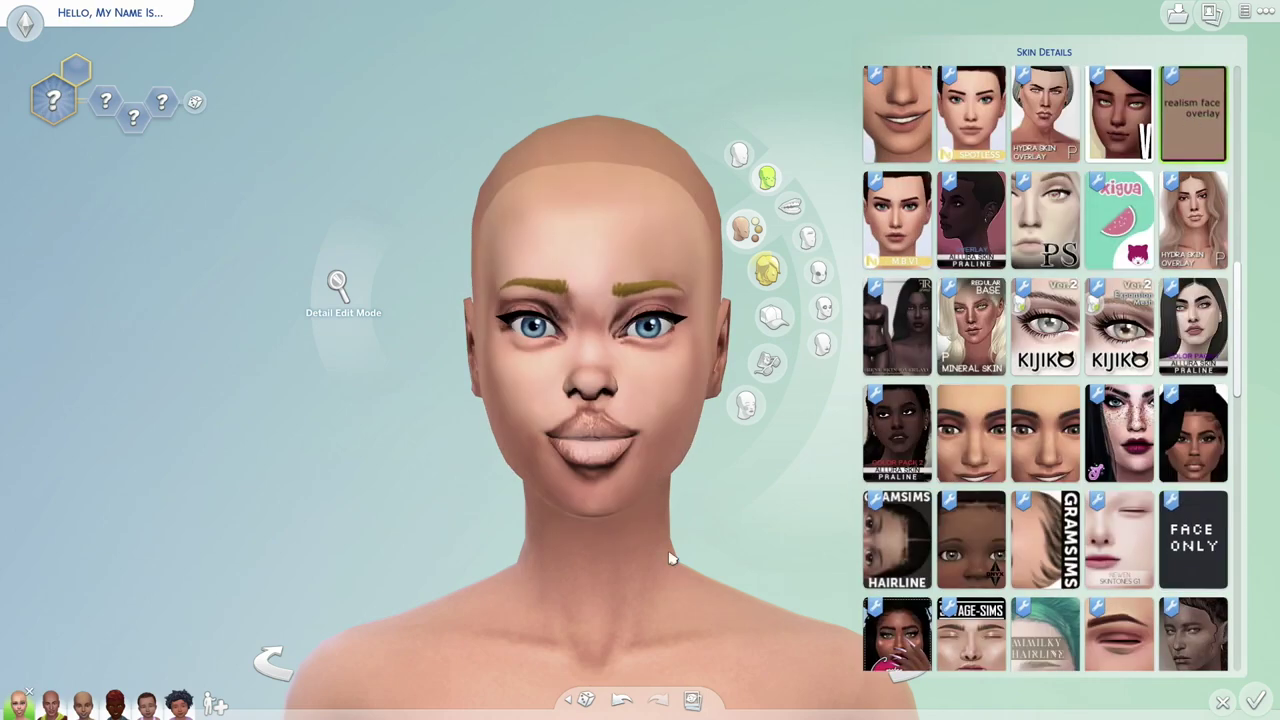
Step: Examine the realism face overlay on the Sim's body and face, then return to her skin details
scroll(313, 500, "down", 3)
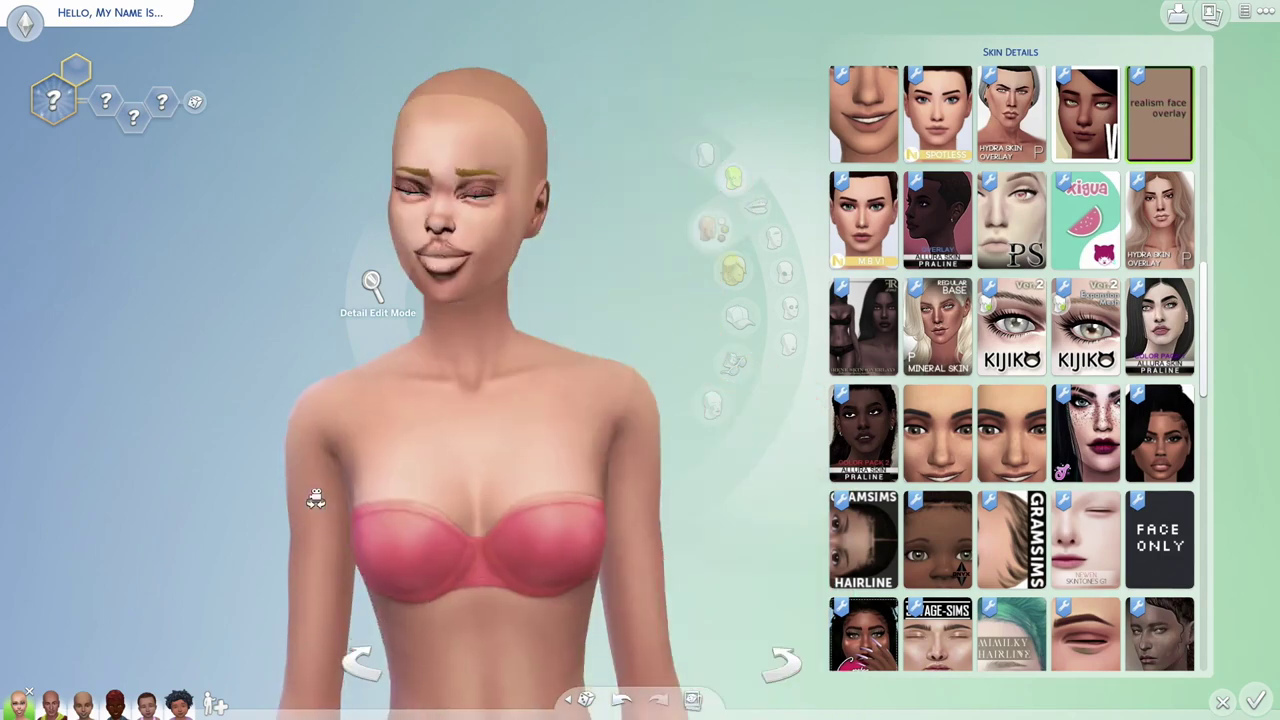
left_click(514, 463)
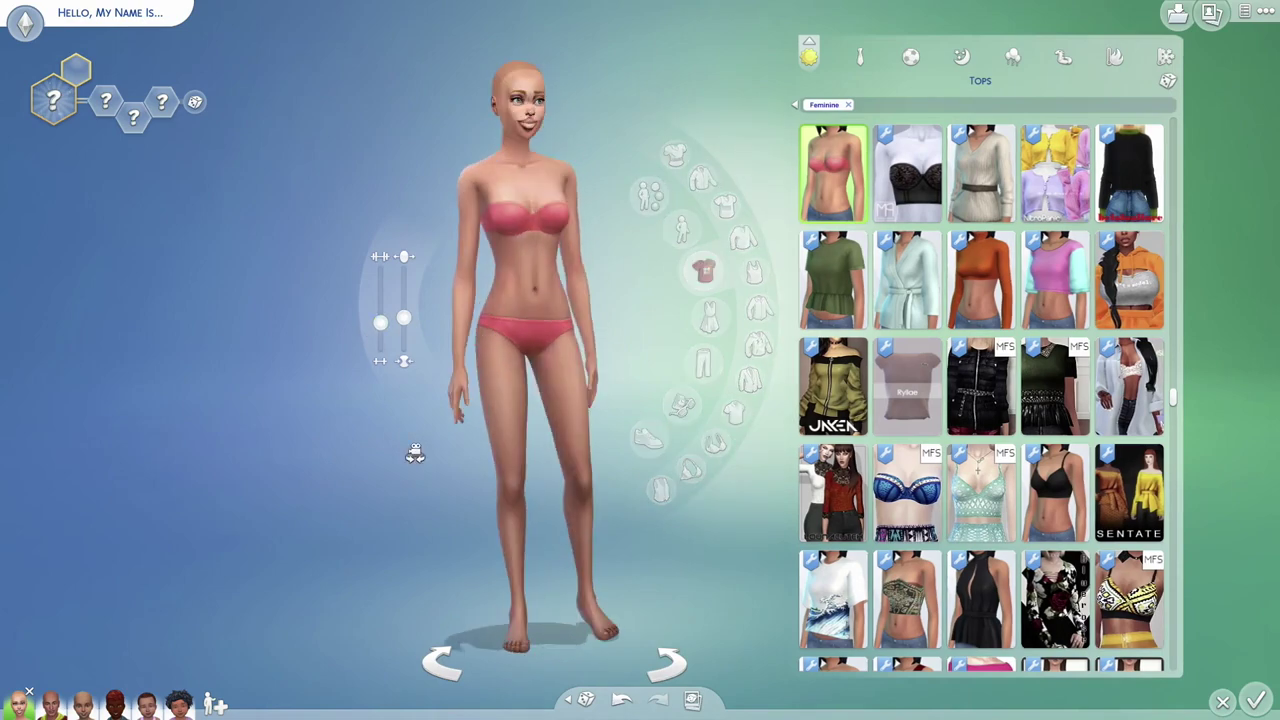
scroll(435, 368, "up", 2)
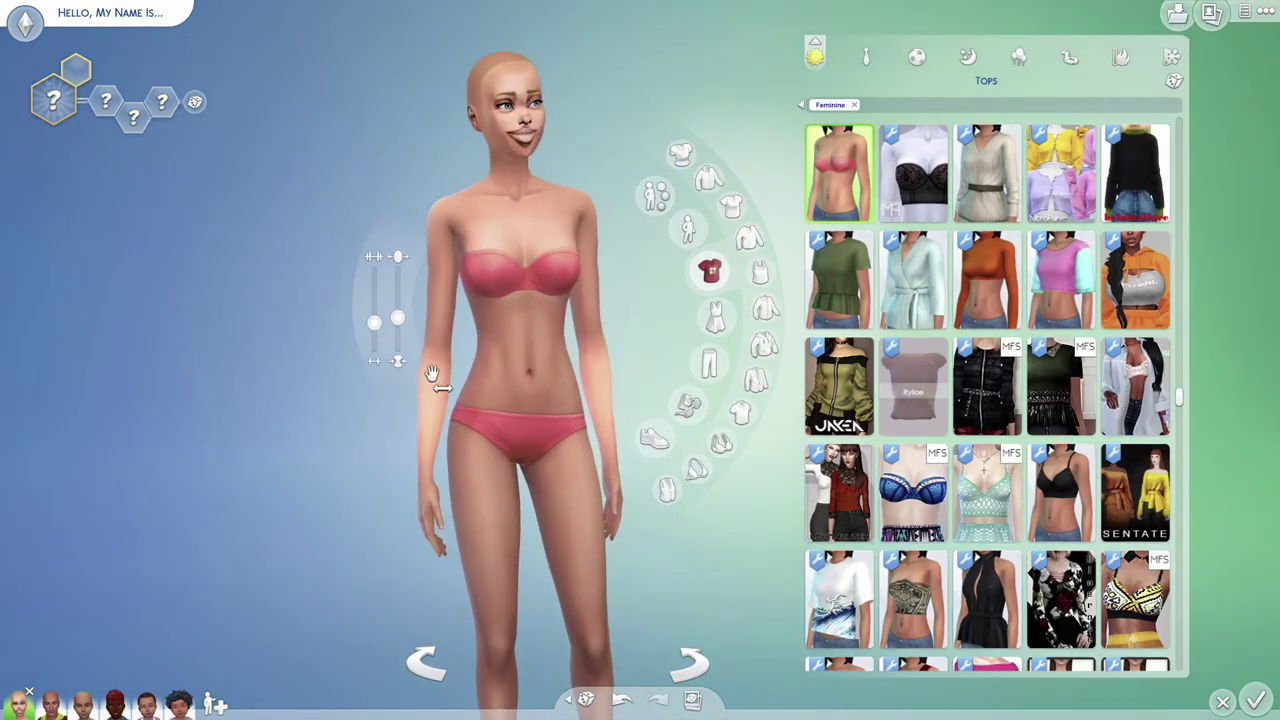
scroll(435, 374, "up", 2)
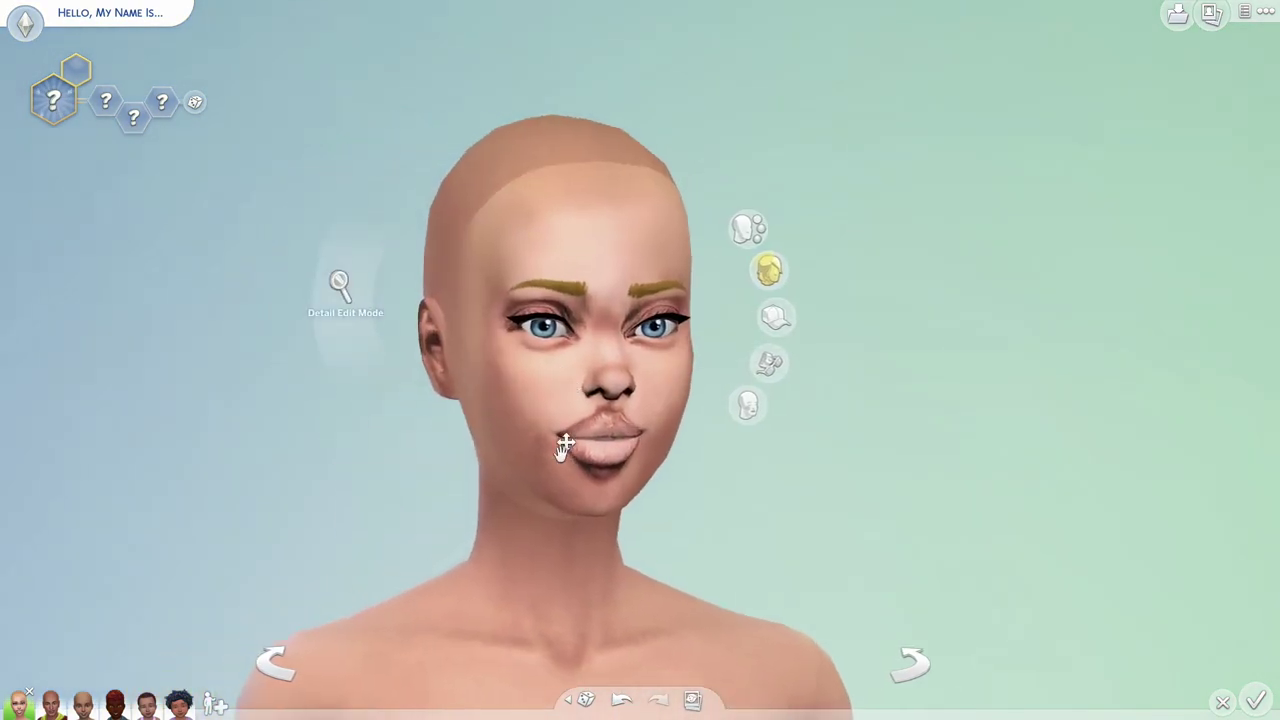
left_click(557, 410)
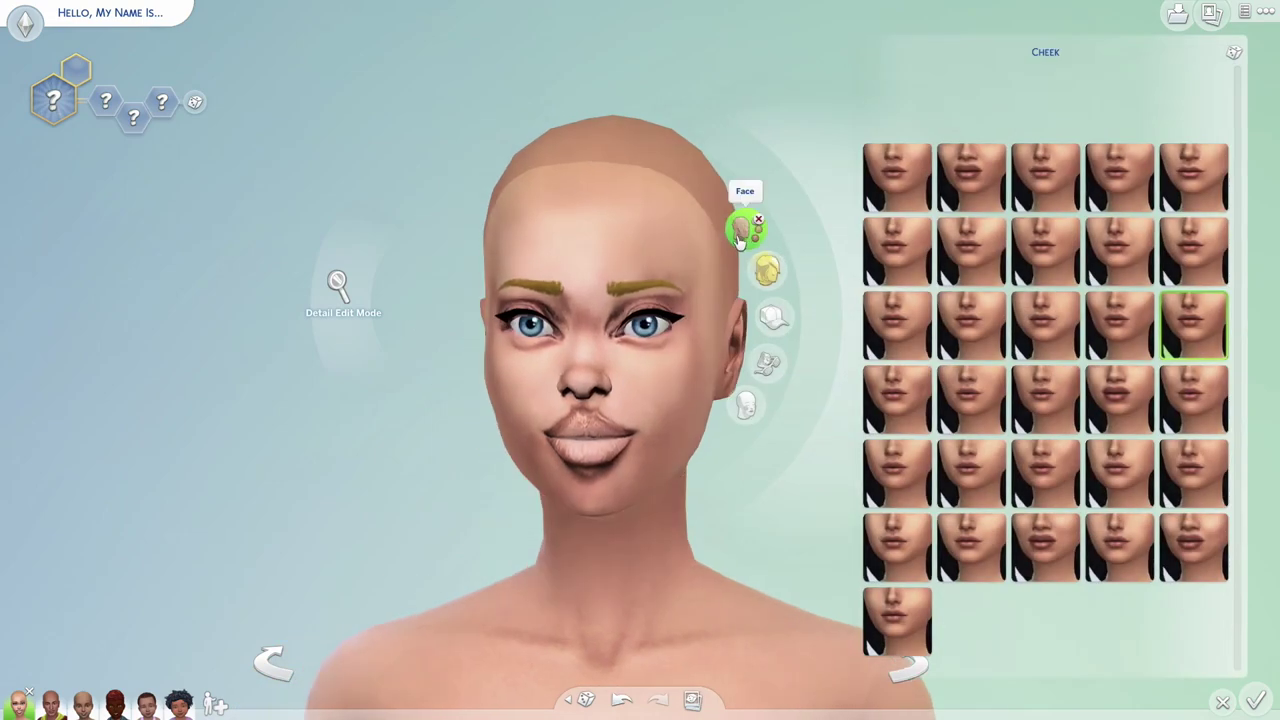
left_click(745, 228)
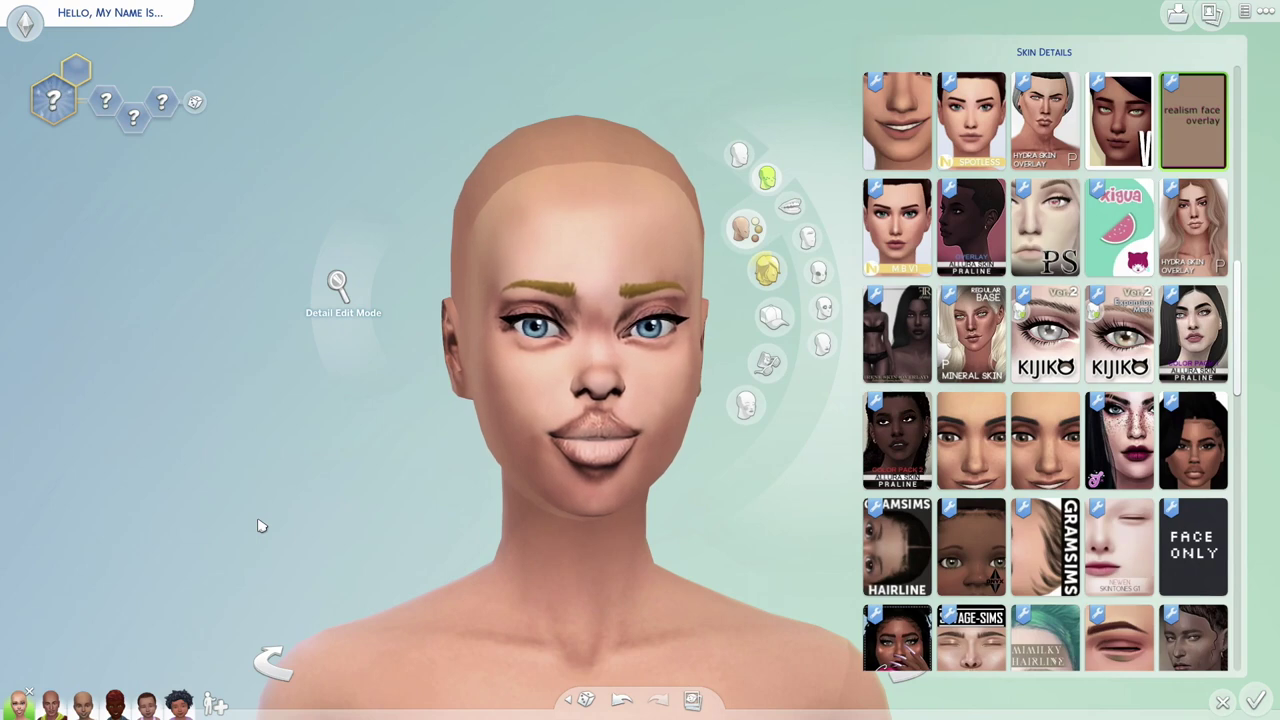
Step: Capture a screenshot of the Sim's face with the realism overlay and dismiss the notification
key("c")
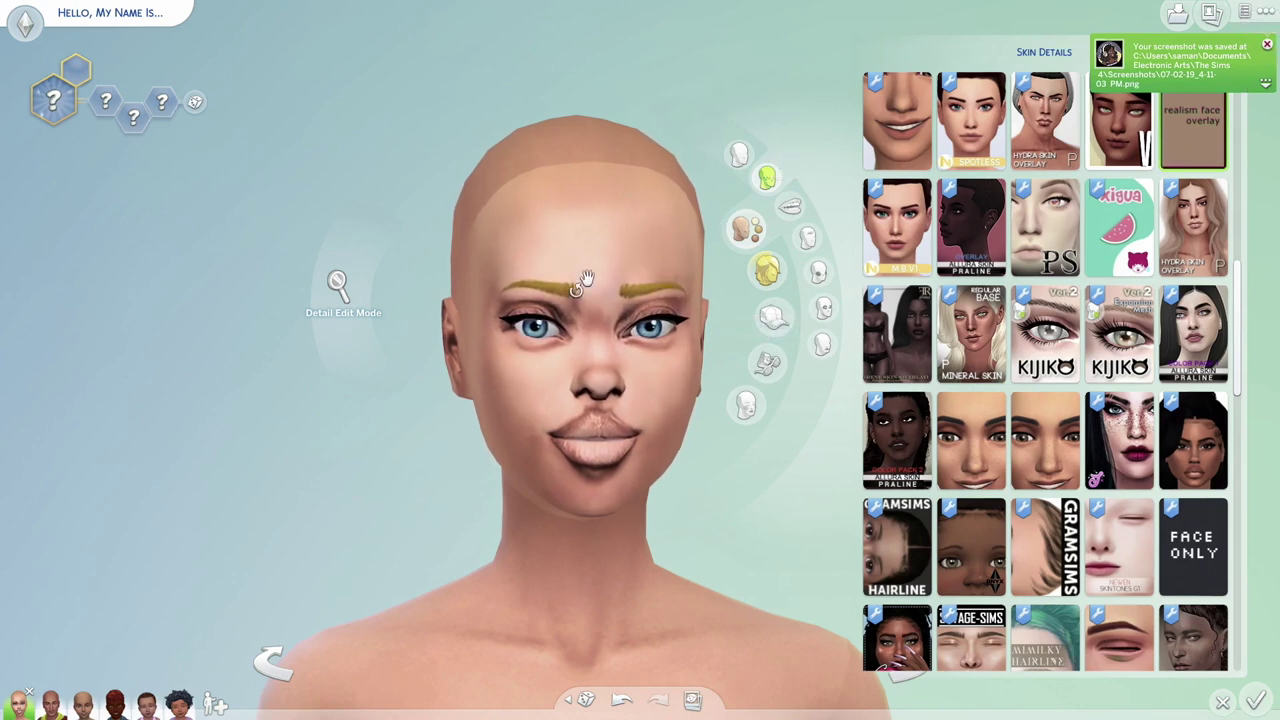
left_click(1268, 47)
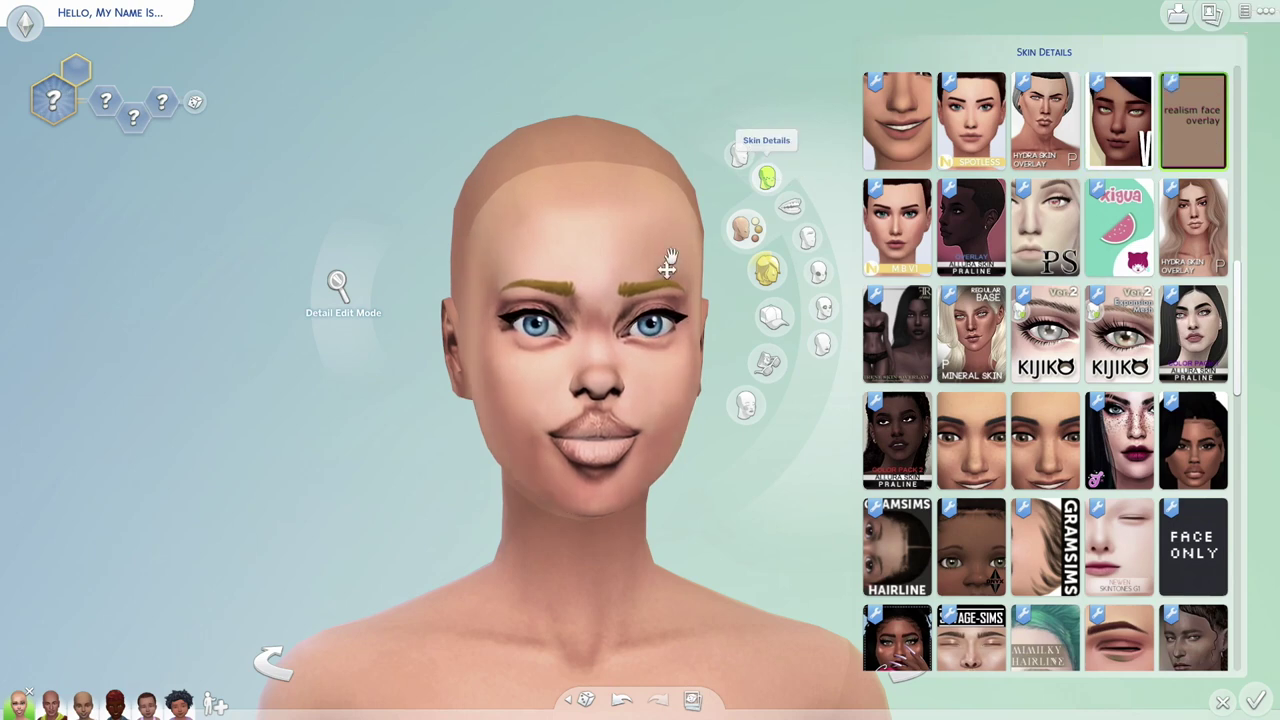
Step: Try the dark full-body skin detail on the Sim, then reapply the realism face overlay for comparison
left_click(894, 318)
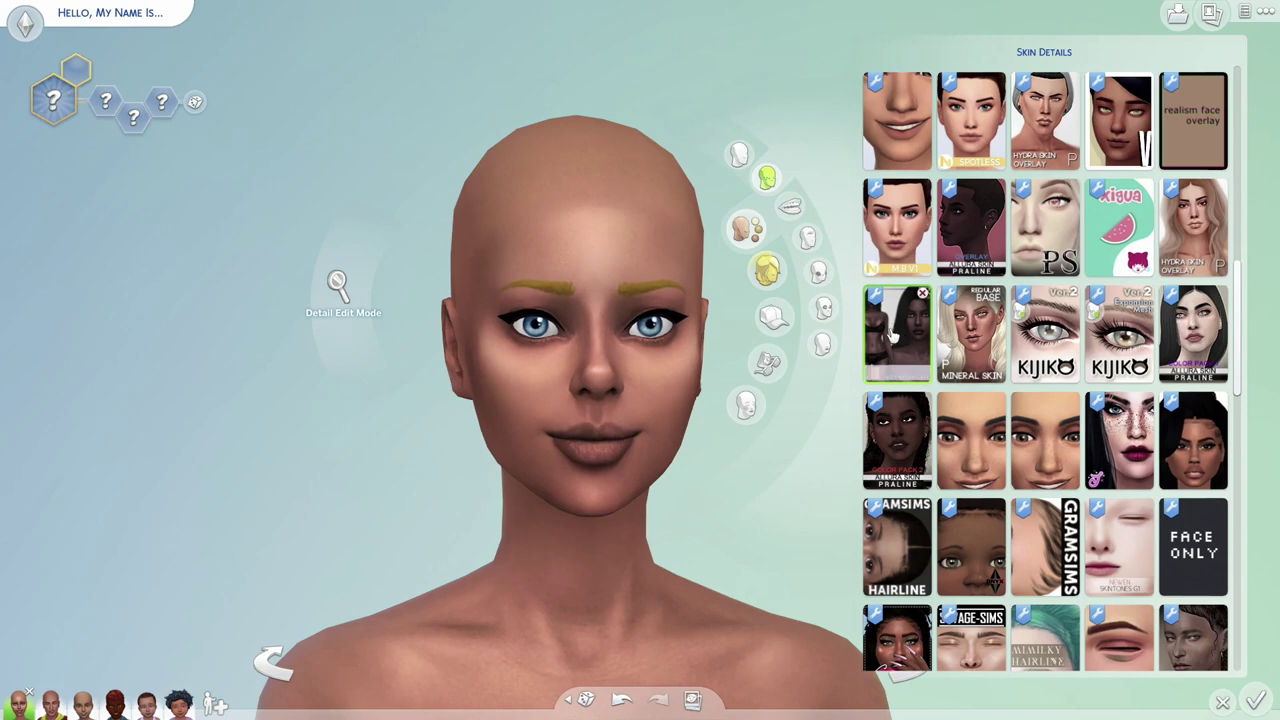
left_click(1195, 145)
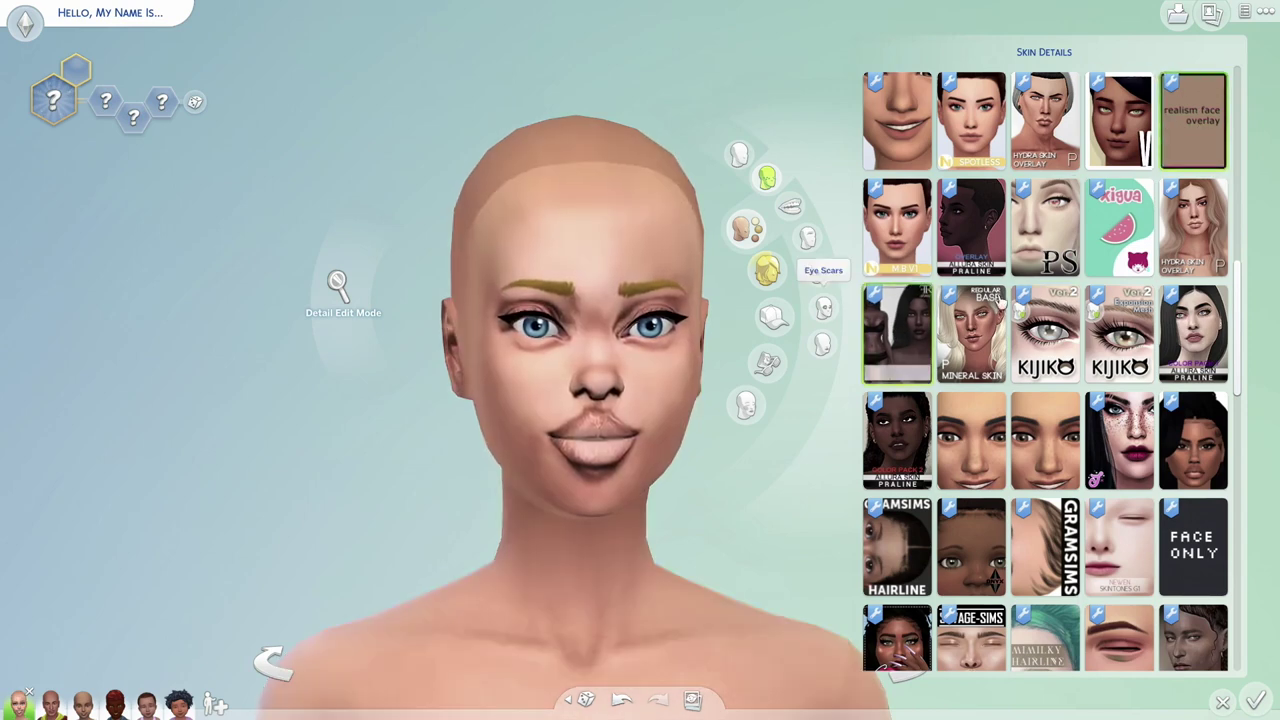
Step: Apply the custom skin overlay next to Eyebag Tifa in its seventh, dark brown swatch and inspect the head from the side
scroll(1040, 420, "down", 5)
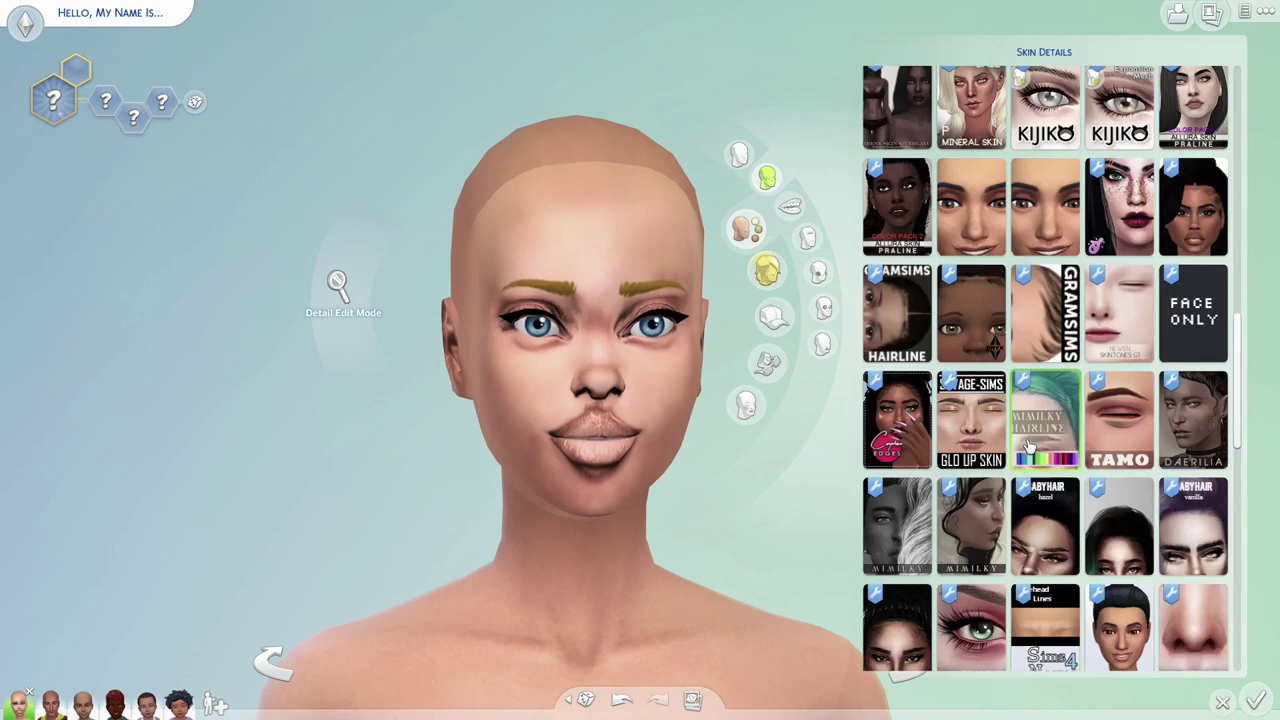
scroll(1030, 445, "down", 10)
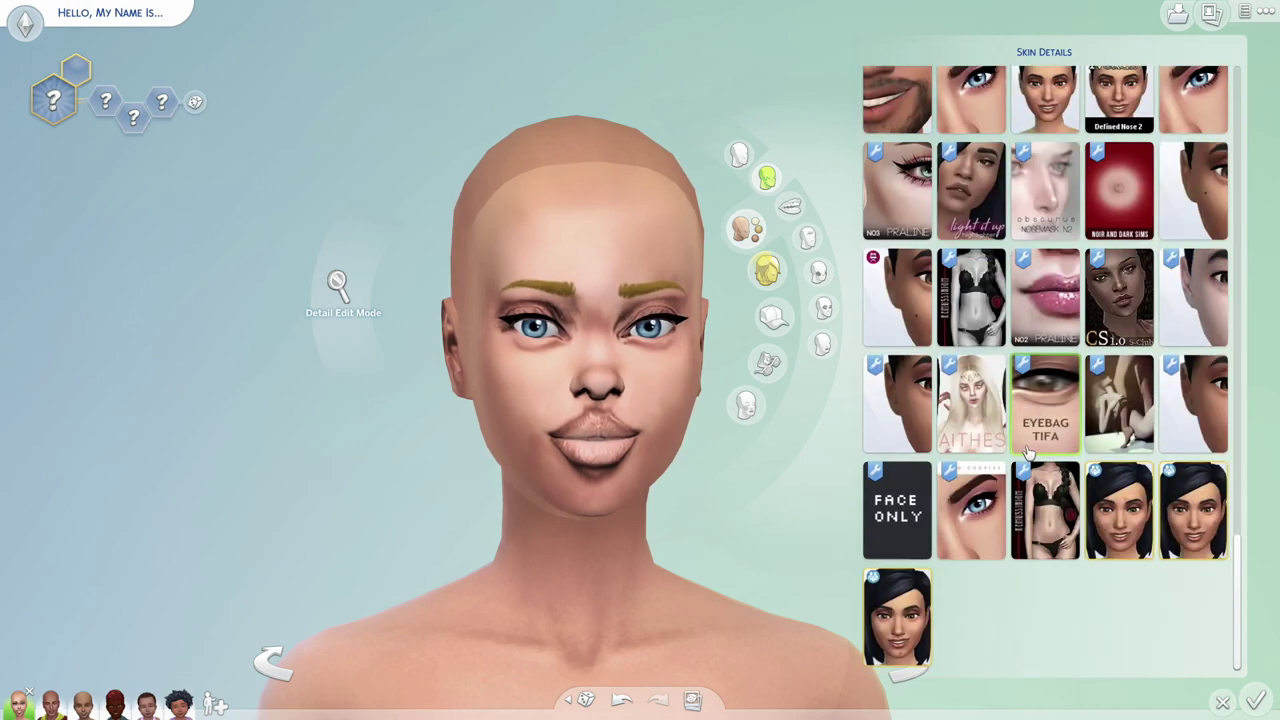
left_click(996, 405)
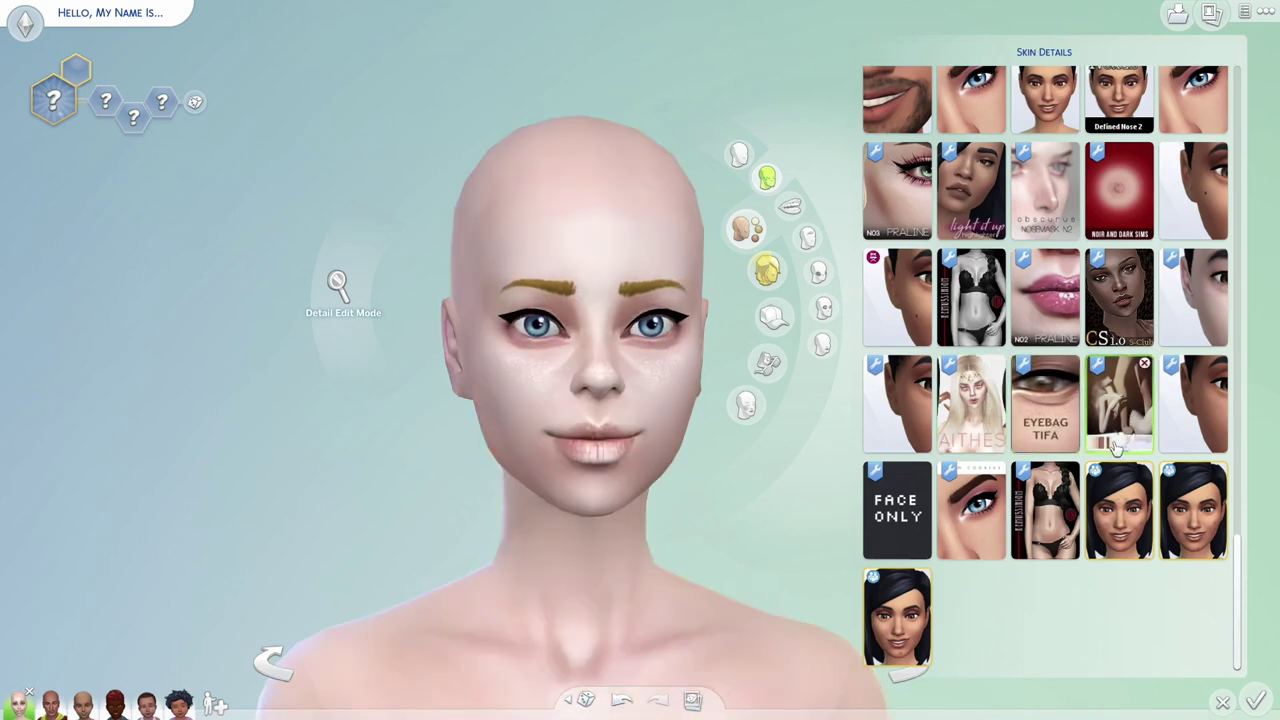
mouse_move(1106, 480)
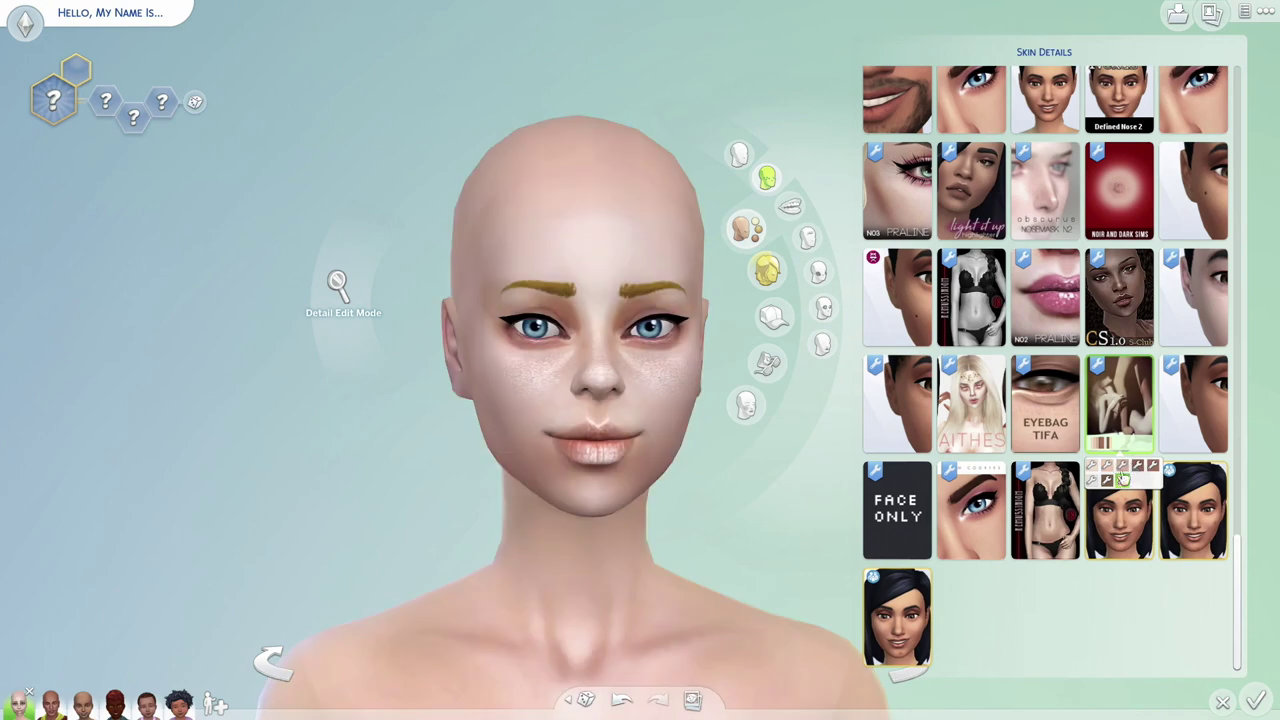
left_click(1107, 481)
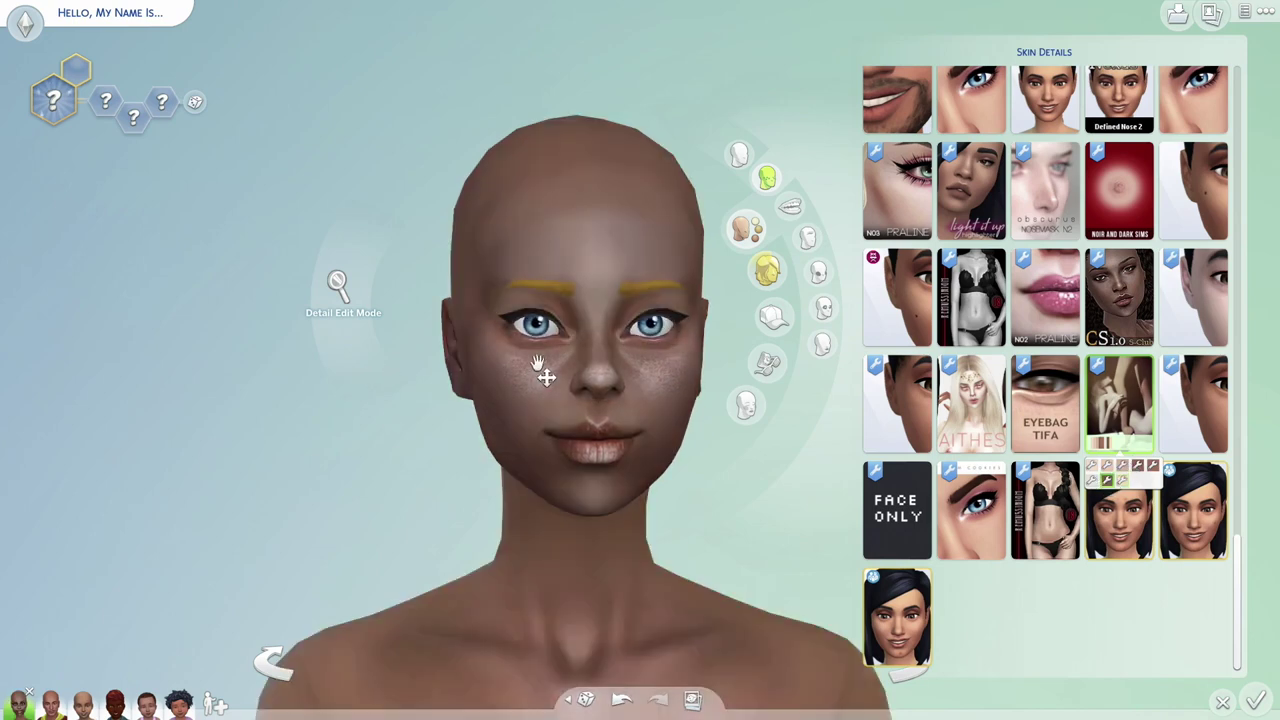
left_click_drag(562, 375, 517, 426)
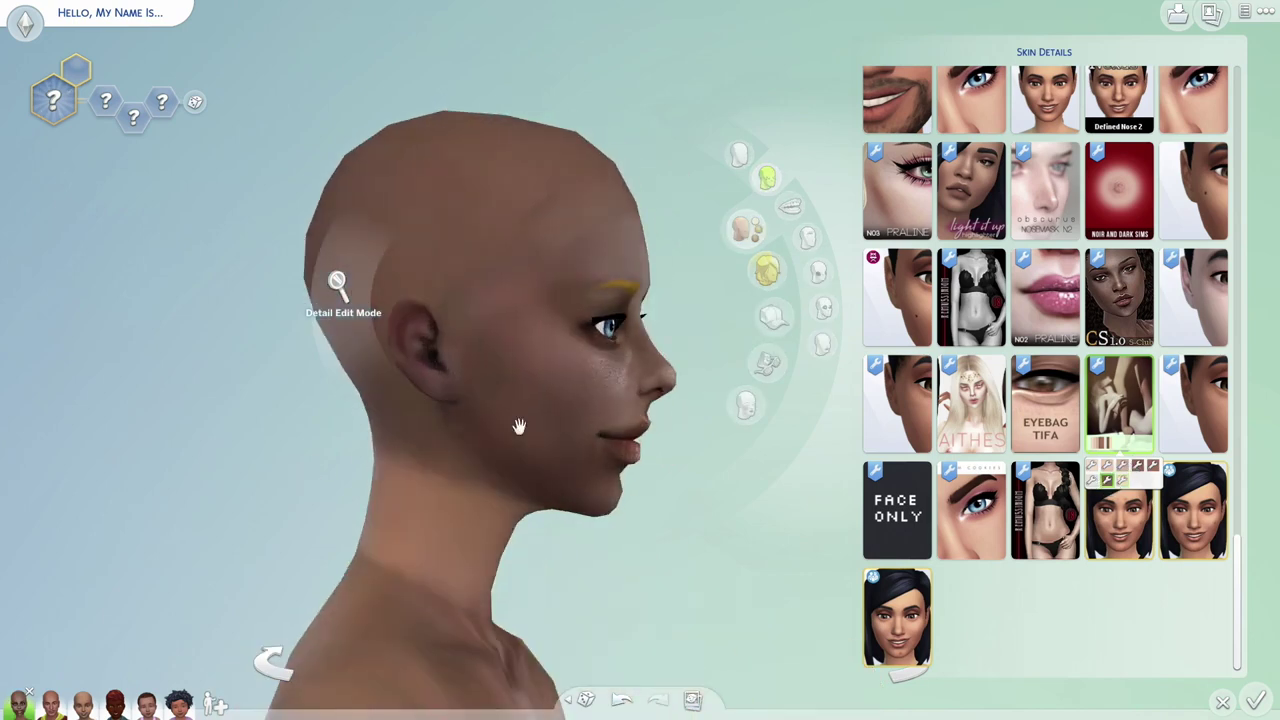
left_click_drag(574, 389, 667, 557)
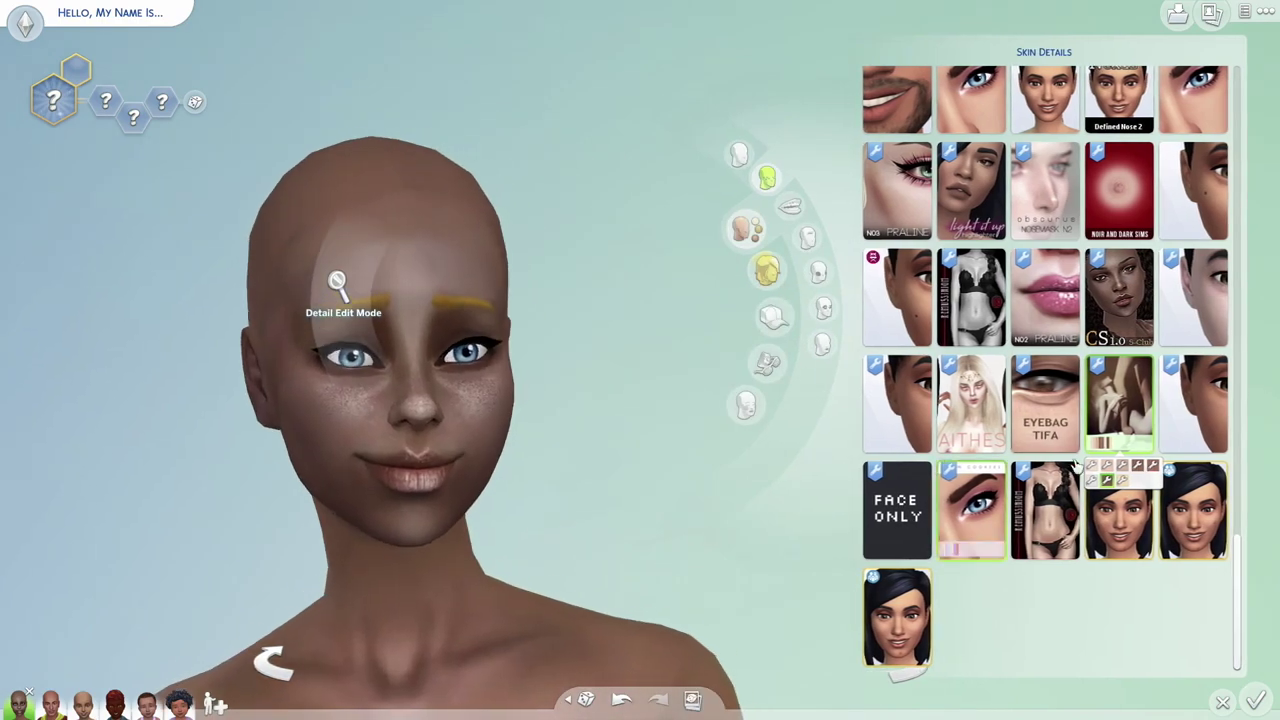
Step: Look through the other custom skin details and recheck the dark skin overlay on the Sim's face and body
scroll(1120, 407, "up", 10)
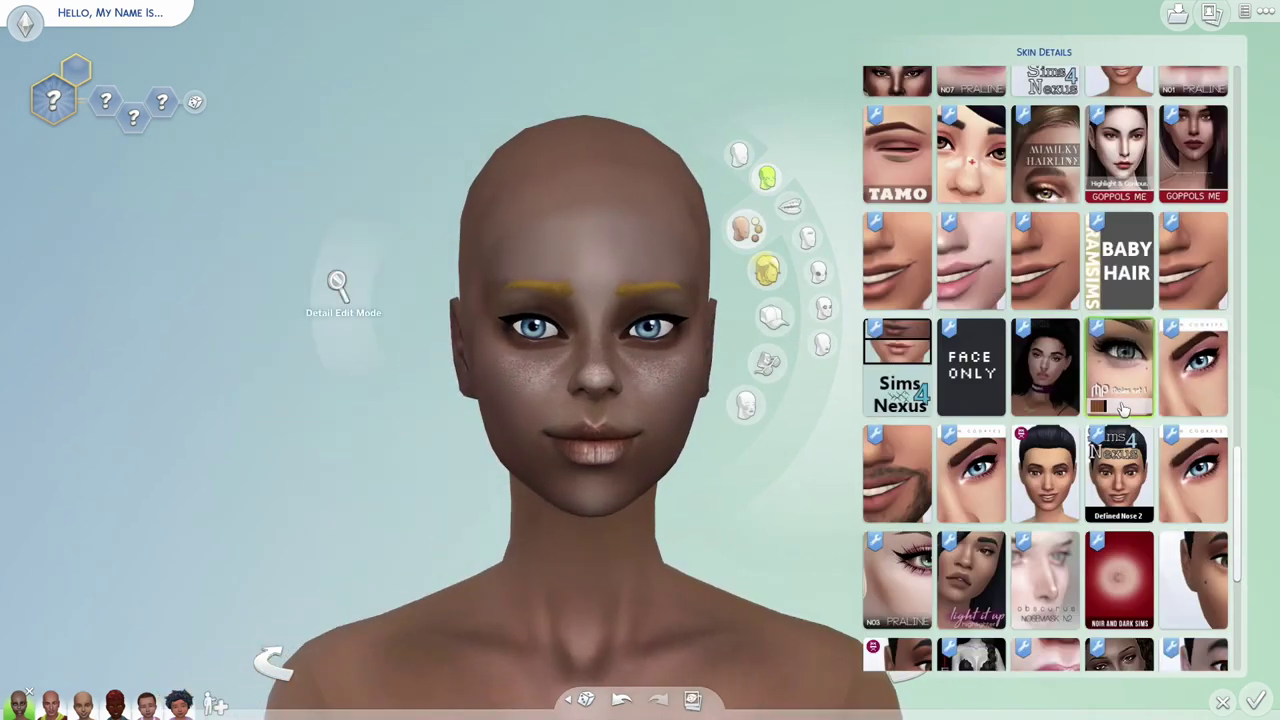
scroll(1118, 410, "up", 10)
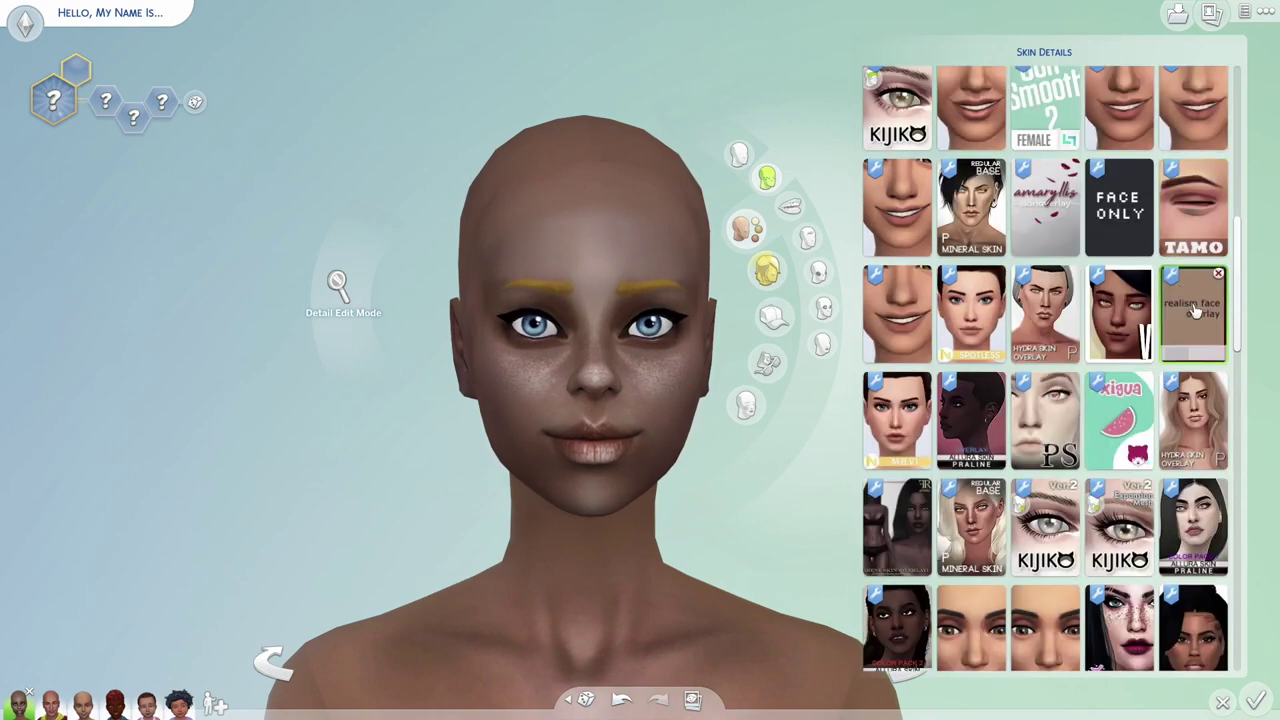
scroll(975, 420, "down", 10)
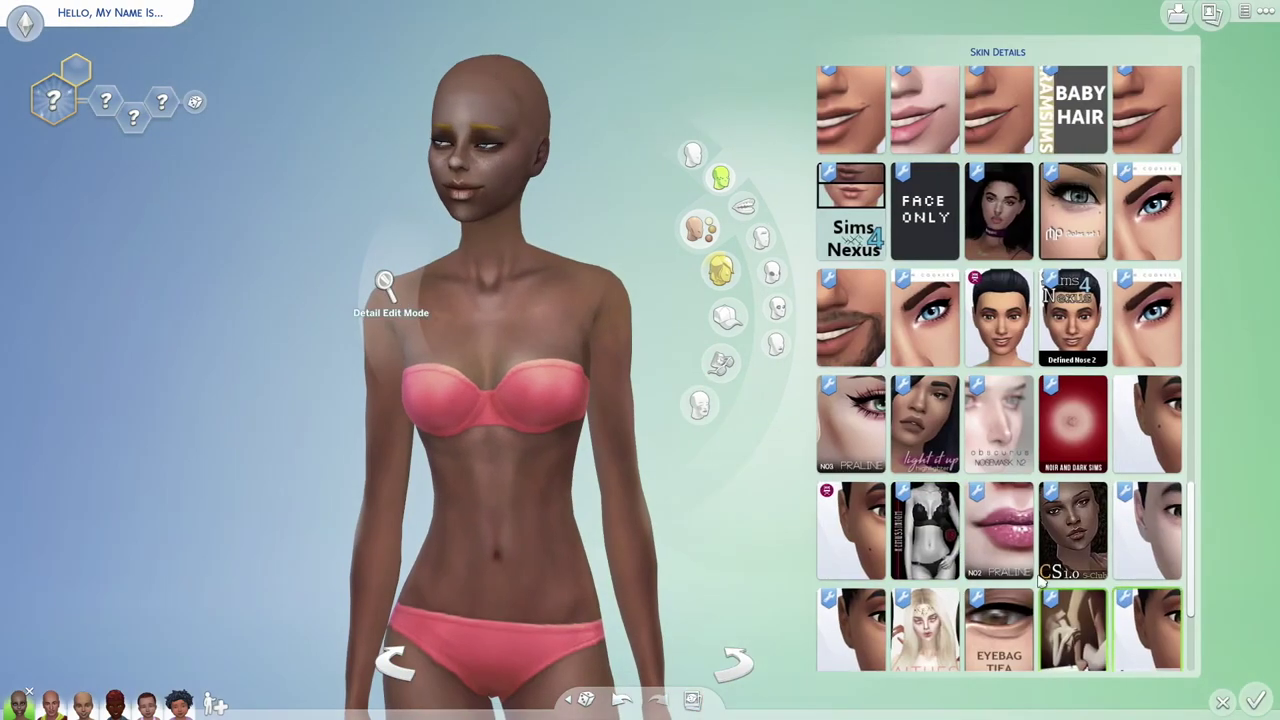
scroll(986, 577, "down", 3)
left_click(1077, 383)
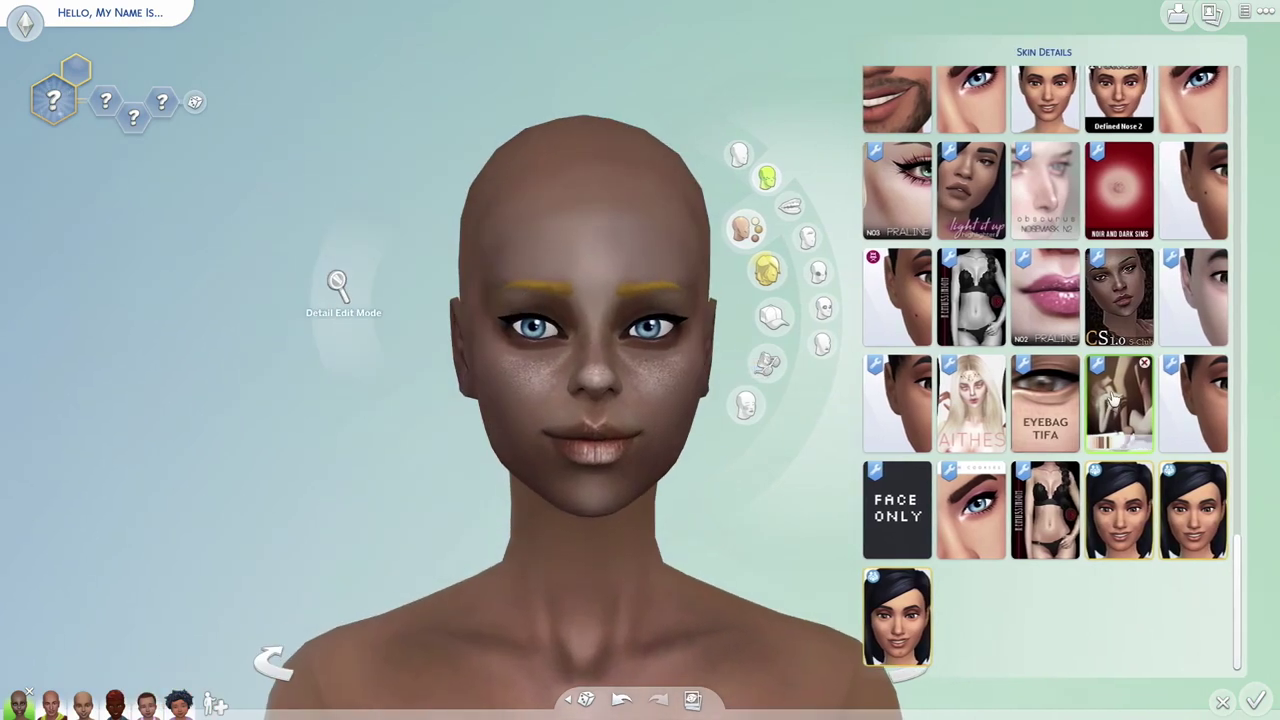
scroll(1100, 340, "up", 5)
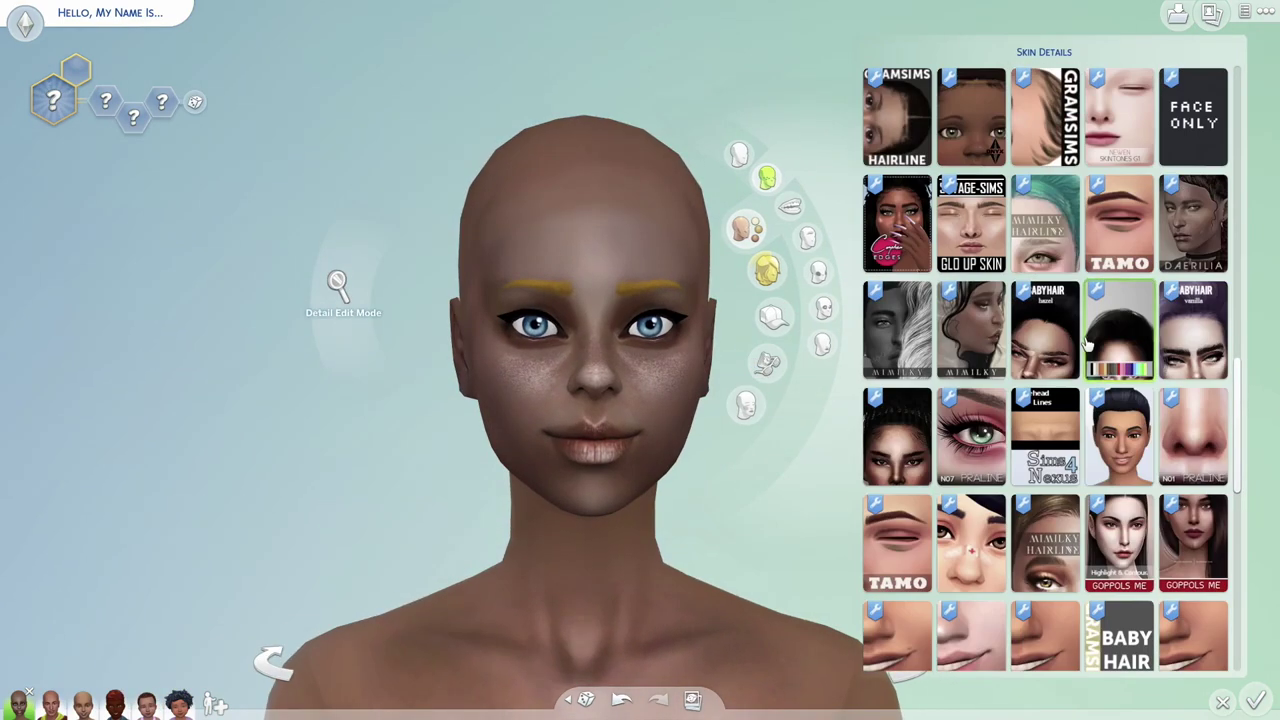
scroll(1077, 335, "up", 3)
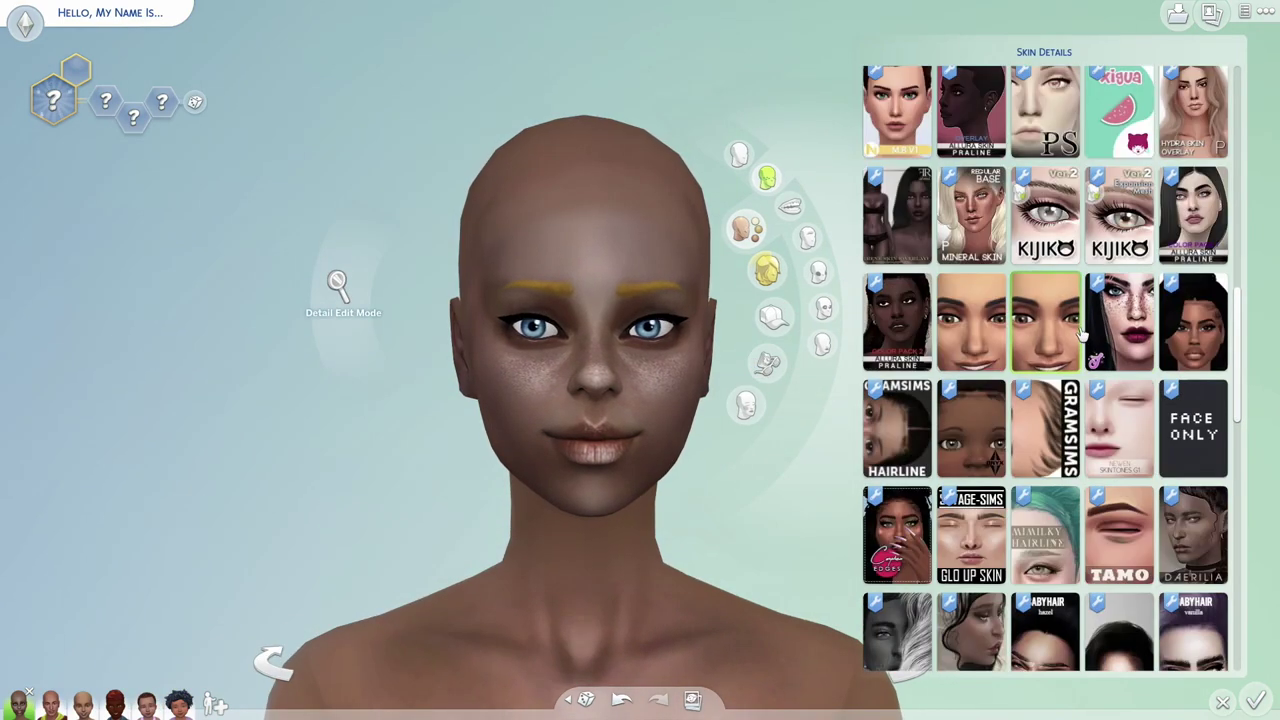
Step: Check the Sim's Teeth, Brow Scars, Eye Scars and Mouth Scars categories for custom content
left_click(786, 212)
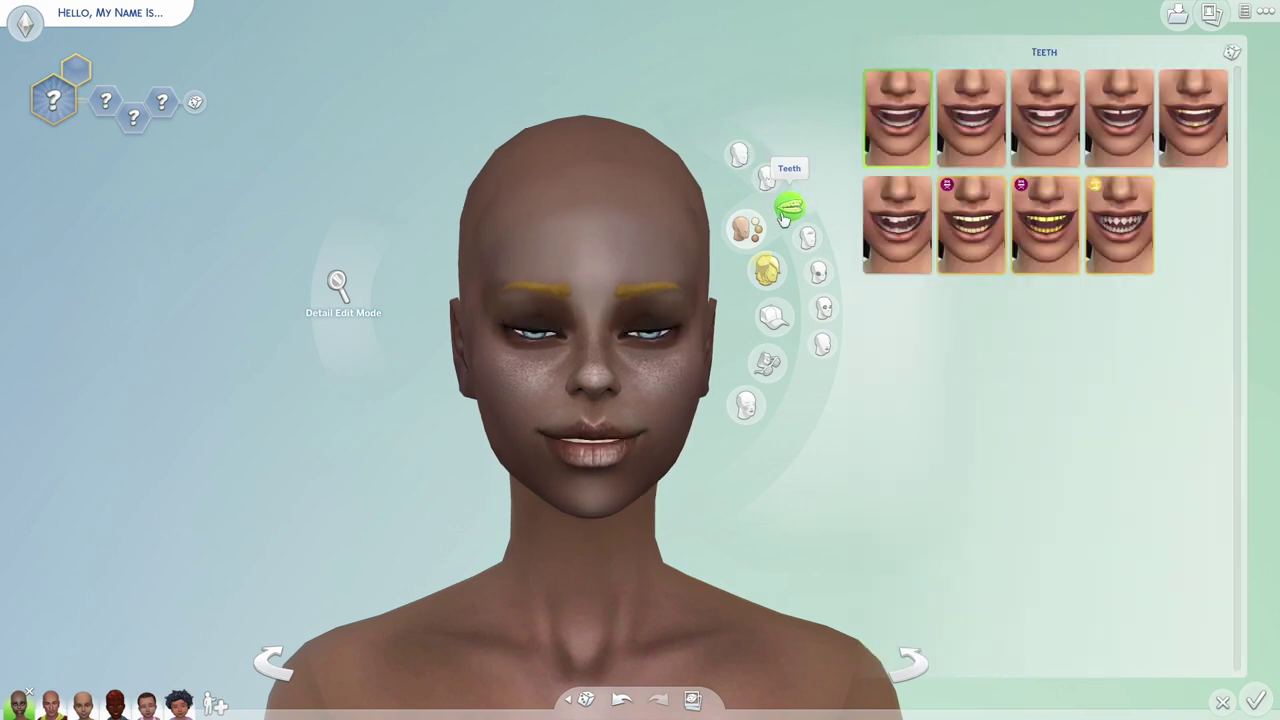
left_click(808, 237)
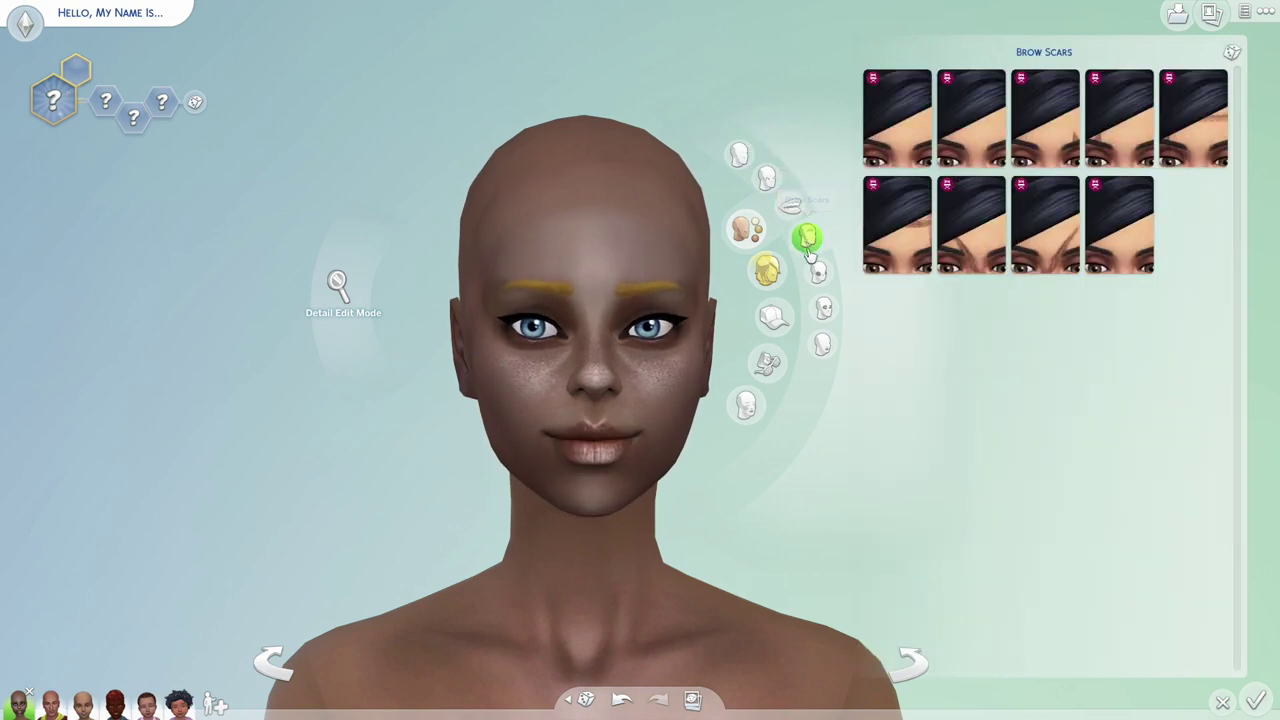
left_click(821, 290)
left_click(825, 308)
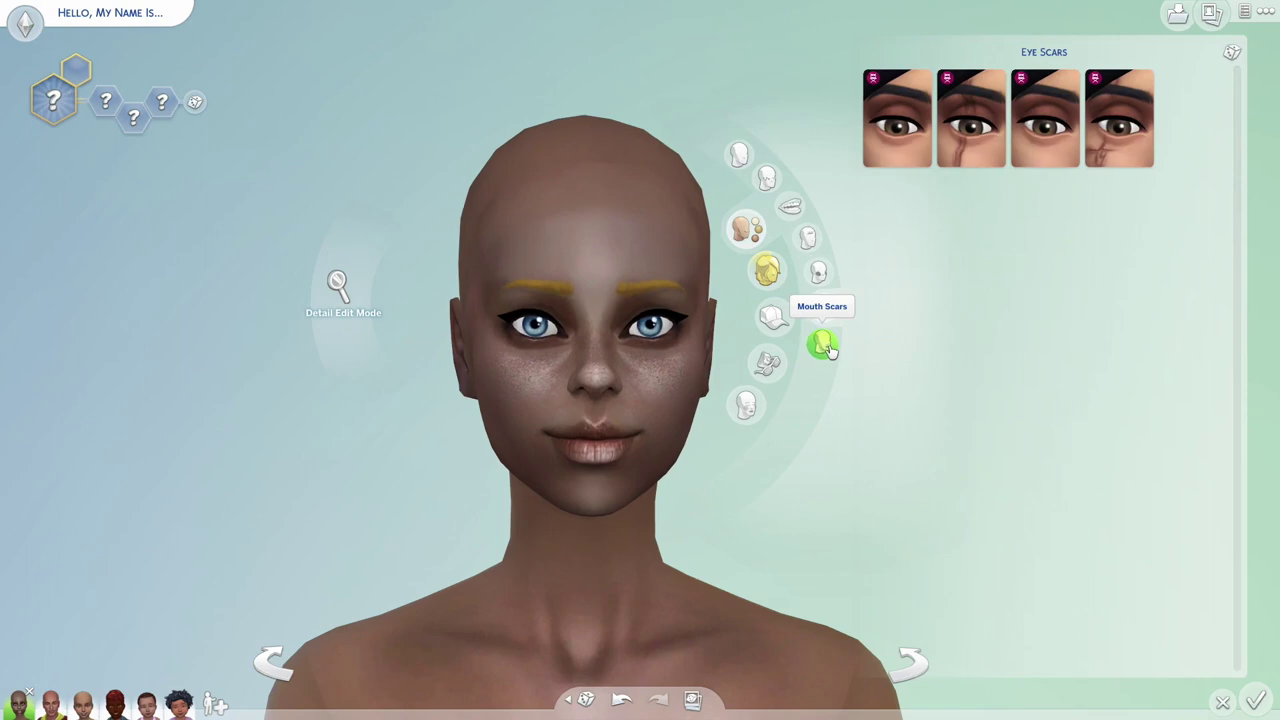
left_click(824, 346)
Step: Show the Sim's hairstyles and filter them to Custom Content in addition to Feminine
left_click(767, 272)
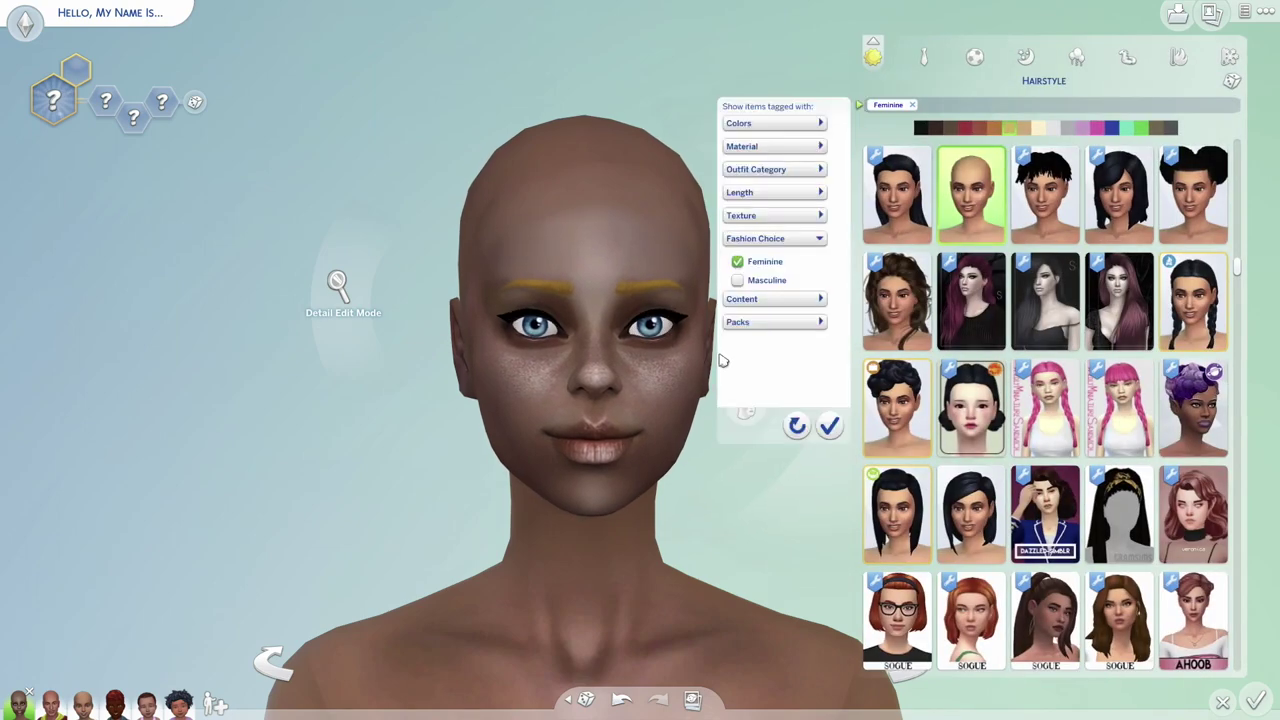
left_click(750, 299)
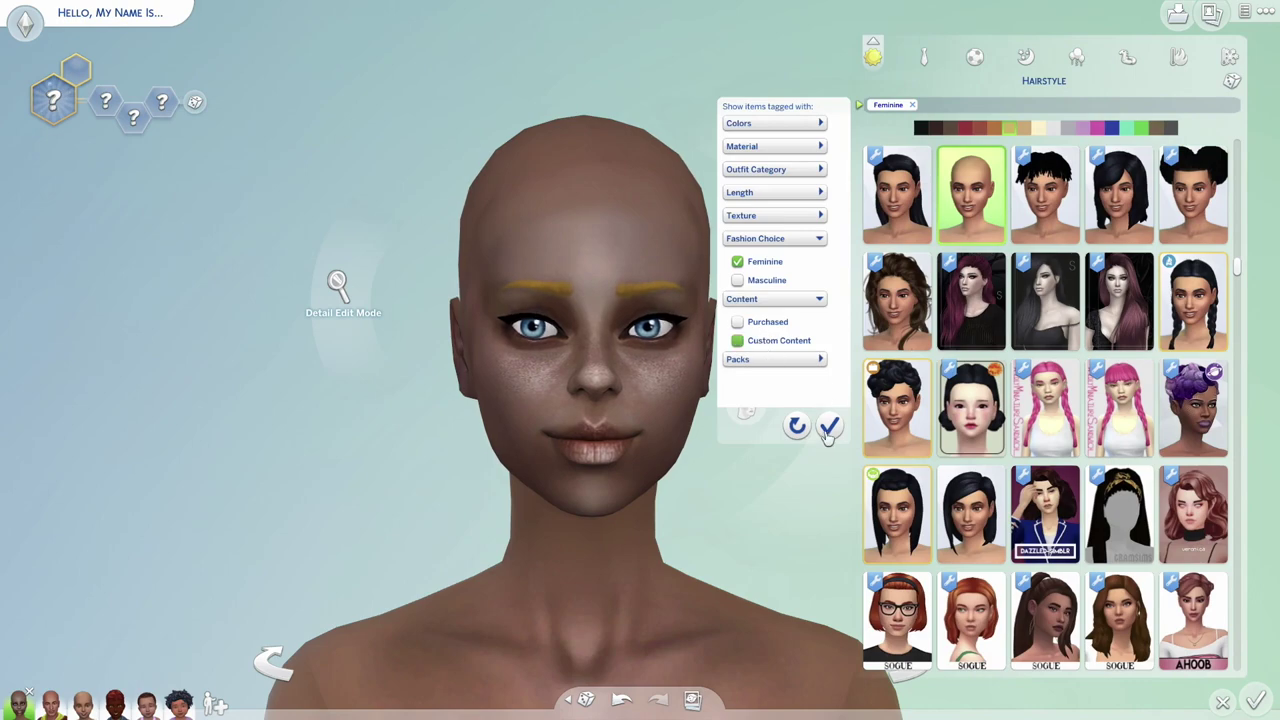
left_click(828, 428)
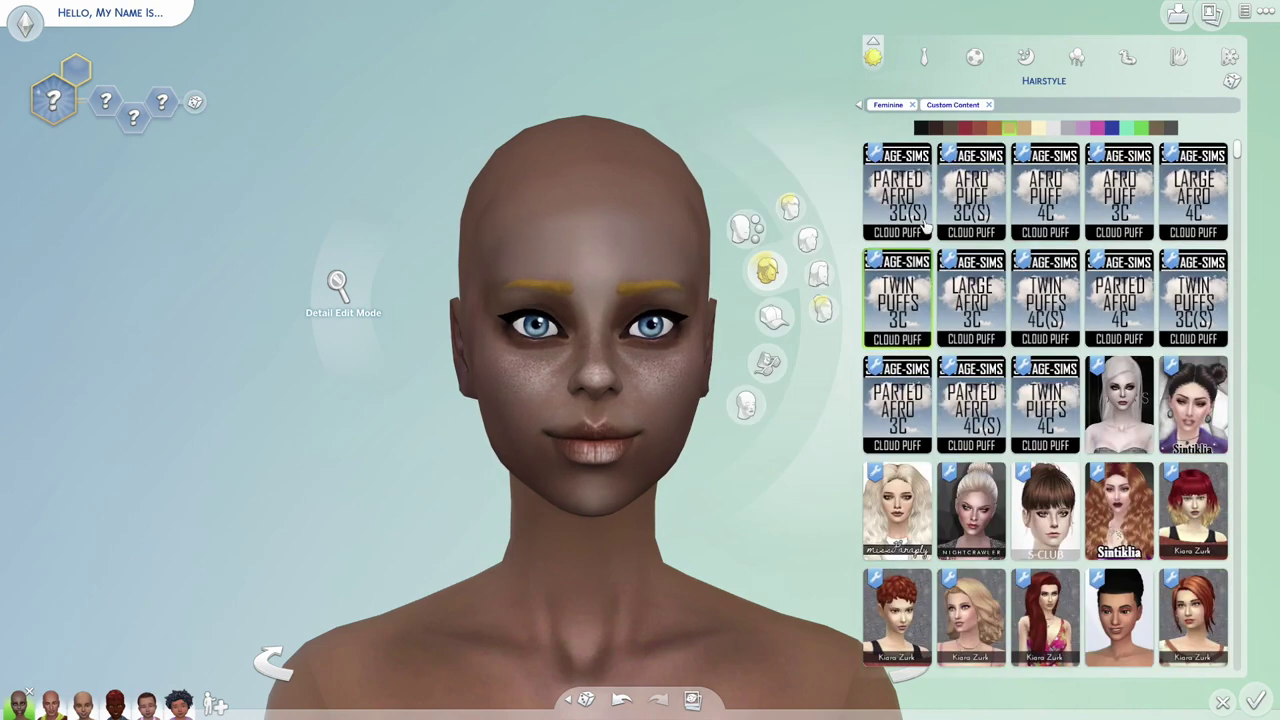
Step: Apply the Savage-Sims Parted Afro 3C(S) Cloud Puff hairstyle and view it on the Sim's upper body
left_click(897, 200)
scroll(100, 434, "down", 3)
left_click_drag(100, 434, 73, 437)
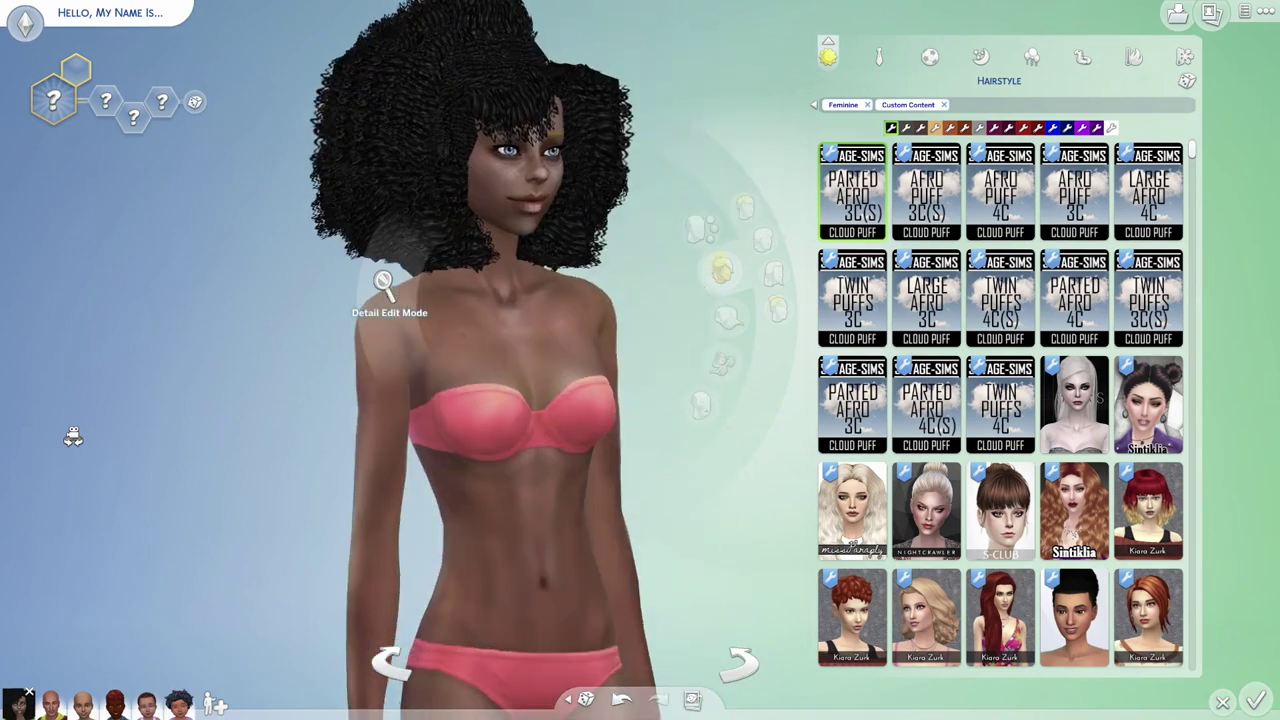
Step: Assign the Cloud Puff hairstyles Afro Puff 3C(S), Afro Puff 4C, Afro Puff 3C and Large Afro 4C to additional Everyday outfits
scroll(63, 420, "up", 2)
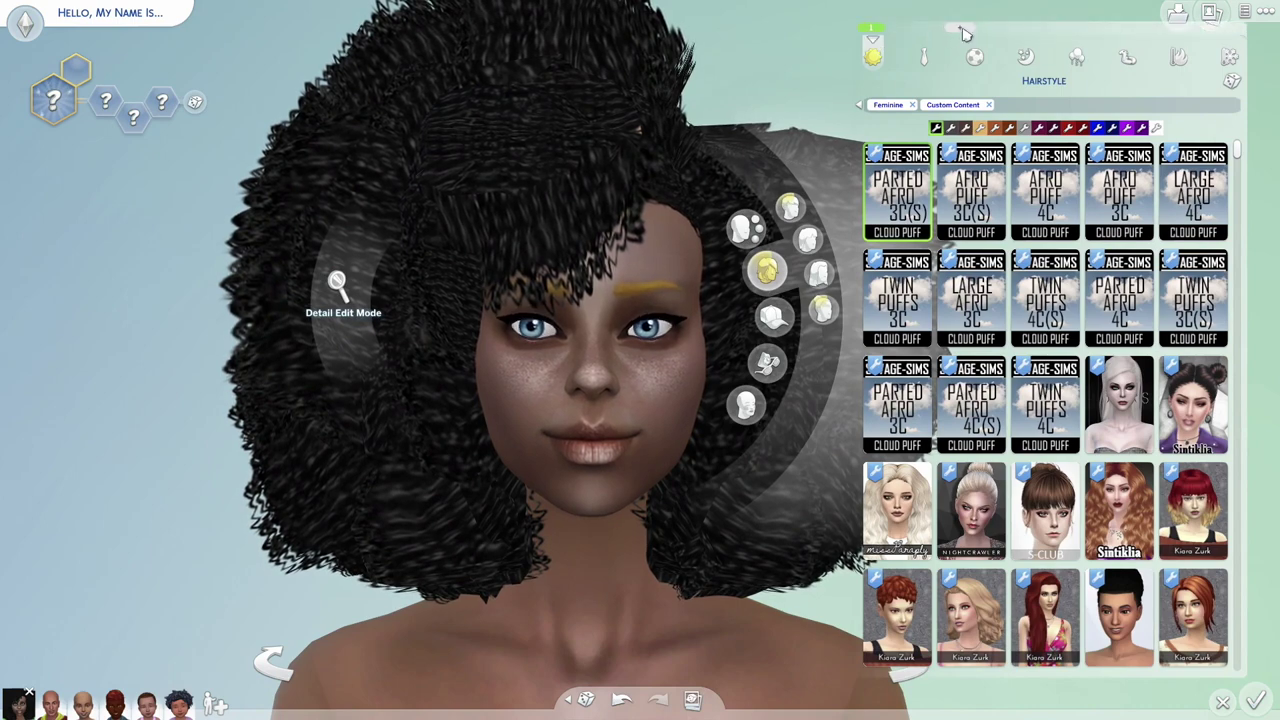
left_click(973, 192)
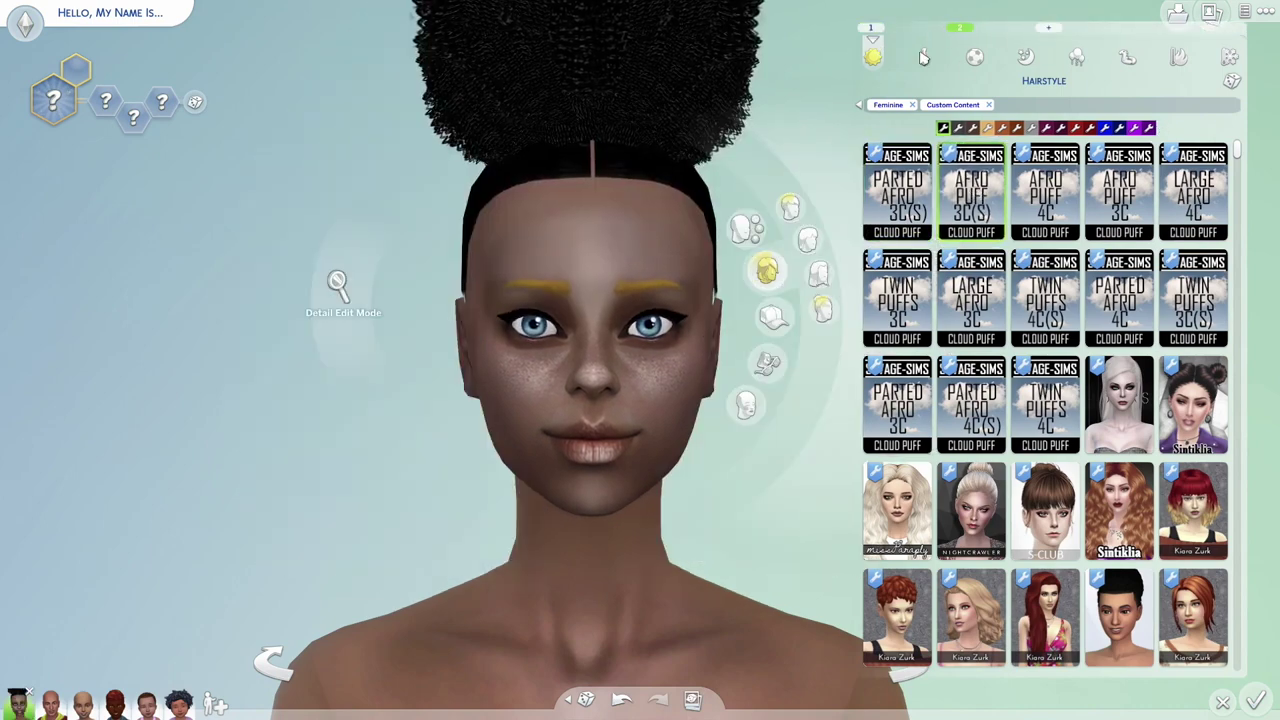
left_click(1045, 192)
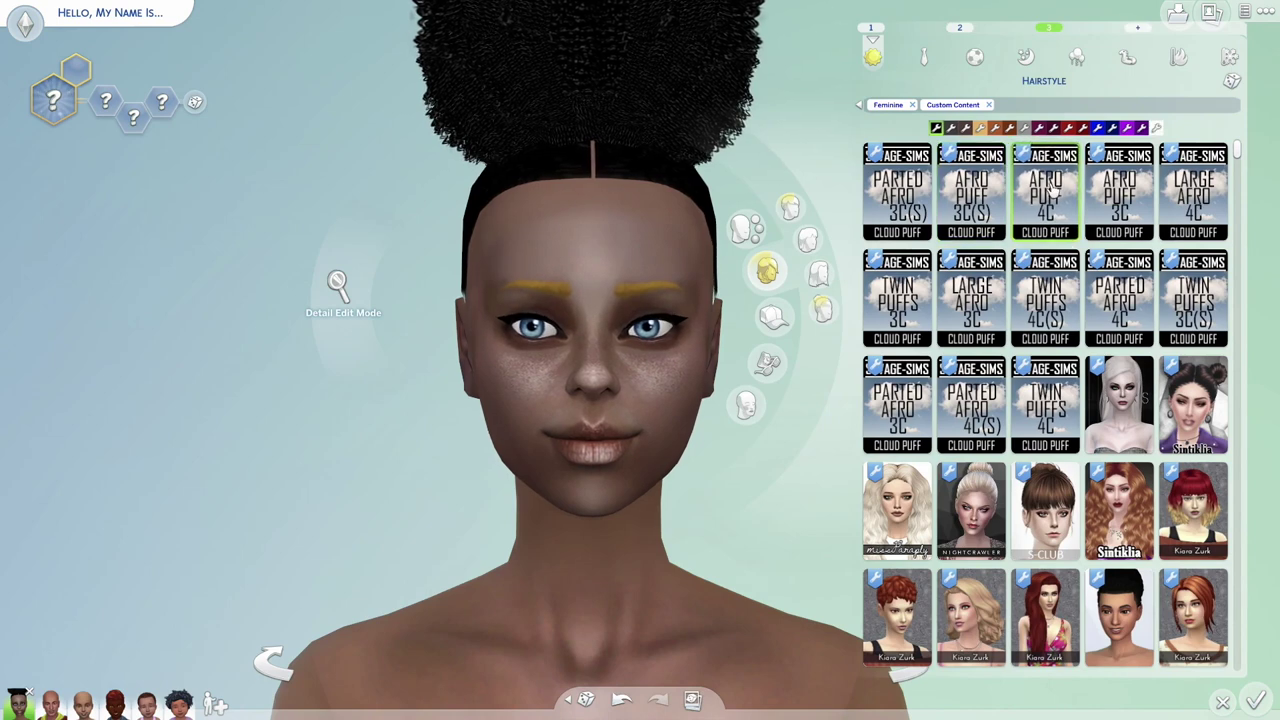
left_click(1119, 197)
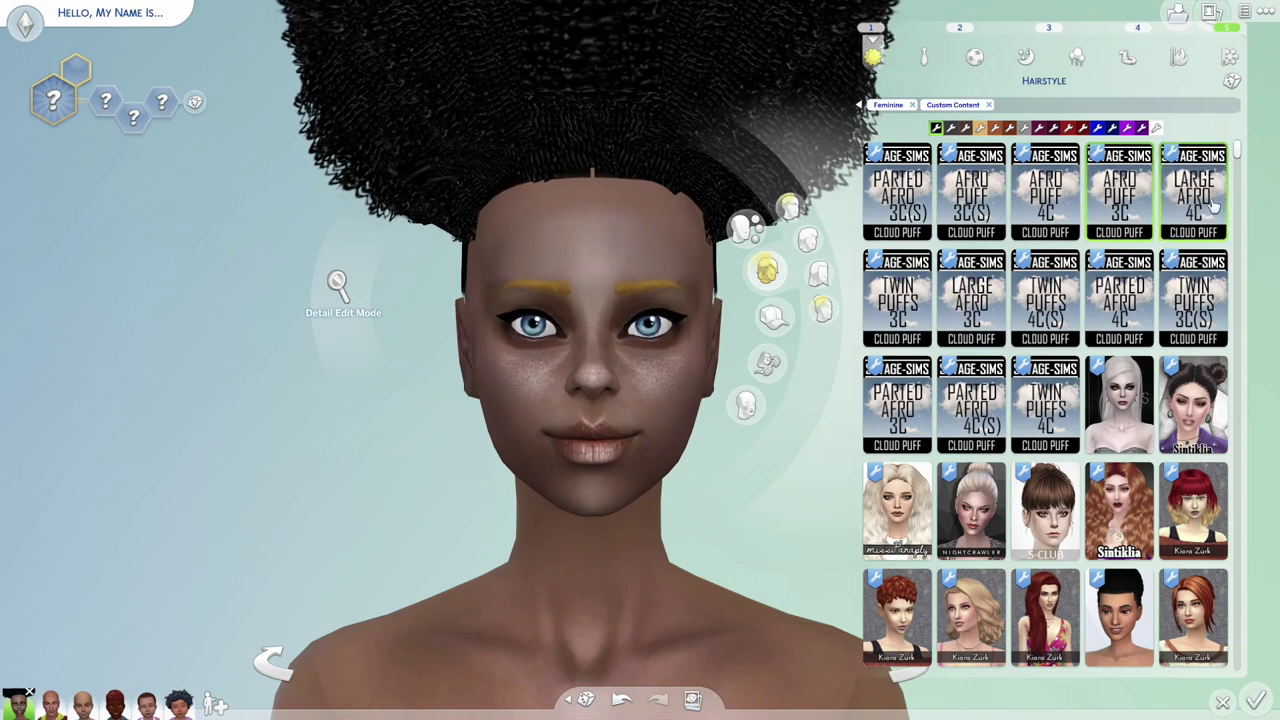
left_click(1212, 203)
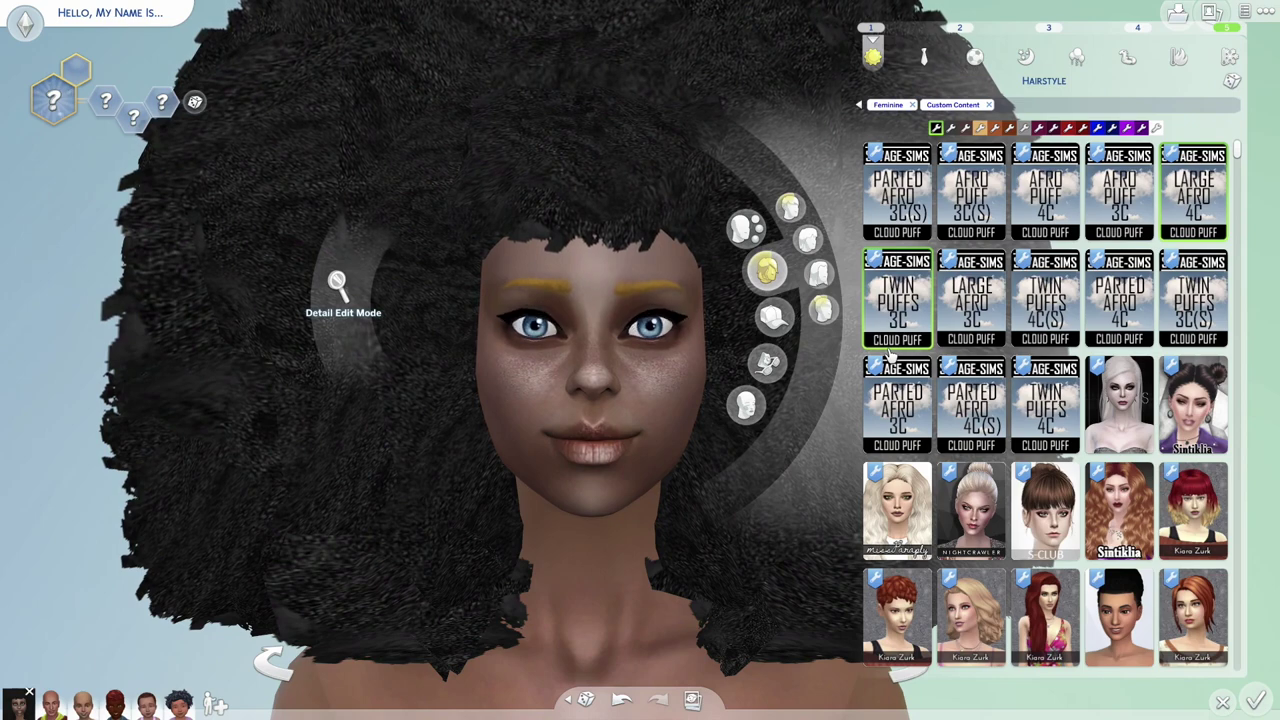
Step: In separate Formal outfits, apply the Cloud Puff hairstyles Twin Puffs 3C, Large Afro 3C, Twin Puffs 4C(S), Parted Afro 4C and Twin Puffs 3C(S)
left_click(926, 57)
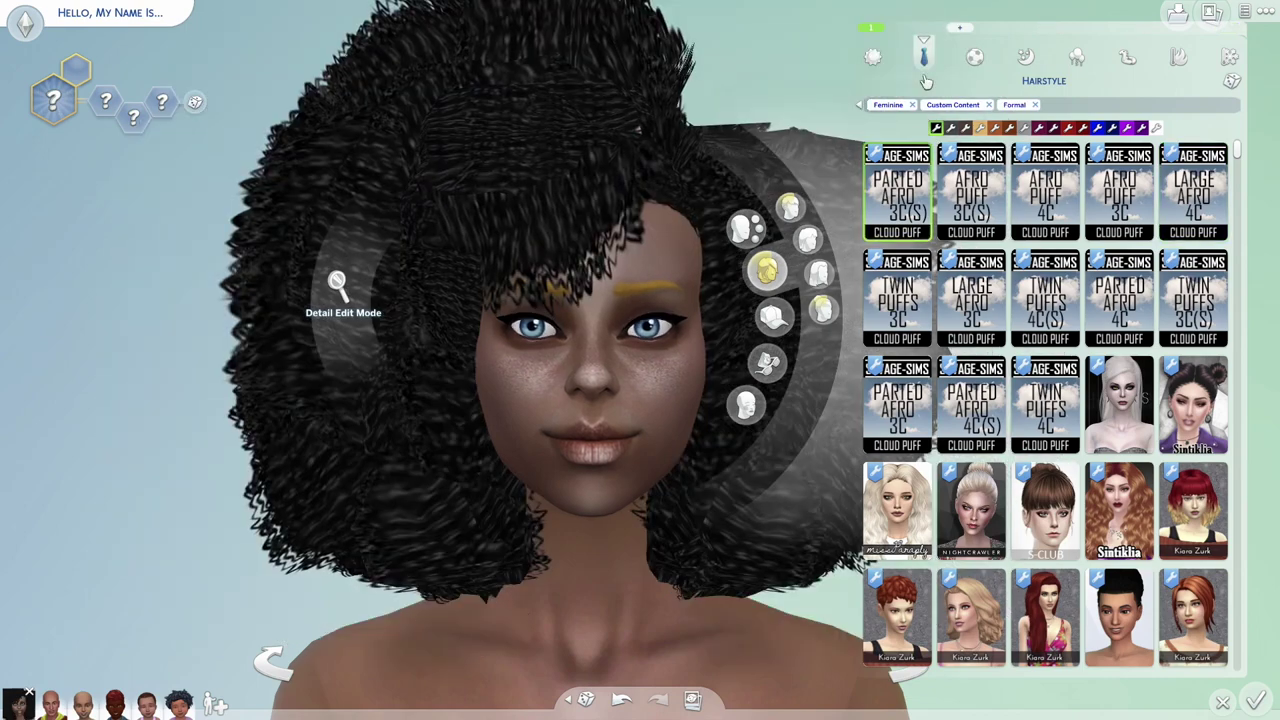
left_click(893, 295)
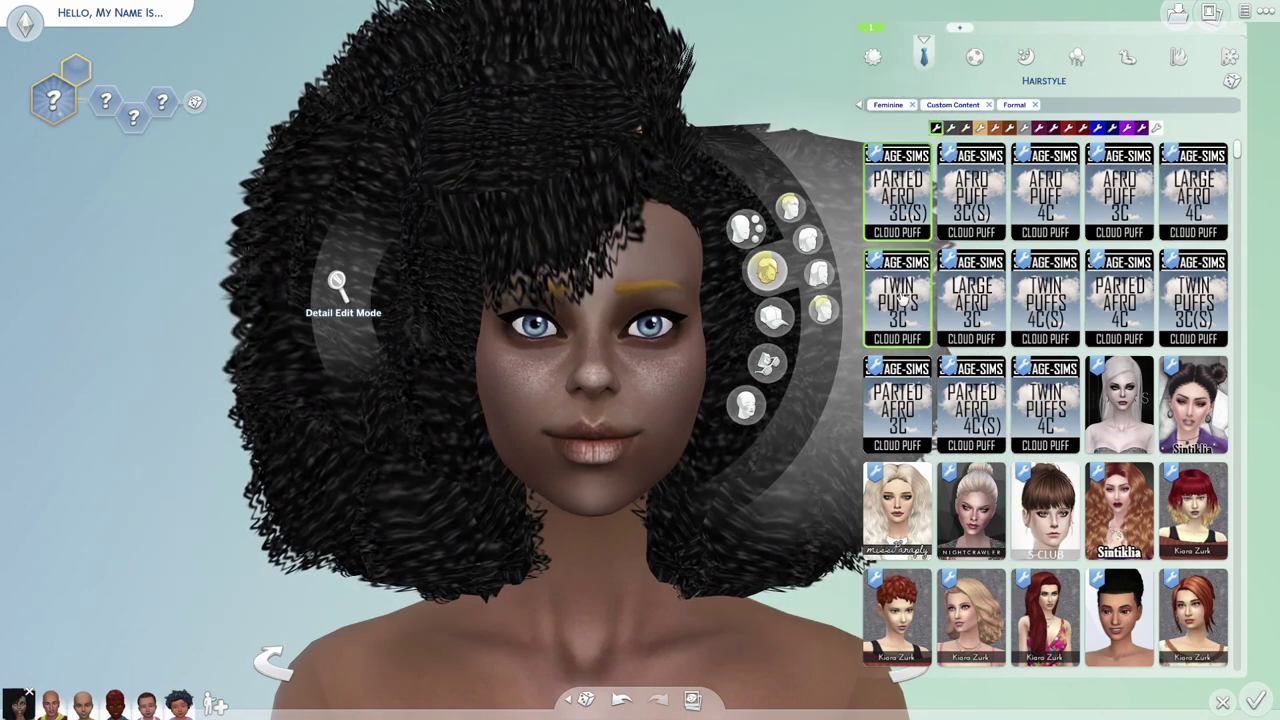
scroll(970, 200, "down", 1)
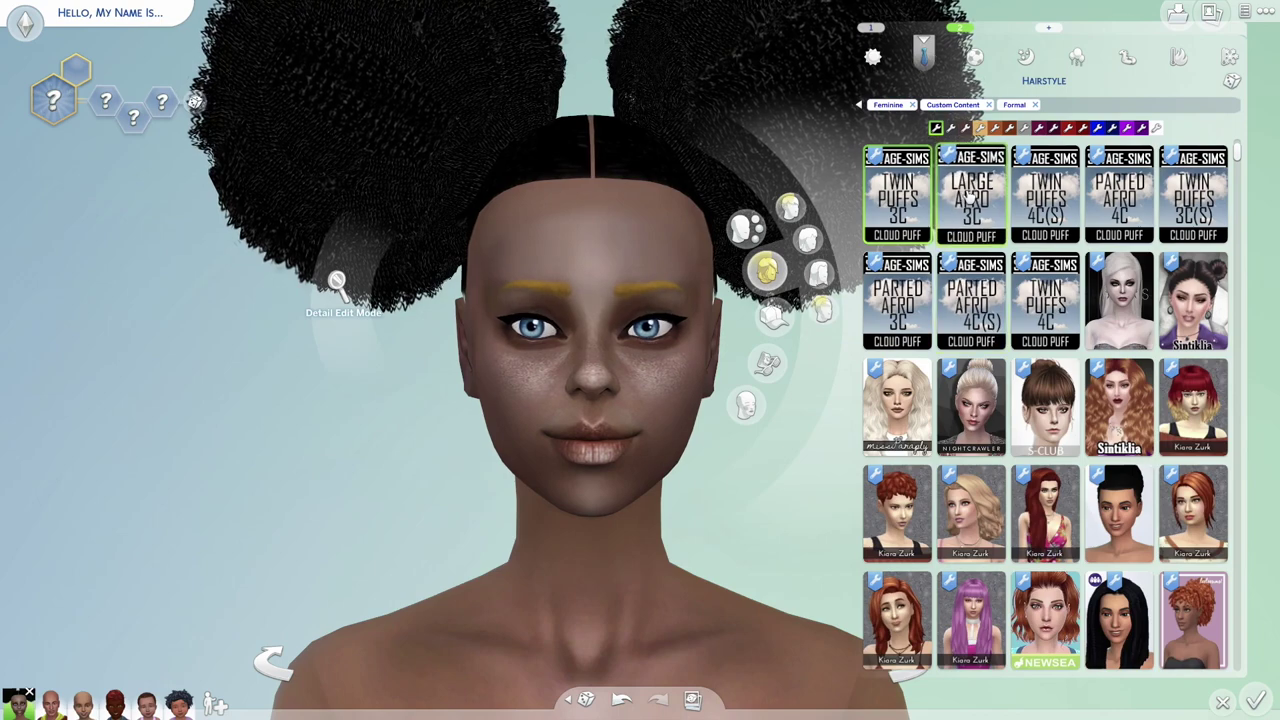
left_click(970, 198)
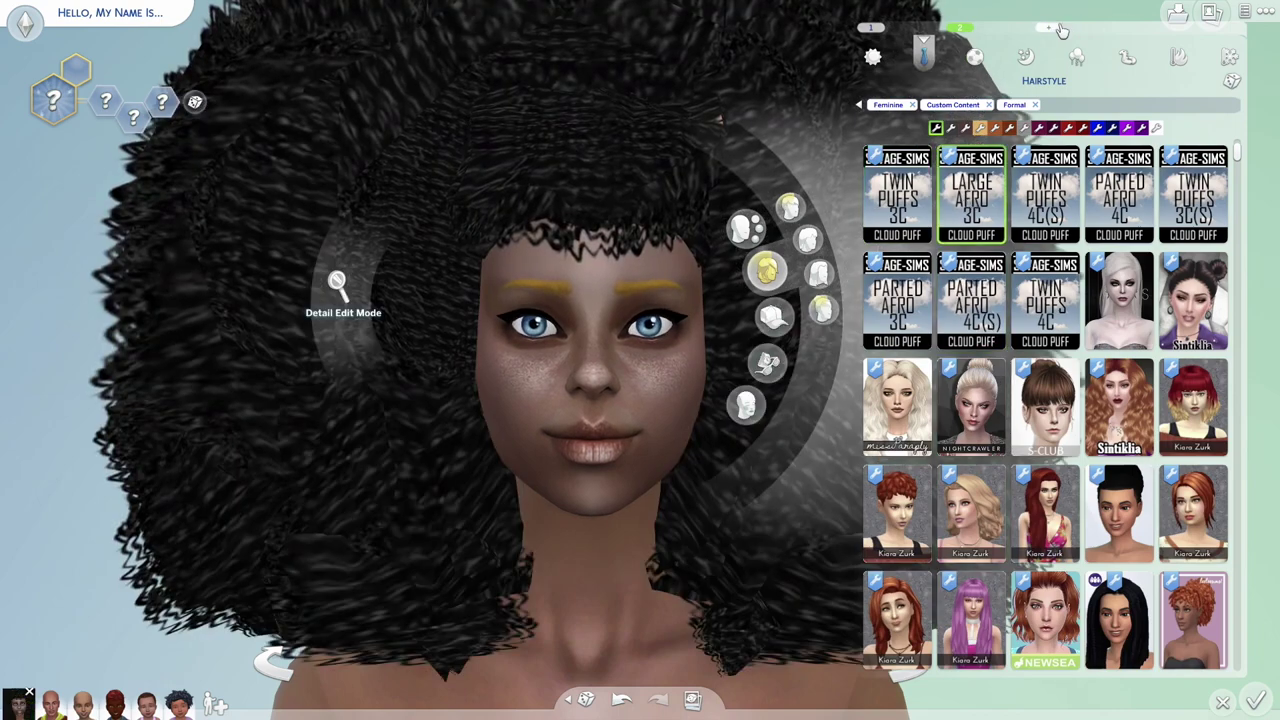
left_click(1047, 197)
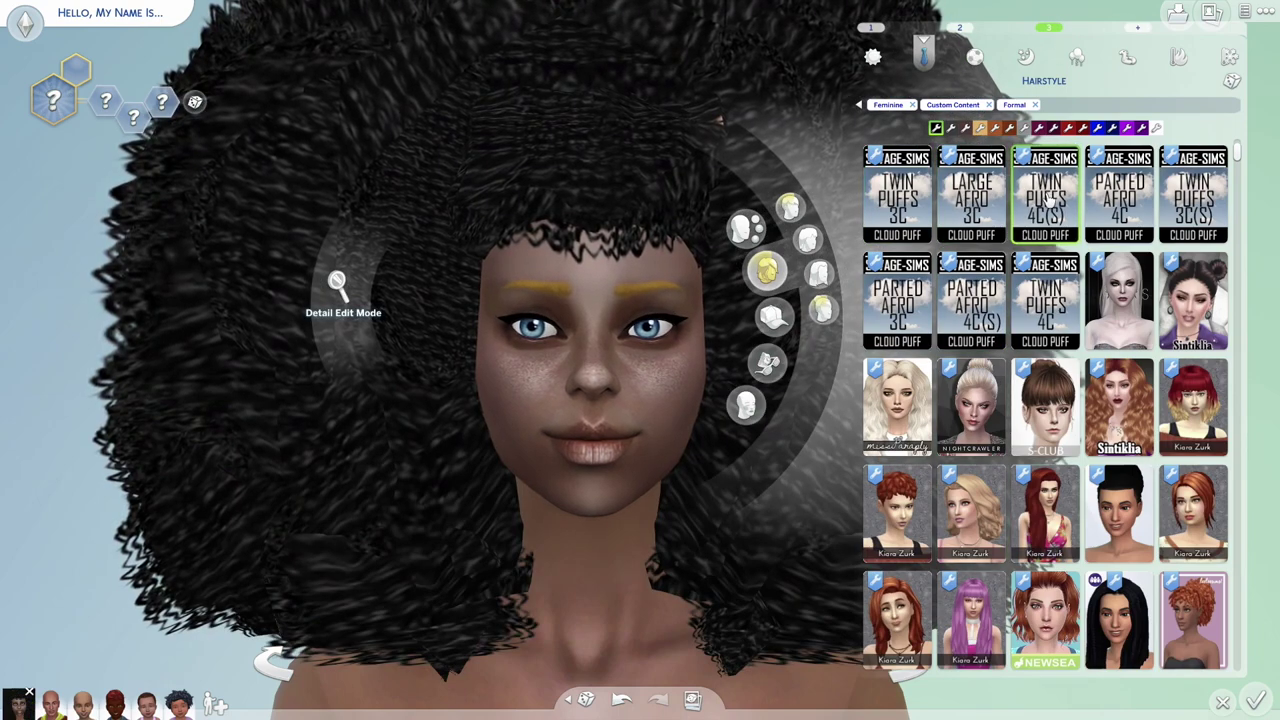
left_click(1122, 192)
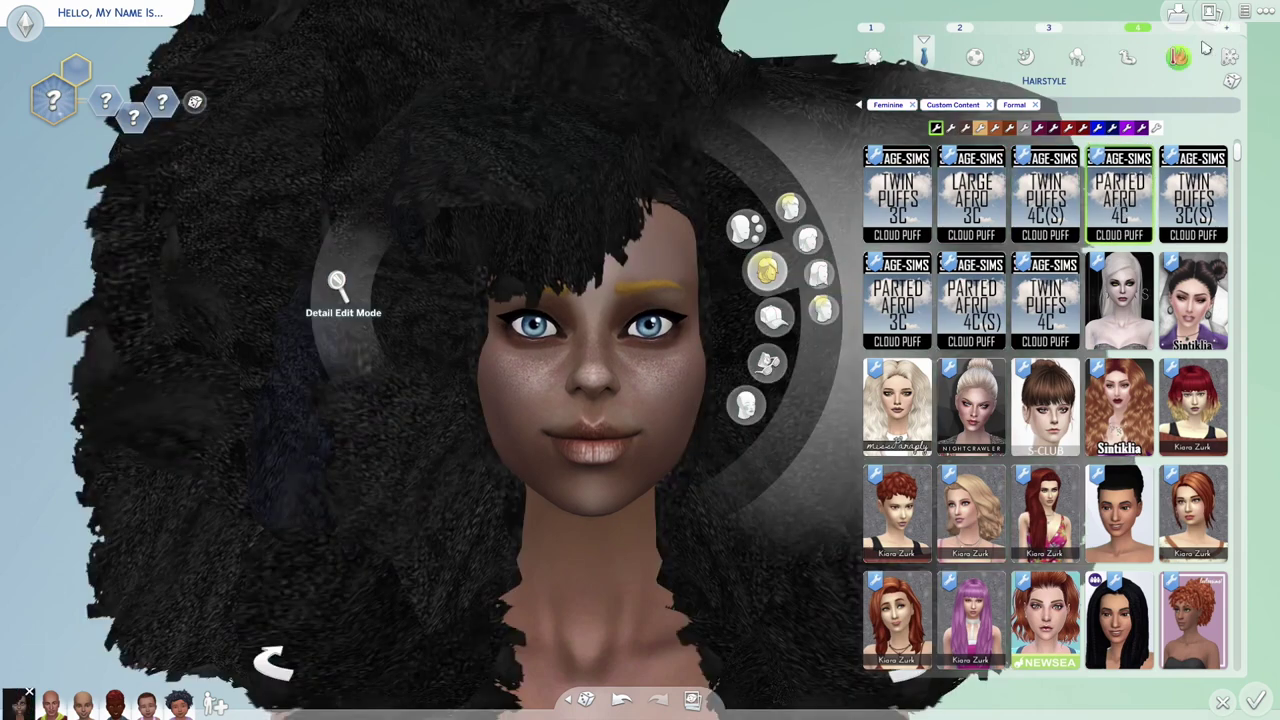
left_click(1205, 198)
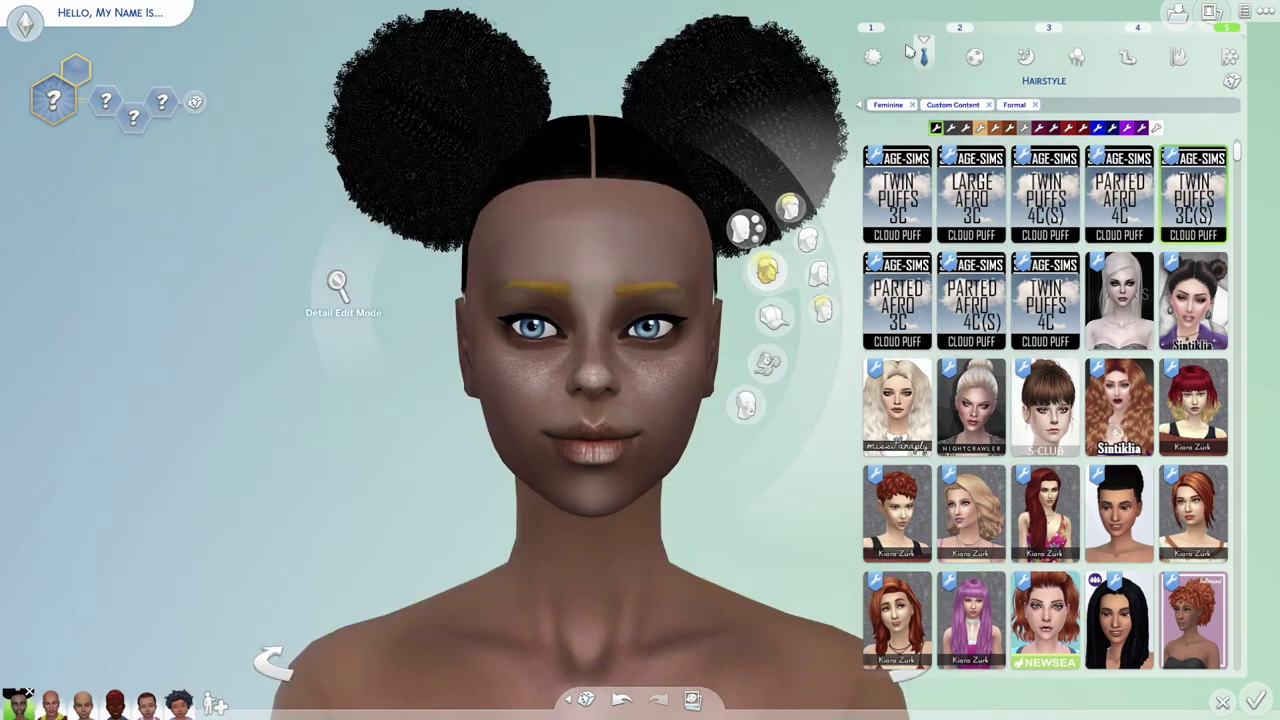
Step: Apply the Cloud Puff hairstyles Parted Afro 3C, Parted Afro 4C(S) and Twin Puffs 4C to three separate Athletic outfits
left_click(975, 57)
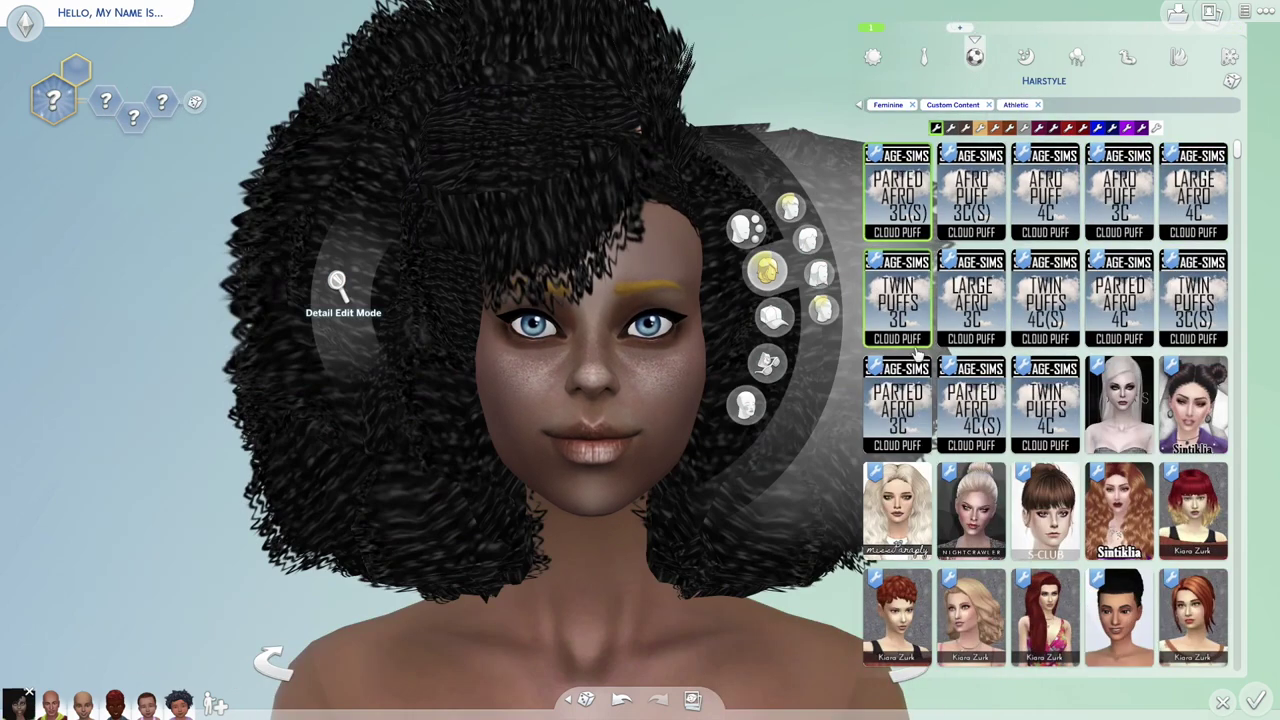
left_click(886, 409)
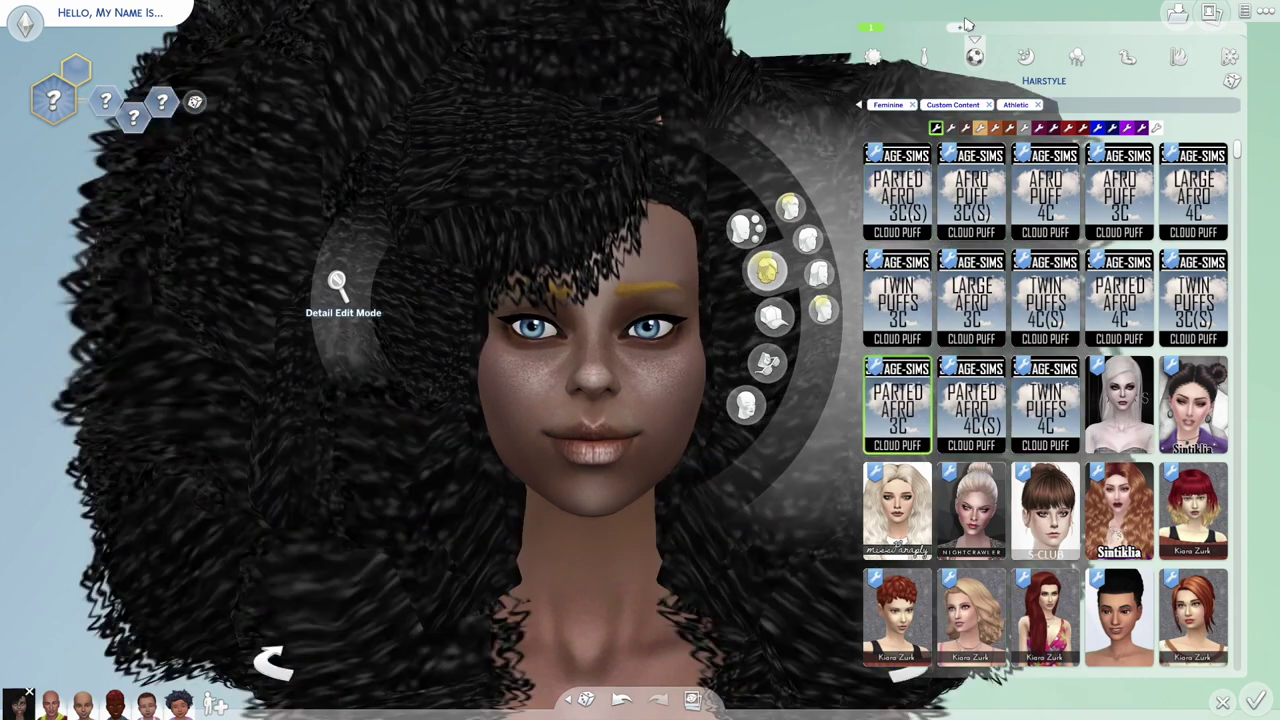
scroll(971, 400, "down", 2)
left_click(971, 195)
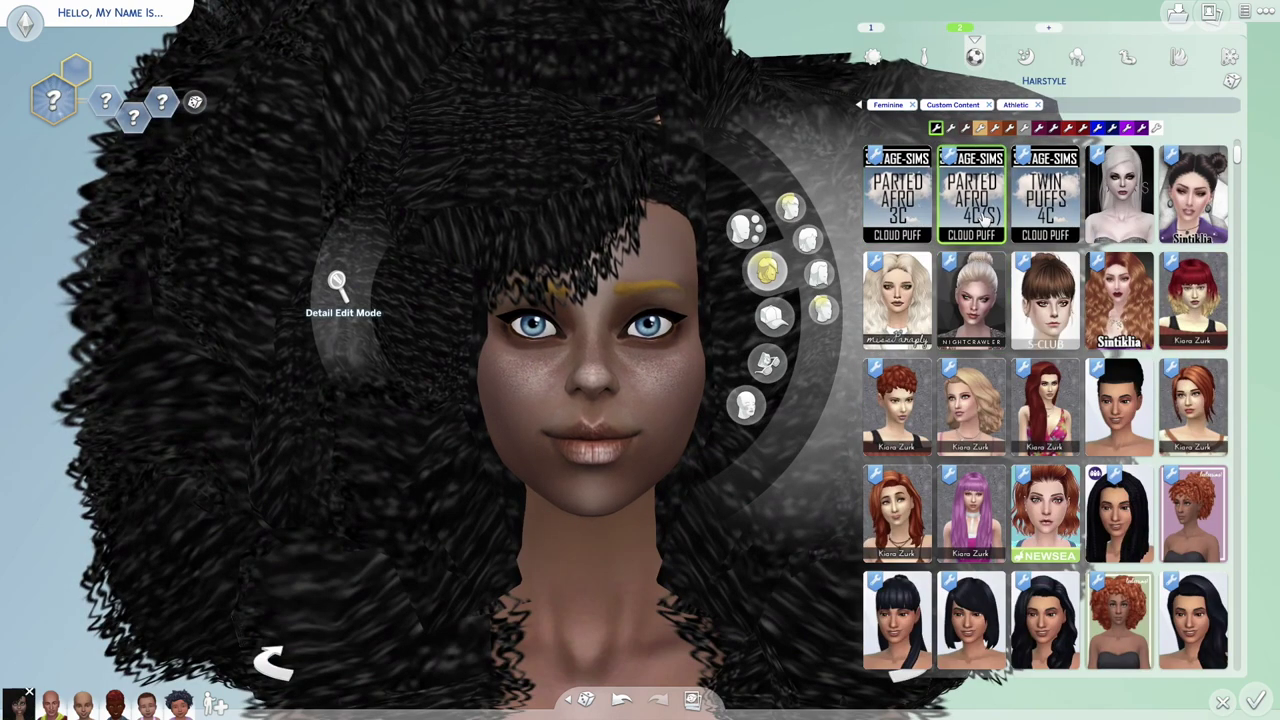
left_click(1048, 203)
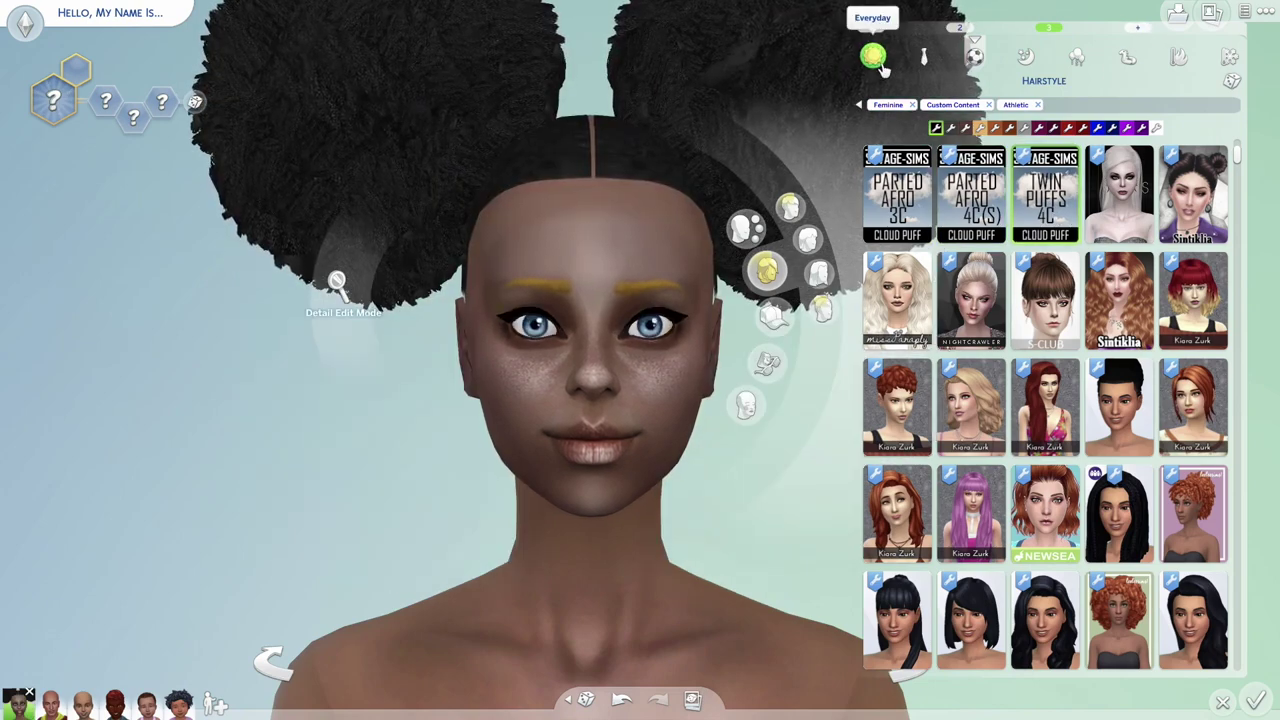
Step: Add a fourth Athletic outfit, try the Sintiklia double buns, and apply and inspect the long wavy MissParaply hairstyle
left_click(1137, 27)
left_click(1200, 203)
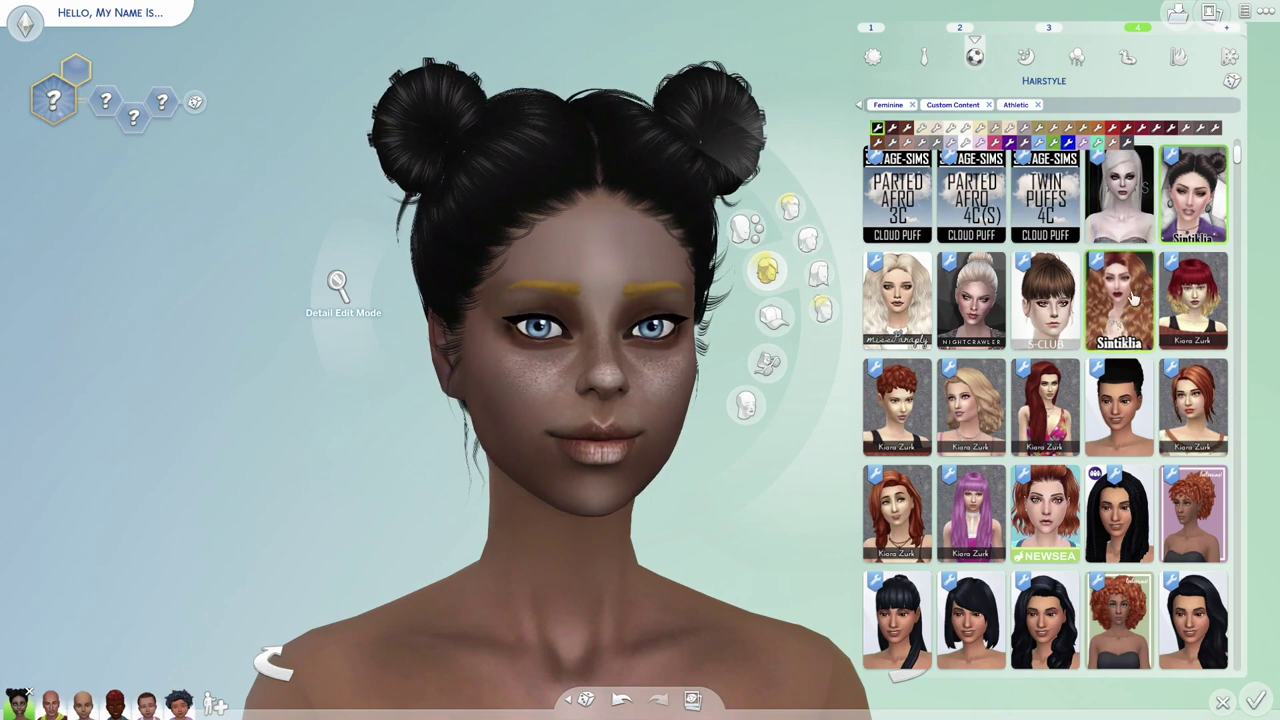
left_click(925, 322)
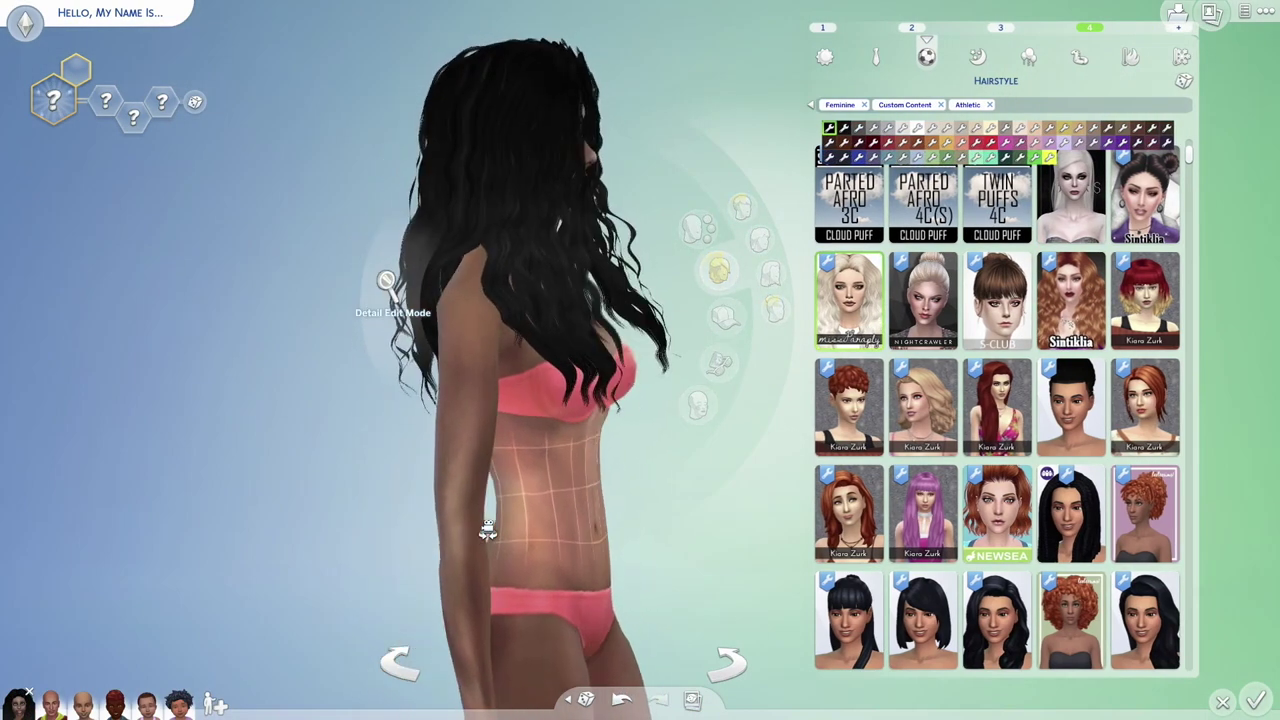
scroll(600, 540, "up", 2)
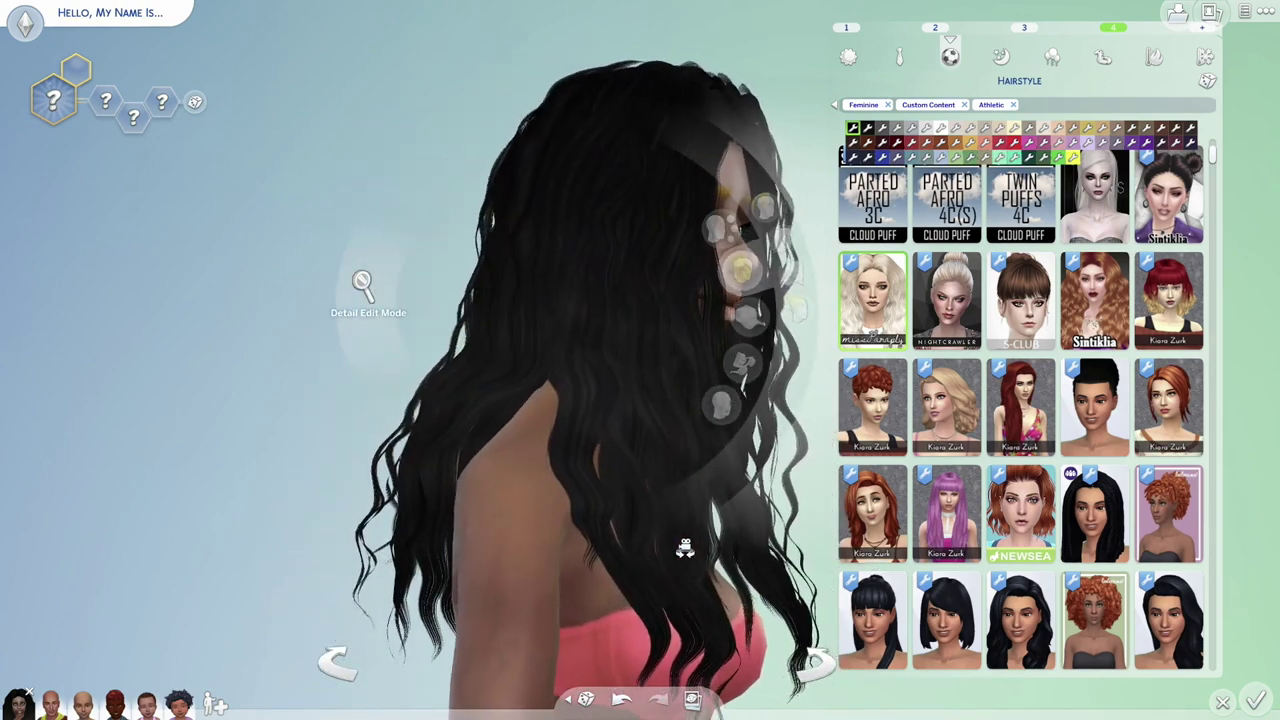
scroll(531, 571, "down", 3)
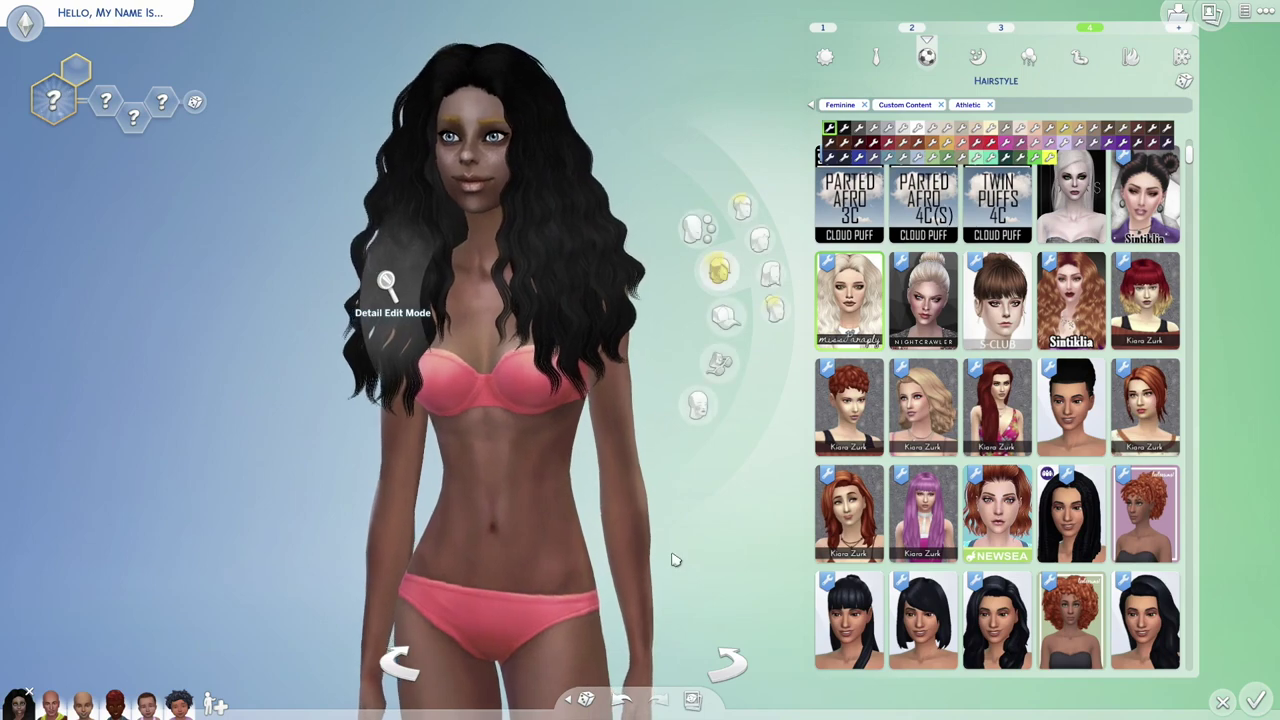
scroll(660, 567, "up", 2)
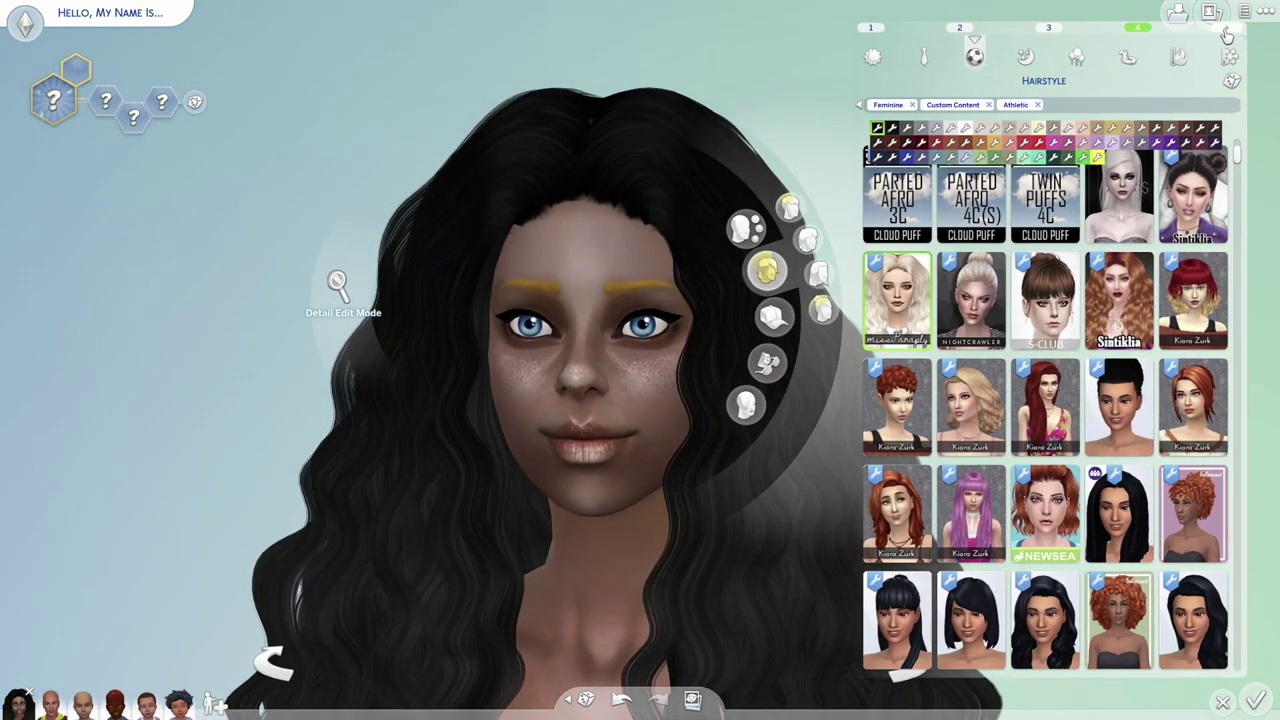
Step: Try the Nightcrawler updo and the S-Club bun with bangs on a fifth Athletic outfit
left_click(972, 225)
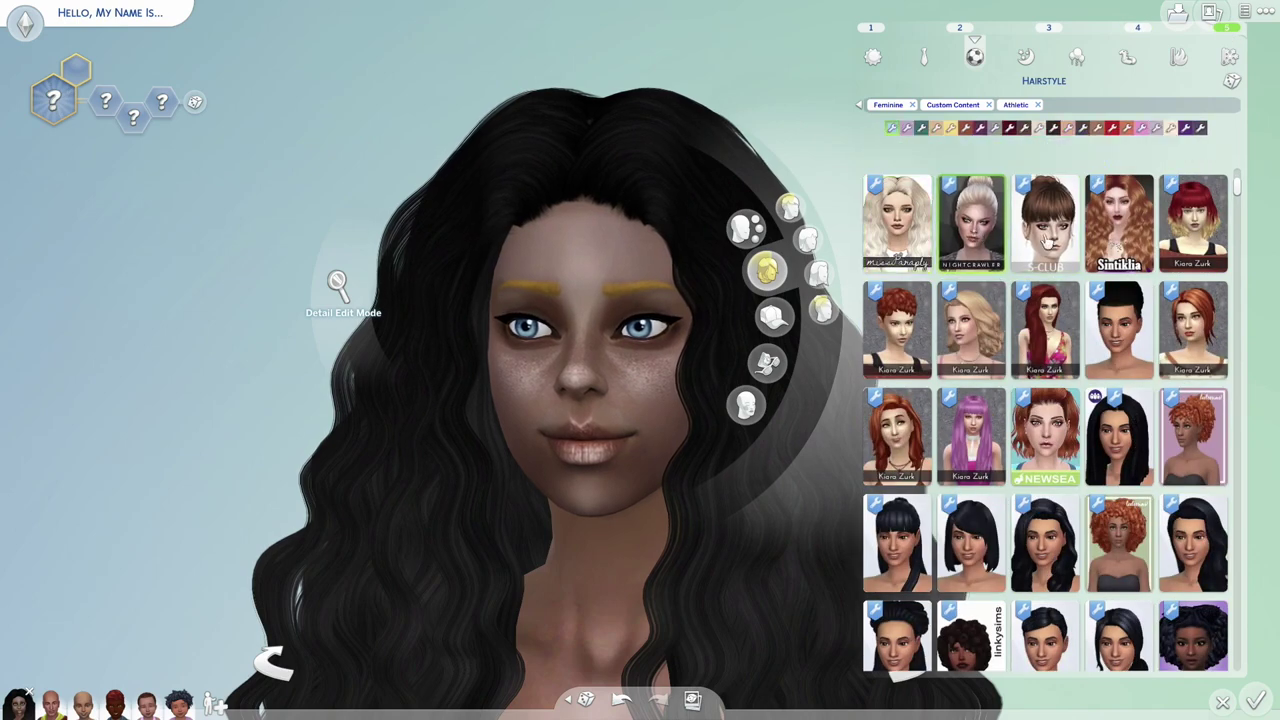
left_click(1063, 245)
scroll(537, 460, "down", 2)
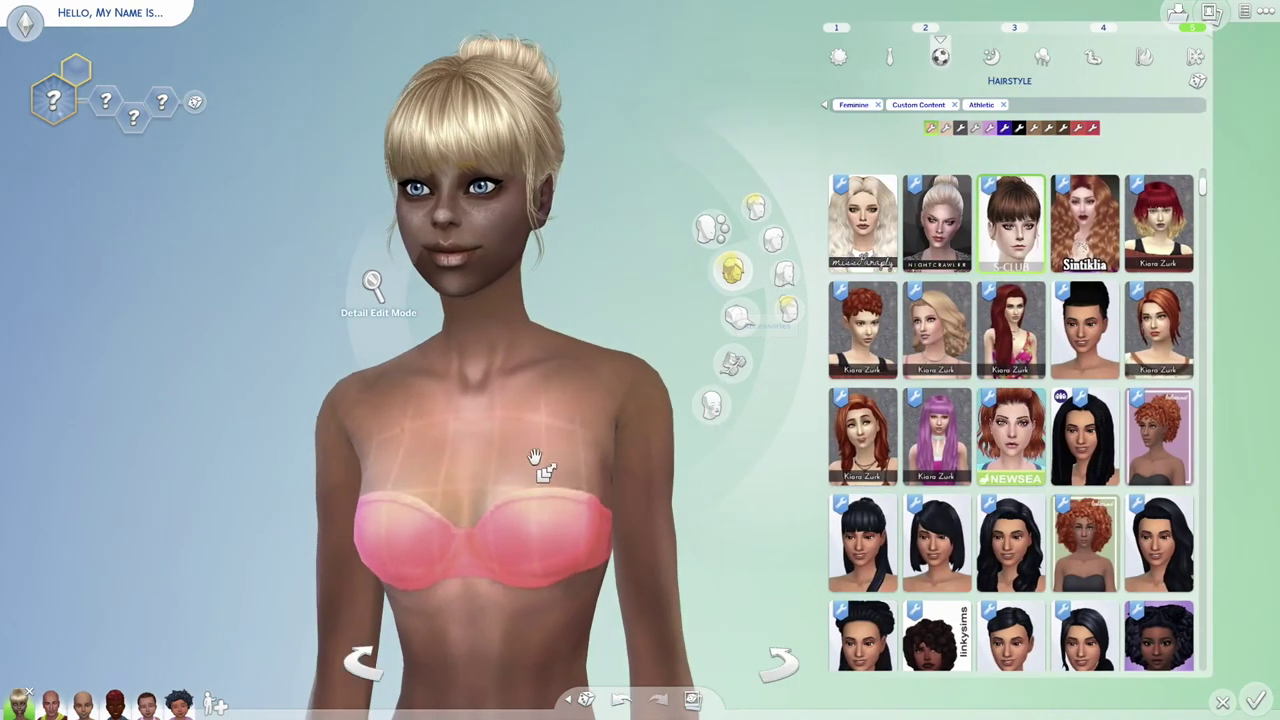
Step: Apply Sintiklia's long curly hairstyle to the fifth Athletic outfit and inspect it from several angles against the MissParaply hairstyle
left_click(1072, 245)
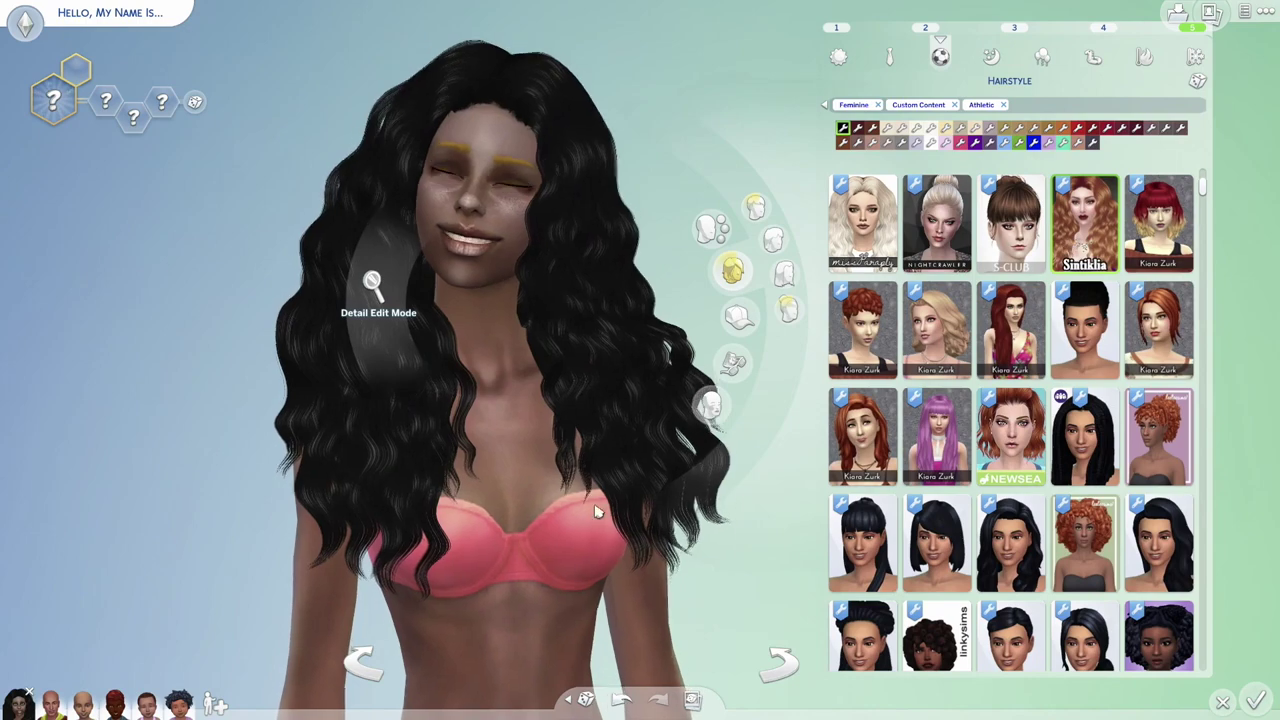
left_click_drag(595, 512, 464, 521)
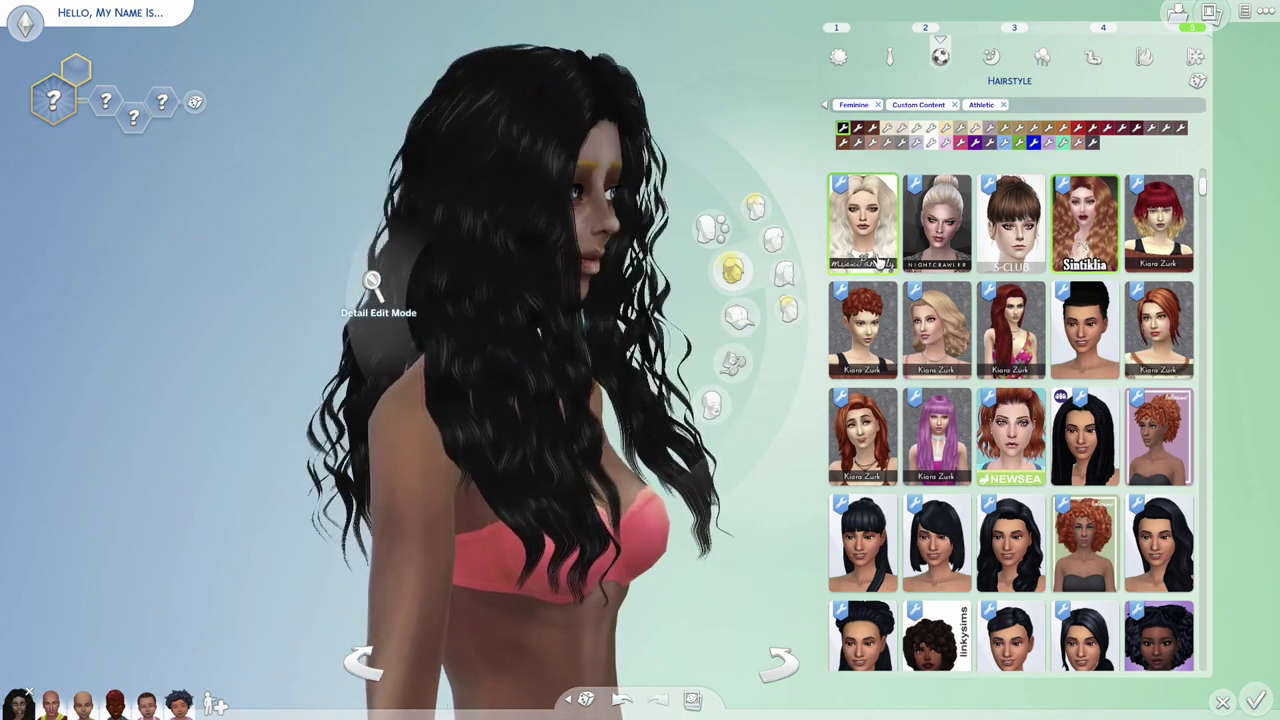
left_click(884, 221)
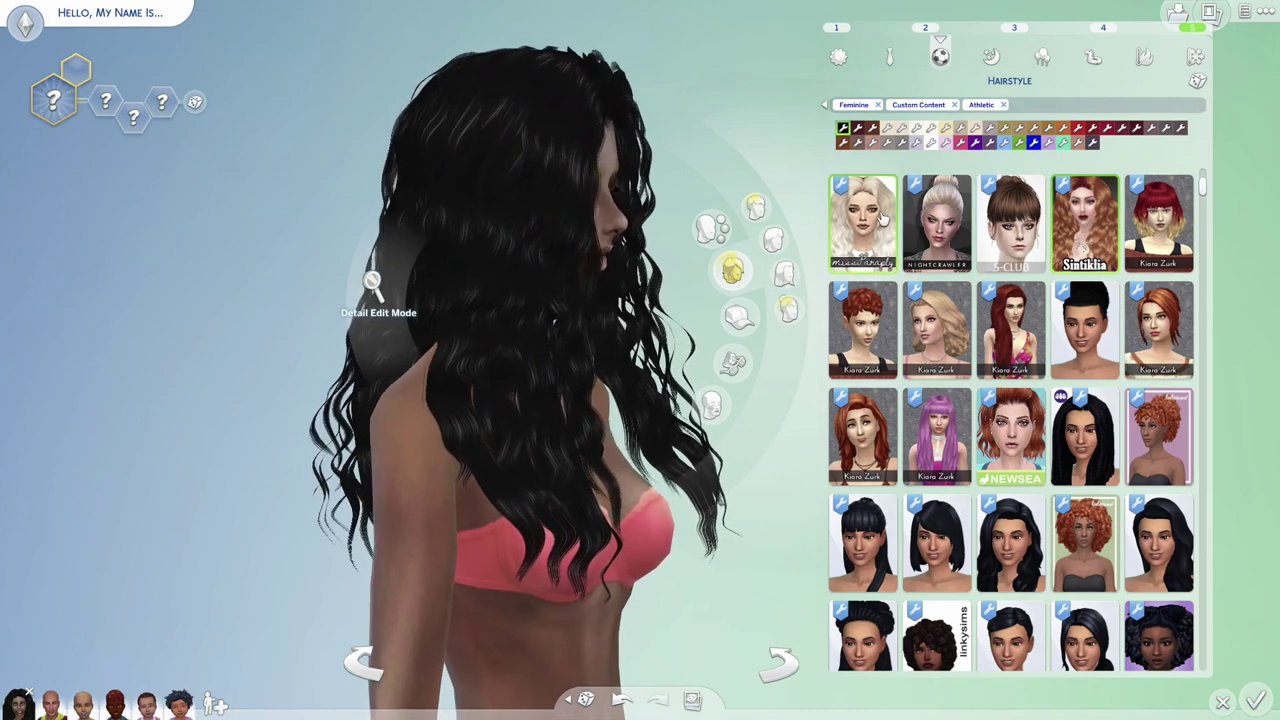
left_click(1084, 238)
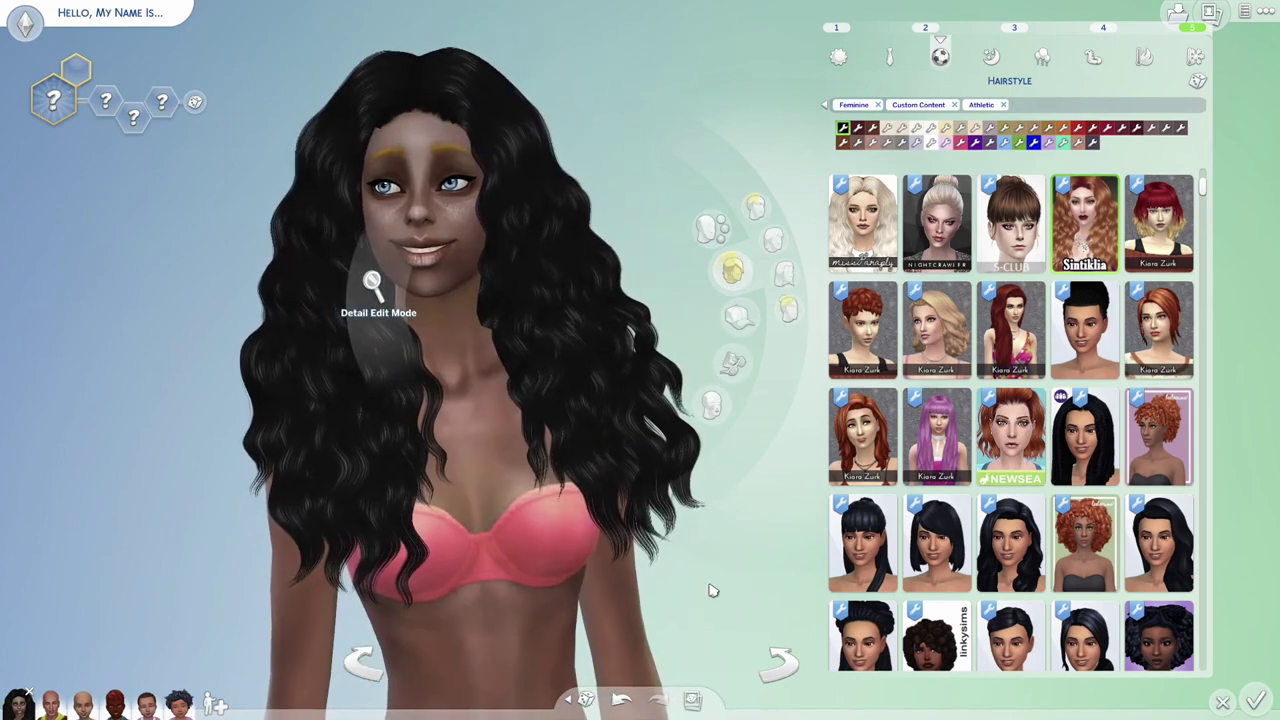
scroll(672, 572, "up", 3)
left_click_drag(671, 543, 707, 530)
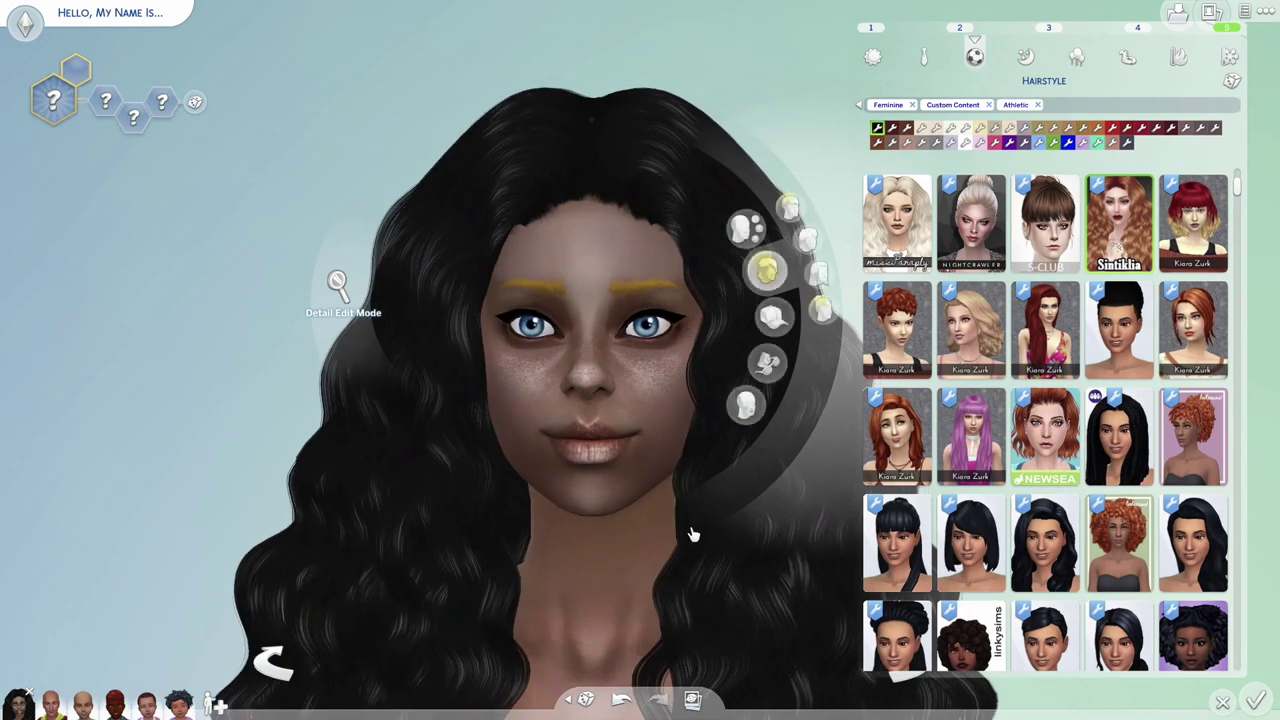
scroll(650, 540, "down", 3)
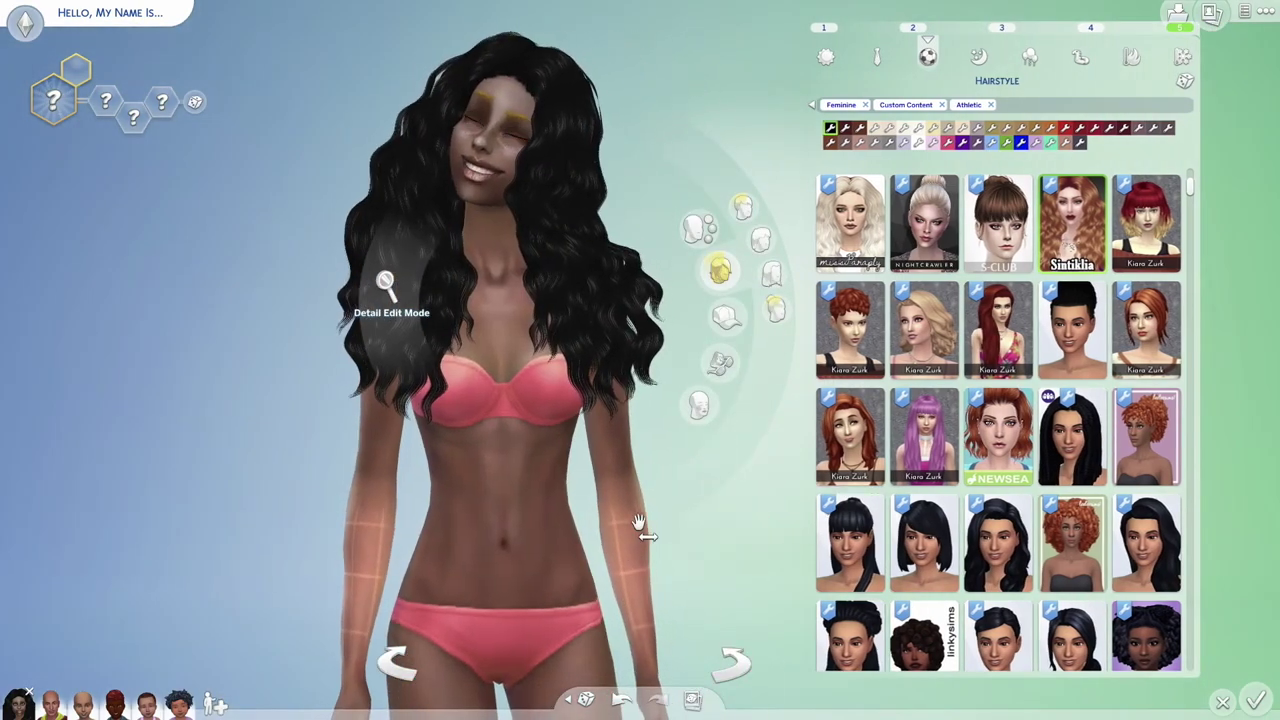
Step: Test custom hairstyles on the Sleep outfit: the two-tone bob, braids, ponytail with bangs, long side waves, short crop and low side ponytail
left_click(985, 60)
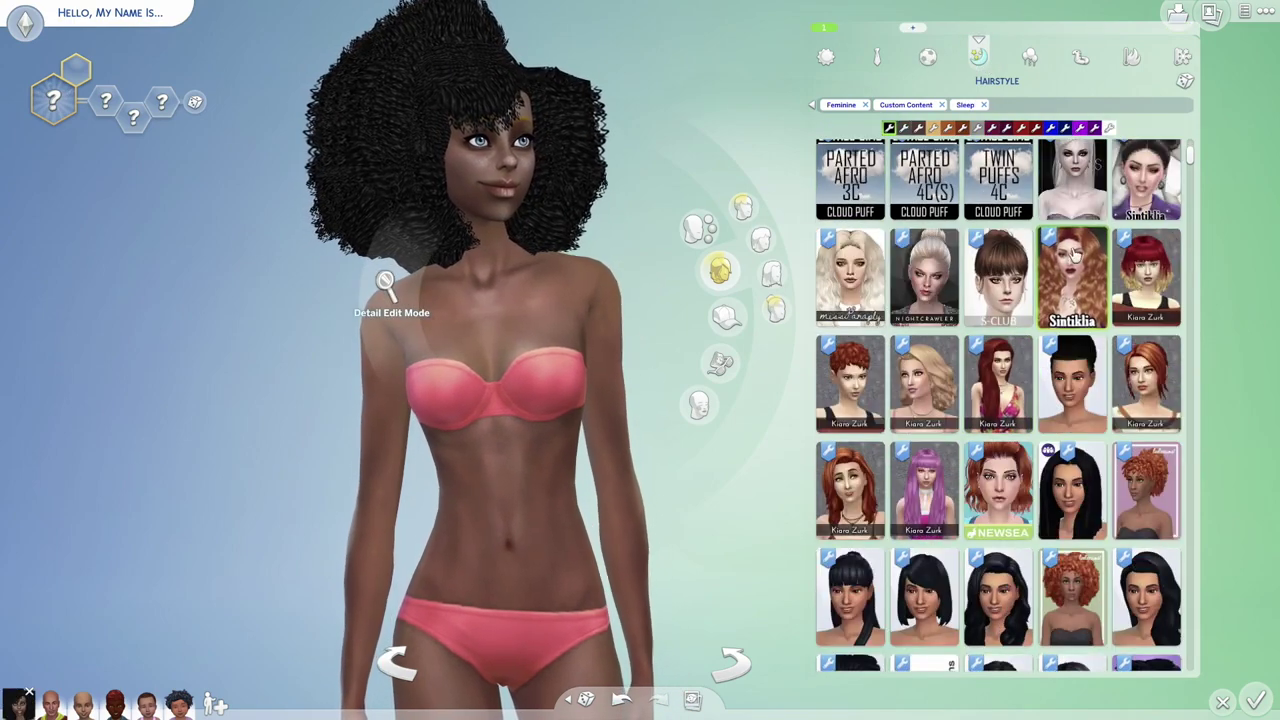
left_click(1148, 274)
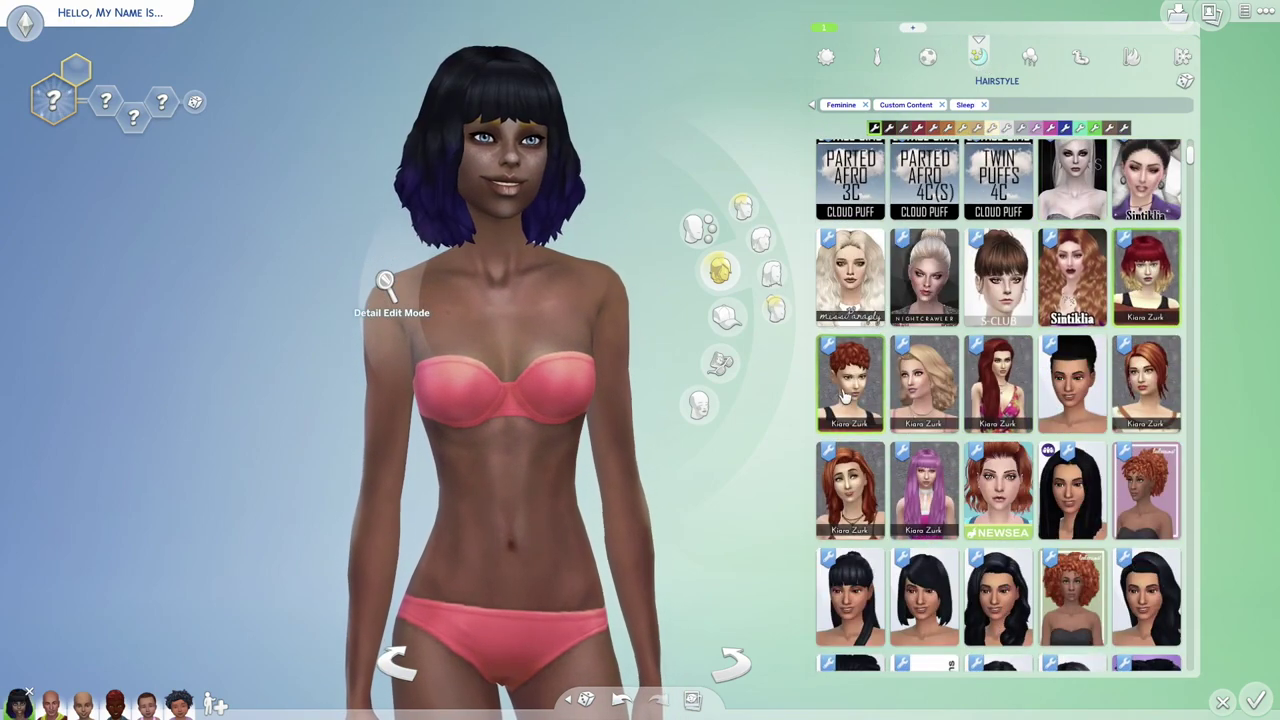
left_click(1072, 388)
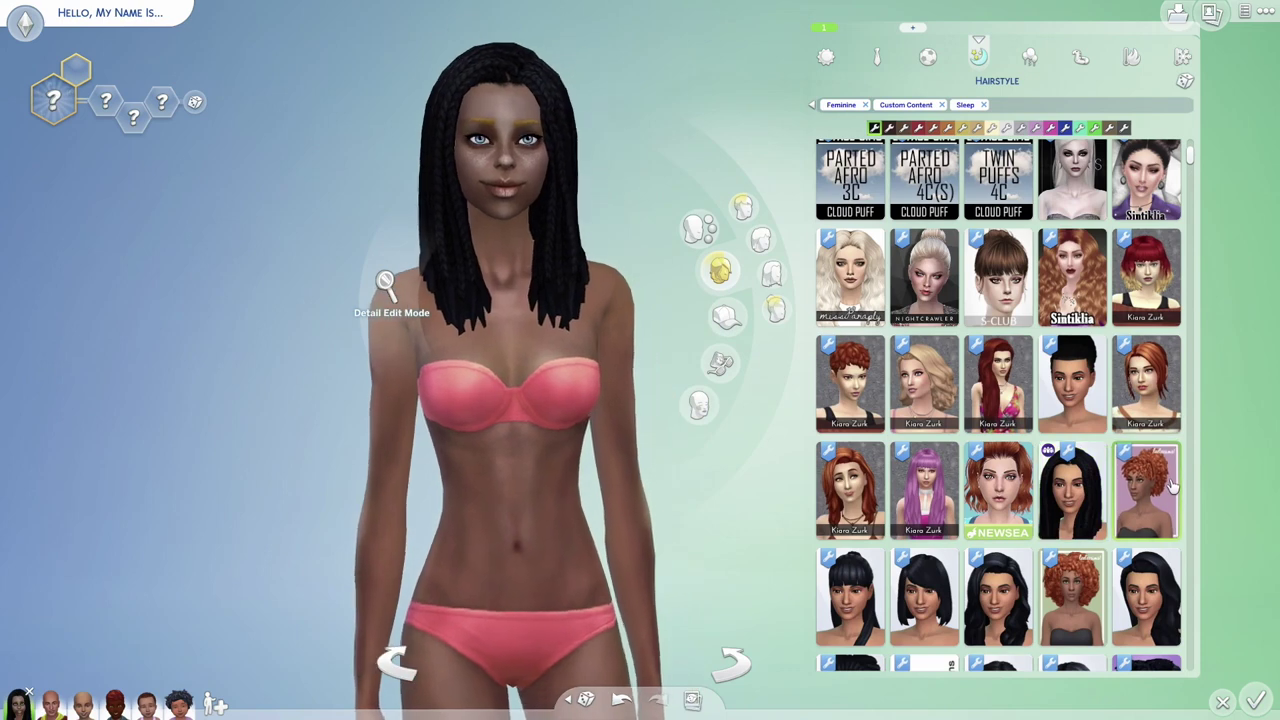
scroll(1173, 485, "down", 3)
left_click(945, 458)
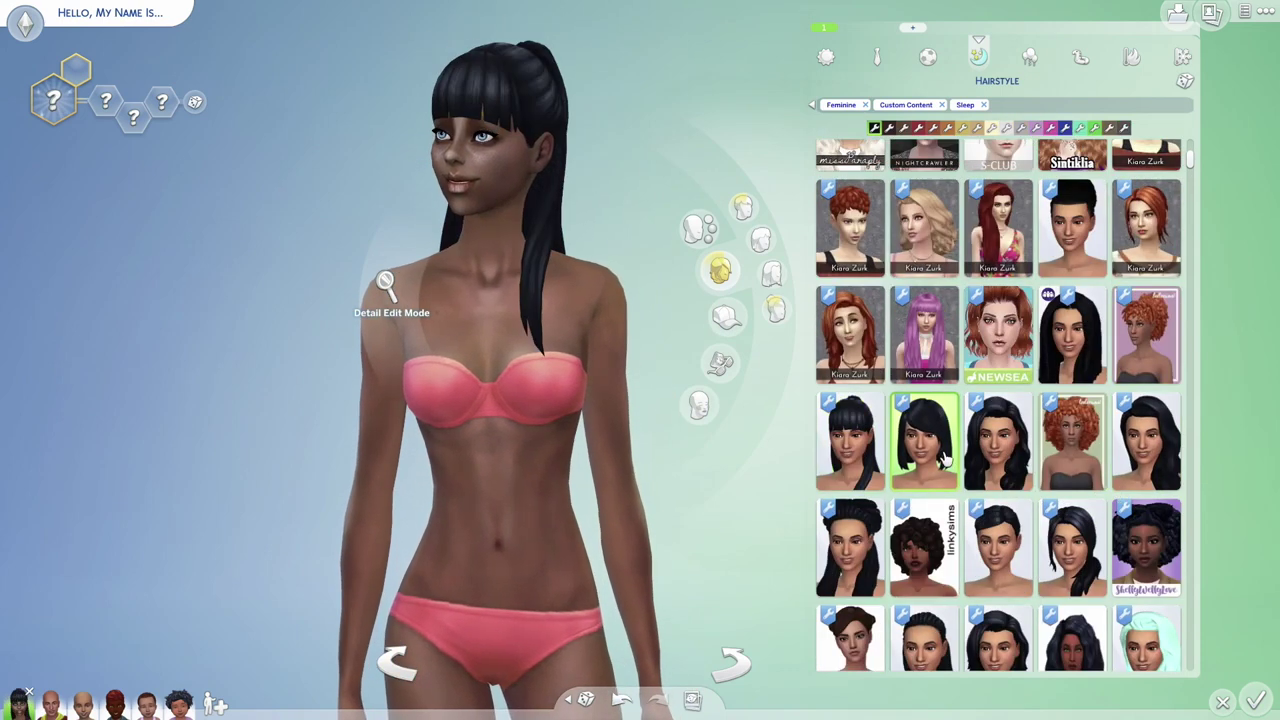
left_click(1146, 445)
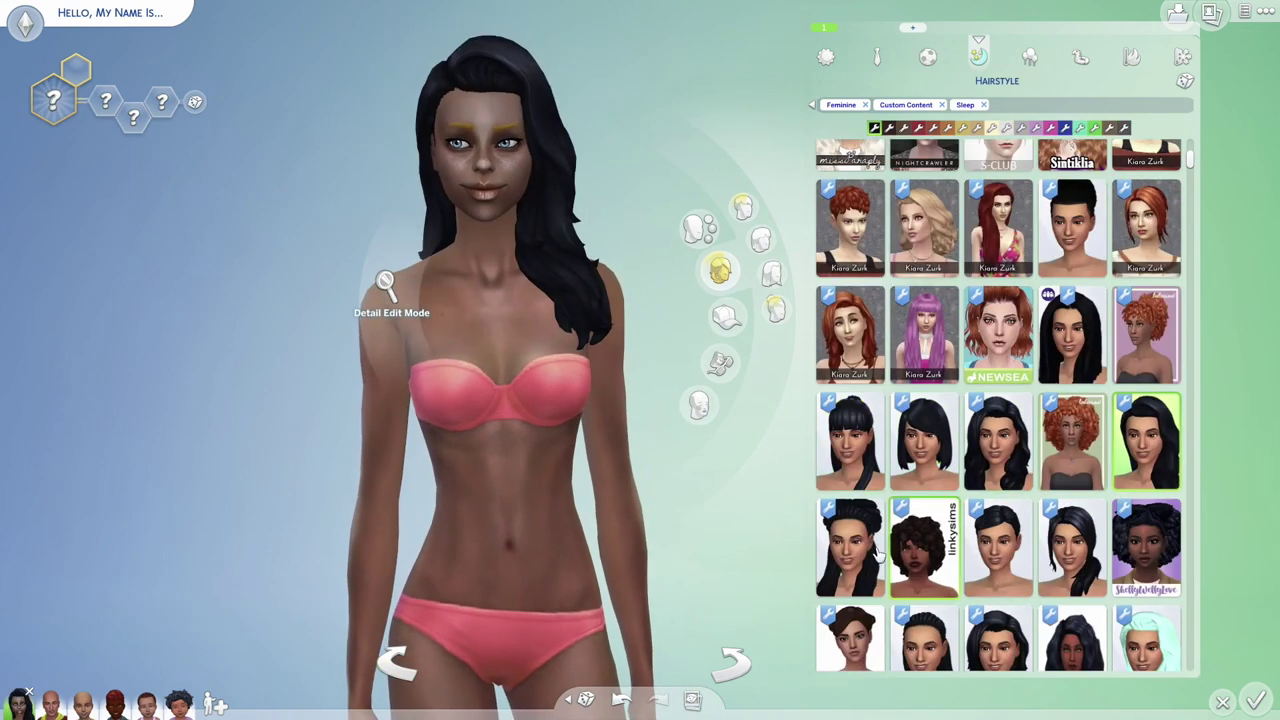
left_click(1072, 548)
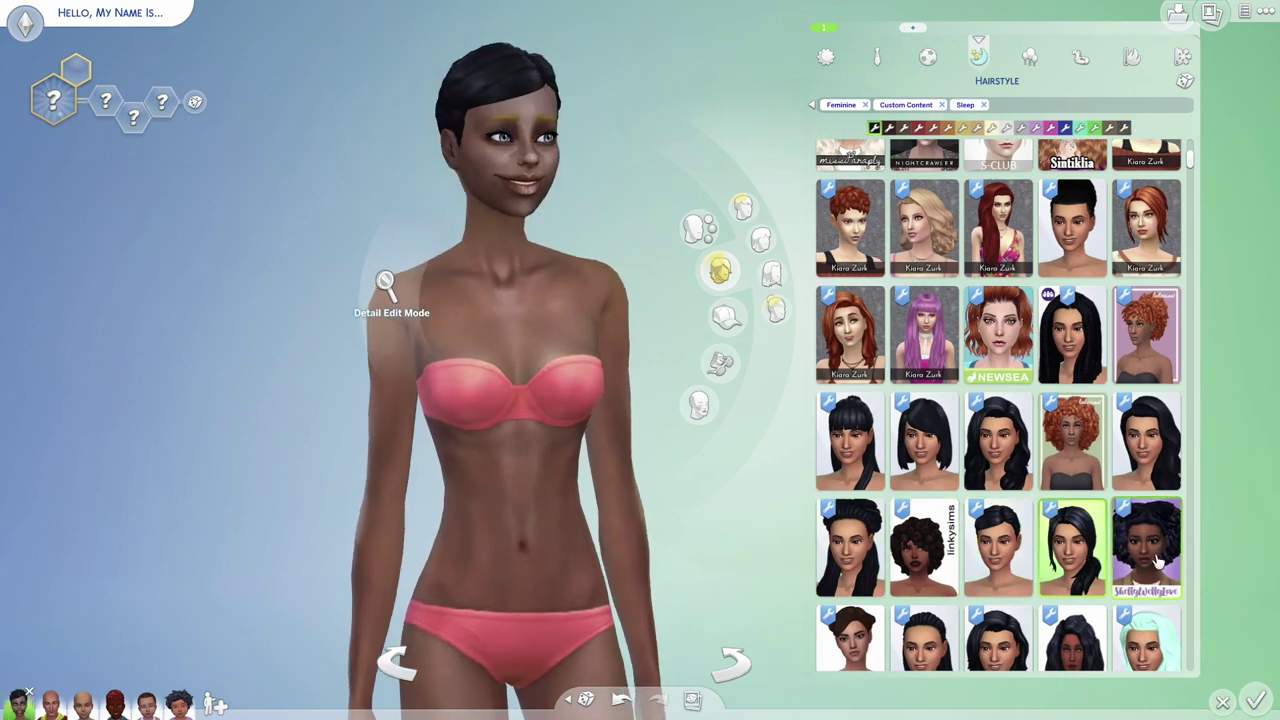
Step: Try the ShellyWellyLove curly puffs and the long side-swept hairstyle on the Sleep outfit, testing the latter's red and orange swatches up close
left_click(1157, 563)
scroll(1140, 500, "down", 2)
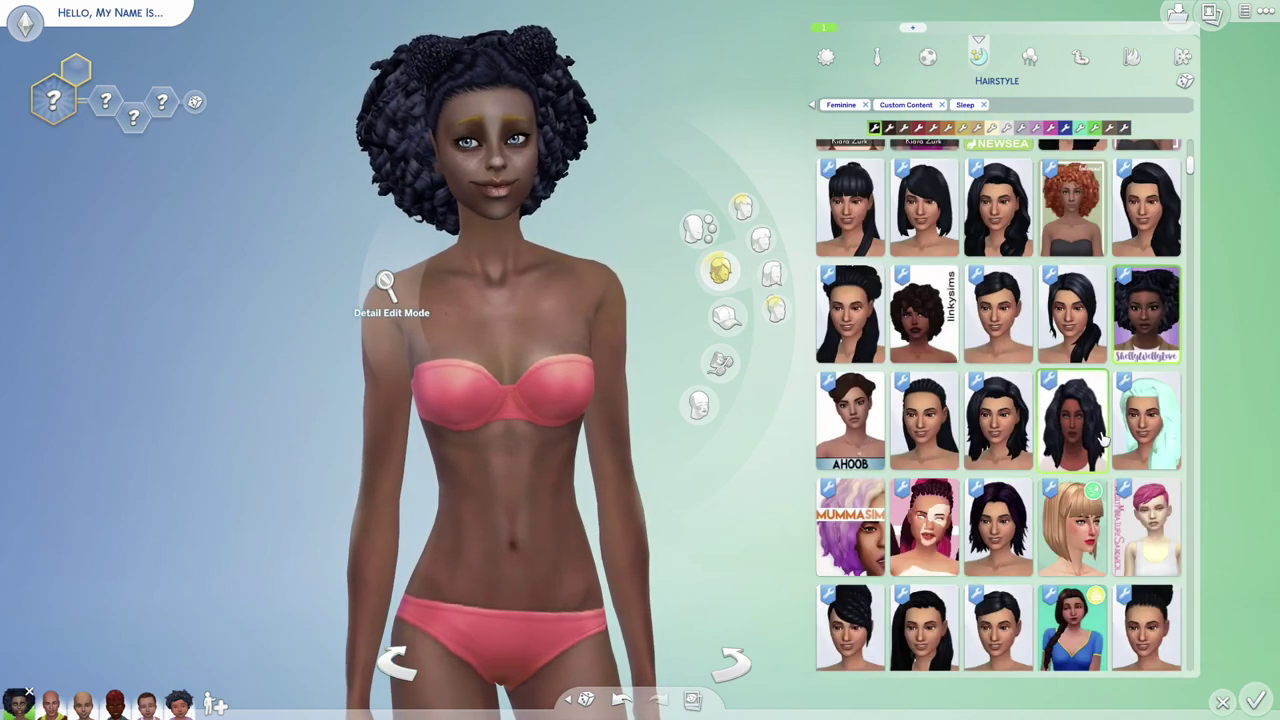
left_click(1158, 452)
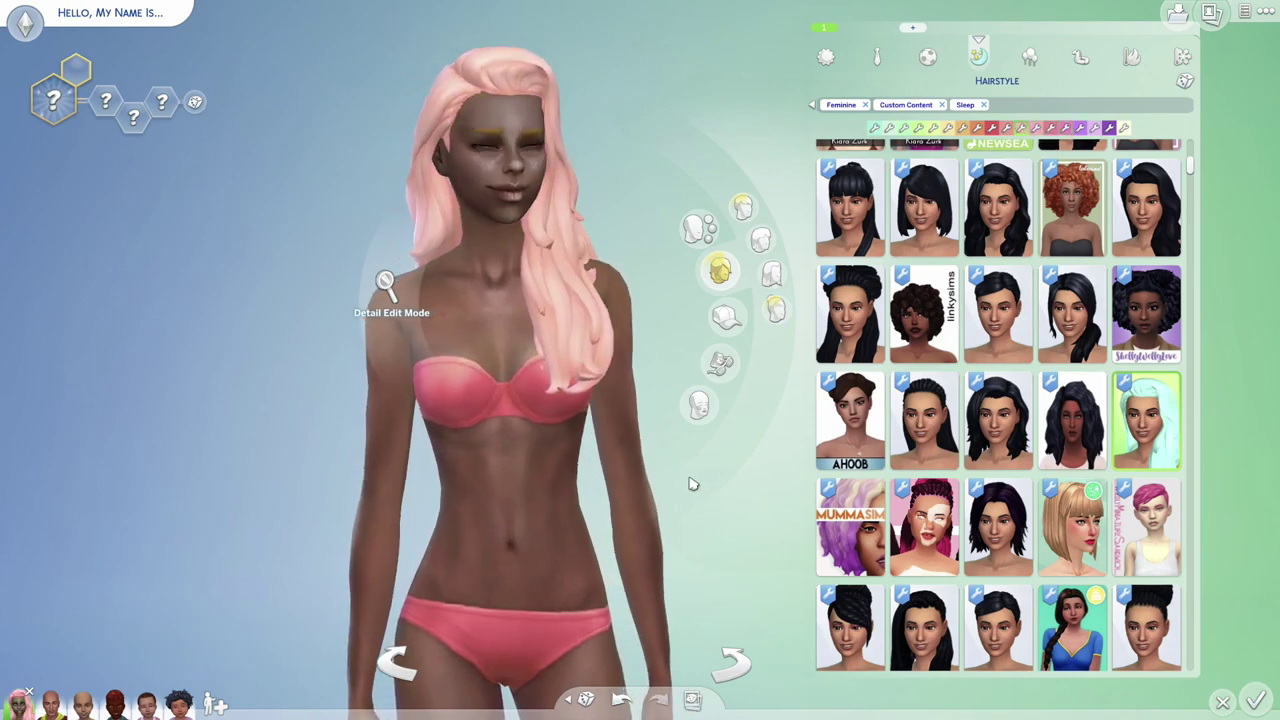
scroll(659, 444, "up", 3)
left_click_drag(660, 444, 679, 502)
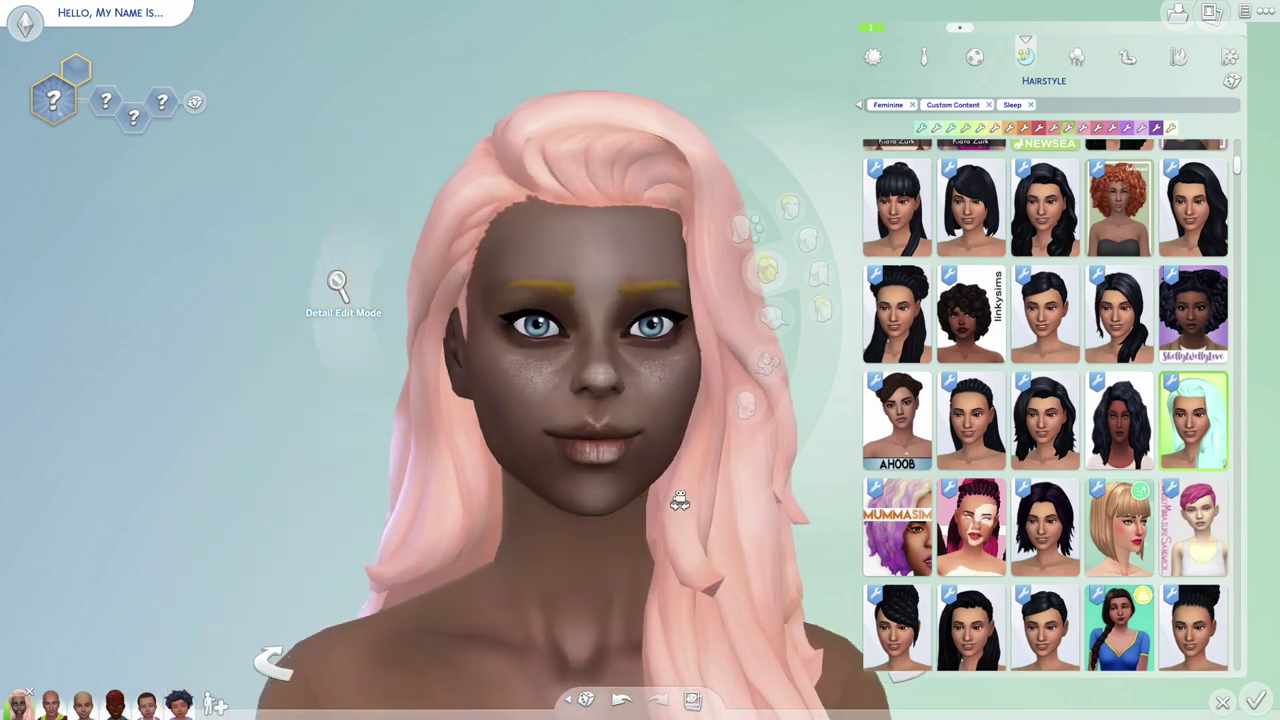
left_click(1025, 128)
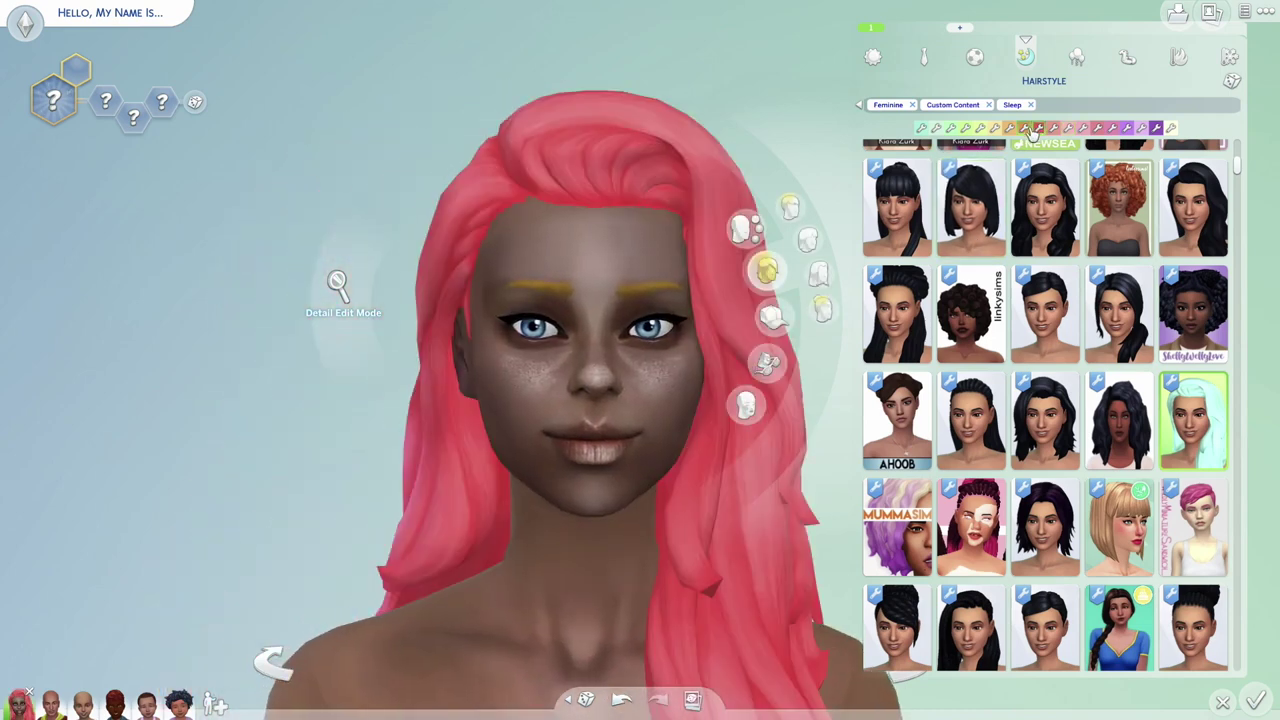
left_click(1026, 130)
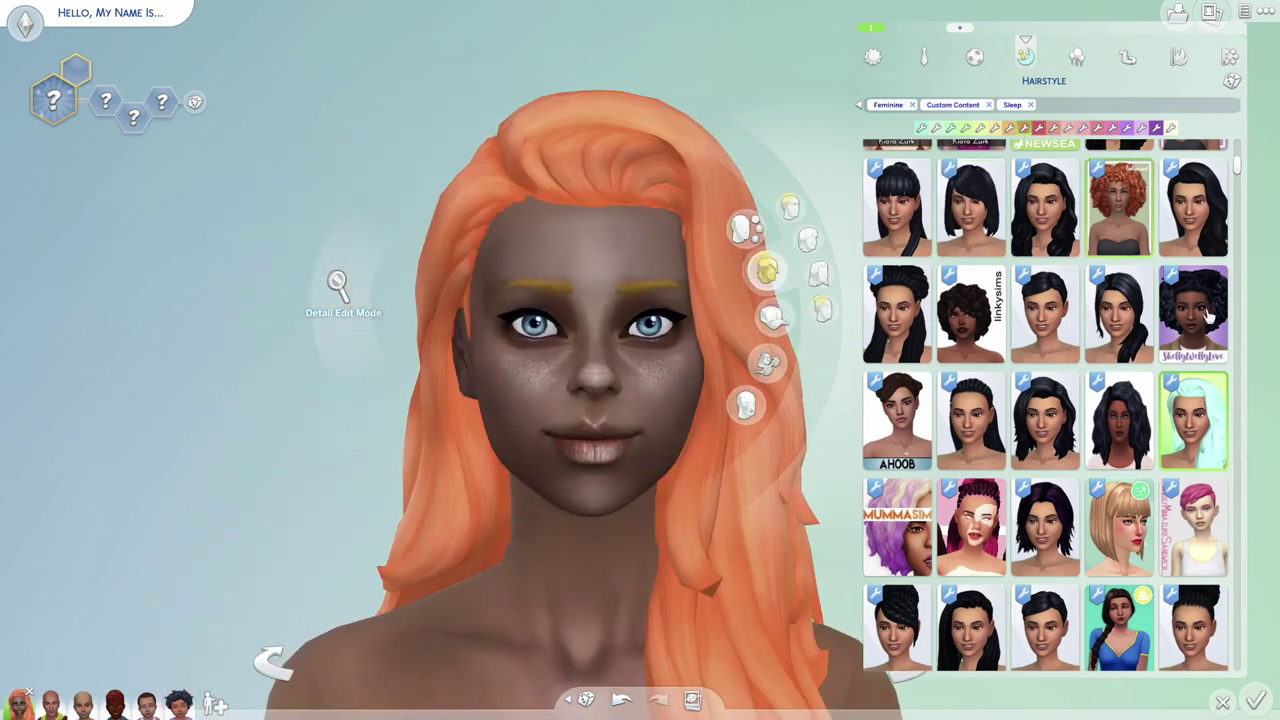
Step: Apply the MummaSim curly hairstyle to the second Sleep outfit and test its colour swatches, ending on orange and green
scroll(970, 300, "down", 3)
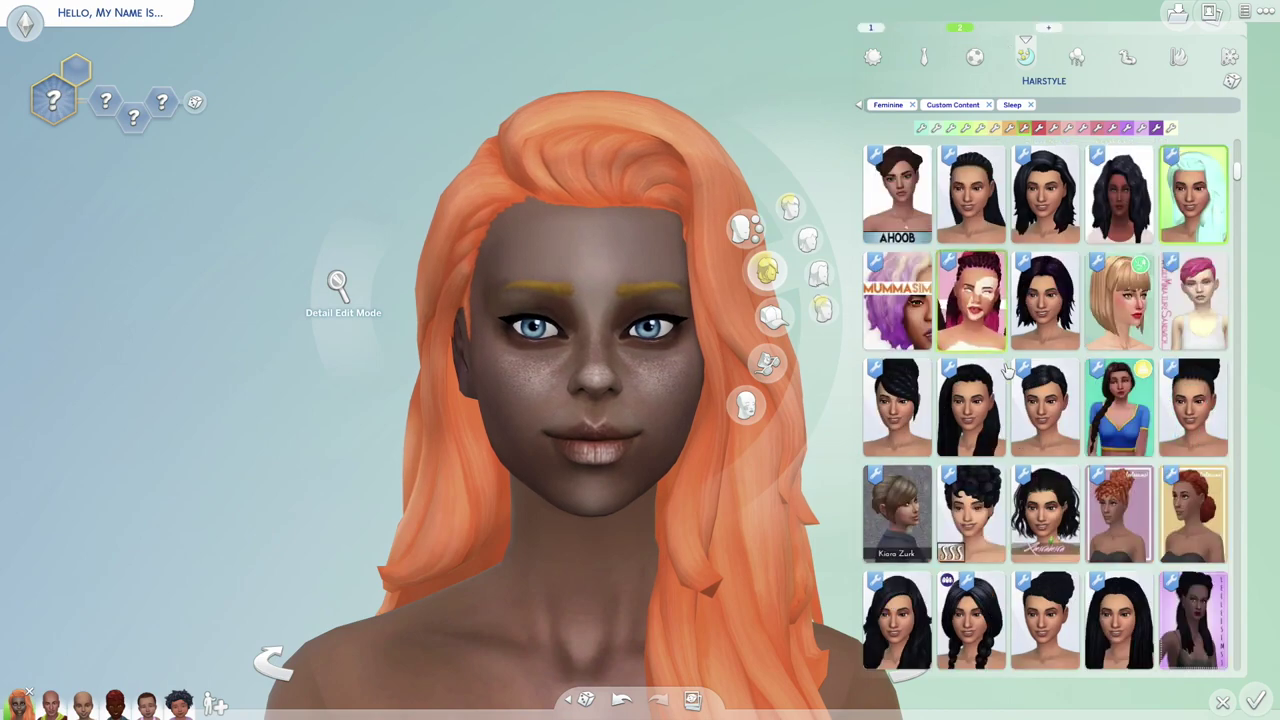
left_click(898, 328)
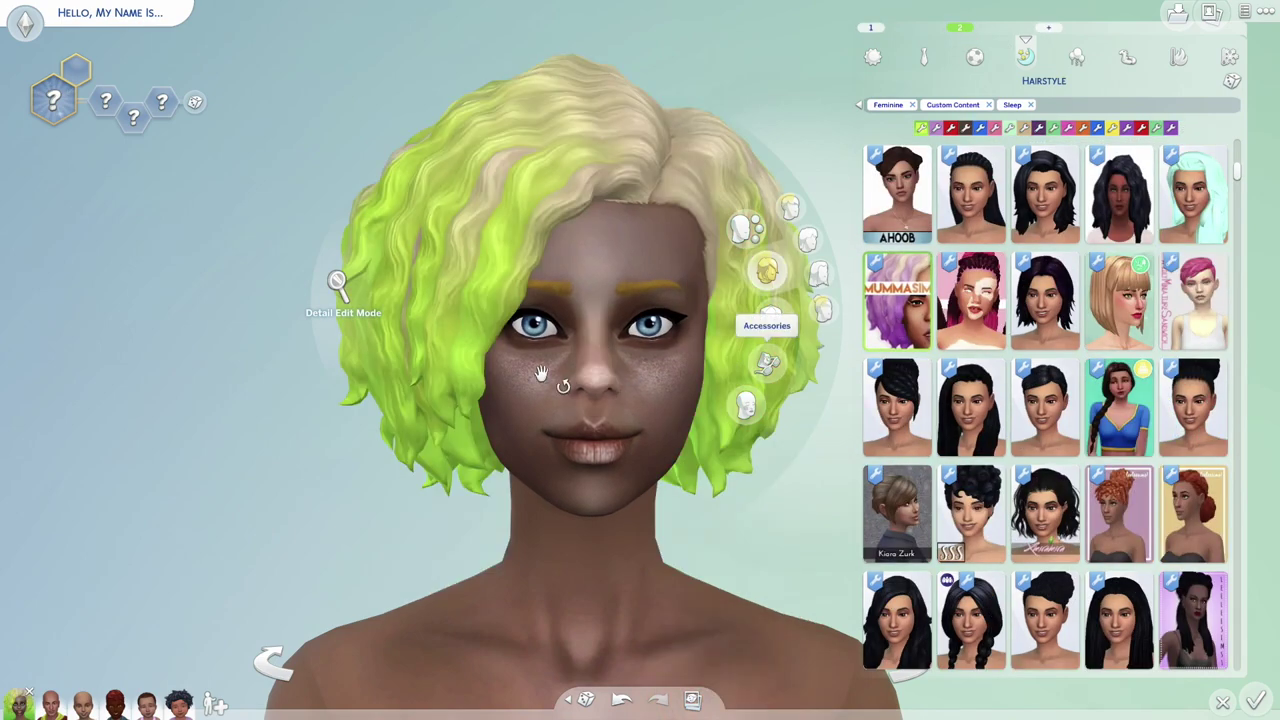
scroll(552, 376, "down", 3)
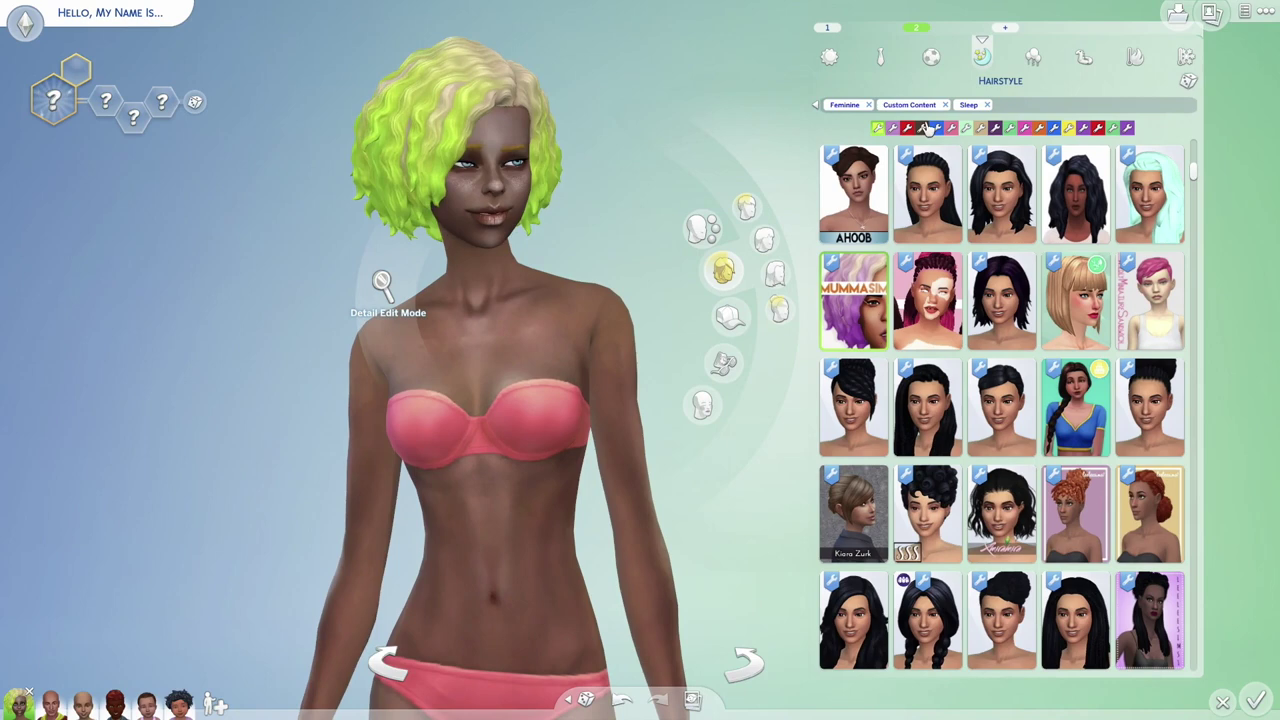
left_click(905, 128)
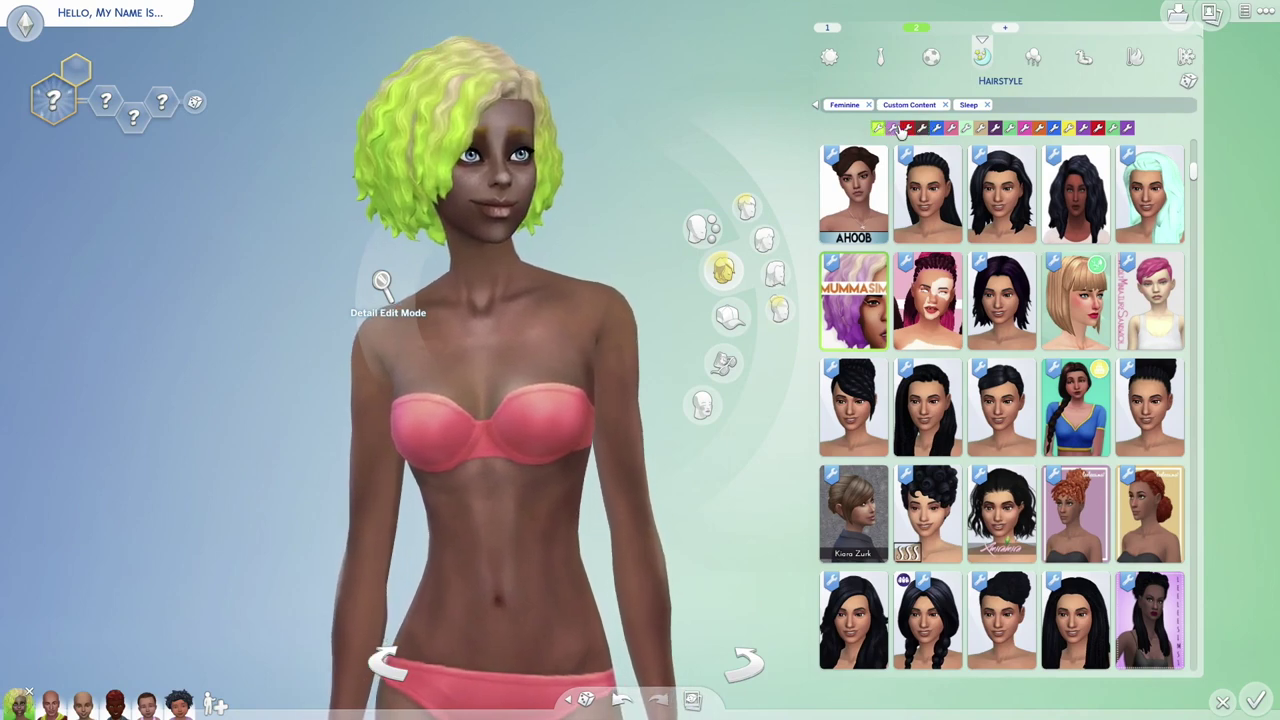
left_click(1016, 128)
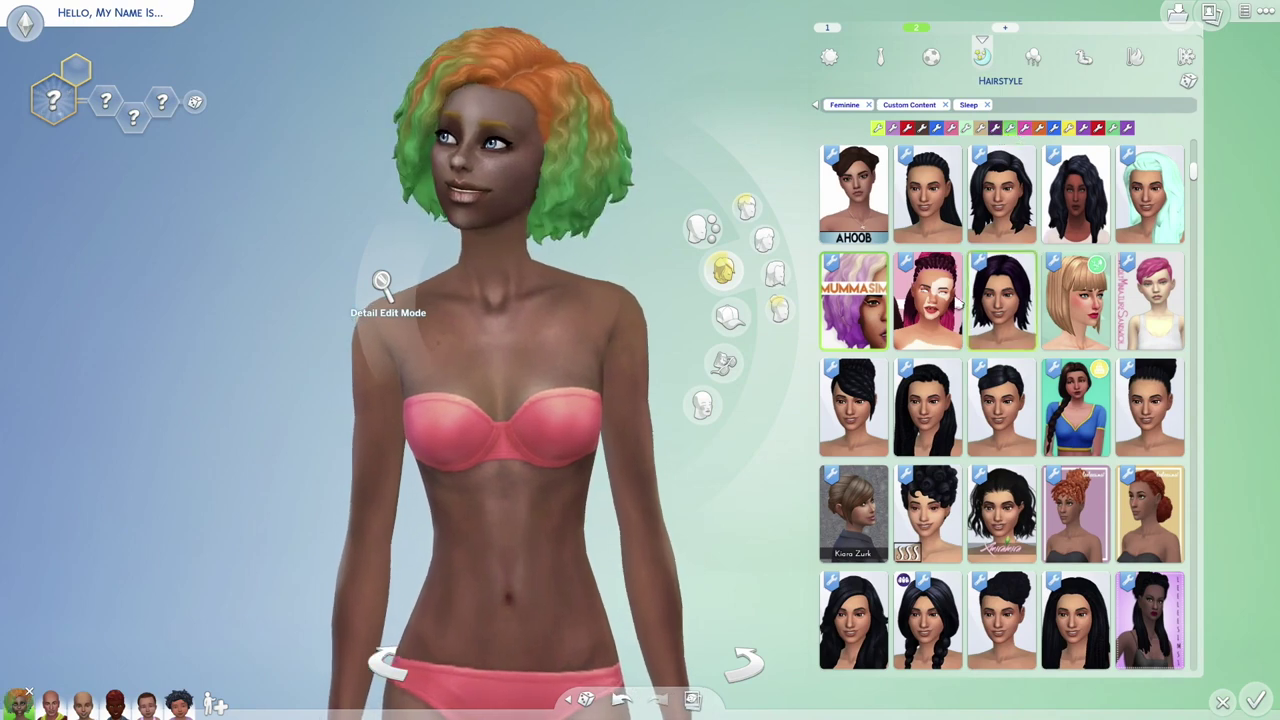
Step: Test the layered shoulder-length cut, bob with bangs, pink crop, long side-swept hair, short crop and side braid on the second Sleep outfit
left_click(1000, 305)
left_click(1000, 310)
left_click(1076, 300)
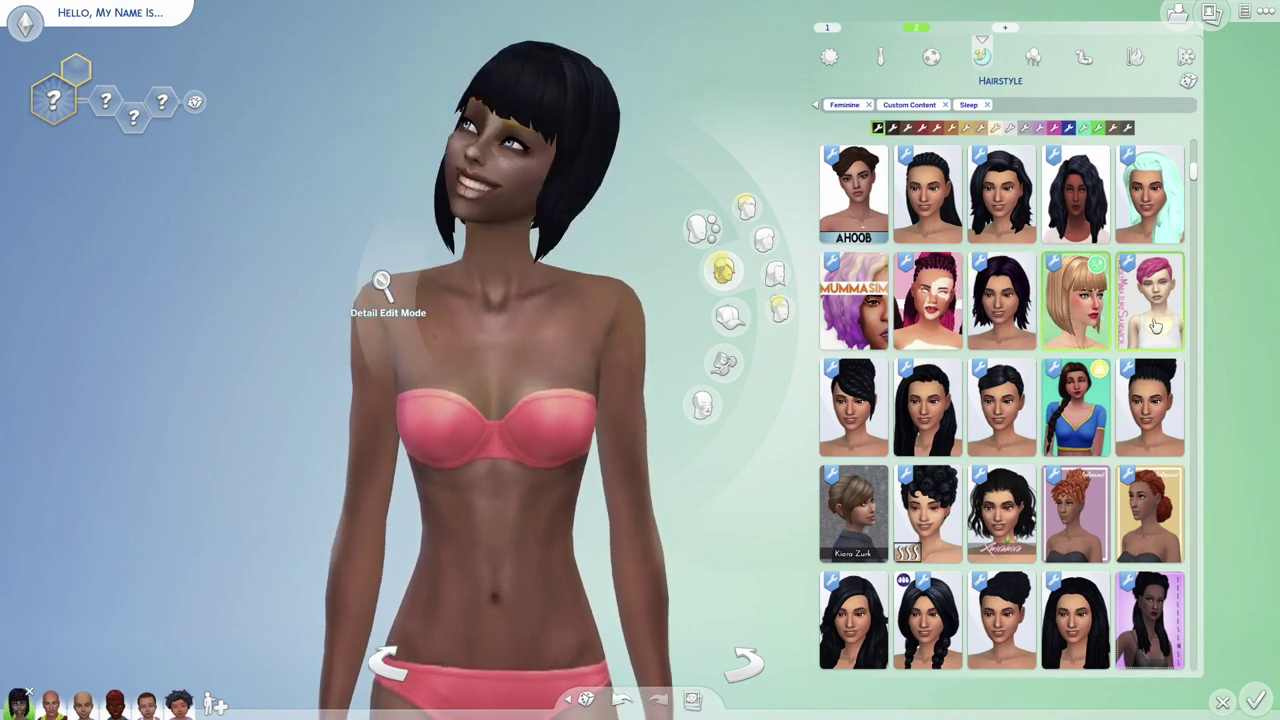
left_click(1150, 300)
left_click(928, 405)
left_click(1000, 405)
left_click(1076, 405)
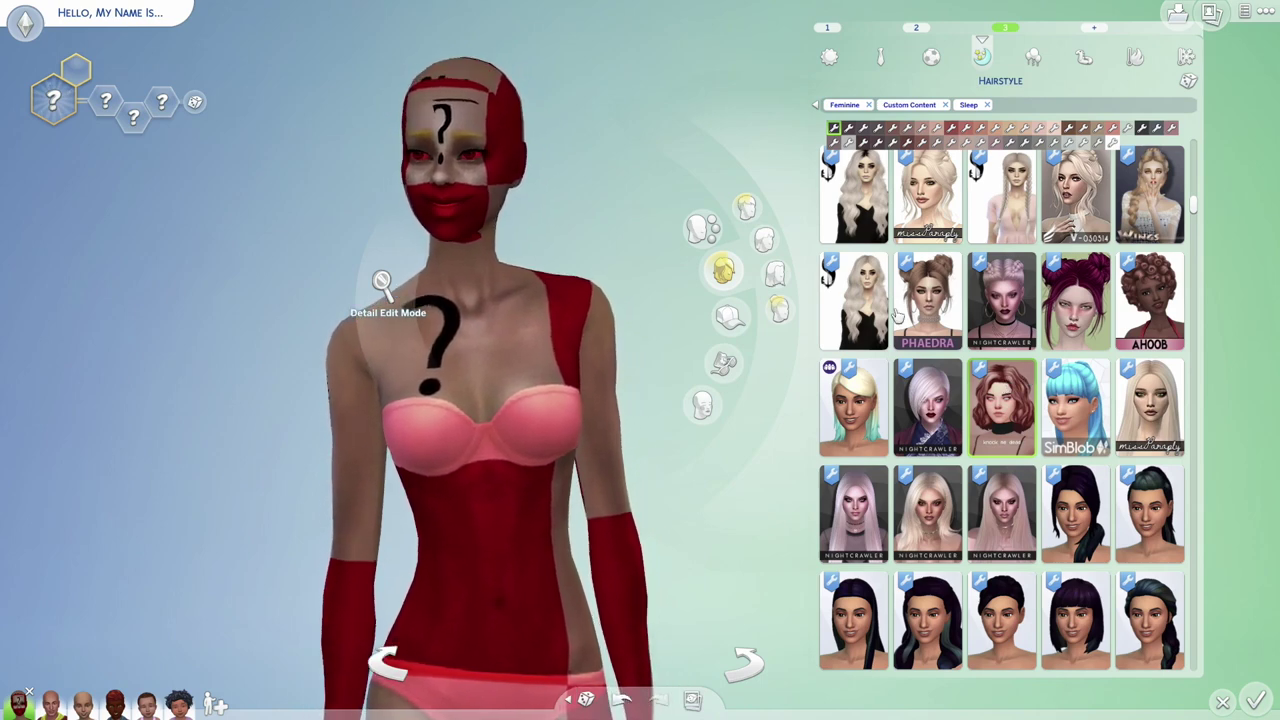
Step: Inspect the wavy bob with broken textures from the front at close range and capture a screenshot of it
scroll(645, 325, "up", 2)
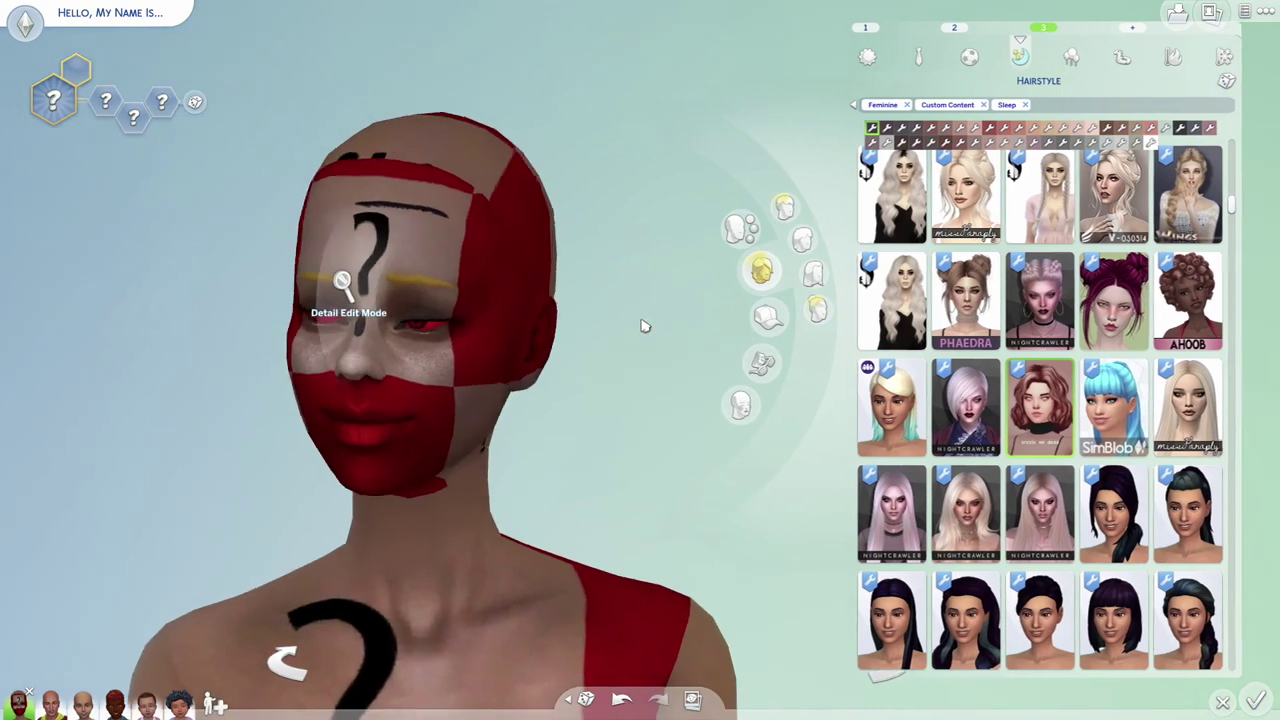
left_click_drag(645, 325, 608, 497)
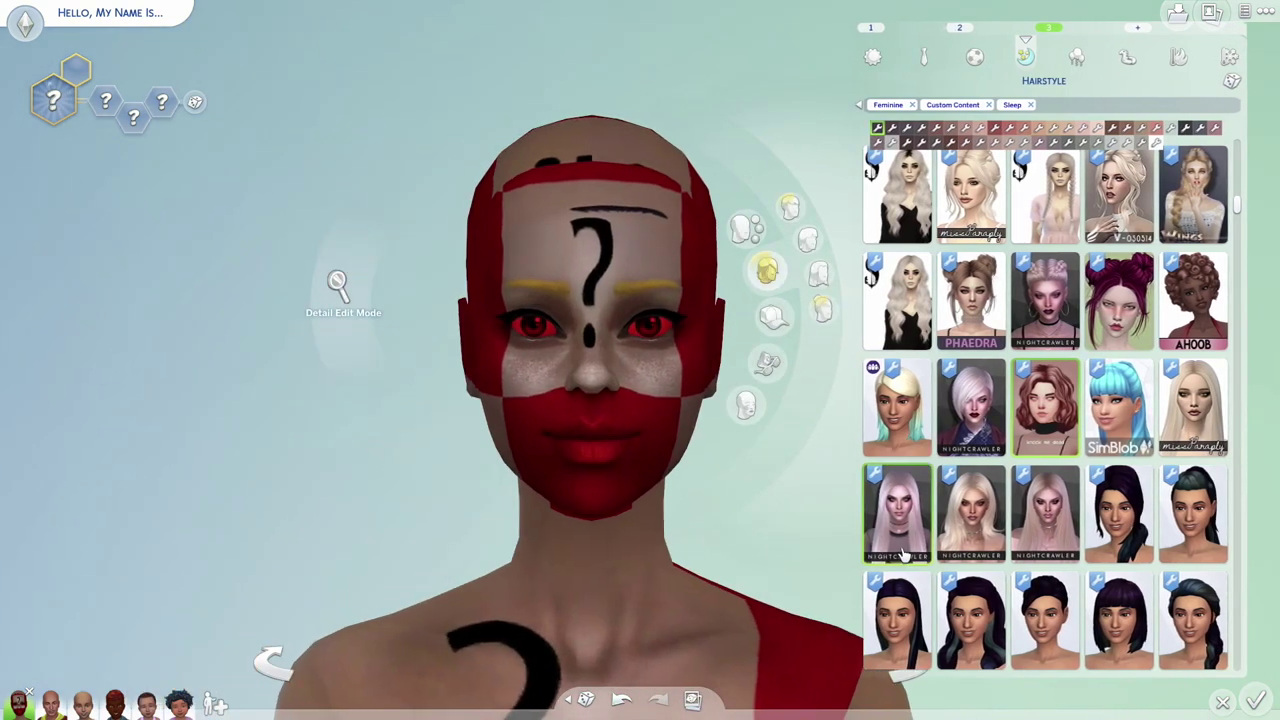
key("c")
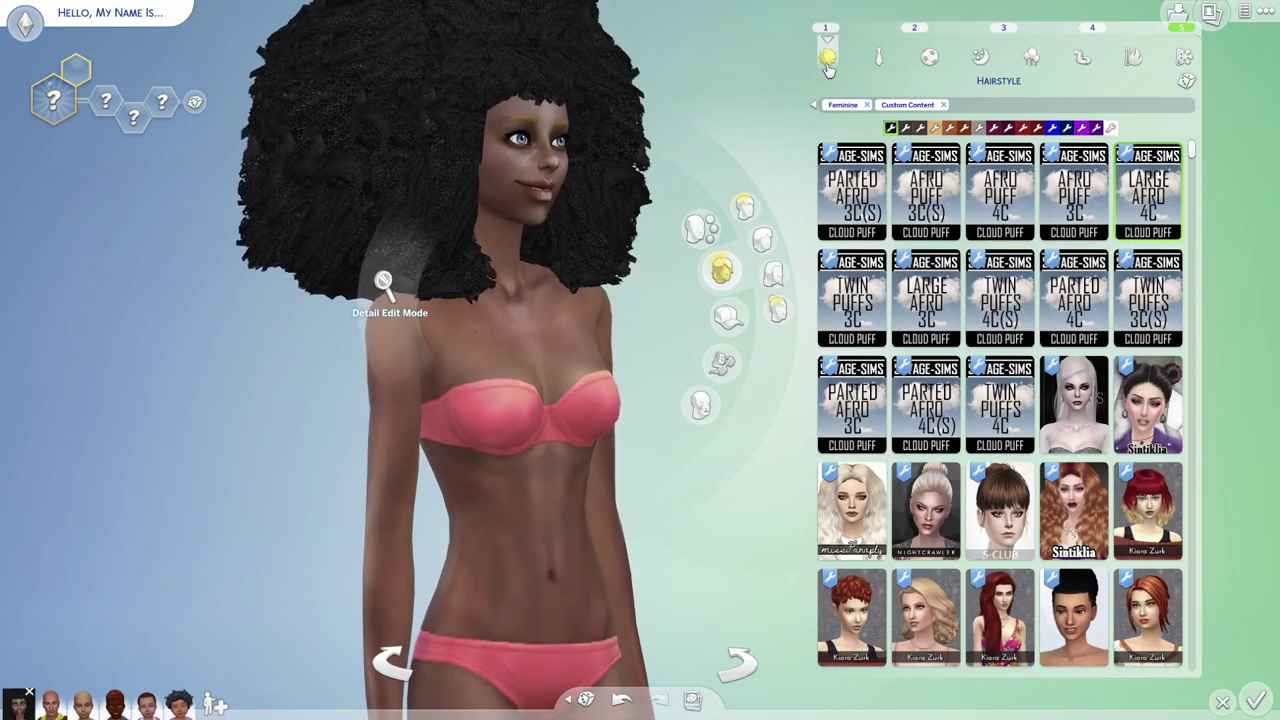
Step: Test the Cloud Puff Laid Edges hat items in small, medium and large against the afro hairstyles on the Everyday outfits
left_click(727, 316)
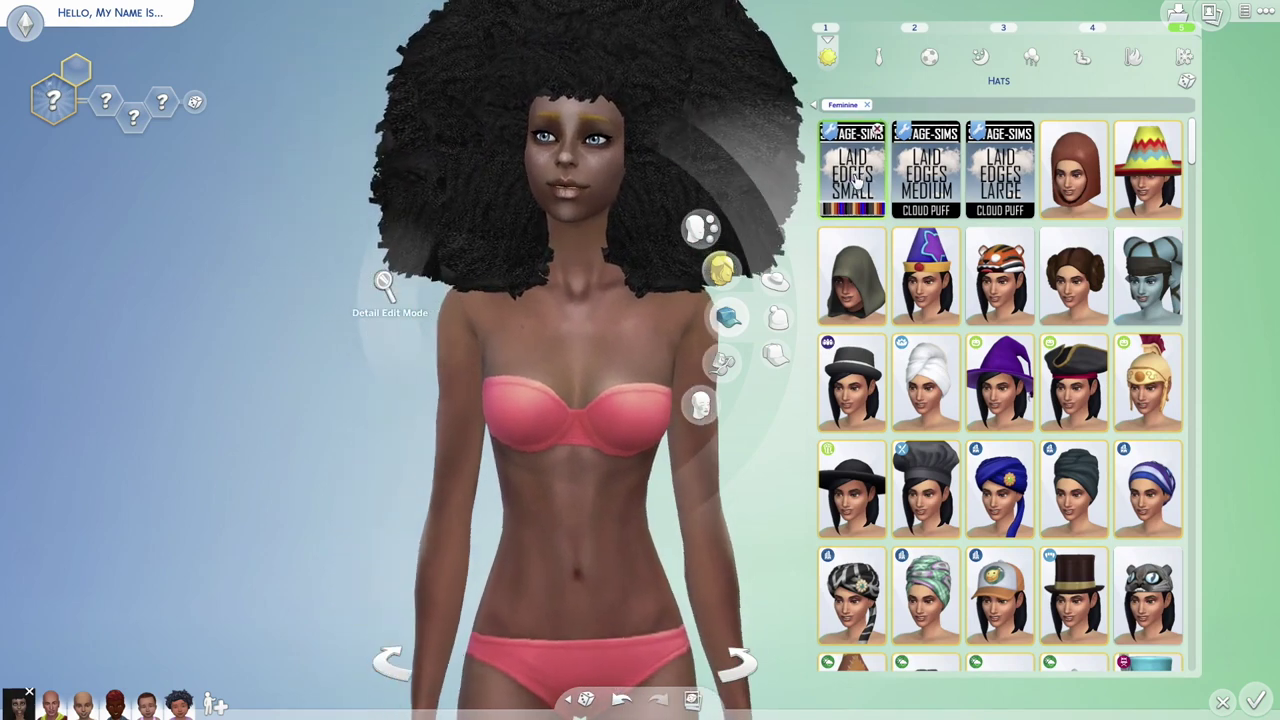
left_click(928, 172)
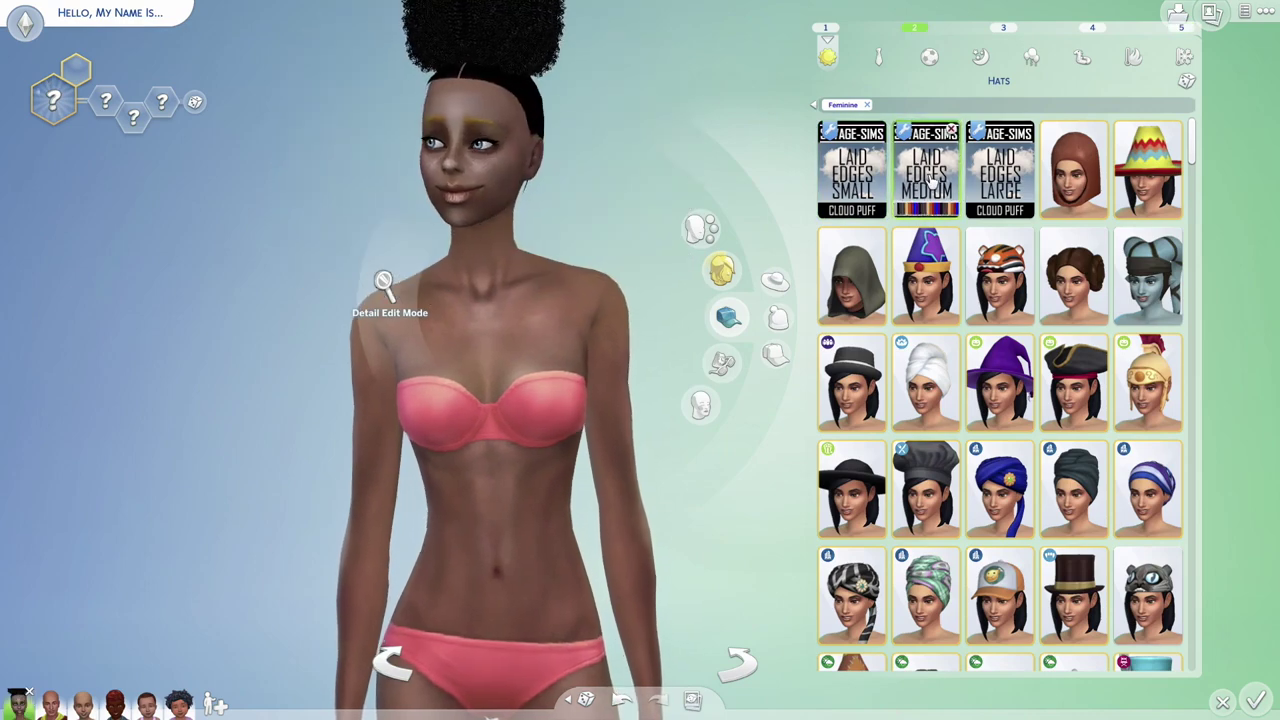
scroll(549, 558, "up", 3)
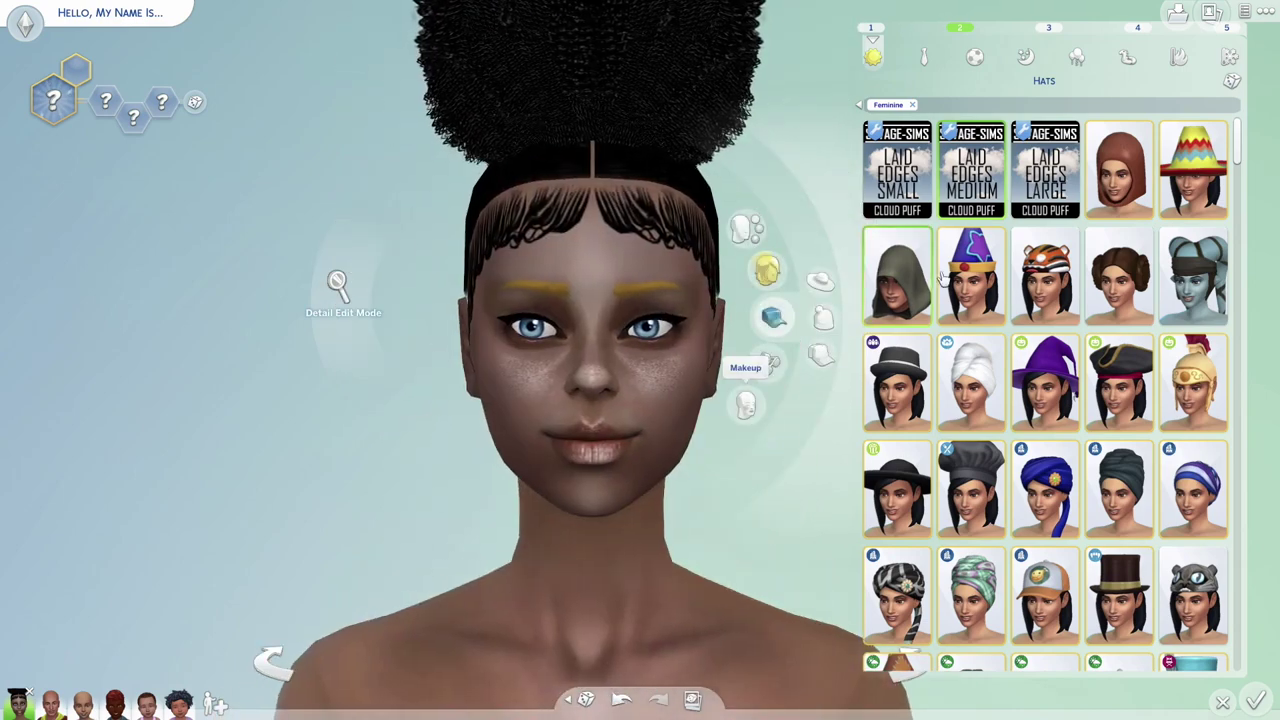
left_click(1051, 30)
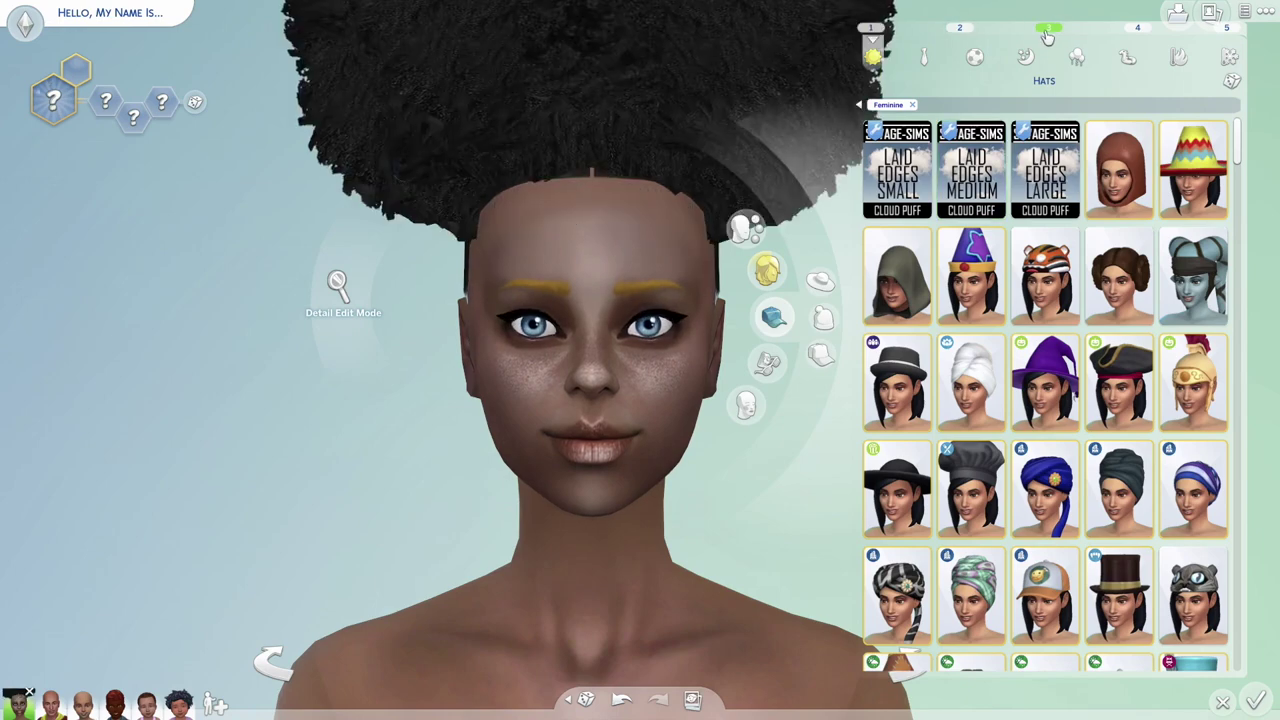
left_click(1040, 147)
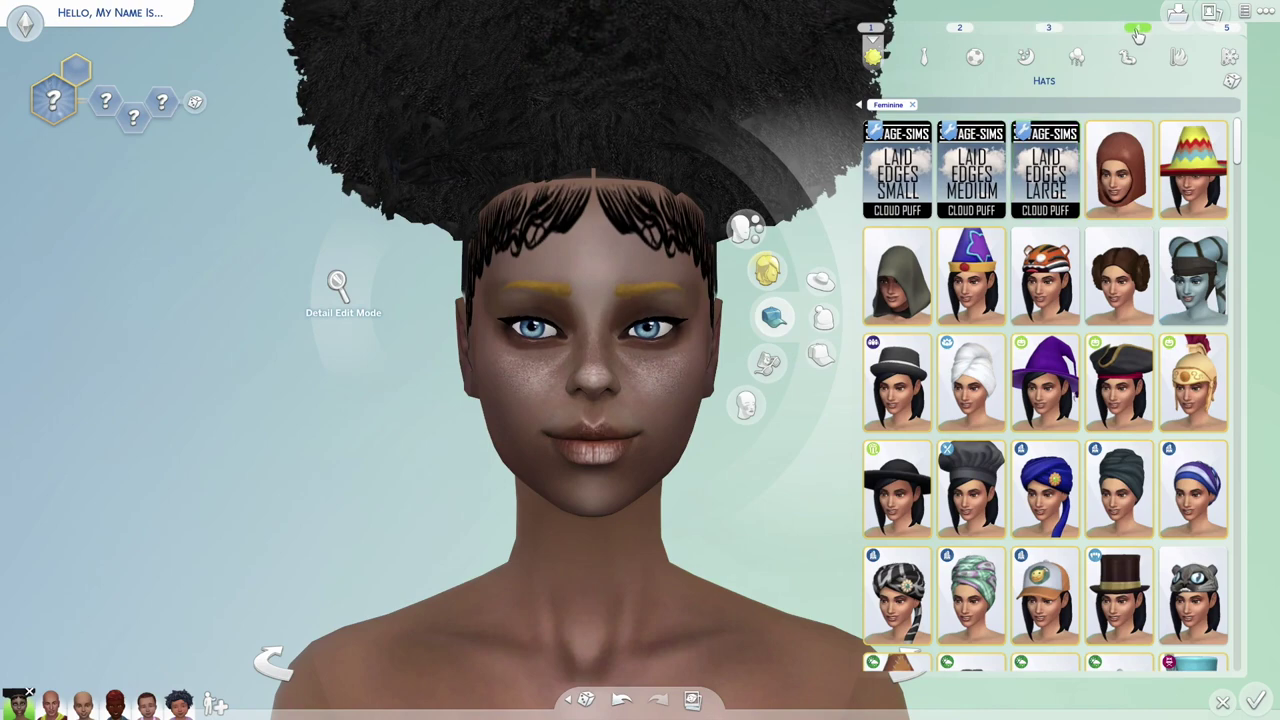
left_click(1120, 170)
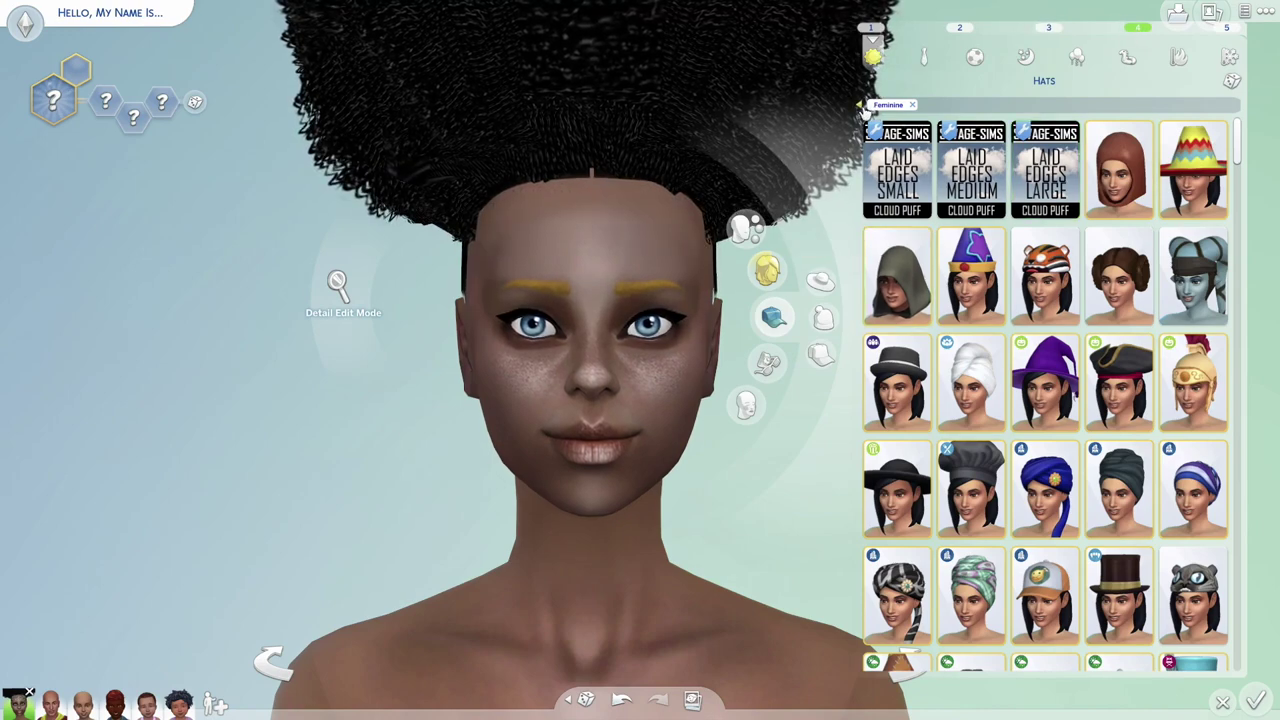
Step: Filter the hats to show only feminine custom content
left_click(860, 106)
left_click(786, 276)
left_click(765, 318)
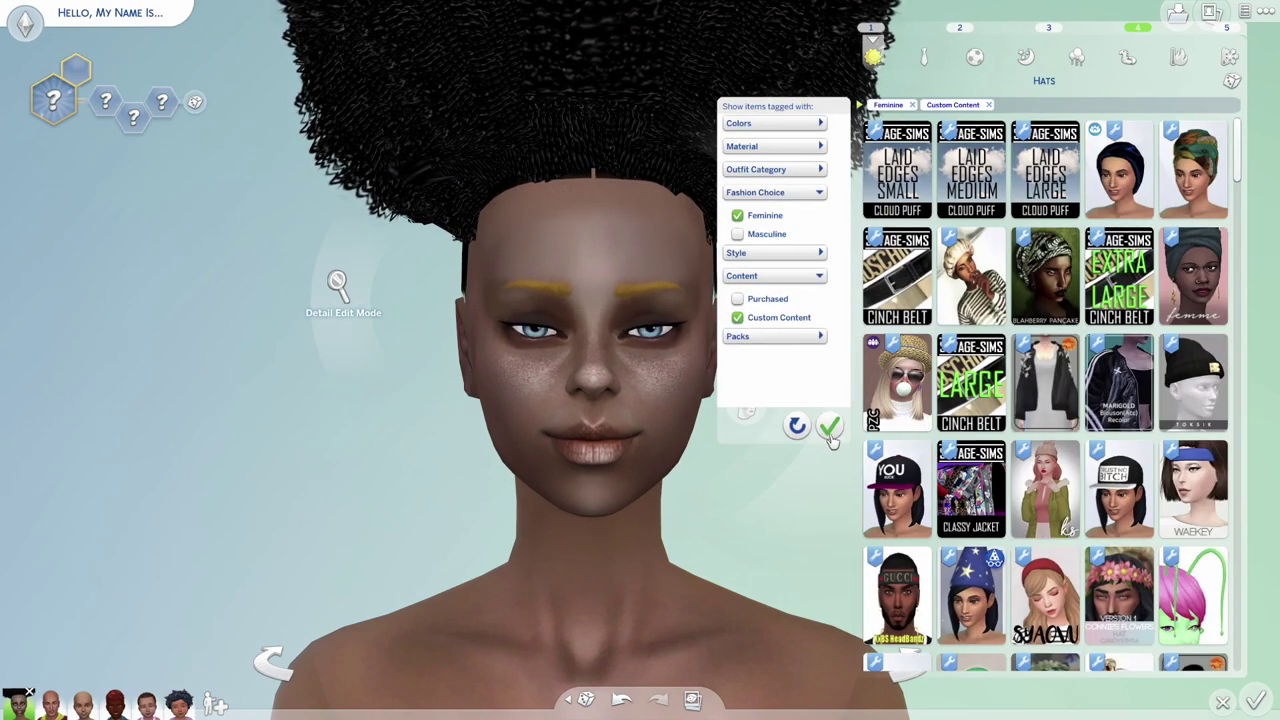
left_click(830, 427)
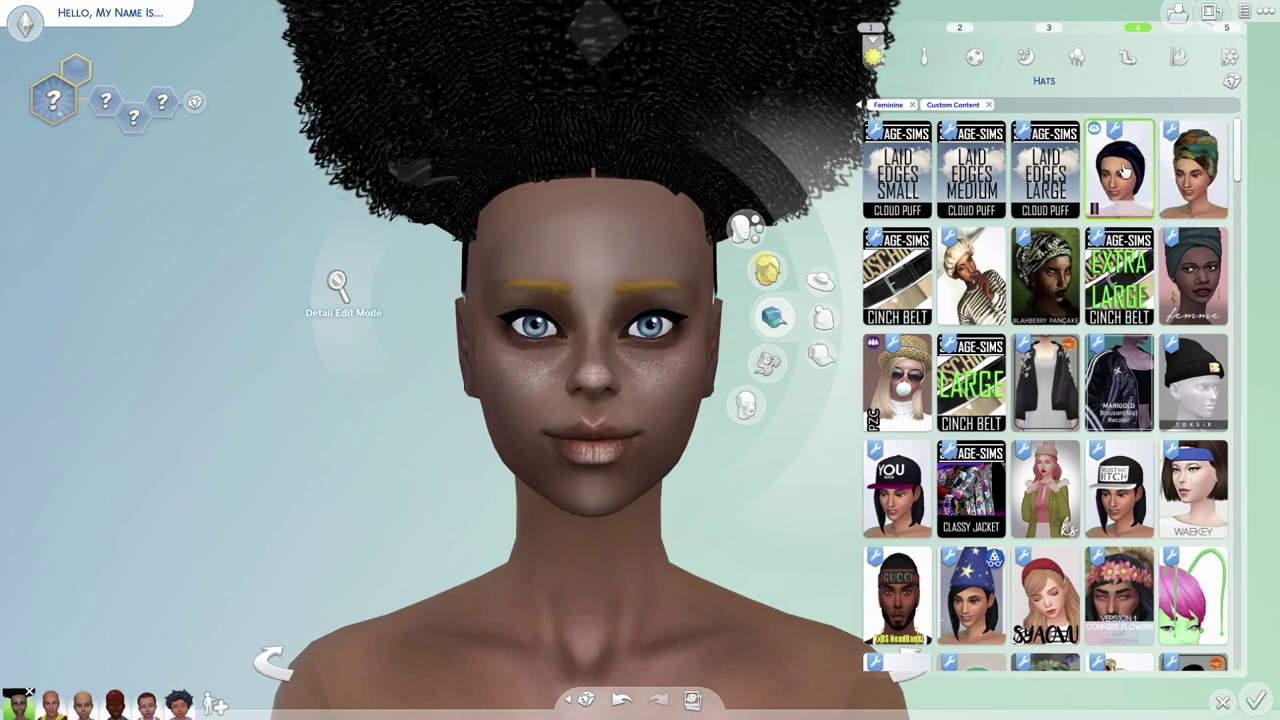
Step: Try the Moschino cinch belt, white beret, Blahberry Pancake head wrap and extra large cinch belt on the fourth Everyday outfit
left_click(897, 277)
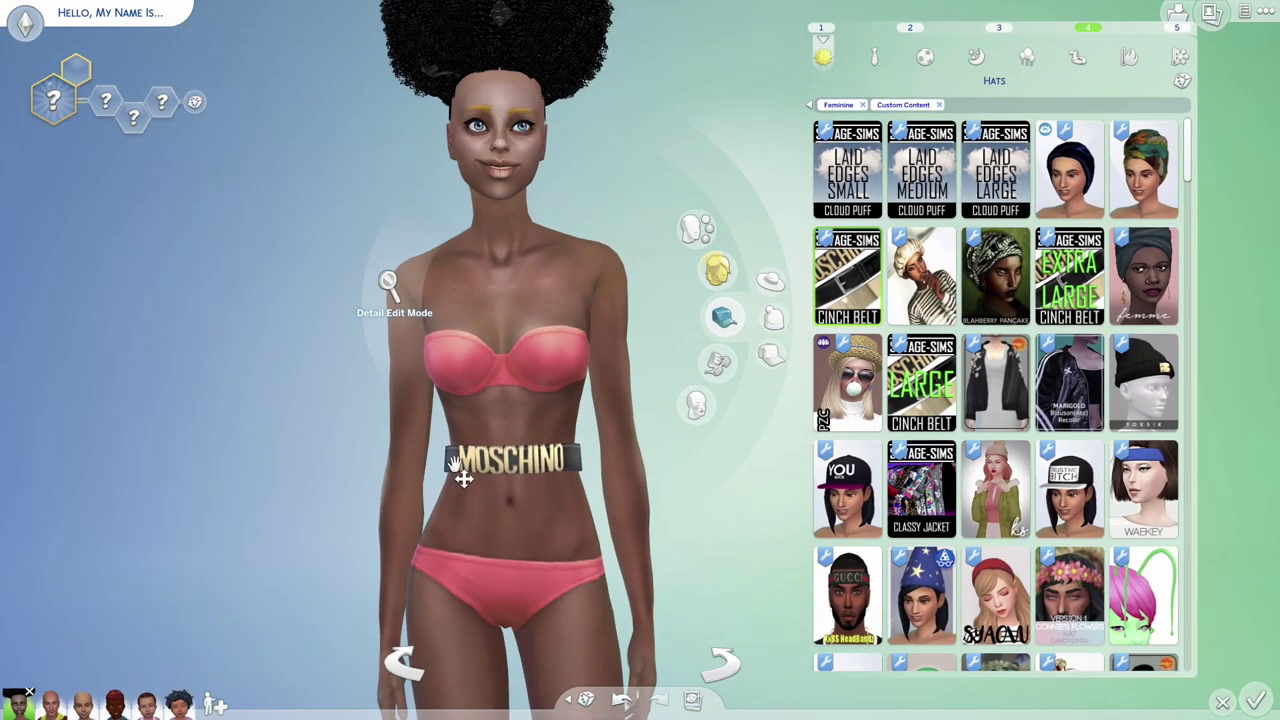
left_click(921, 277)
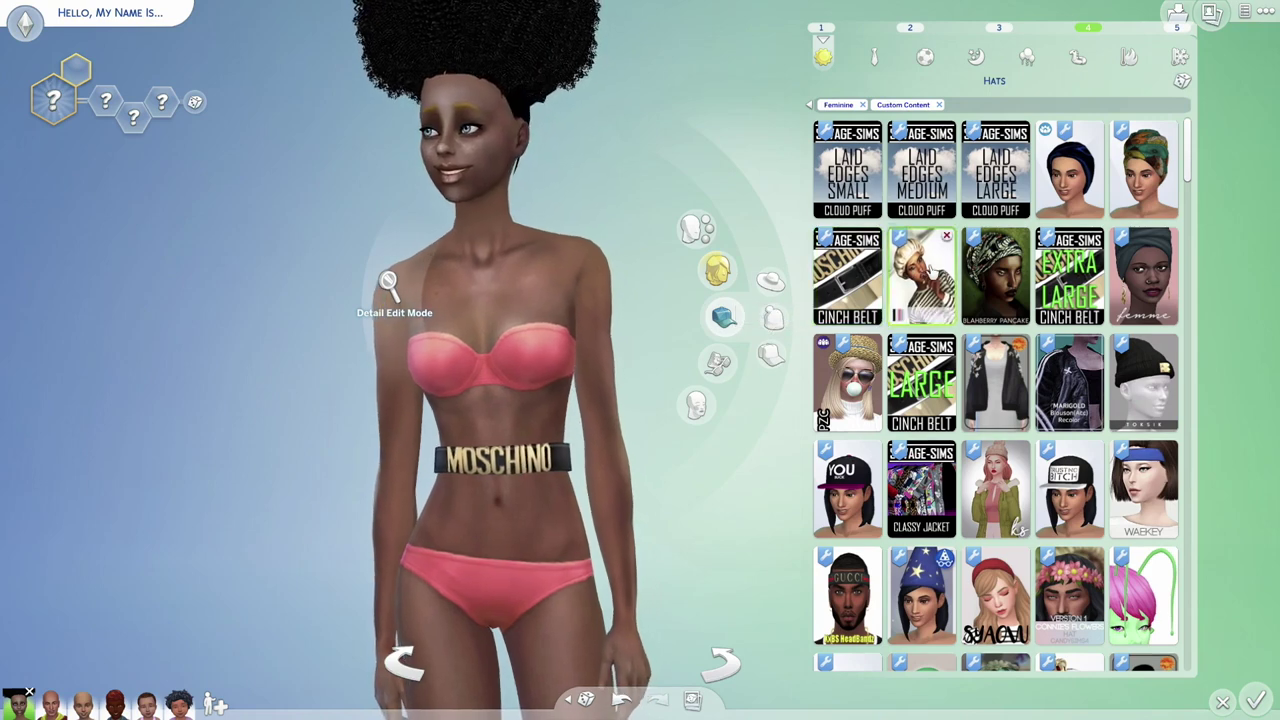
left_click(1008, 288)
left_click(1088, 287)
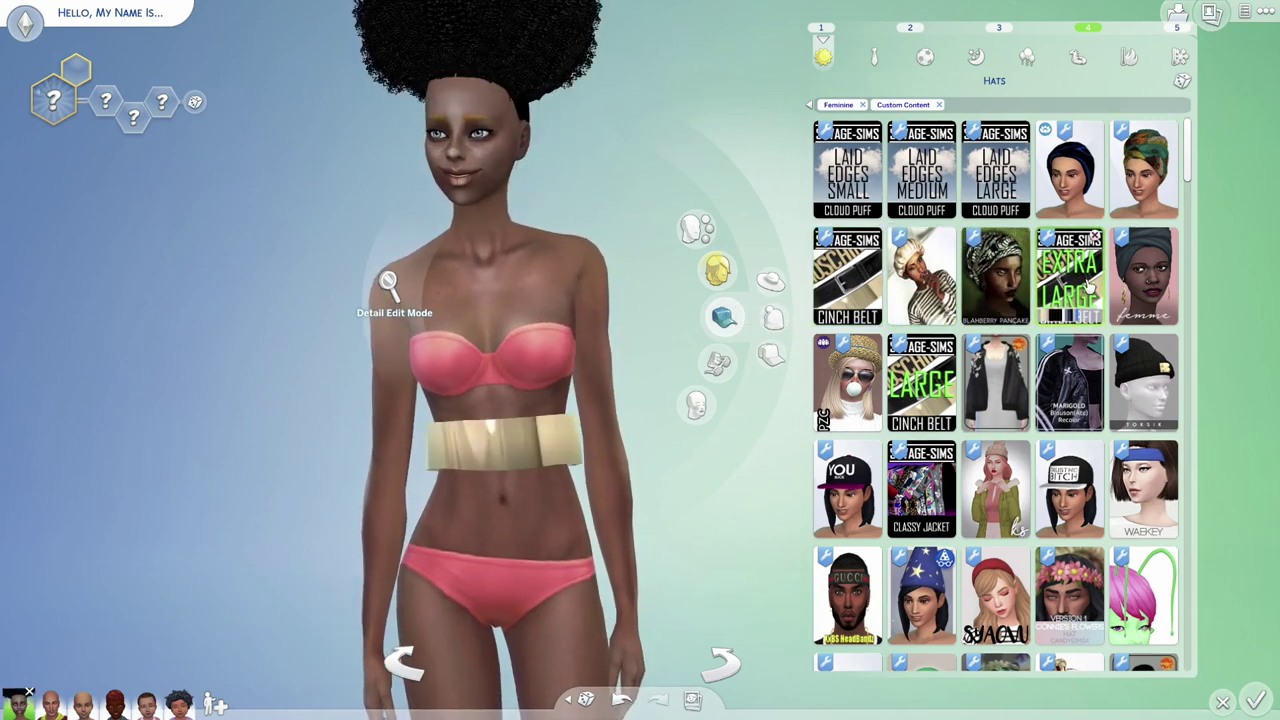
Step: Try the Femme head wrap, straw hat, large cinch belt, open jacket and Marigold bomber jacket on the fourth Everyday outfit
left_click(1121, 299)
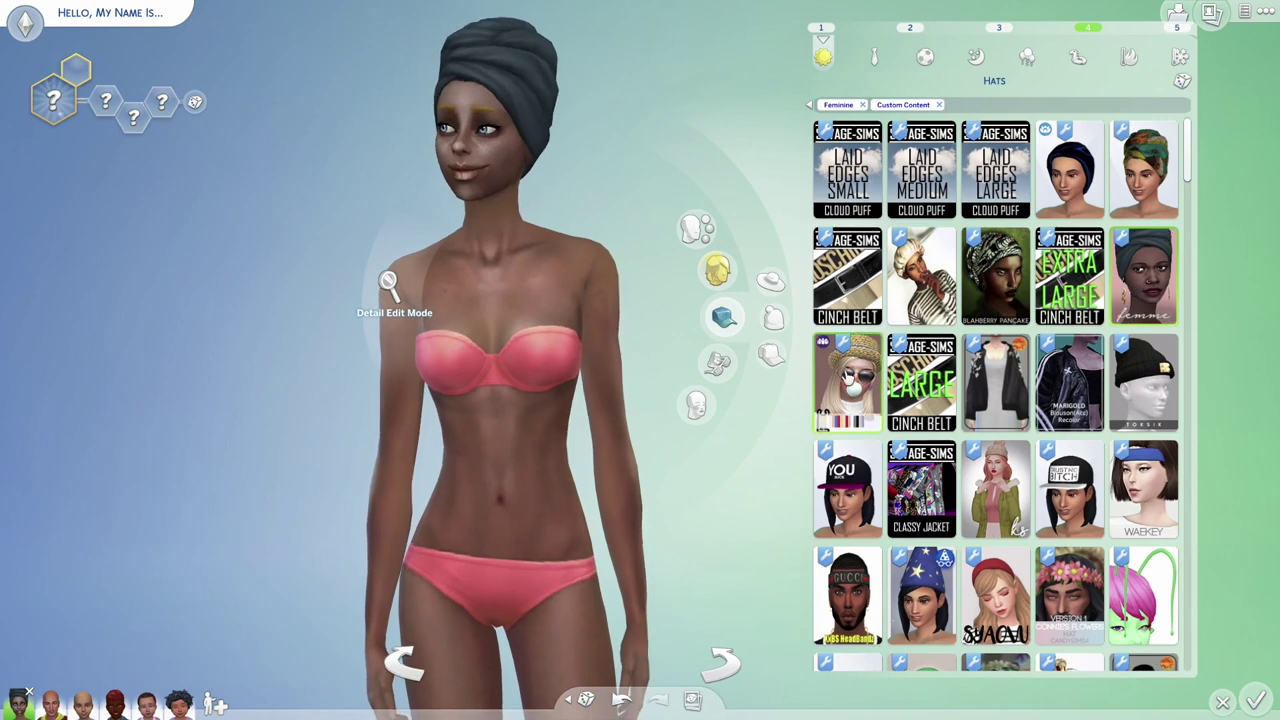
left_click(848, 380)
left_click(921, 383)
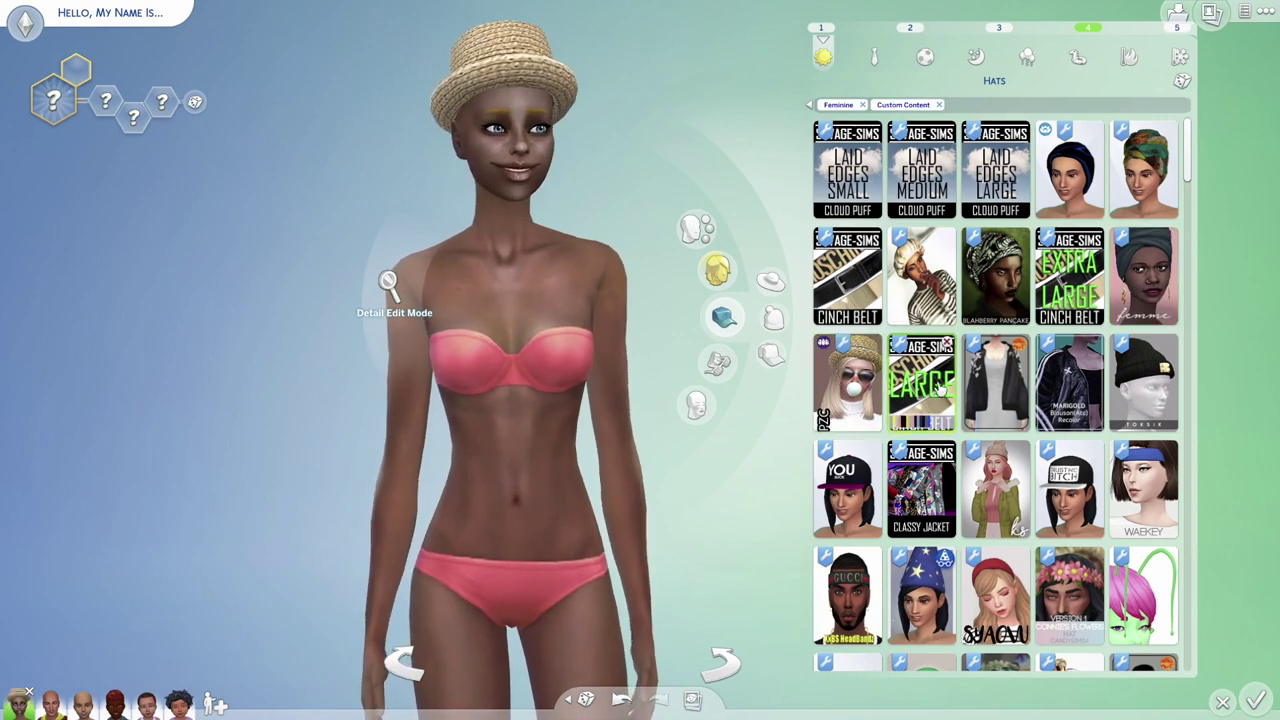
left_click(998, 388)
left_click(1075, 385)
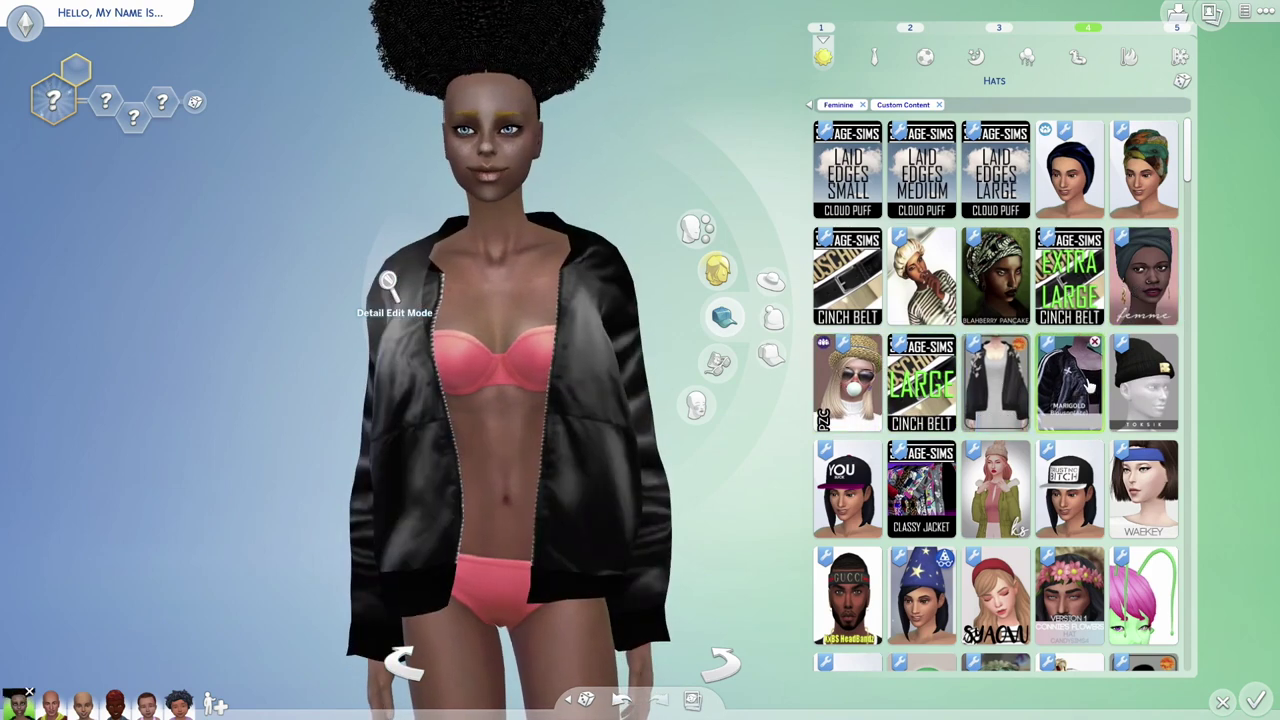
Step: Browse the custom content hats for the first Everyday outfit, examining the caps, flower crowns, bangs, veils and jackets listed there
scroll(1090, 385, "down", 15)
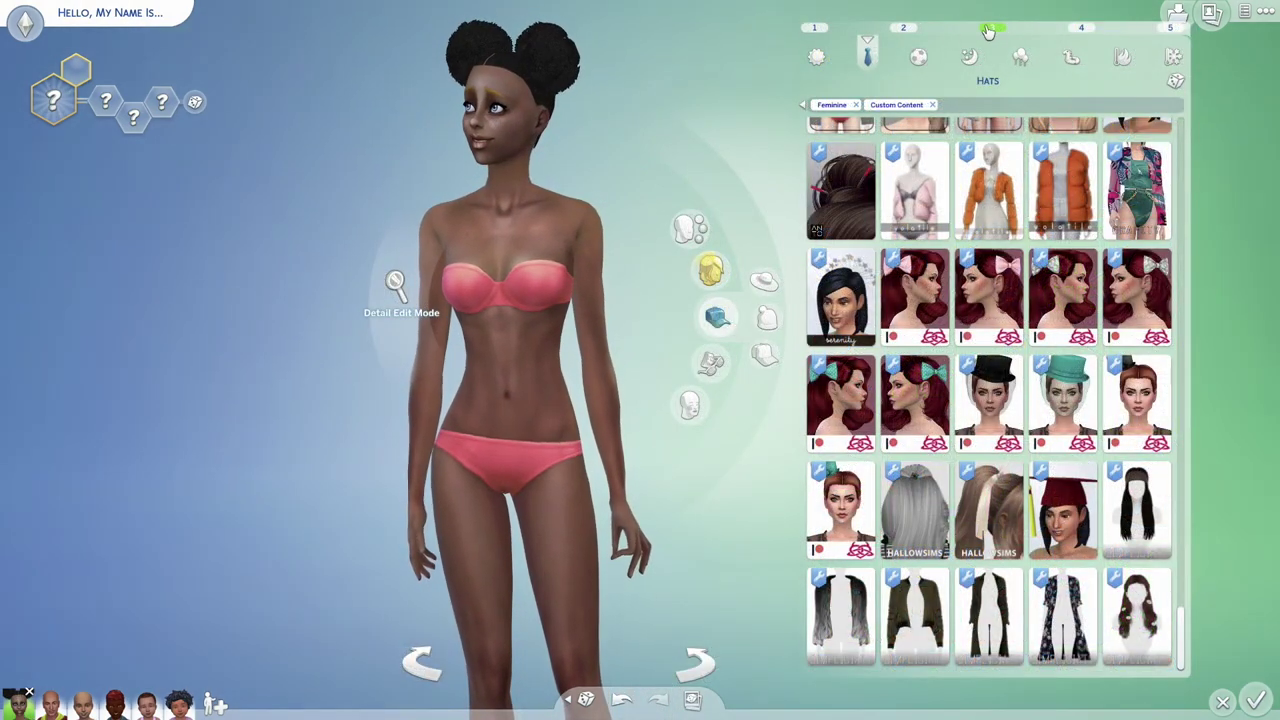
left_click(815, 60)
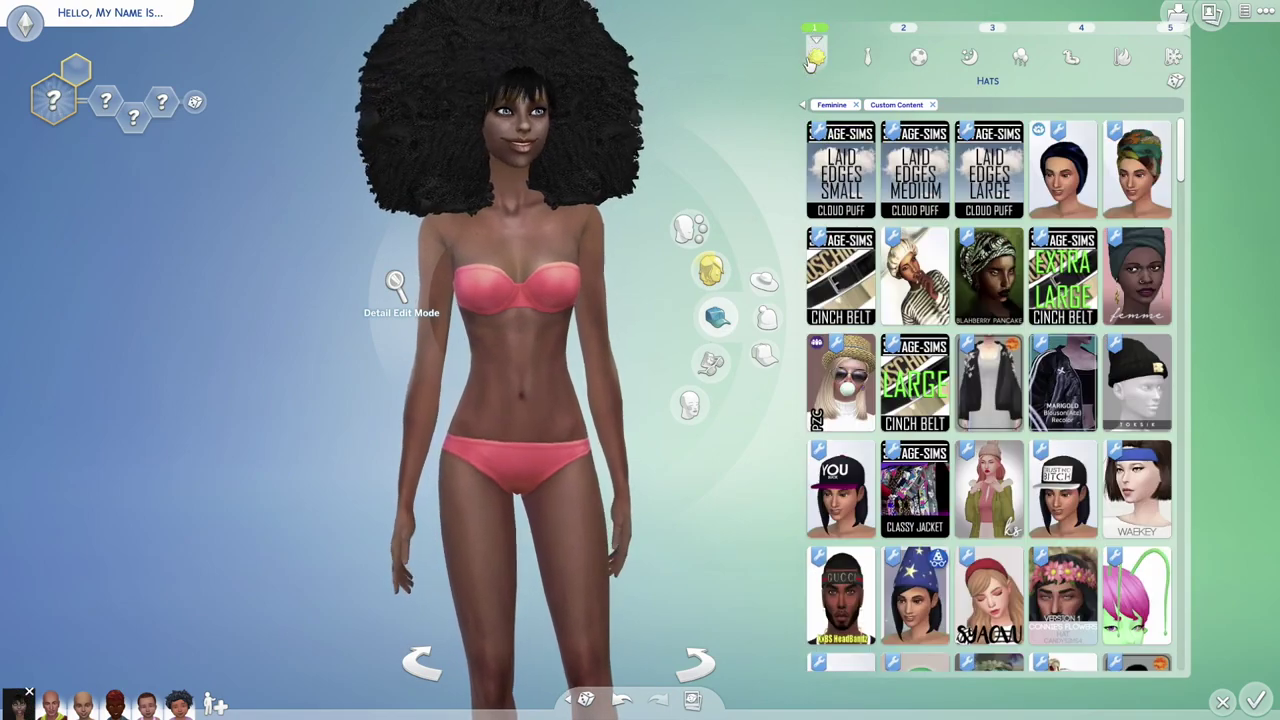
scroll(1037, 460, "down", 8)
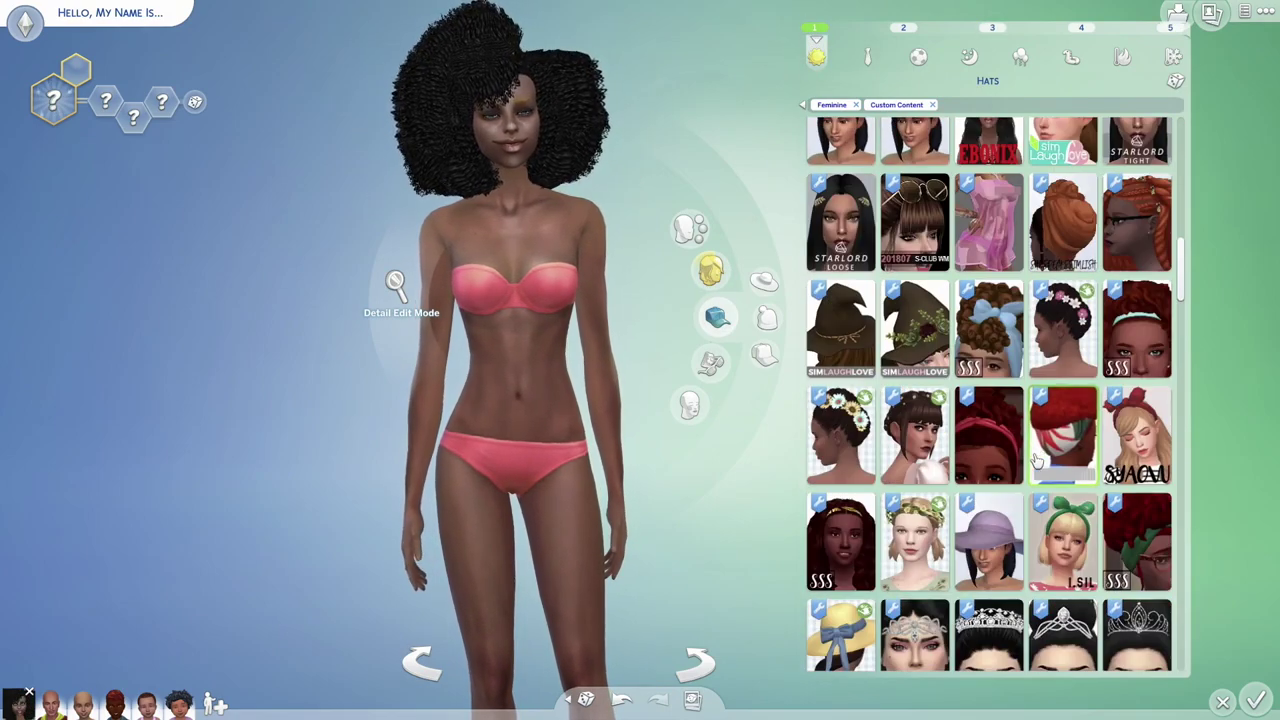
scroll(1037, 460, "down", 5)
scroll(1036, 452, "up", 4)
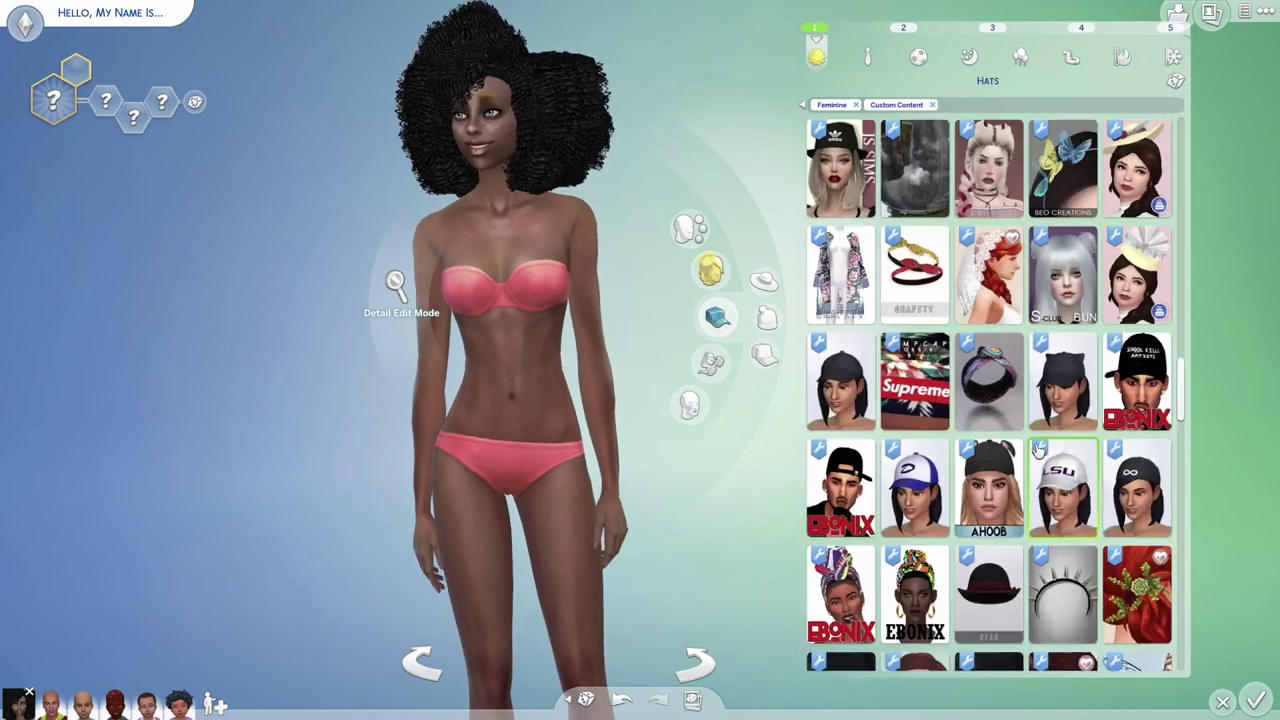
scroll(1030, 452, "down", 8)
scroll(1030, 452, "down", 10)
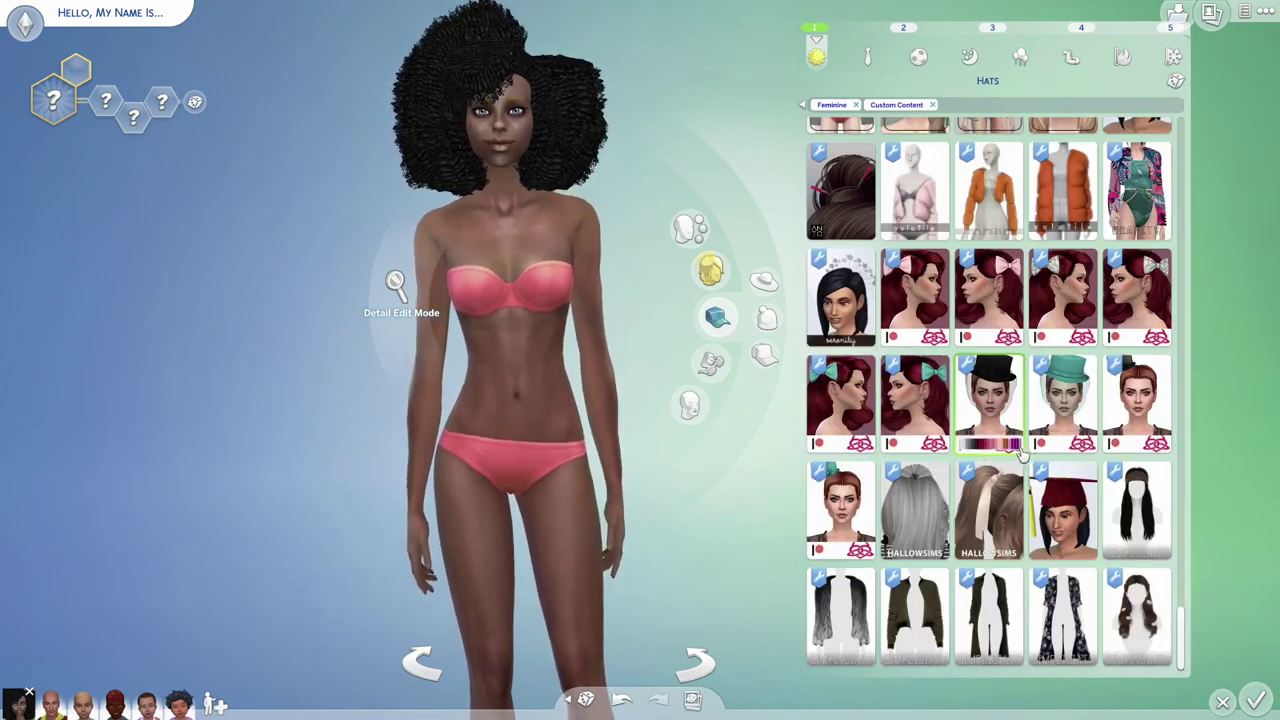
scroll(1028, 452, "up", 5)
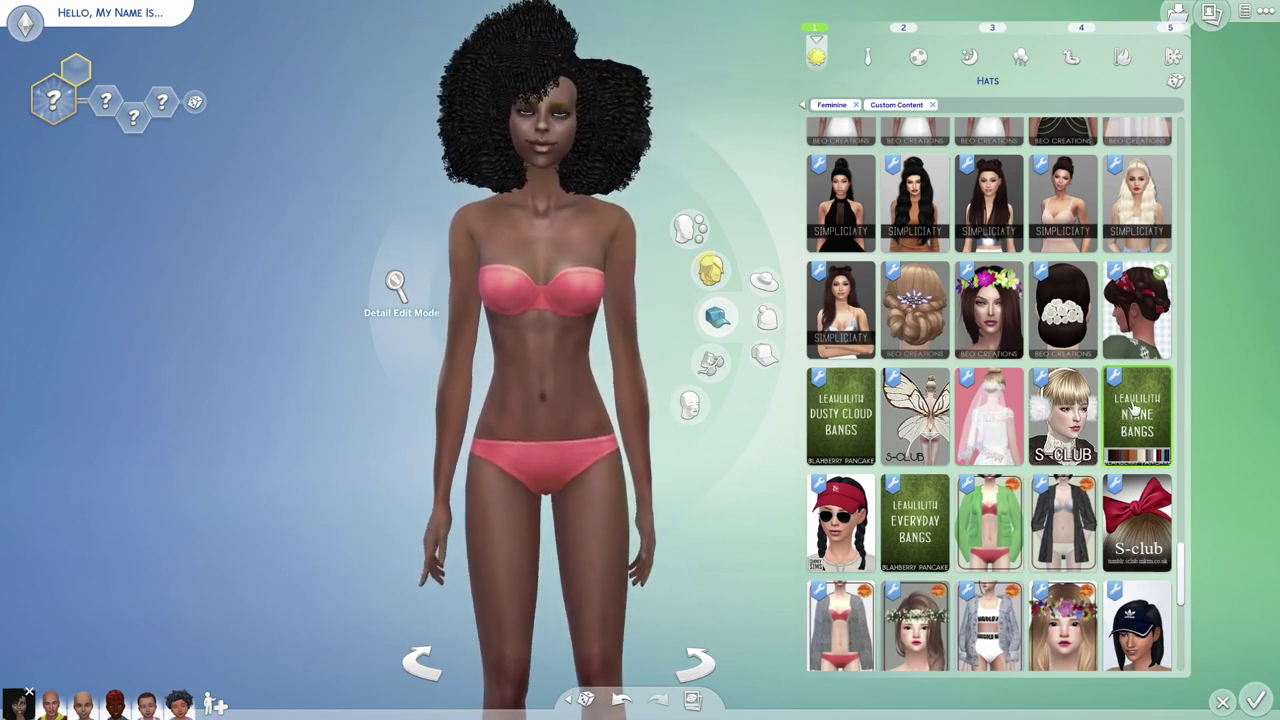
Step: Try the Leahlilith Dusty Cloud bangs on the fifth Everyday outfit and inspect them up close on the Sim's face
left_click(990, 29)
left_click(1076, 29)
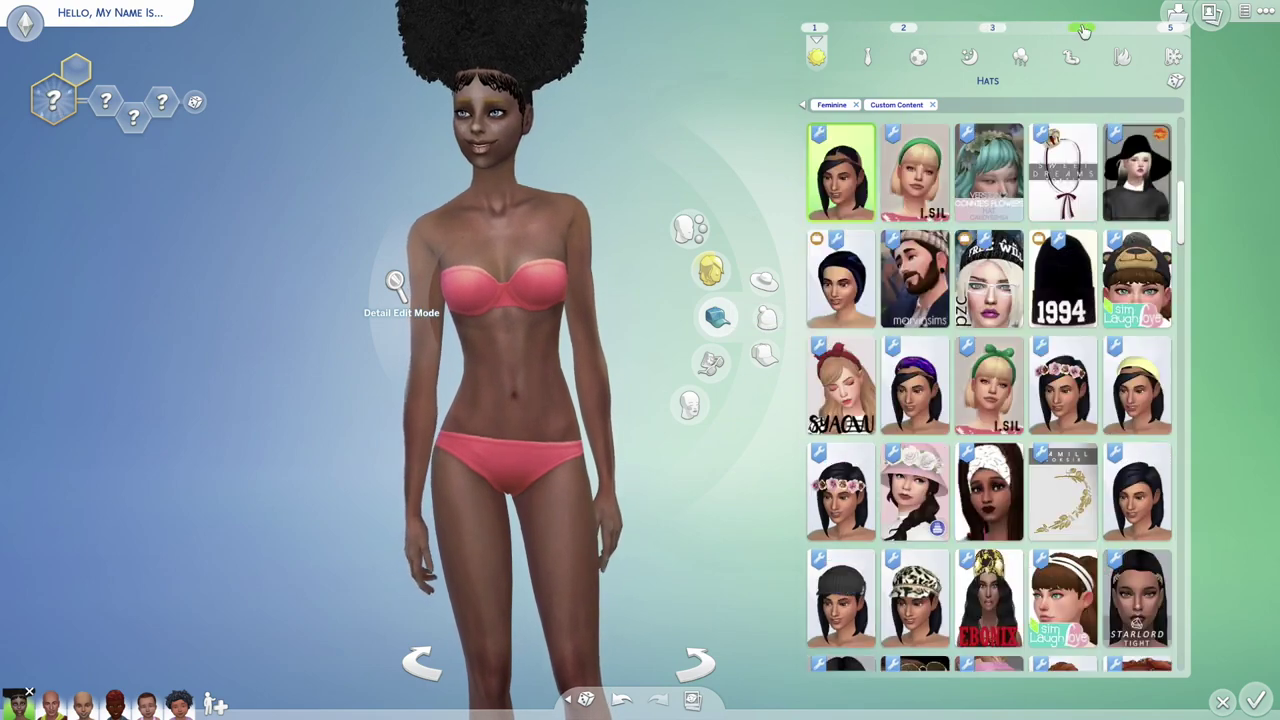
left_click(1166, 30)
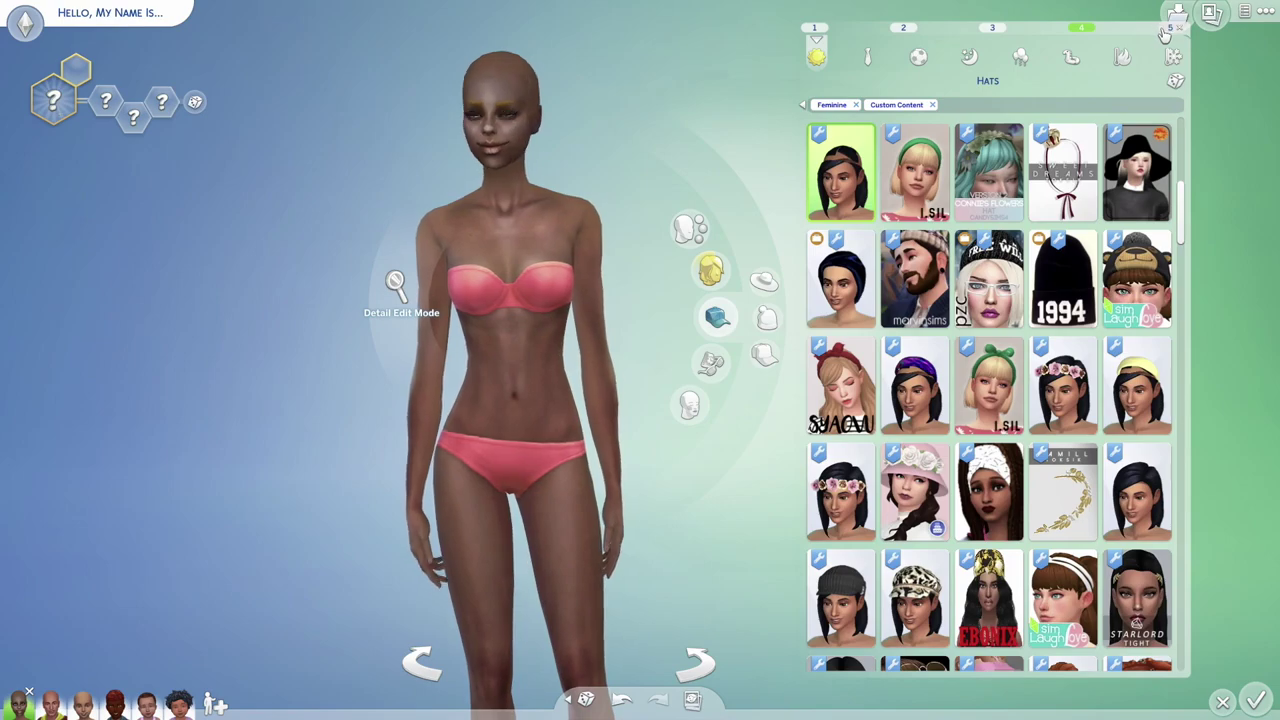
scroll(507, 182, "up", 5)
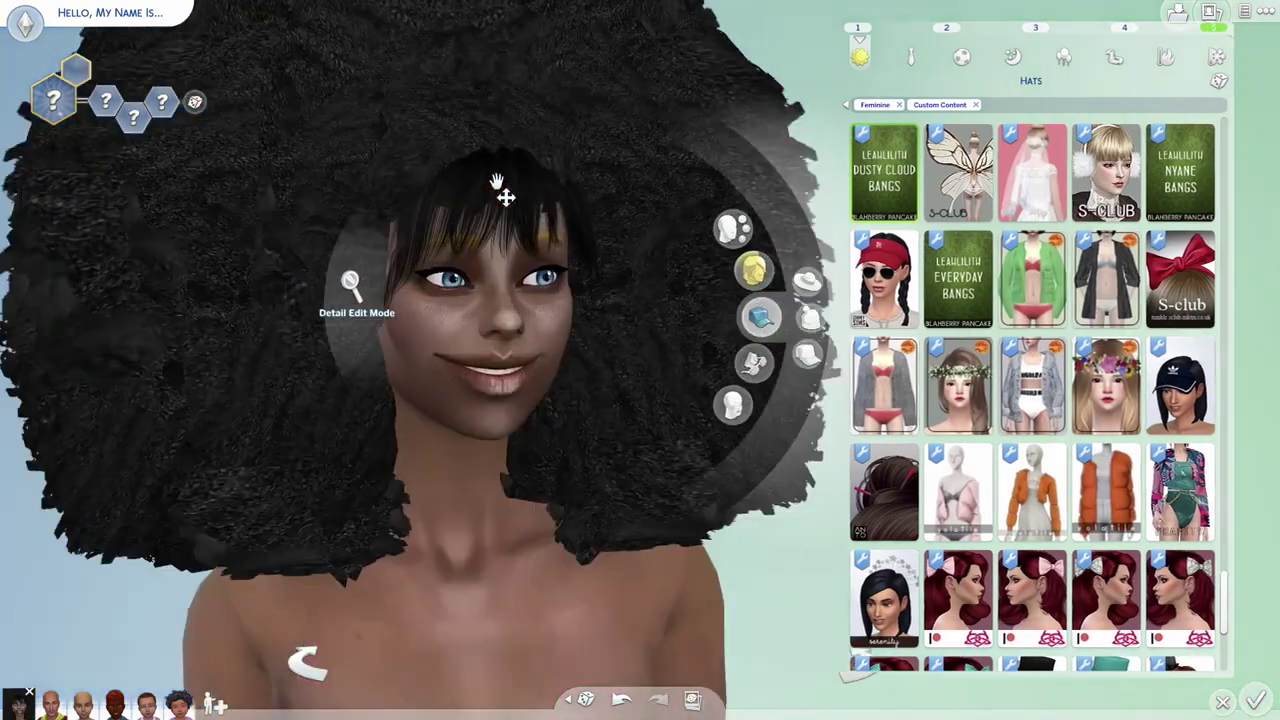
left_click_drag(500, 194, 156, 548)
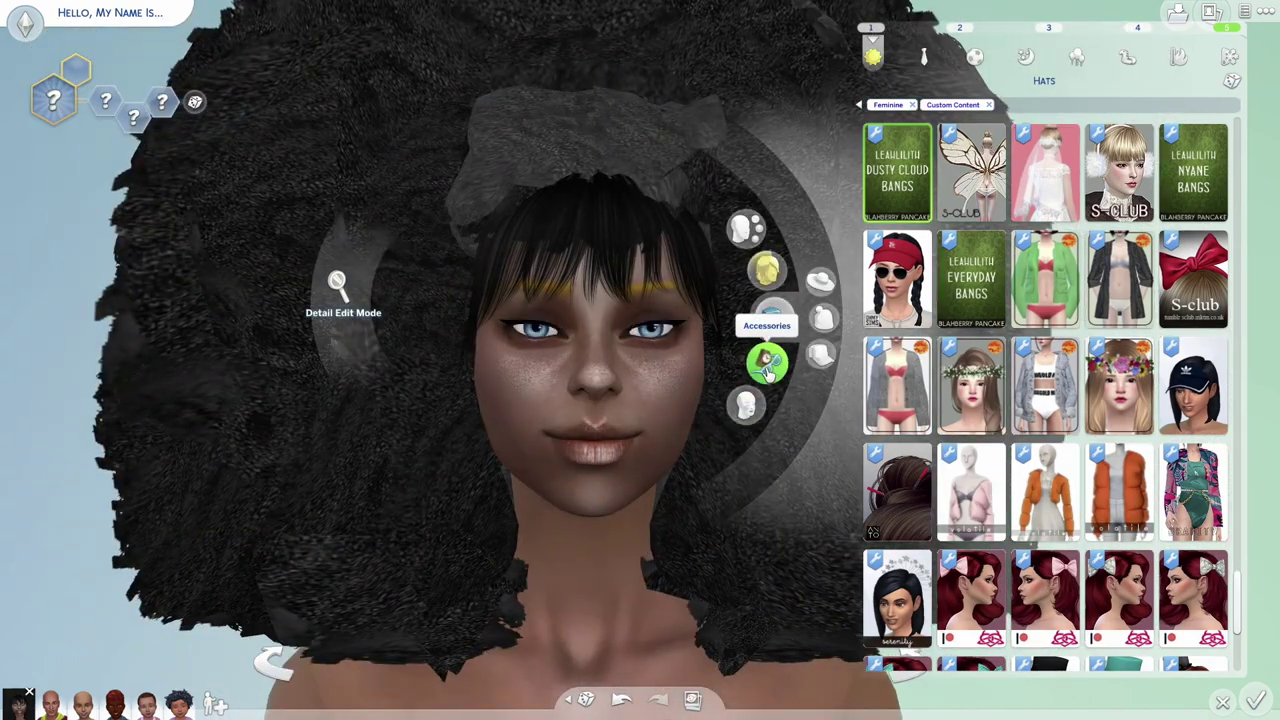
Step: Try the custom black beard accessory on the first Everyday outfit and inspect it from the front and sides
left_click(767, 362)
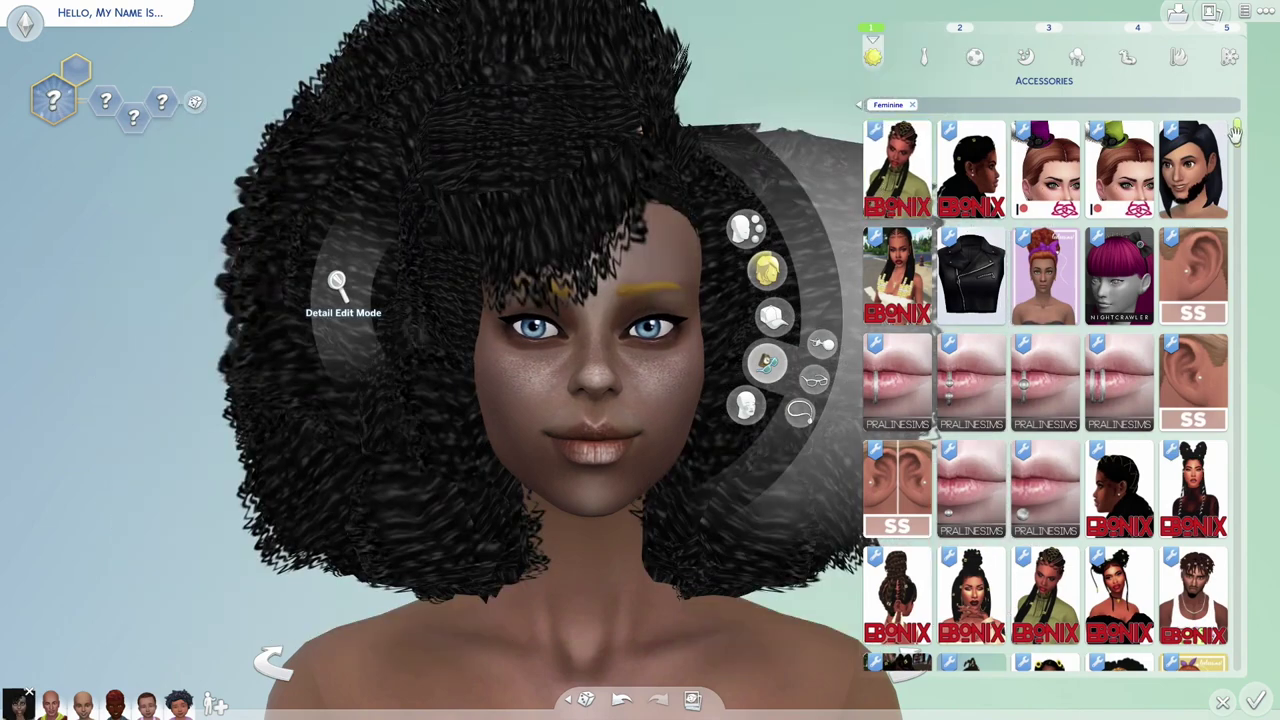
left_click(1208, 184)
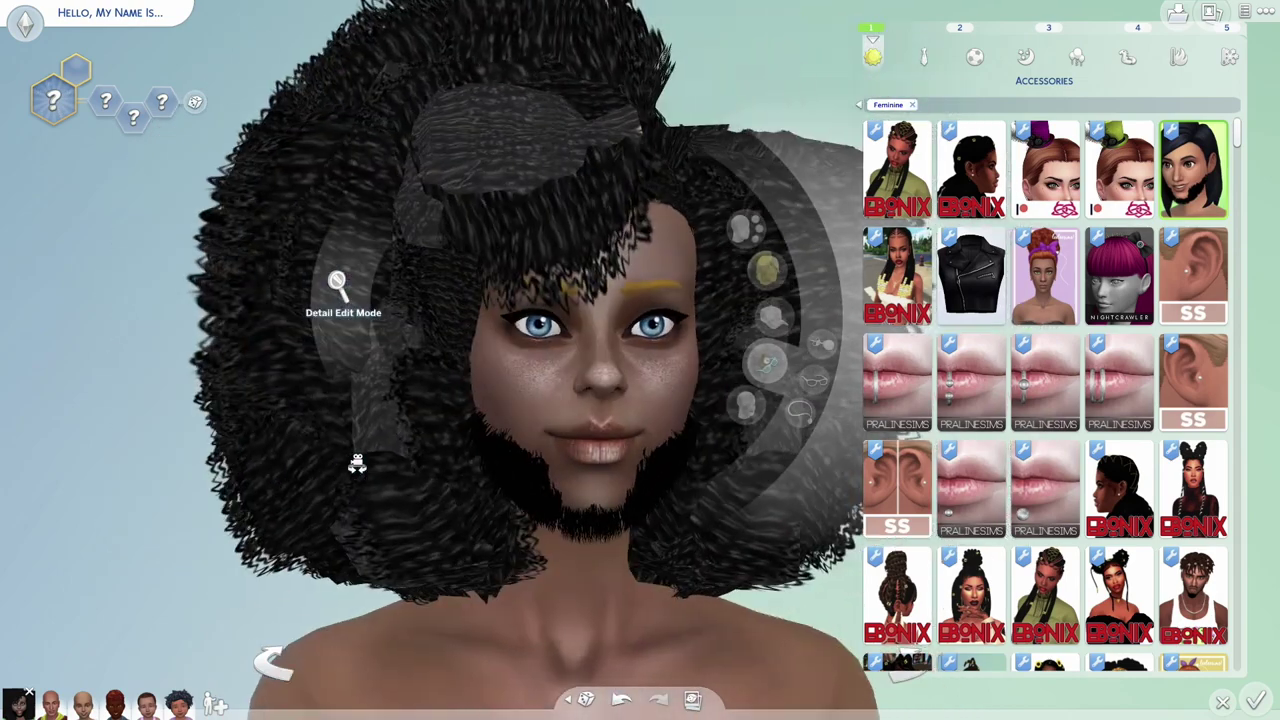
mouse_move(1185, 215)
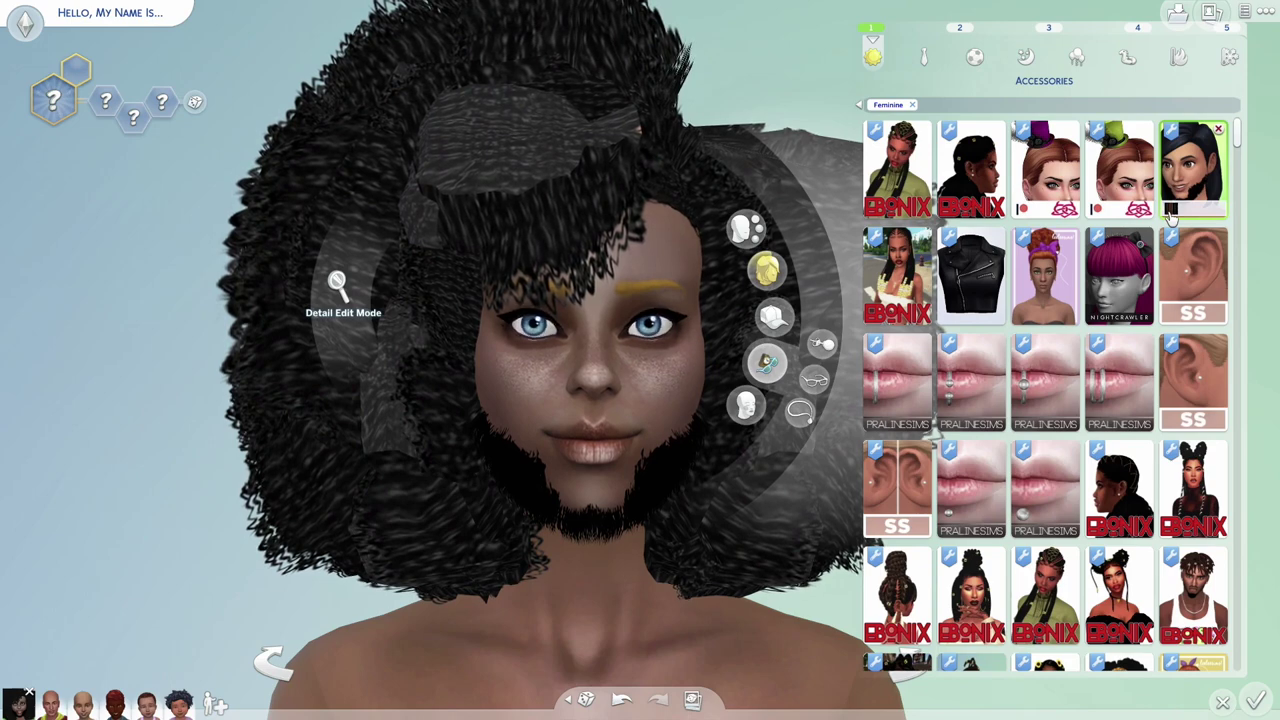
scroll(414, 423, "down", 3)
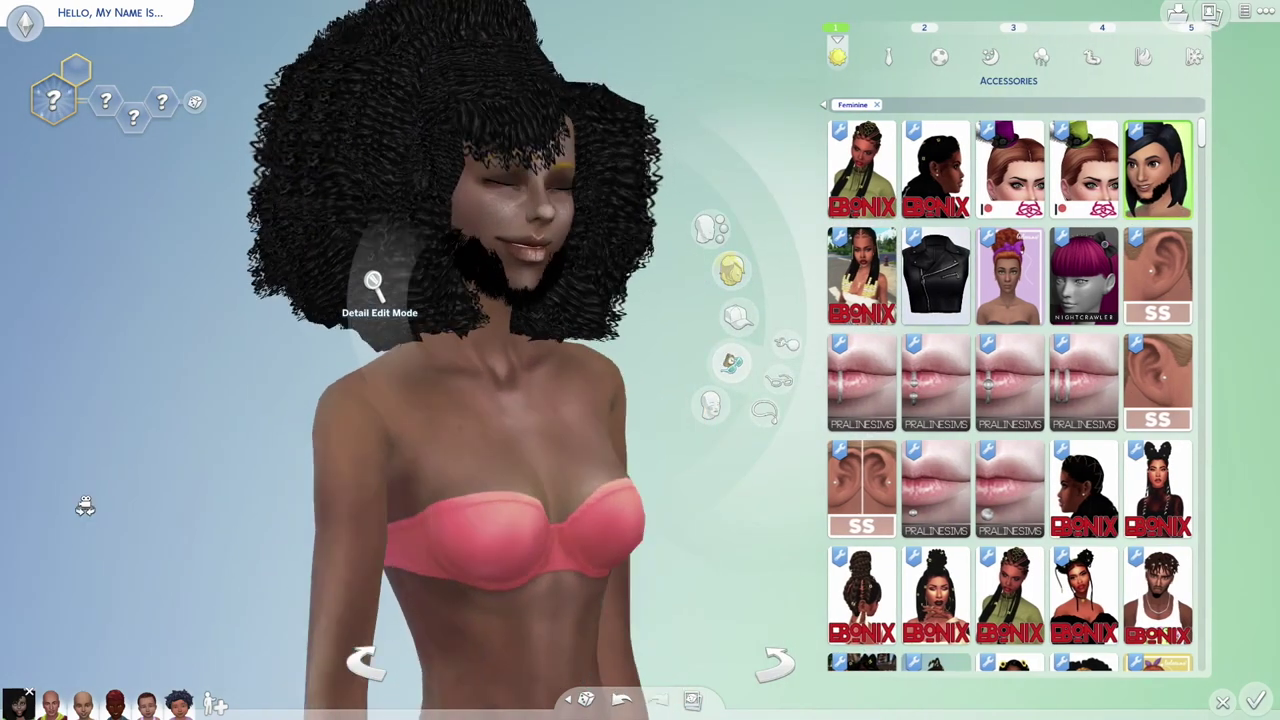
scroll(95, 500, "up", 3)
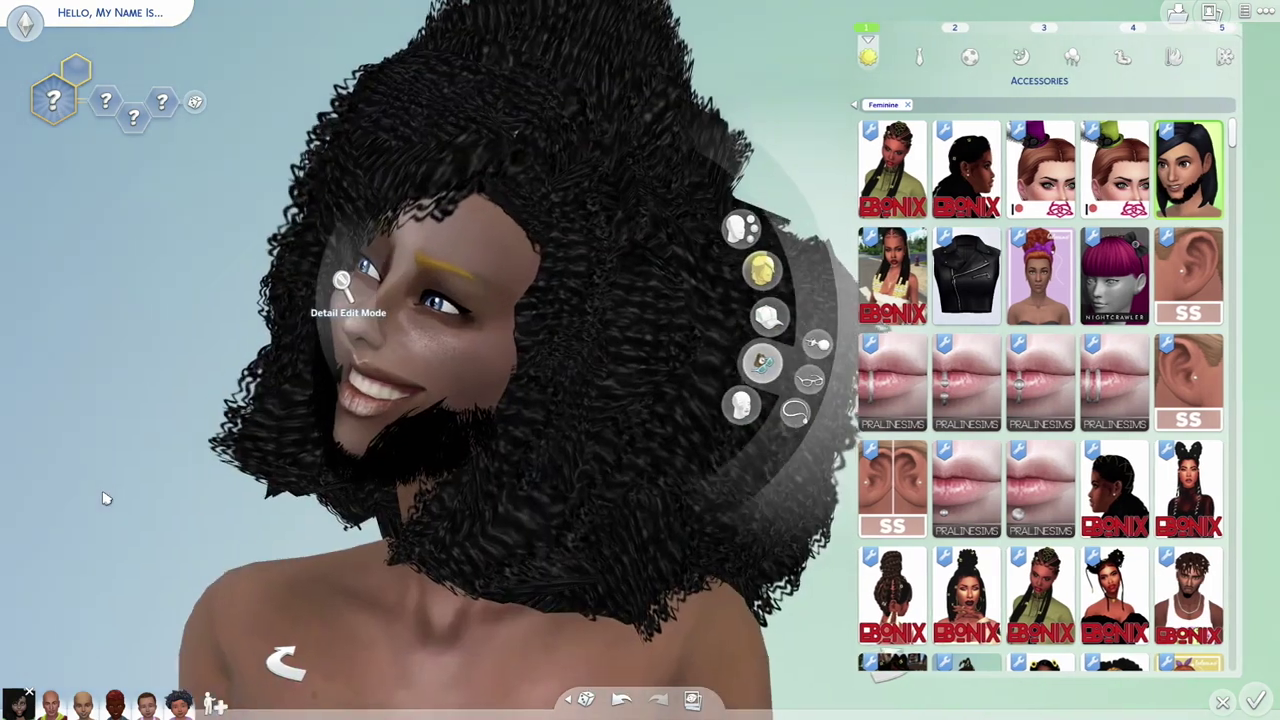
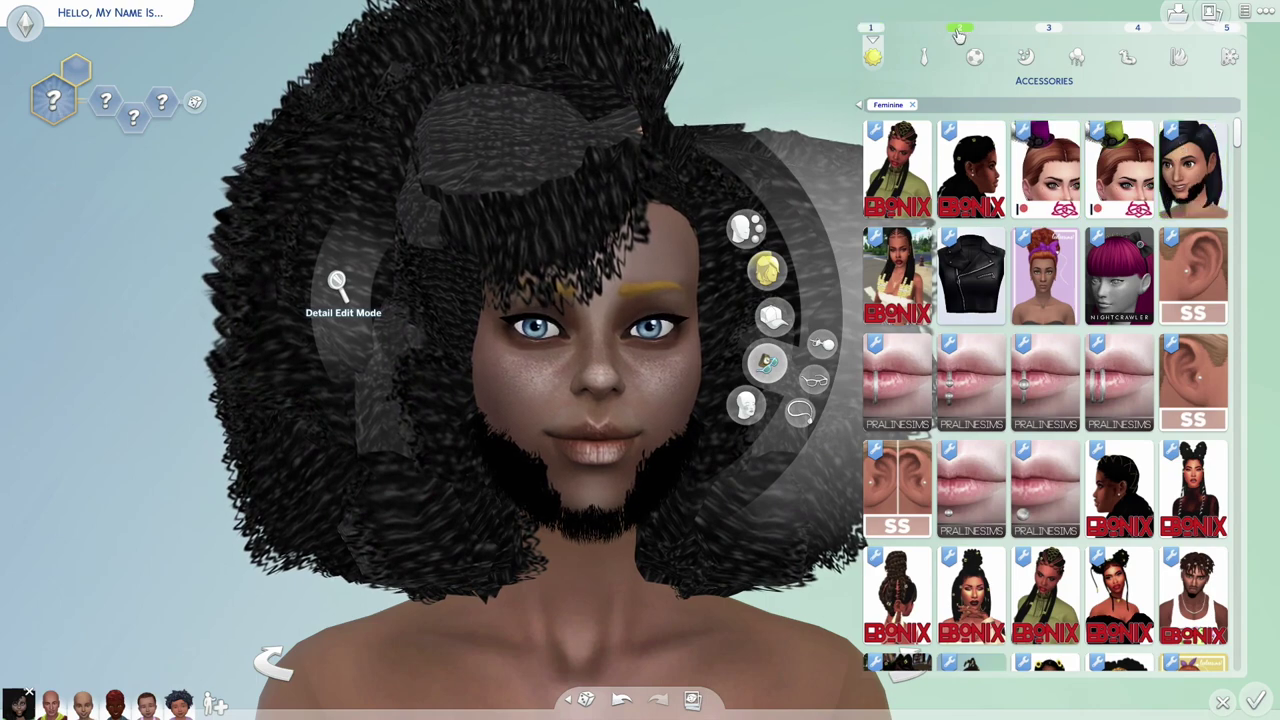
Step: Try the Ebonix gold hair rings on the second Everyday outfit and take them off again
left_click(1175, 175)
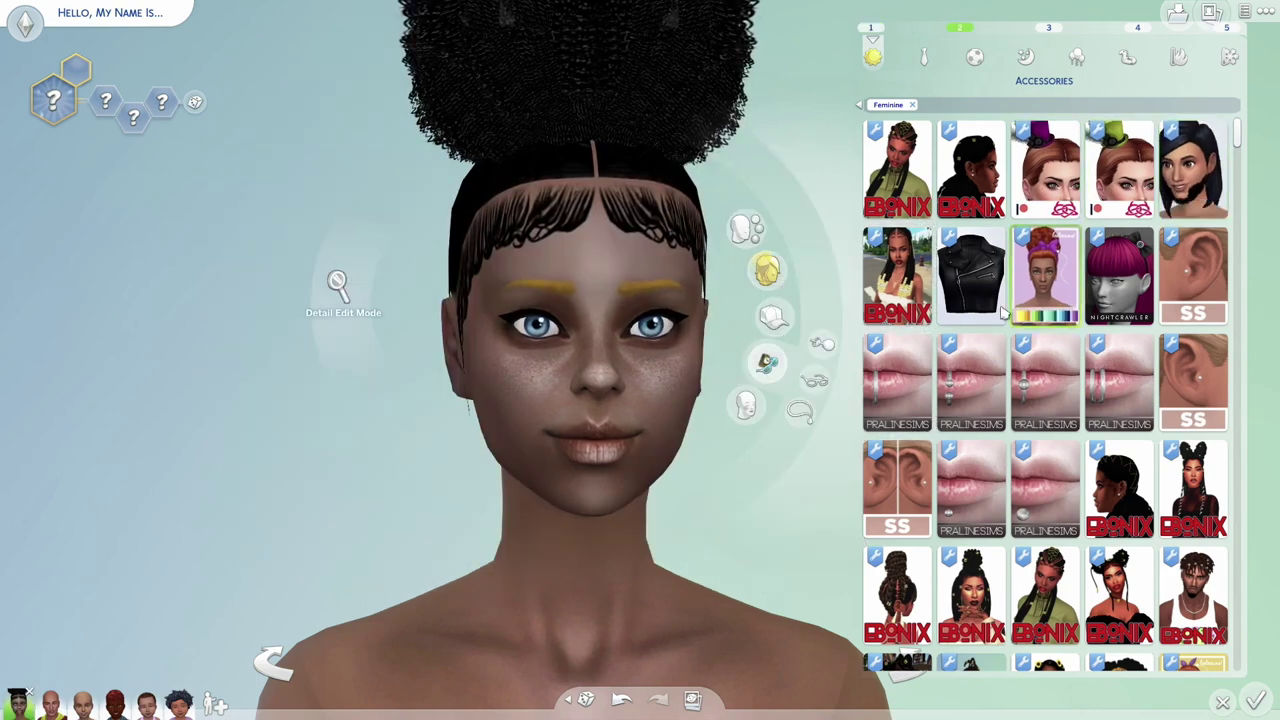
scroll(960, 288, "down", 1)
scroll(960, 288, "down", 4)
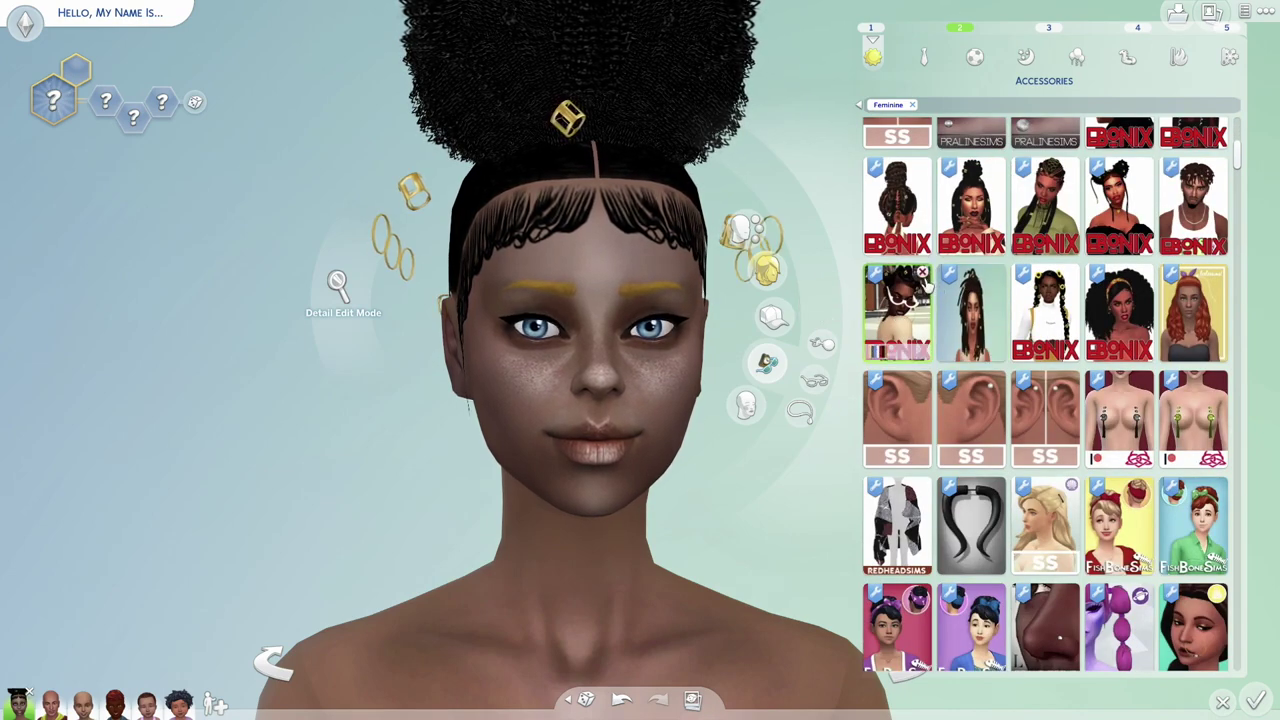
left_click(975, 312)
Step: Browse the feminine accessories for the second Everyday outfit, examining the piercings, headbands, earrings and glasses listed there
scroll(975, 312, "down", 2)
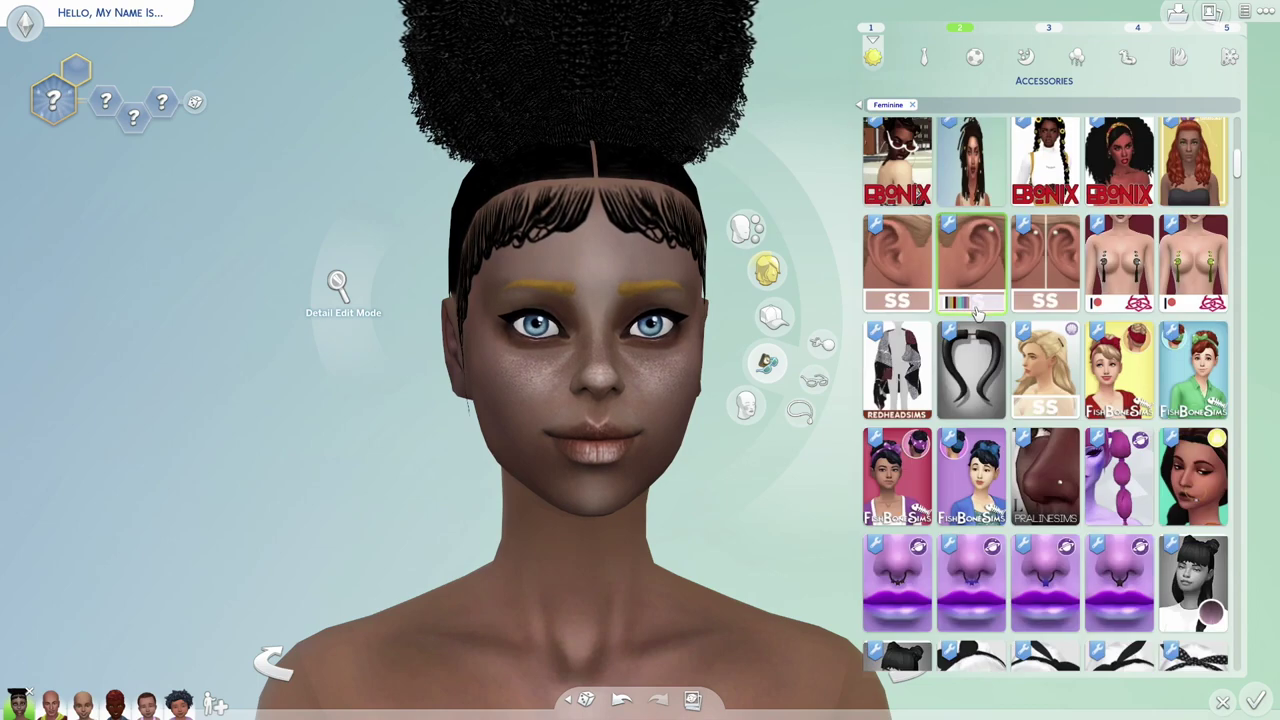
scroll(975, 312, "down", 2)
scroll(975, 312, "down", 1)
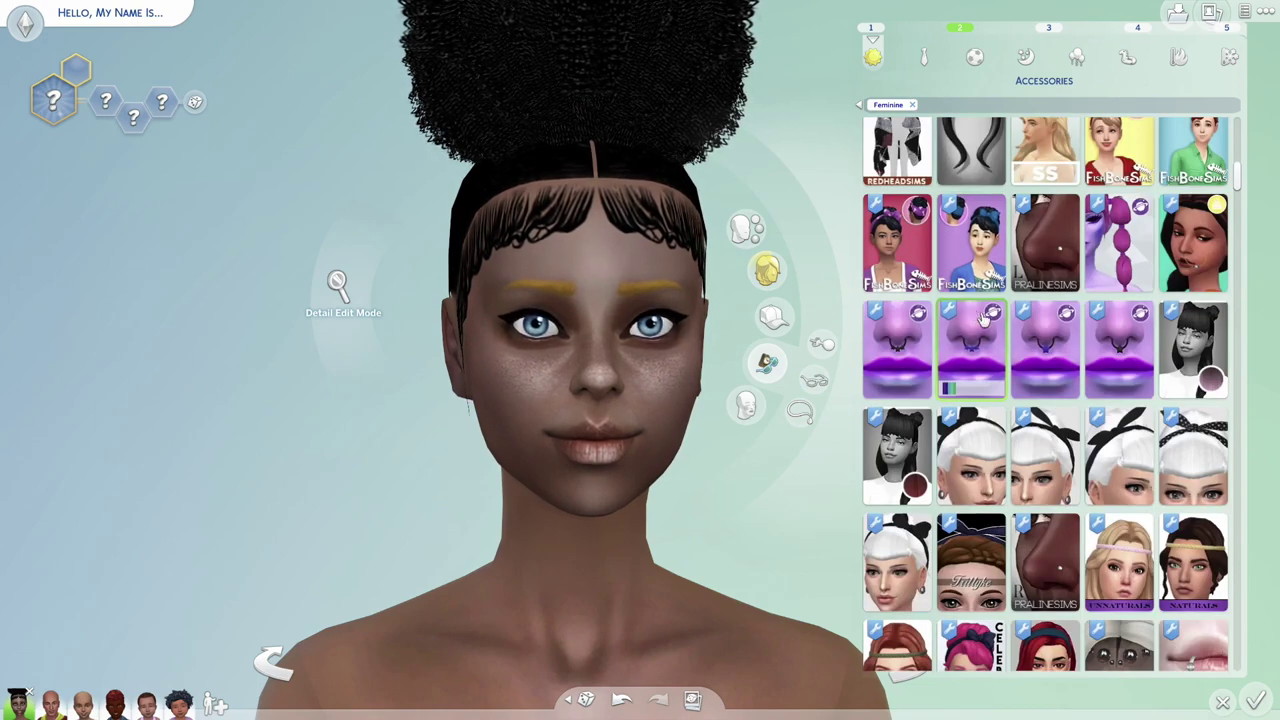
scroll(1097, 410, "down", 2)
scroll(1094, 410, "down", 1)
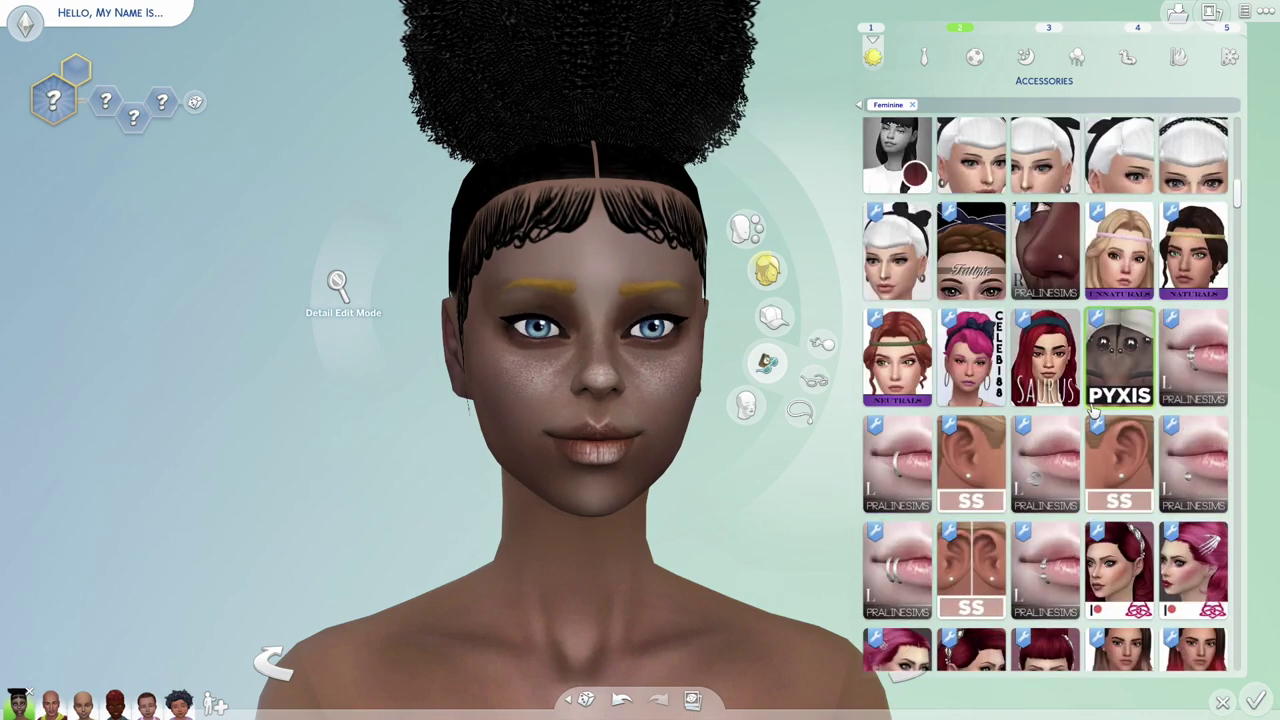
scroll(1094, 410, "down", 2)
scroll(1096, 410, "down", 1)
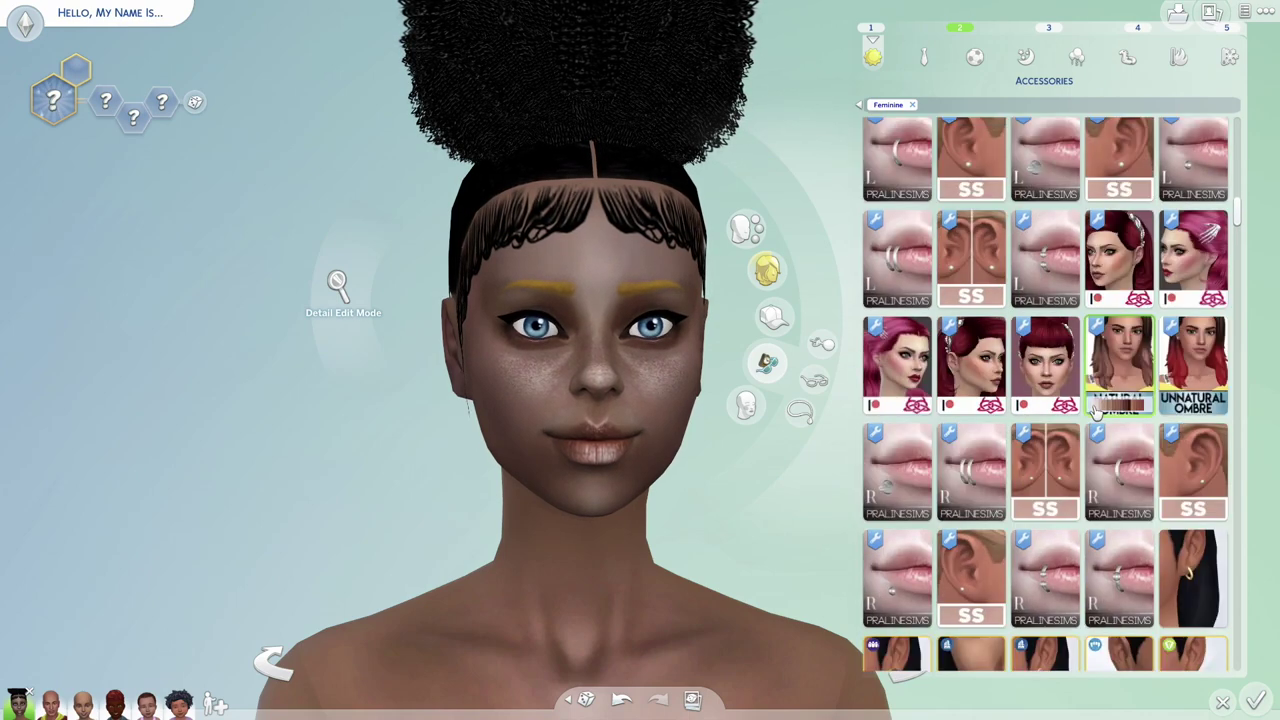
scroll(1094, 410, "down", 7)
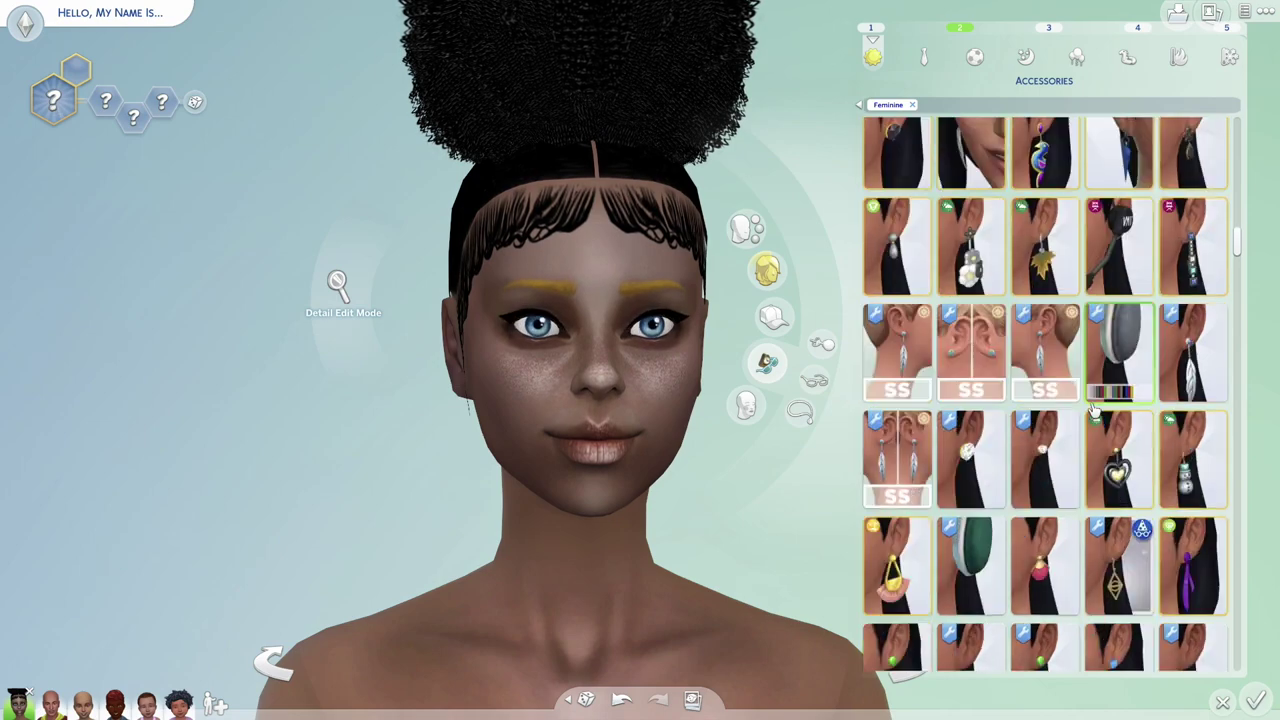
scroll(1094, 410, "down", 4)
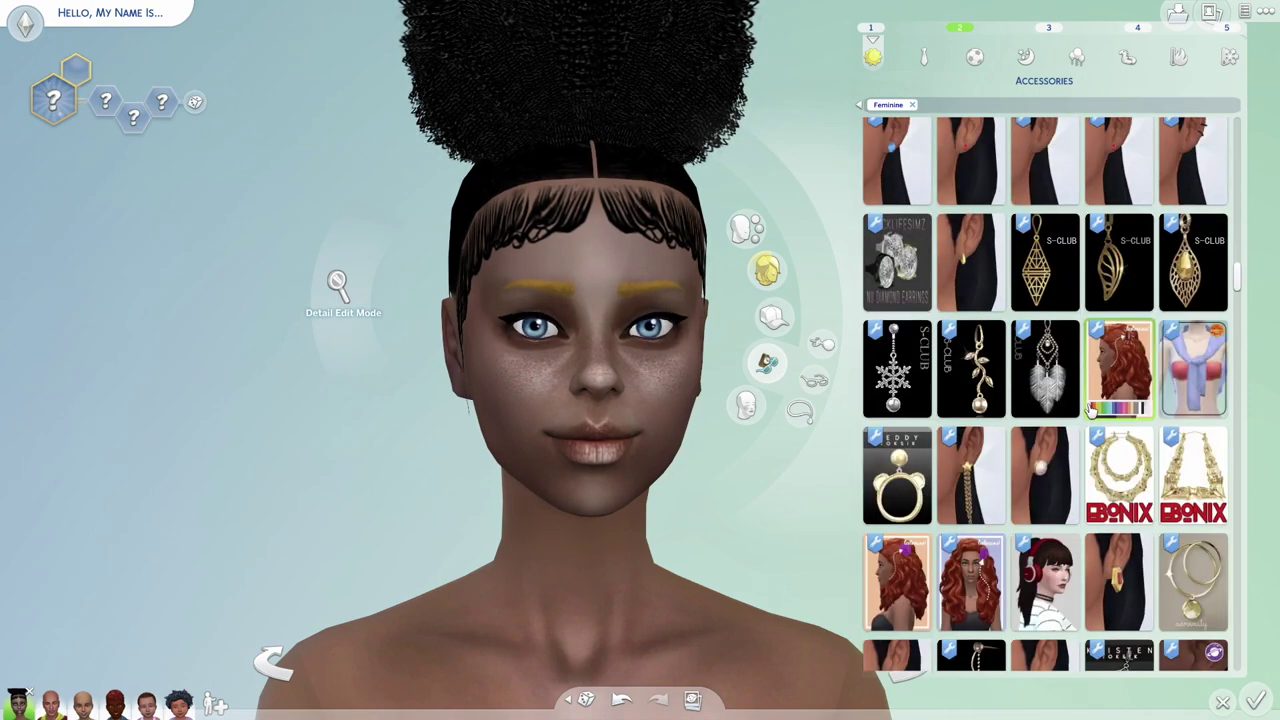
scroll(1094, 410, "down", 2)
scroll(1094, 410, "down", 2)
scroll(1094, 410, "down", 2)
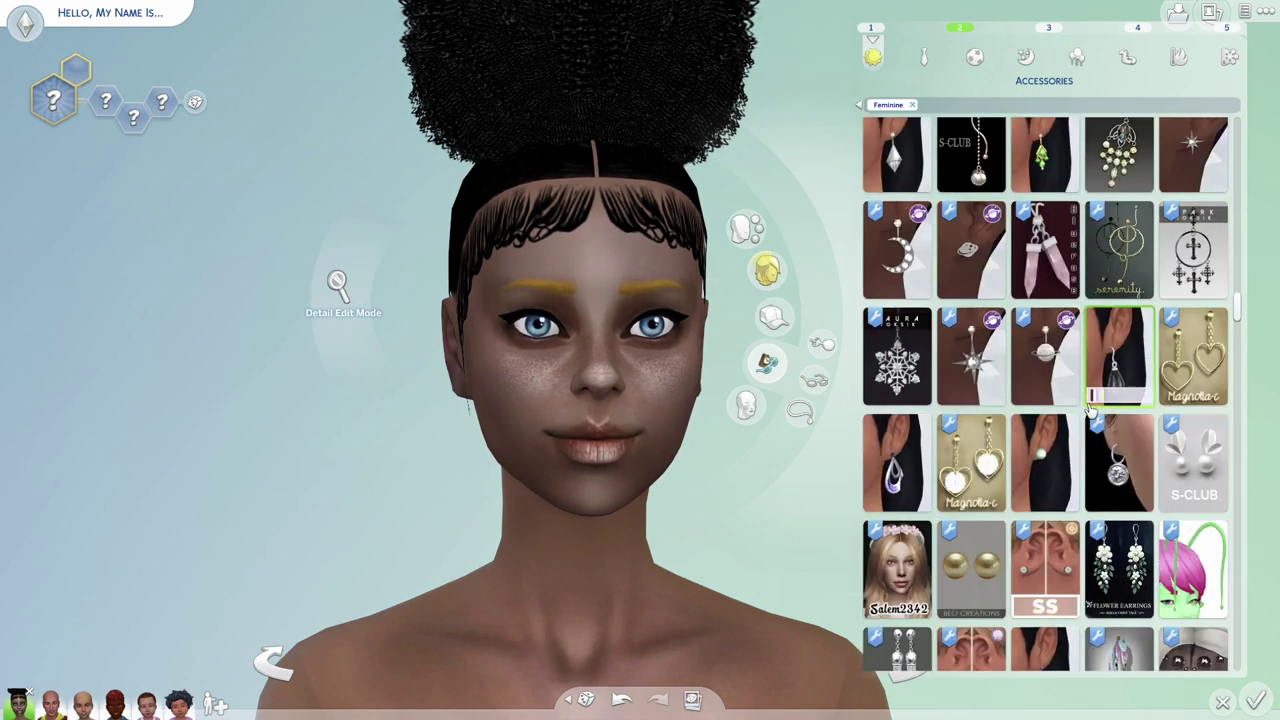
scroll(1092, 410, "down", 7)
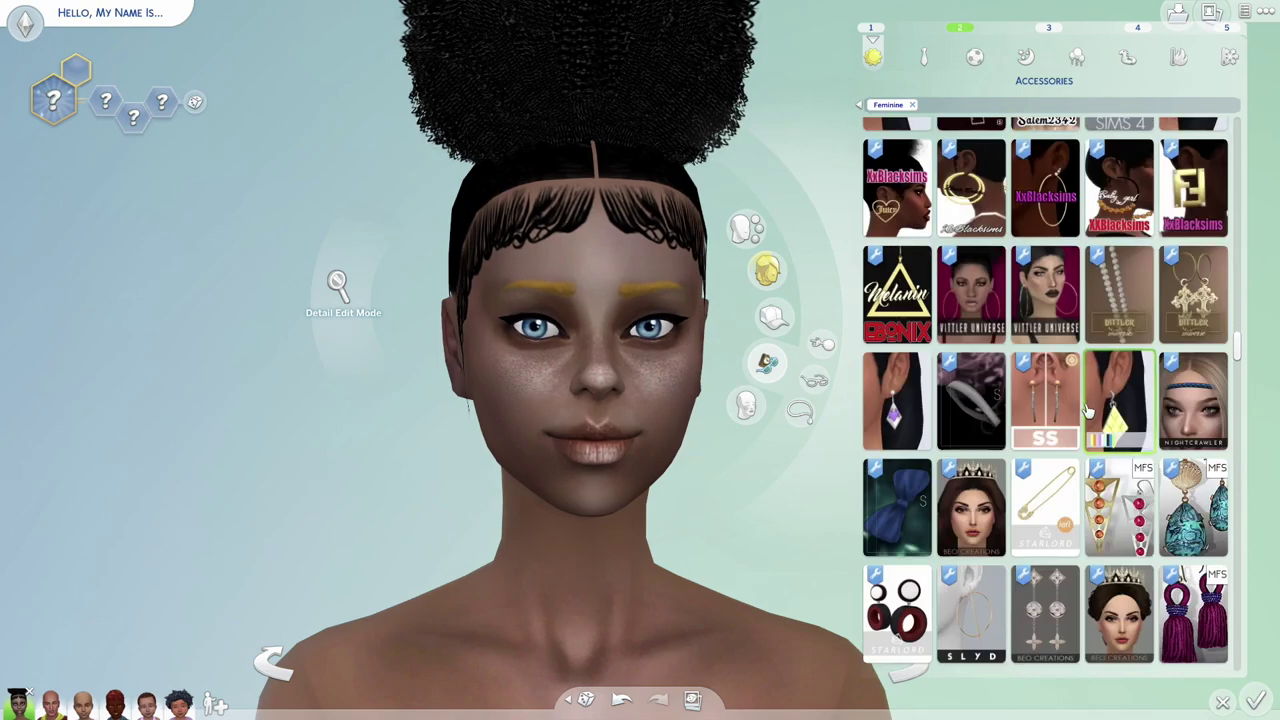
scroll(1090, 410, "down", 8)
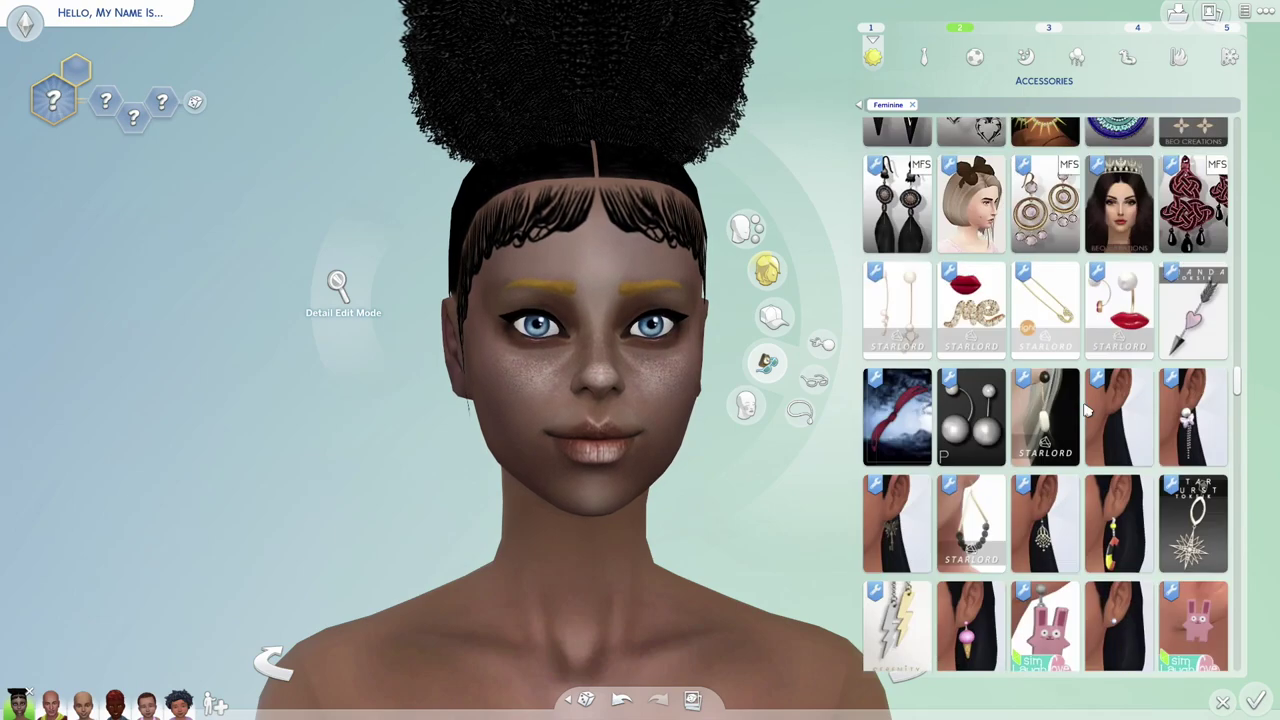
scroll(1088, 410, "down", 8)
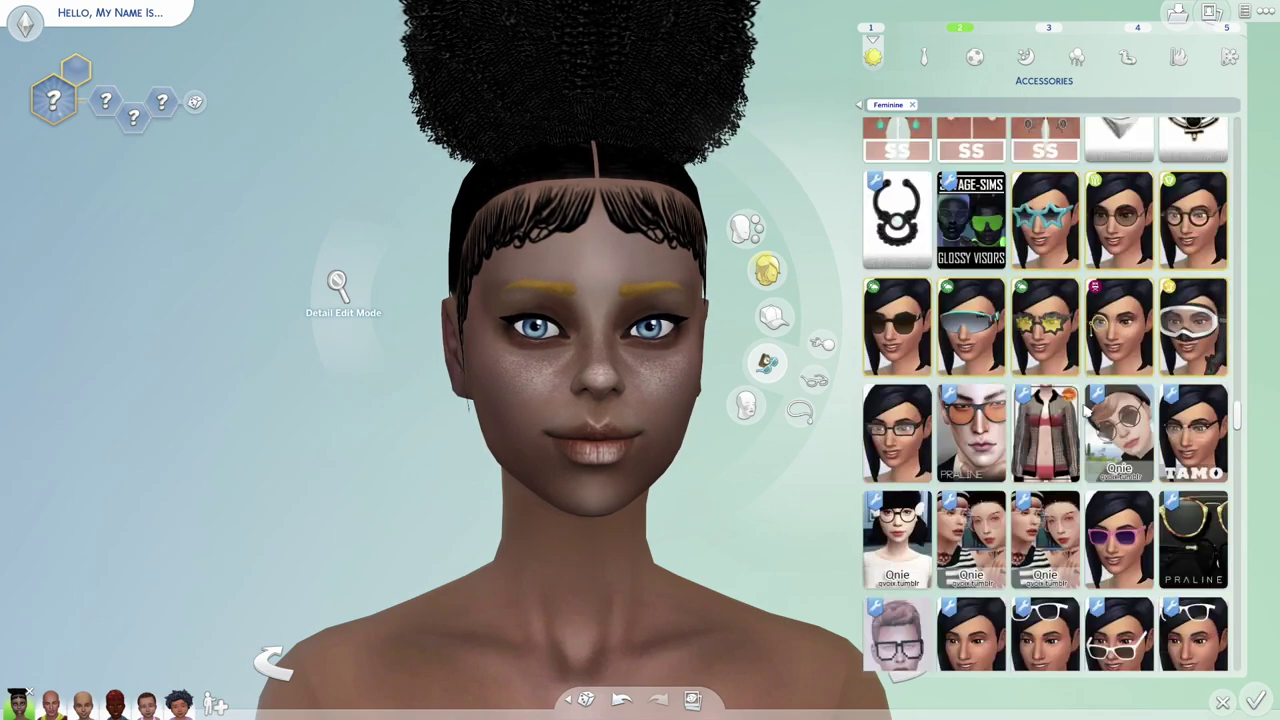
scroll(1086, 406, "down", 2)
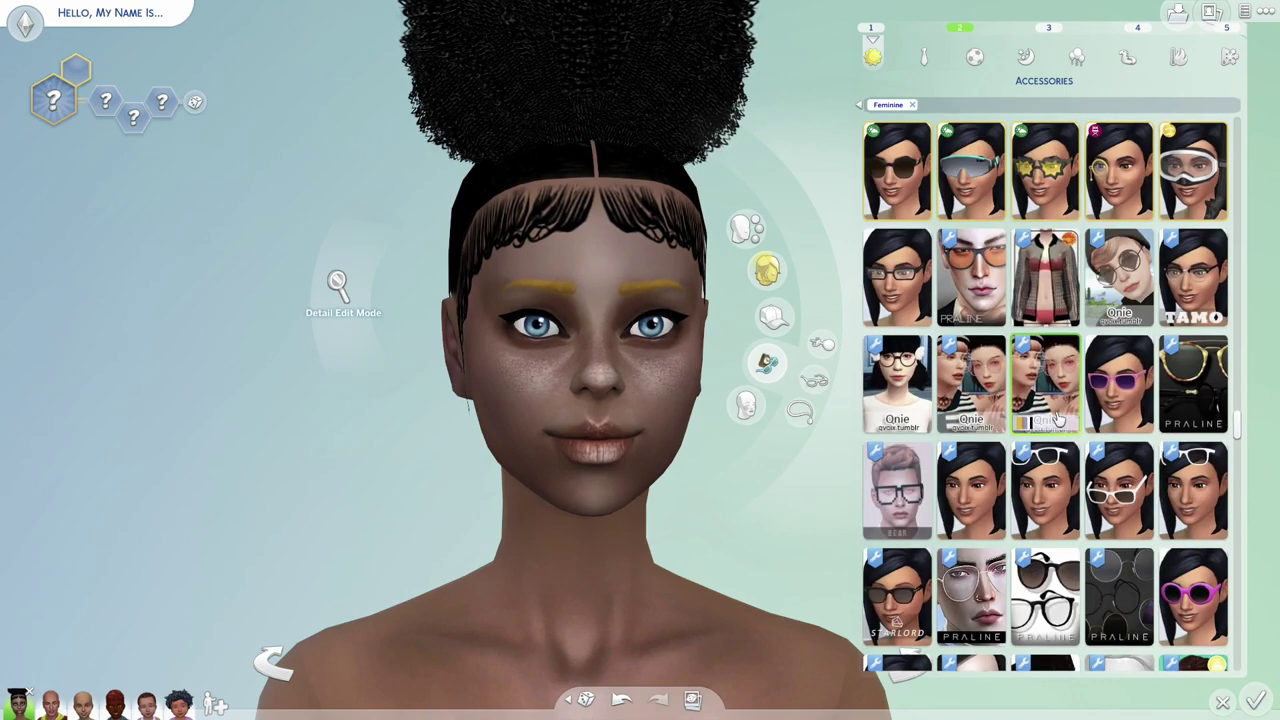
scroll(1060, 420, "down", 5)
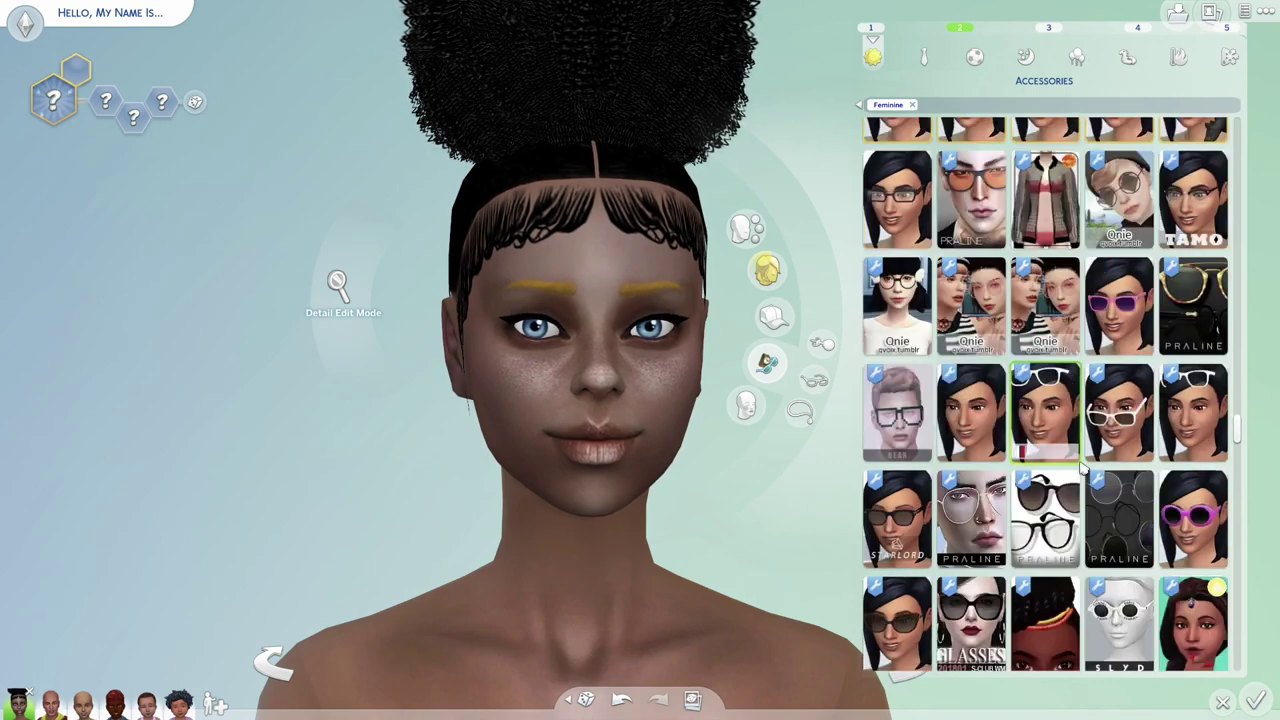
scroll(1080, 481, "down", 1)
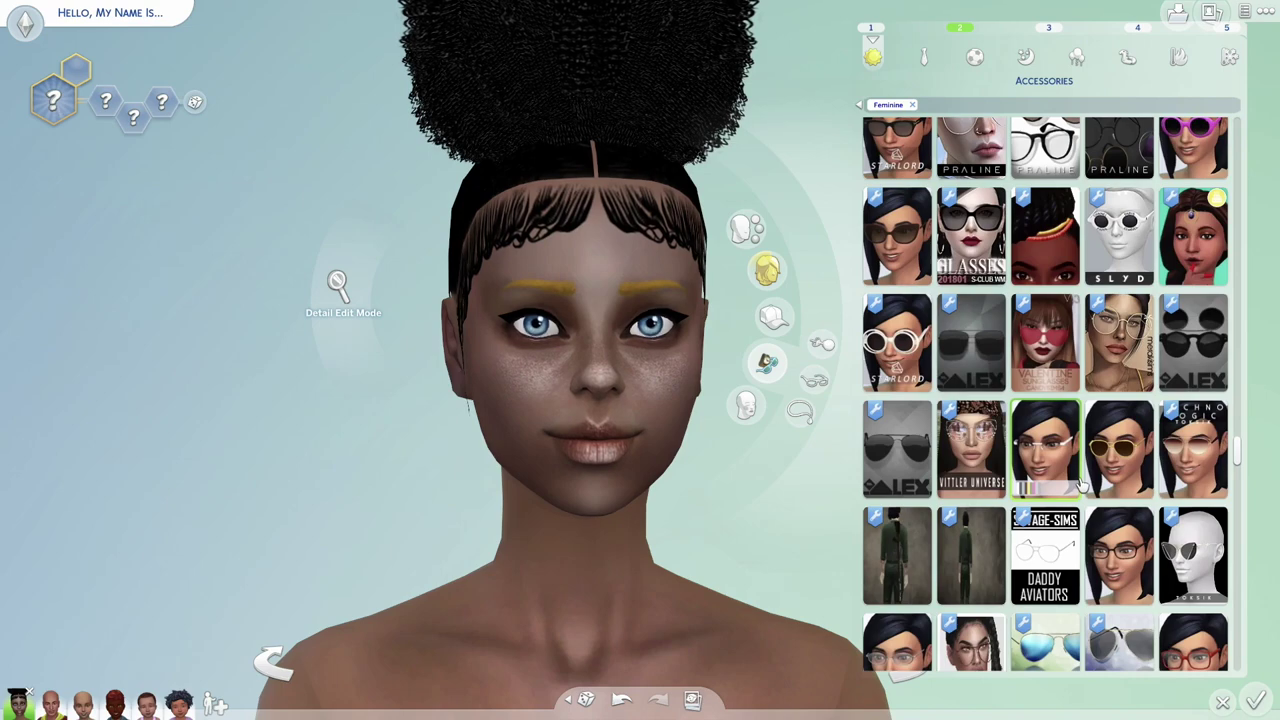
scroll(1080, 481, "down", 2)
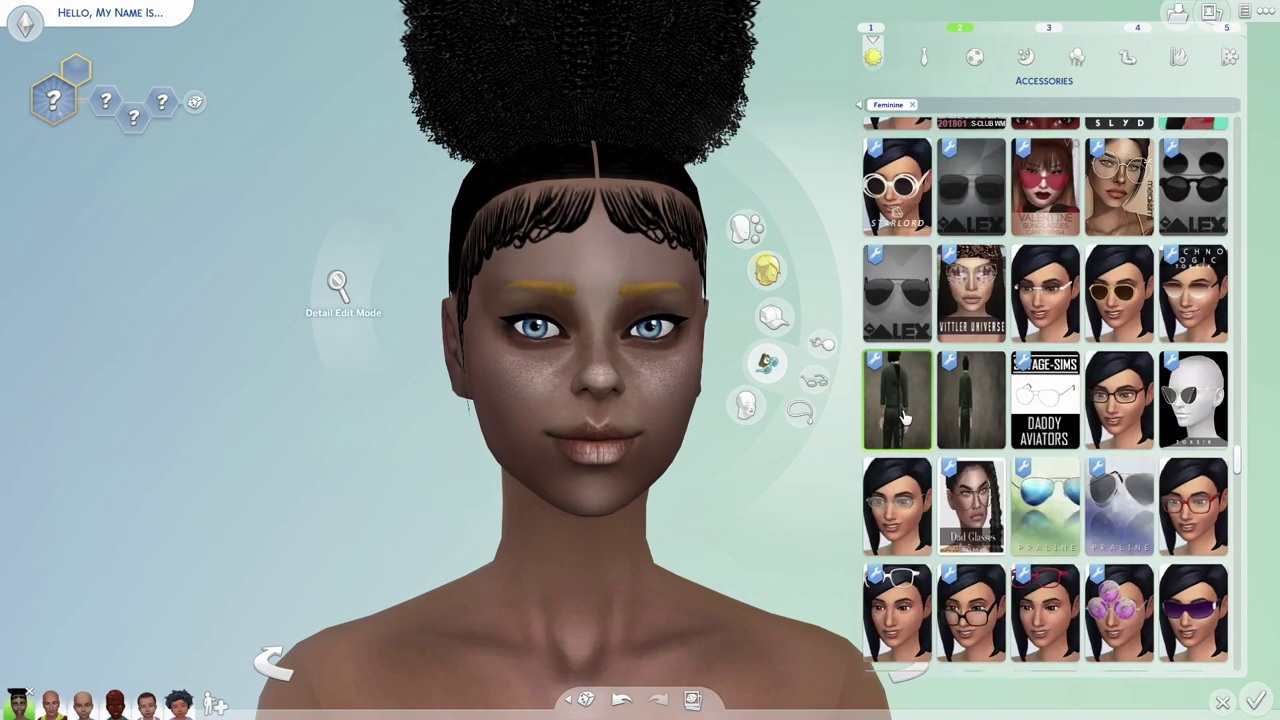
Step: Try both slung rifle accessories on the second Everyday outfit and inspect them from behind
left_click(903, 417)
scroll(500, 463, "down", 3)
left_click_drag(500, 463, 320, 508)
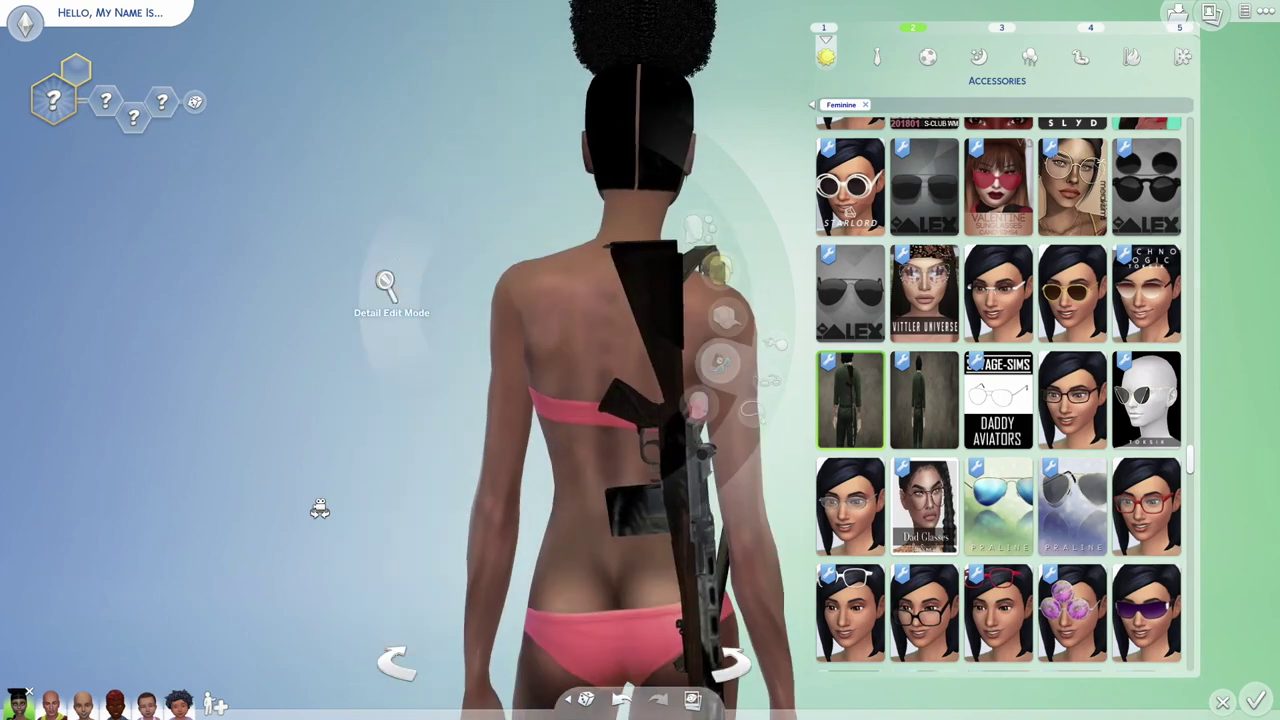
left_click(924, 428)
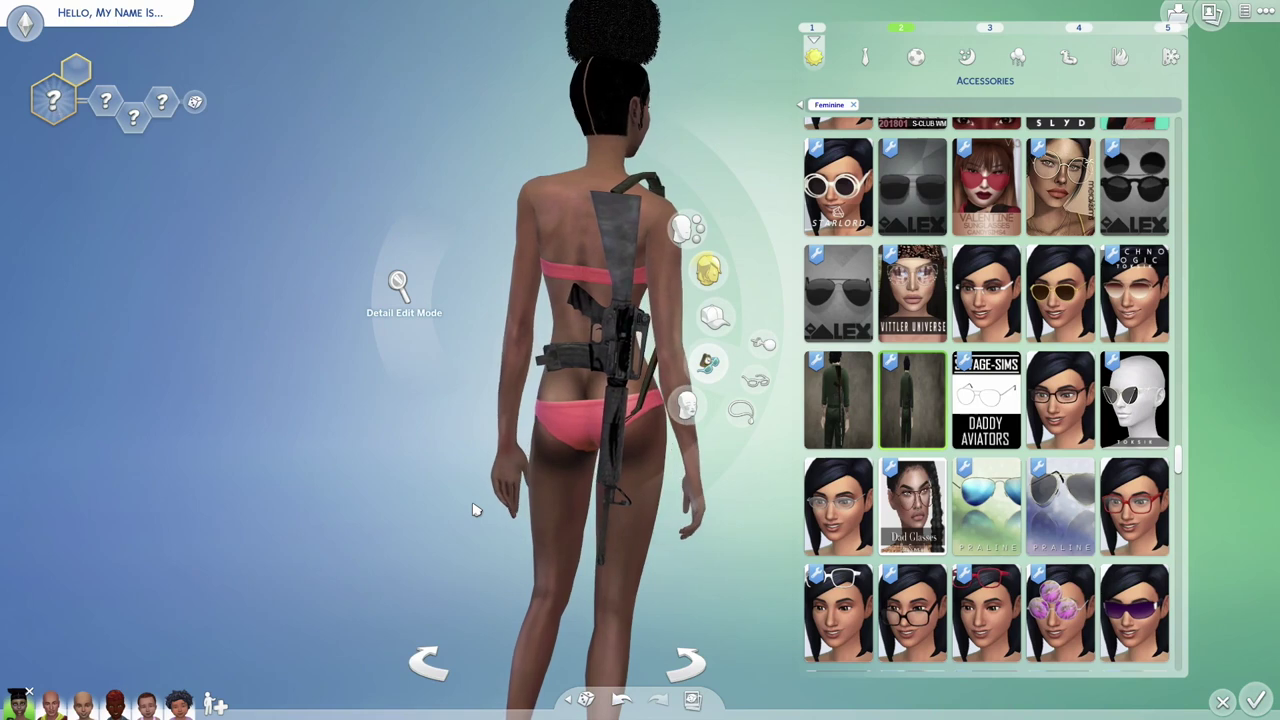
left_click(718, 366)
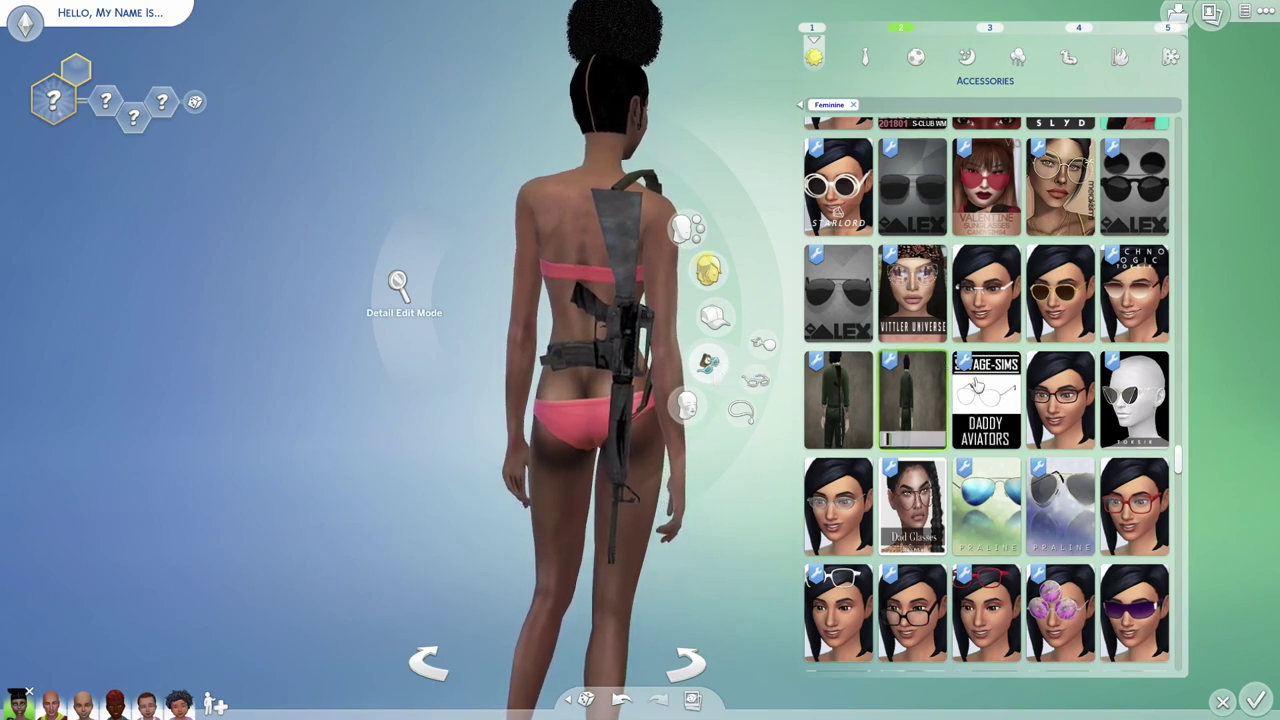
Step: Try the three-lens flower glasses and the red glasses worn on the head, and take the glasses off again
scroll(1130, 505, "down", 2)
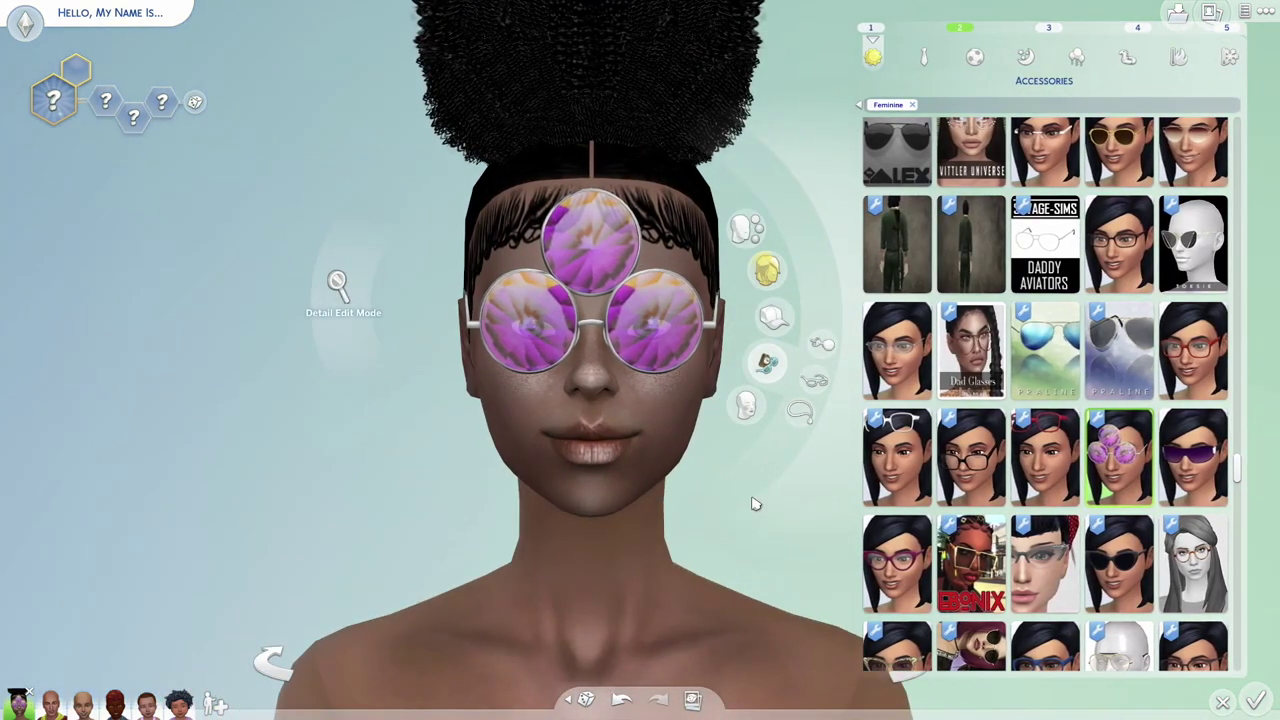
mouse_move(1152, 460)
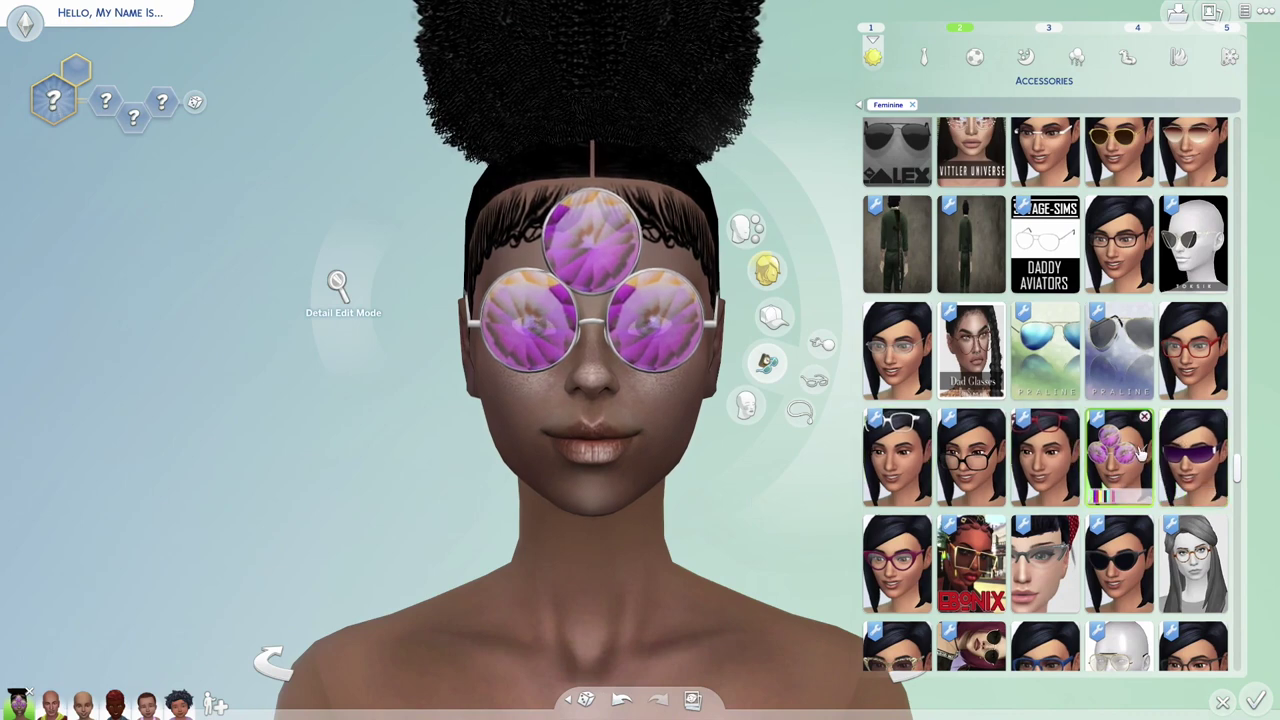
left_click(1053, 458)
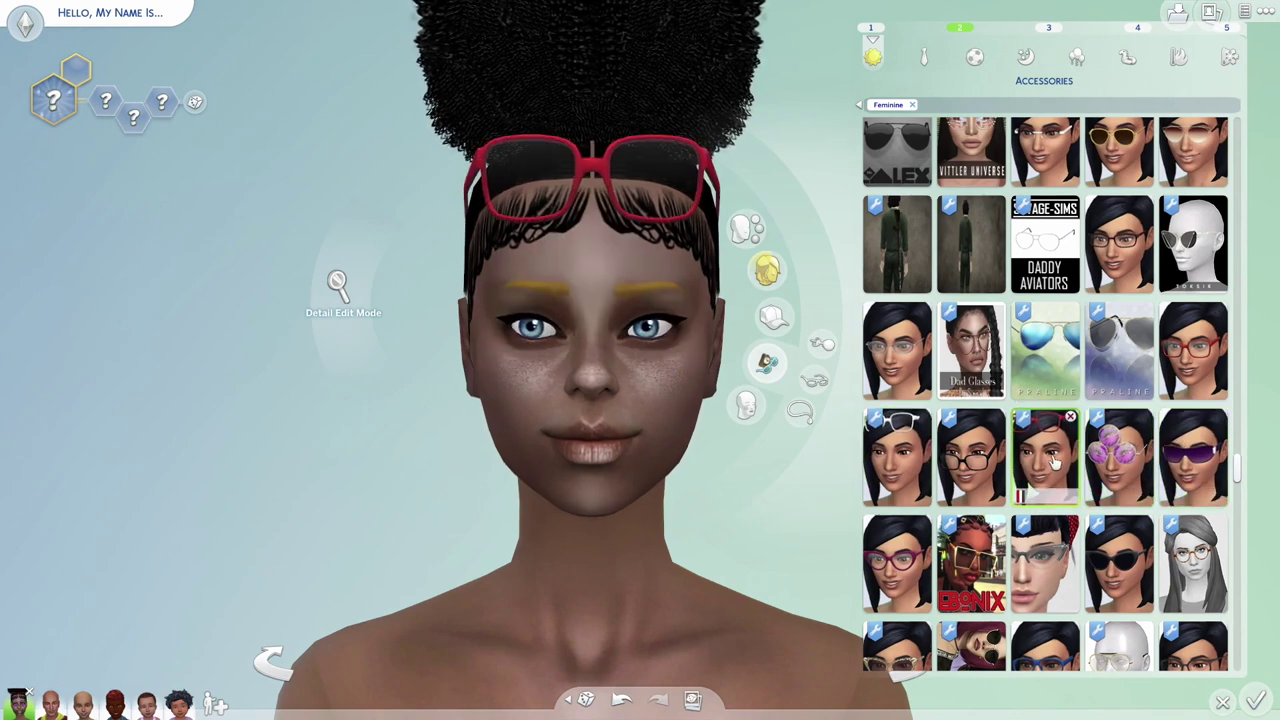
left_click(1070, 417)
Step: Filter the feminine accessories to show only custom content
scroll(1100, 480, "down", 10)
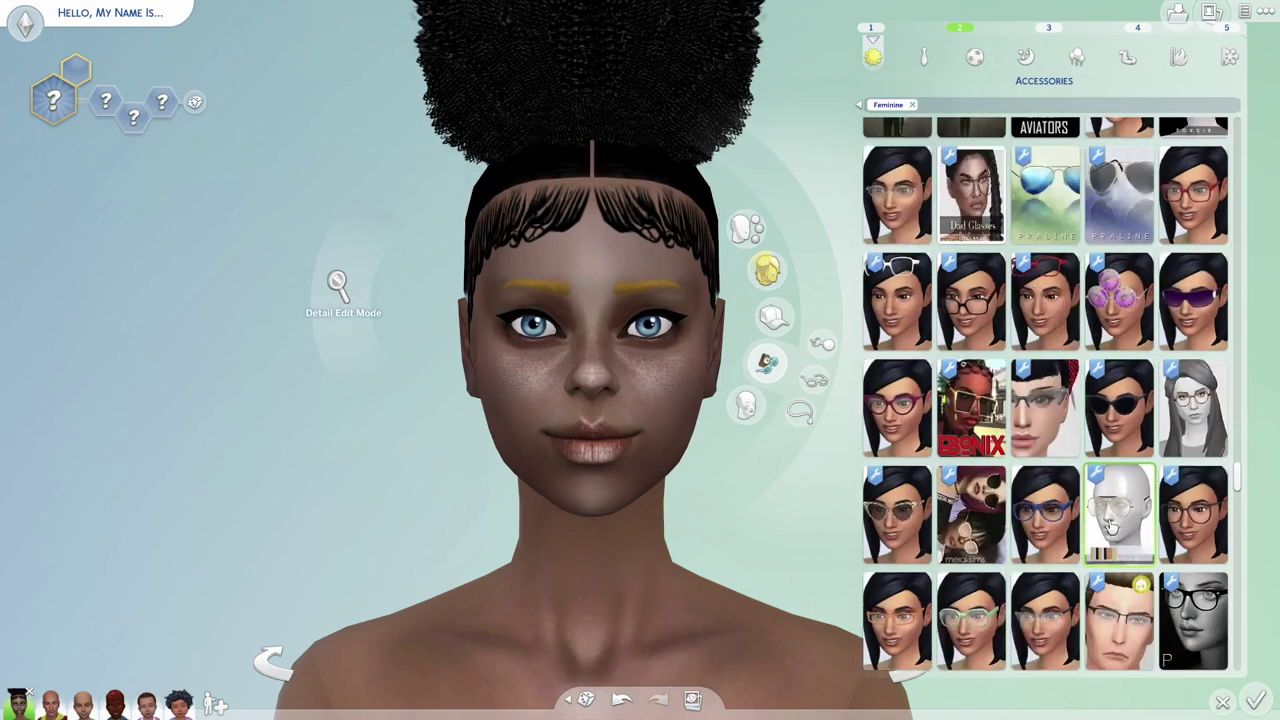
scroll(1110, 530, "down", 1)
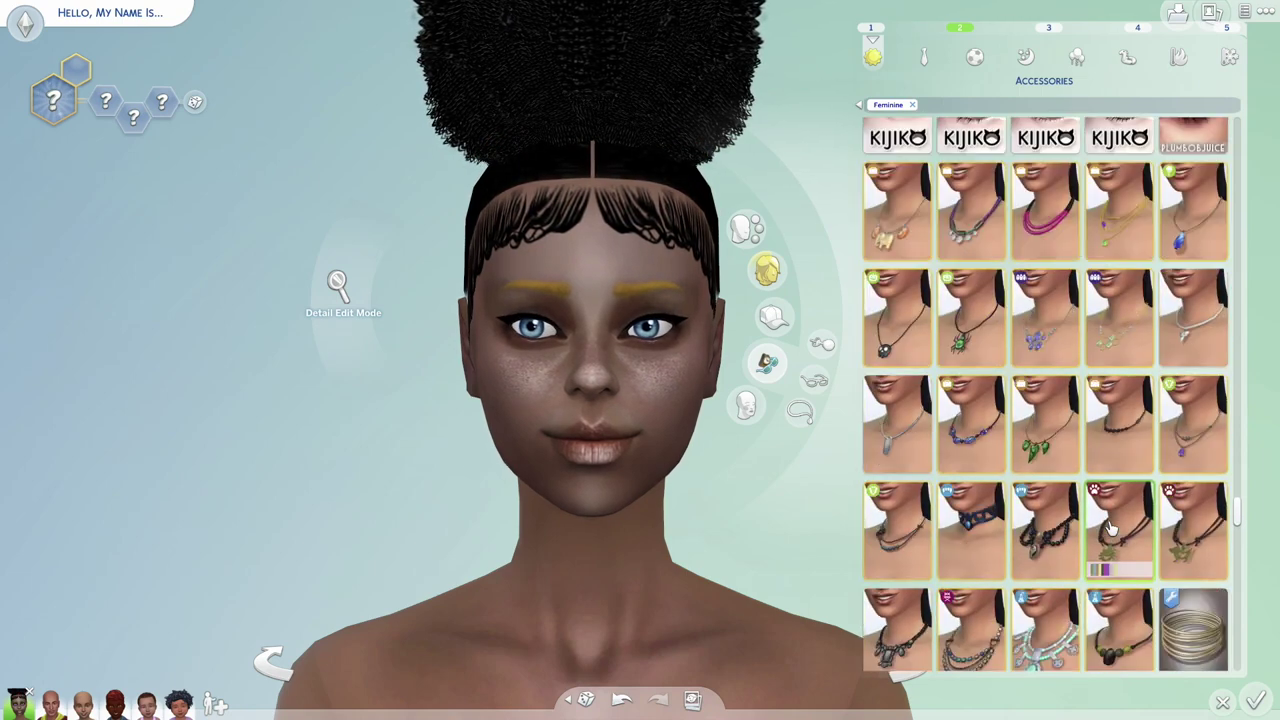
left_click(860, 106)
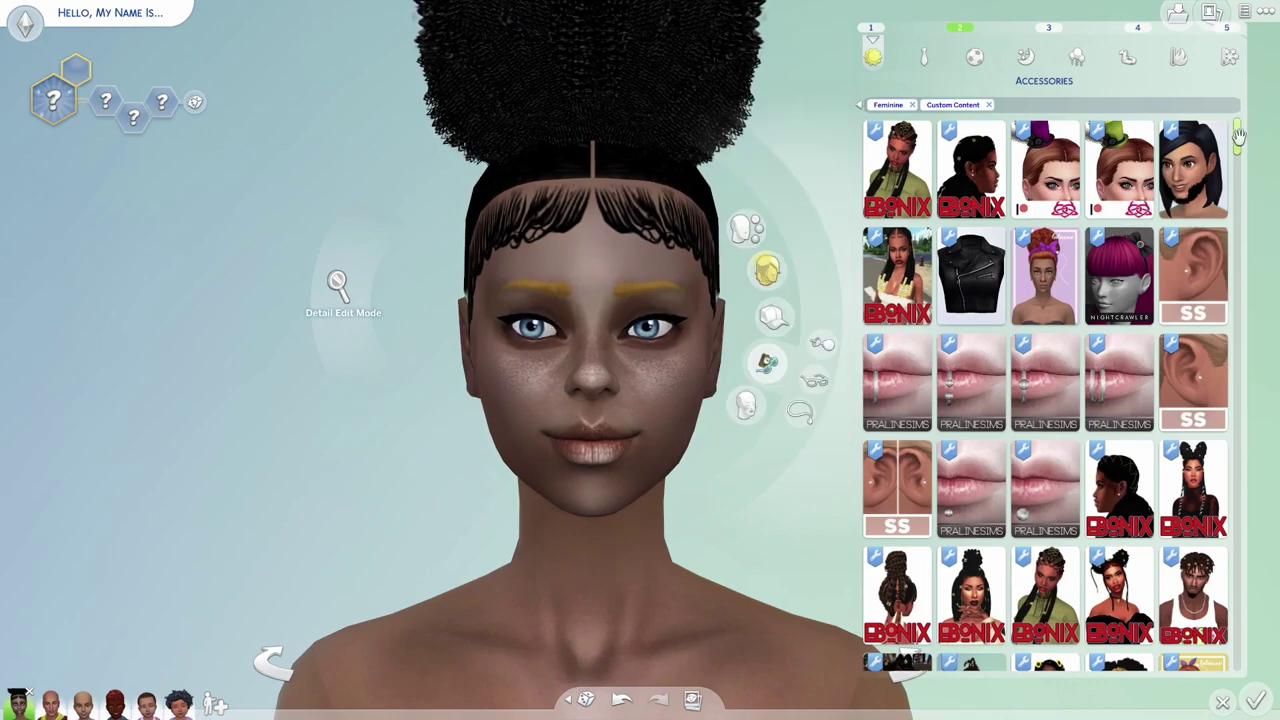
Step: Put the red earphones from the custom accessories on the second Everyday outfit
scroll(1258, 226, "down", 2)
left_click_drag(1258, 226, 1271, 527)
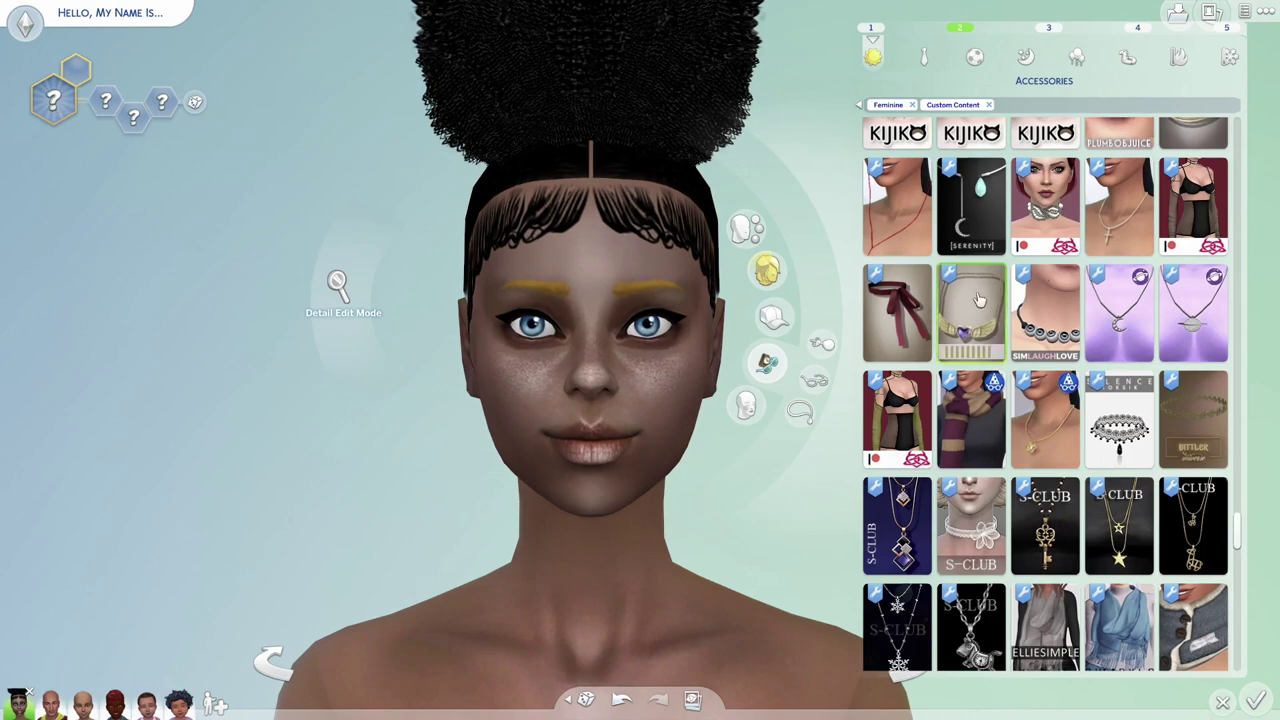
left_click(909, 248)
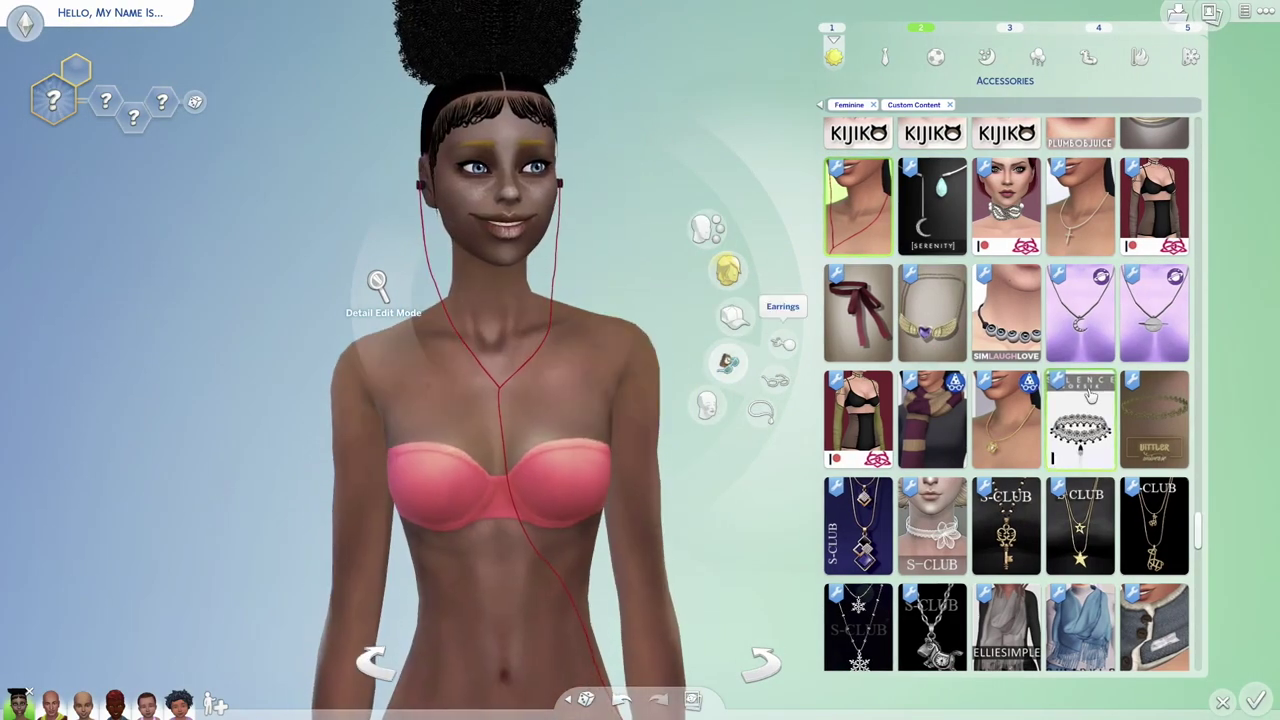
Step: Examine the remaining custom necklaces, chokers and scarves through to the end of the accessories catalog
scroll(1085, 403, "down", 3)
scroll(1085, 403, "down", 10)
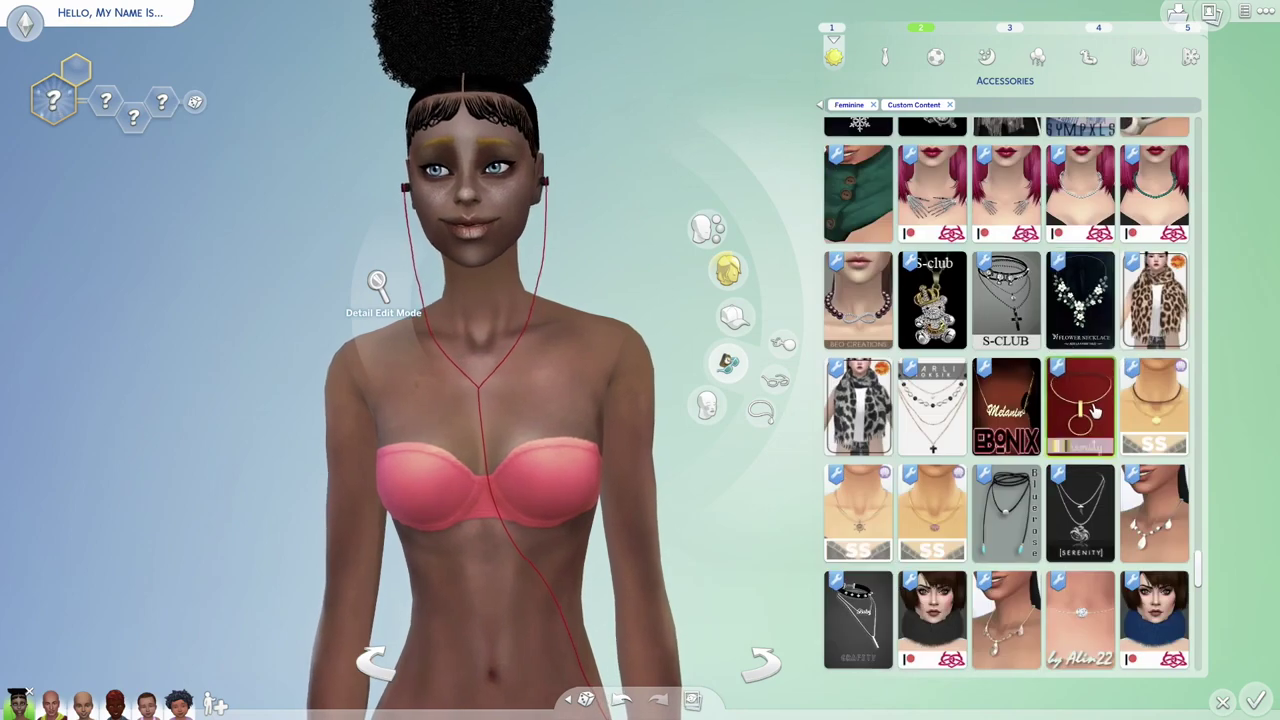
scroll(1097, 410, "down", 15)
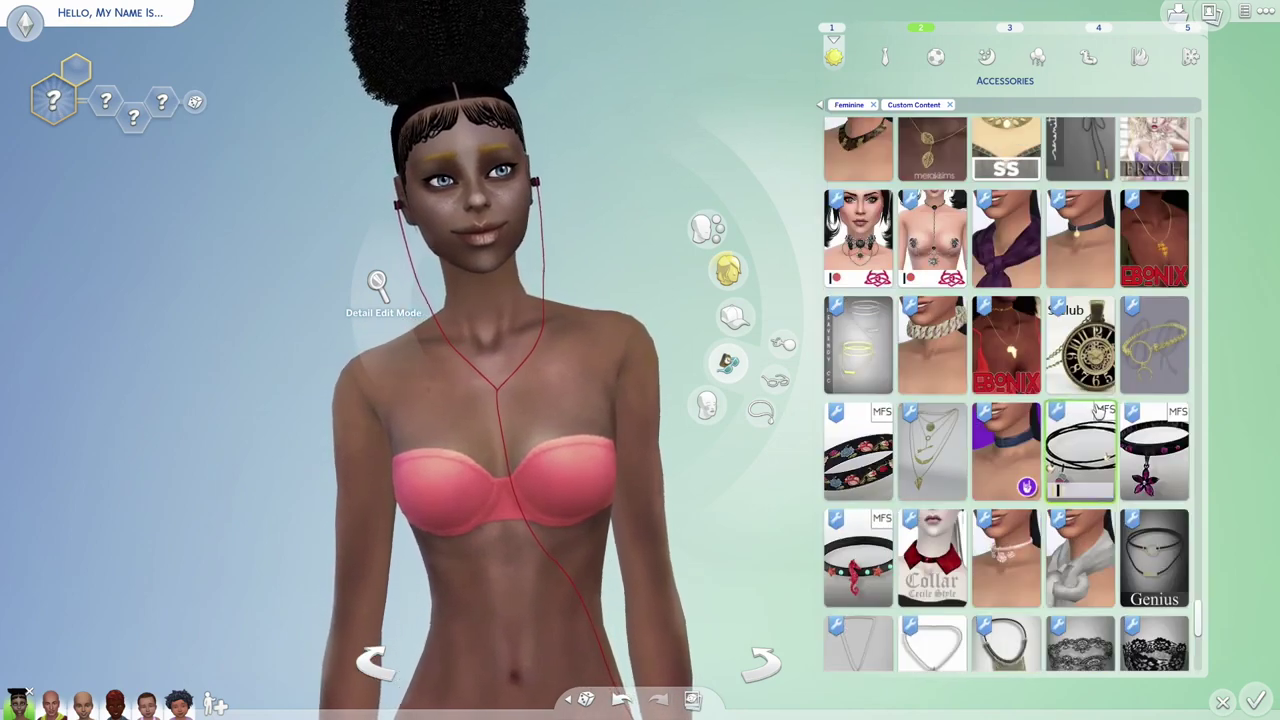
scroll(1097, 410, "down", 5)
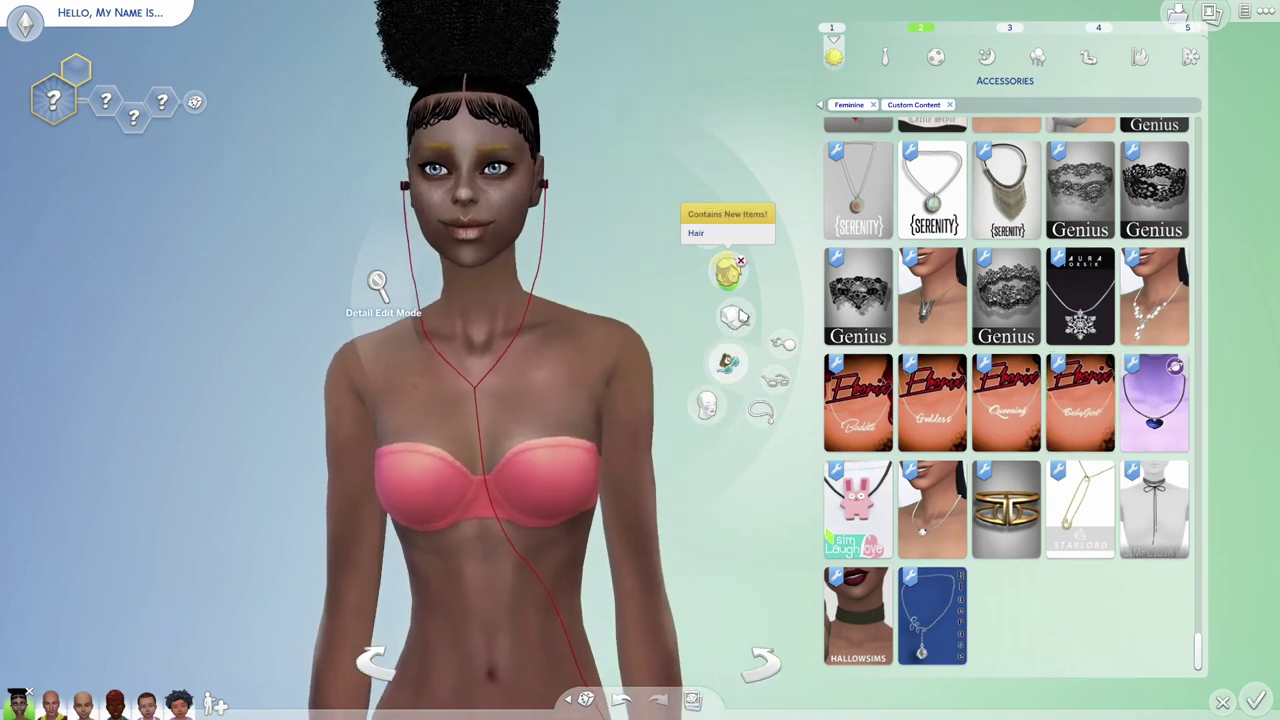
Step: Browse the feminine makeup for the first Everyday outfit, examining the eyeshadows, eyeliners, blushes, lipsticks and face paint eye colours
left_click(705, 406)
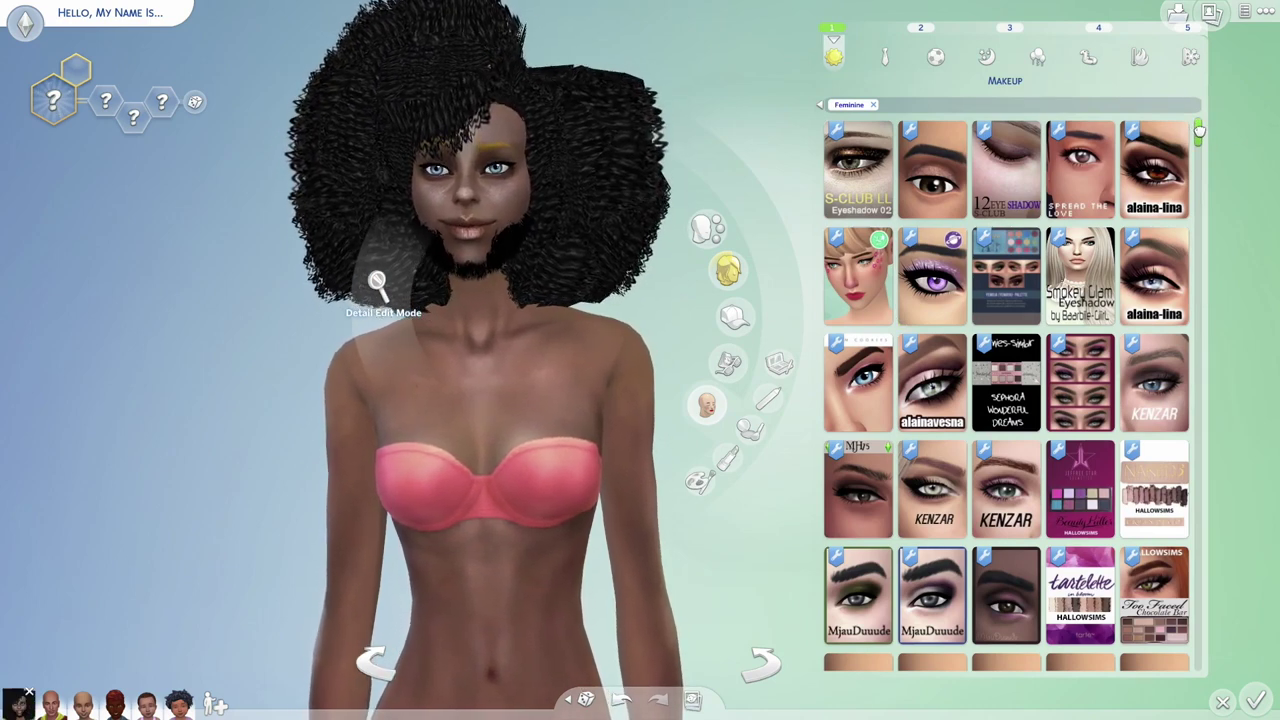
left_click_drag(1198, 130, 1201, 145)
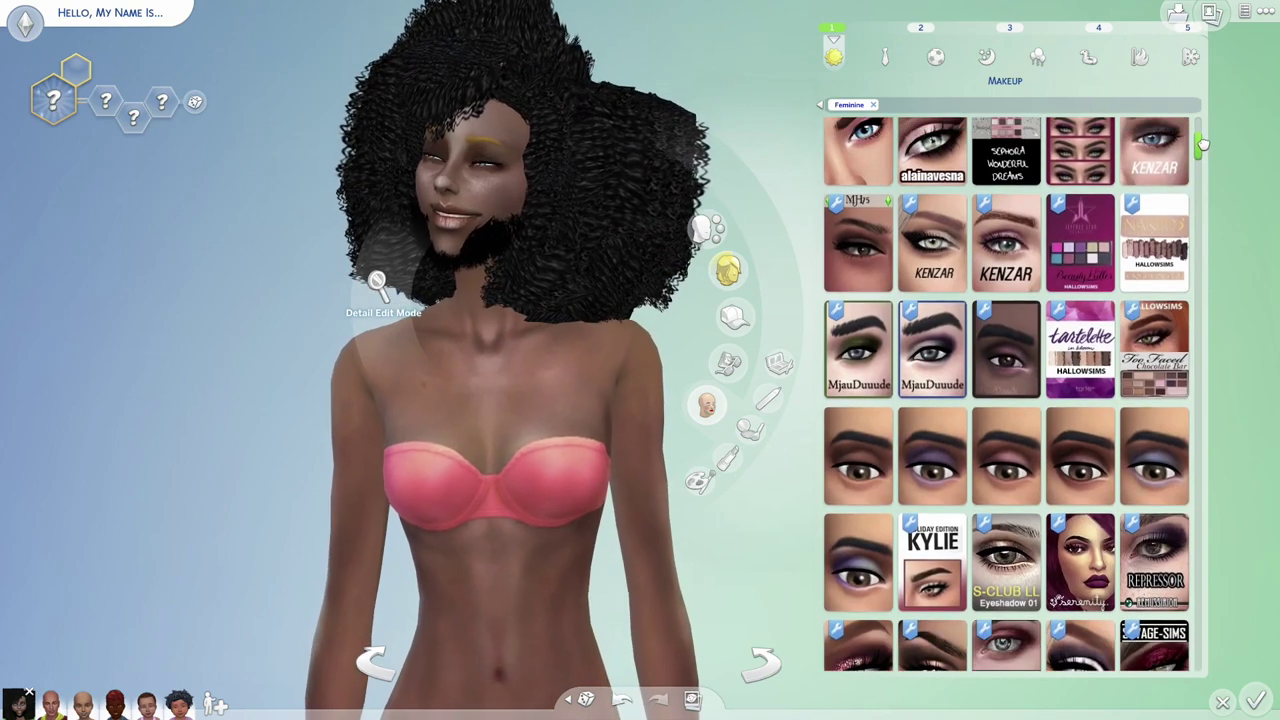
scroll(1190, 200, "down", 4)
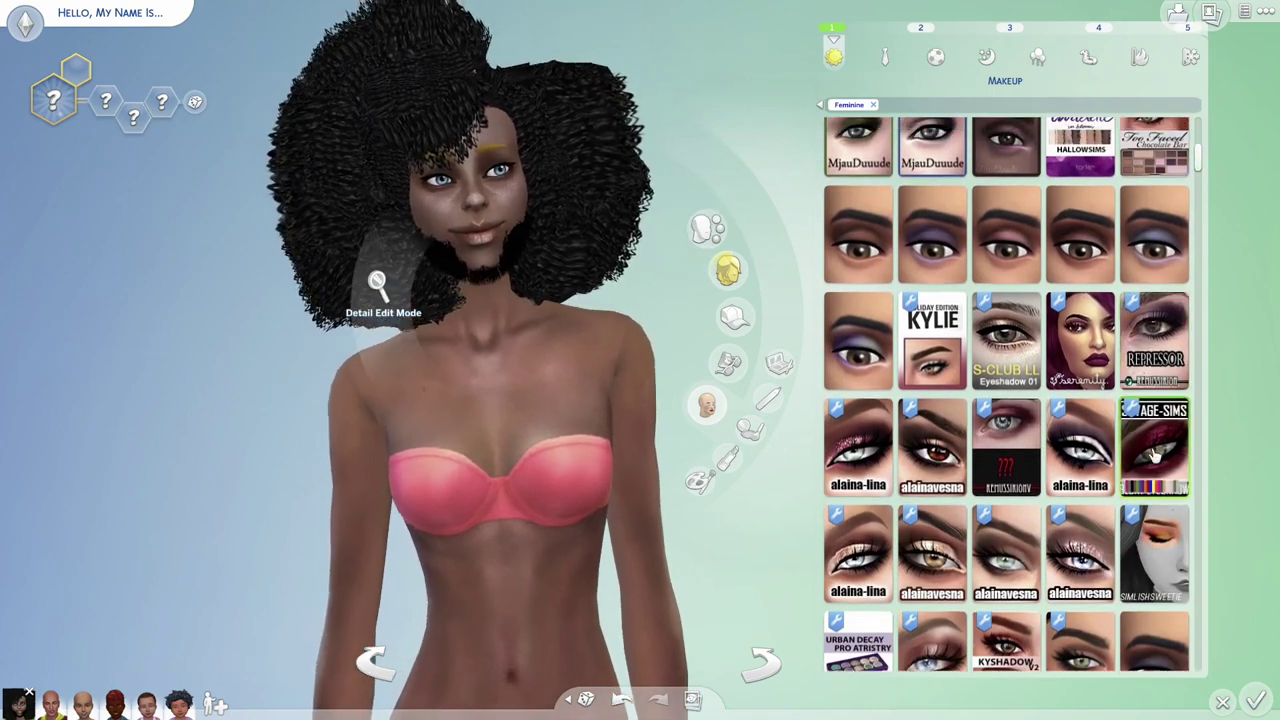
left_click(775, 356)
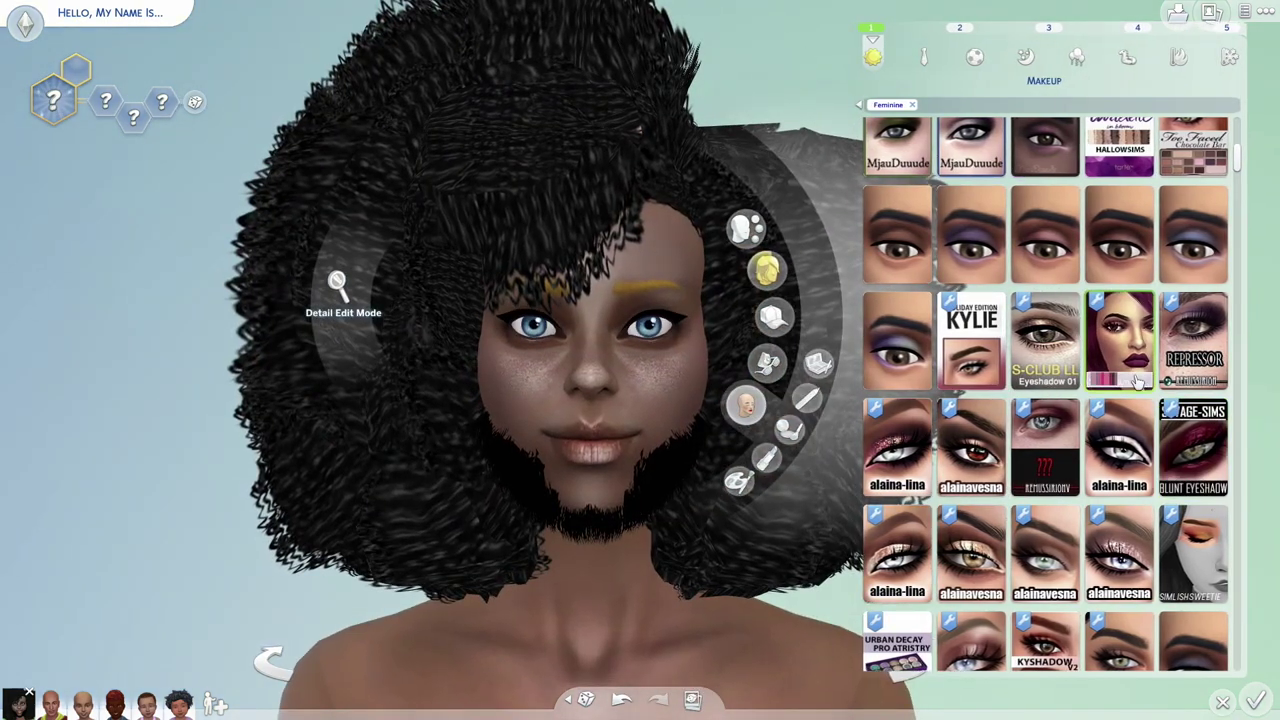
scroll(1128, 380, "down", 10)
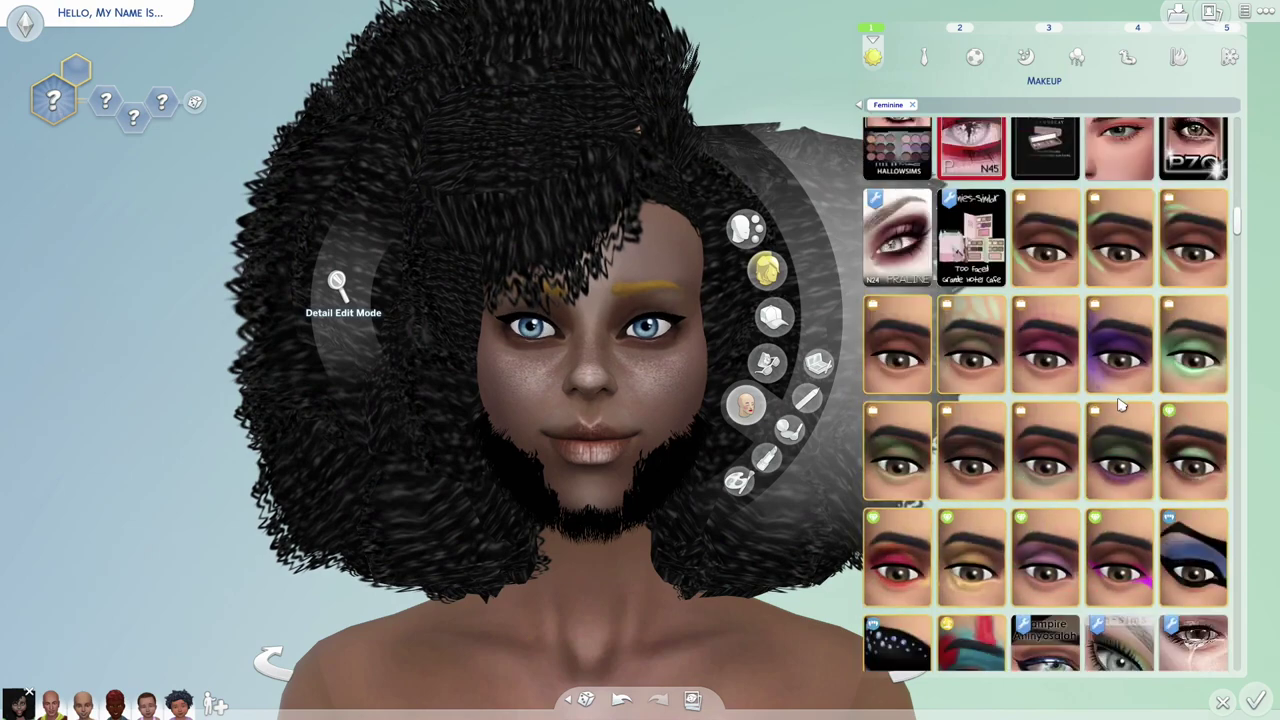
scroll(1122, 403, "down", 10)
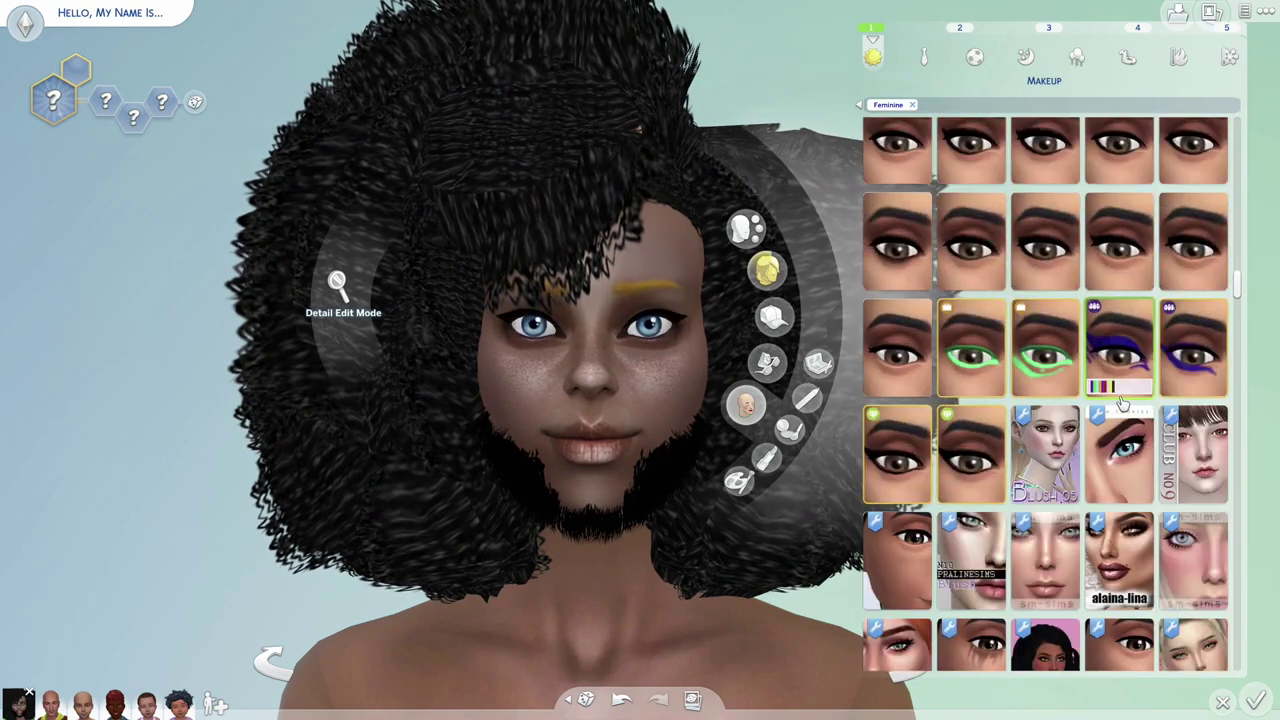
scroll(1122, 403, "down", 10)
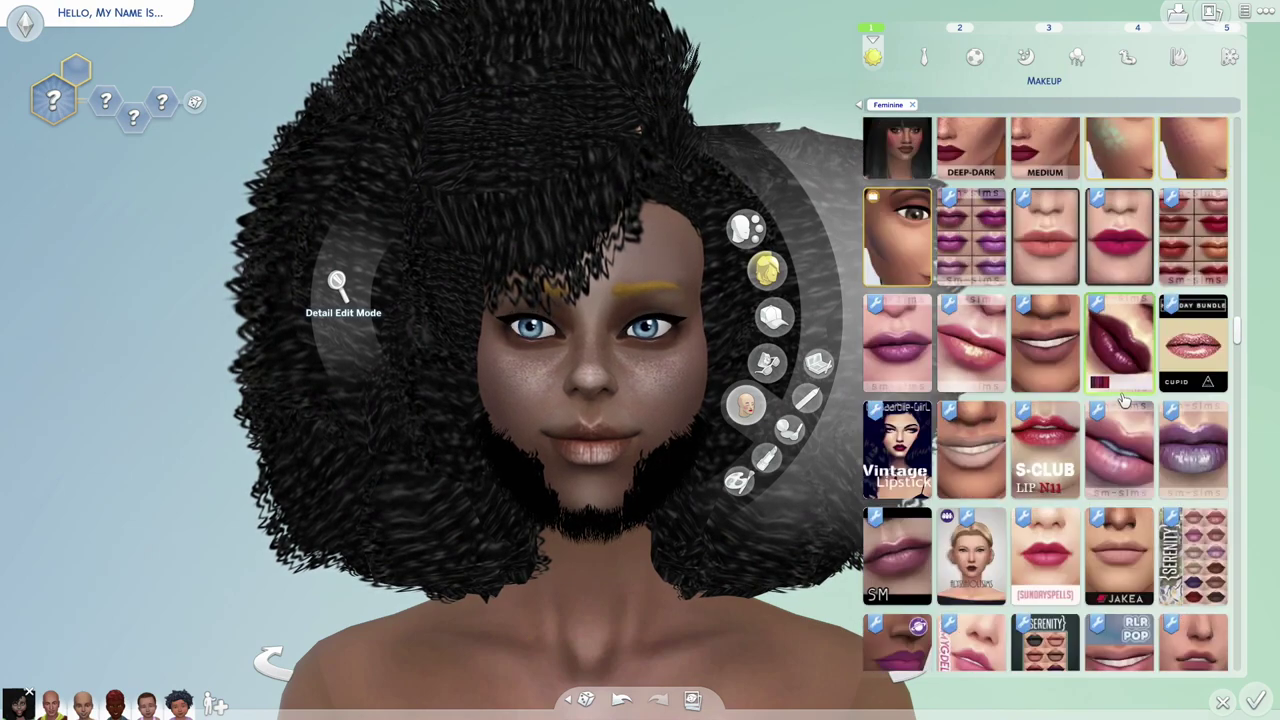
scroll(1122, 401, "down", 10)
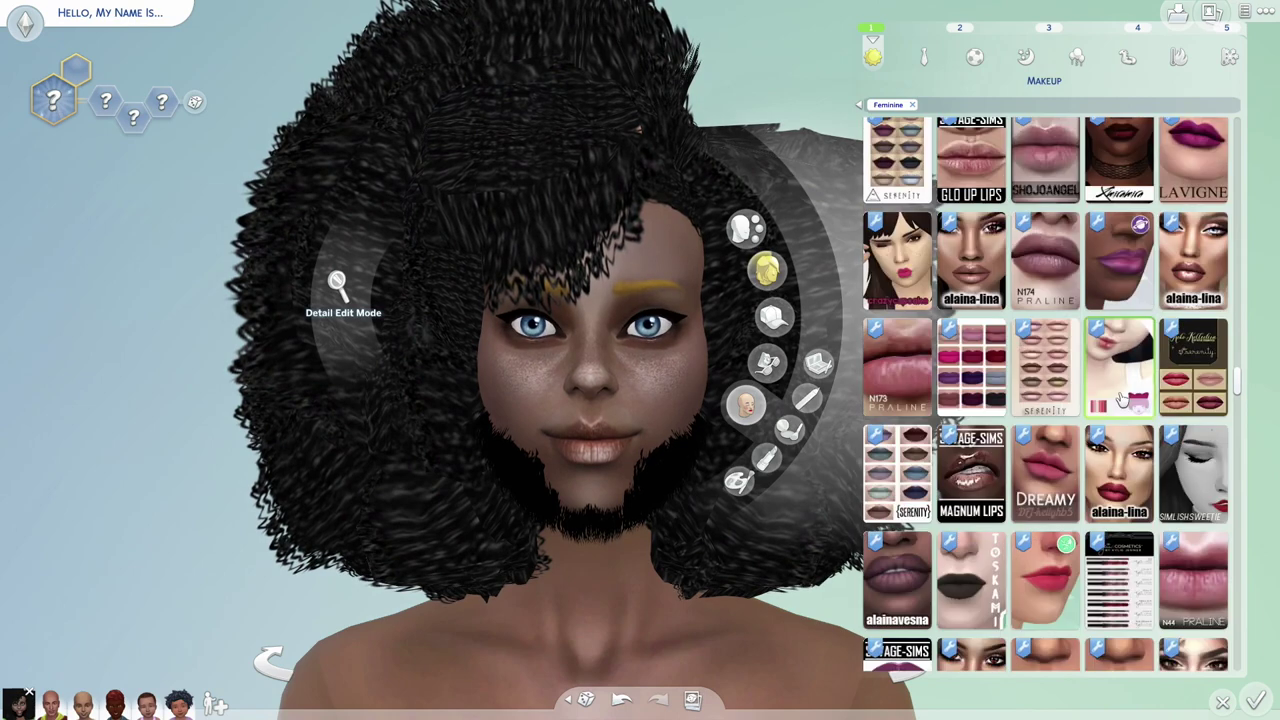
scroll(992, 350, "down", 3)
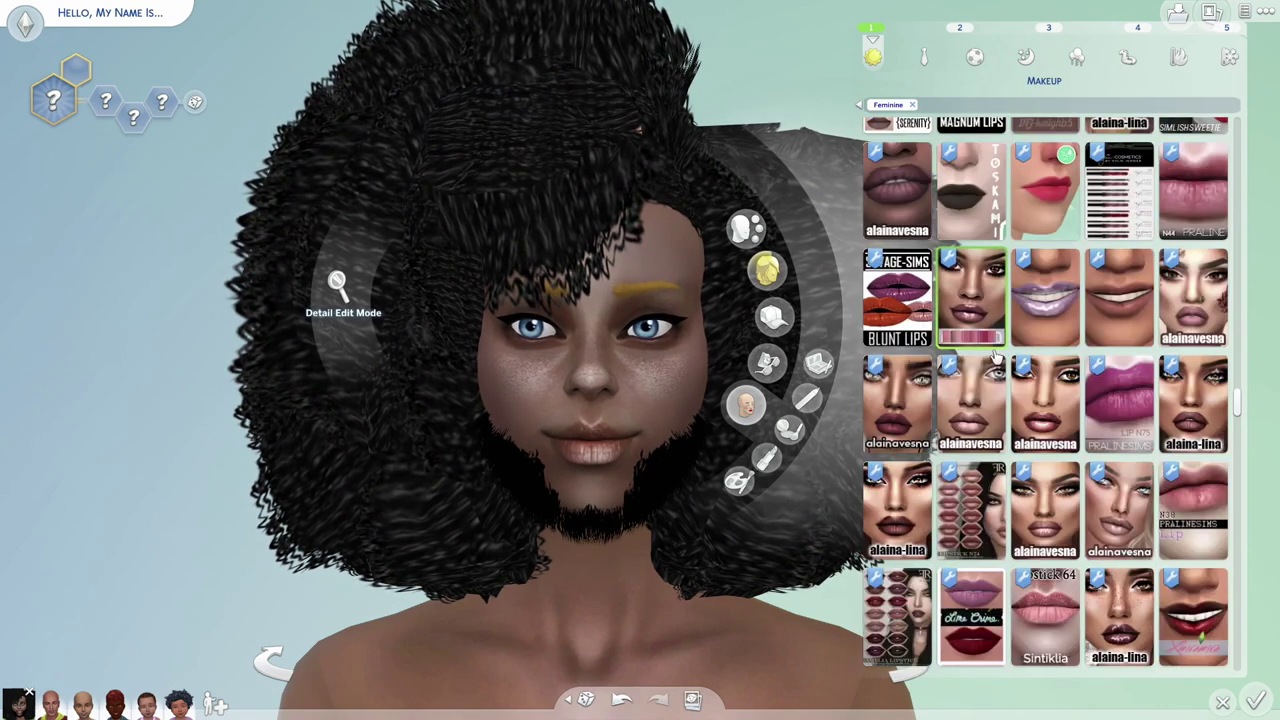
scroll(1068, 430, "down", 10)
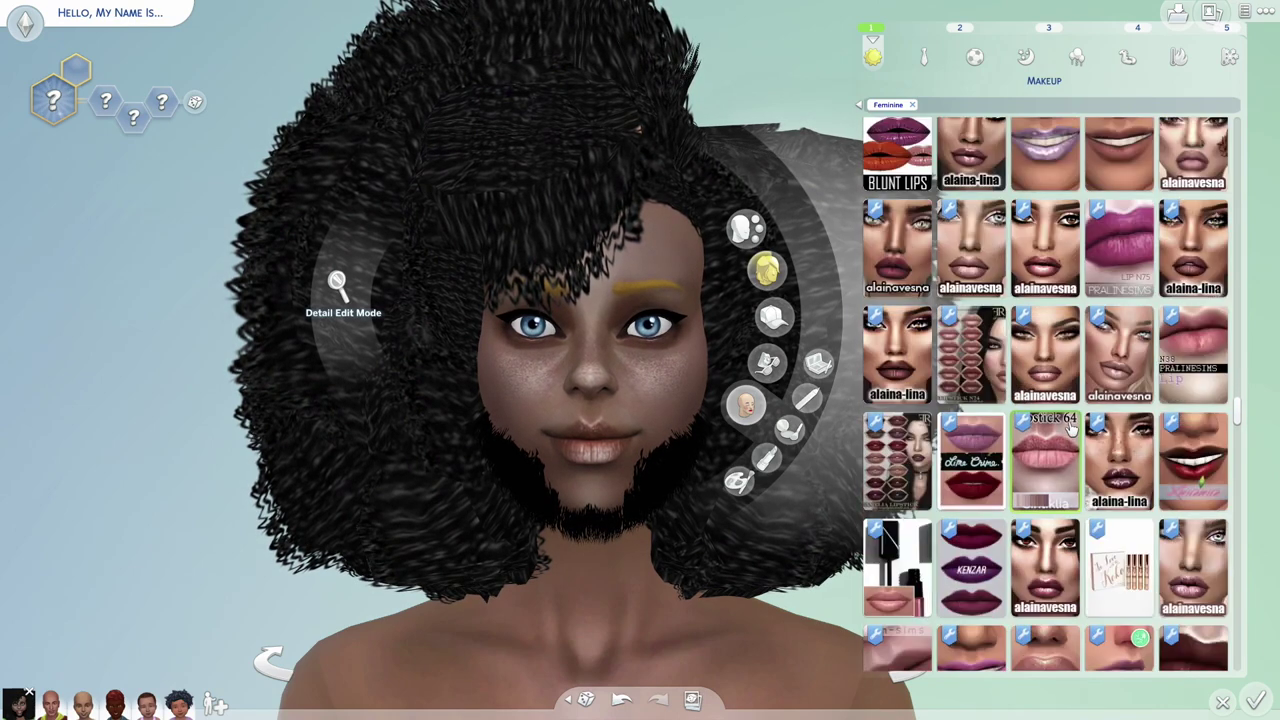
scroll(1071, 421, "down", 5)
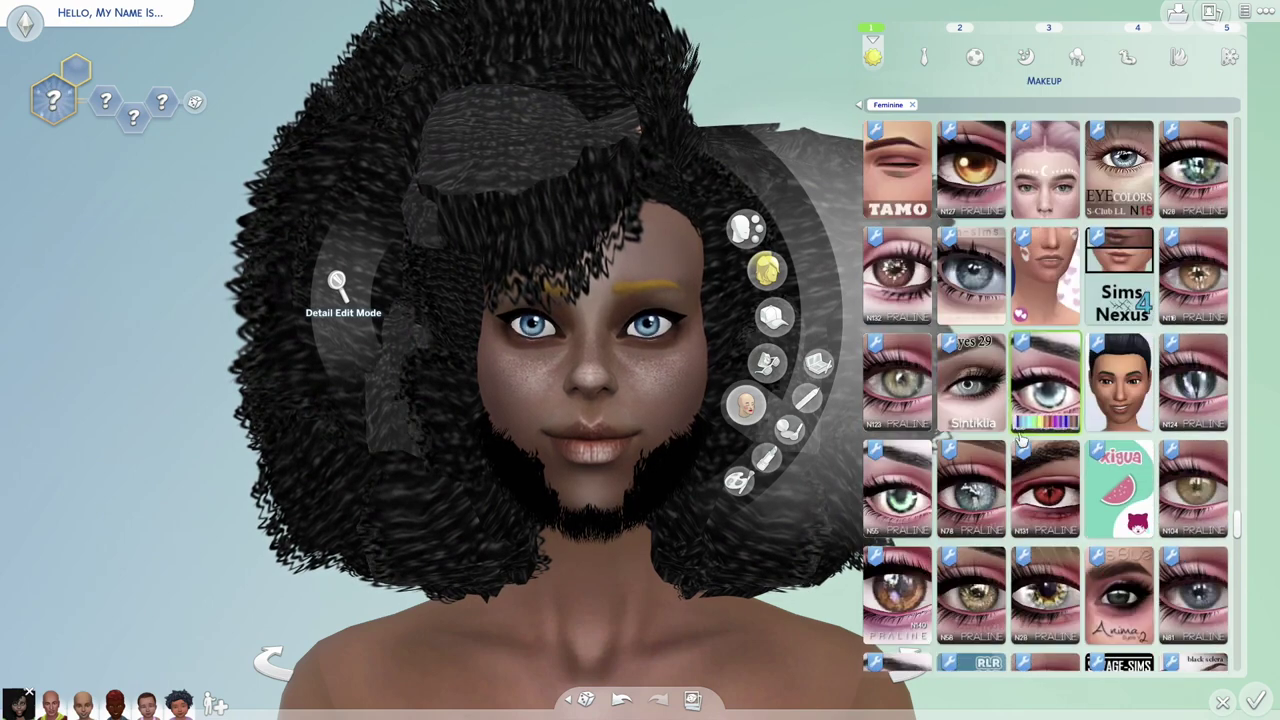
Step: Filter the feminine makeup to show only custom content
scroll(1022, 440, "down", 1)
left_click(858, 104)
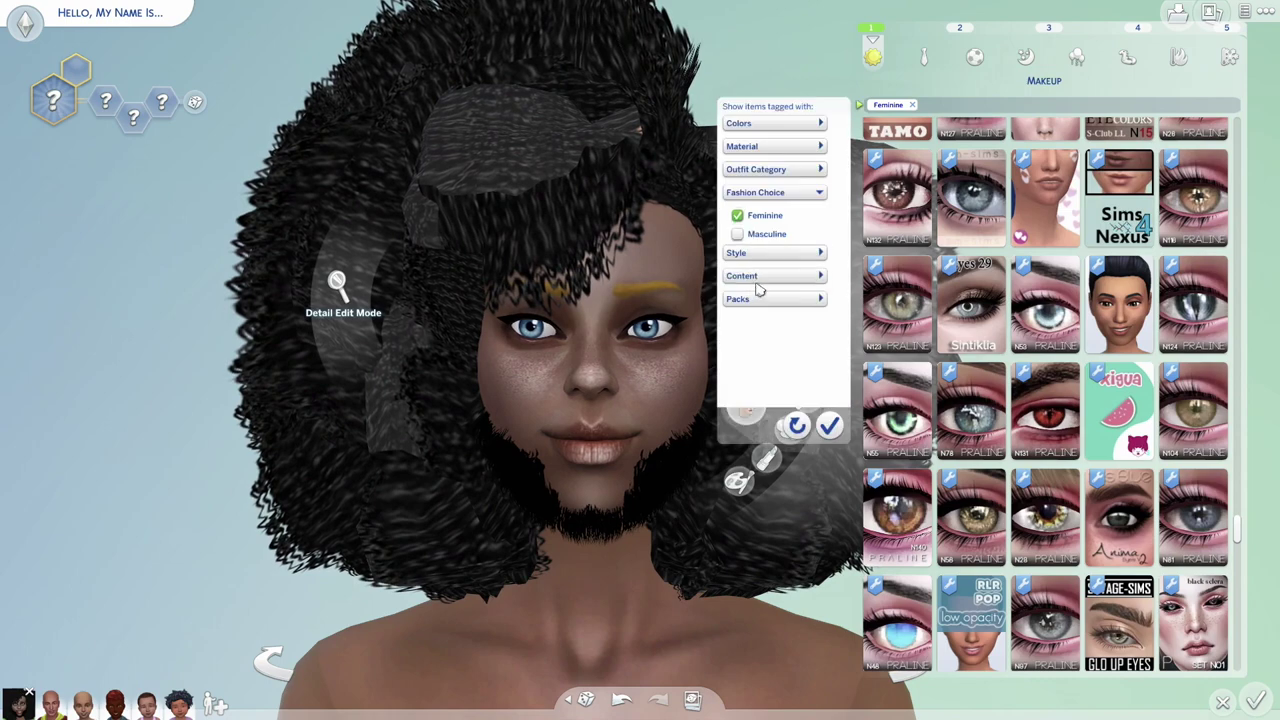
left_click(760, 275)
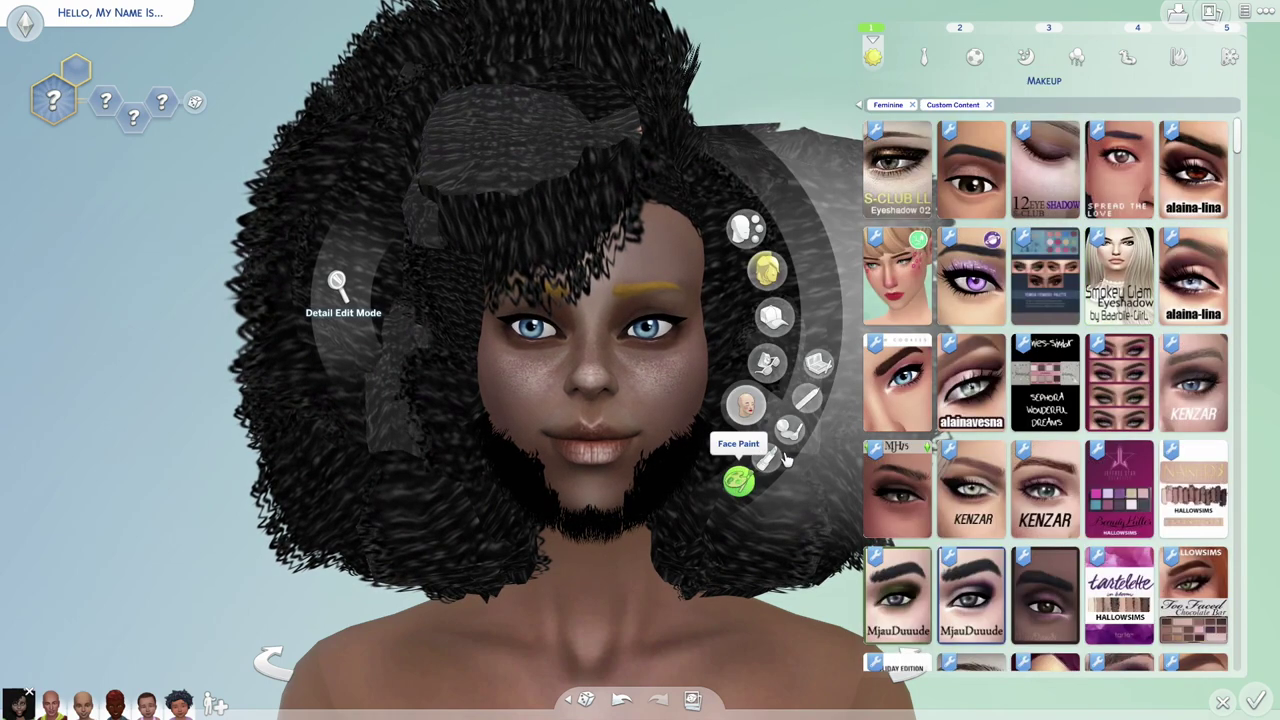
Step: Try several custom Praline eye colours from the face paint catalog, including N25, the cat-eye N88 and the pink N52
left_click(738, 481)
mouse_move(1253, 143)
left_mouse_down()
mouse_move(1222, 352)
mouse_move(1241, 425)
mouse_move(1232, 560)
left_mouse_up()
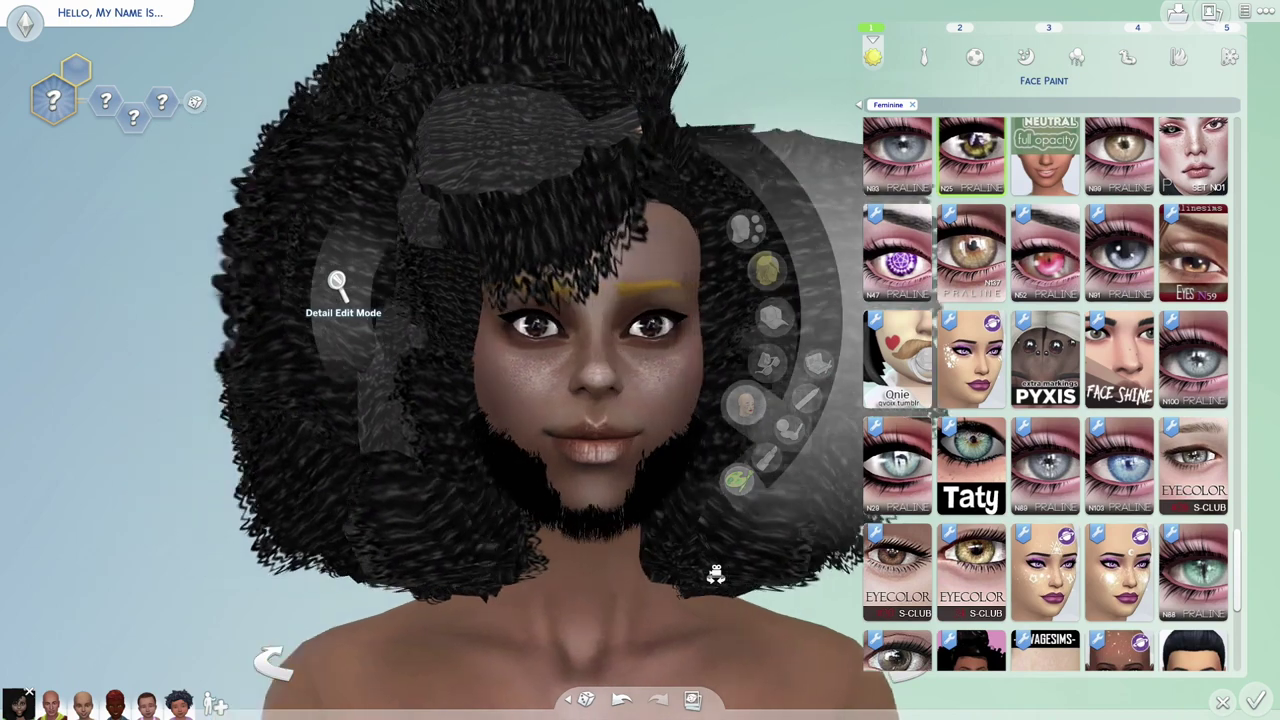
scroll(1065, 525, "down", 2)
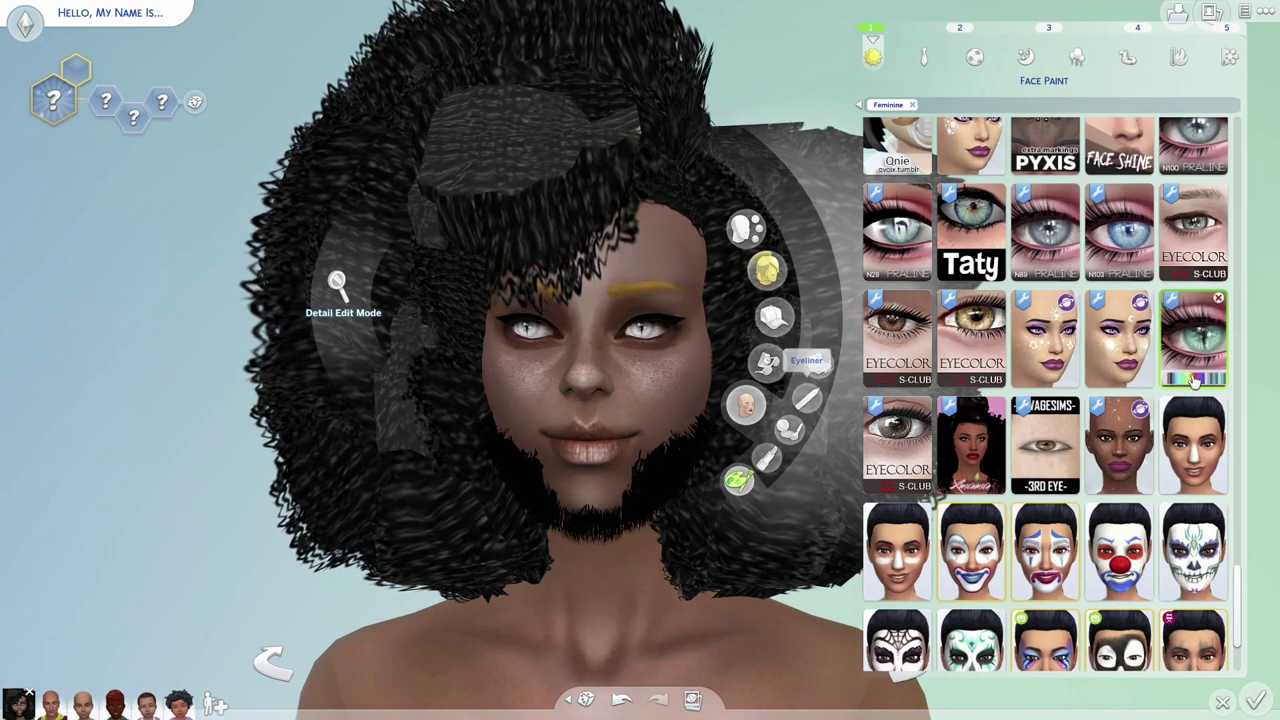
mouse_move(1198, 382)
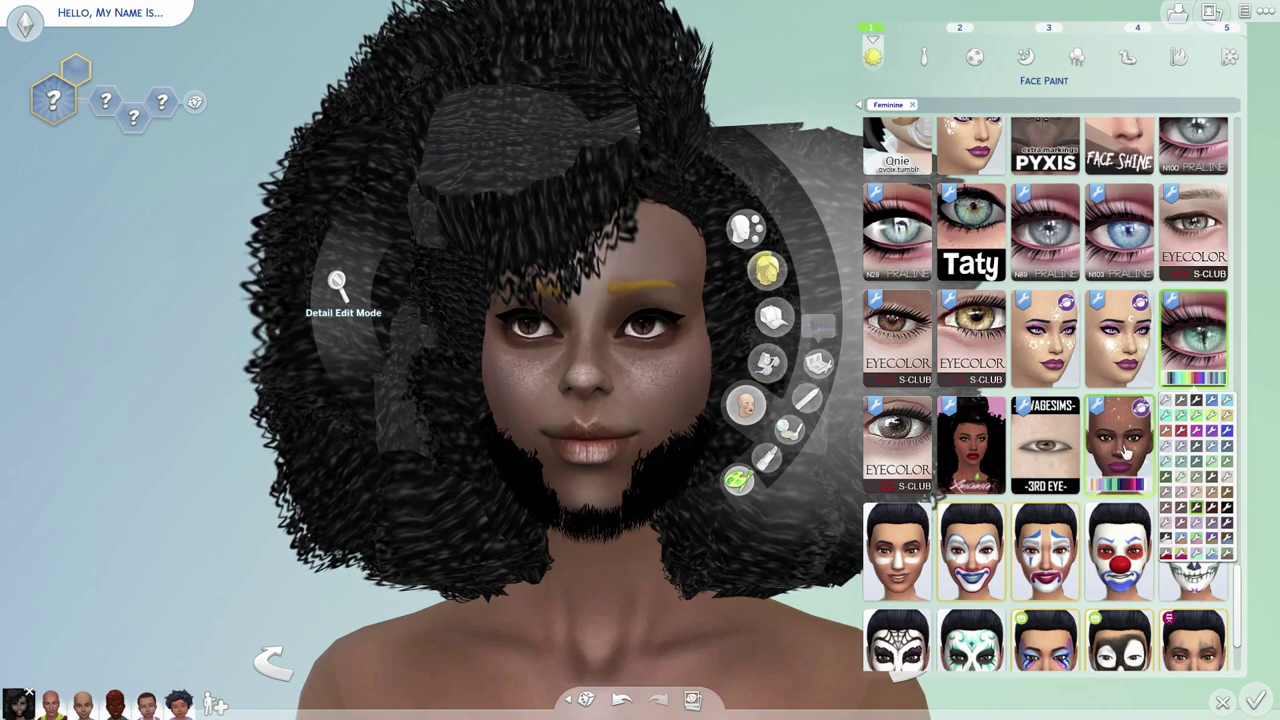
scroll(1040, 390, "up", 2)
left_click(920, 405)
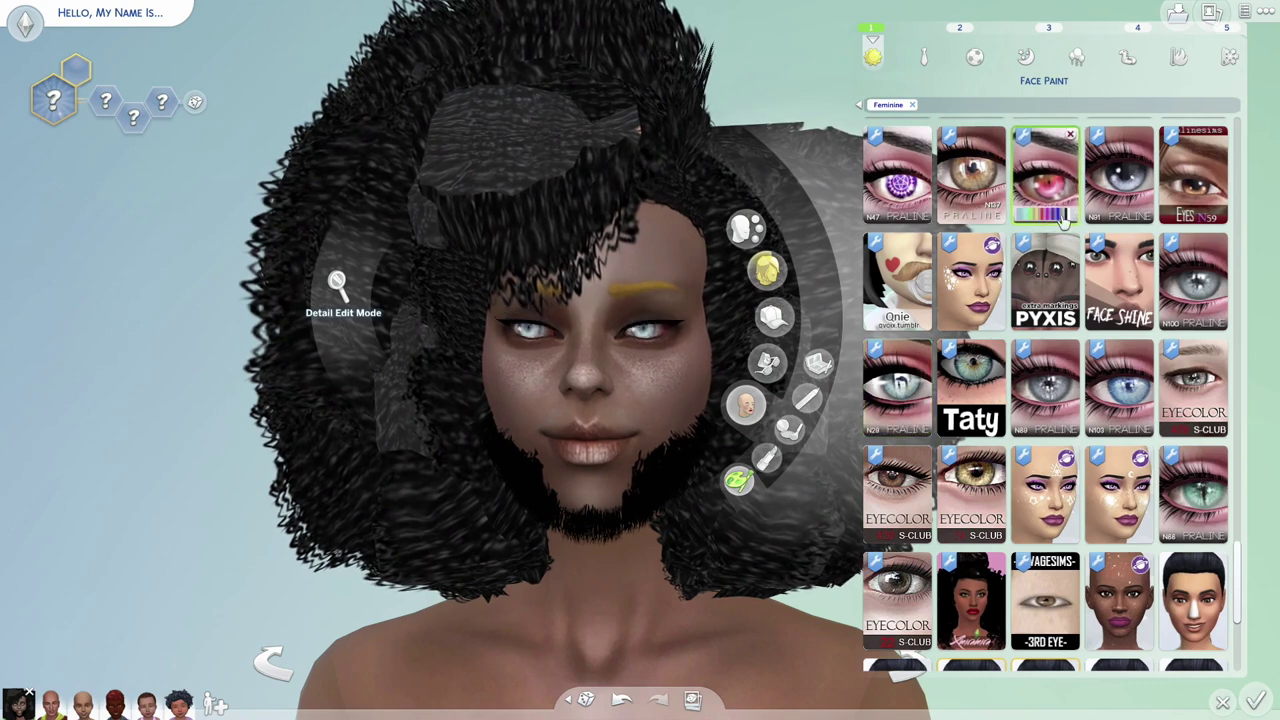
scroll(1065, 222, "up", 3)
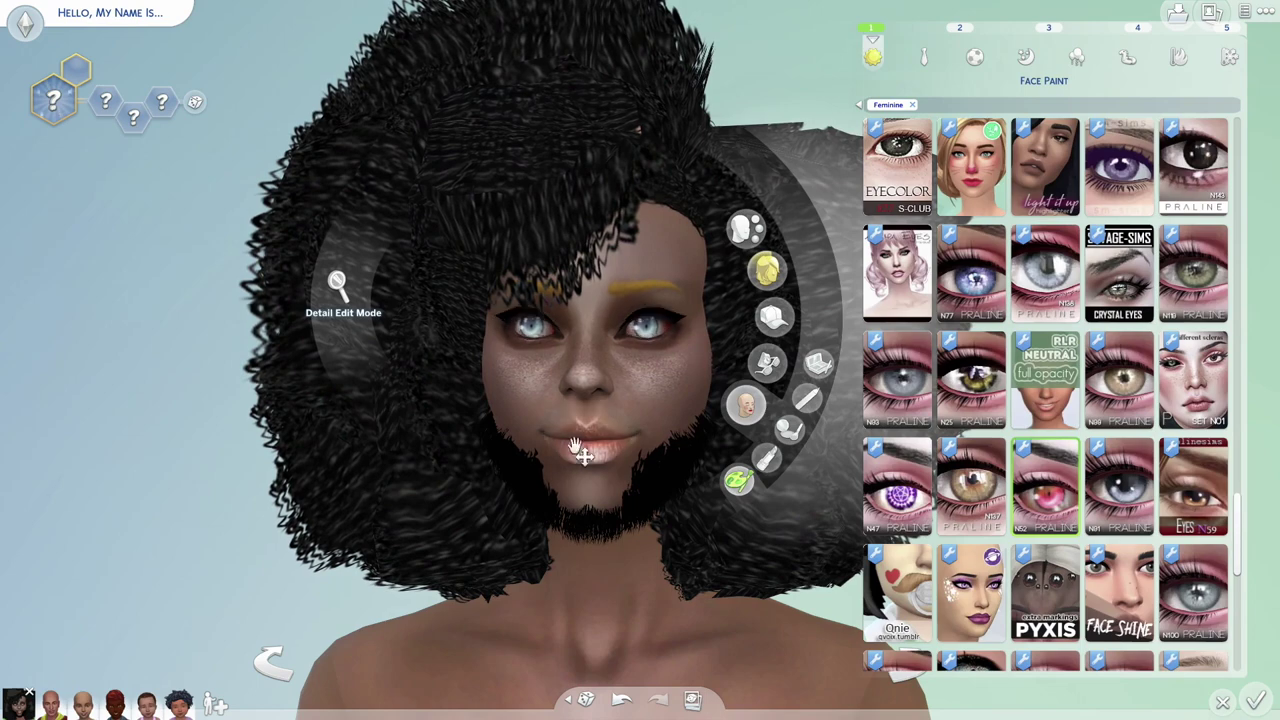
scroll(727, 246, "down", 2)
Step: Browse the body tattoos through to the end of the catalog, examining the custom designs and skin markings
left_click(651, 200)
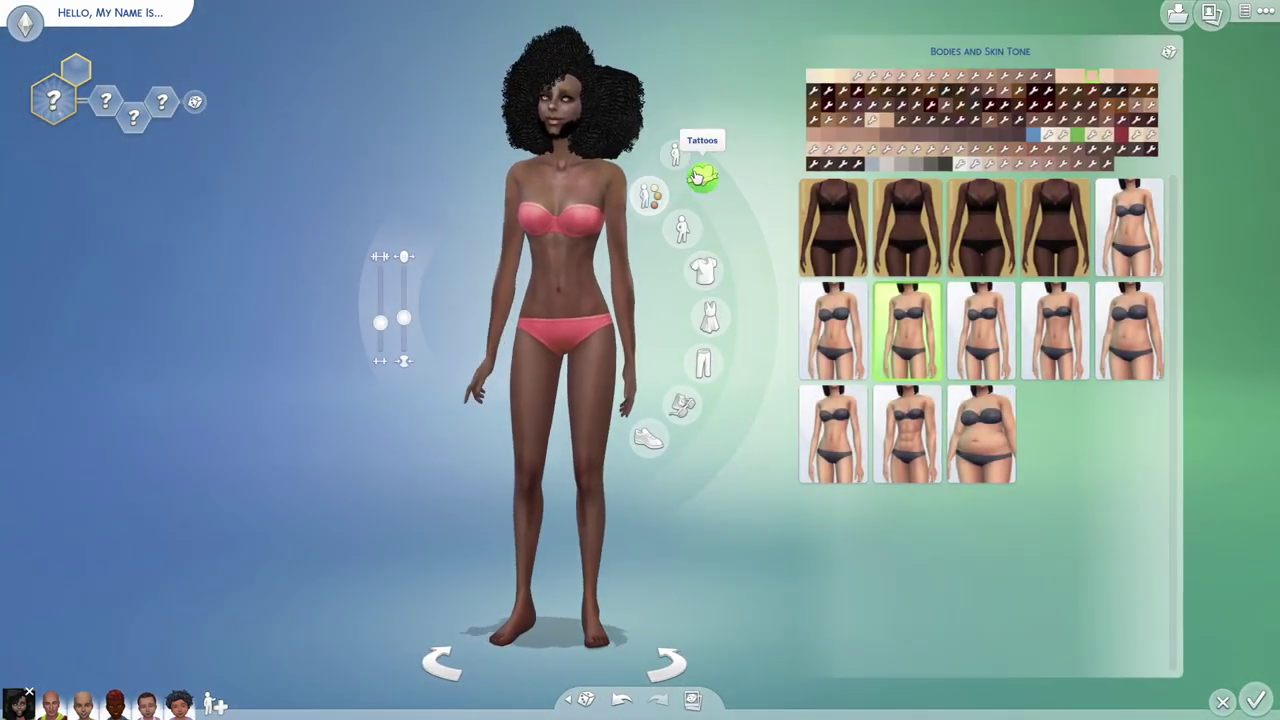
left_click(700, 178)
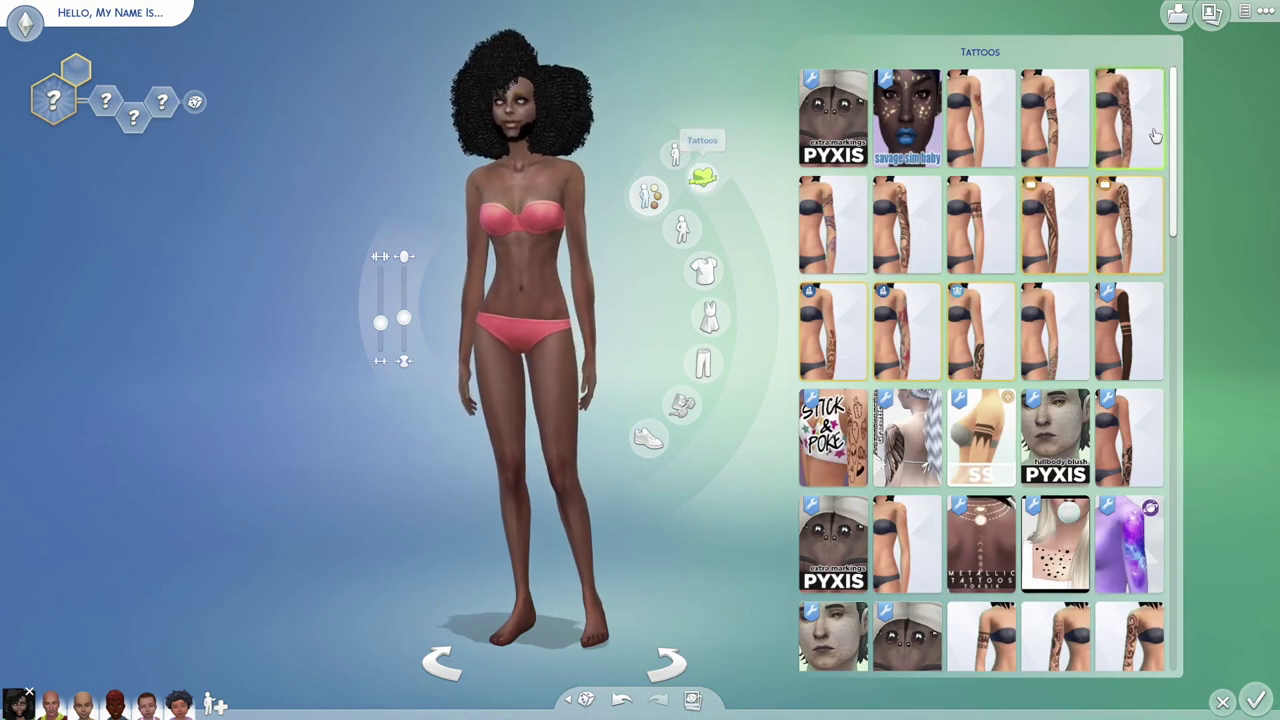
left_click_drag(1171, 108, 1195, 608)
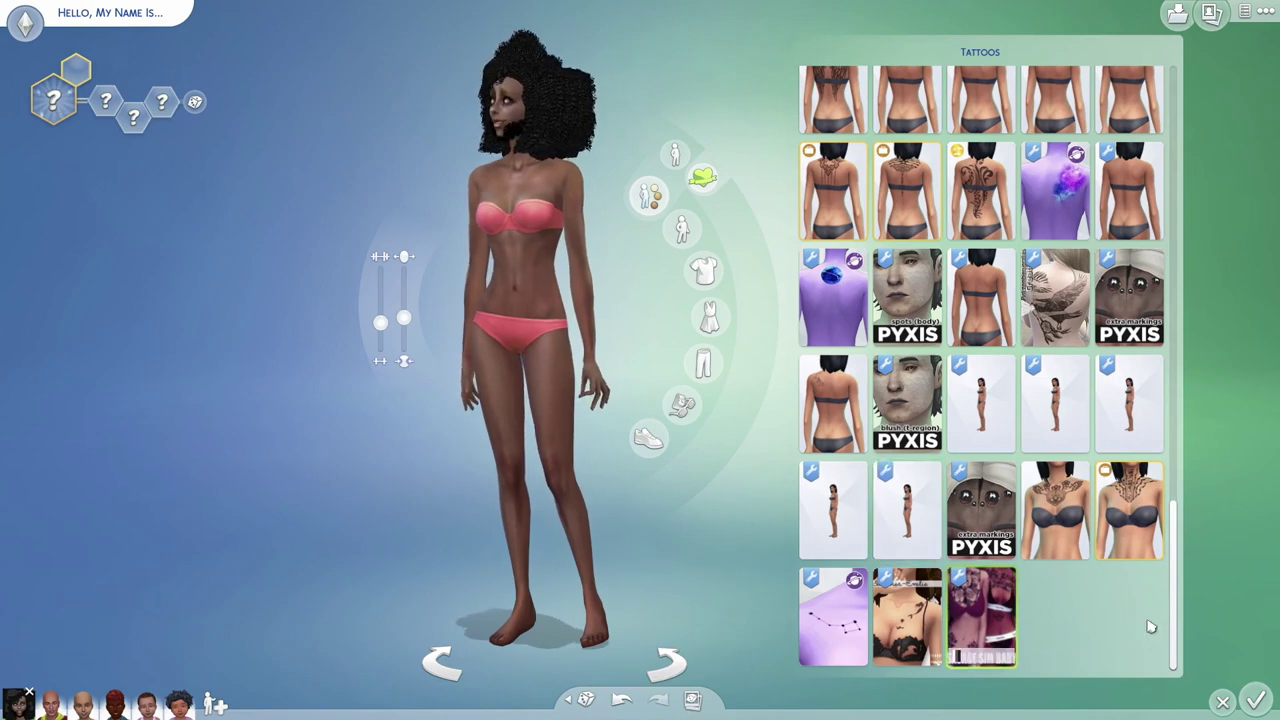
scroll(1174, 545, "up", 1)
scroll(1120, 580, "down", 1)
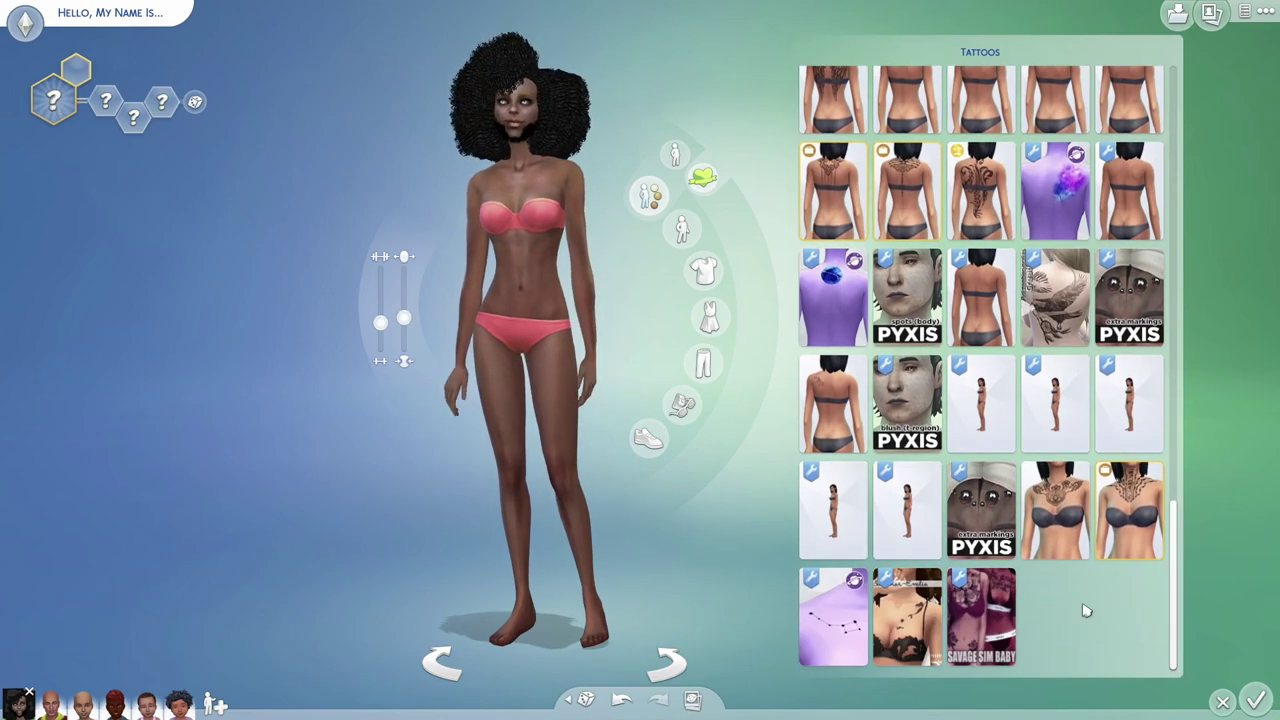
left_click_drag(1174, 538, 1182, 119)
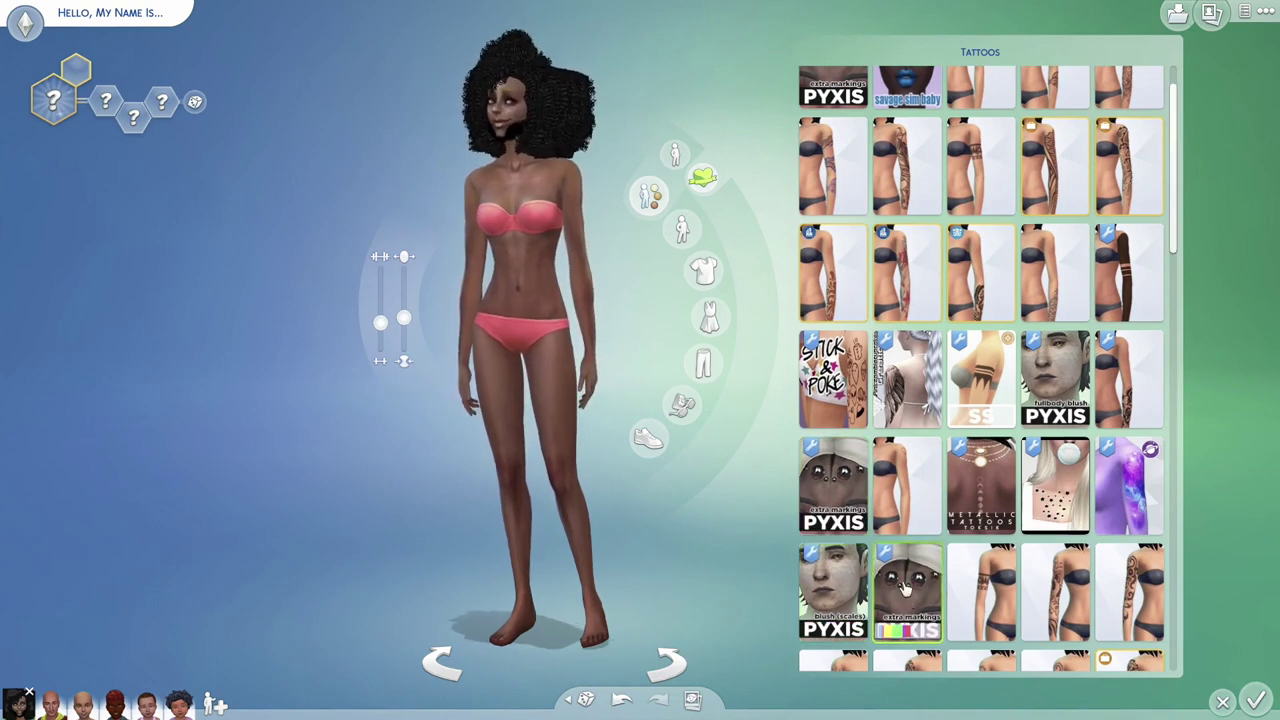
mouse_move(1008, 420)
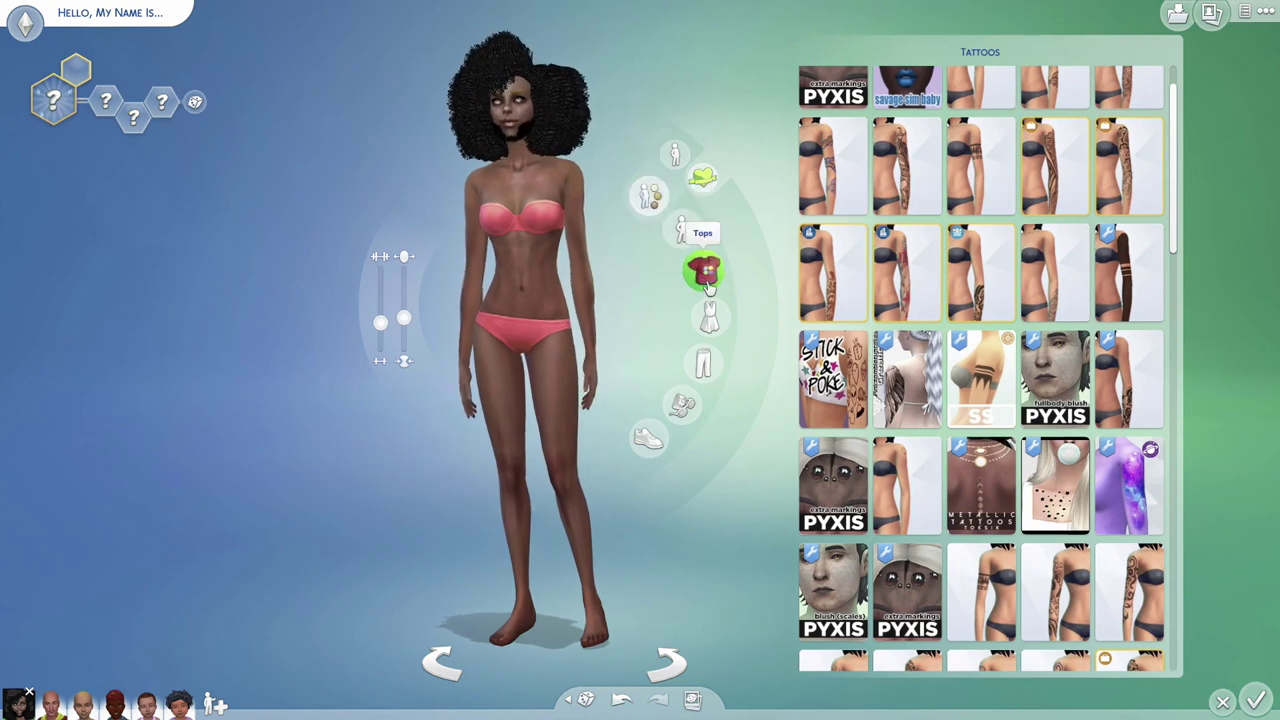
Step: Give the Sim the light-background body preset that ends the first row of Bodies and Skin Tone
left_click(677, 157)
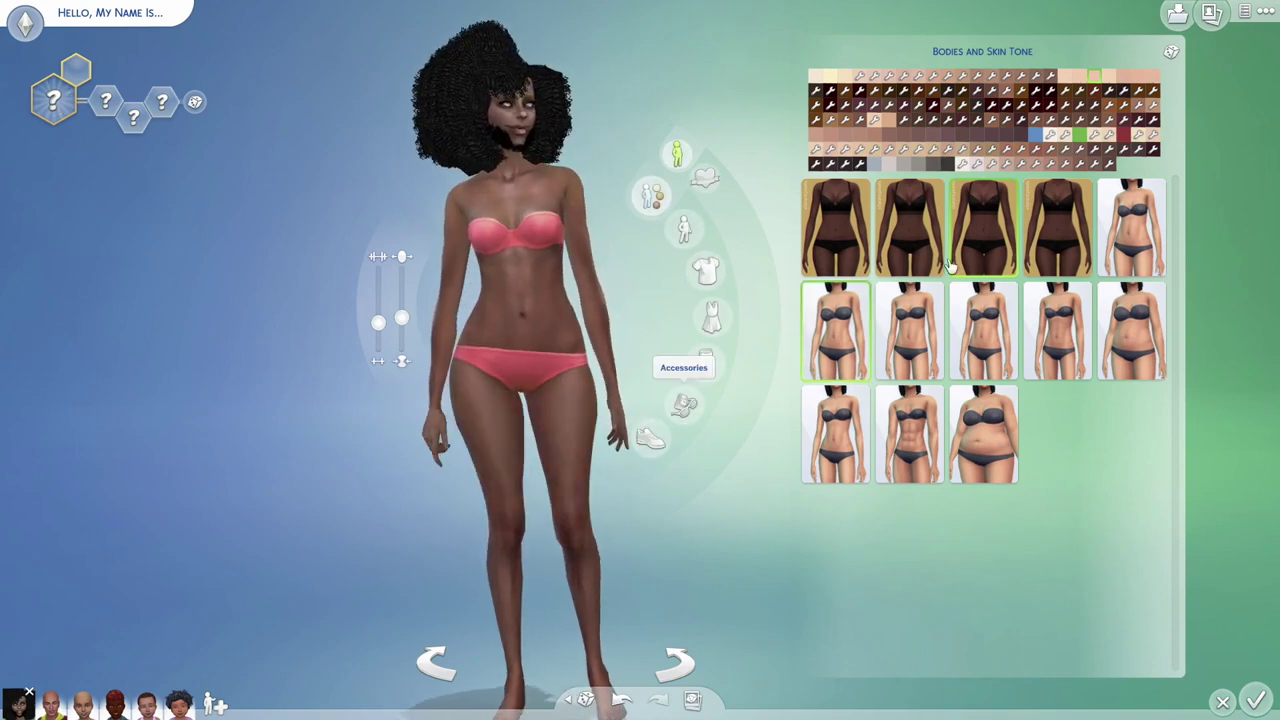
scroll(605, 507, "up", 2)
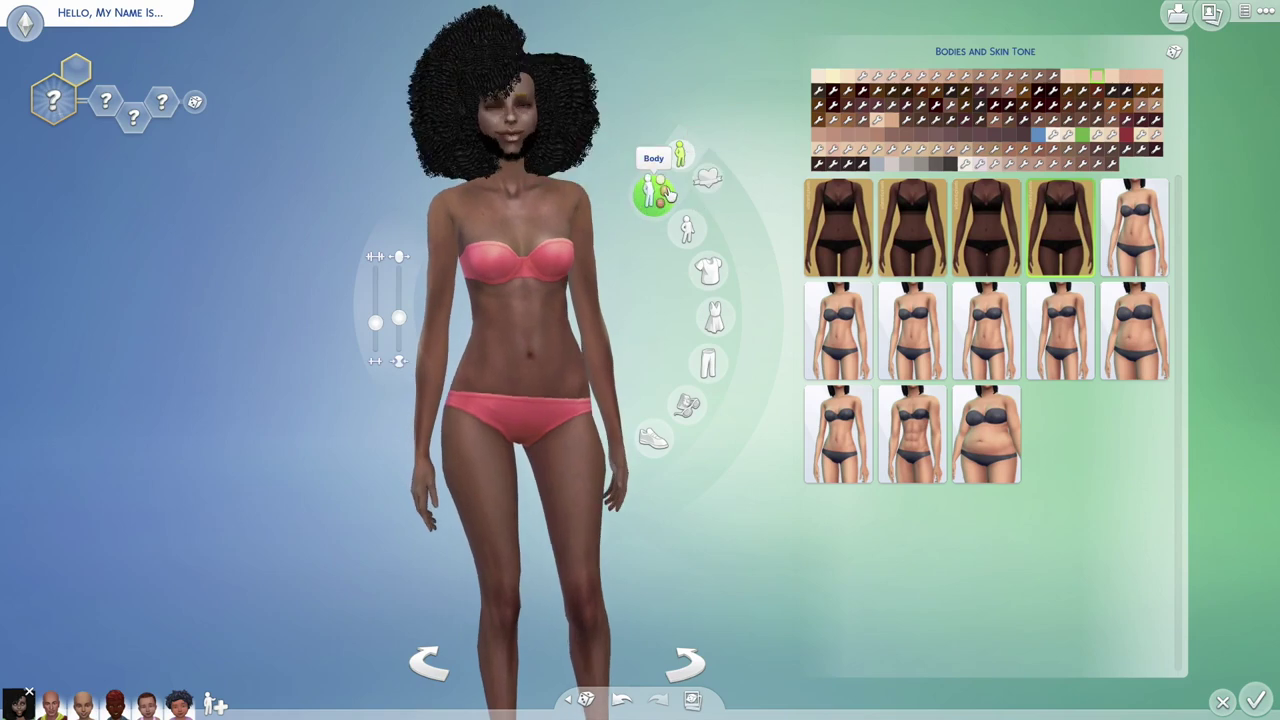
left_click(1134, 228)
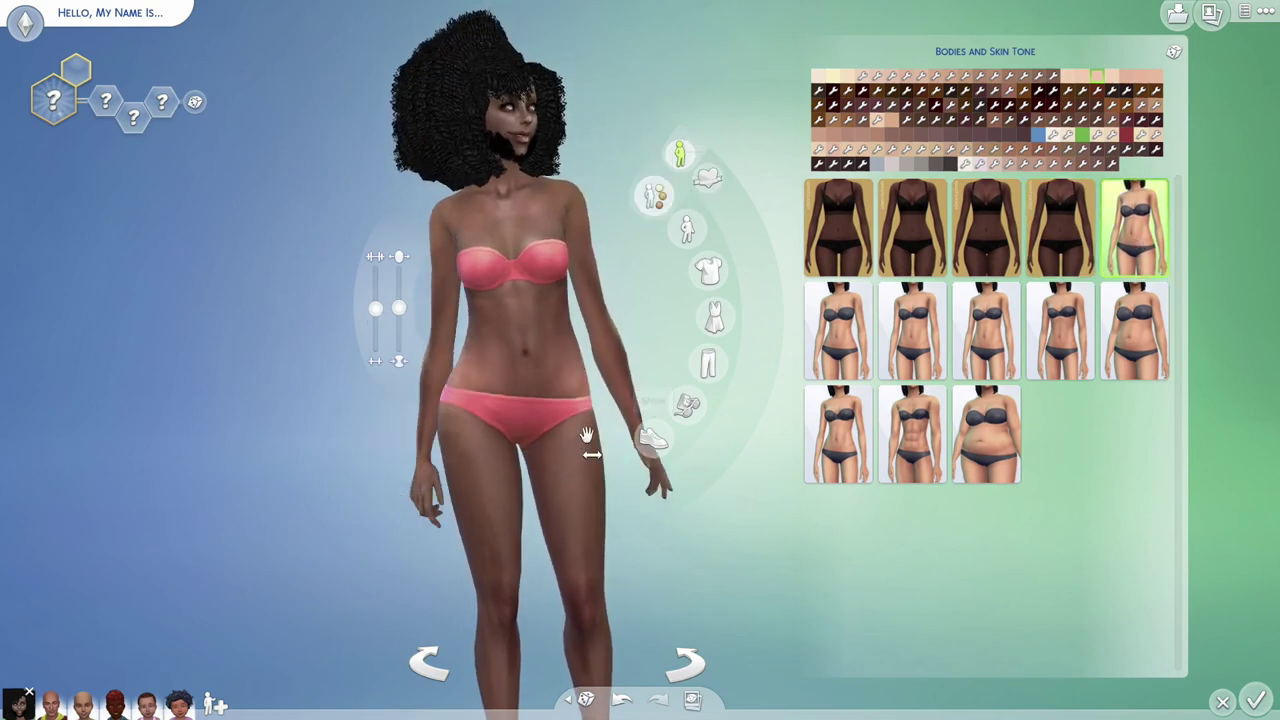
scroll(588, 435, "down", 2)
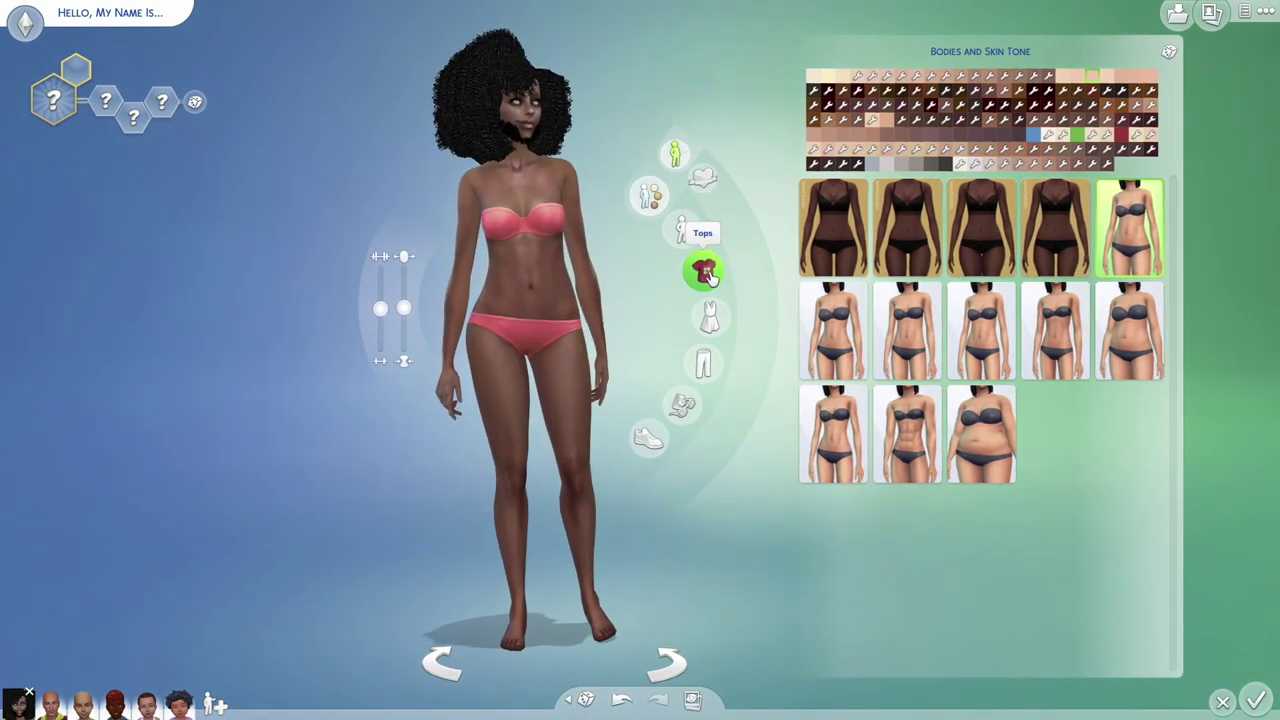
Step: Filter the feminine tops to show only custom content
left_click(703, 270)
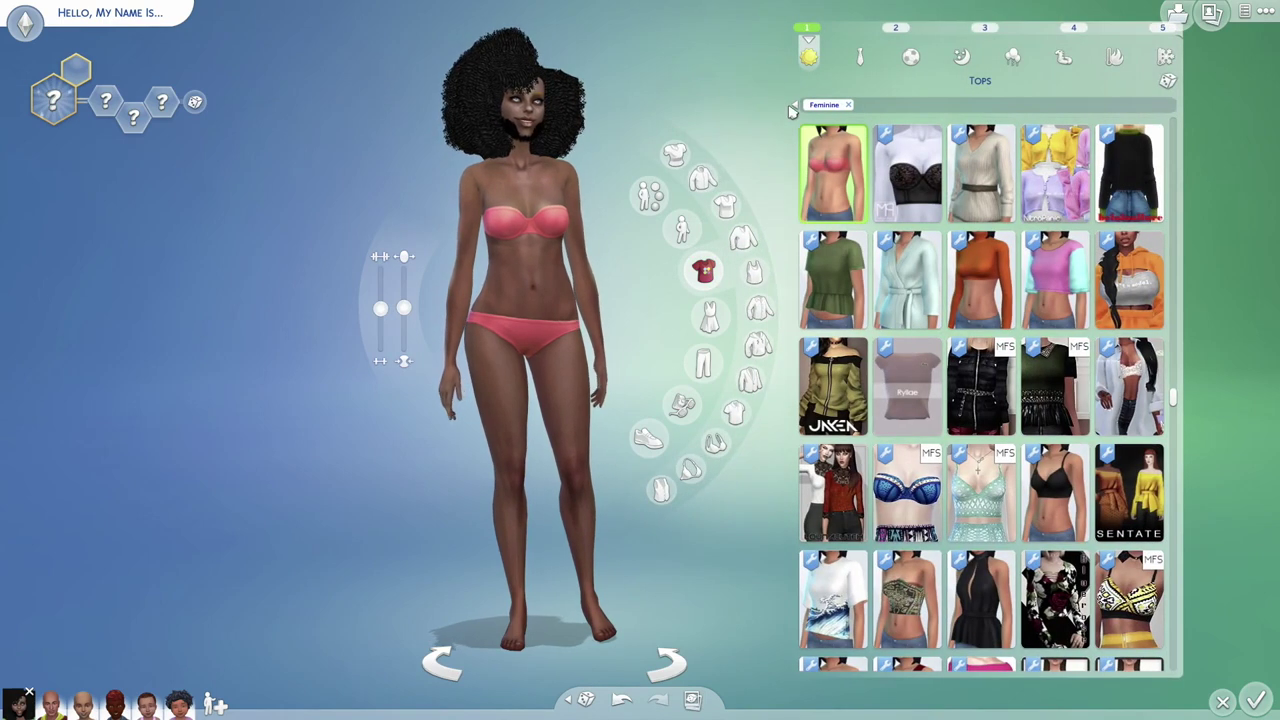
left_click(795, 104)
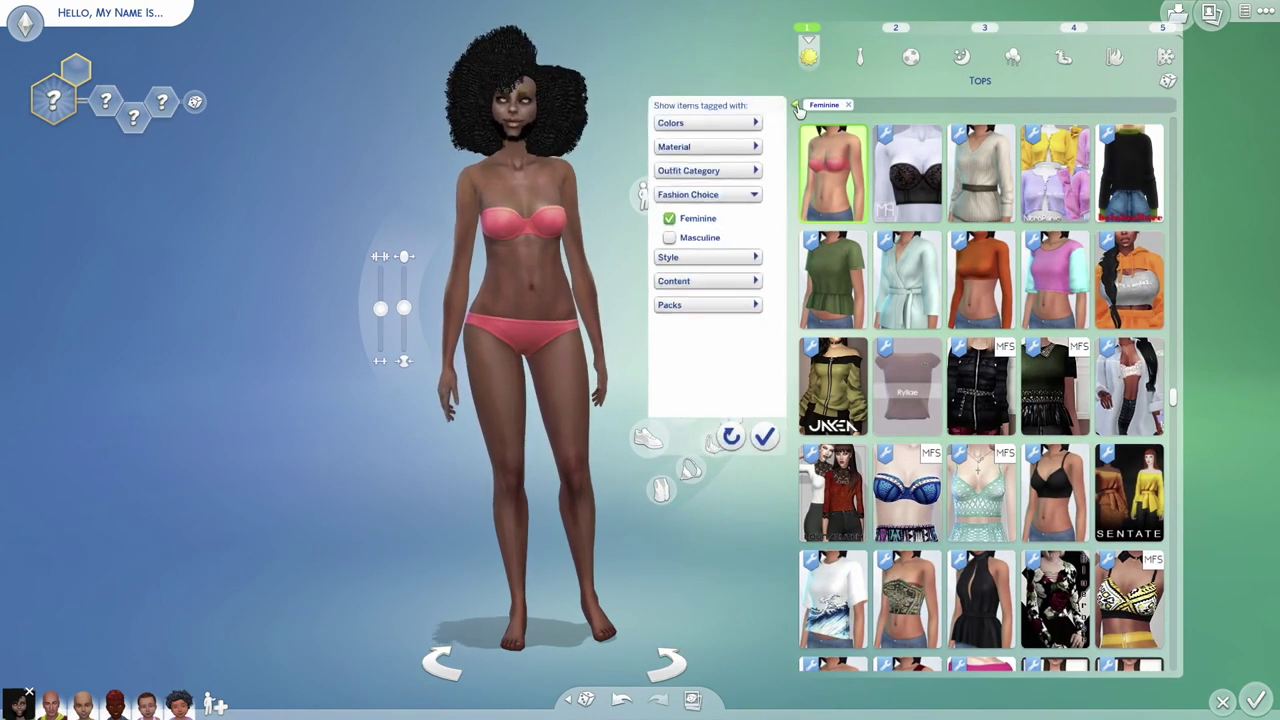
left_click(795, 104)
left_click(705, 276)
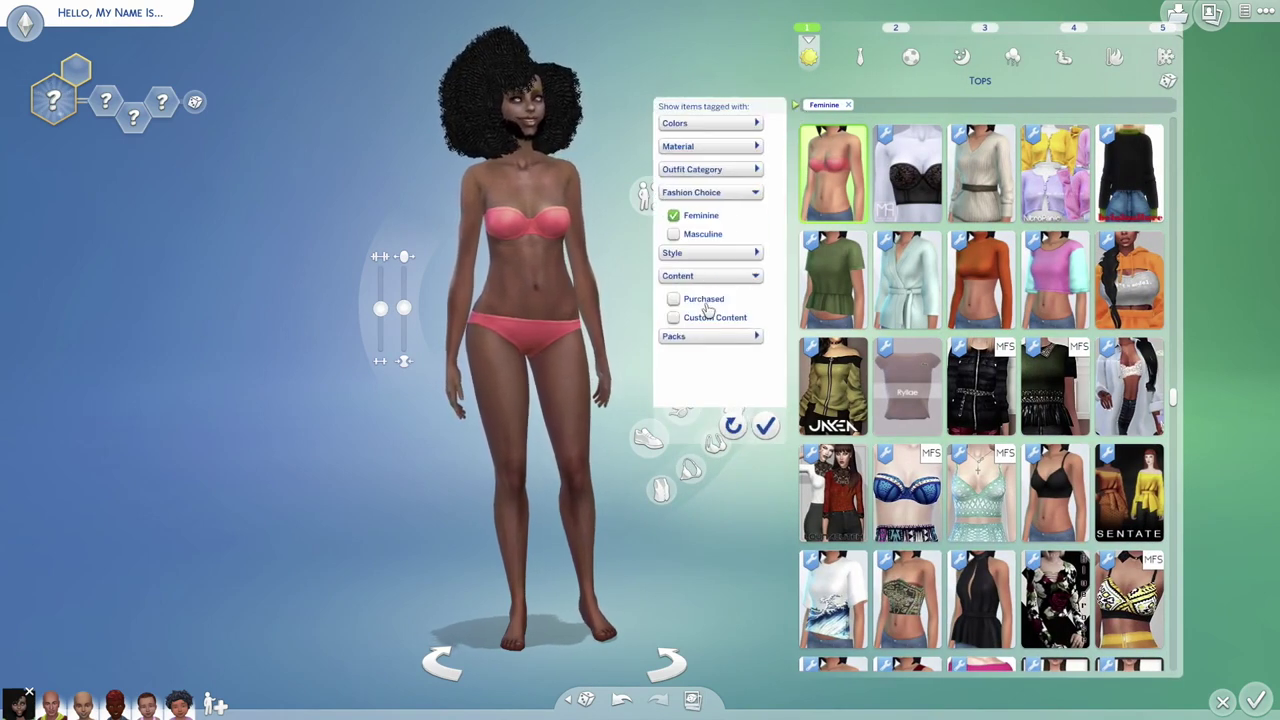
left_click(765, 427)
Step: Try on custom-content tops, including the sheer Glossy Top, black off-shoulder top, grey-blue sweatshirt, black-and-gold checkered halter and black long-sleeved crop top
left_click(836, 168)
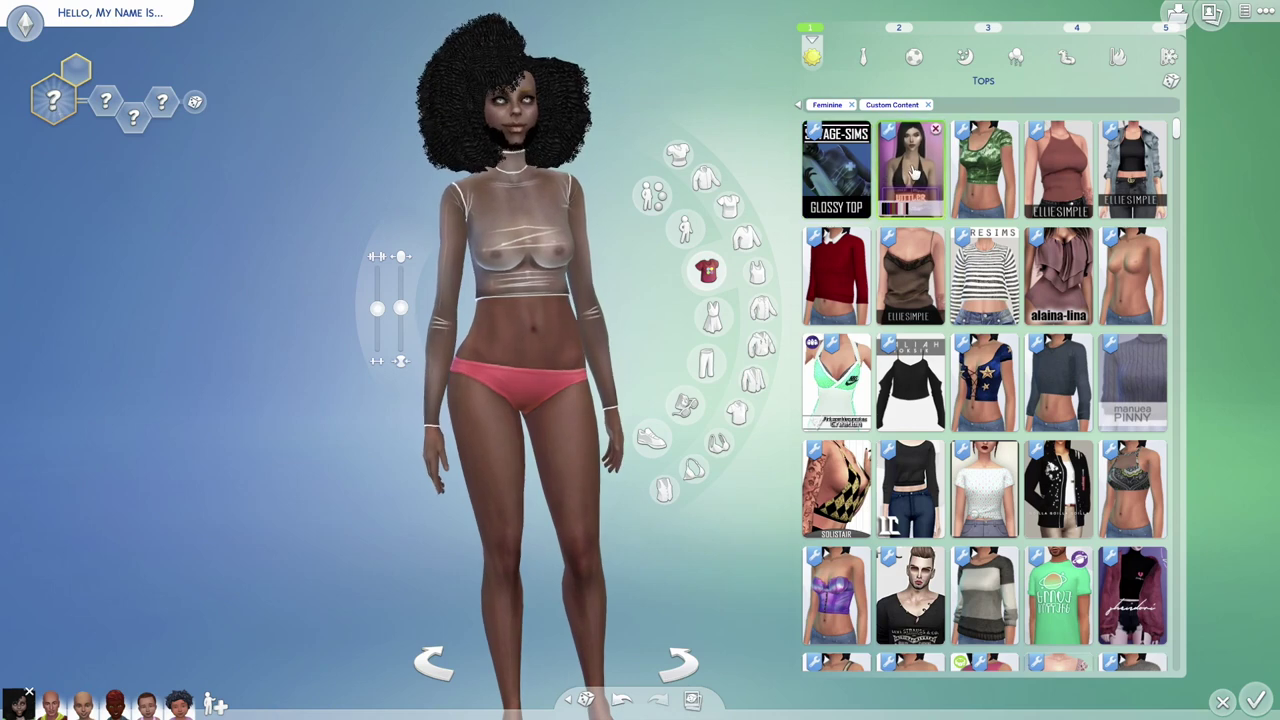
left_click(981, 182)
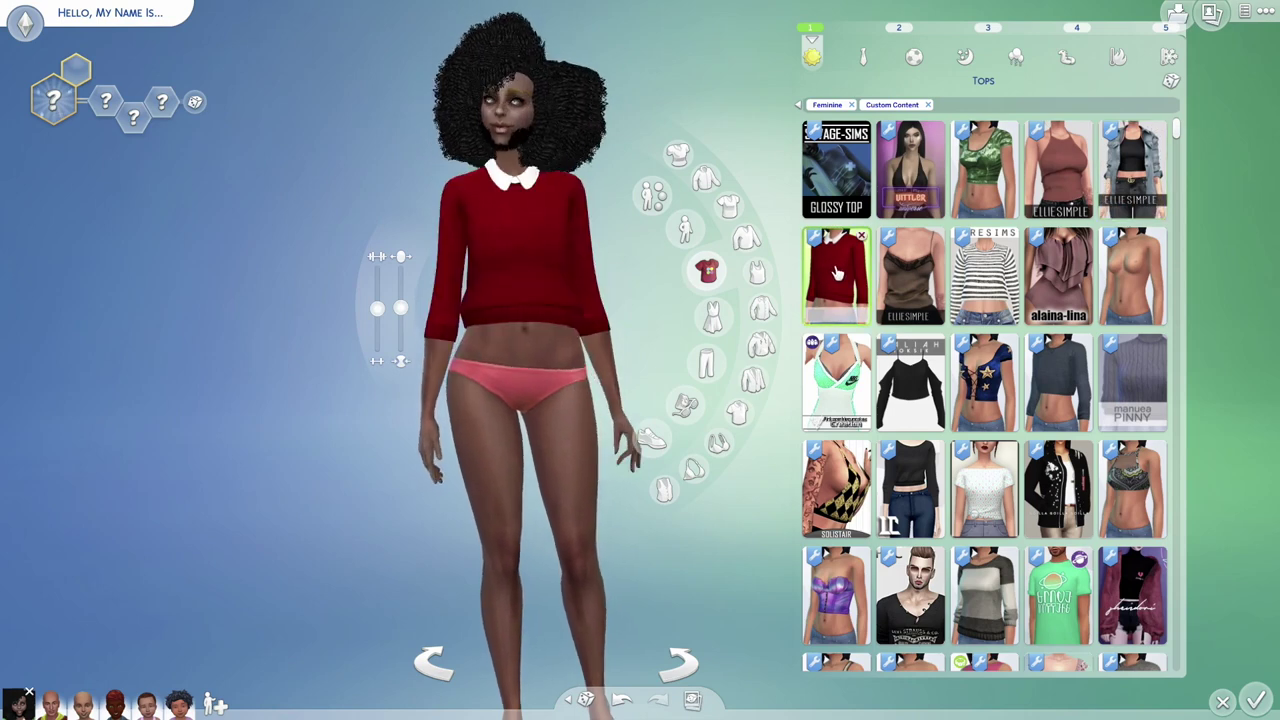
left_click(985, 275)
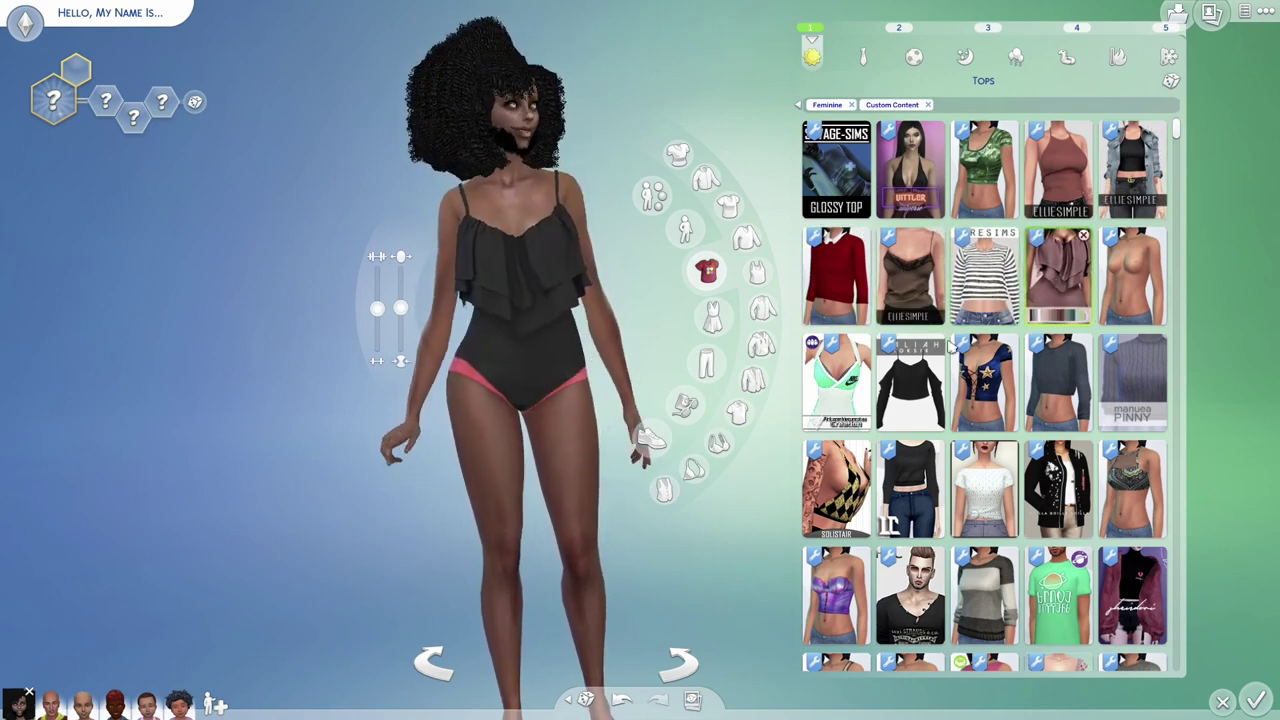
left_click(836, 383)
left_click(910, 383)
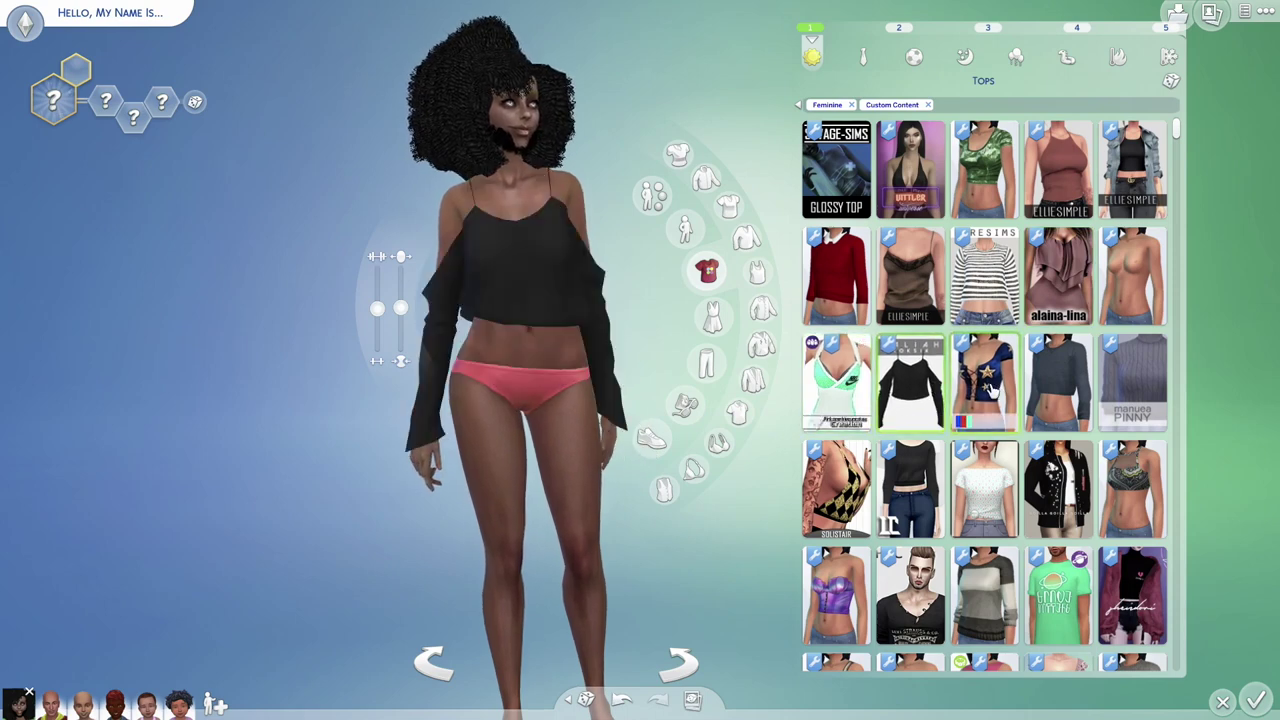
left_click(1055, 388)
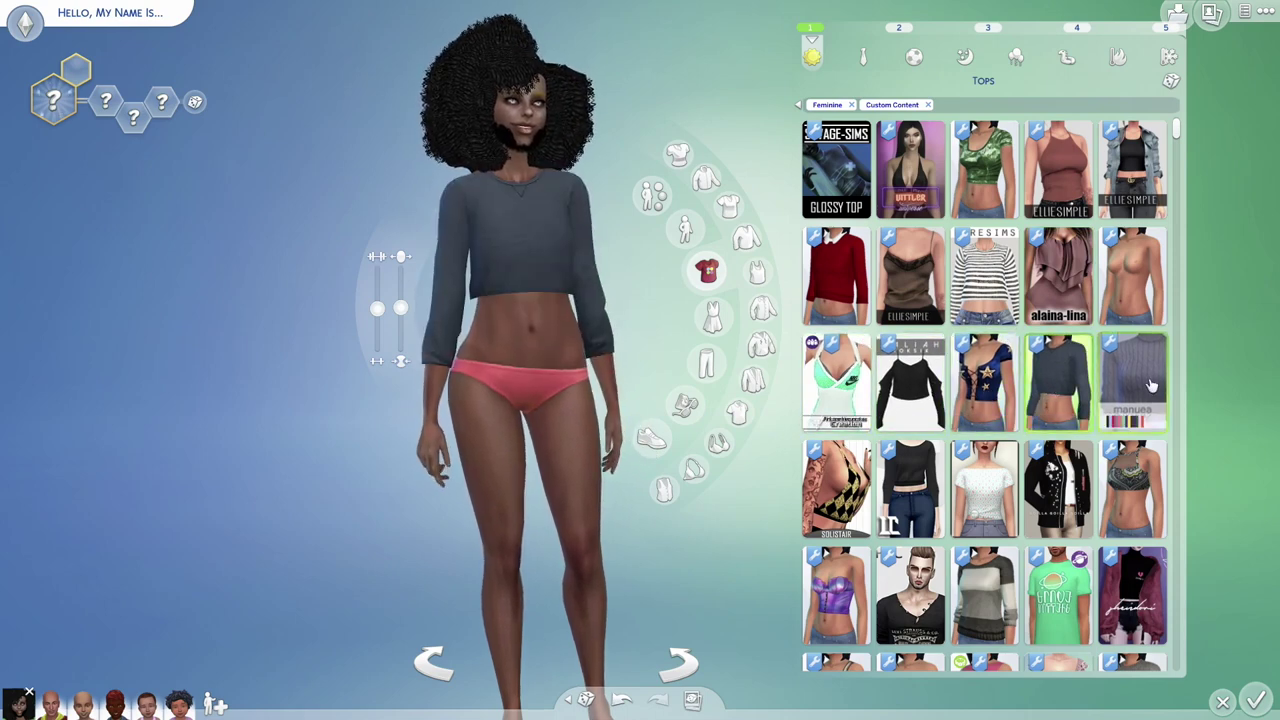
left_click(910, 490)
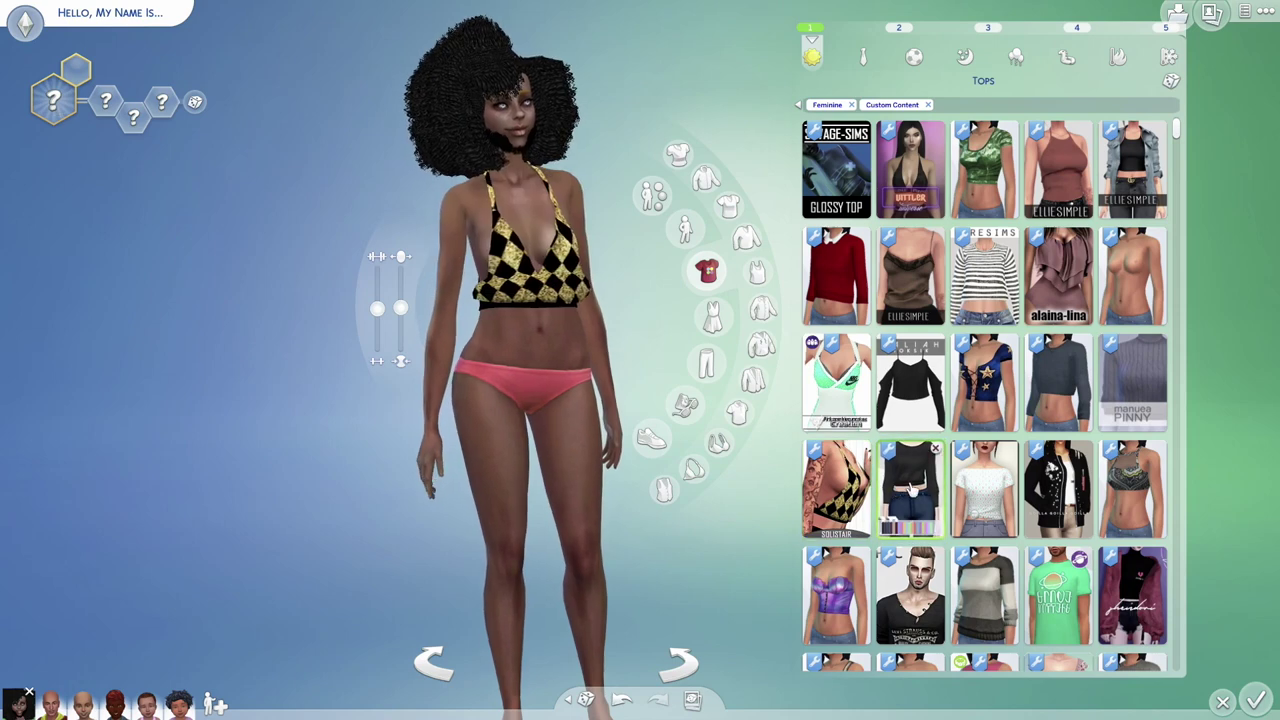
left_click(837, 490)
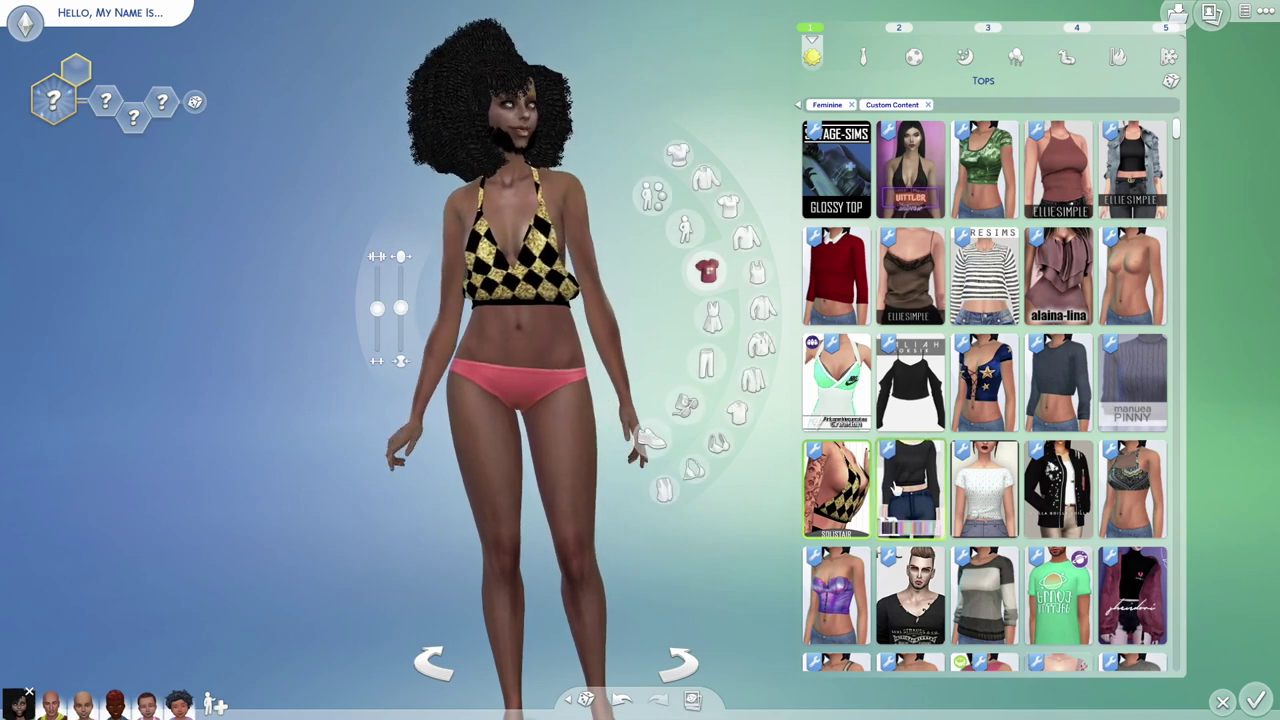
left_click(912, 490)
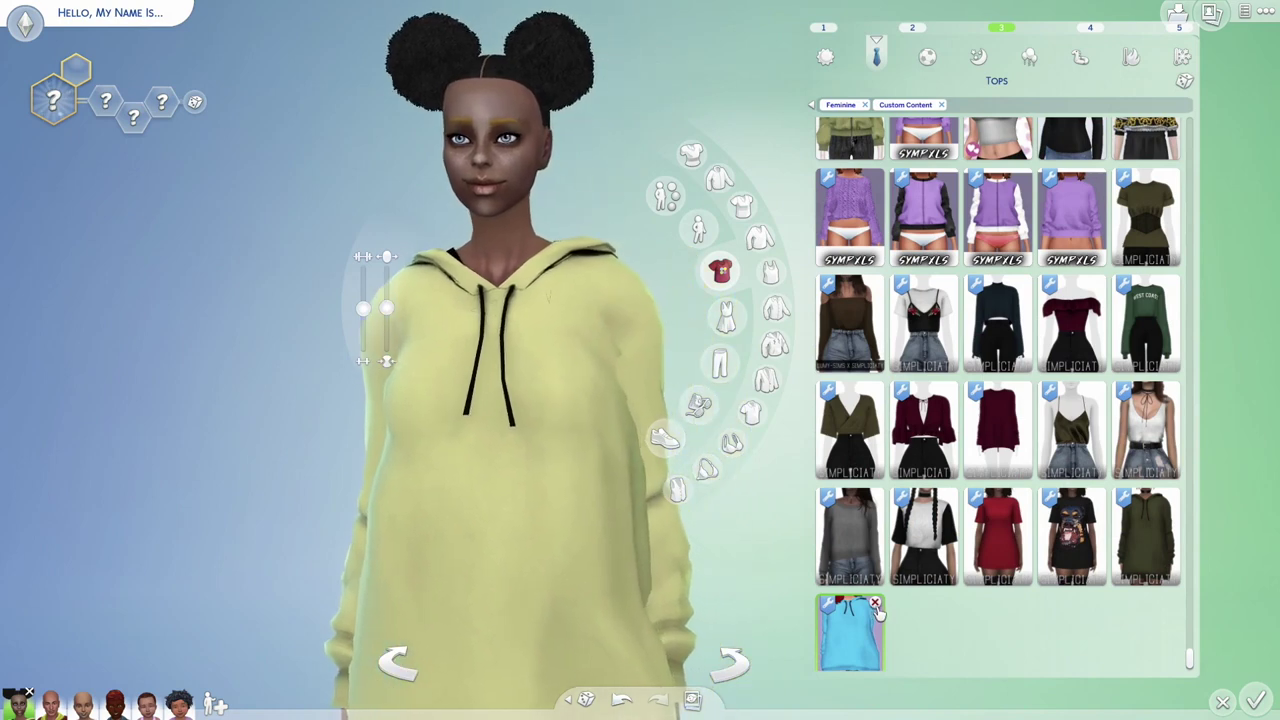
Step: Remove the yellow hoodie from the third formal outfit and switch to the second formal outfit
left_click(875, 606)
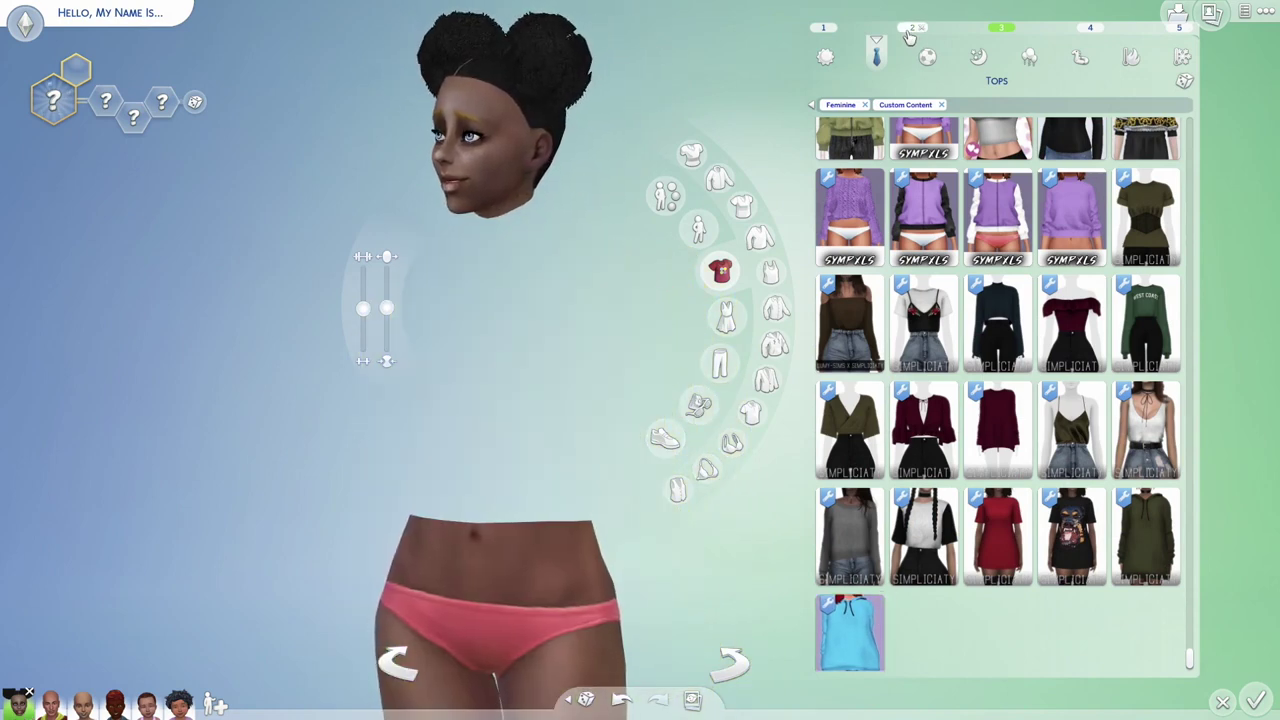
left_click(910, 30)
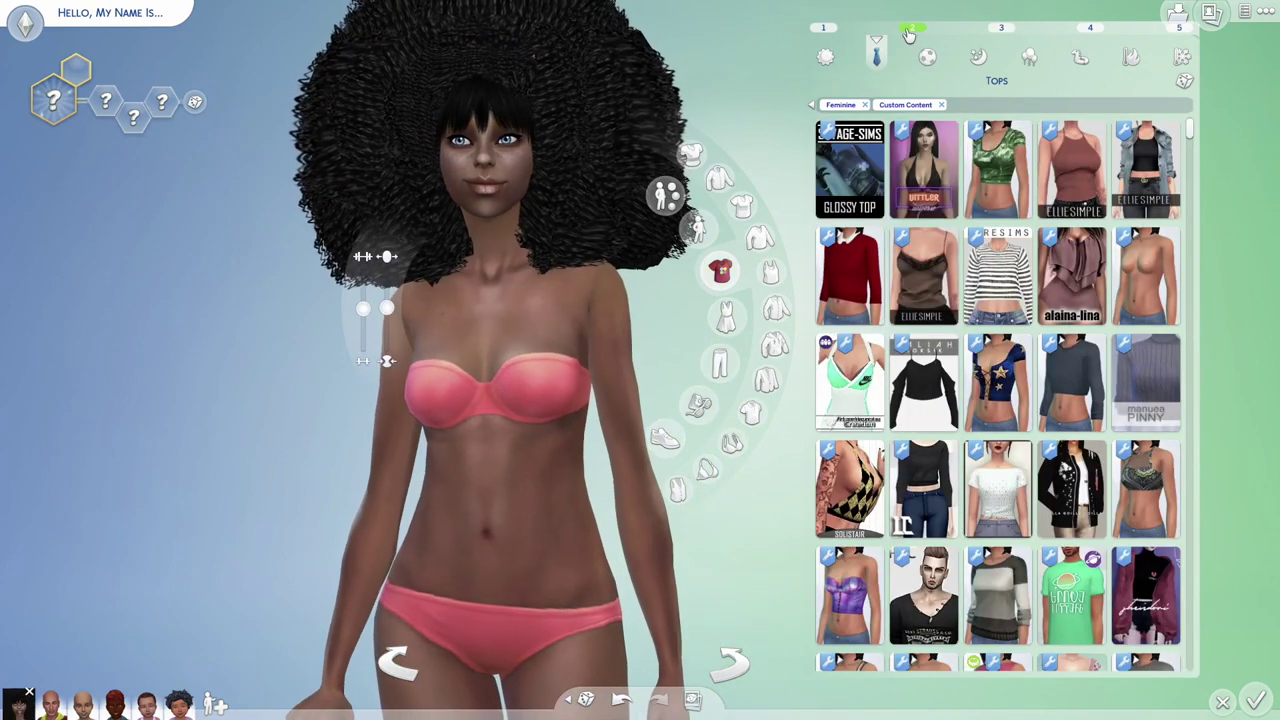
left_click(996, 31)
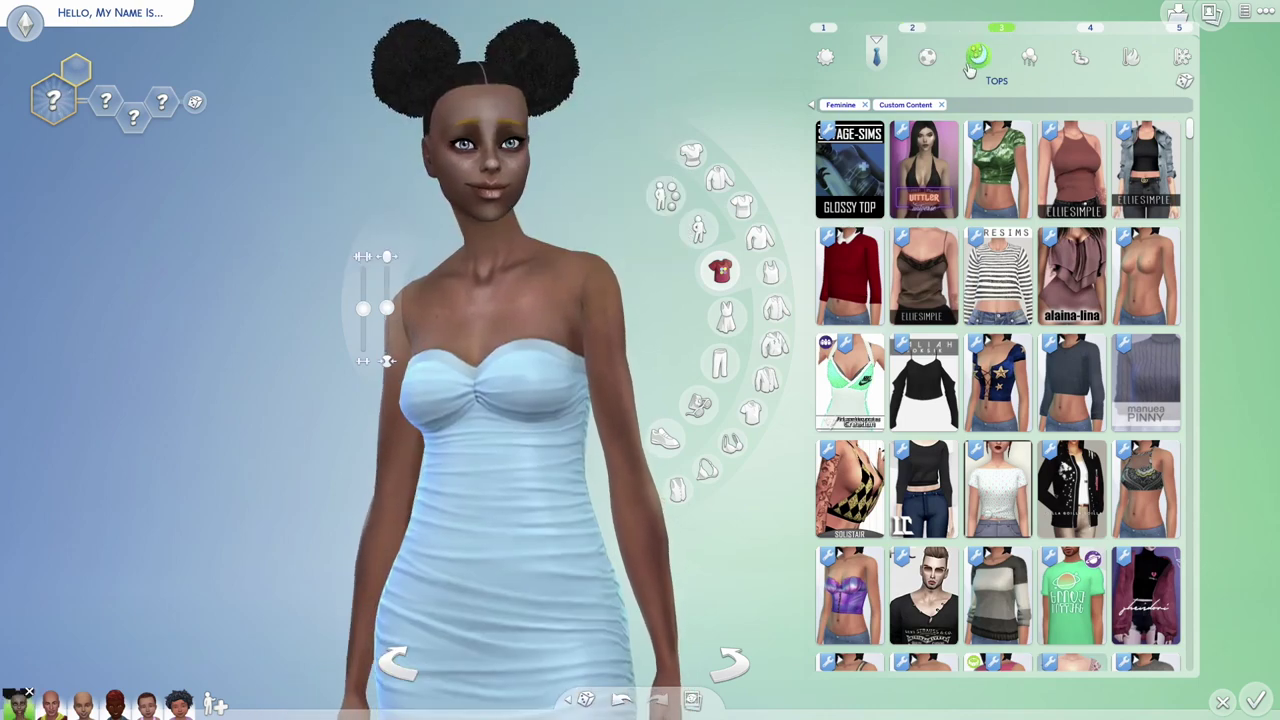
left_click(908, 30)
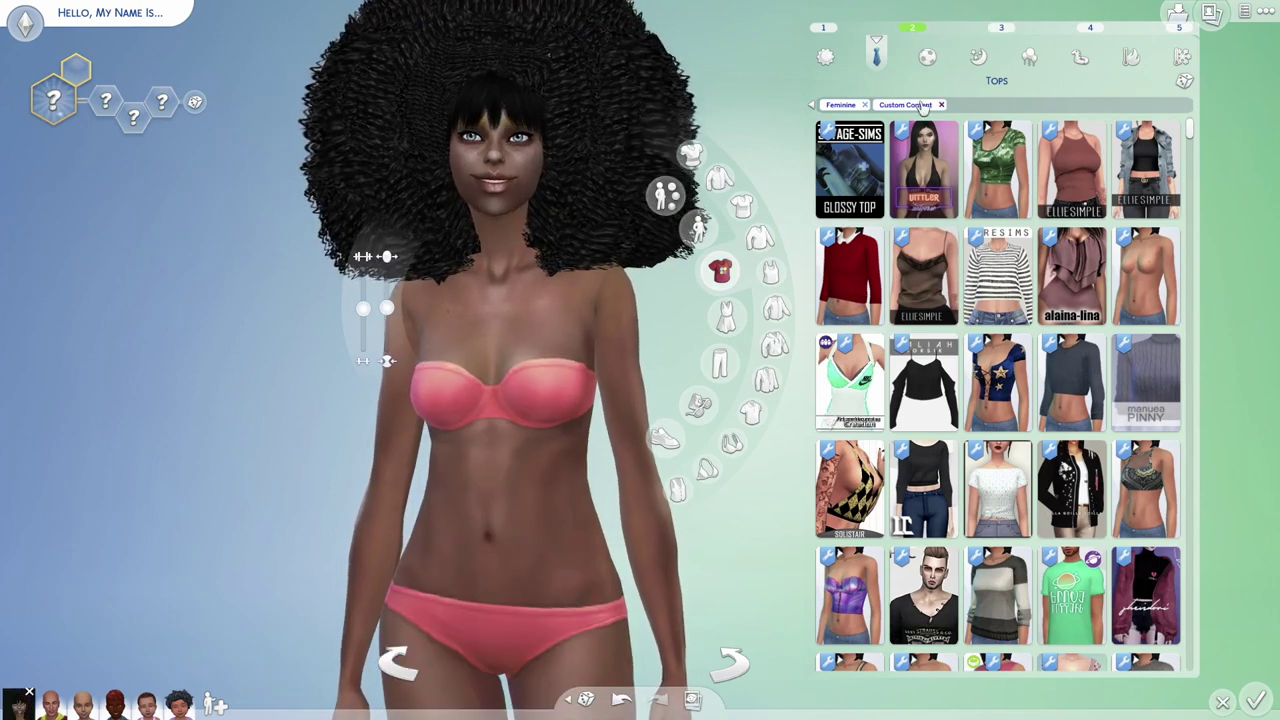
Step: Find the plain white cropped top among the custom-content tops and try it on with the second formal outfit
scroll(915, 393, "down", 3)
scroll(915, 393, "down", 3)
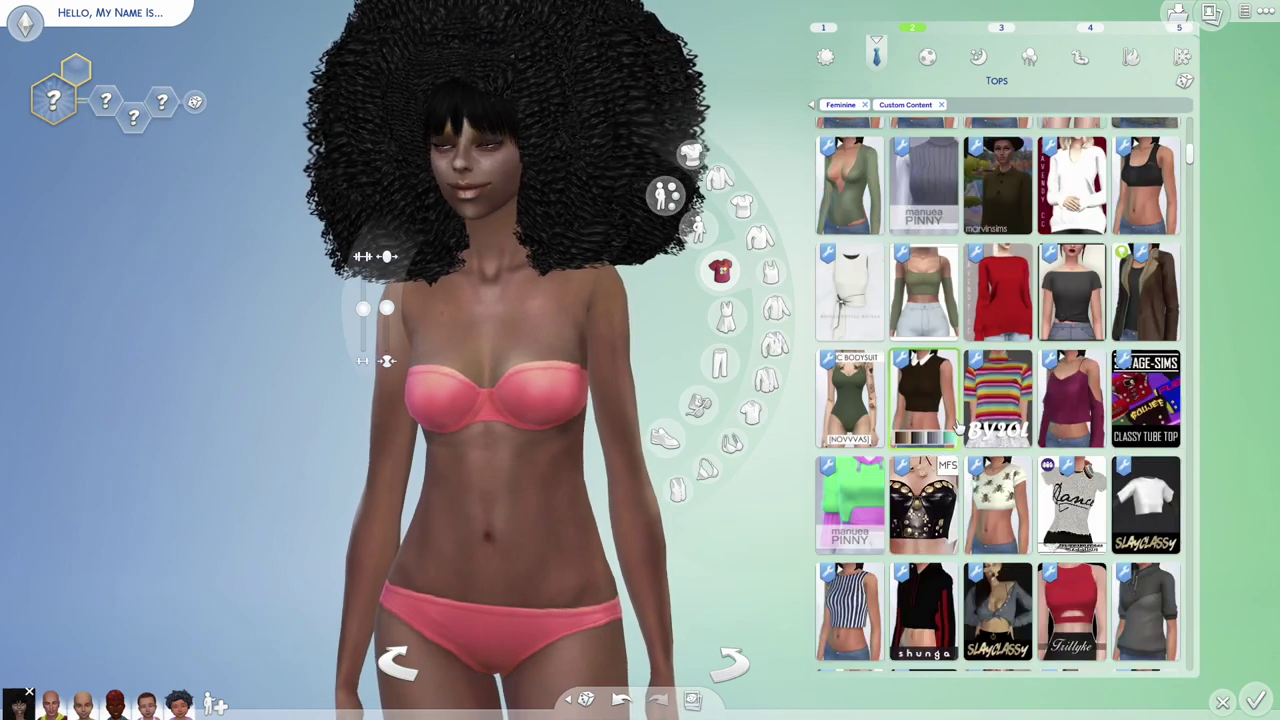
scroll(553, 500, "down", 2)
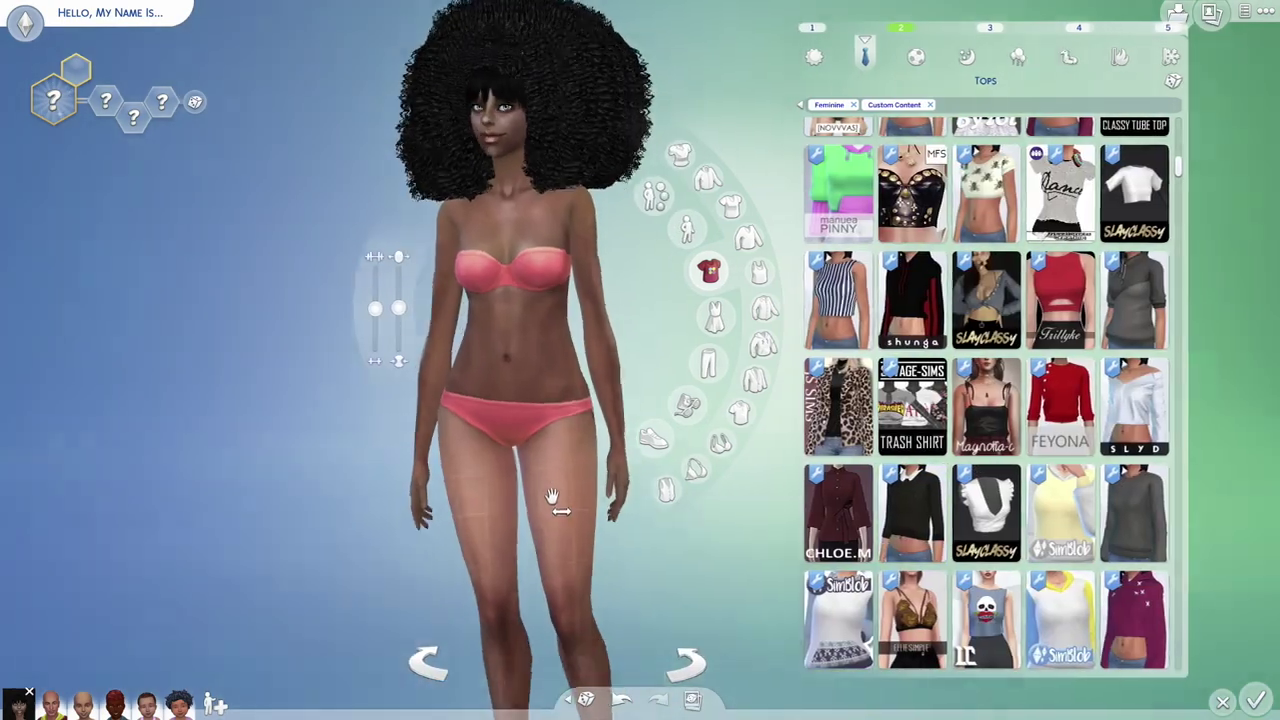
scroll(1150, 500, "down", 6)
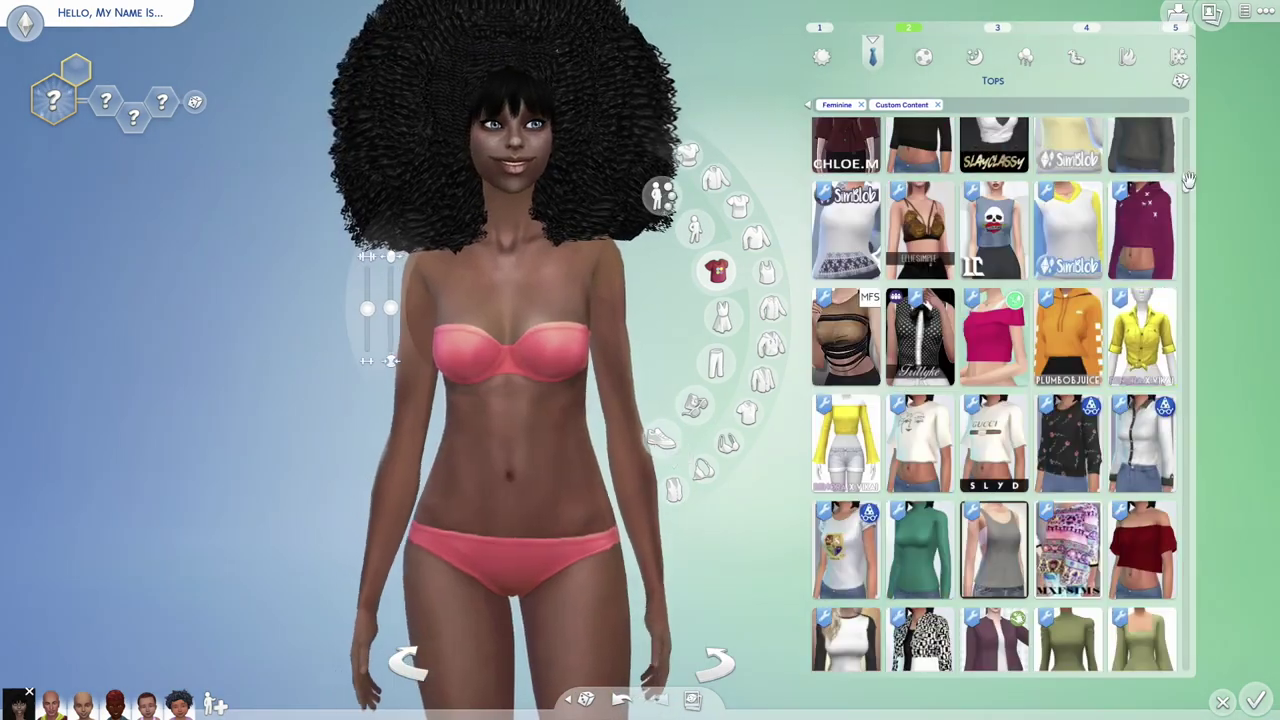
scroll(1207, 570, "down", 10)
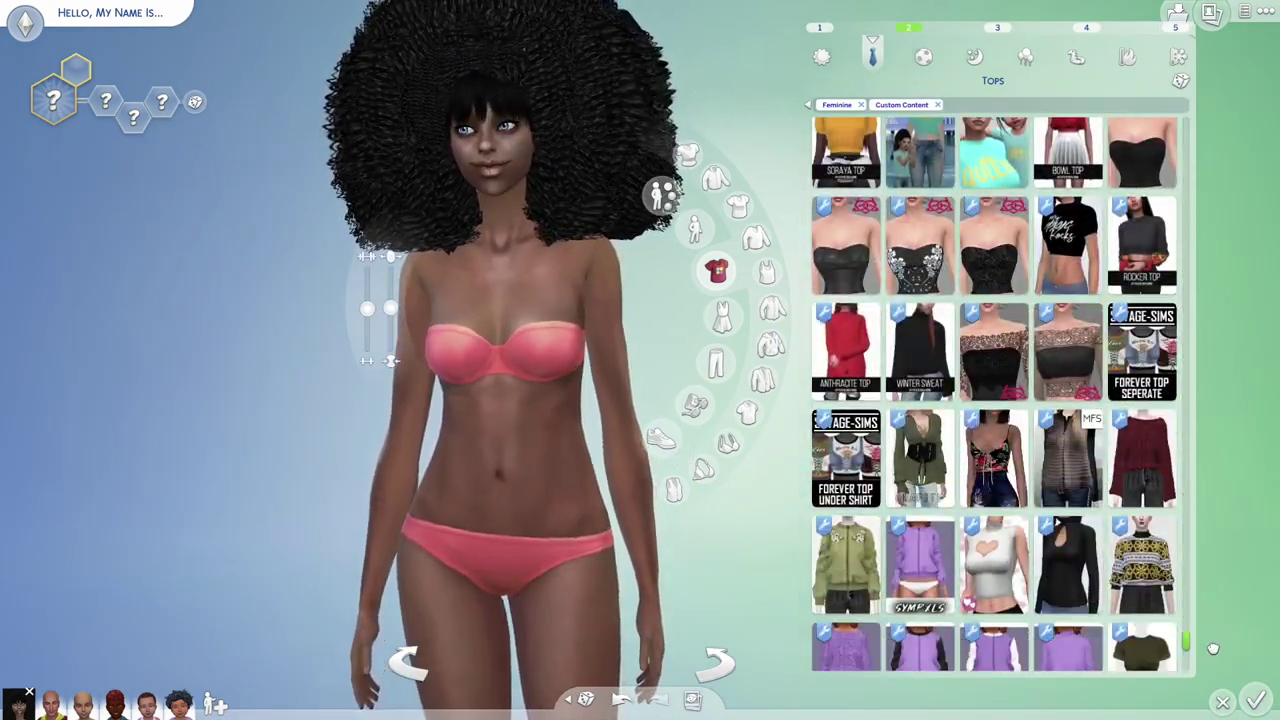
left_click_drag(1211, 644, 1198, 548)
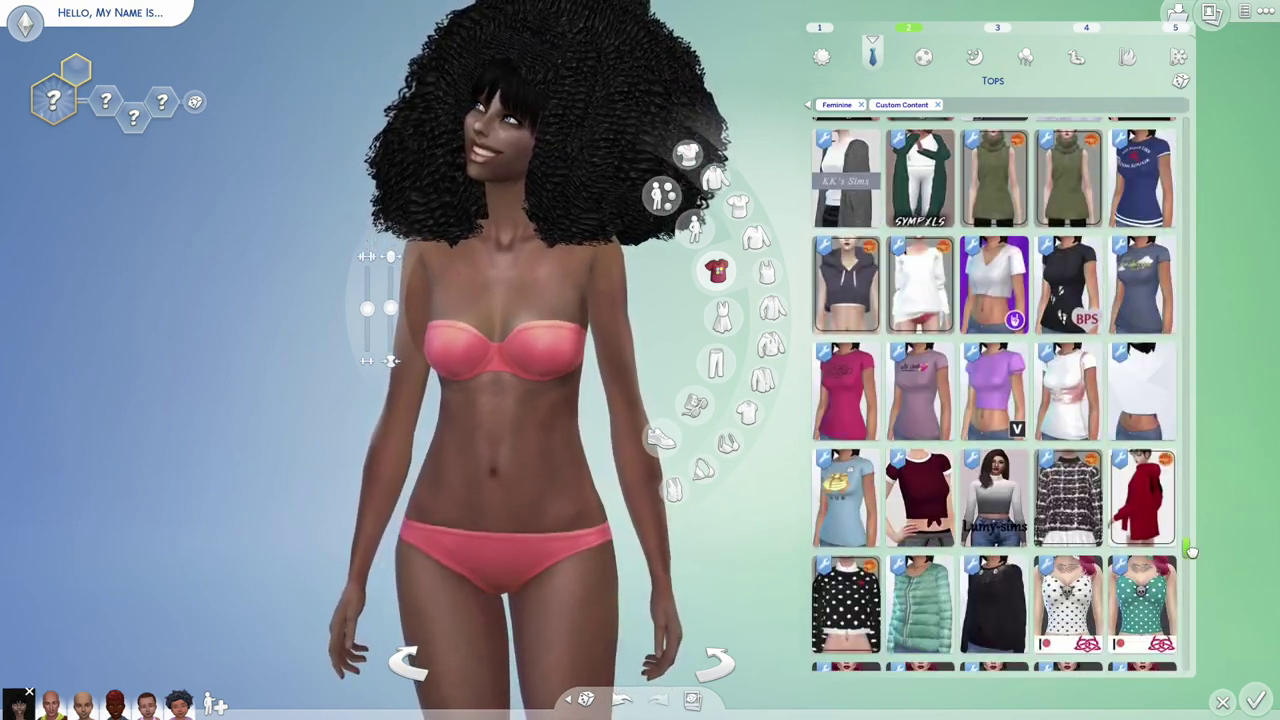
left_click(1152, 405)
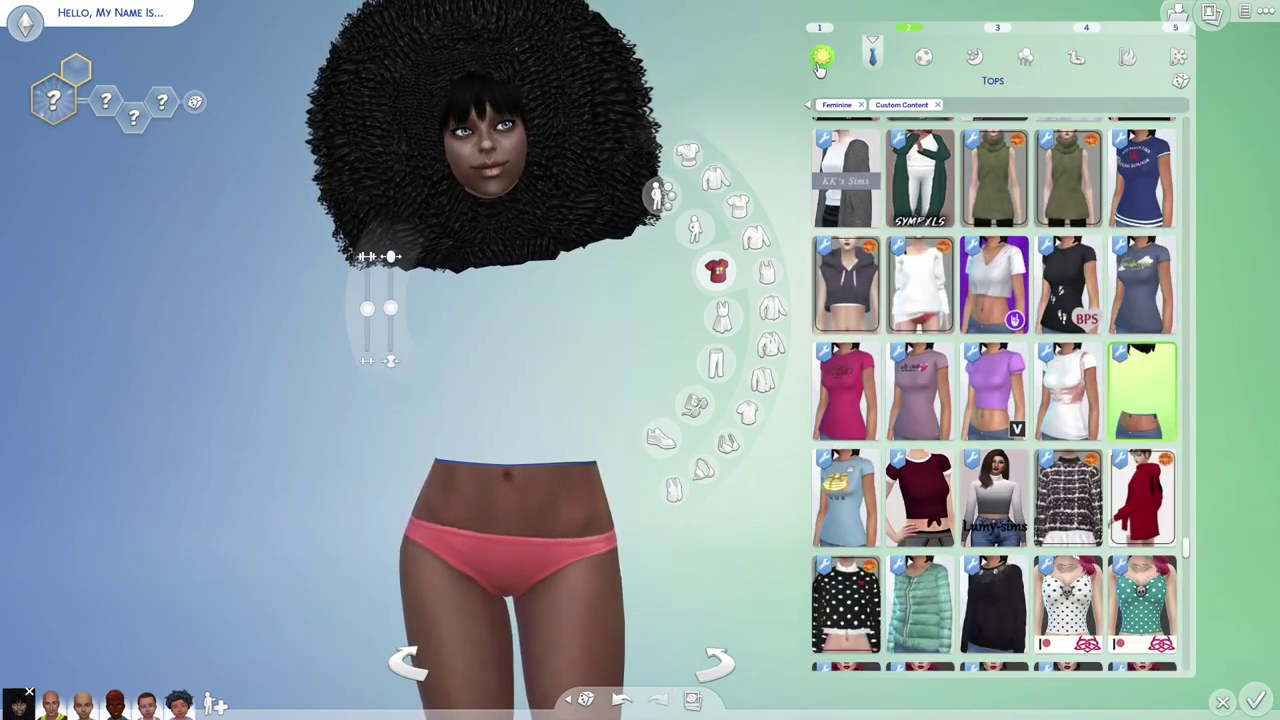
Step: Switch to the first everyday outfit and put on the black Classy Tube Top with gold buttons
scroll(840, 65, "down", 2)
left_click(873, 60)
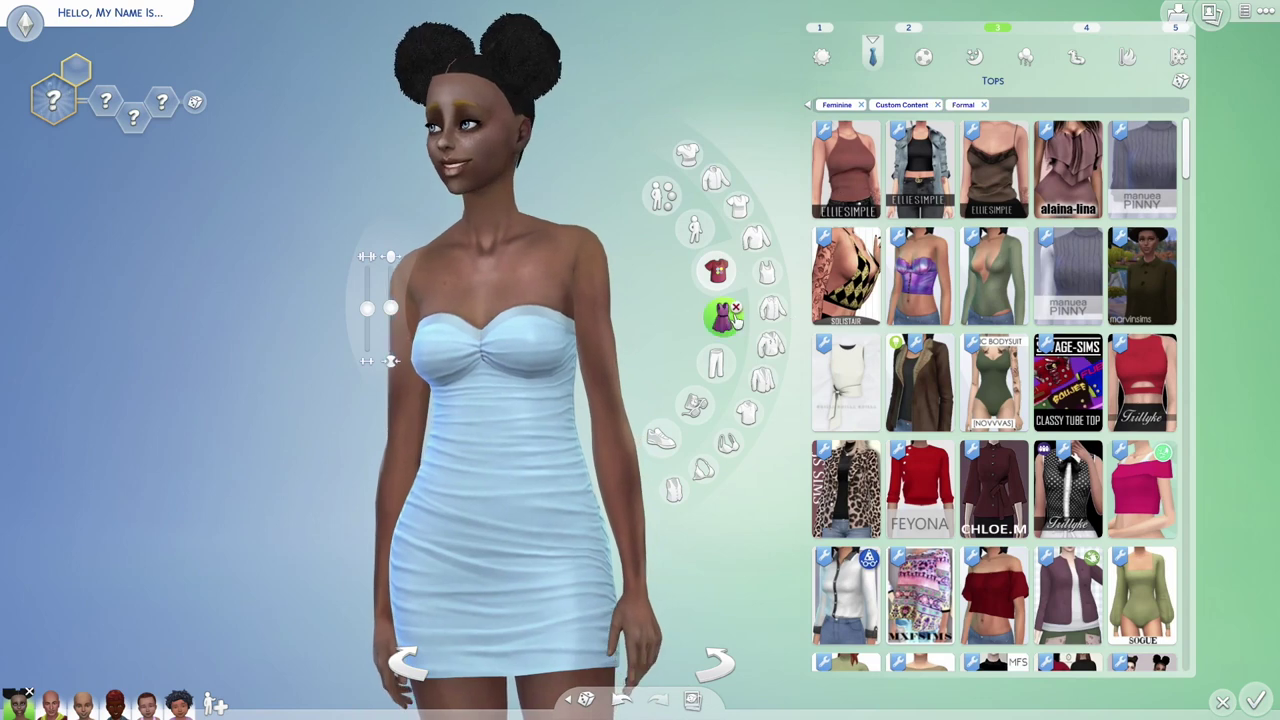
left_click(820, 58)
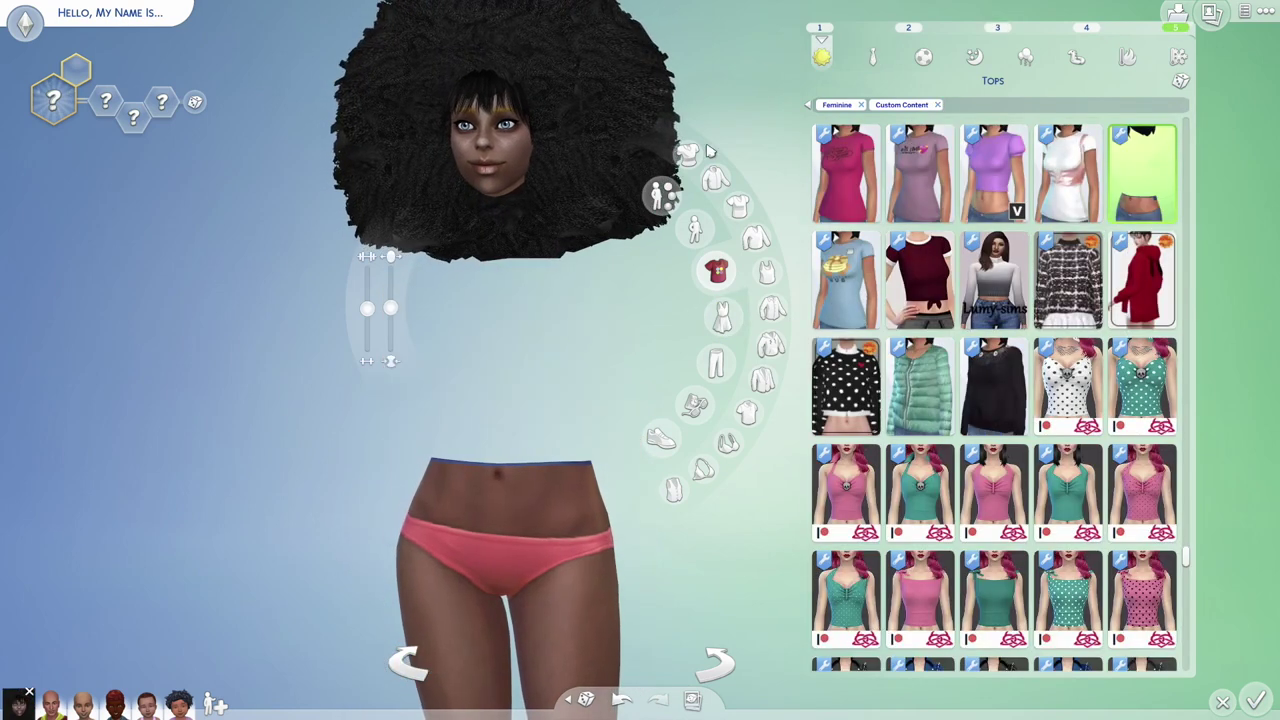
left_click(816, 29)
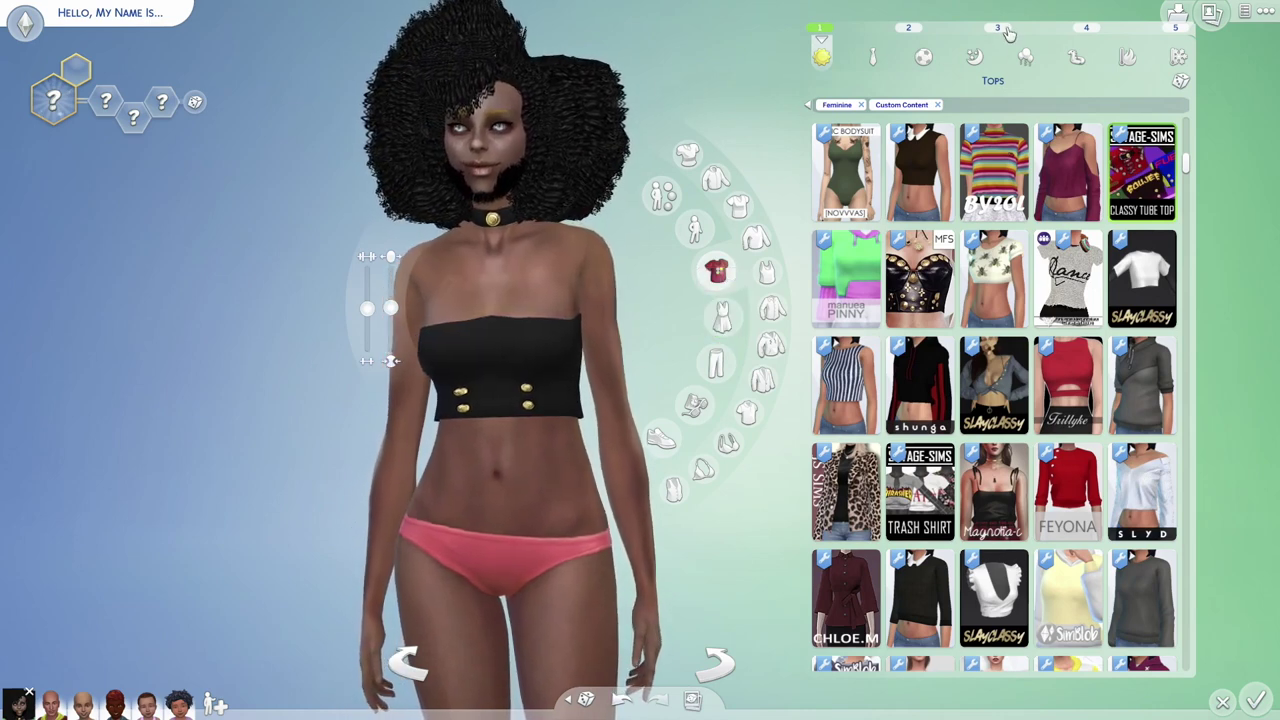
Step: Filter the feminine bottoms to show only custom content
left_click(714, 372)
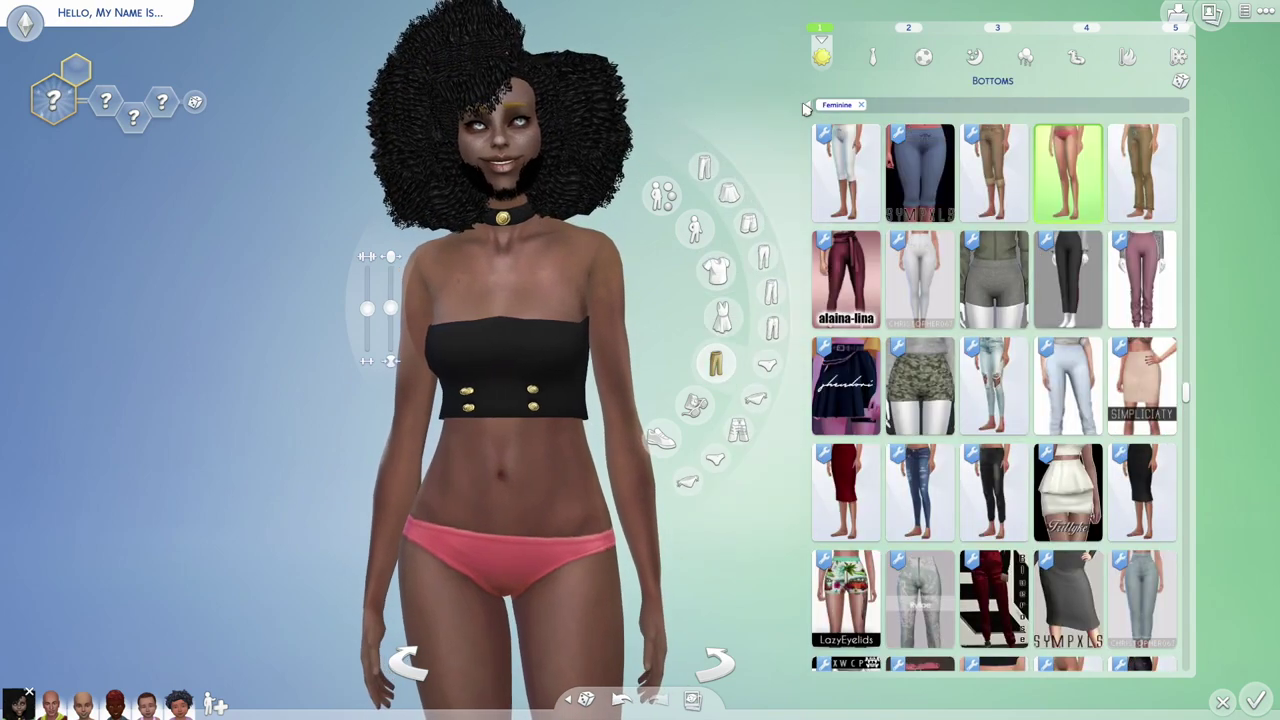
left_click(735, 277)
left_click(724, 320)
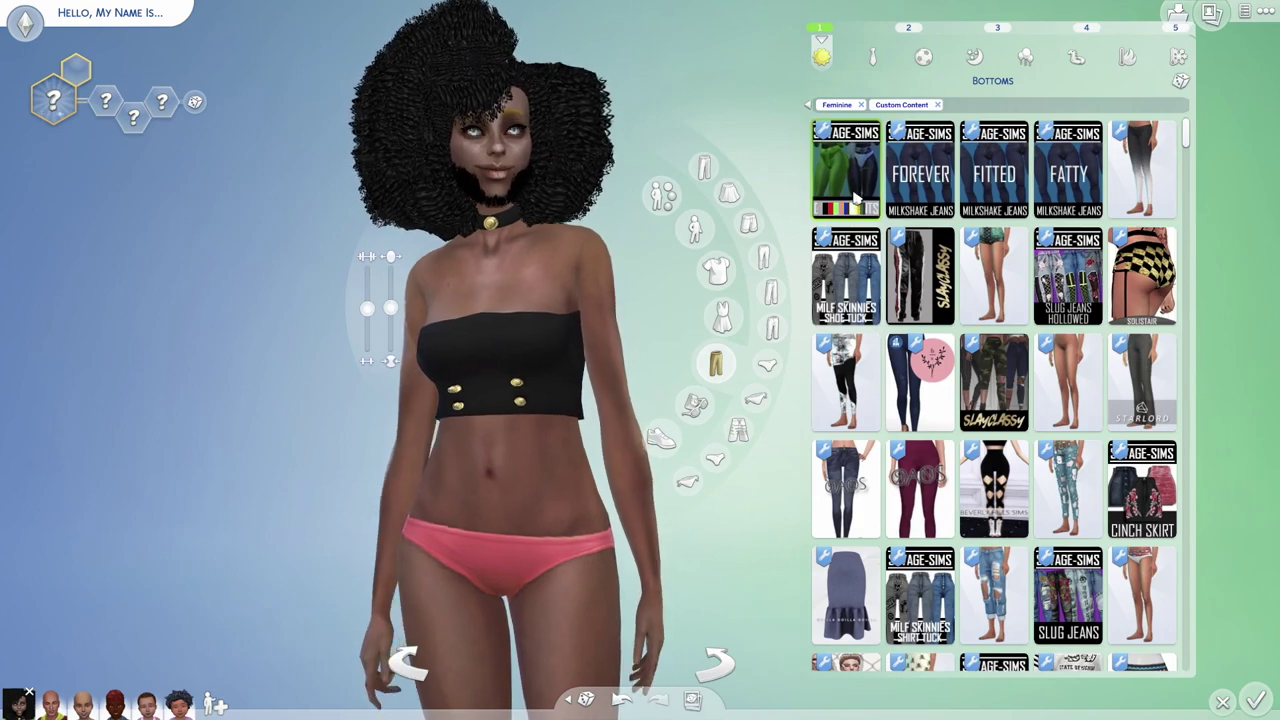
Step: Try on the Glossy Pants, ombre leggings, Milf Skinnies Shoe Tuck jeans, SlayClassy track pants and green patterned shorts with the black tube top
left_click(852, 195)
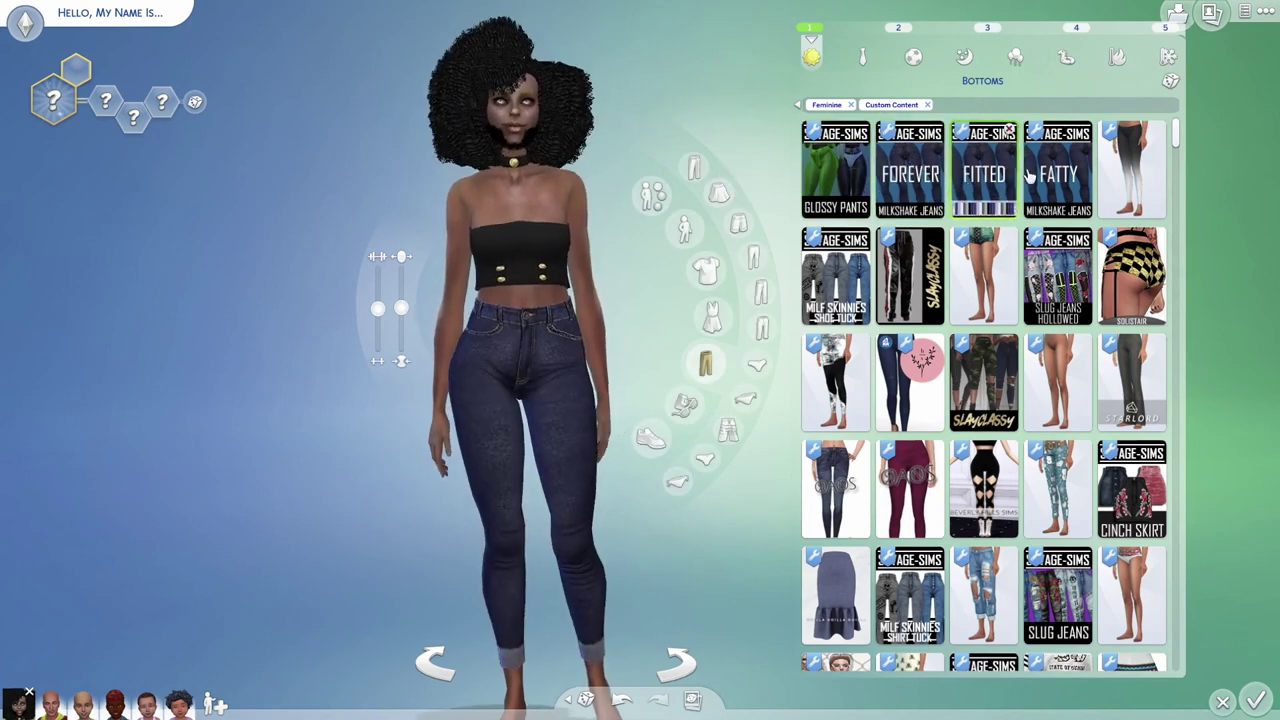
left_click(1130, 168)
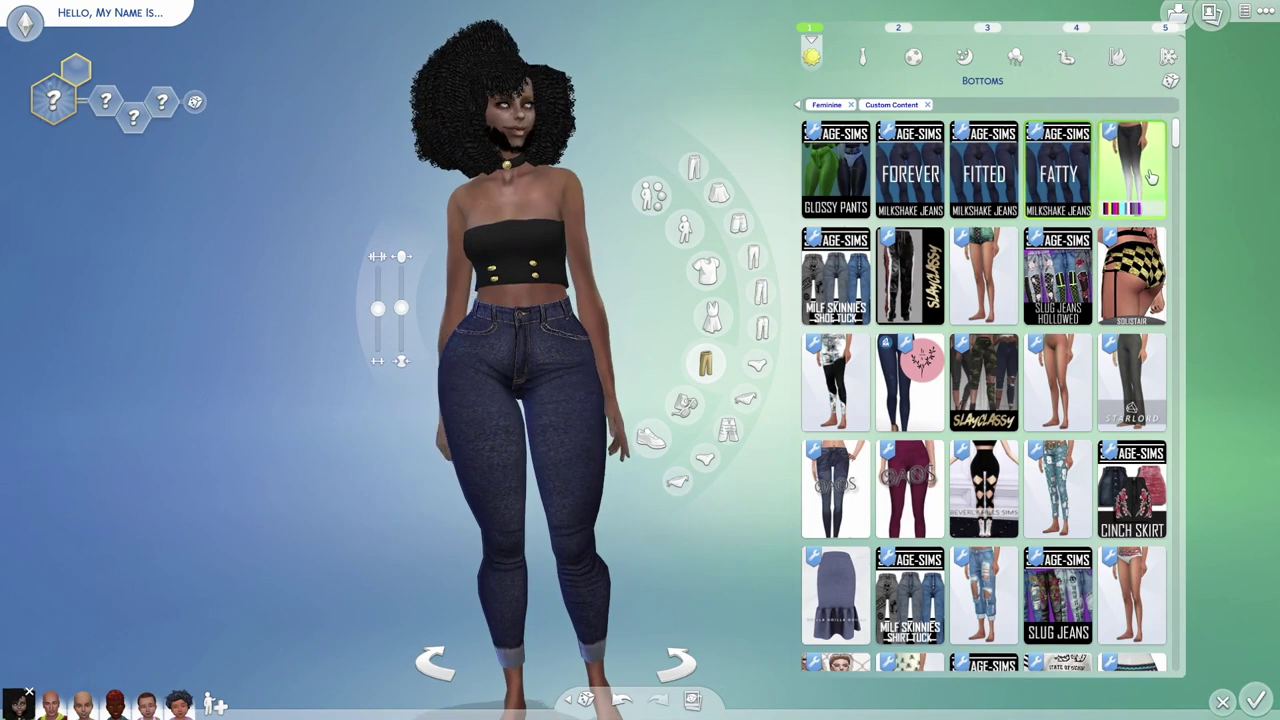
left_click(836, 275)
left_click(910, 283)
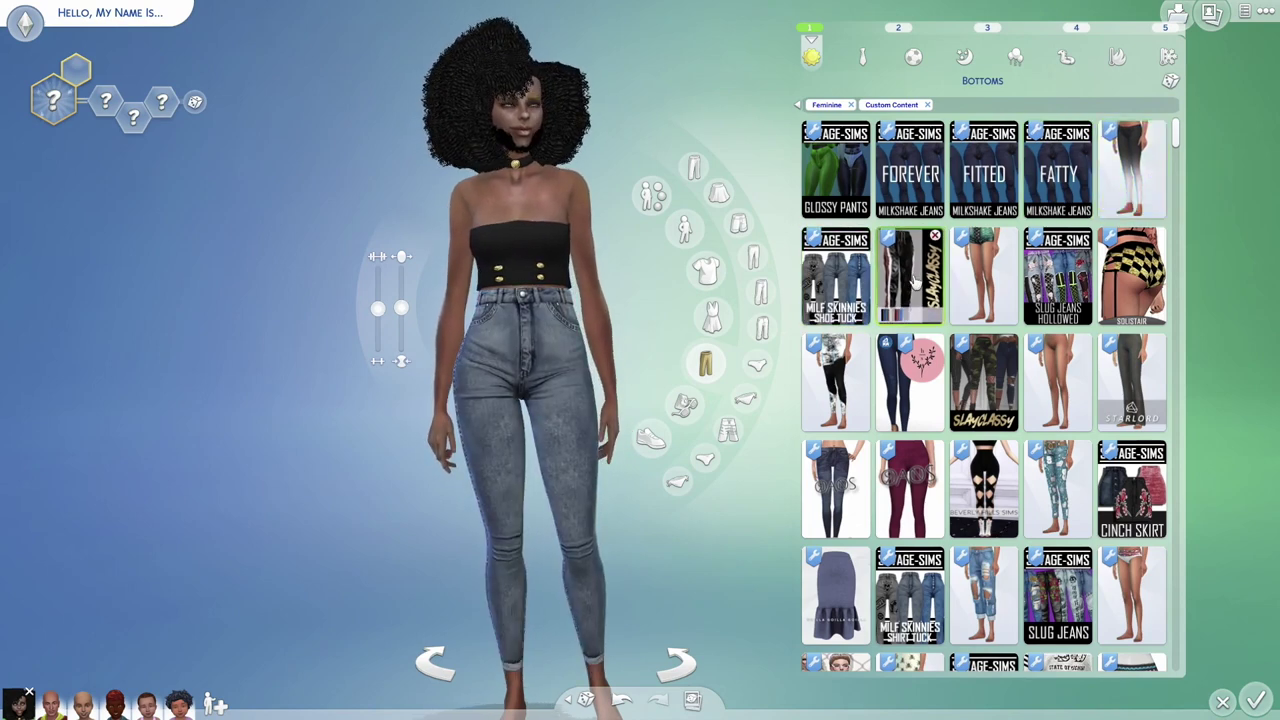
left_click(995, 290)
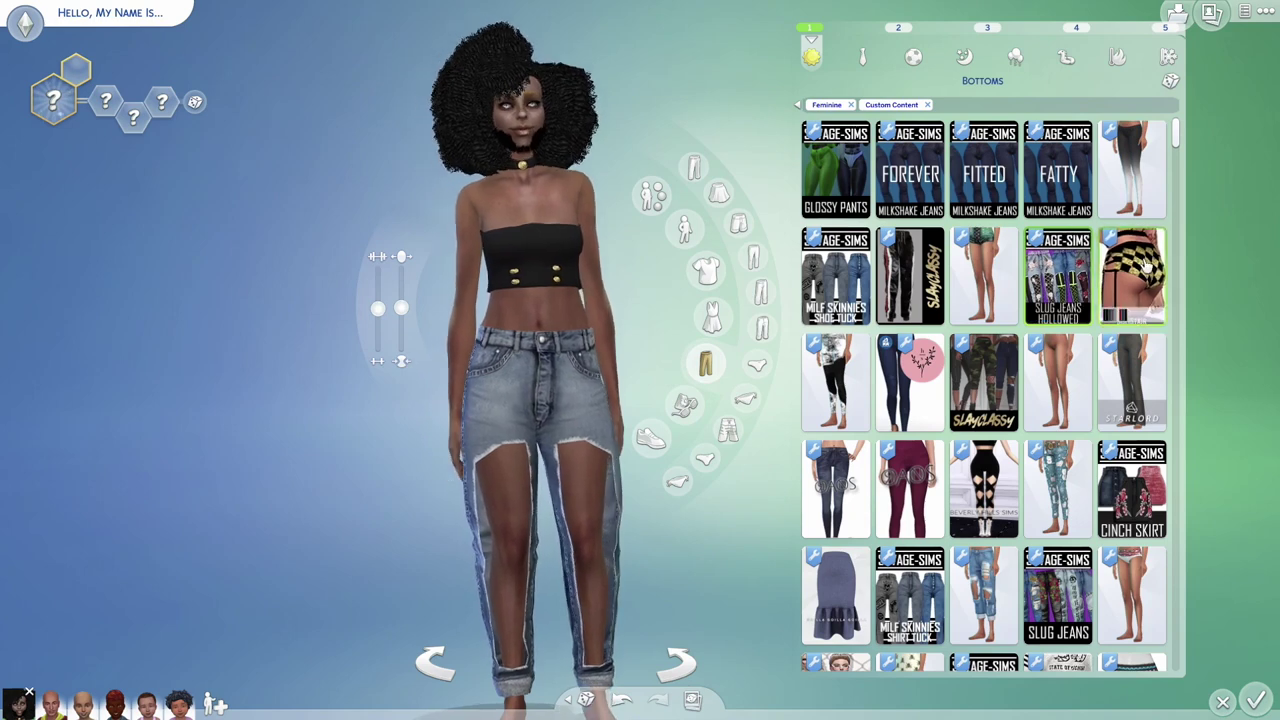
Step: Try on the black-and-white leggings, Starlord trousers, SlayClassy ripped jeans, dark skinny jeans and maroon high-waisted pants
left_click(836, 383)
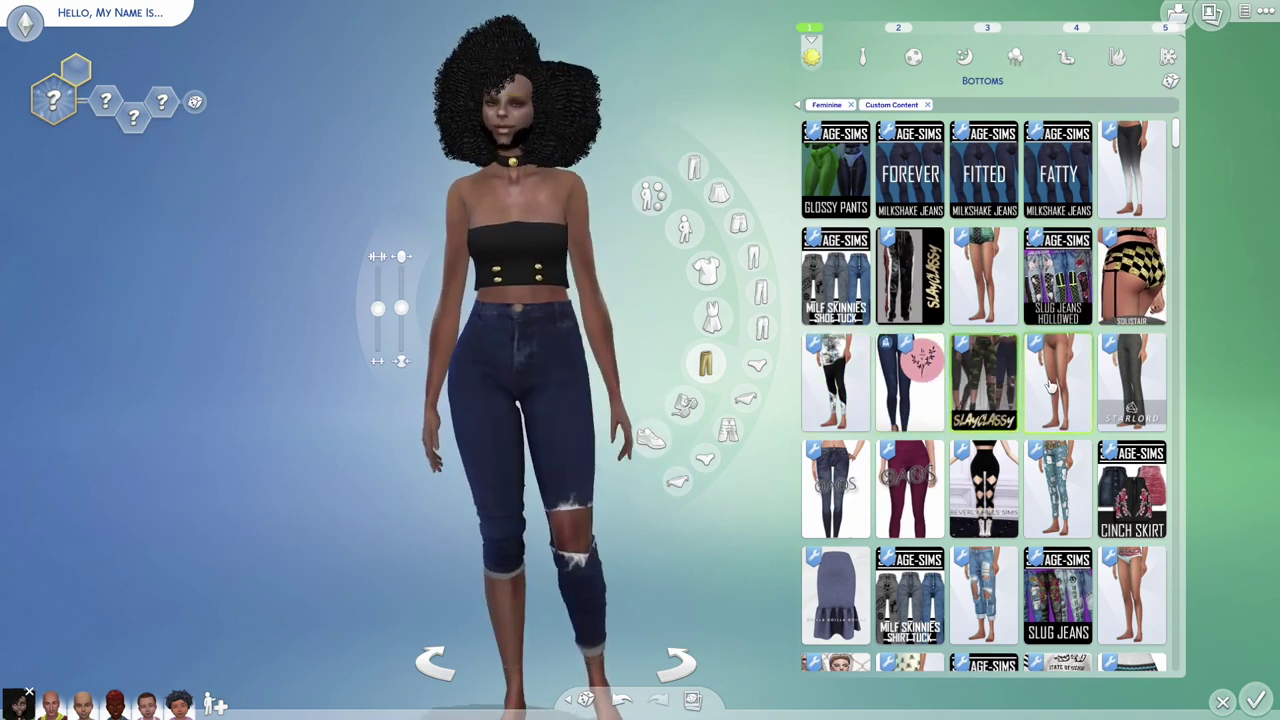
left_click(1148, 385)
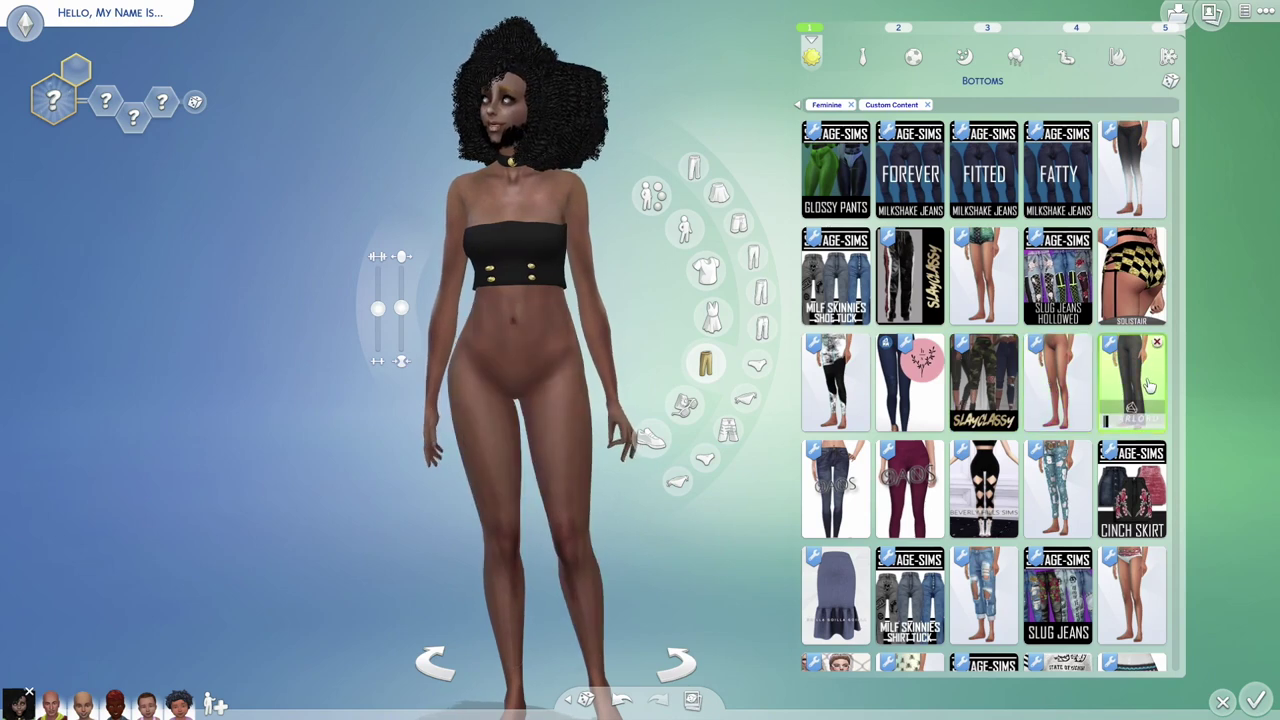
left_click(1008, 380)
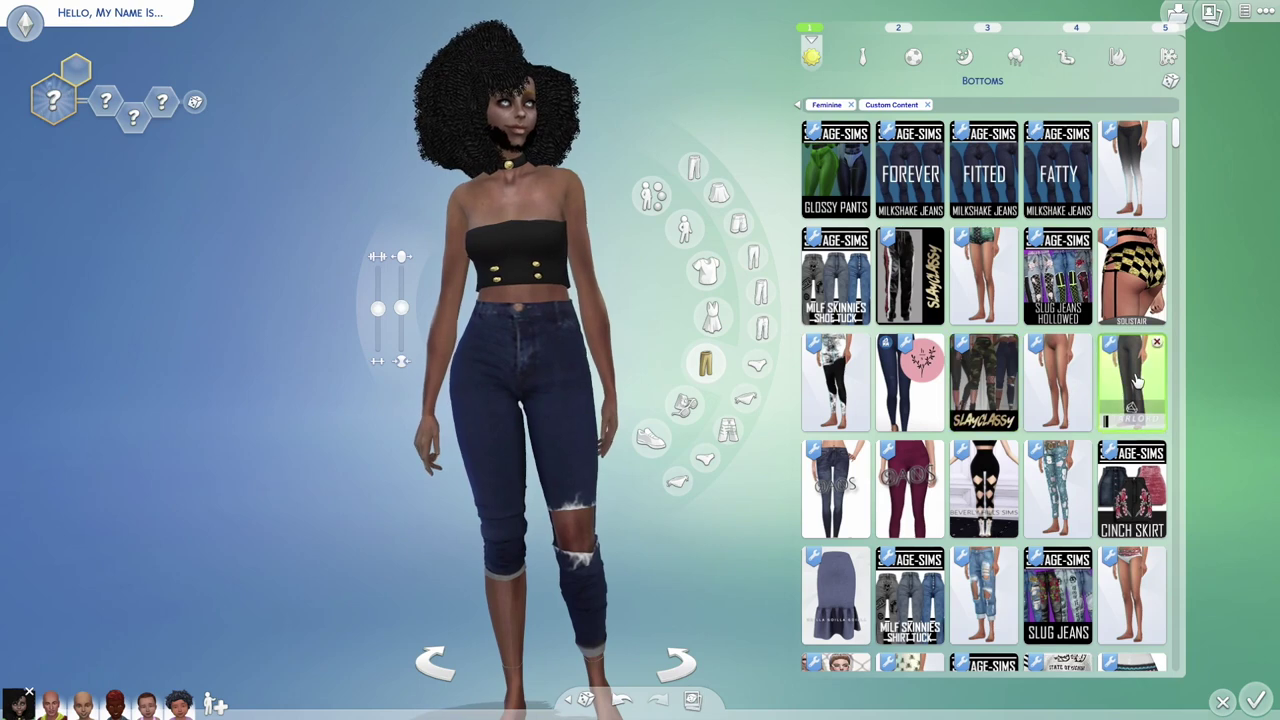
left_click(836, 488)
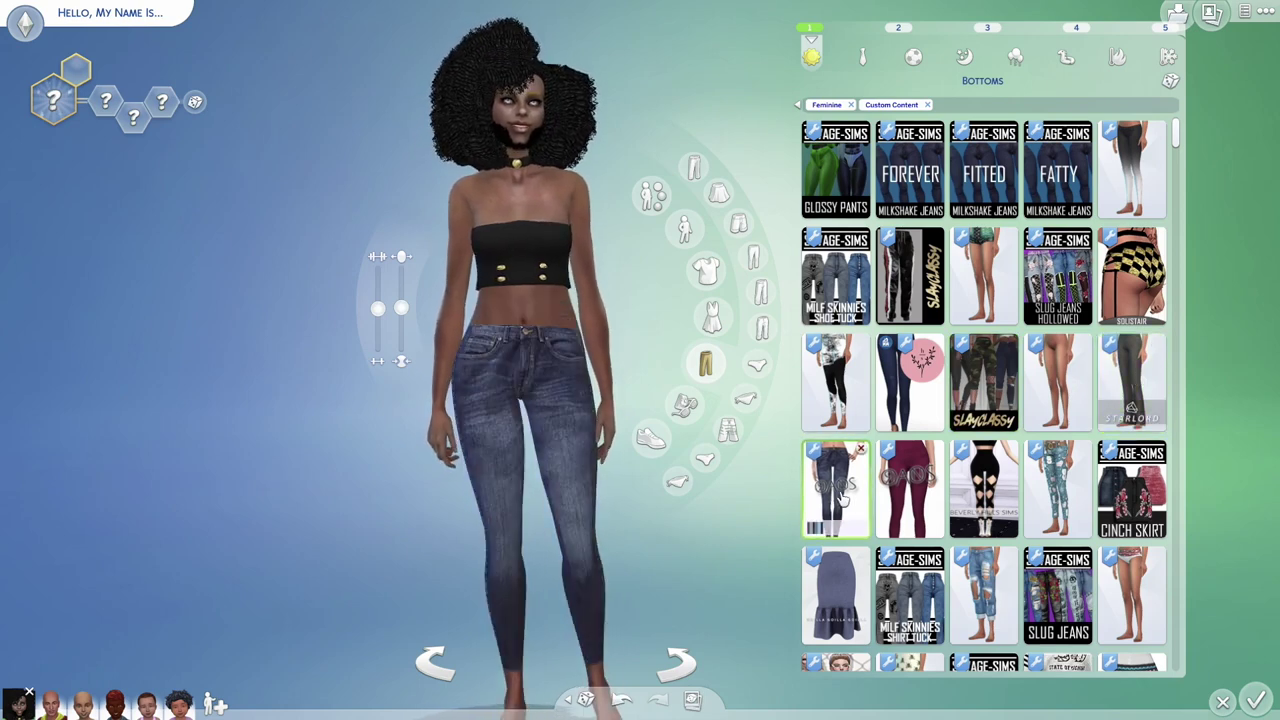
left_click(908, 488)
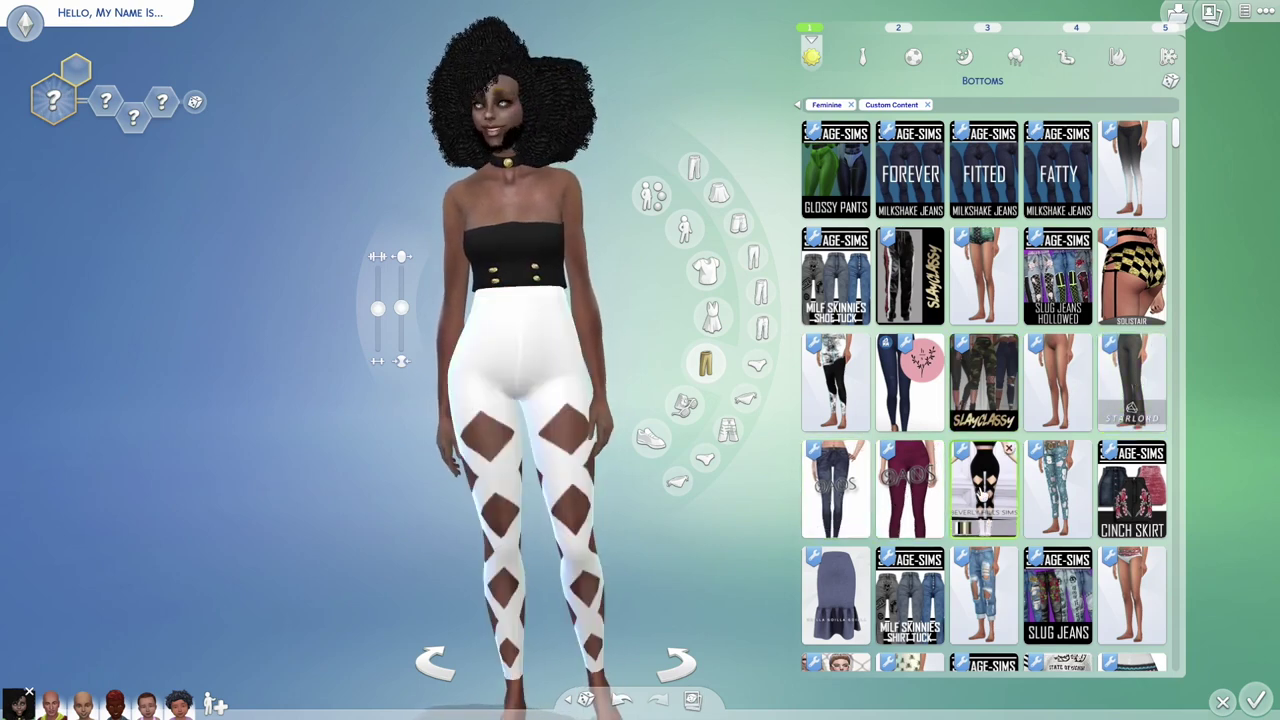
Step: Try on the belted patterned cropped pants, switching from the cat print to the green and orange flower print
scroll(1090, 488, "down", 1)
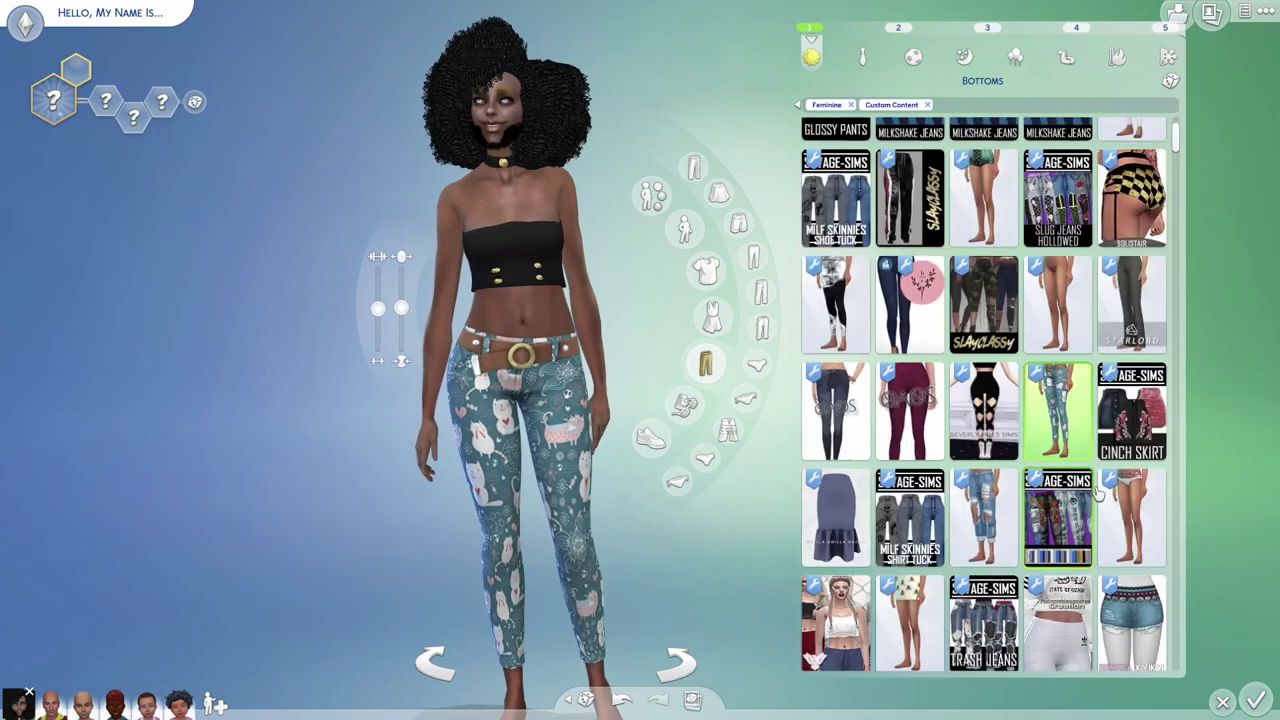
left_click(1057, 451)
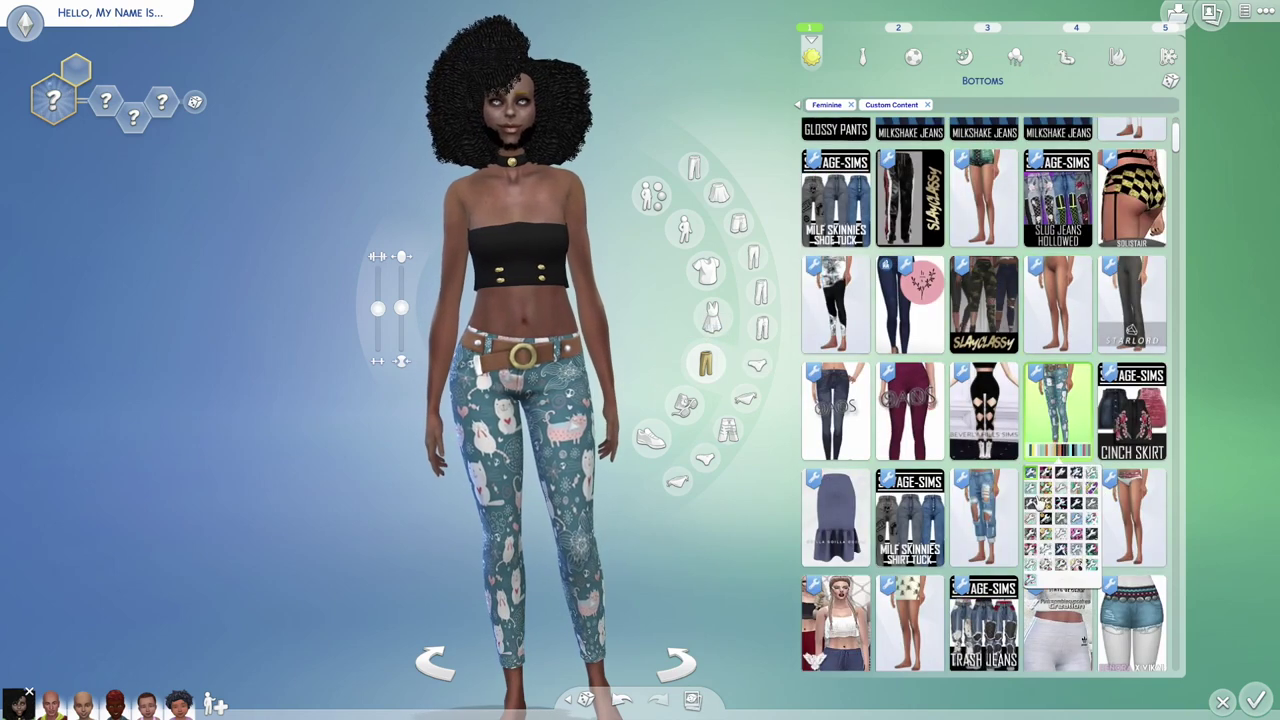
left_click(1070, 518)
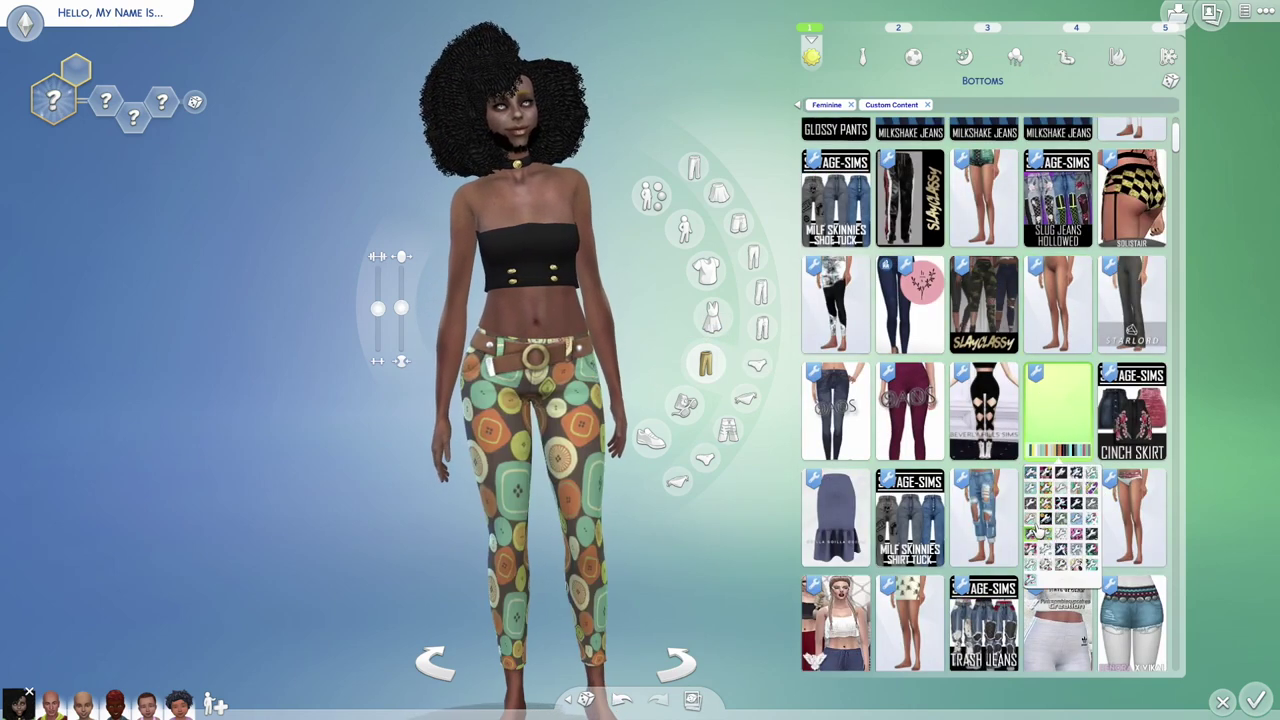
left_click(1046, 503)
left_click_drag(613, 548, 609, 543)
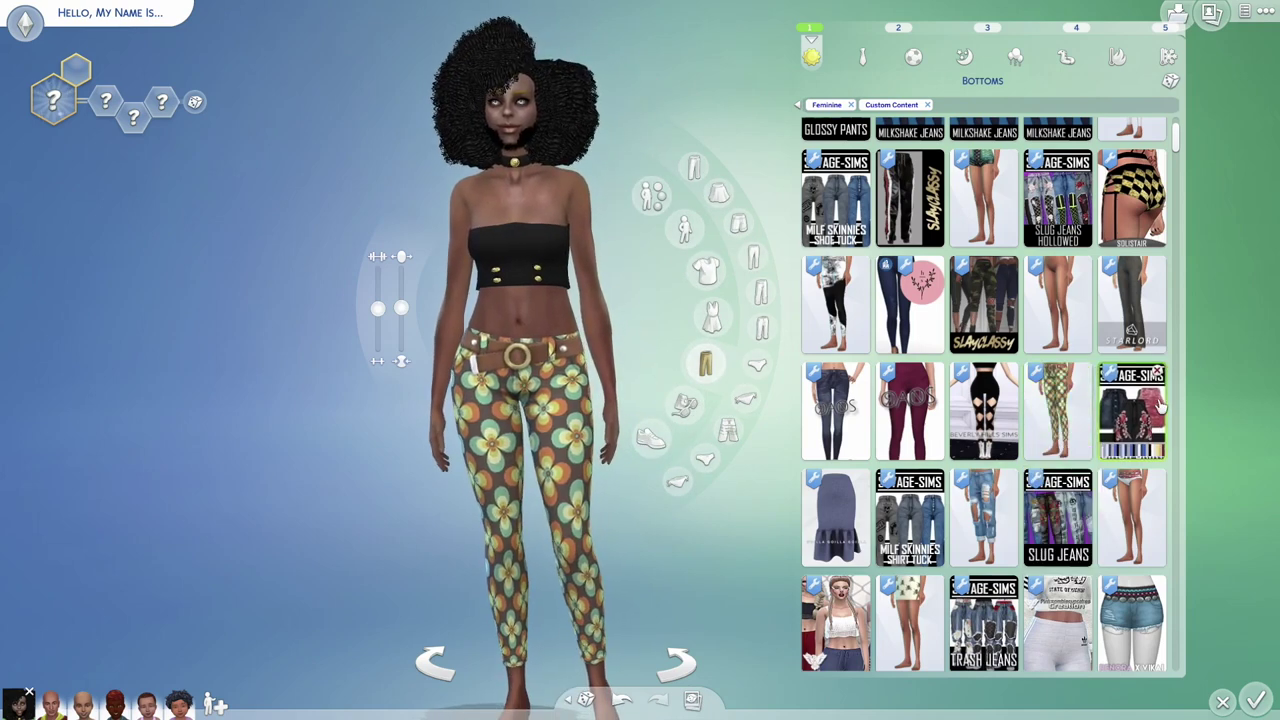
Step: Try on the Milf Skinnies Shirt Tuck jeans and browse the remaining custom-content bottoms
left_click(912, 520)
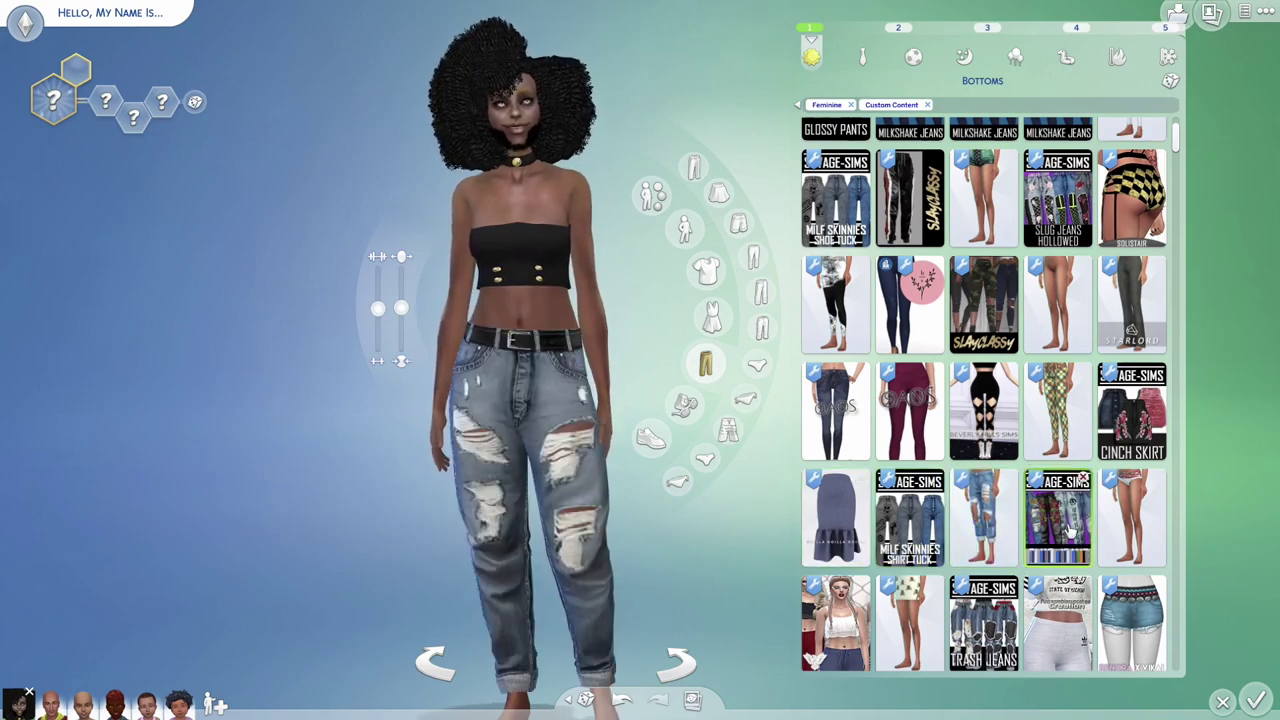
scroll(1068, 530, "down", 10)
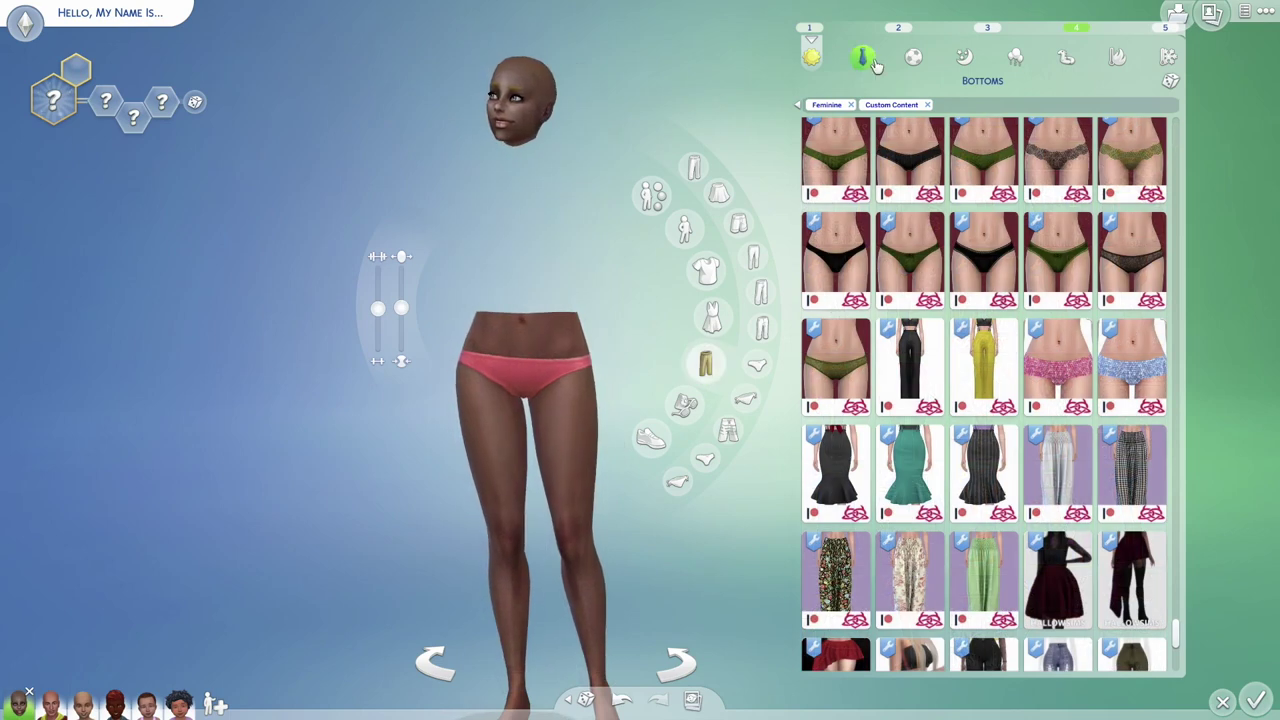
Step: Switch to the third formal outfit and filter the feminine full-body clothing to custom content without the Formal filter
left_click(866, 60)
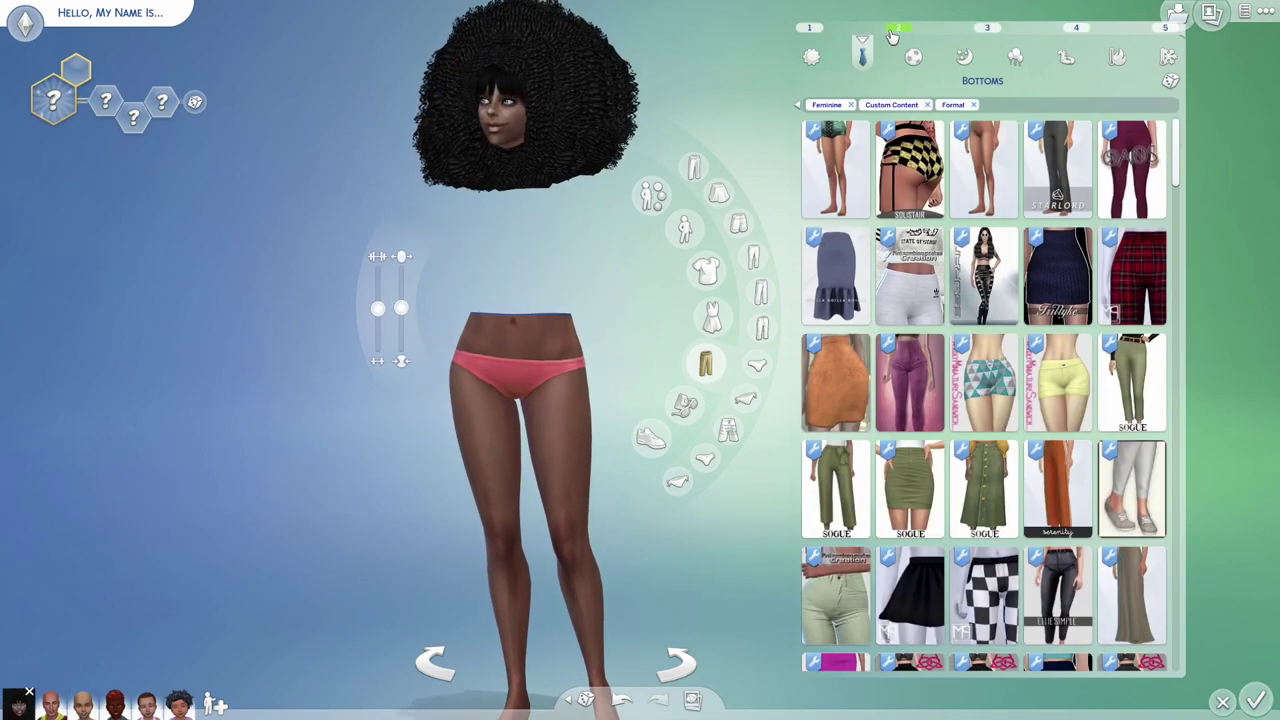
left_click(985, 30)
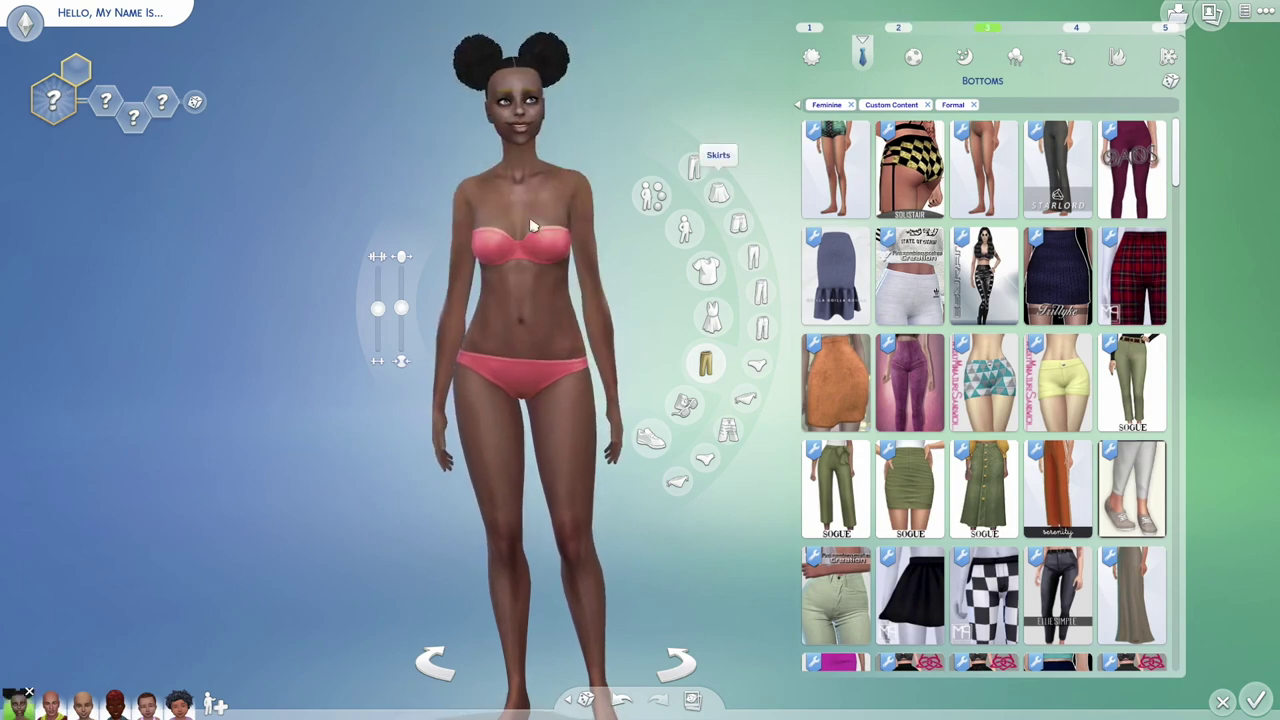
left_click(716, 319)
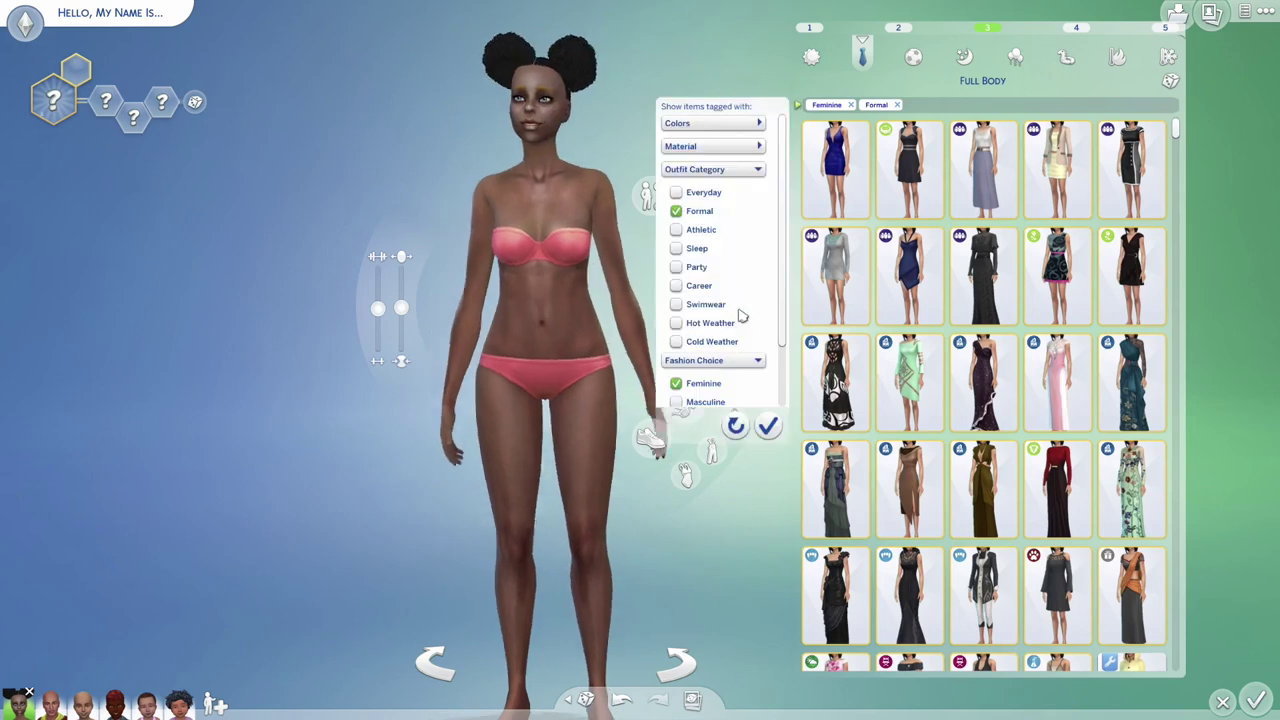
scroll(705, 388, "down", 2)
left_click(709, 371)
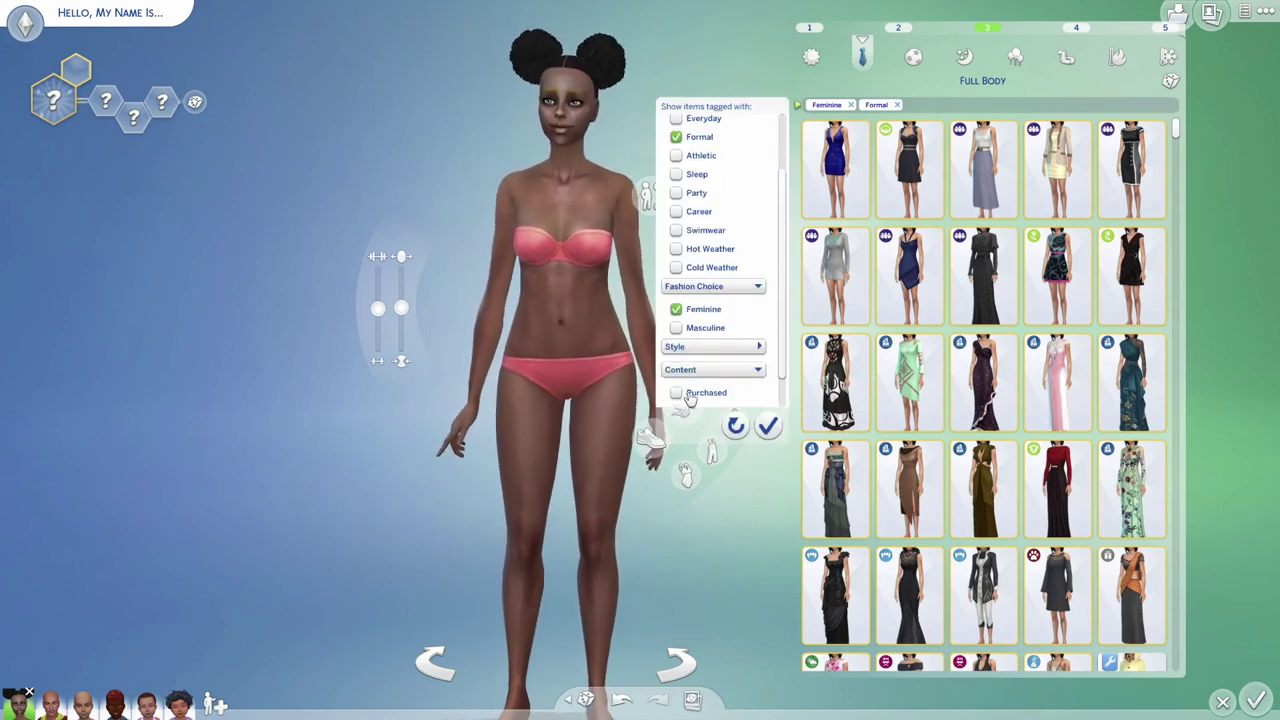
left_click(767, 427)
left_click(897, 105)
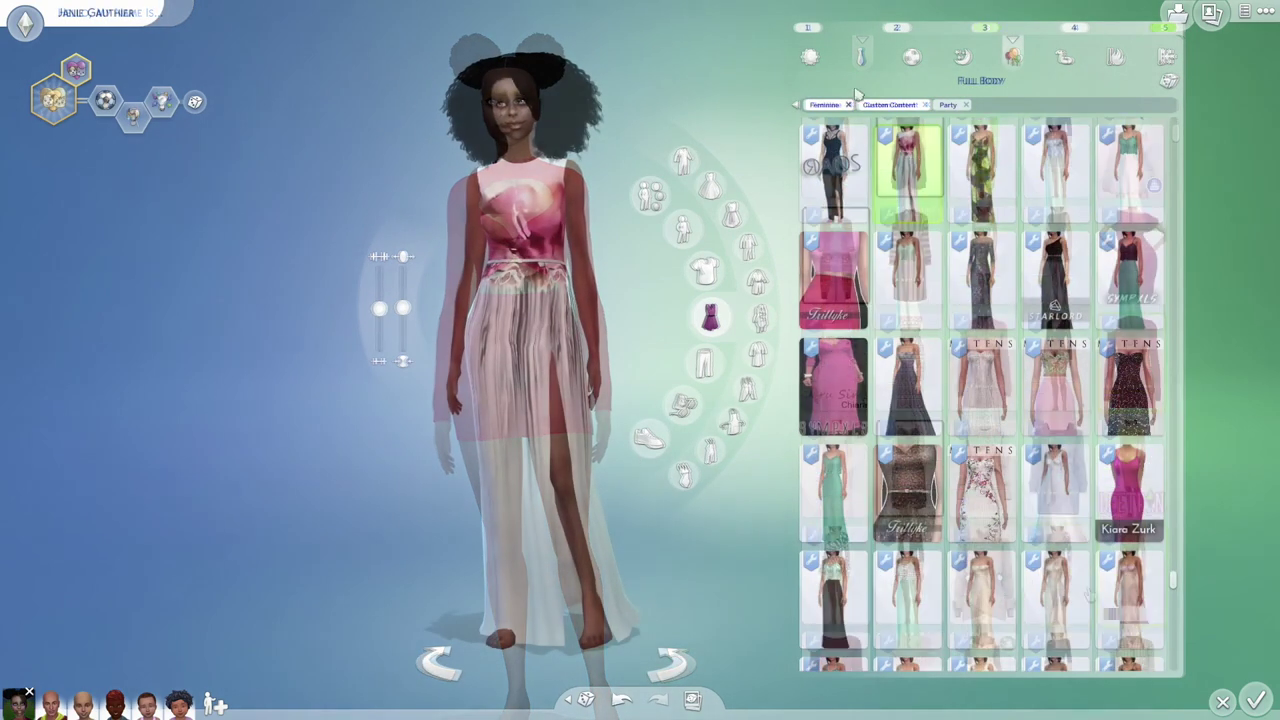
Step: Switch to the fifth everyday outfit and capture a close-up screenshot of the Sim's face with the huge black afro
scroll(500, 280, "up", 3)
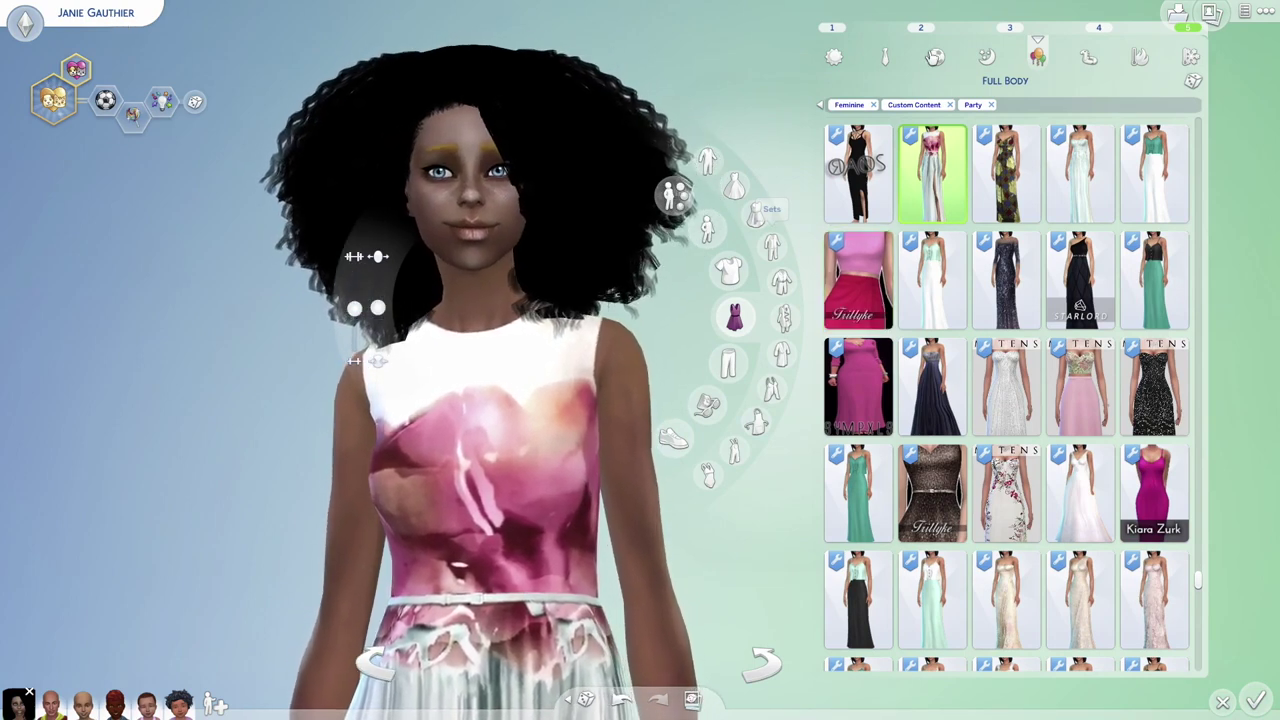
left_click(837, 56)
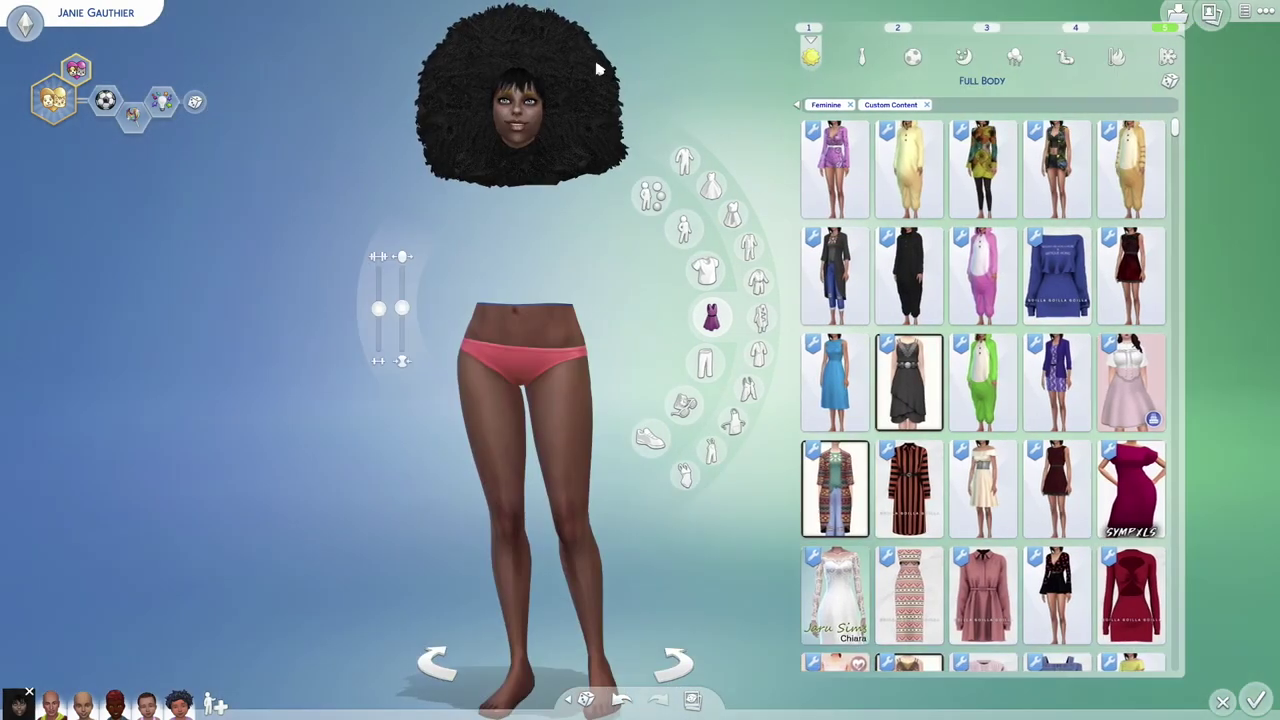
scroll(560, 306, "up", 3)
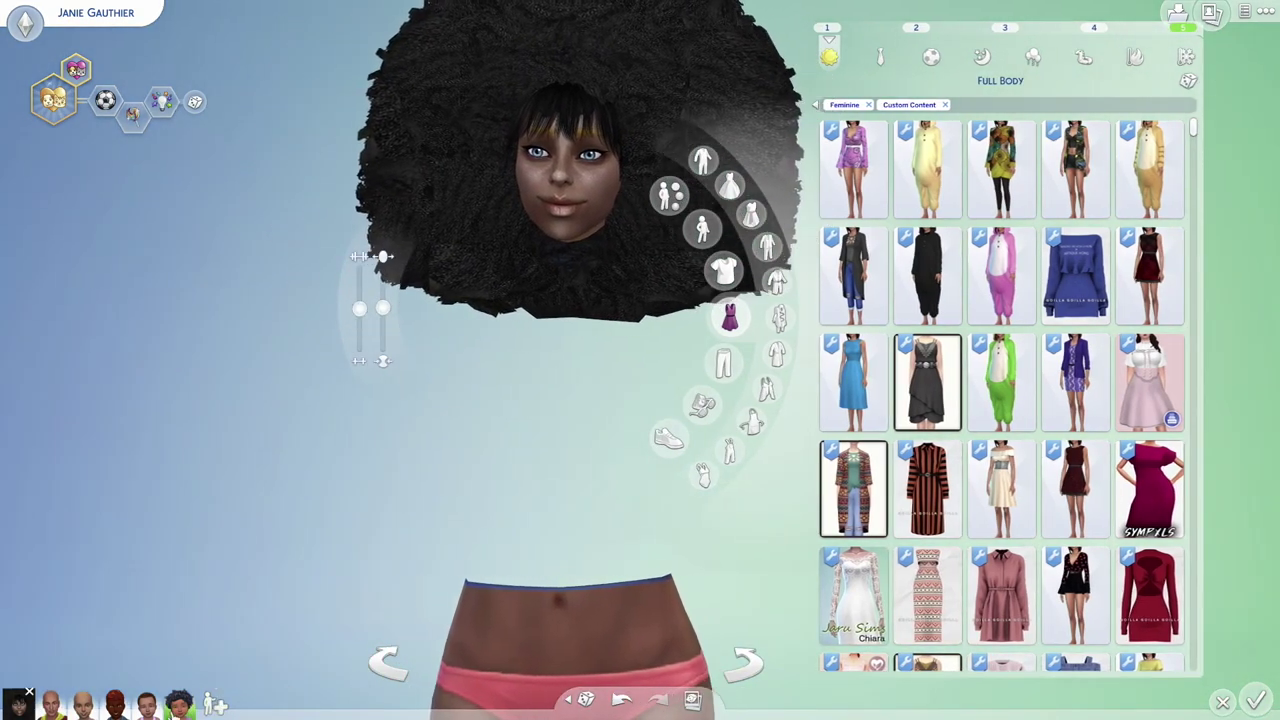
scroll(466, 414, "up", 5)
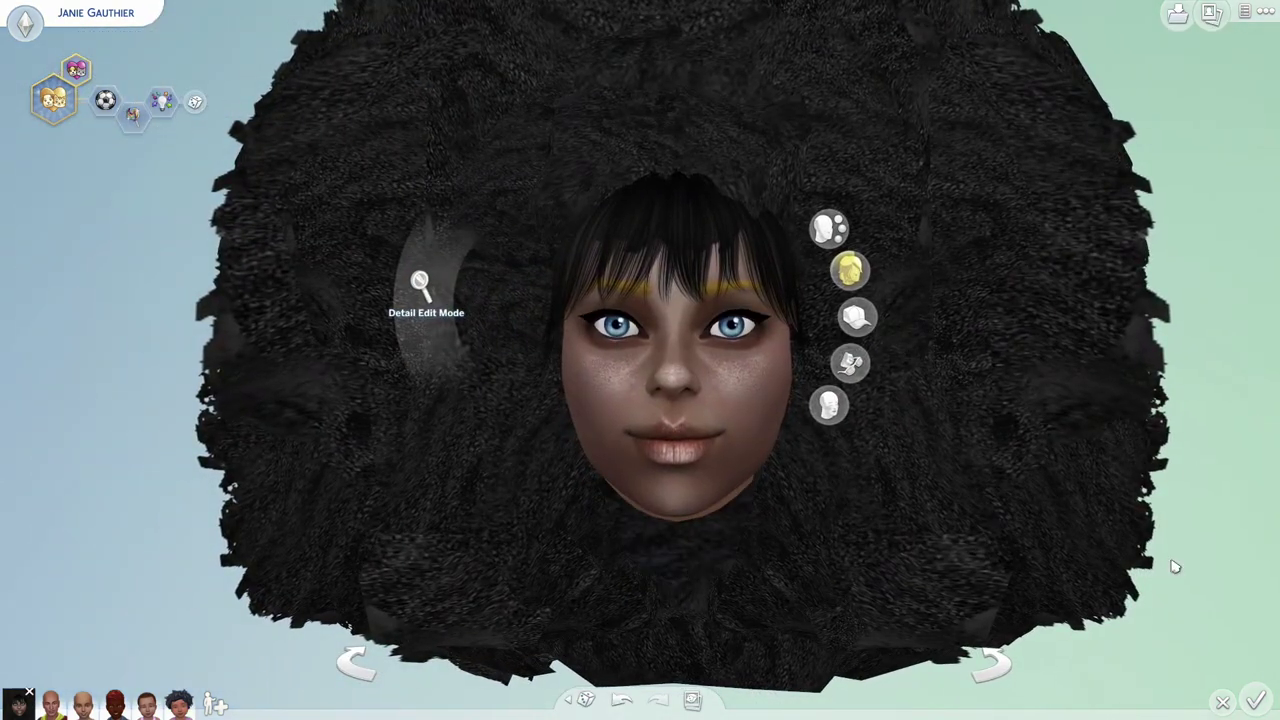
key("c")
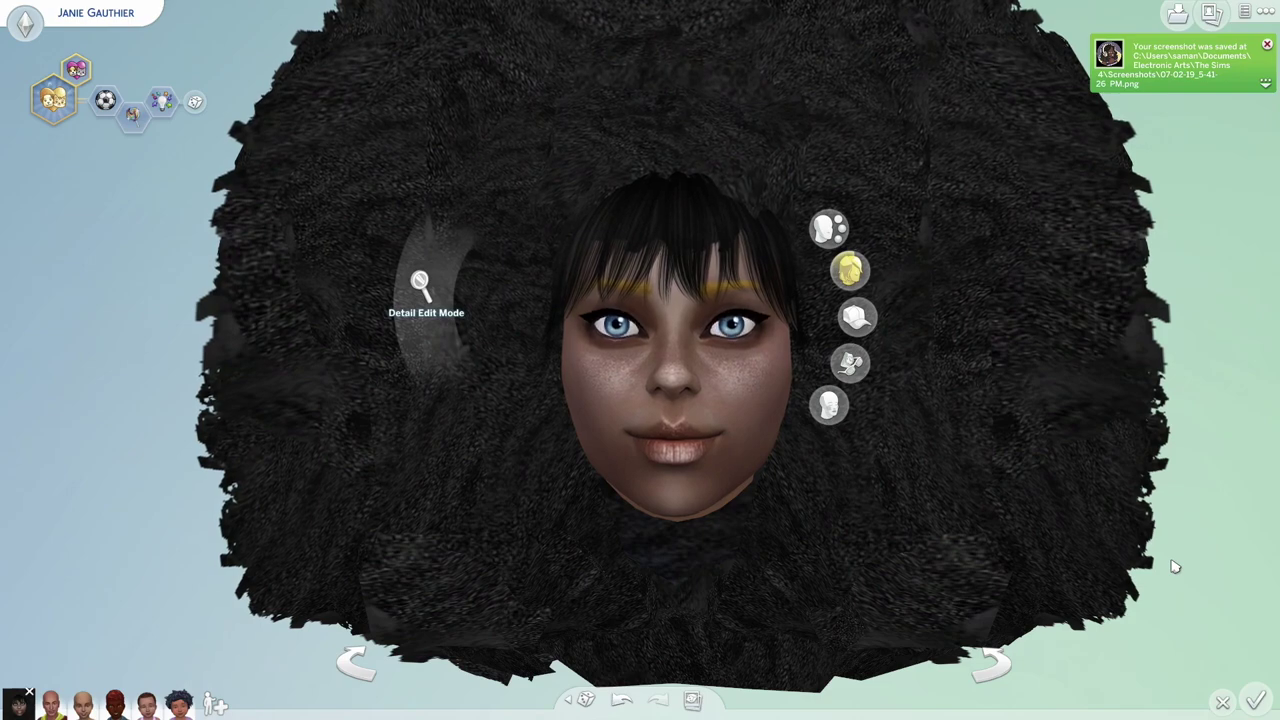
Step: Switch to the bald male Sim in the red coat and show his first everyday outfit
scroll(1172, 540, "down", 2)
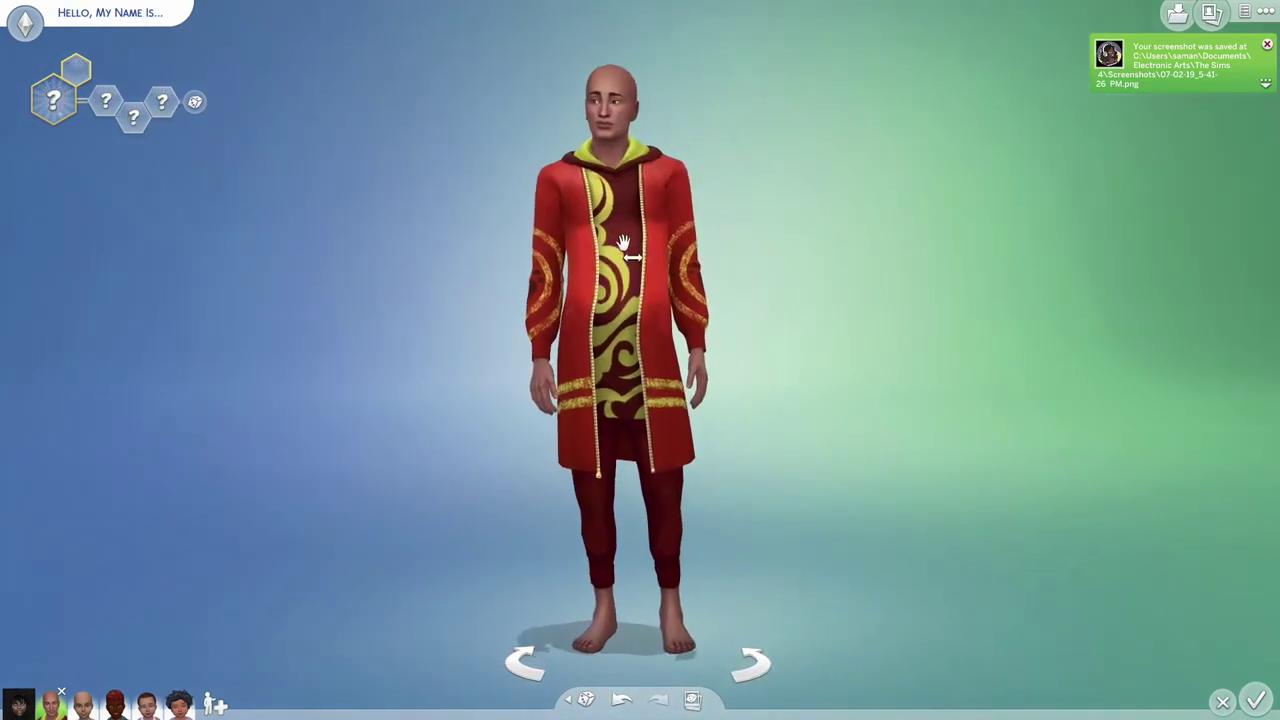
left_click(624, 240)
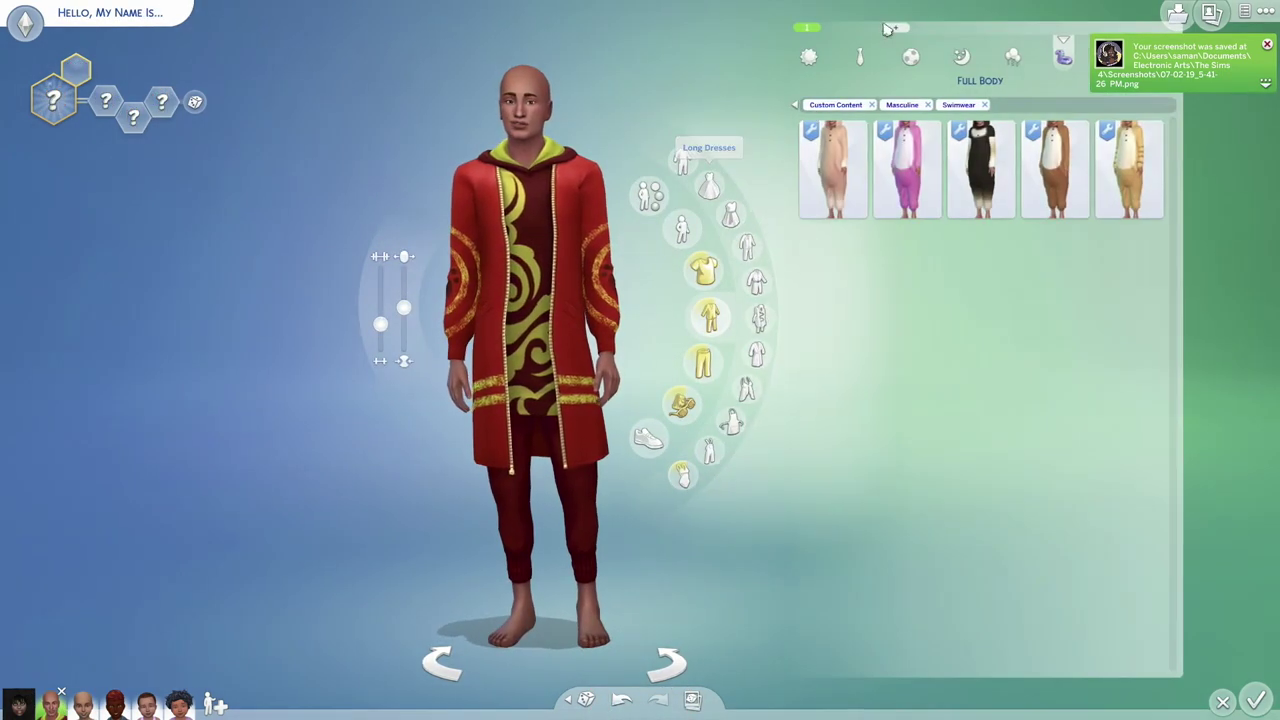
left_click(803, 60)
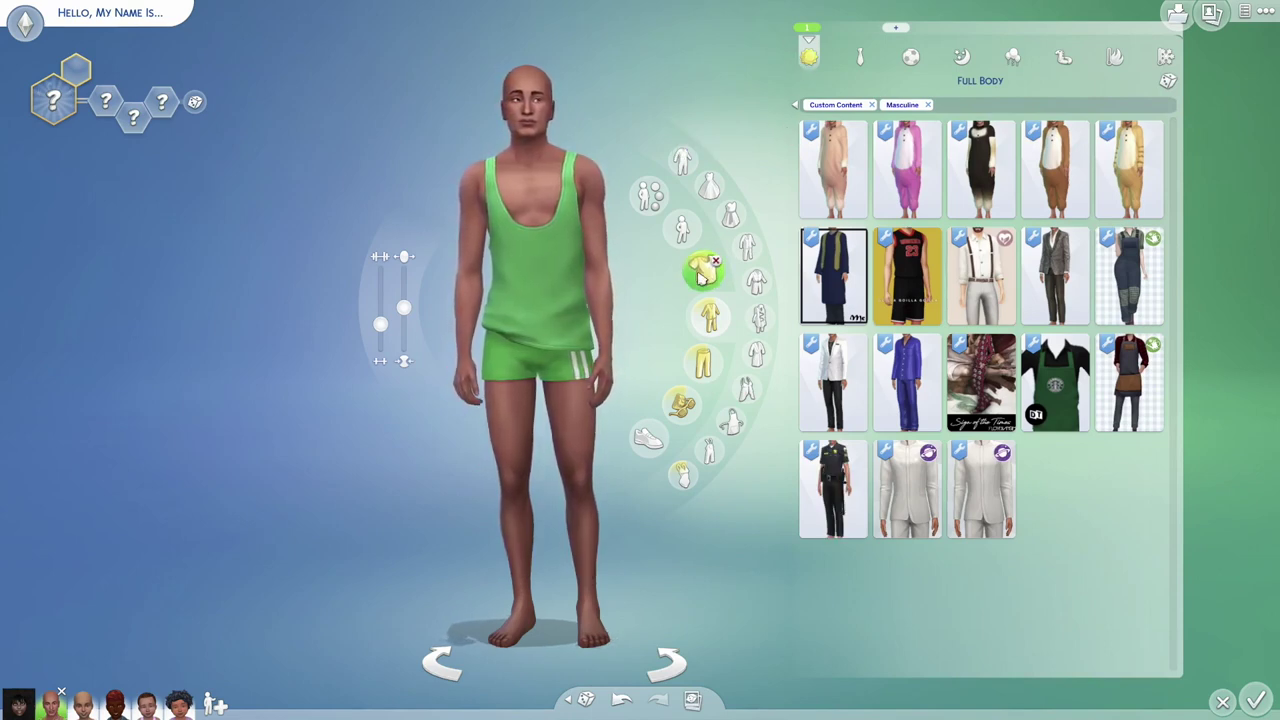
Step: Open the masculine custom-content hairstyles for the male Sim and give him the AHOOB curly afro
left_click(557, 106)
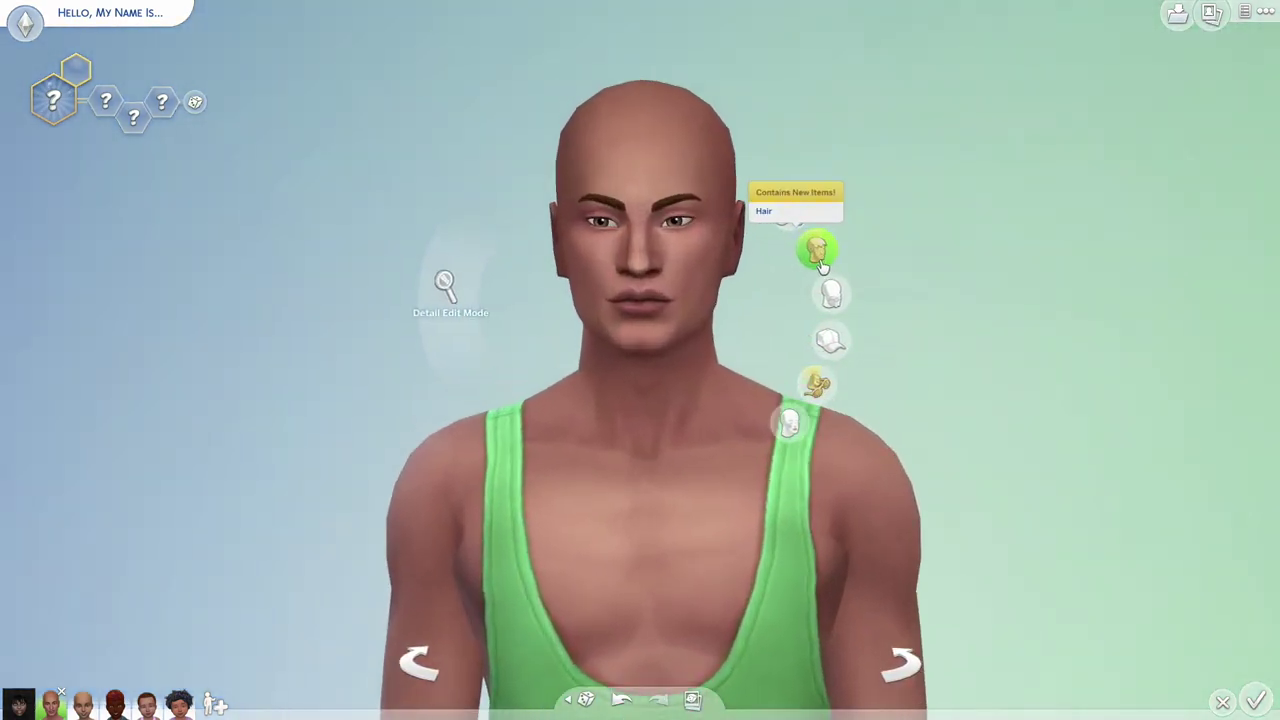
left_click(833, 276)
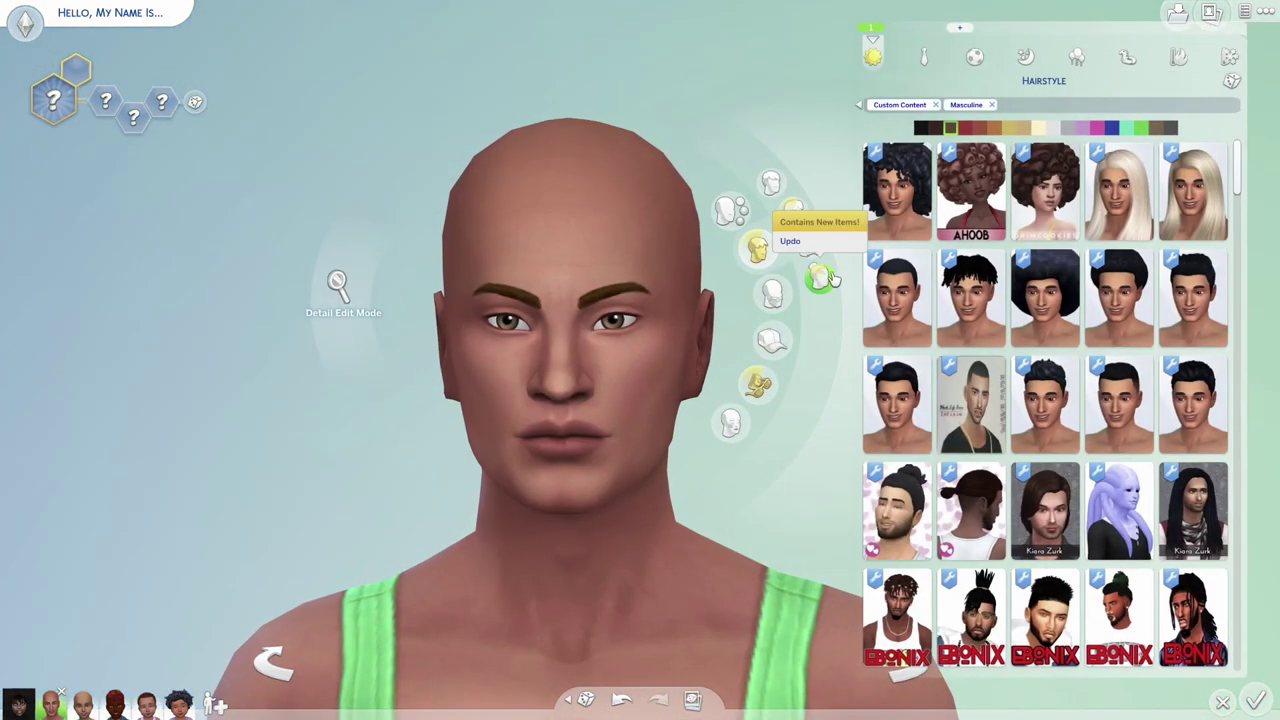
left_click(983, 196)
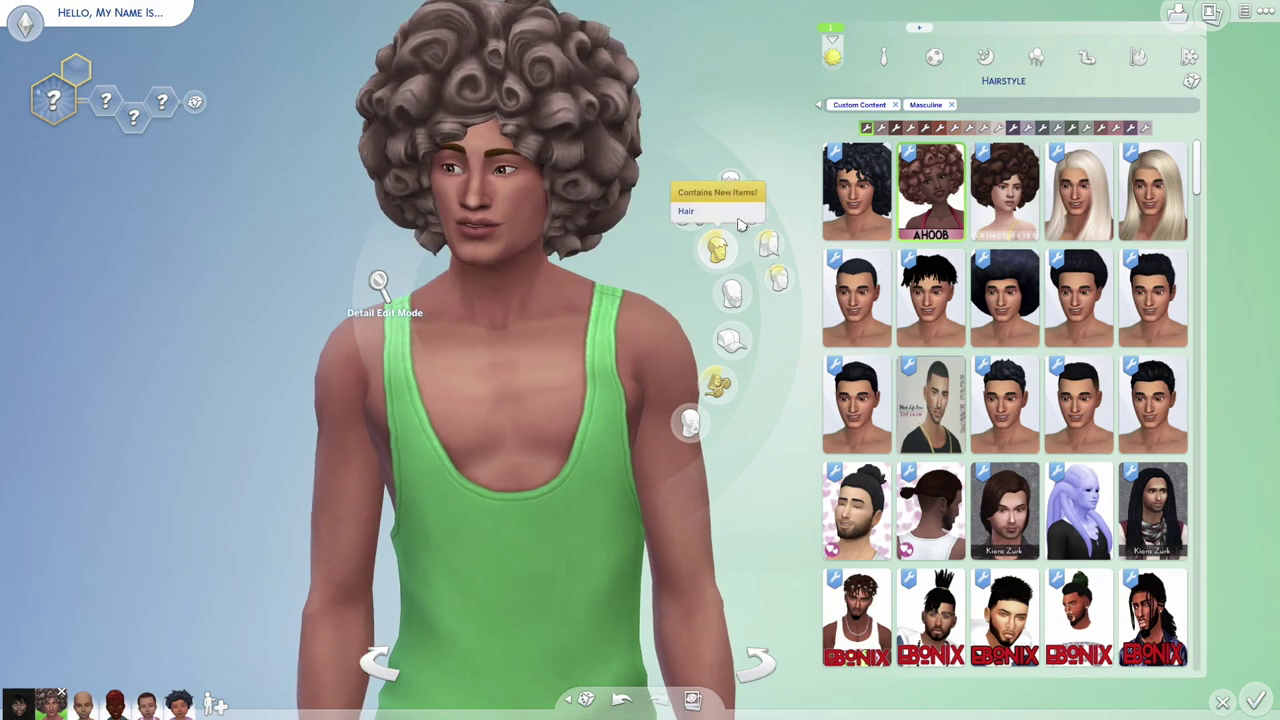
Step: Try on the large black curly hairstyle and turn the male Sim's head to view it up close
left_click(857, 190)
scroll(563, 385, "up", 3)
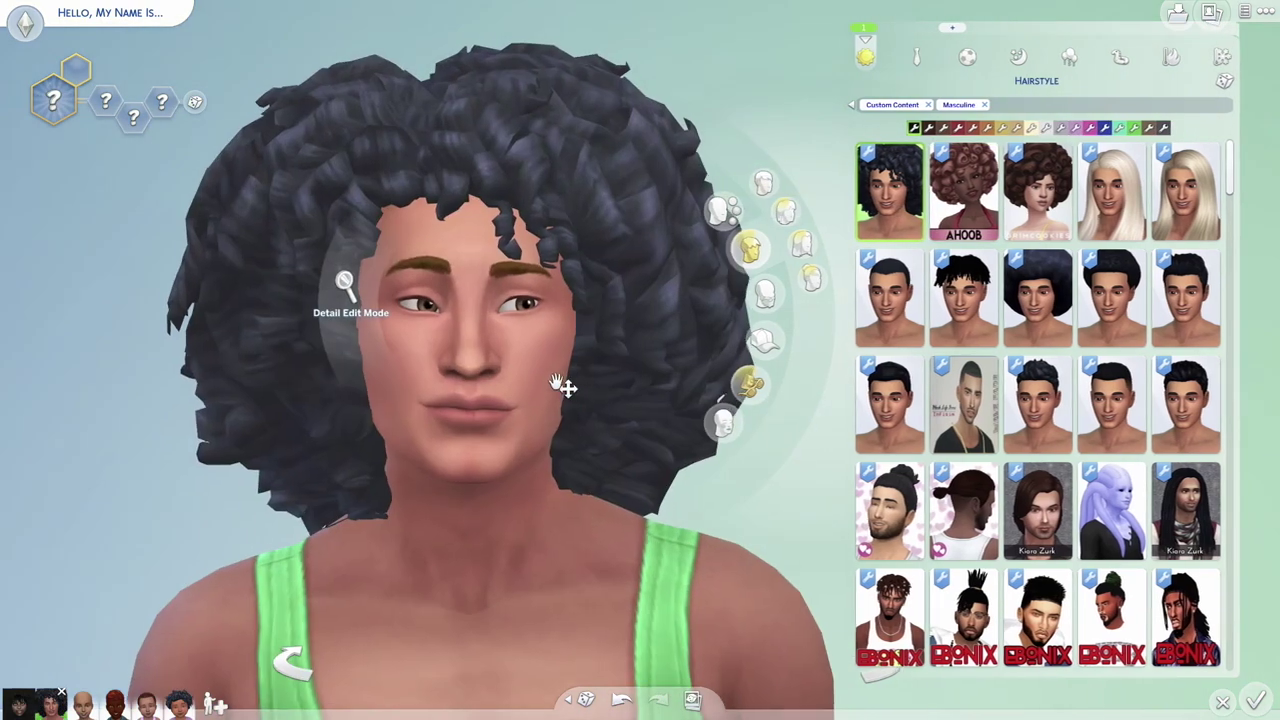
left_click_drag(563, 385, 214, 429)
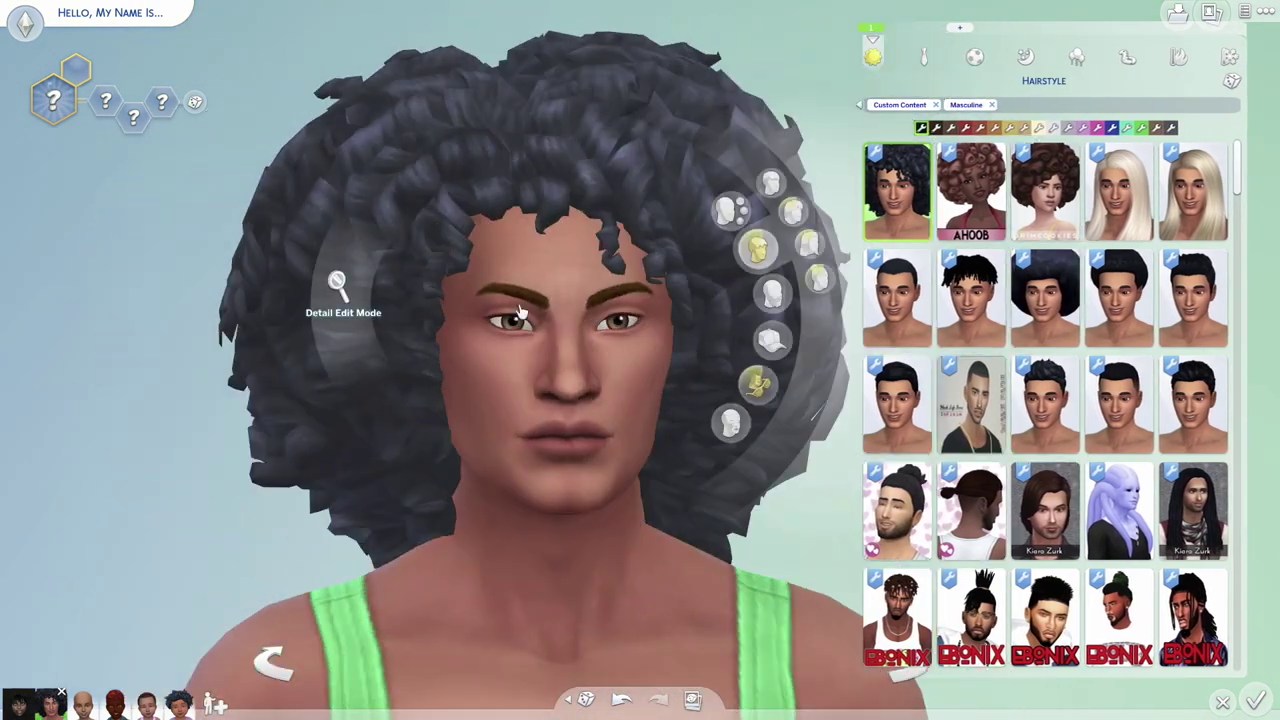
Step: Put the AHOOB curly afro back on the male Sim and colour it dark purple
left_click(970, 190)
scroll(630, 345, "down", 3)
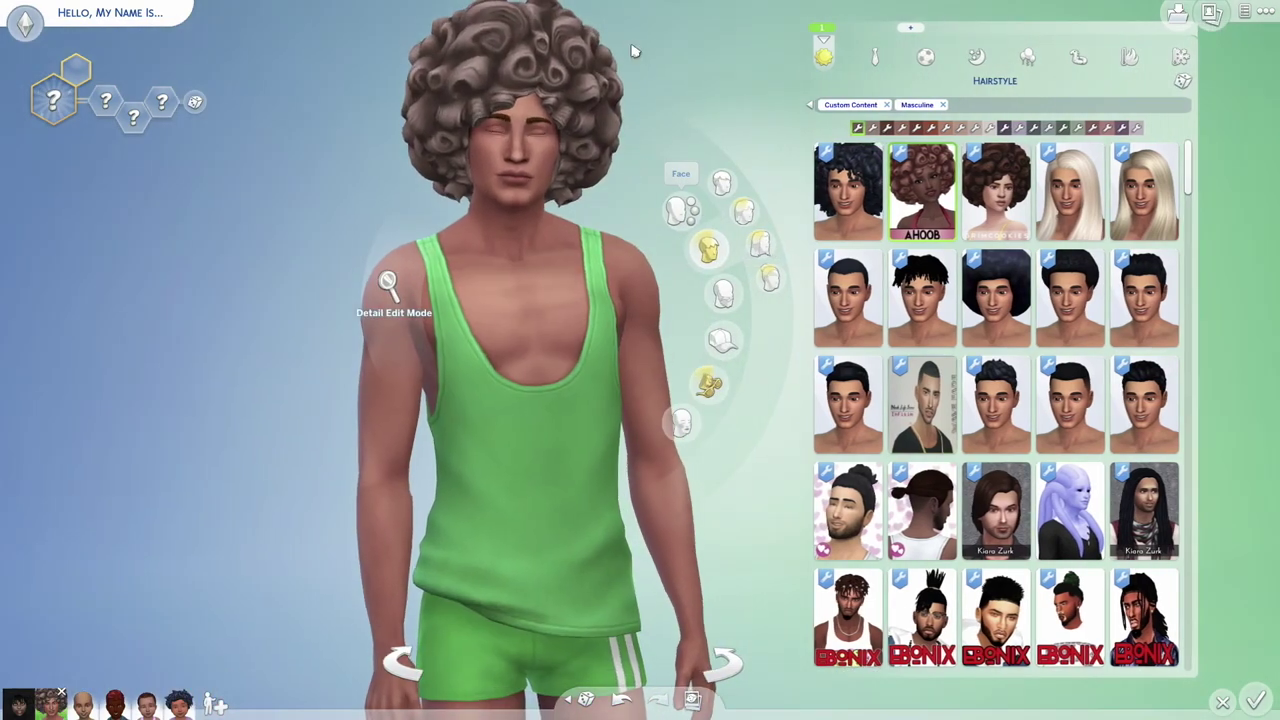
left_click(1004, 128)
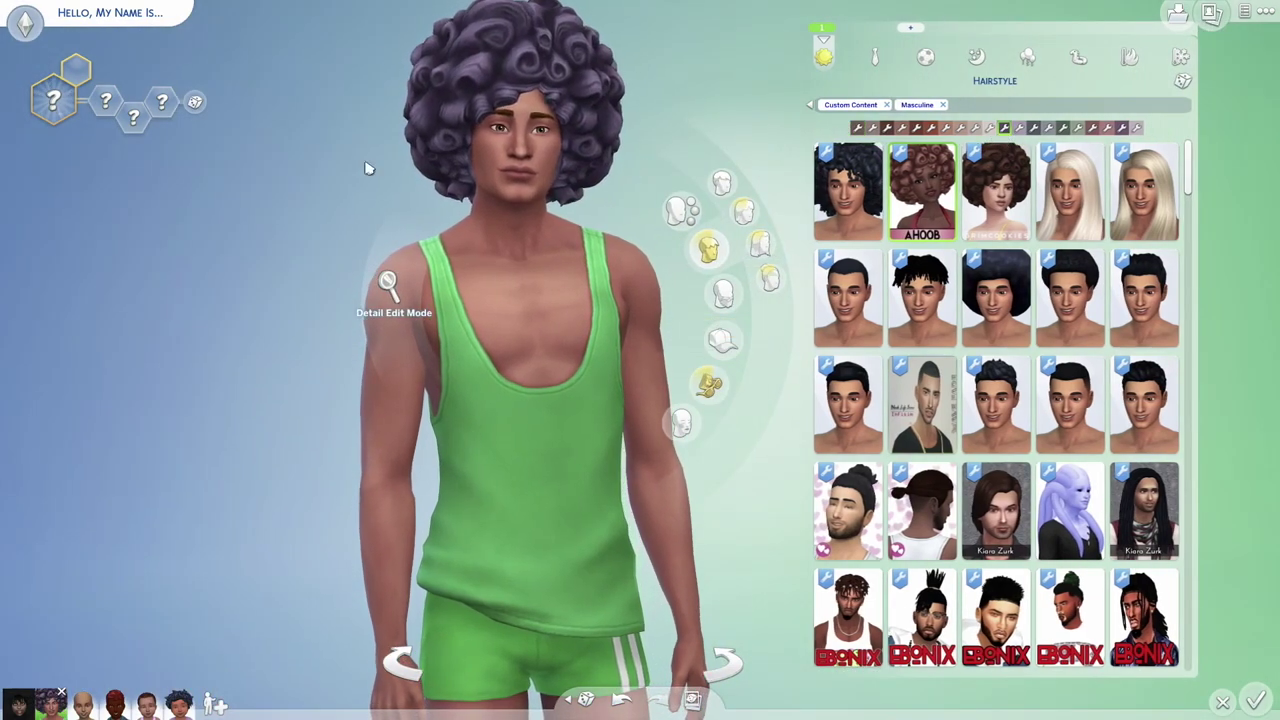
Step: View the purple afro from the side and give the male Sim's everyday outfits the loose curls, AHOOB afro and rounder curly afro
left_click_drag(20, 337, 90, 348)
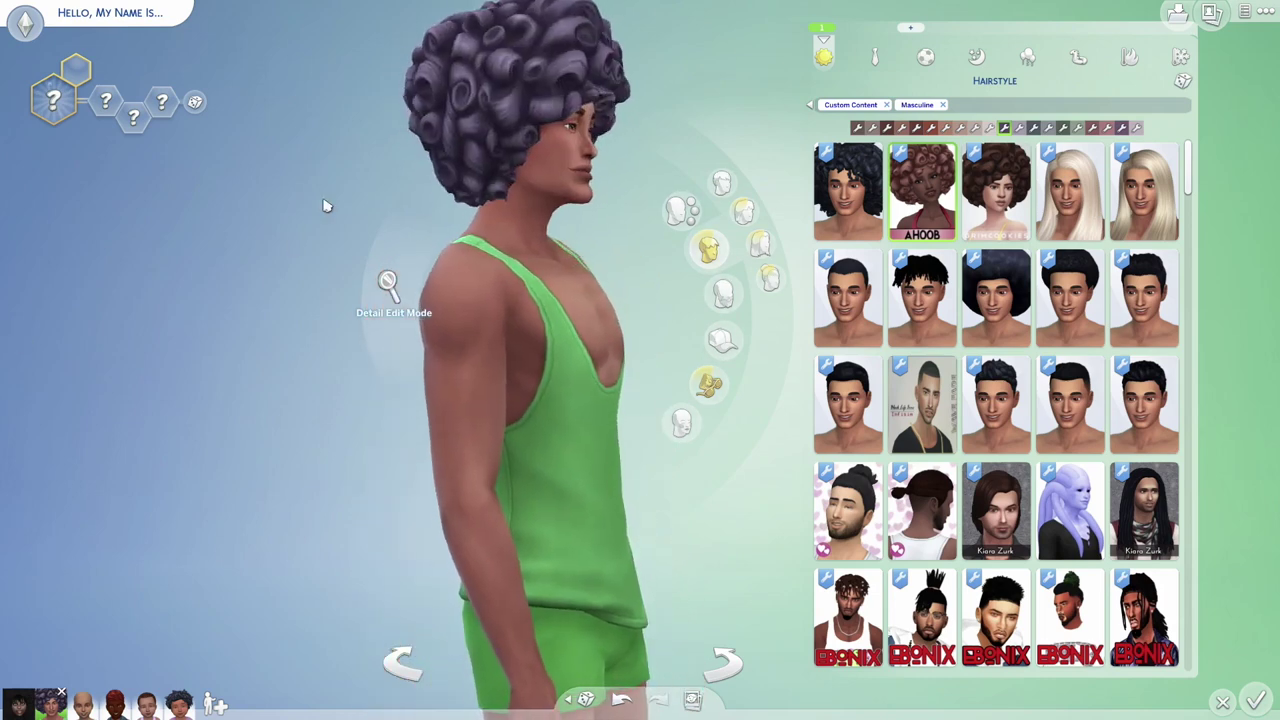
left_click_drag(158, 428, 120, 457)
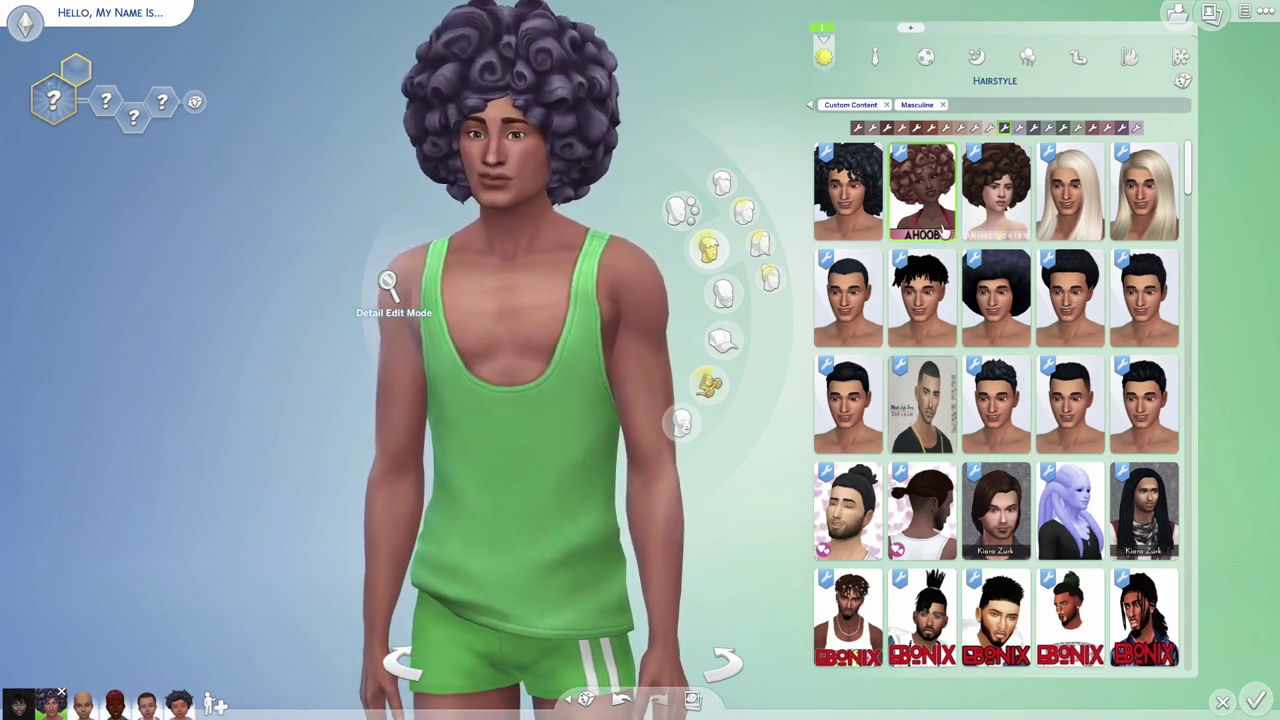
left_click(850, 196)
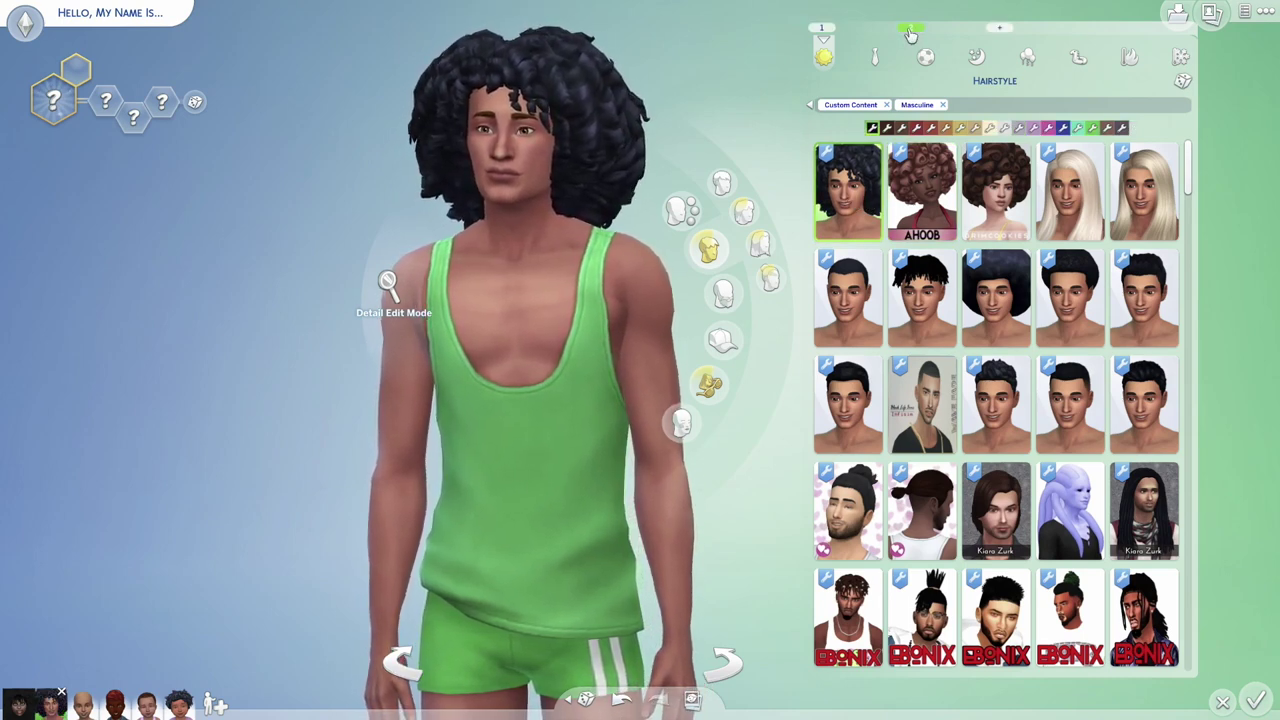
left_click(912, 168)
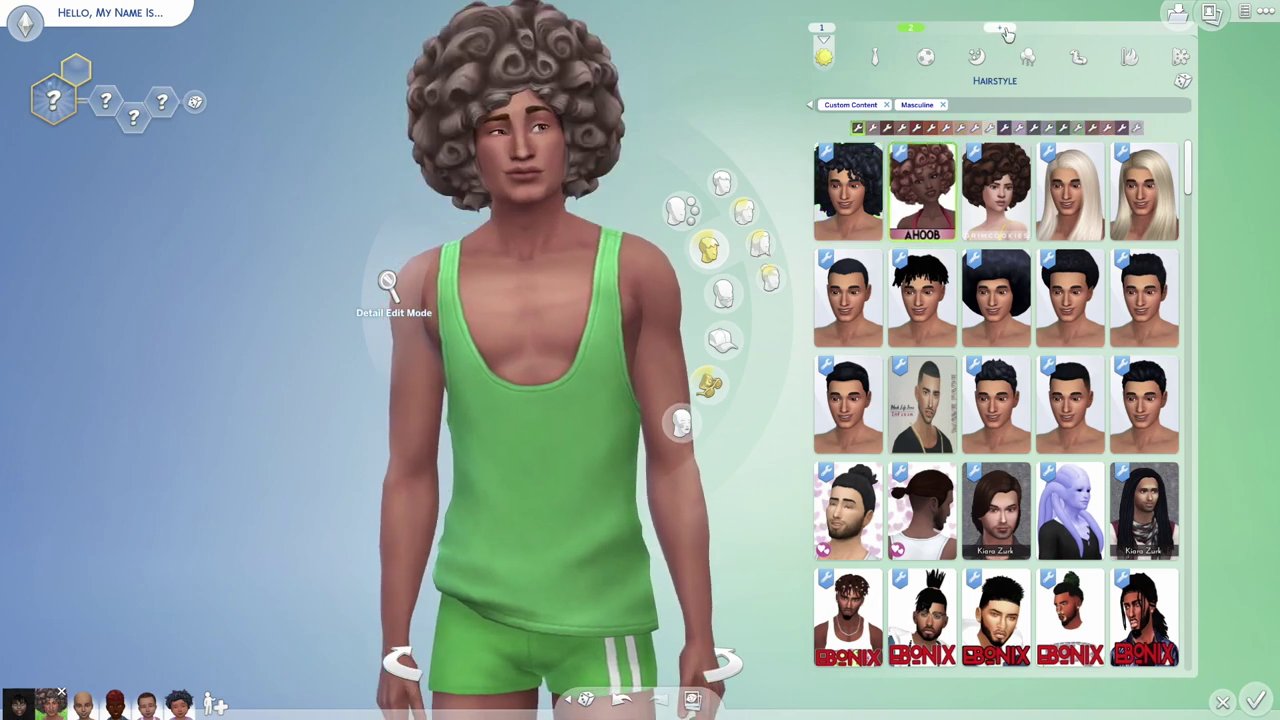
left_click(1003, 160)
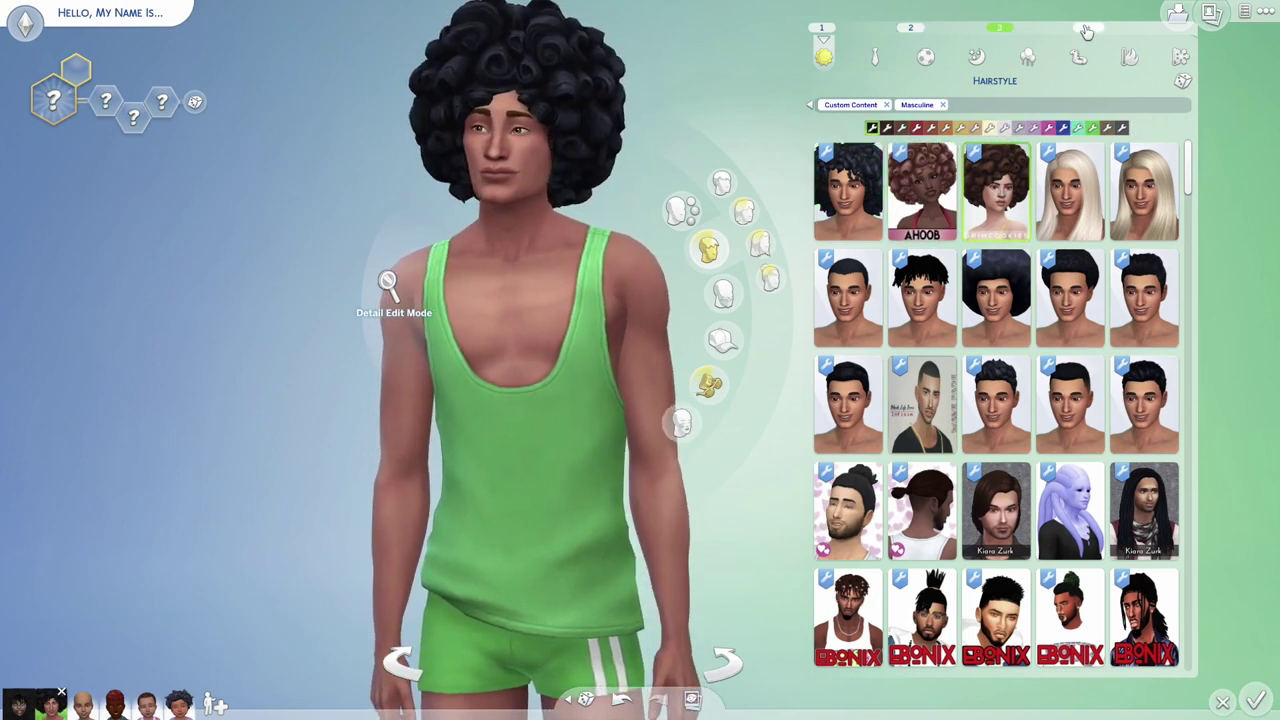
left_click(1072, 190)
Step: Switch the male Sim to formal wear and give him the long wavy hairstyle with bangs, shown in pastel pink
left_click(874, 57)
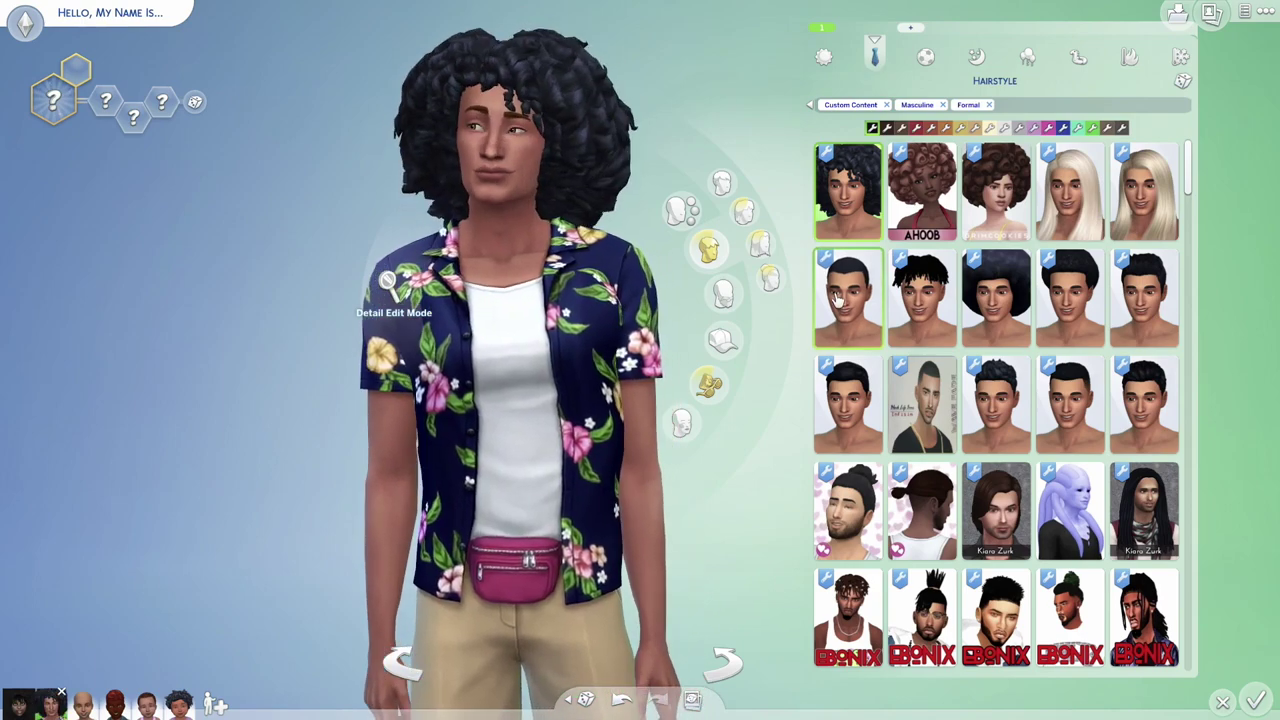
scroll(957, 517, "down", 3)
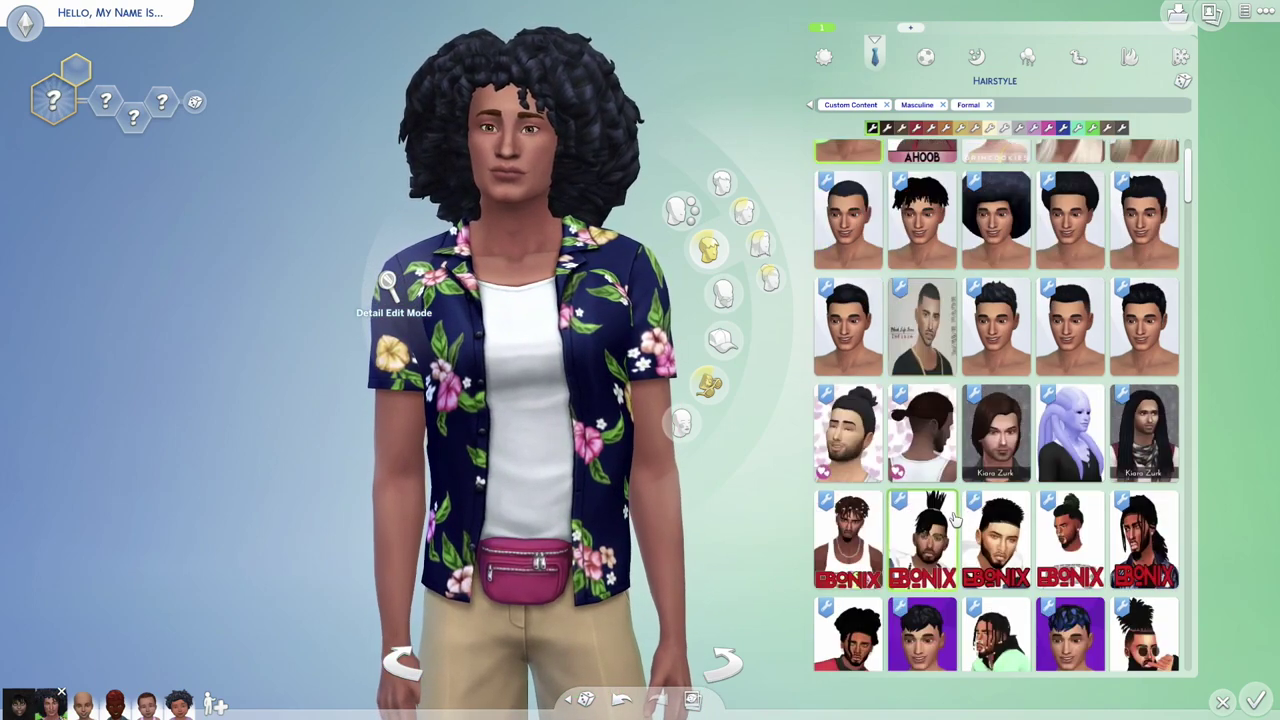
scroll(957, 517, "down", 2)
scroll(957, 517, "down", 2)
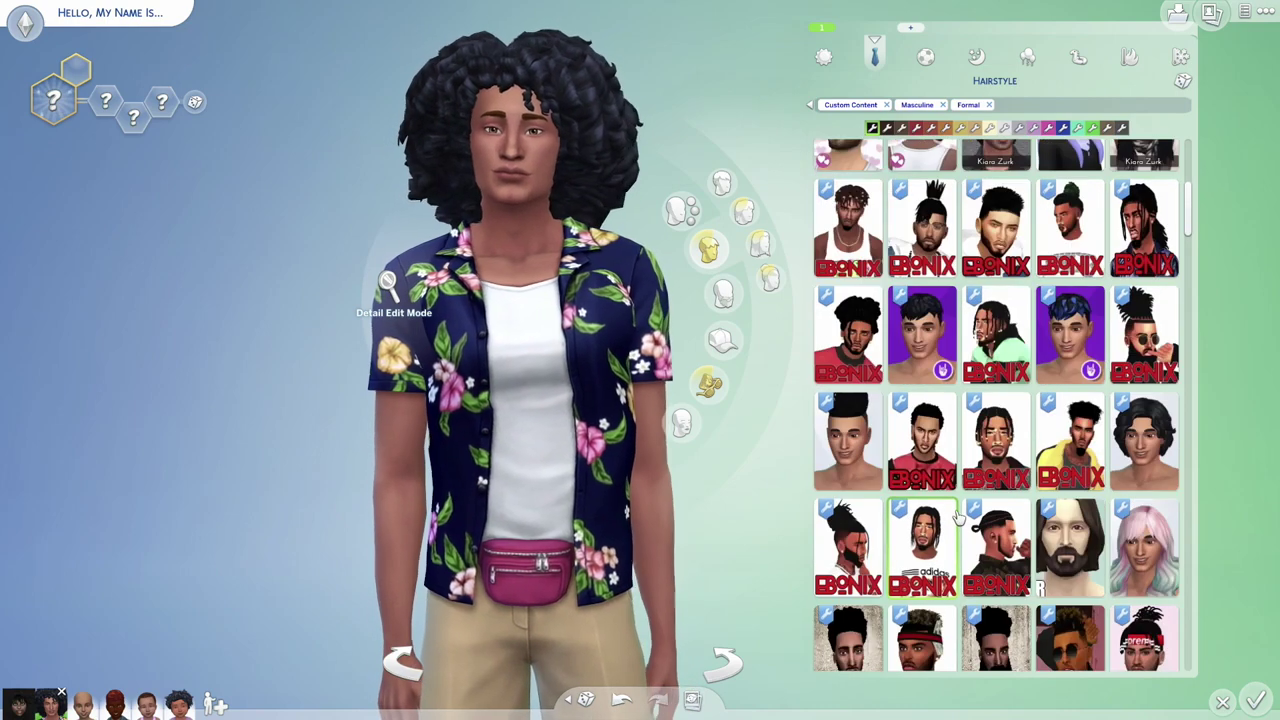
scroll(960, 512, "down", 1)
scroll(1070, 455, "down", 1)
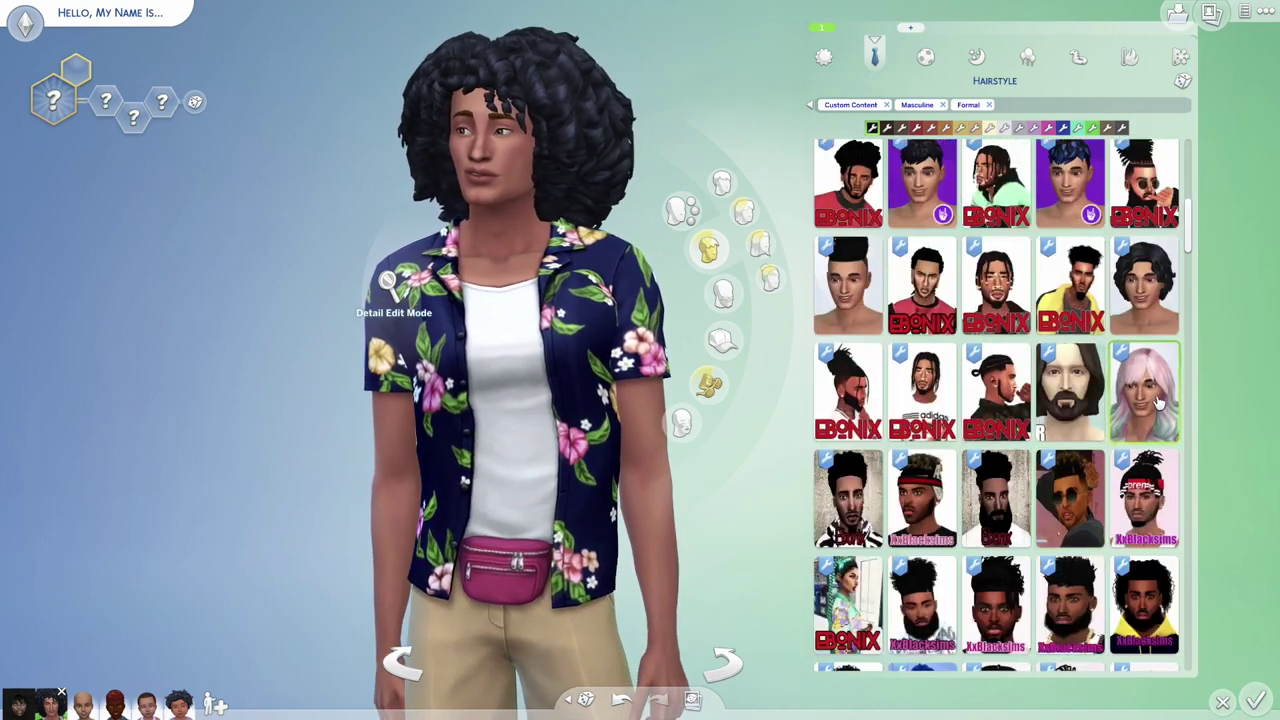
left_click(1160, 400)
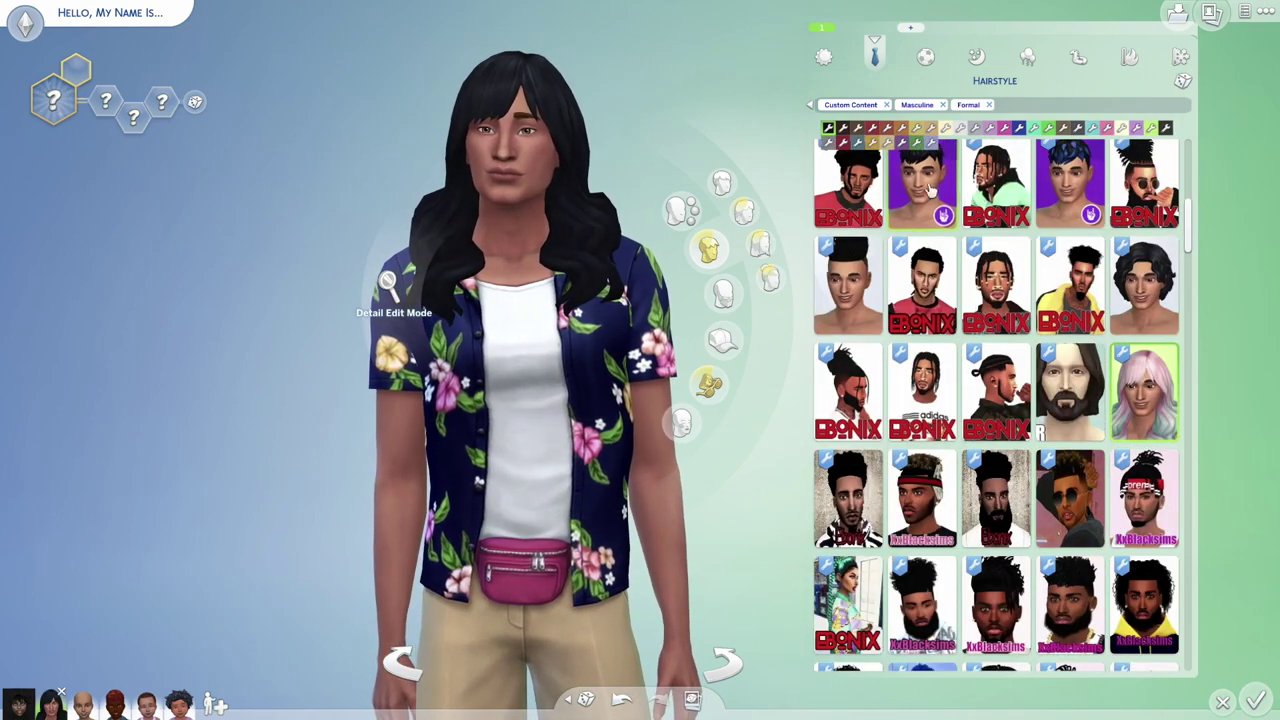
Step: Try red, dark and brown colours on the long wavy hair, and settle on the grey ombré
left_click(872, 128)
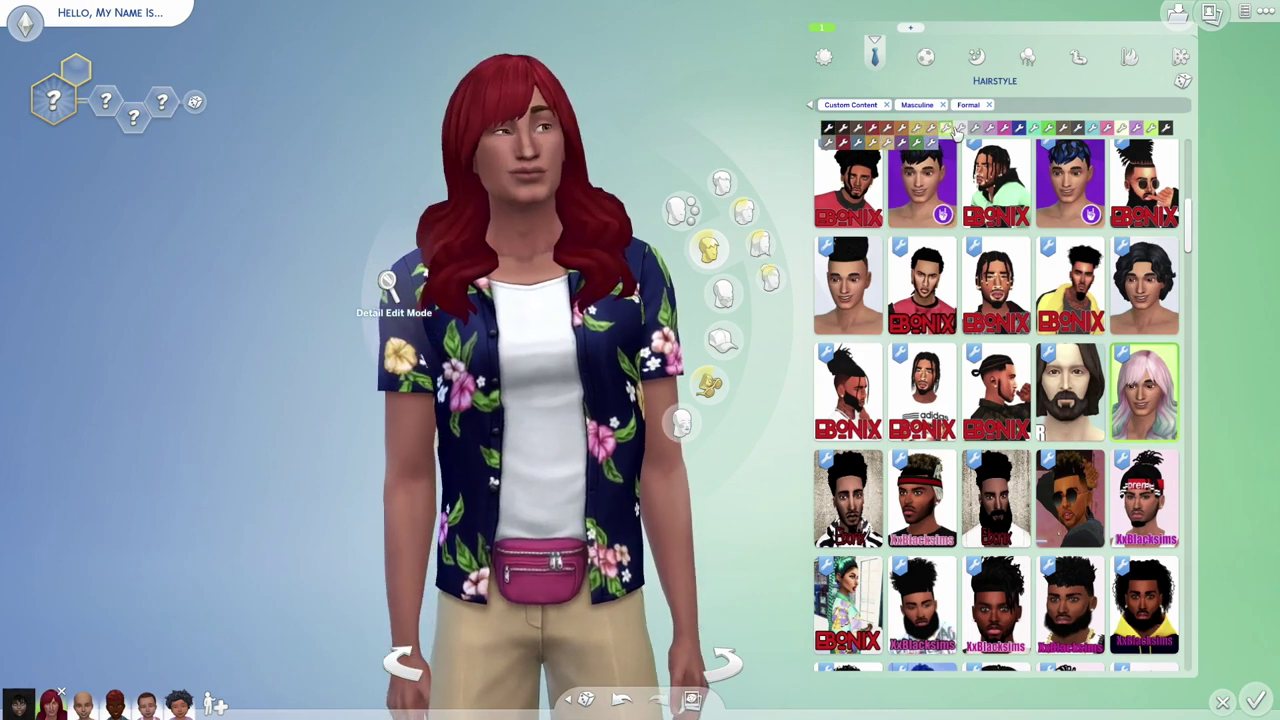
left_click(960, 130)
left_click(1005, 130)
left_click(1110, 130)
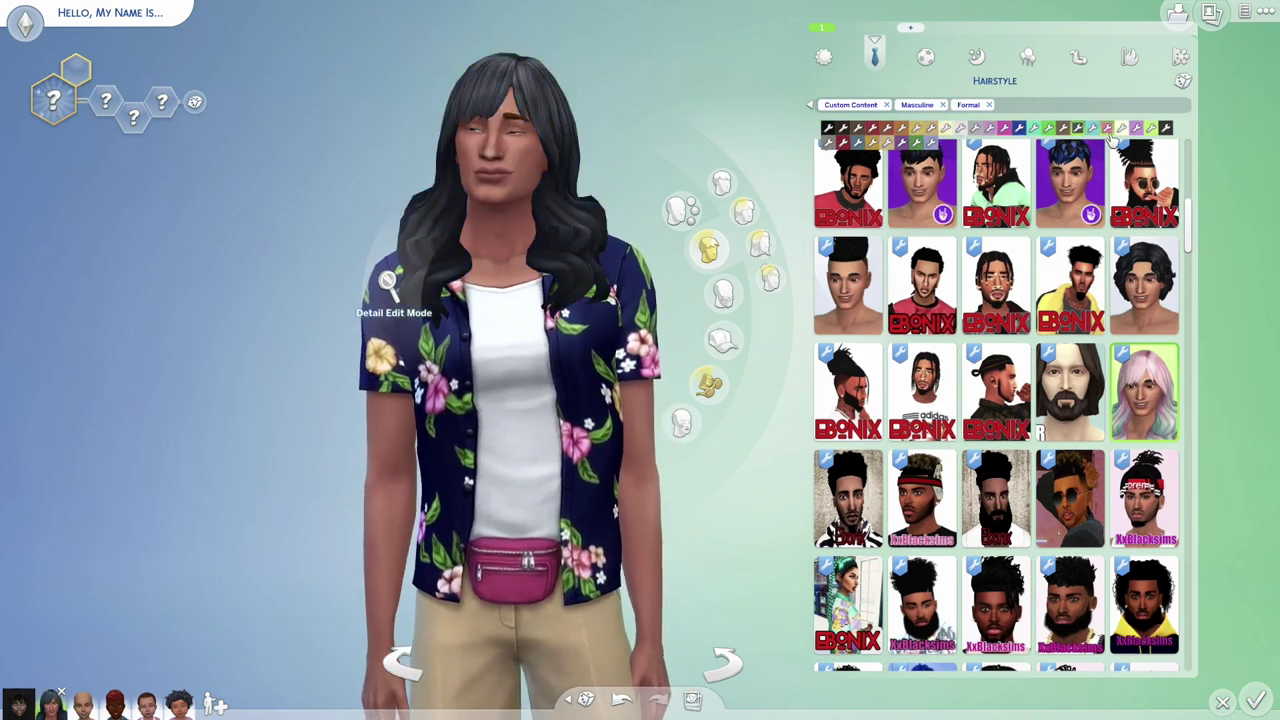
left_click(1078, 128)
left_click(857, 129)
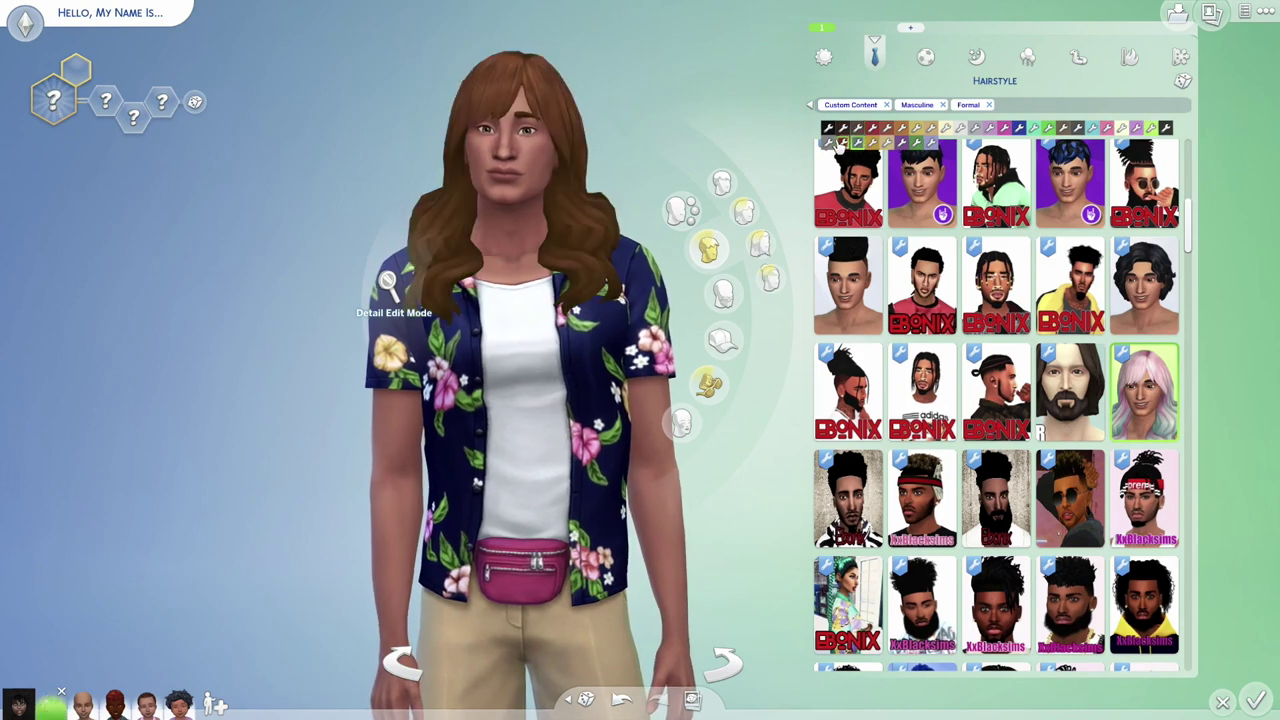
left_click(840, 143)
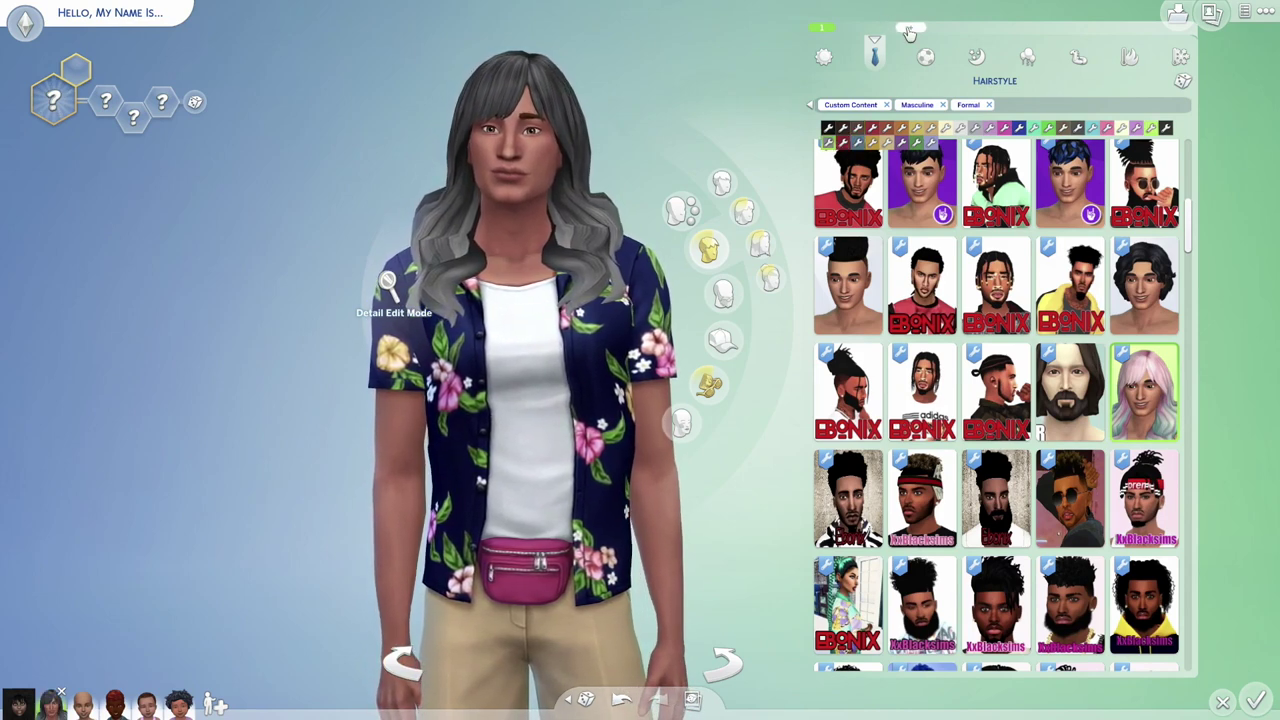
Step: Add a second formal outfit and remove the Formal filter from the masculine custom-content hairstyles
left_click(909, 30)
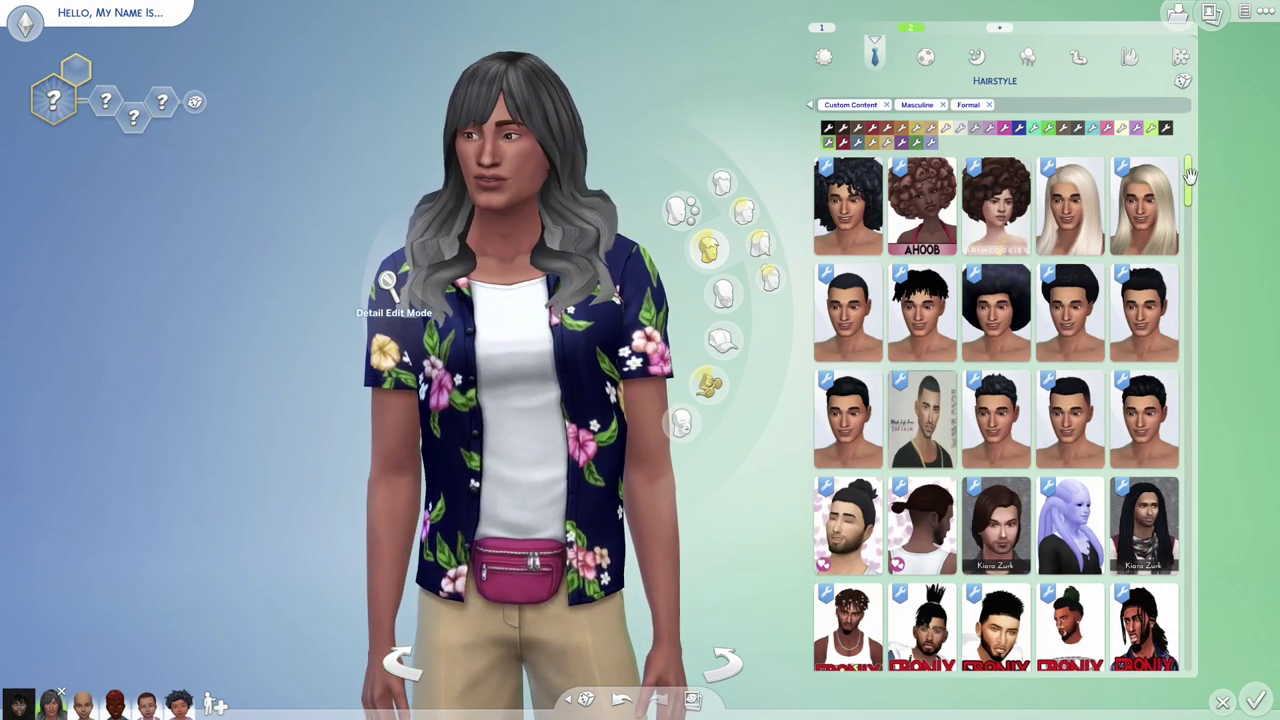
left_click(989, 105)
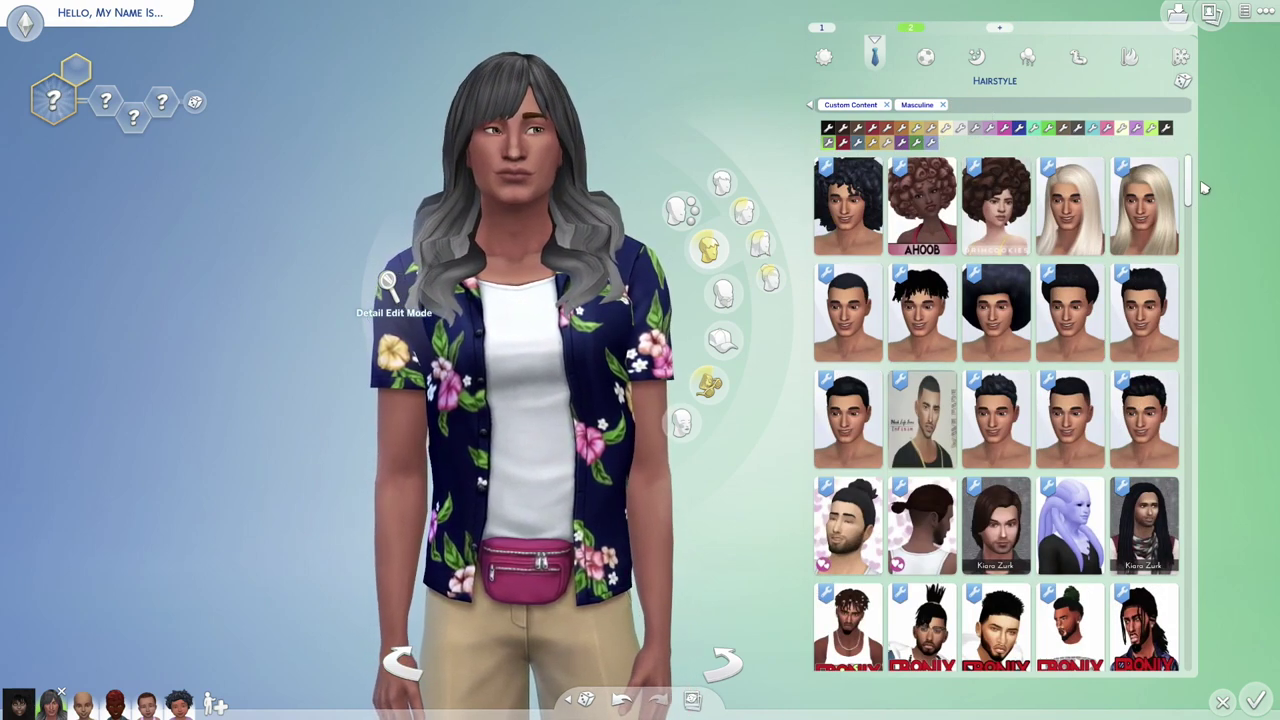
left_click_drag(1188, 175, 1205, 258)
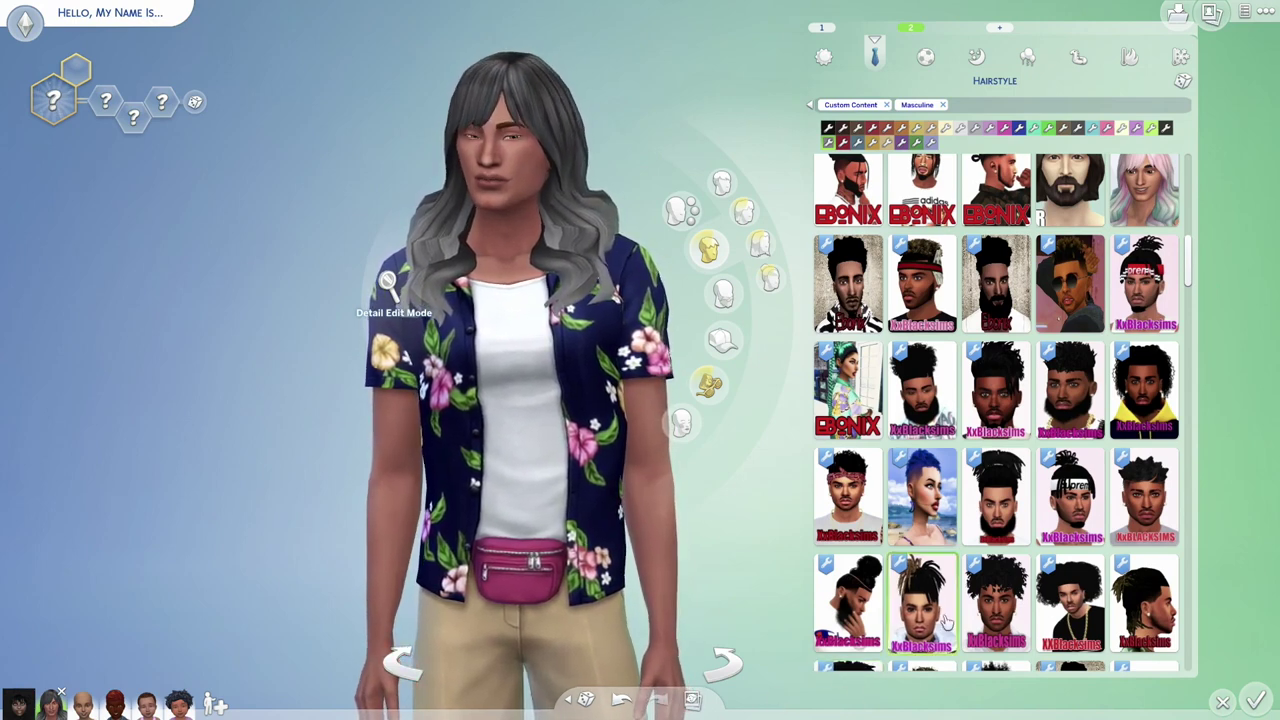
scroll(985, 595, "down", 2)
Step: Try on several XxBlacksims hairstyles on the male Sim, including the hanging braids and the short cropped cut
left_click(848, 475)
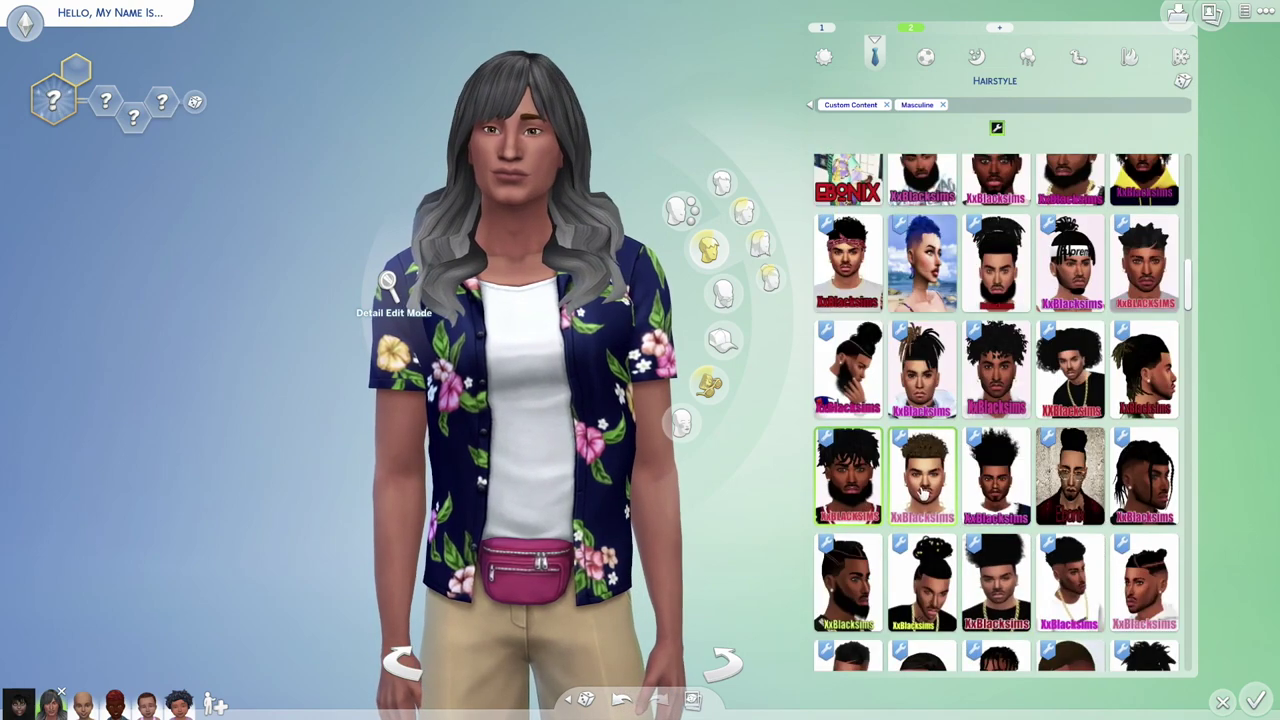
left_click(1145, 475)
scroll(1145, 475, "down", 2)
left_click(1145, 425)
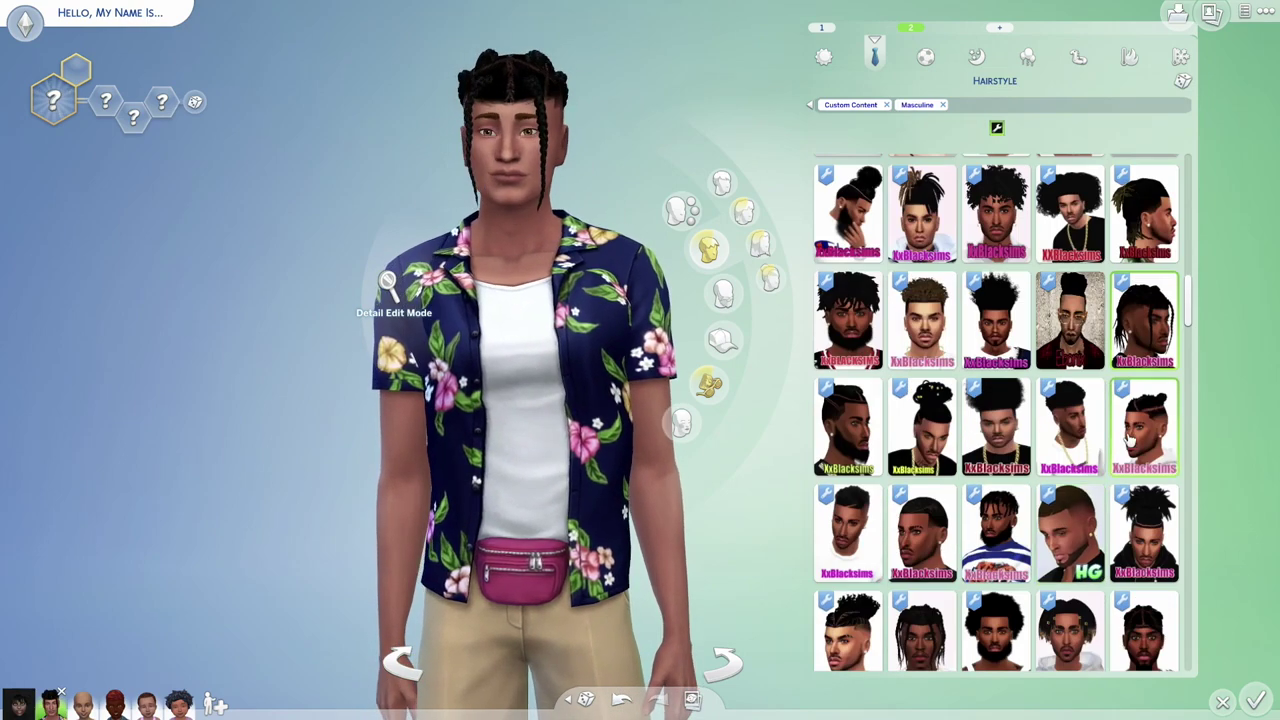
left_click(1070, 425)
left_click(990, 437)
left_click(848, 425)
left_click(922, 530)
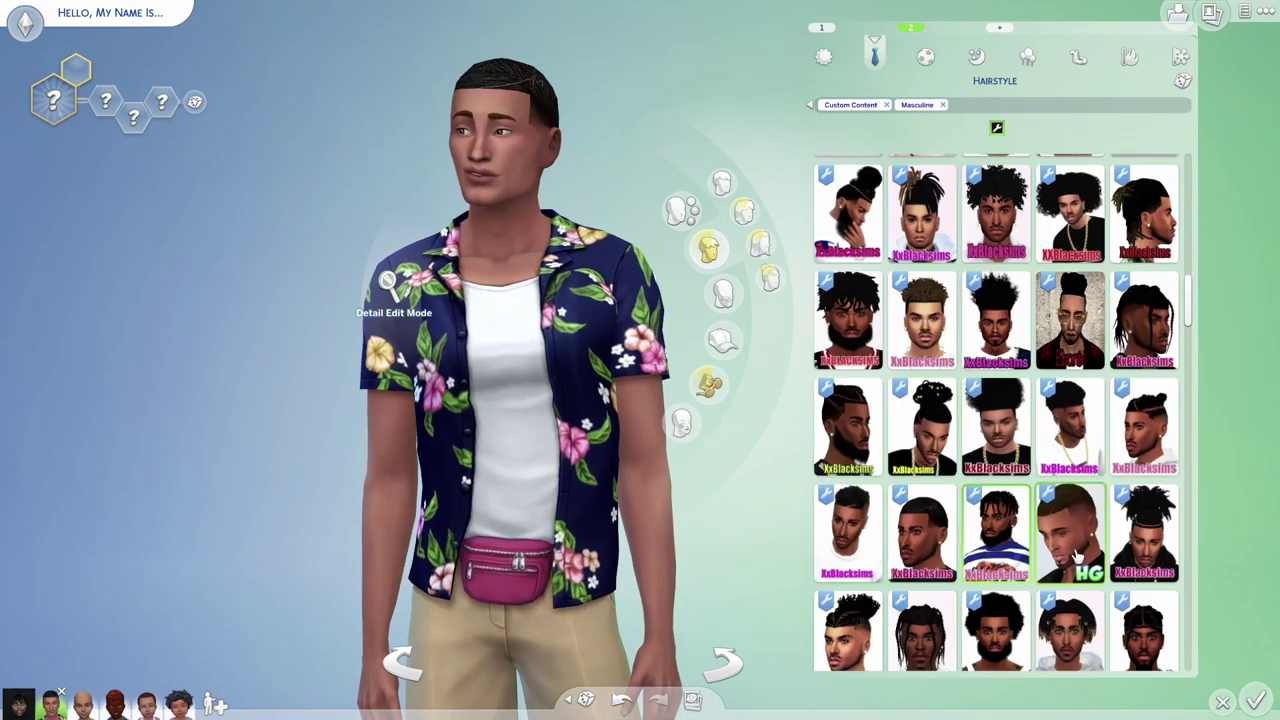
Step: Try on more custom hairstyles, including the braids with a headband, the tall dreadlock updo and the short wavy black hair
left_click(1140, 540)
scroll(1125, 565, "down", 1)
left_click(1145, 480)
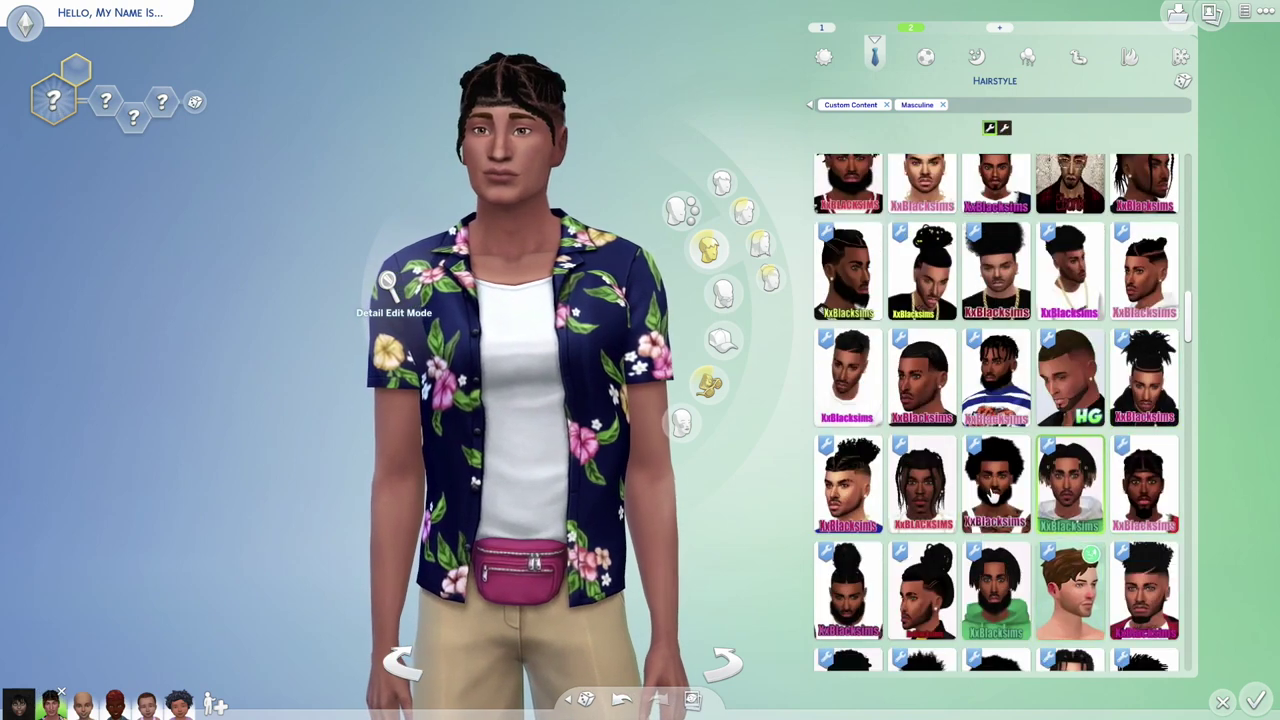
left_click(995, 480)
left_click(922, 485)
left_click(848, 590)
left_click(922, 590)
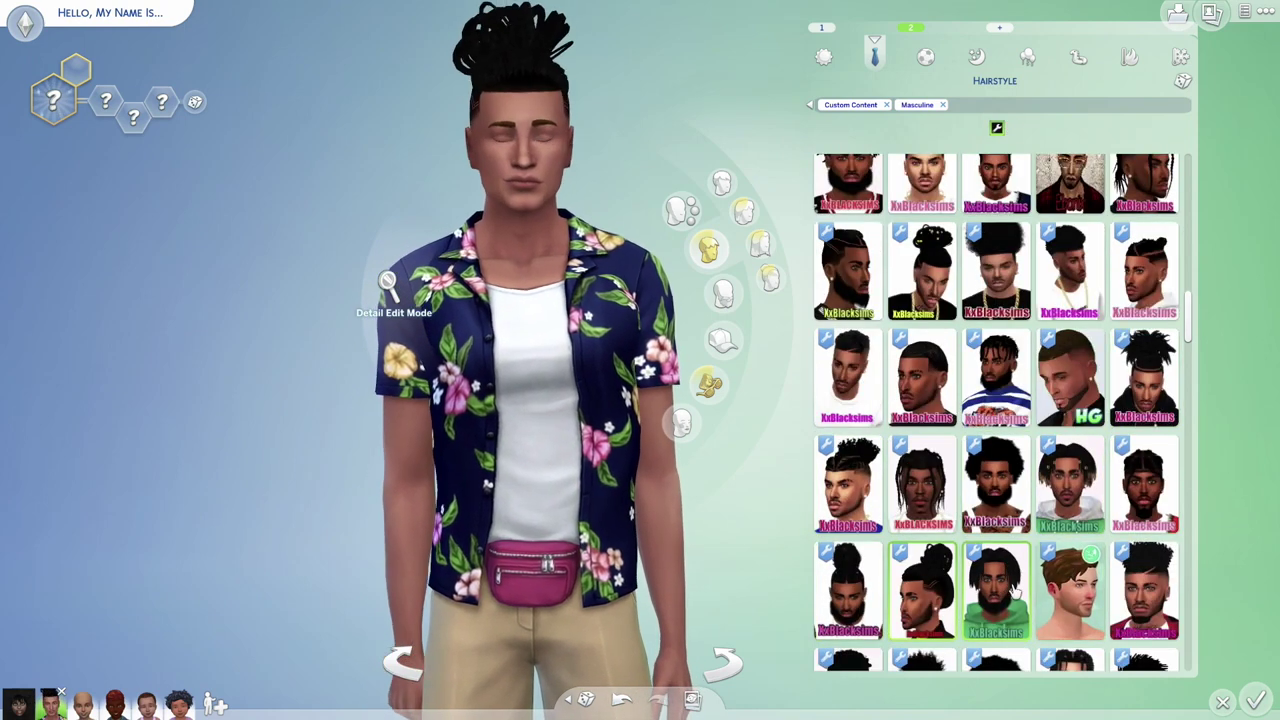
left_click(996, 590)
left_click(1065, 598)
scroll(1105, 600, "down", 2)
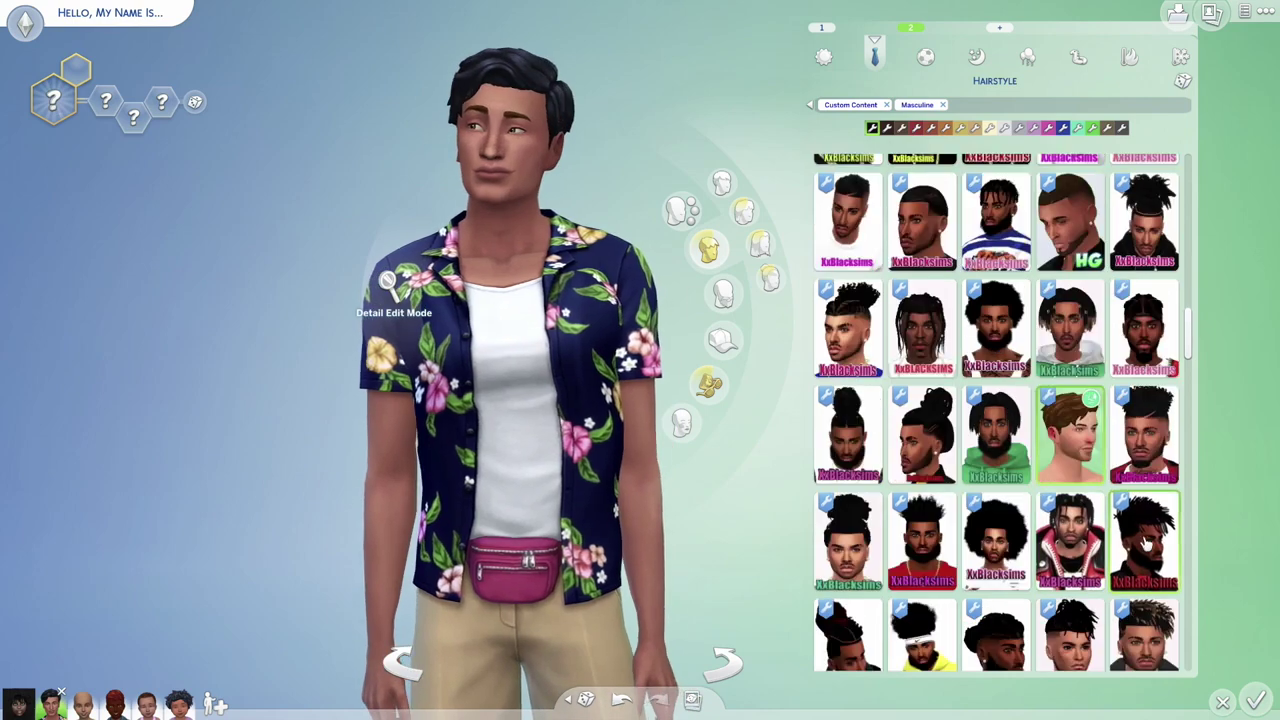
Step: Give the second formal outfit the huge round black XxBlacksims afro after trying its neighbouring hairstyles
left_click(1070, 540)
left_click(996, 540)
left_click(922, 540)
left_click(848, 540)
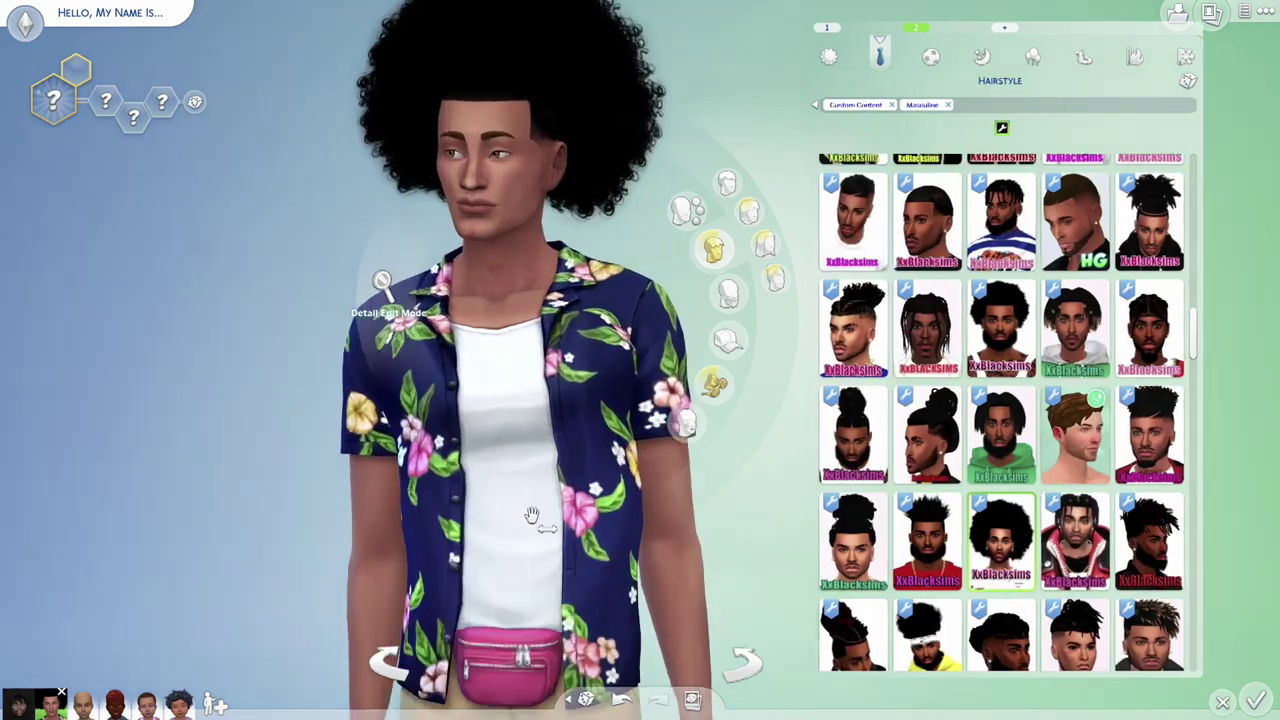
Step: Examine the huge black afro up close from the front and the side
scroll(529, 520, "up", 3)
left_click_drag(529, 520, 93, 453)
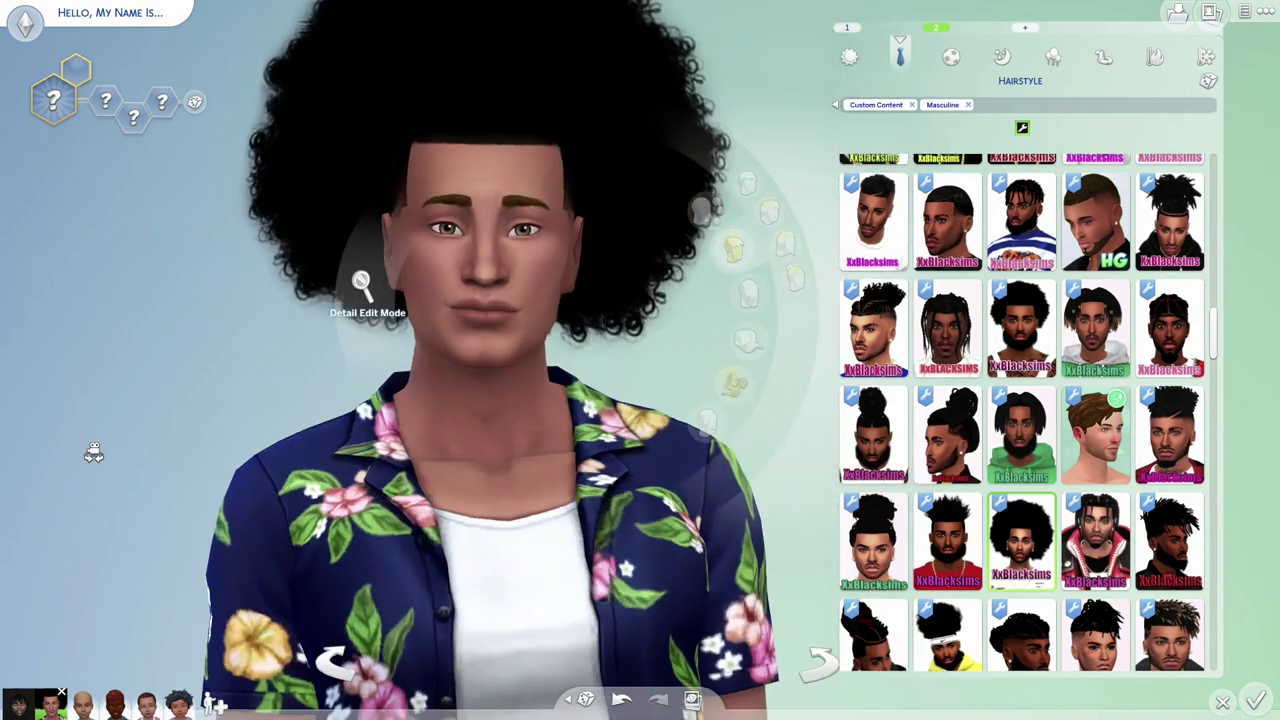
scroll(85, 455, "down", 3)
left_click_drag(3, 443, 15, 442)
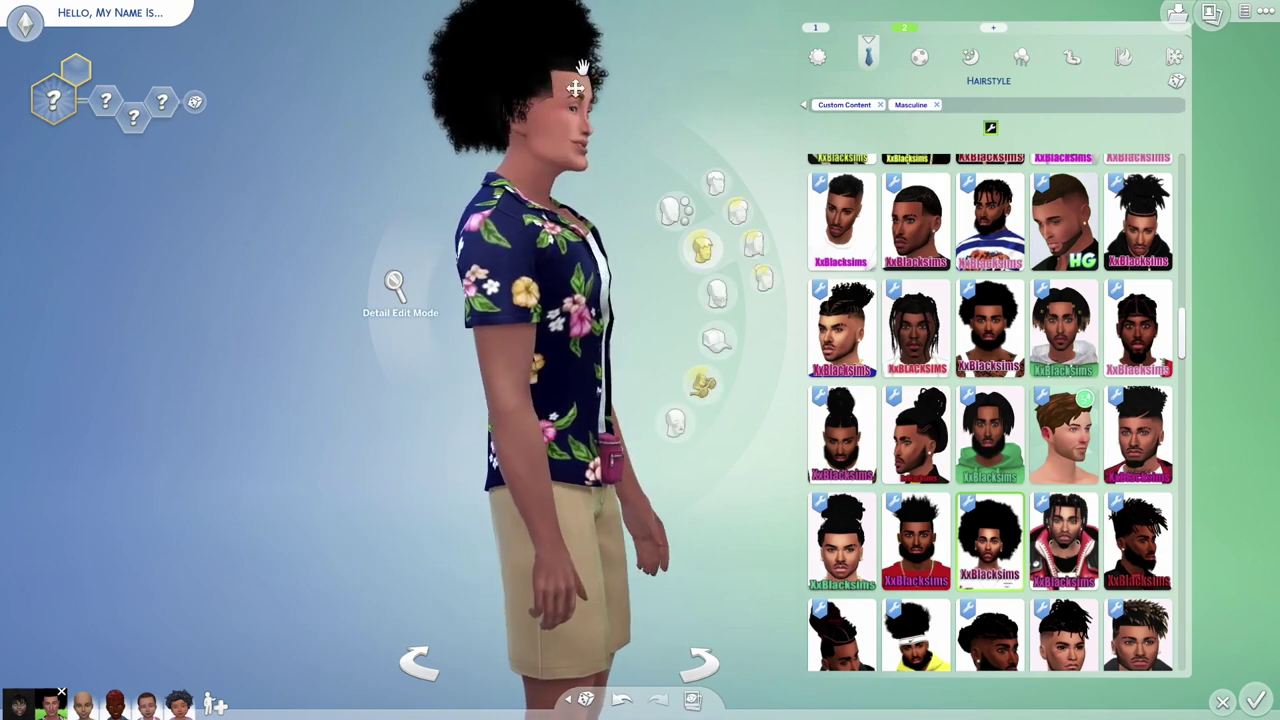
scroll(566, 160, "up", 1)
scroll(566, 160, "up", 2)
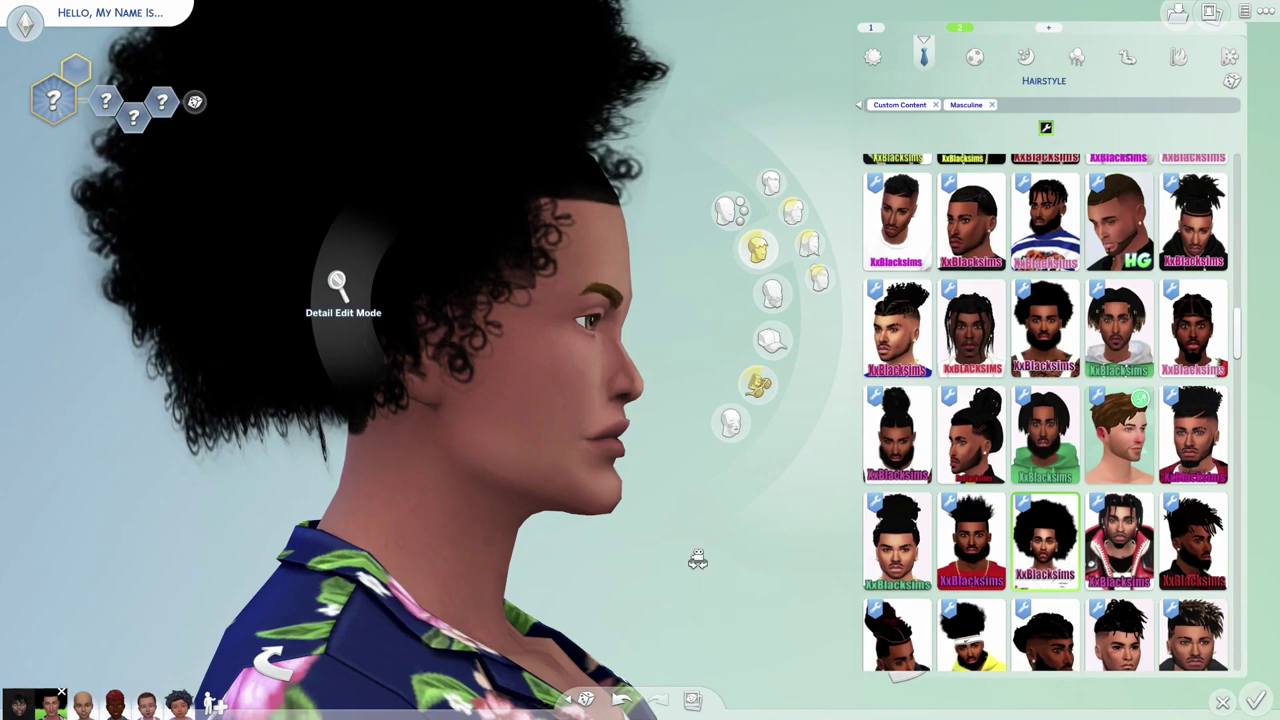
left_click_drag(697, 560, 640, 423)
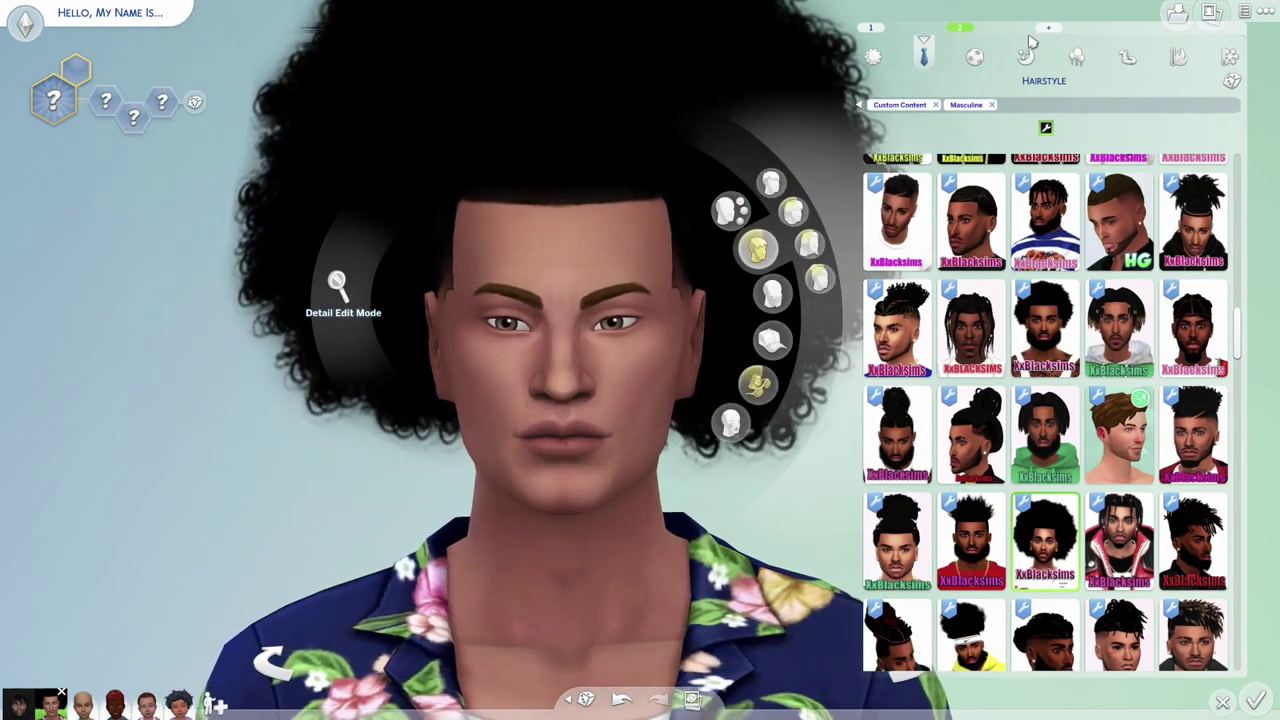
Step: Add a third formal outfit, try several XxBlacksims hairstyles and settle on the thick braided cornrows with faded sides
scroll(1150, 220, "down", 3)
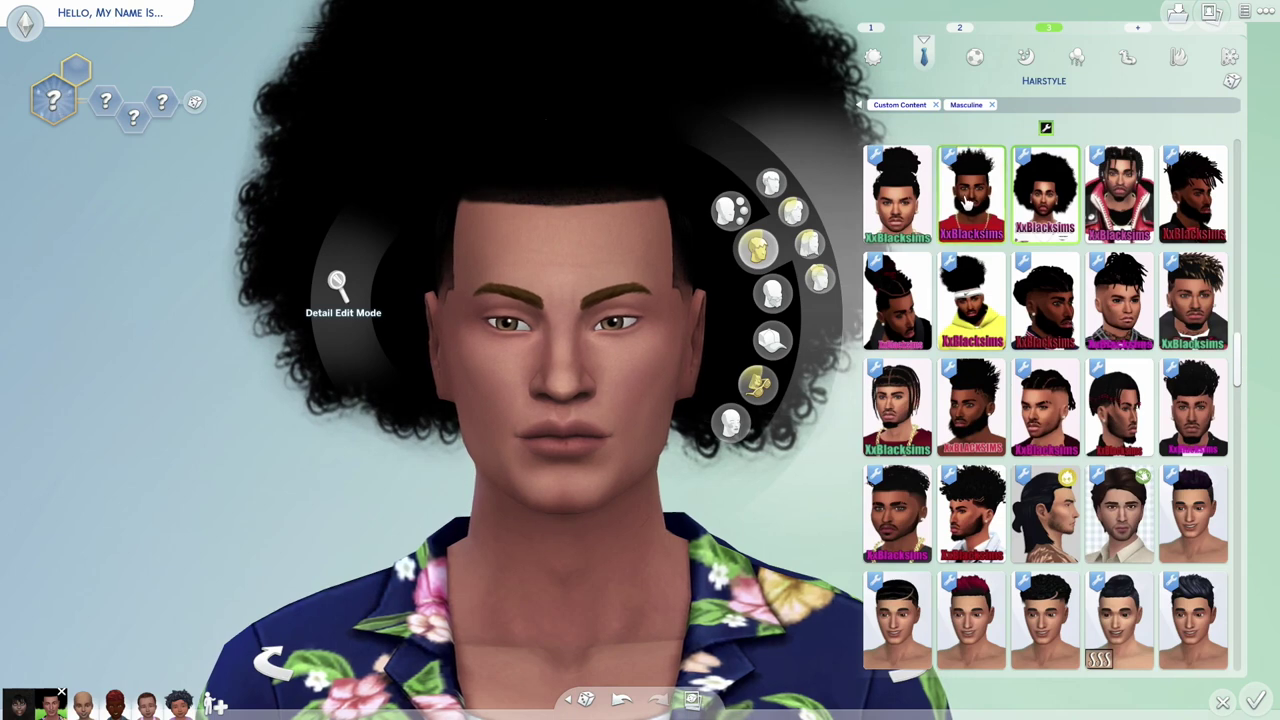
left_click(898, 300)
left_click(970, 292)
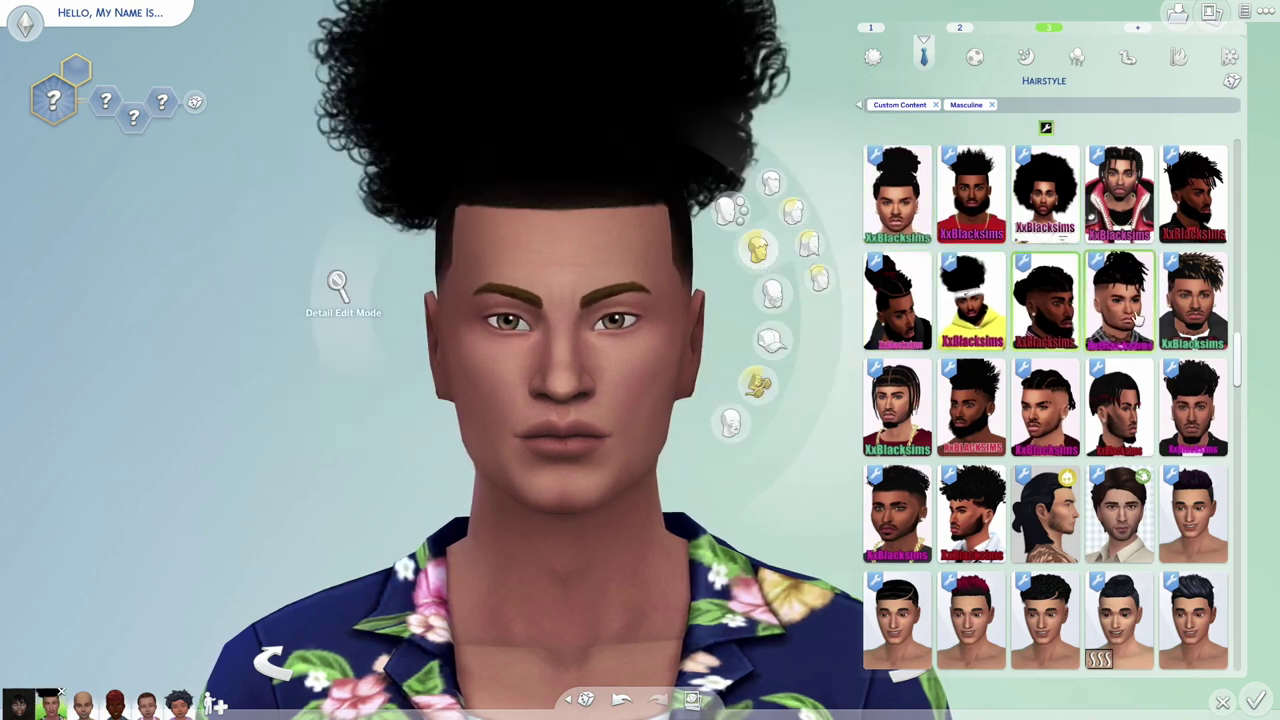
left_click(1045, 300)
left_click(1125, 310)
left_click(1045, 300)
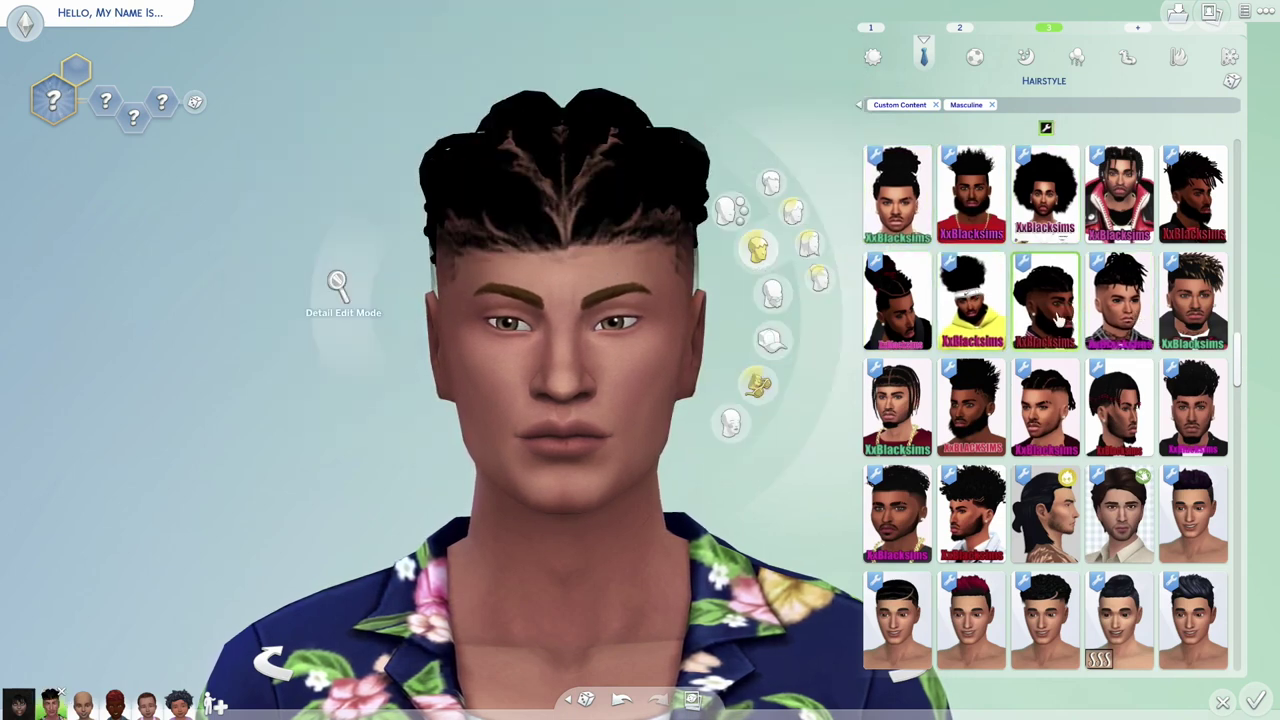
left_click_drag(660, 505, 606, 514)
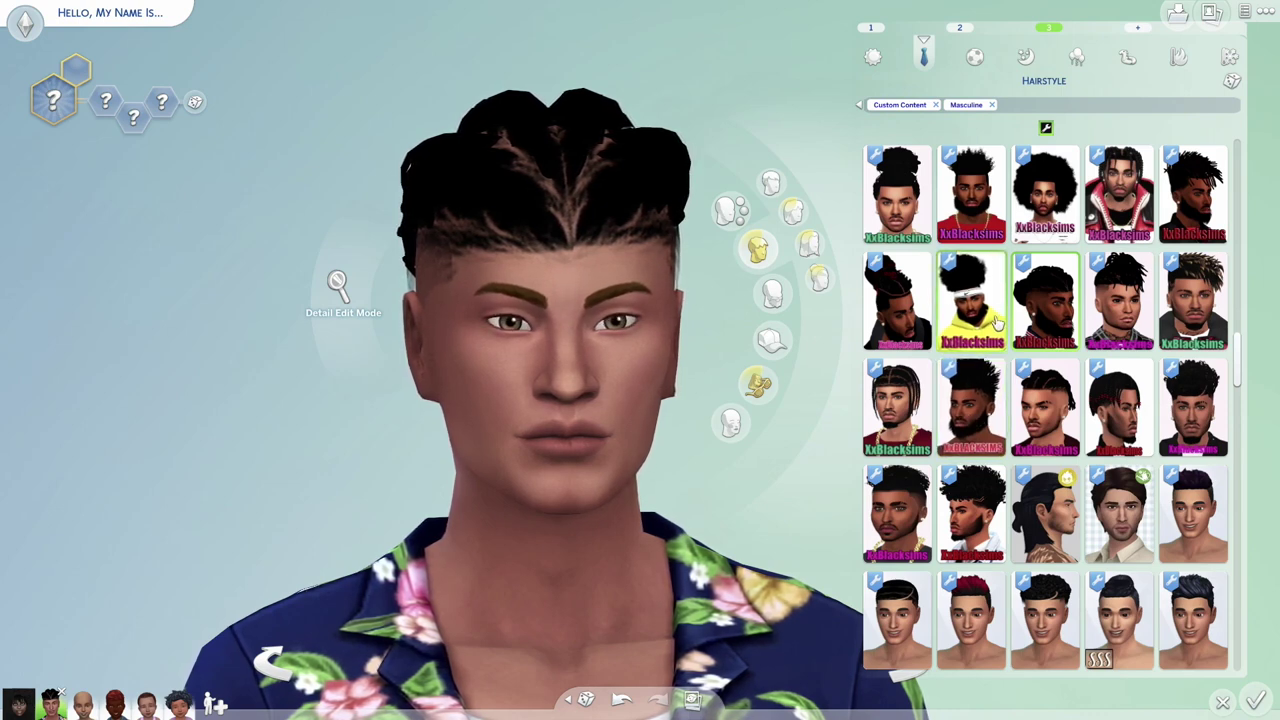
Step: Give a fourth formal outfit the long thin XxBlacksims braids and open the male Sim's eyebrow options
left_click(1134, 32)
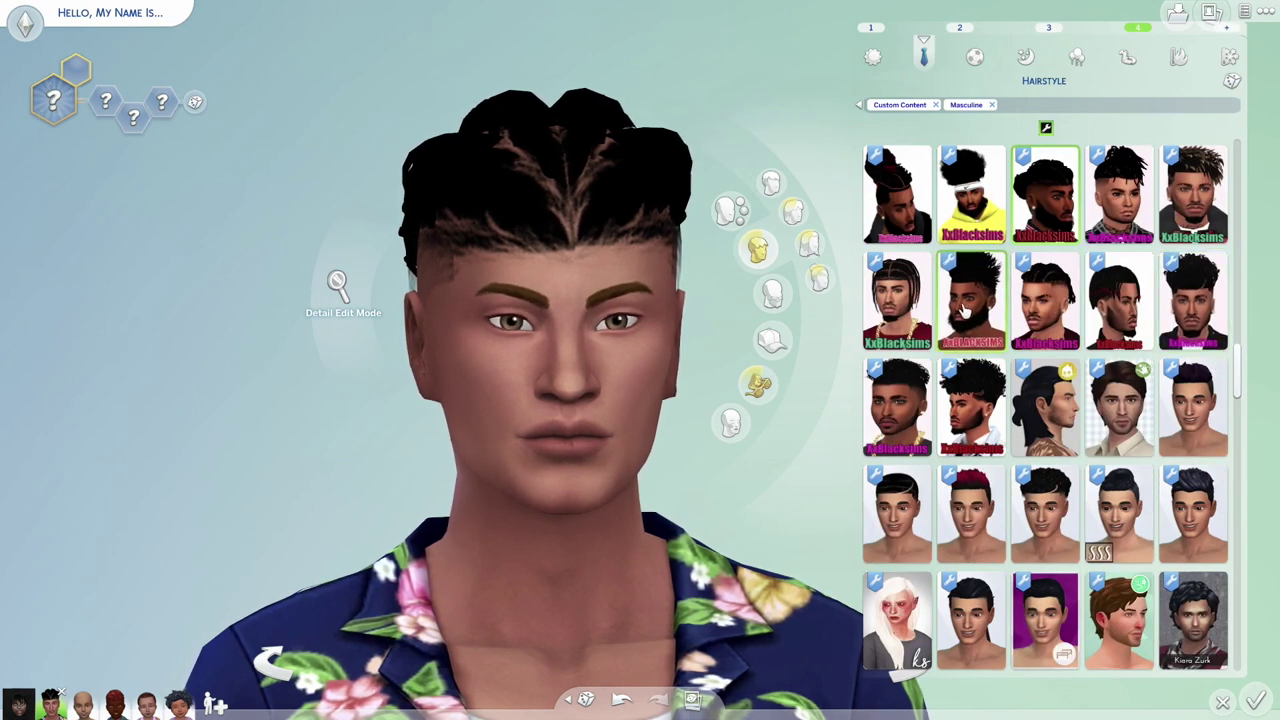
left_click(905, 305)
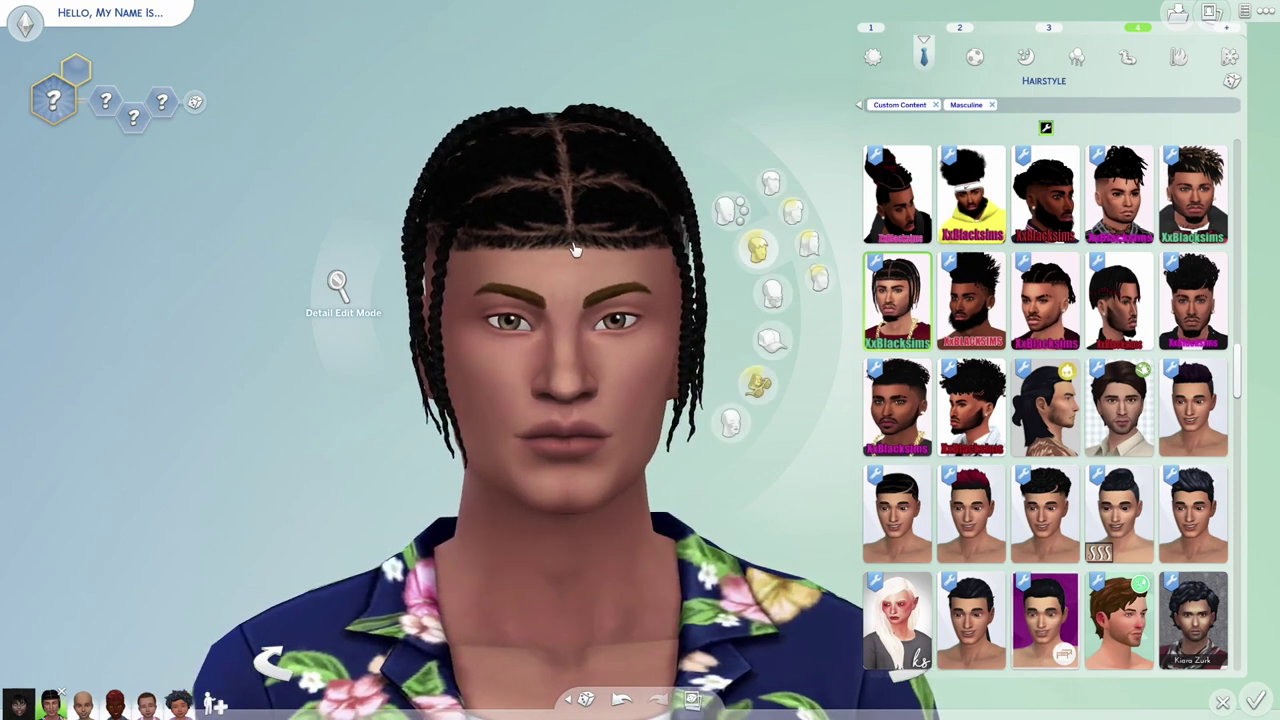
left_click(510, 290)
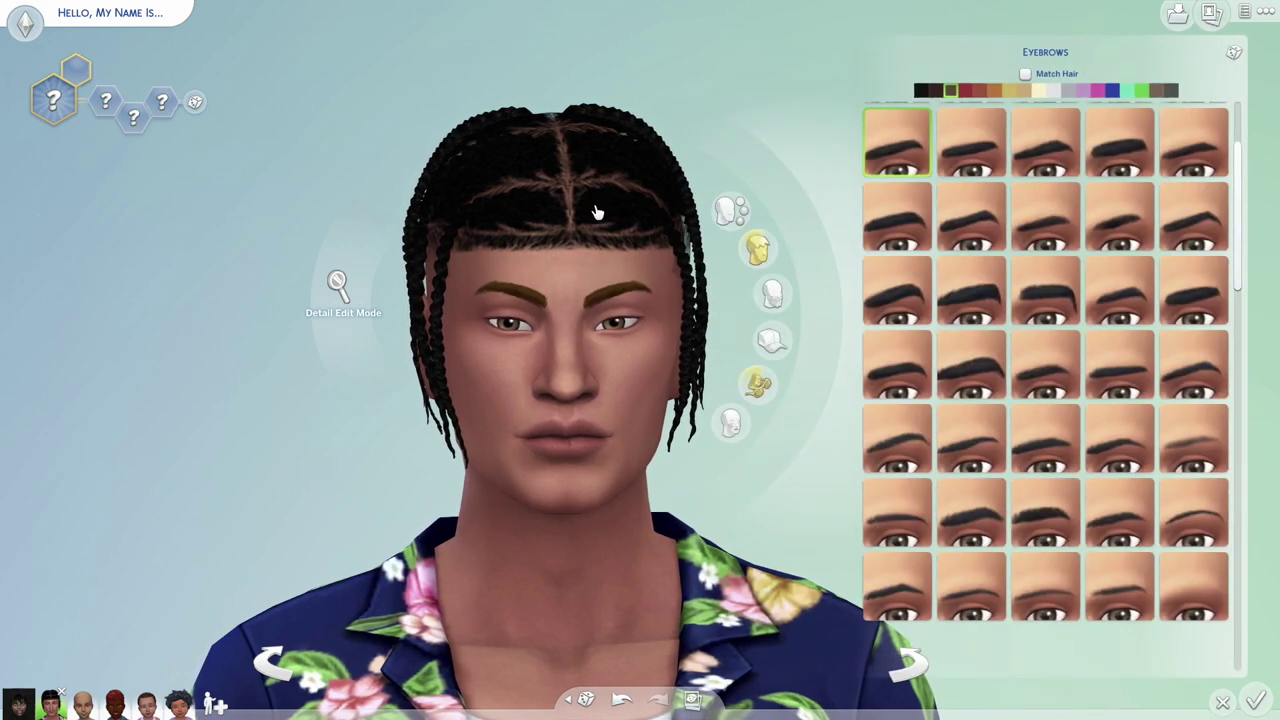
Step: Return to the male Sim's hairstyles and try the XxBlacksims fades and the short styles below them on the formal outfit
left_click(759, 255)
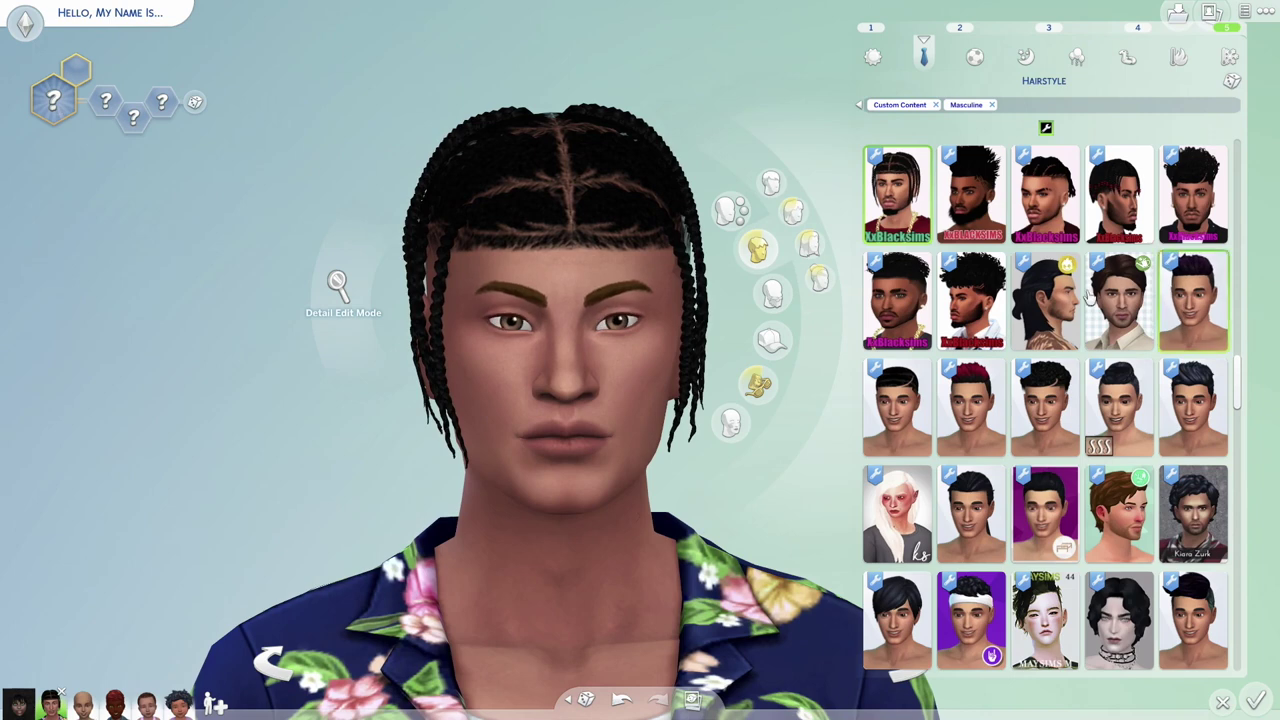
left_click(928, 318)
left_click(968, 312)
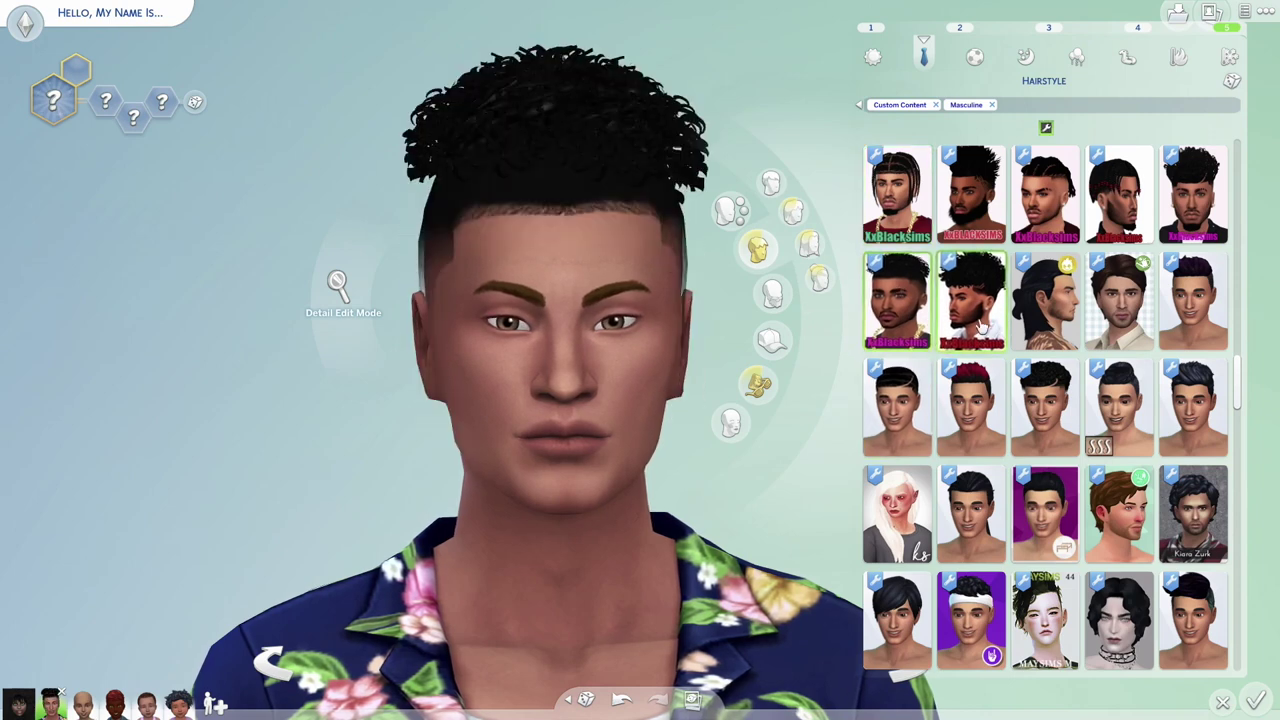
left_click(1145, 316)
left_click(1193, 300)
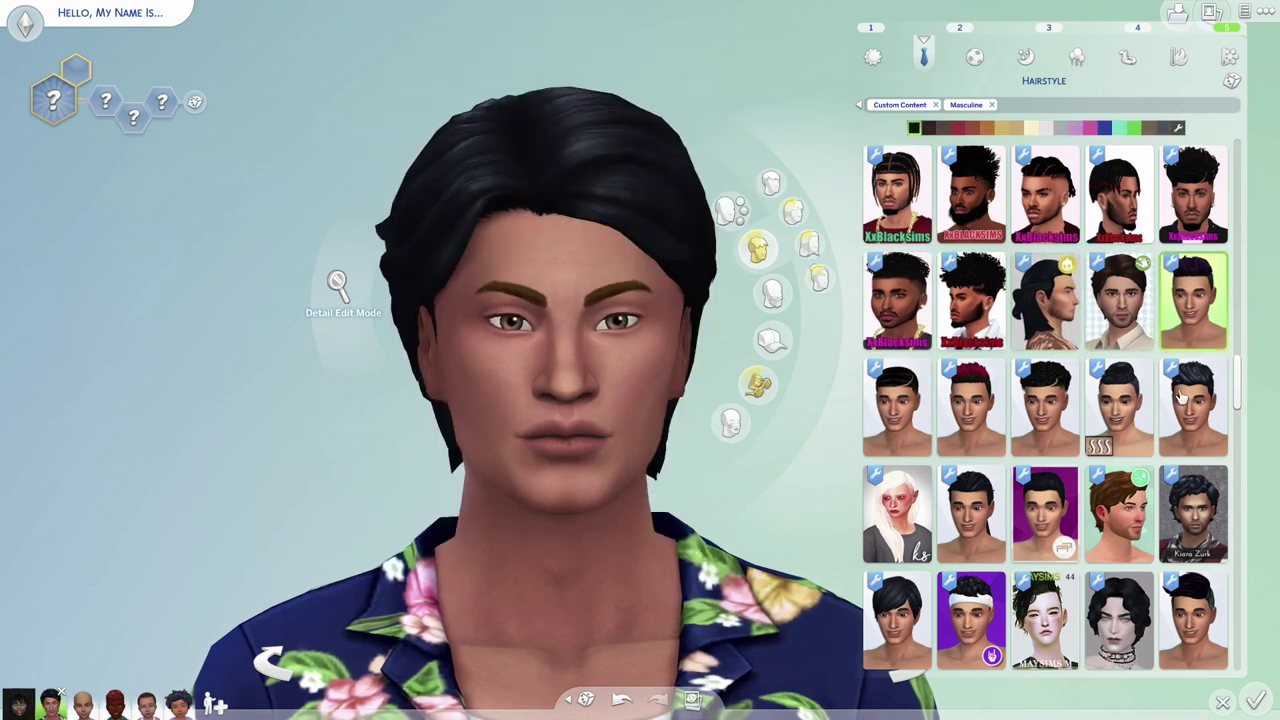
left_click(1193, 408)
left_click(1045, 408)
left_click(970, 408)
left_click(897, 405)
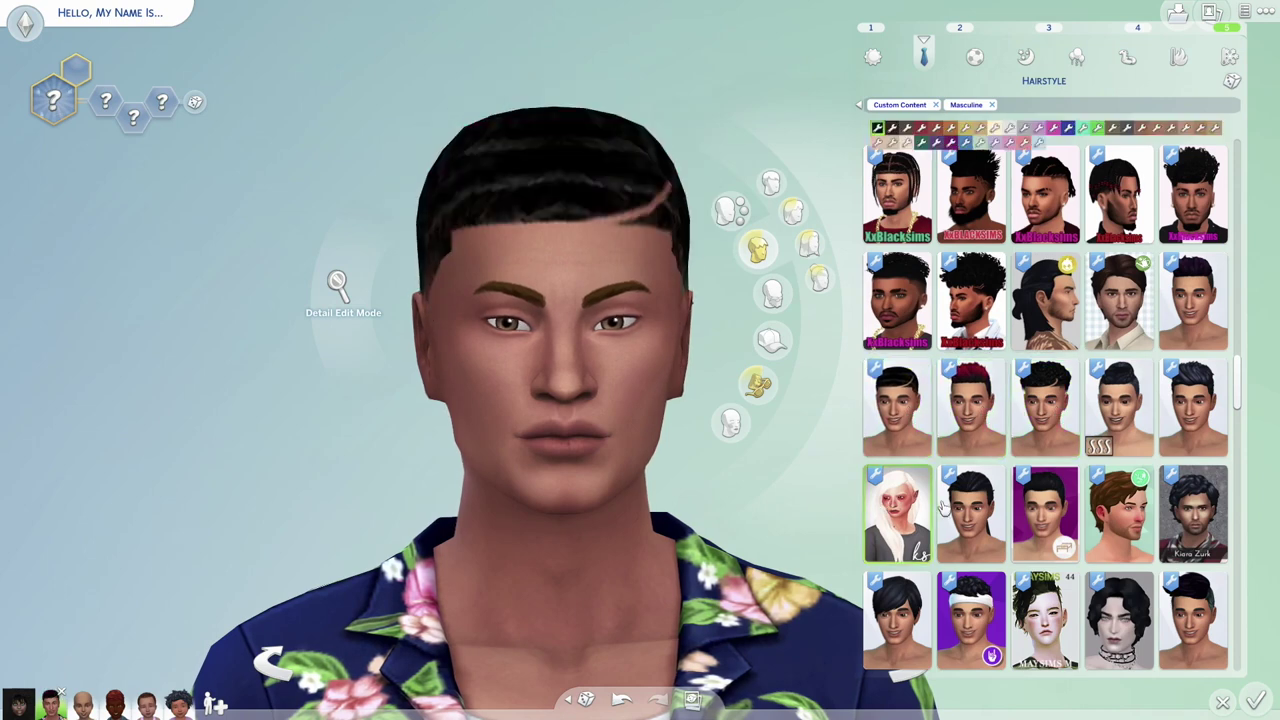
Step: Try more masculine custom hairstyles on the formal outfit, including the swept wavy cut and the asymmetrical curly style
left_click(970, 512)
left_click(1040, 518)
left_click(1193, 512)
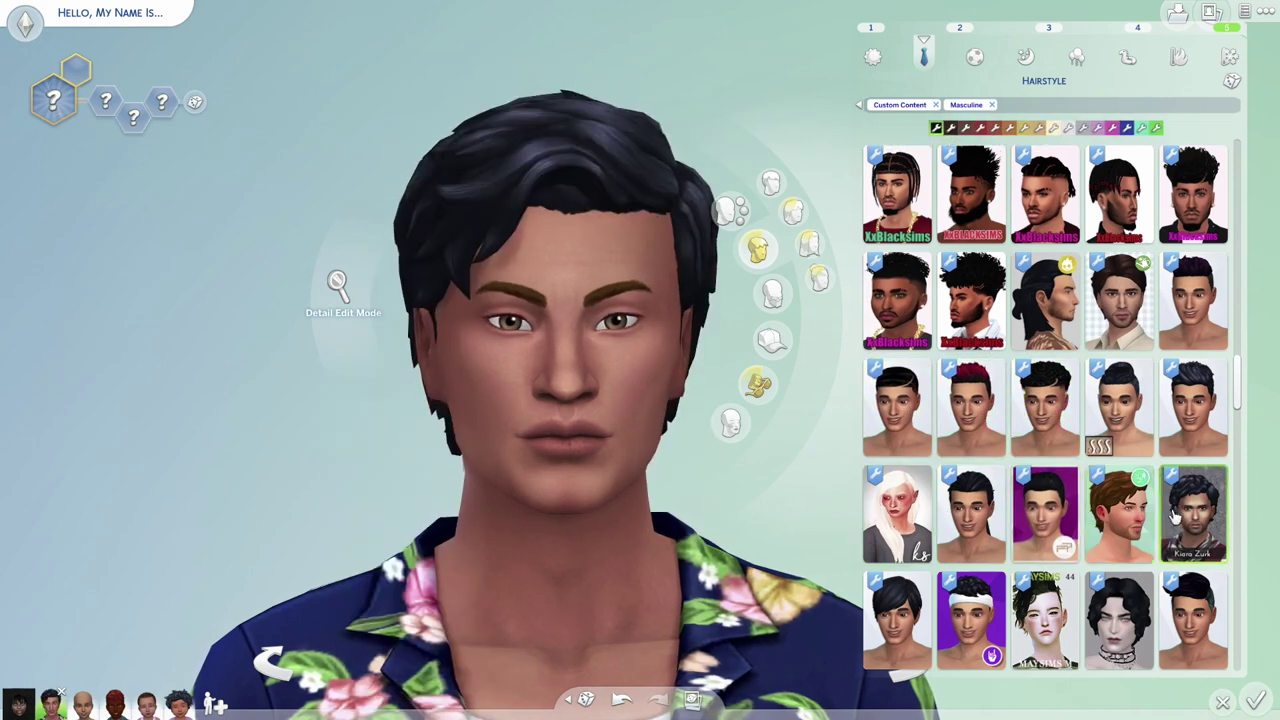
left_click(1193, 620)
left_click(1119, 620)
left_click(970, 615)
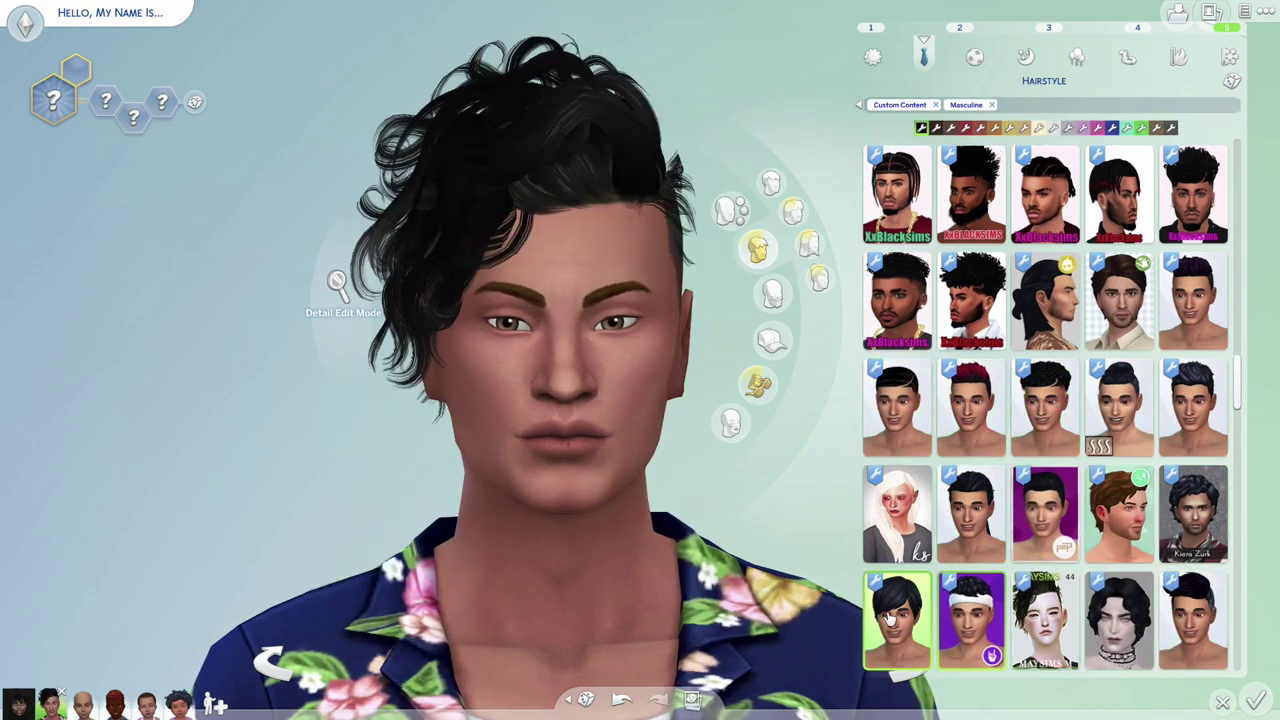
left_click(897, 620)
Step: Compare the first two Ebonix braided hairstyles and give the formal outfit the high braided bun with laid edges
scroll(897, 600, "down", 3)
left_click(897, 560)
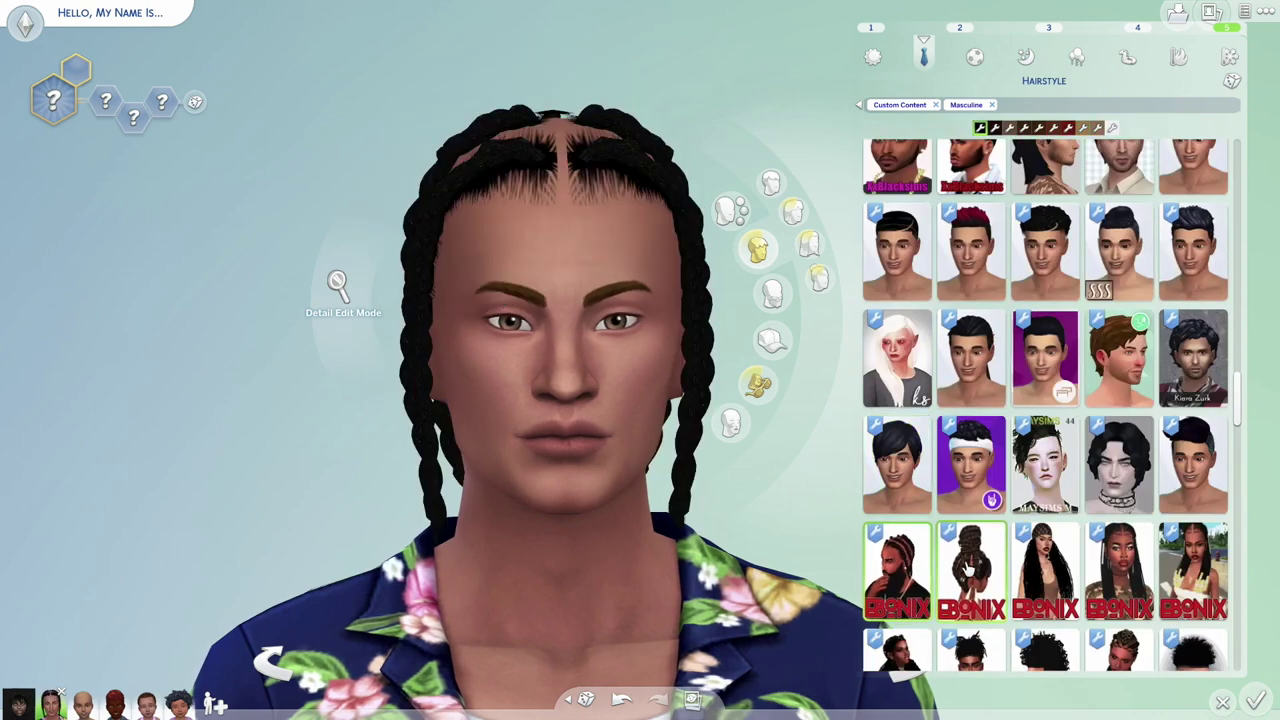
left_click(970, 565)
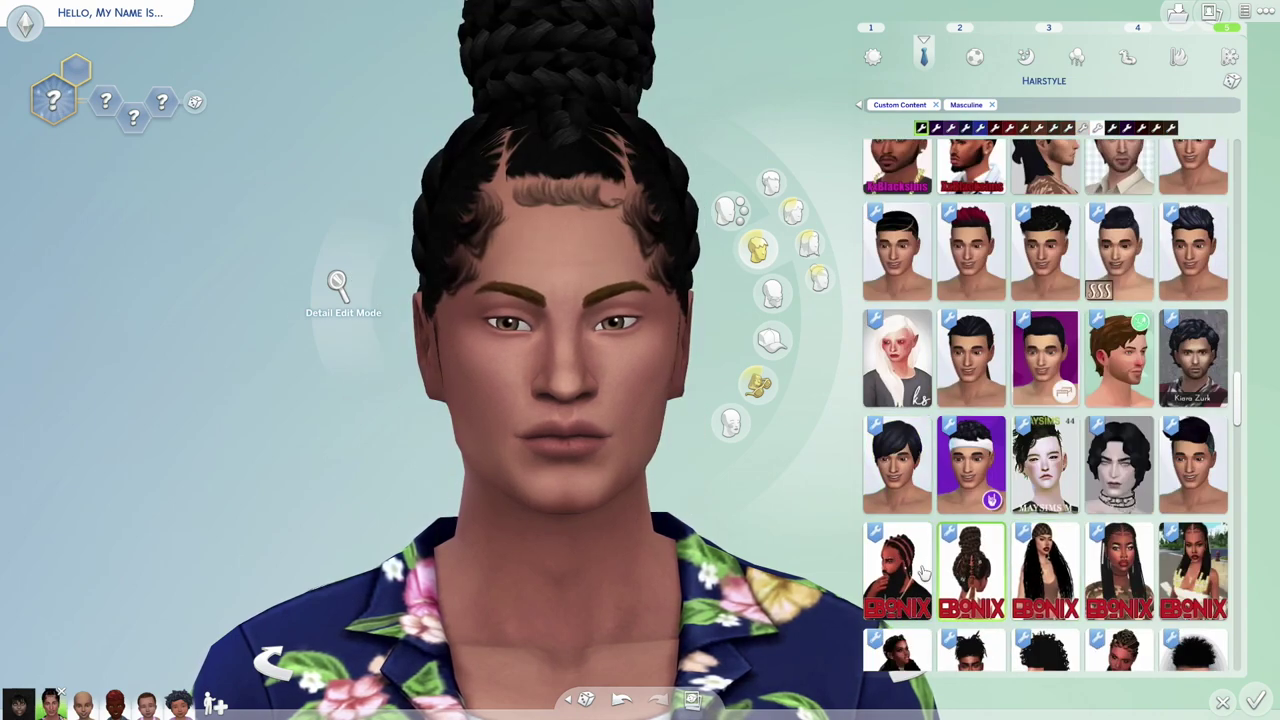
left_click_drag(690, 510, 690, 510)
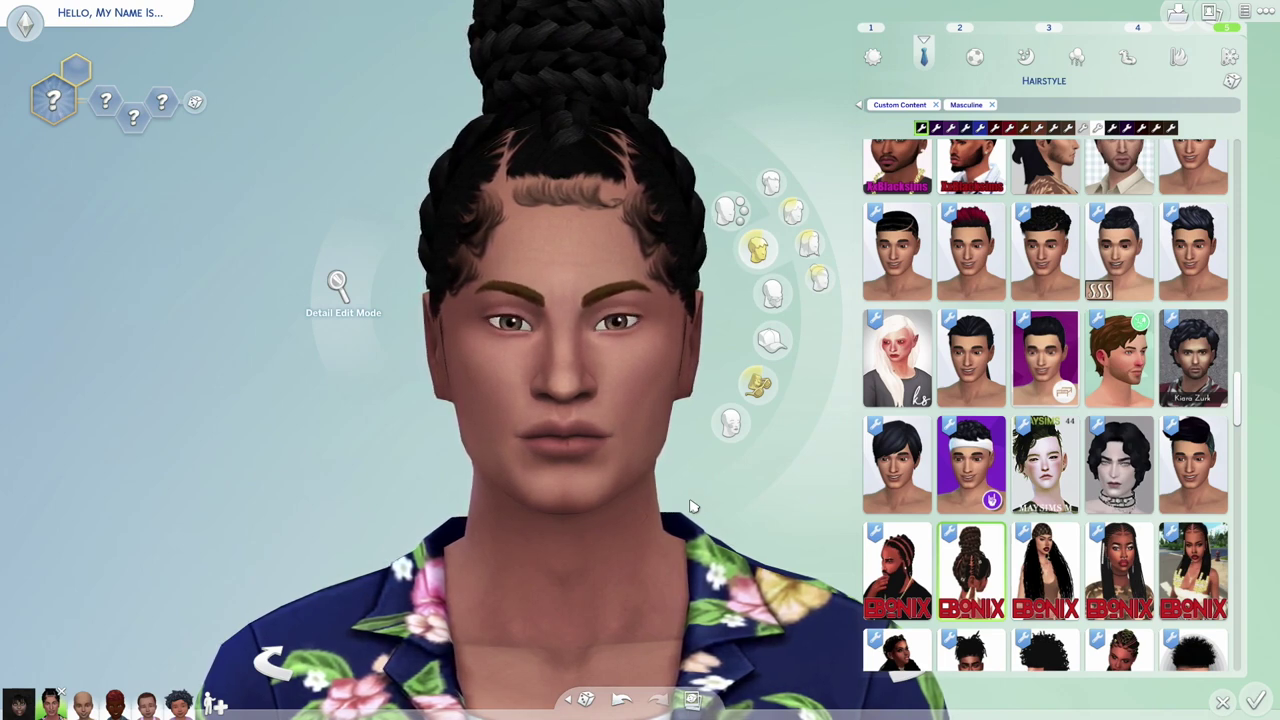
Step: Browse the rest of the masculine custom hairstyles, from the Ebonix braids down to the curly and wavy styles
scroll(970, 480, "down", 2)
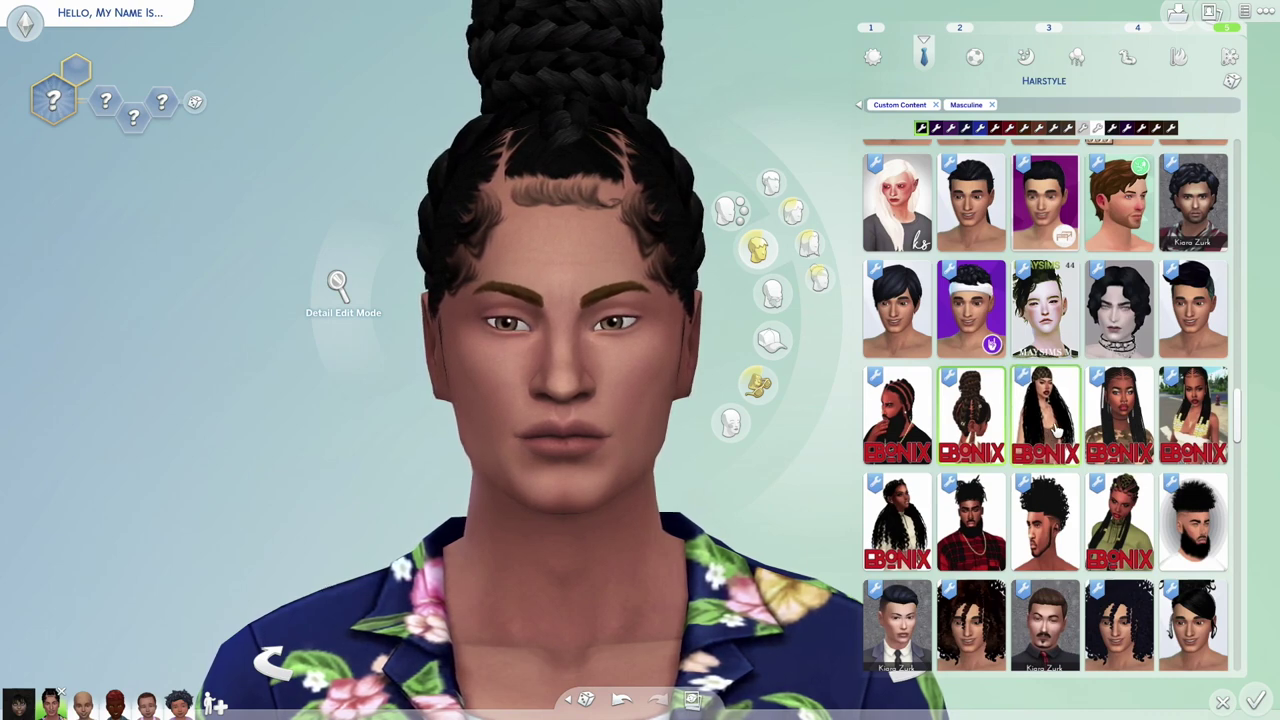
scroll(1057, 428, "down", 1)
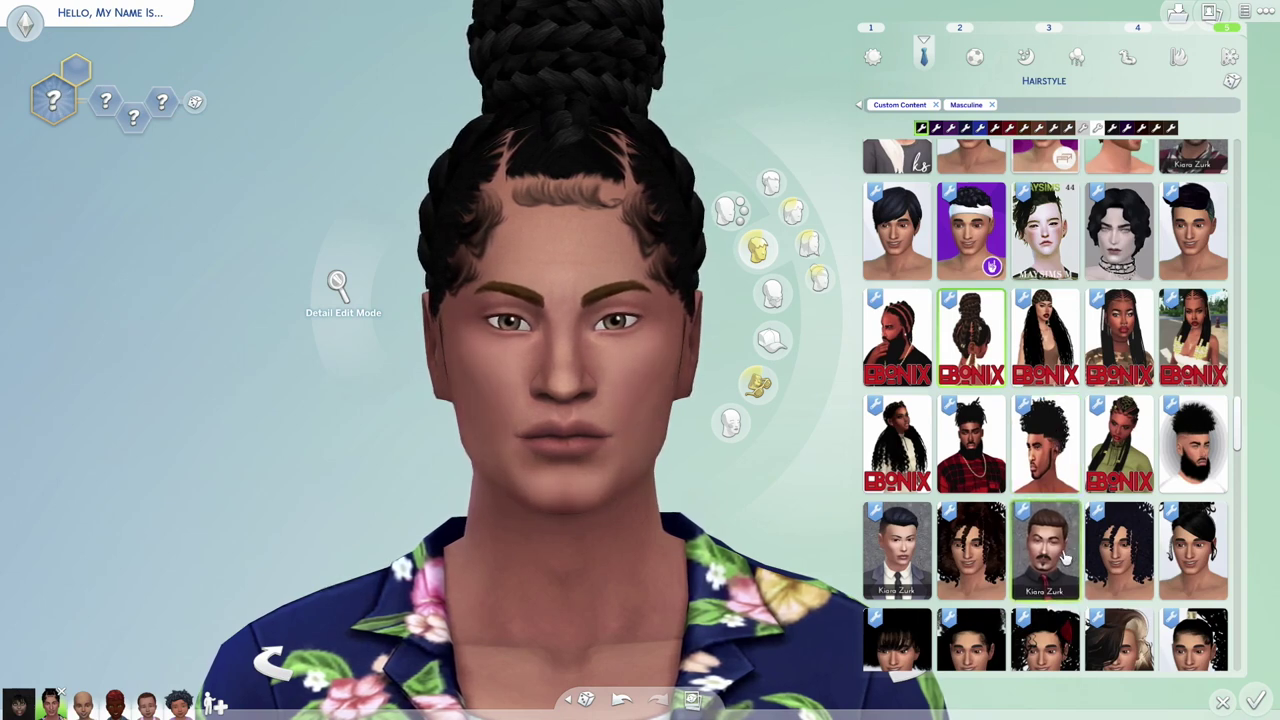
scroll(1000, 545, "down", 2)
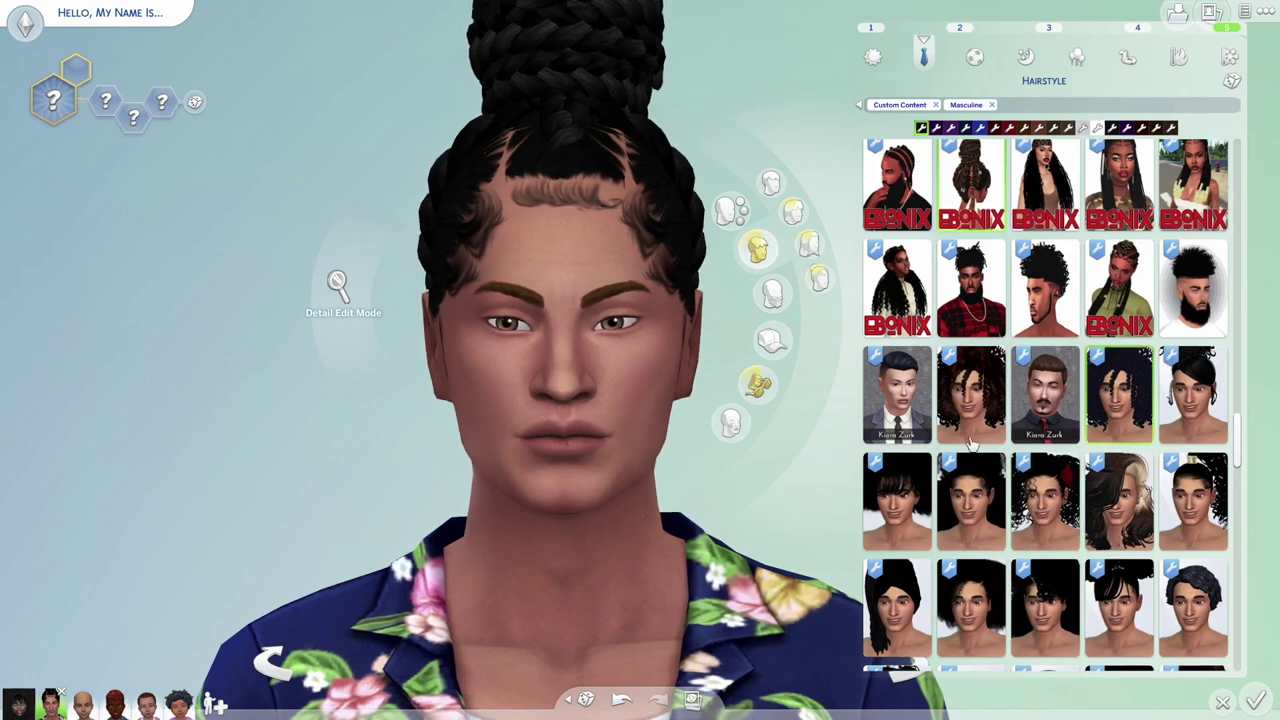
scroll(1025, 530, "up", 1)
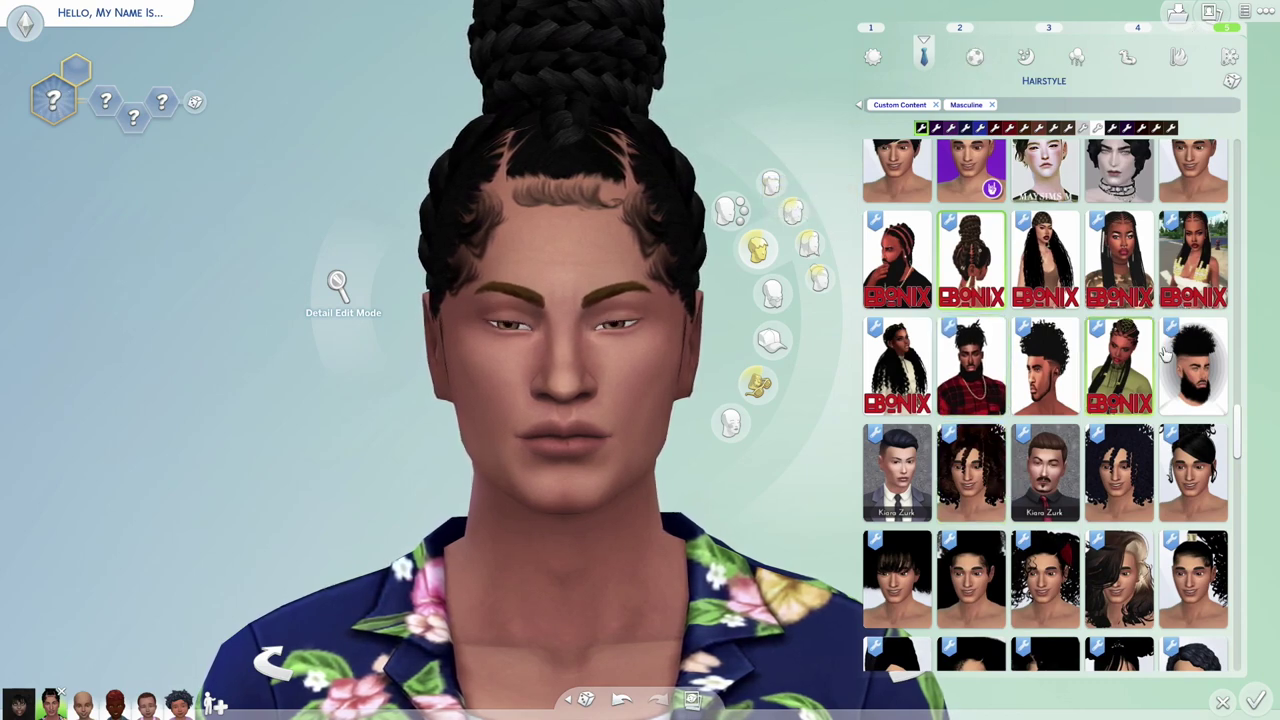
scroll(1165, 355, "down", 2)
scroll(1165, 355, "down", 5)
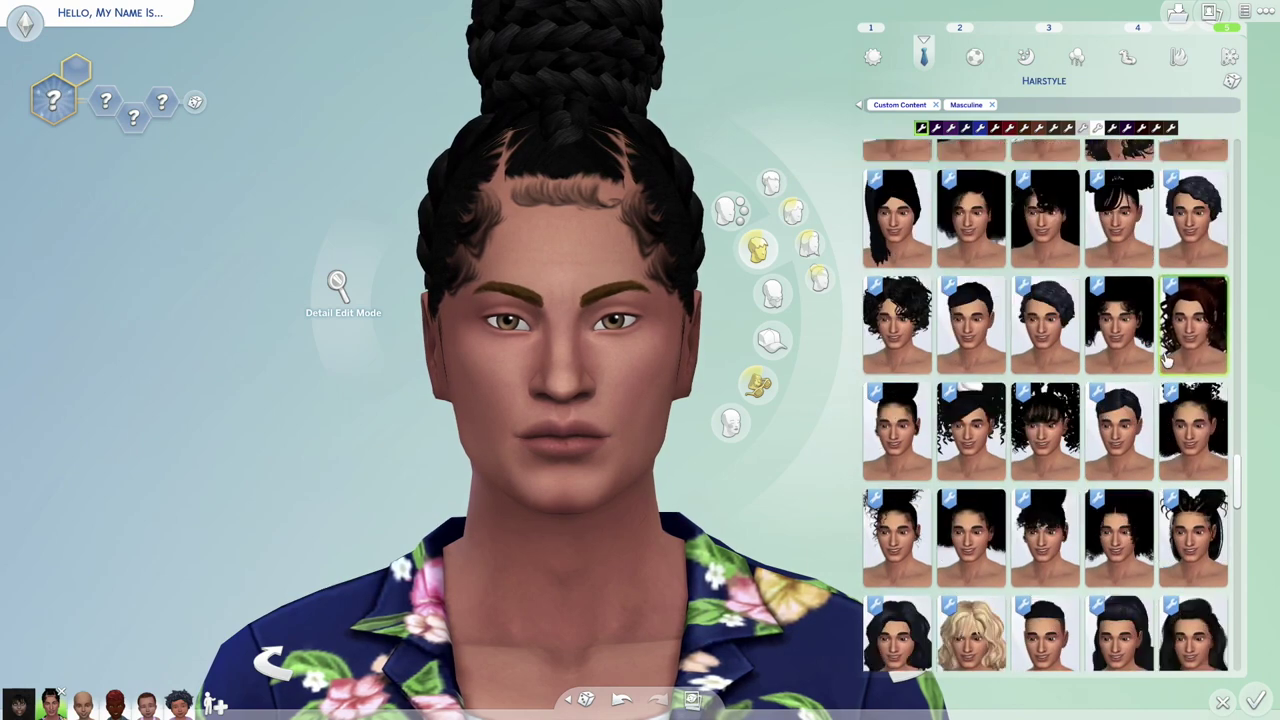
scroll(1165, 355, "down", 2)
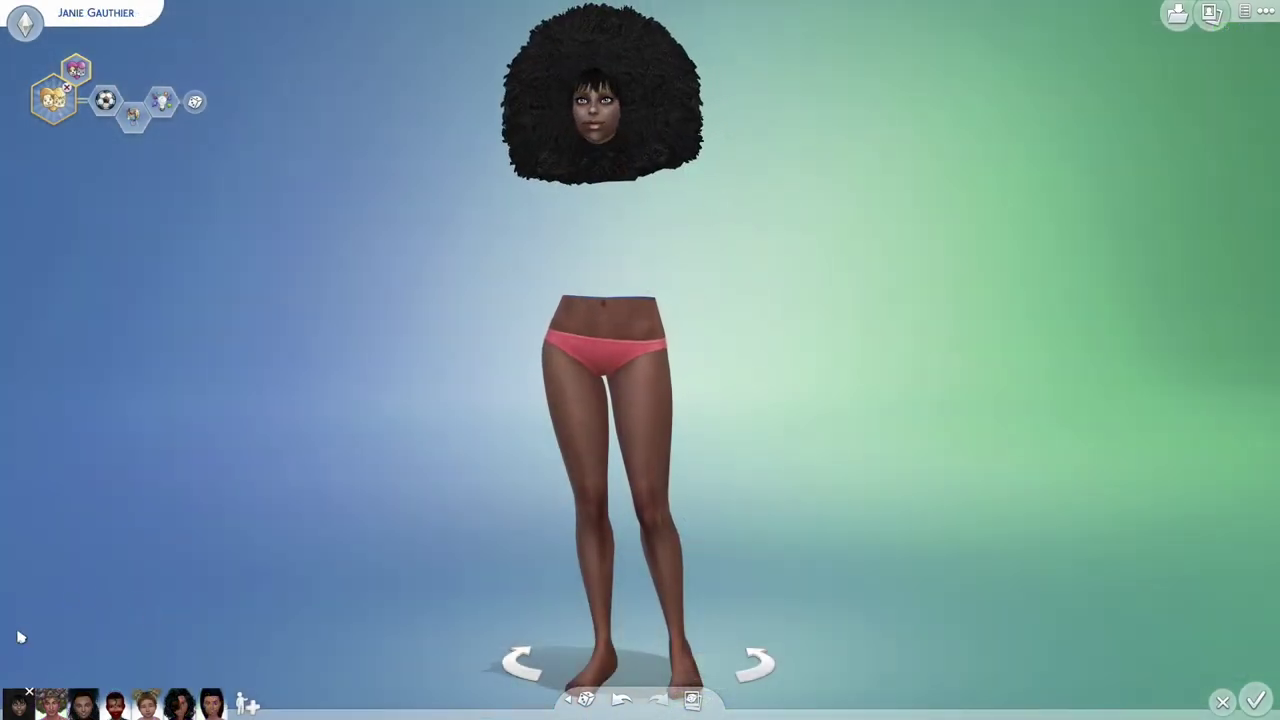
Step: Check the household's adult Sims and the floating-head child one by one, ending on the Sim with the giant afro
left_click(50, 708)
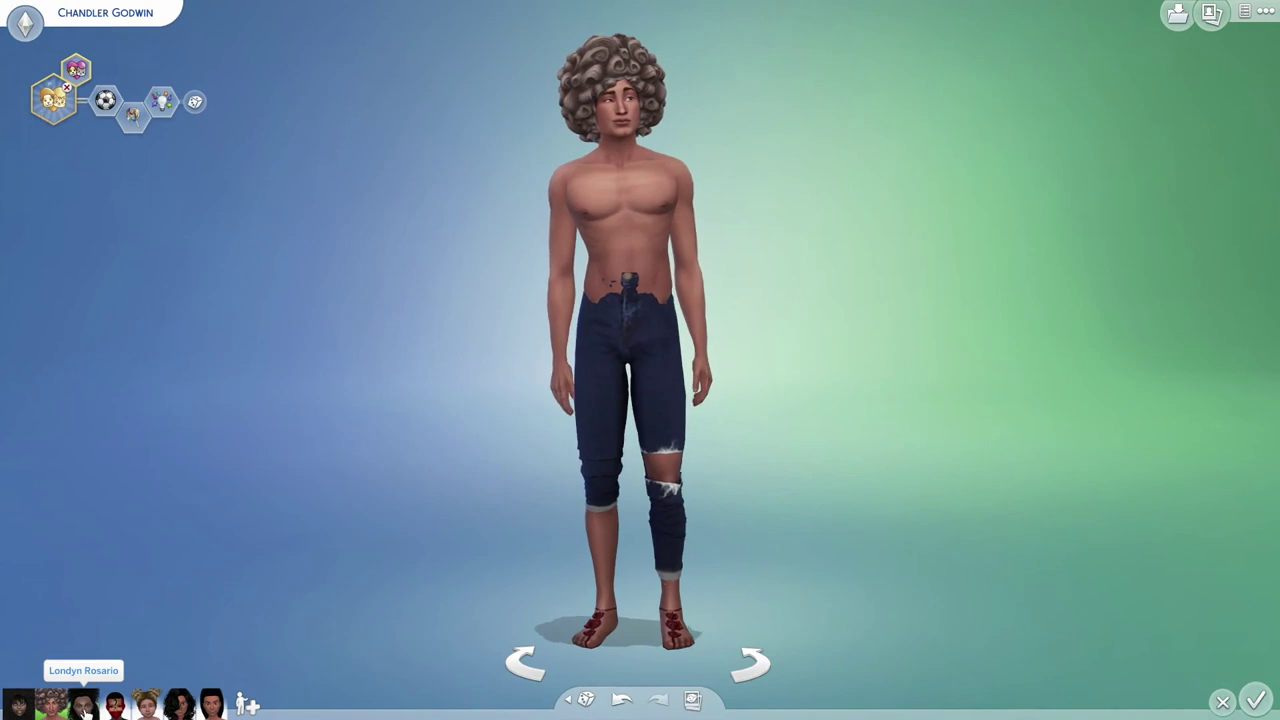
left_click(83, 706)
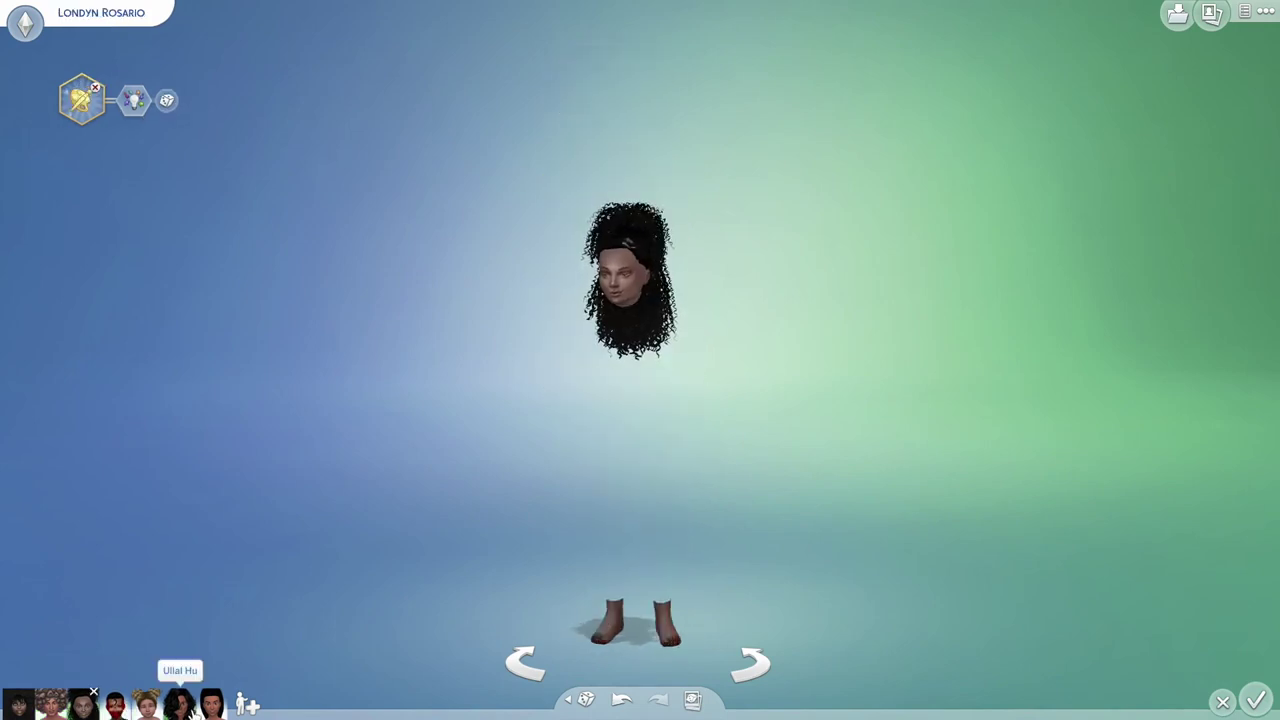
left_click(188, 708)
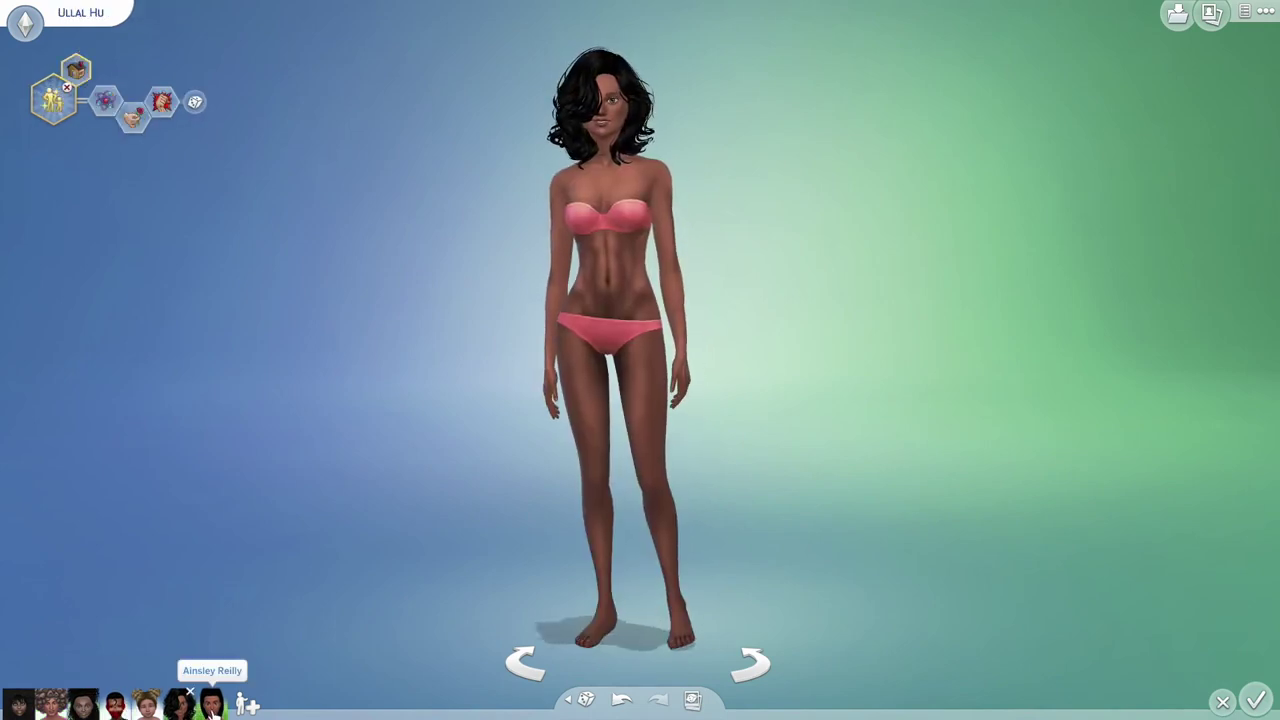
left_click(212, 708)
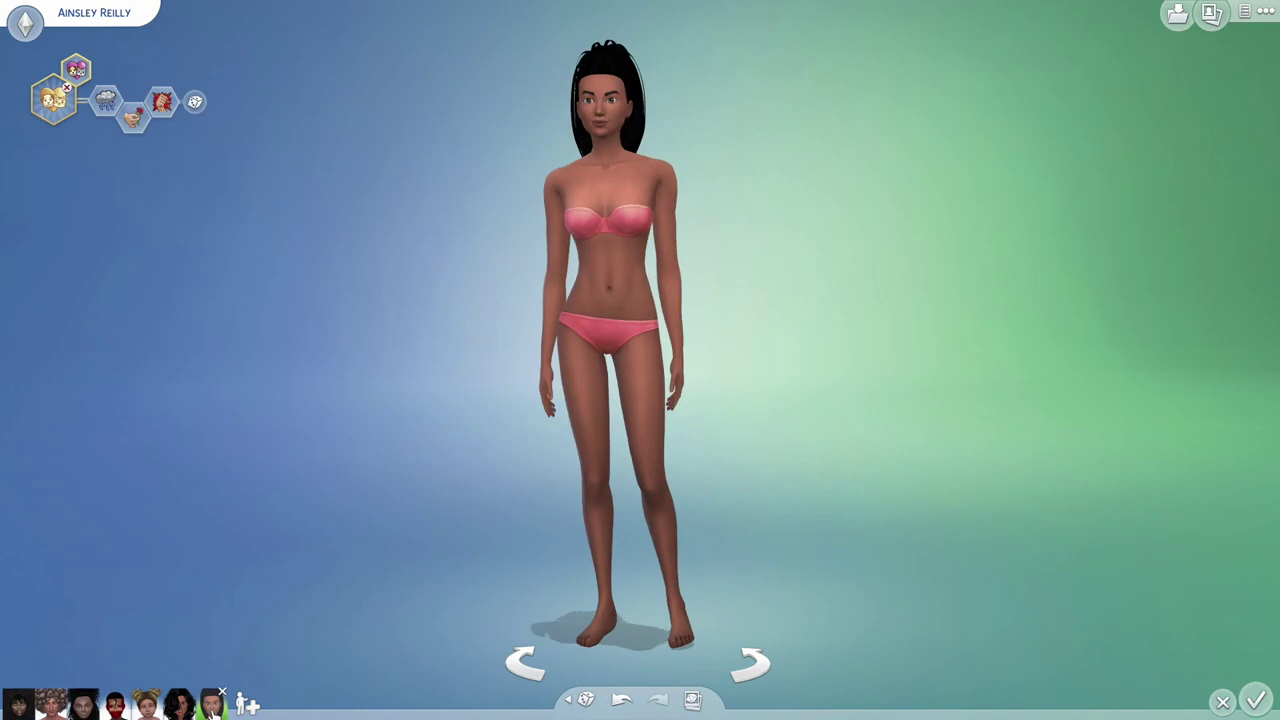
left_click(20, 706)
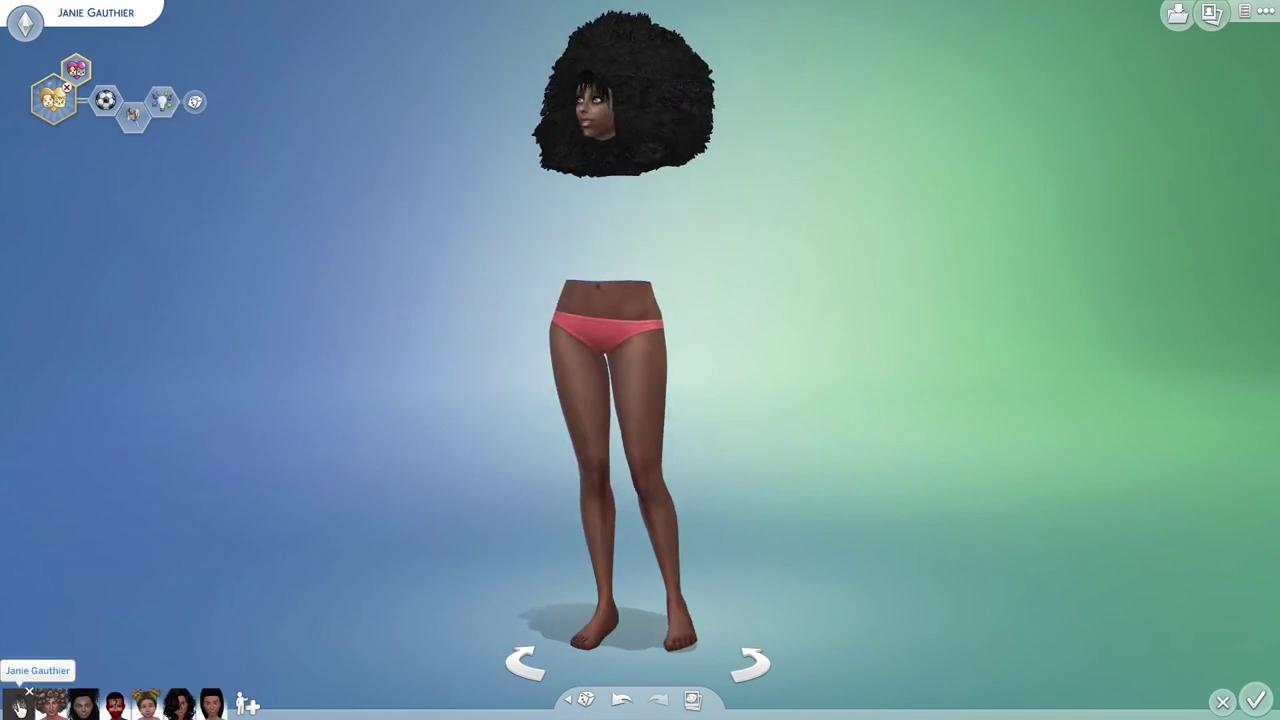
Step: Capture a close-up screenshot of the first Sim's face framed by the giant black afro
scroll(140, 365, "up", 2)
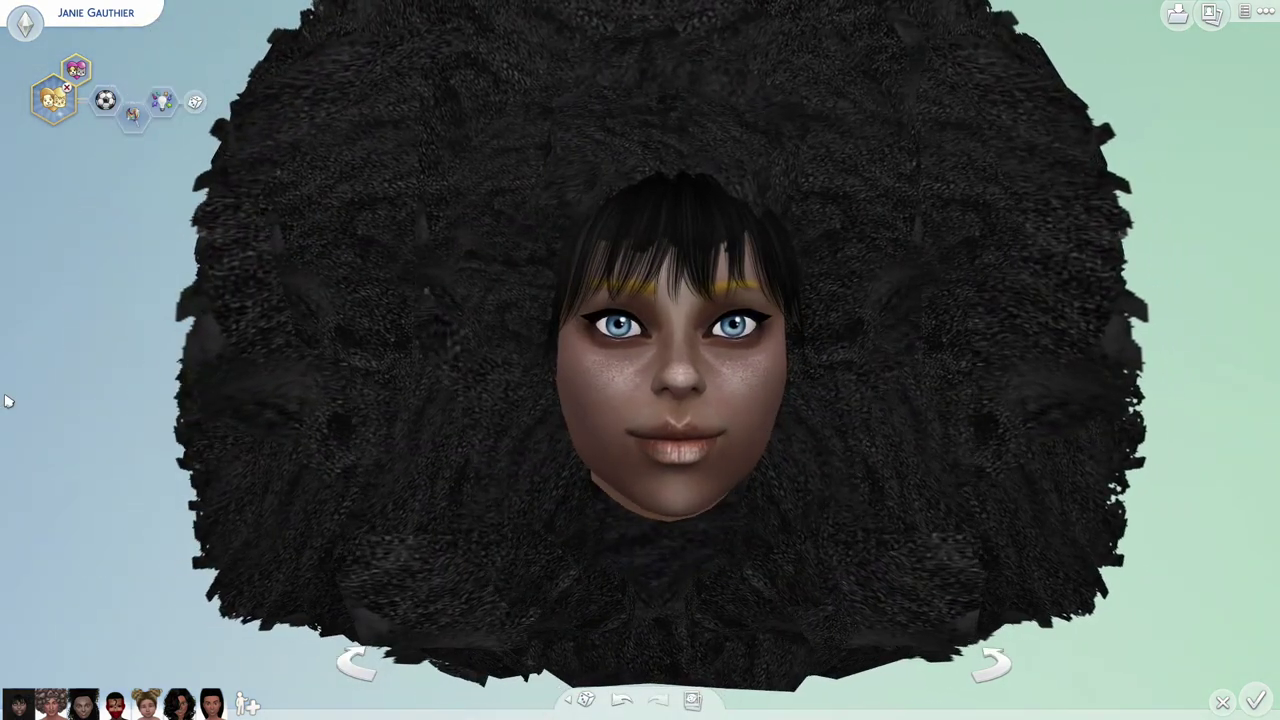
key("c")
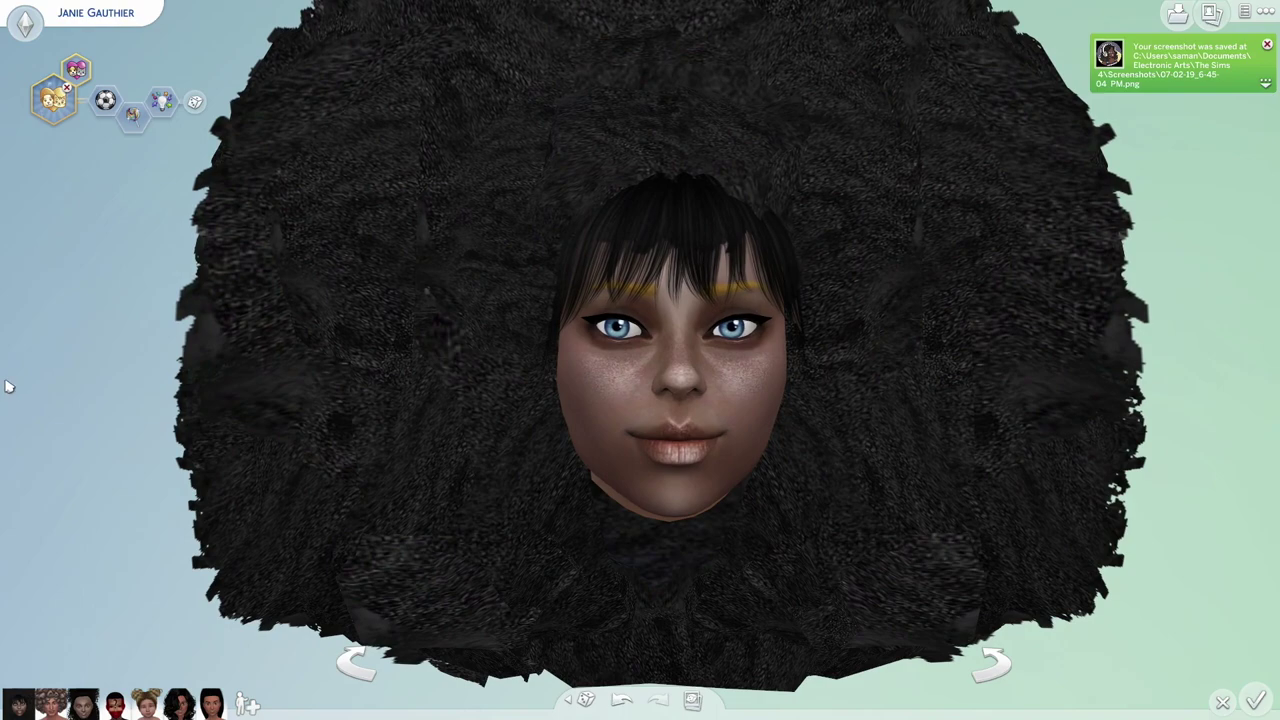
scroll(8, 386, "down", 3)
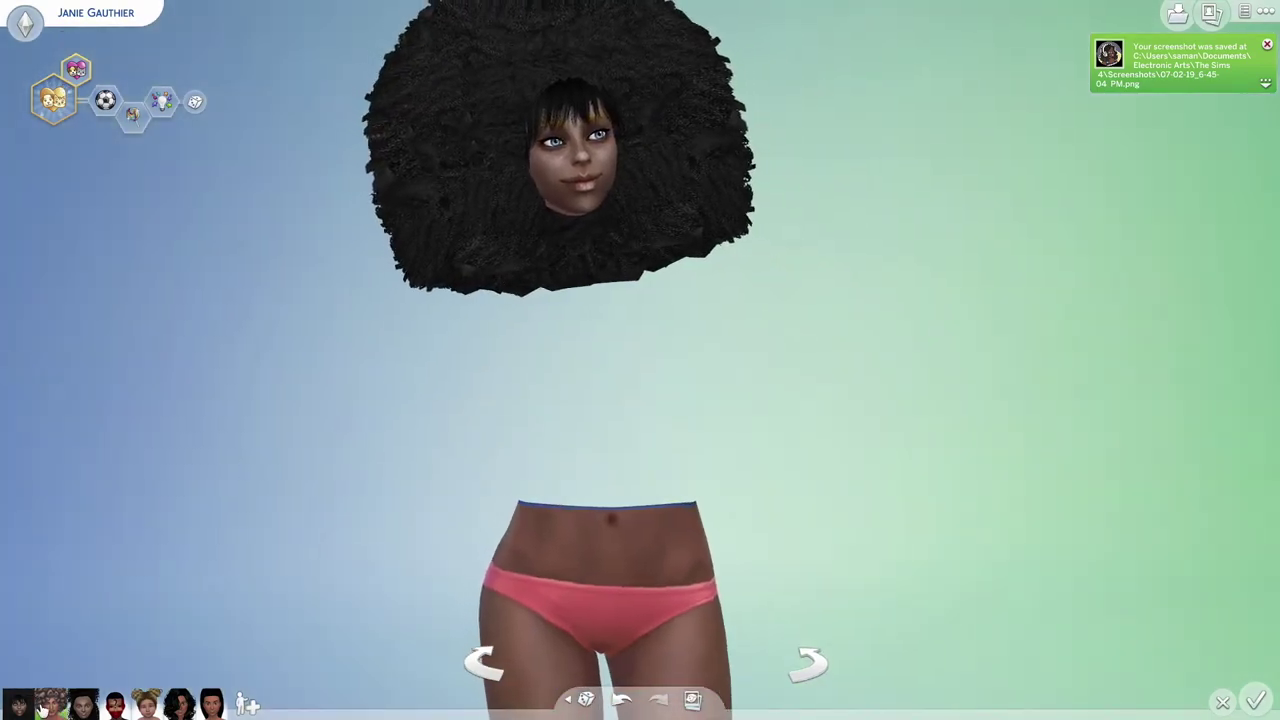
Step: View the curly-haired male Sim, the child covered in overlapping body art and the toddler with two buns
left_click(44, 706)
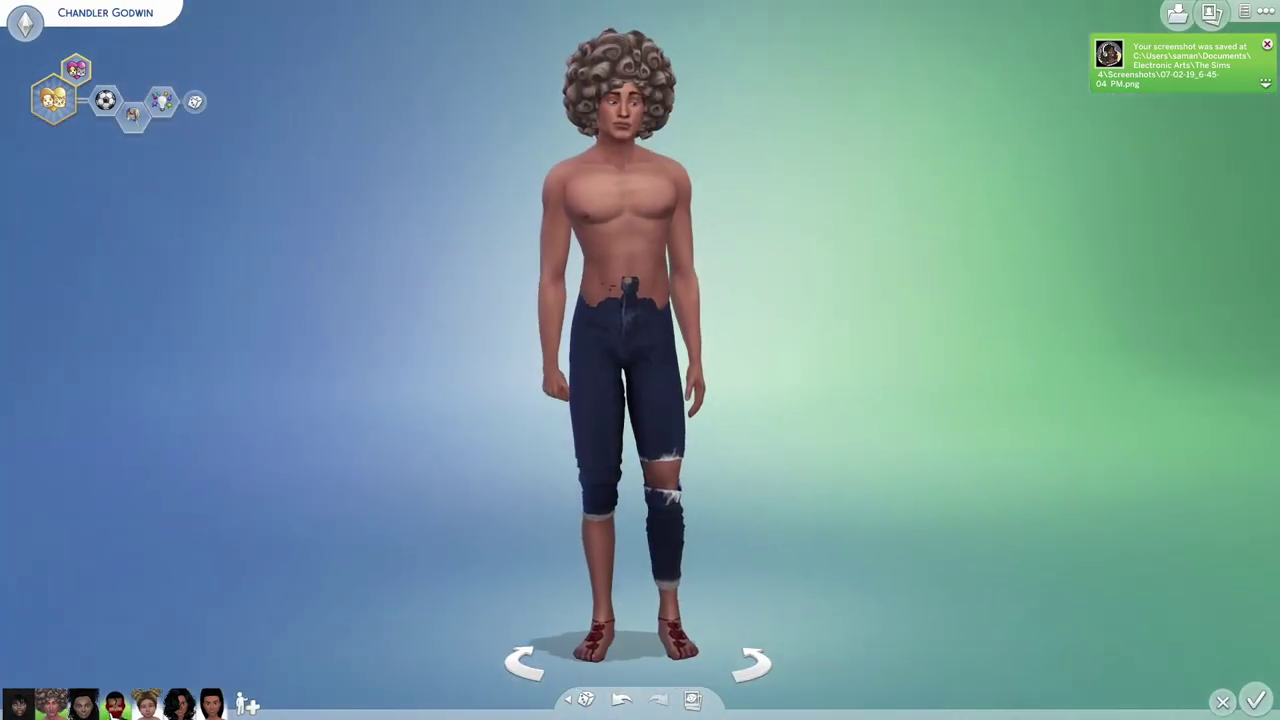
left_click(115, 703)
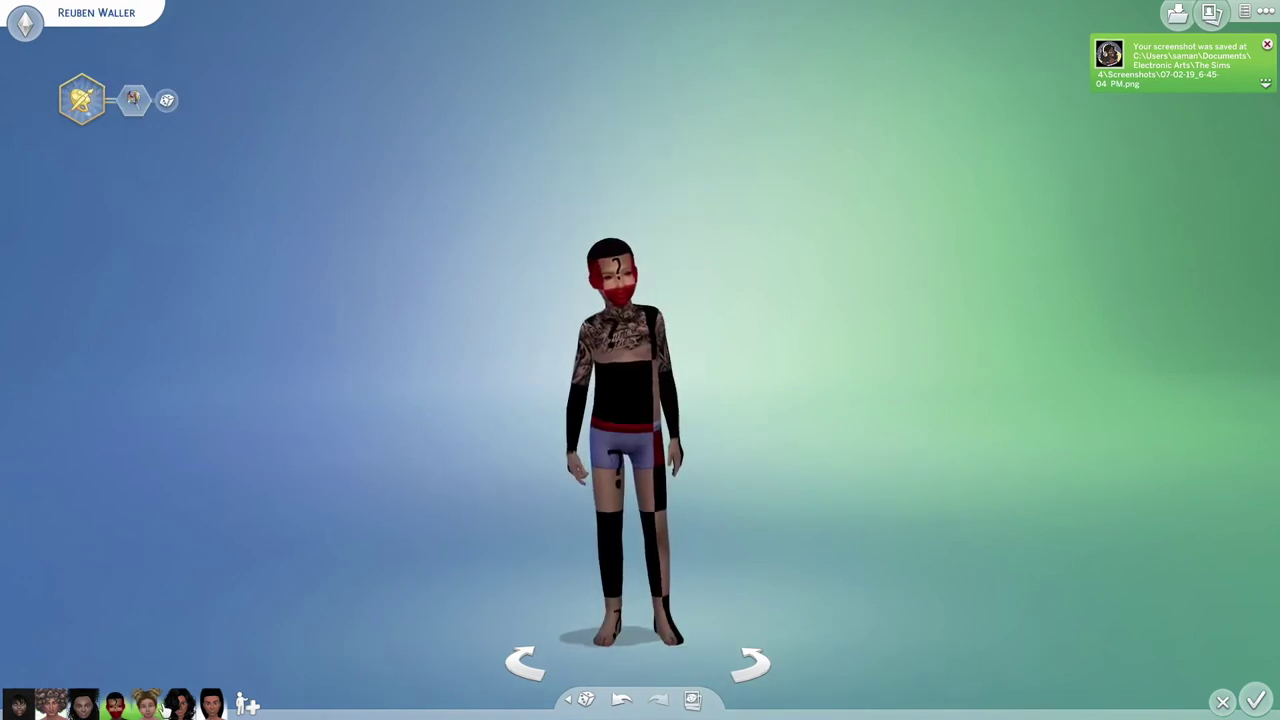
left_click(147, 705)
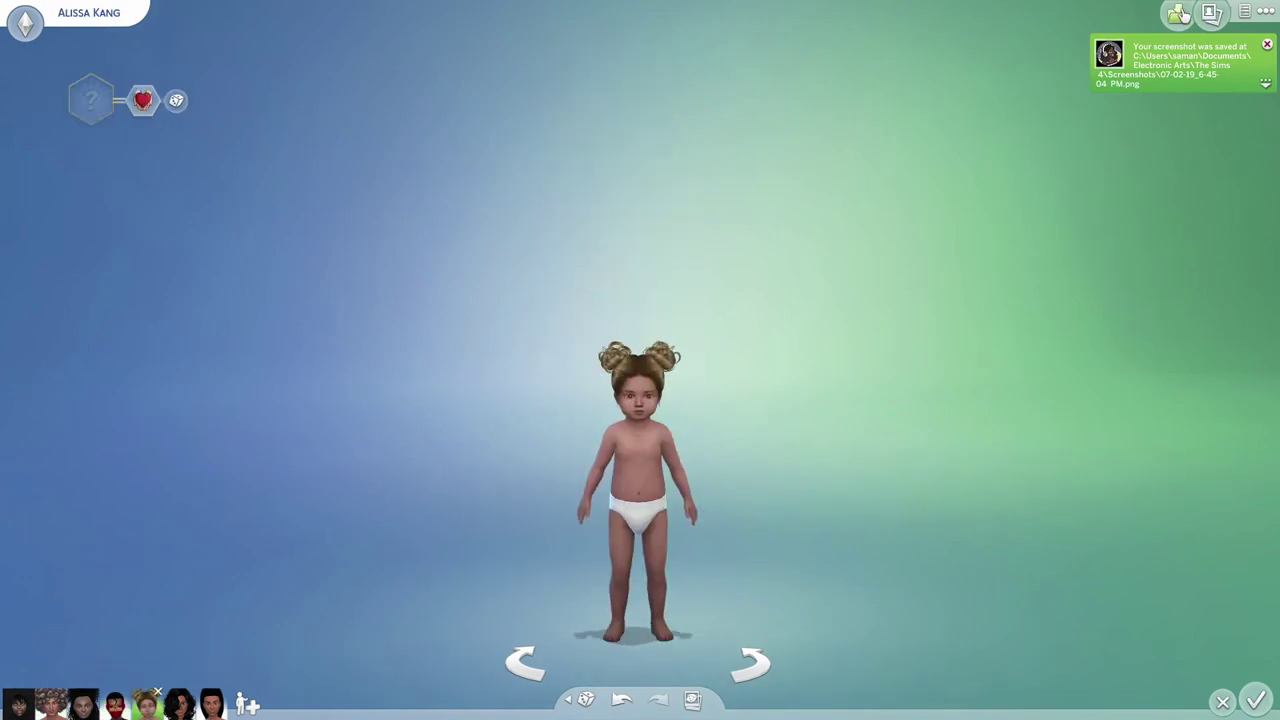
Step: Save the household to the library under the name "CC Cleanout"
left_click(1174, 13)
left_click(658, 143)
double_click(655, 143)
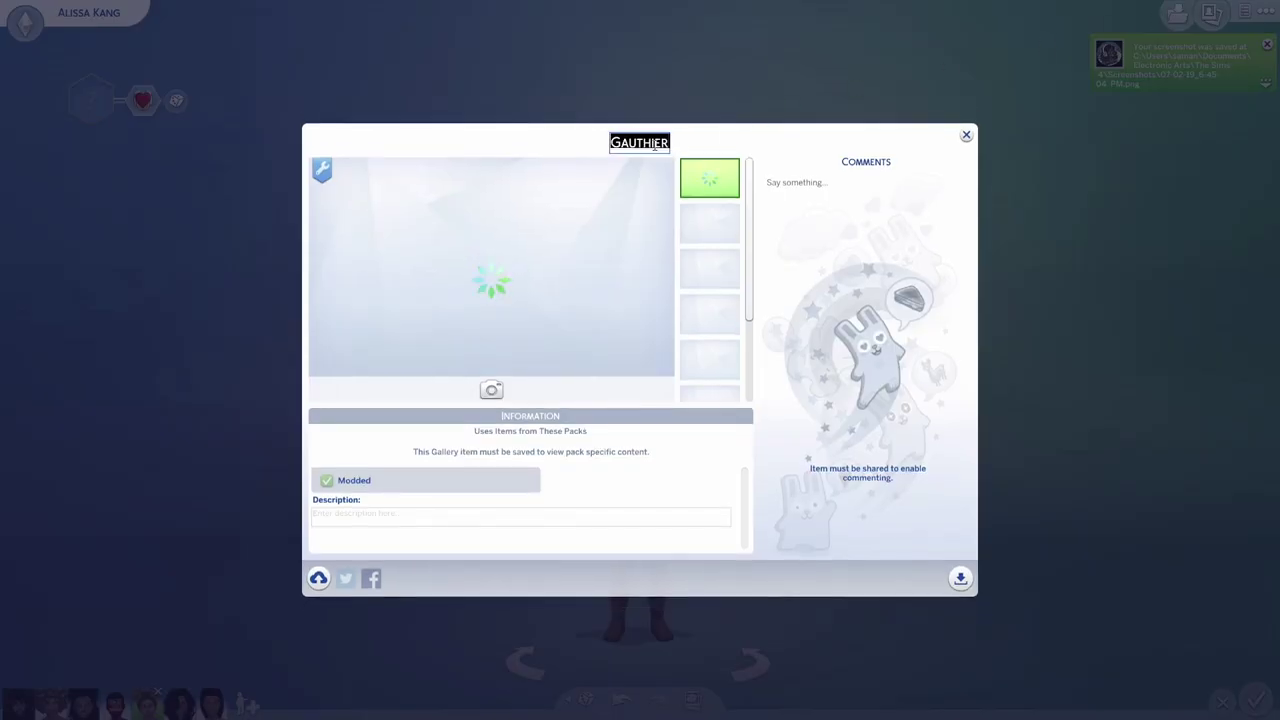
type("CC Cleanout")
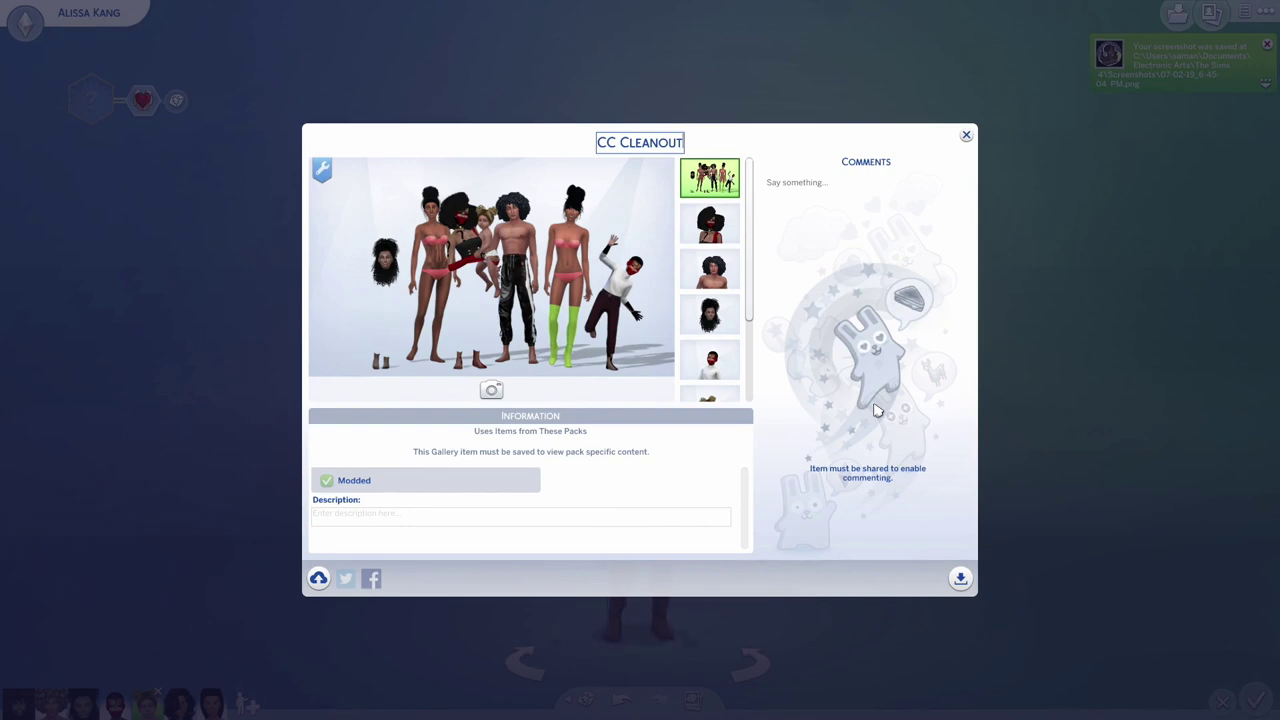
left_click(961, 579)
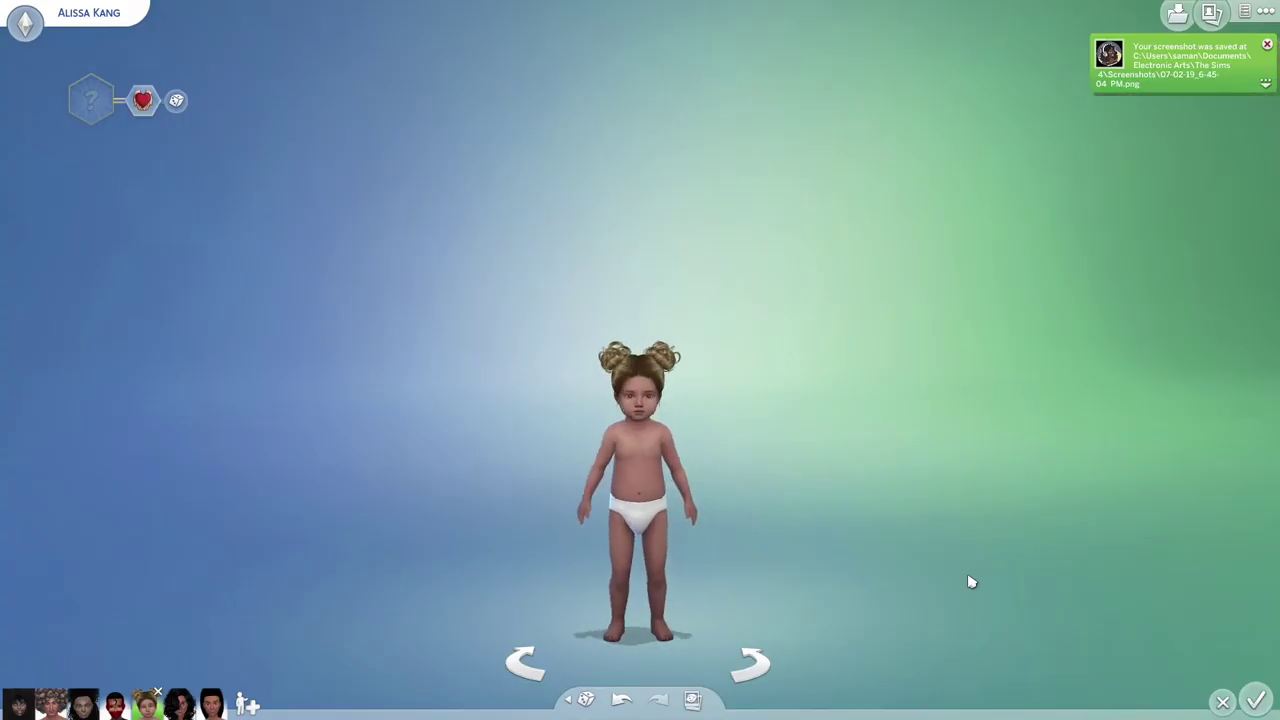
Step: Exit the game completely without saving and accept the possible data loss
left_click(1266, 11)
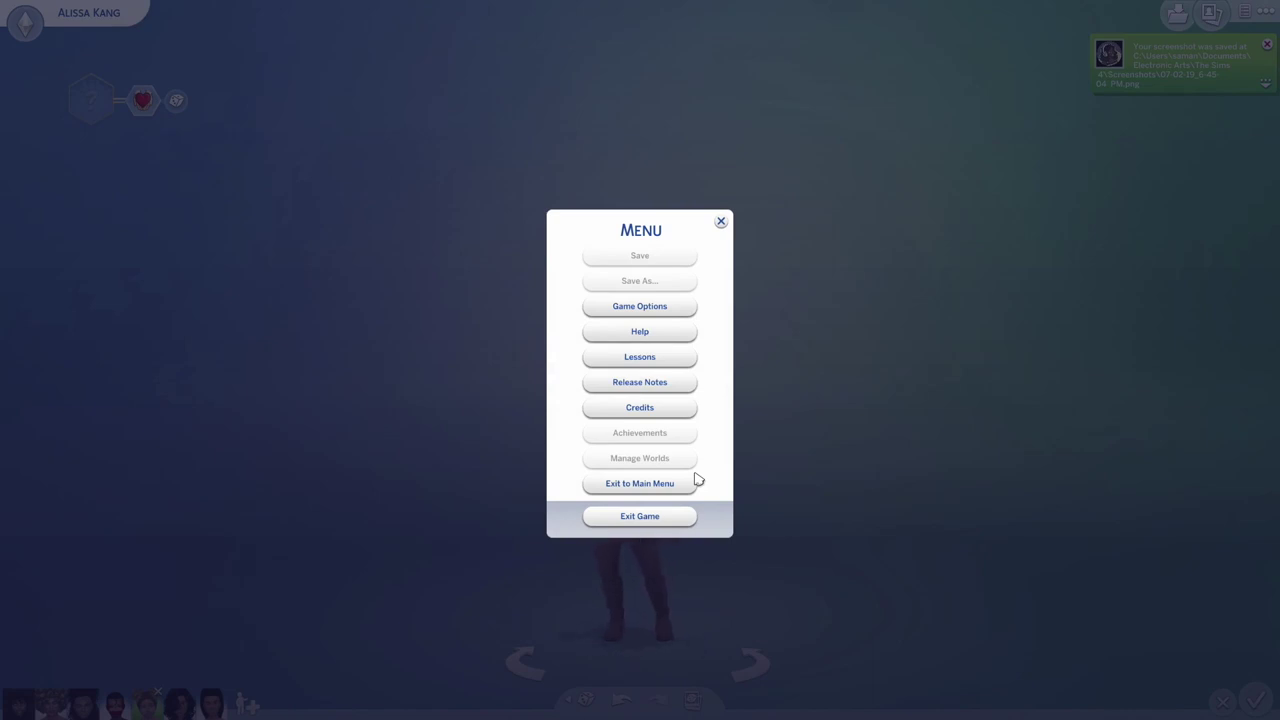
left_click(652, 520)
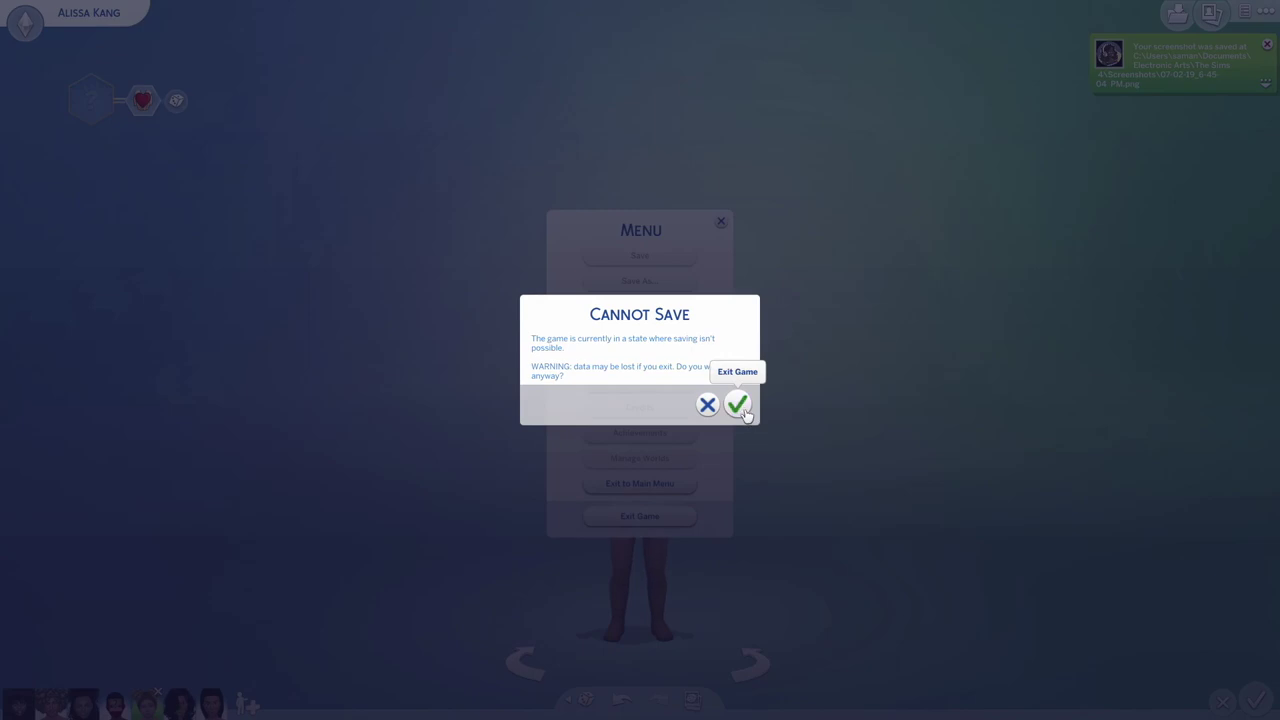
left_click(737, 405)
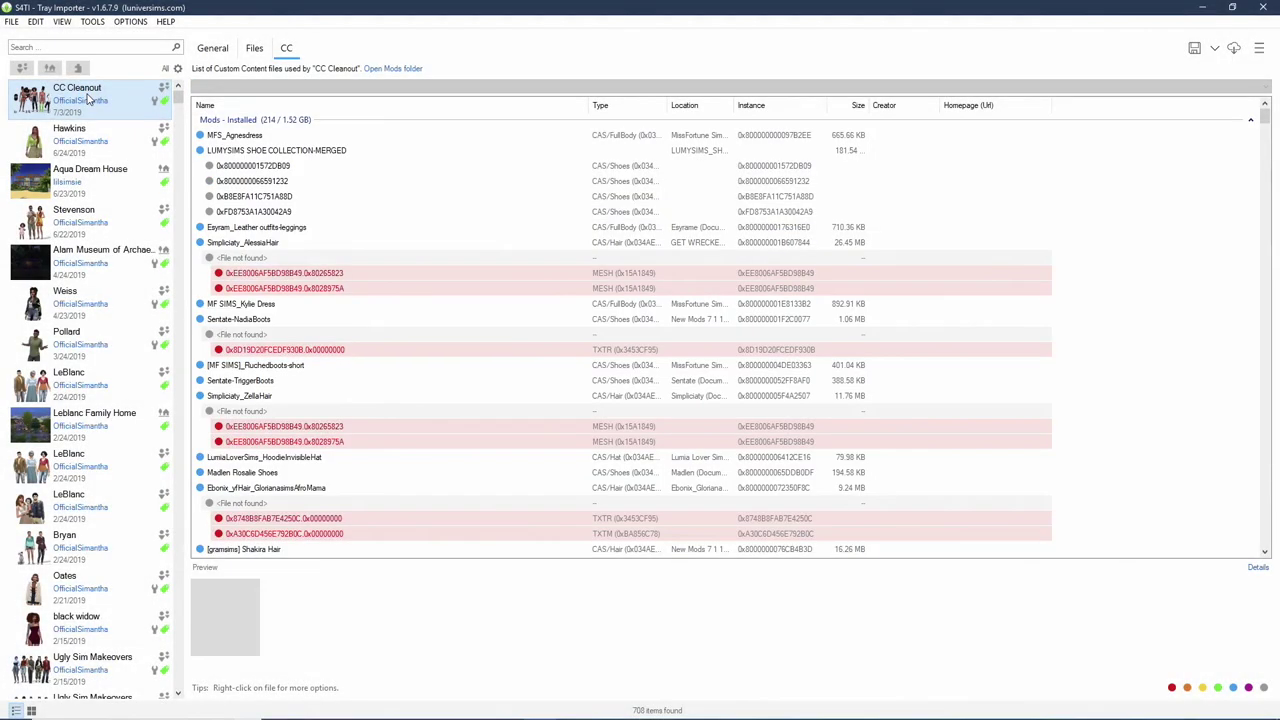
Step: View the general overview of the CC Cleanout household and look through its individual Sims one by one
left_click(214, 52)
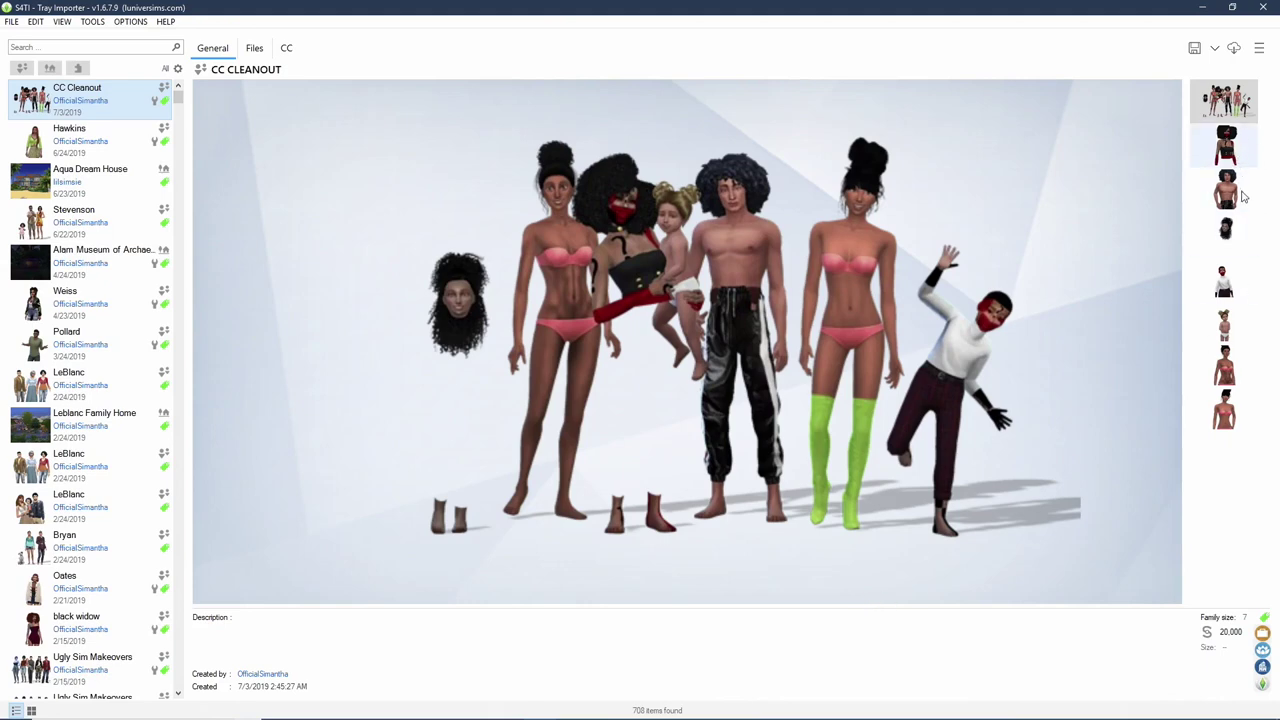
left_click(1240, 155)
left_click(1236, 203)
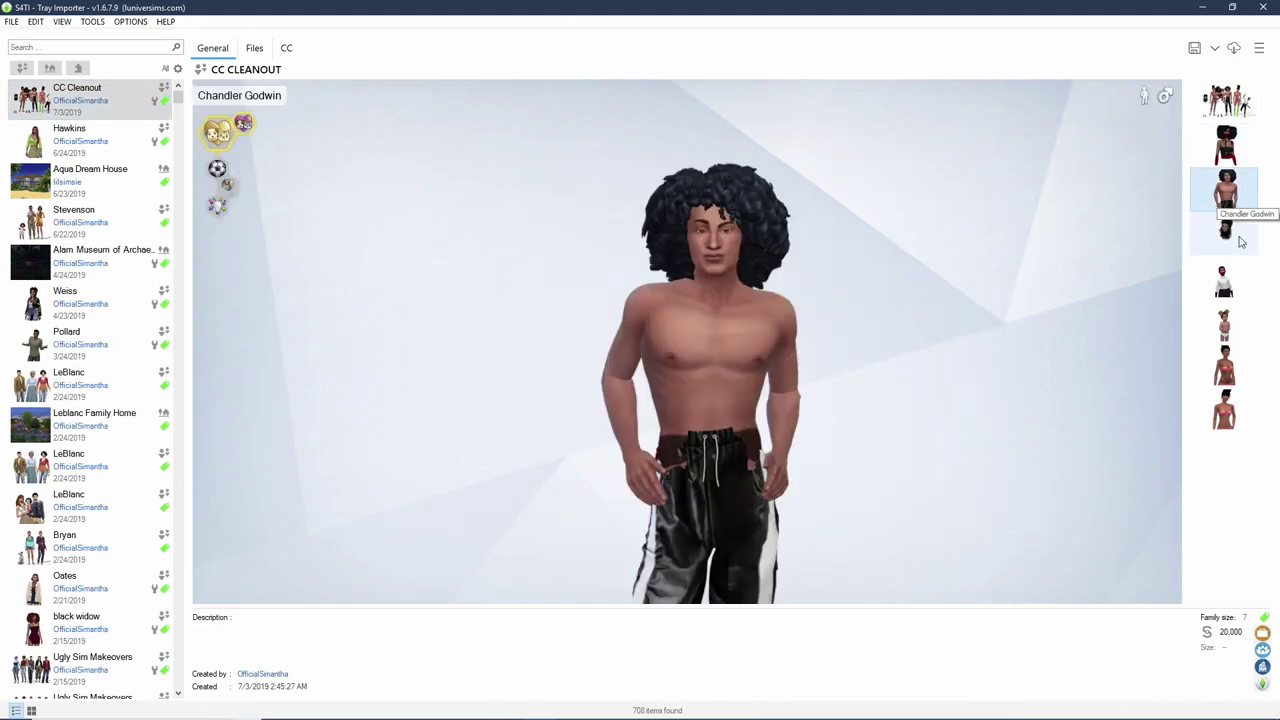
left_click(1230, 230)
left_click(1230, 280)
left_click(1228, 325)
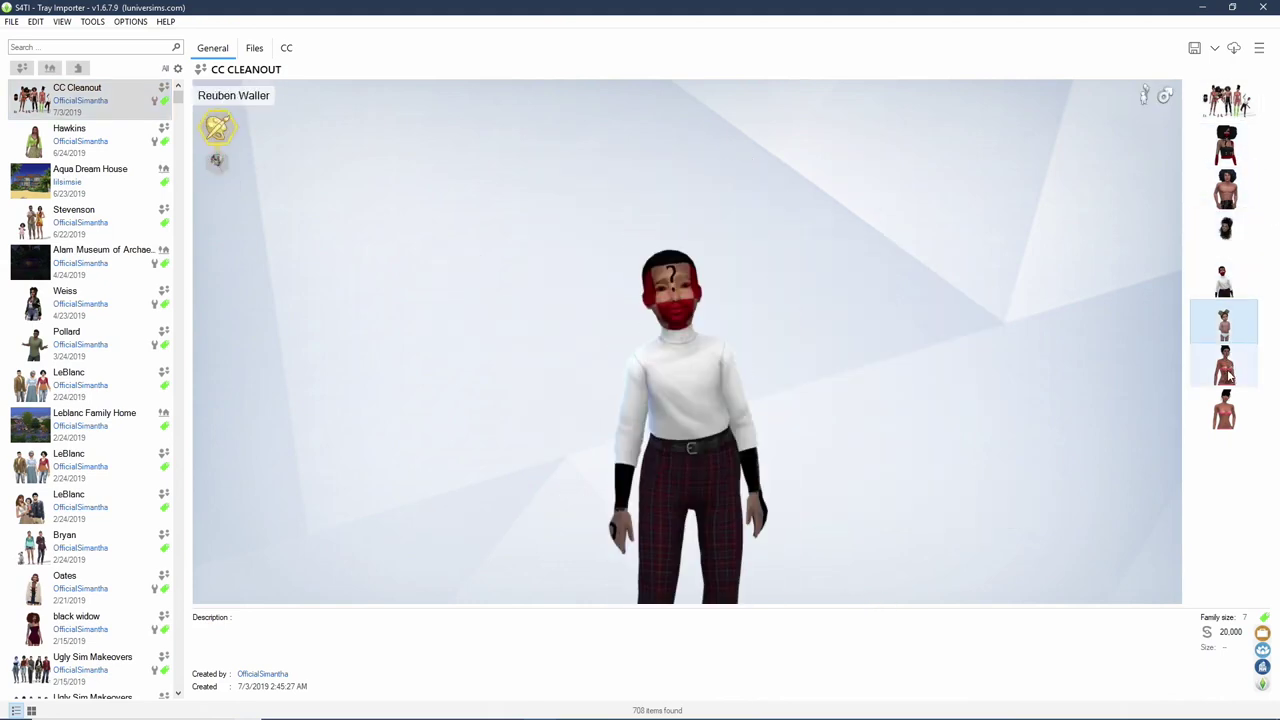
left_click(1226, 367)
left_click(1220, 425)
Step: Re-examine the toddler, the child, the floating-head Sim, the curly-haired male and the afro Sim, returning to the group picture
left_click(1210, 318)
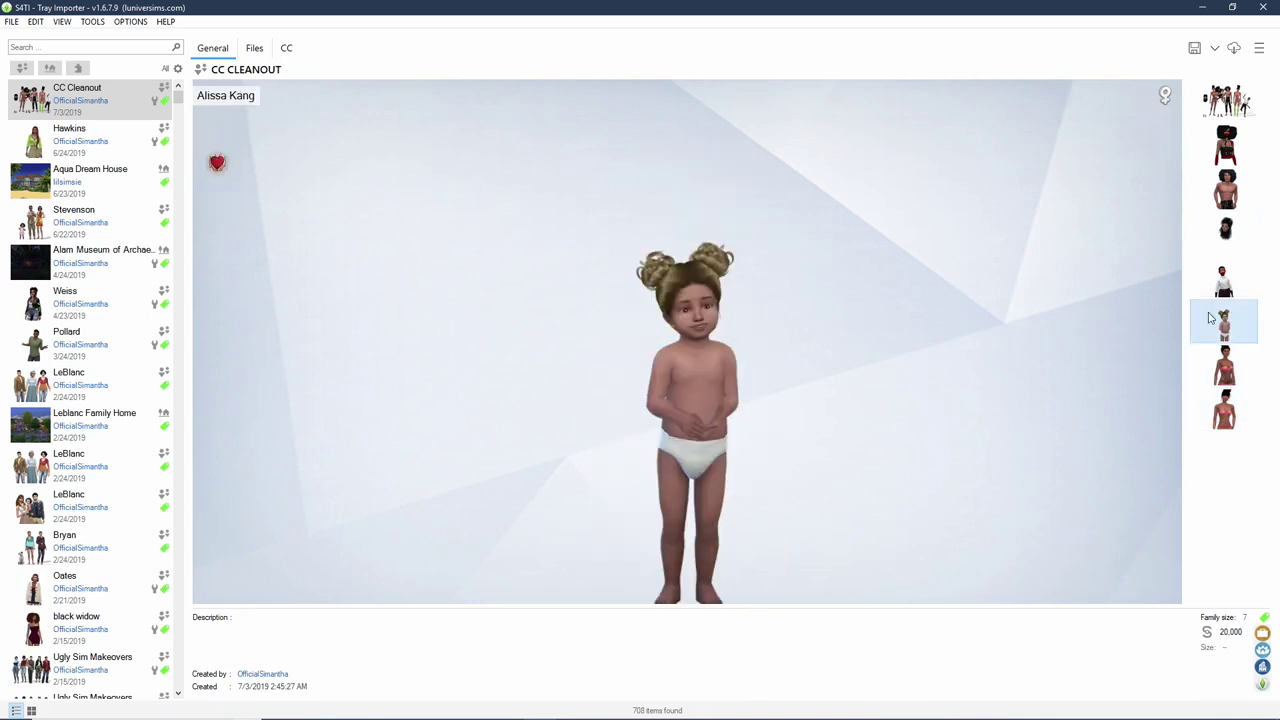
left_click(1224, 280)
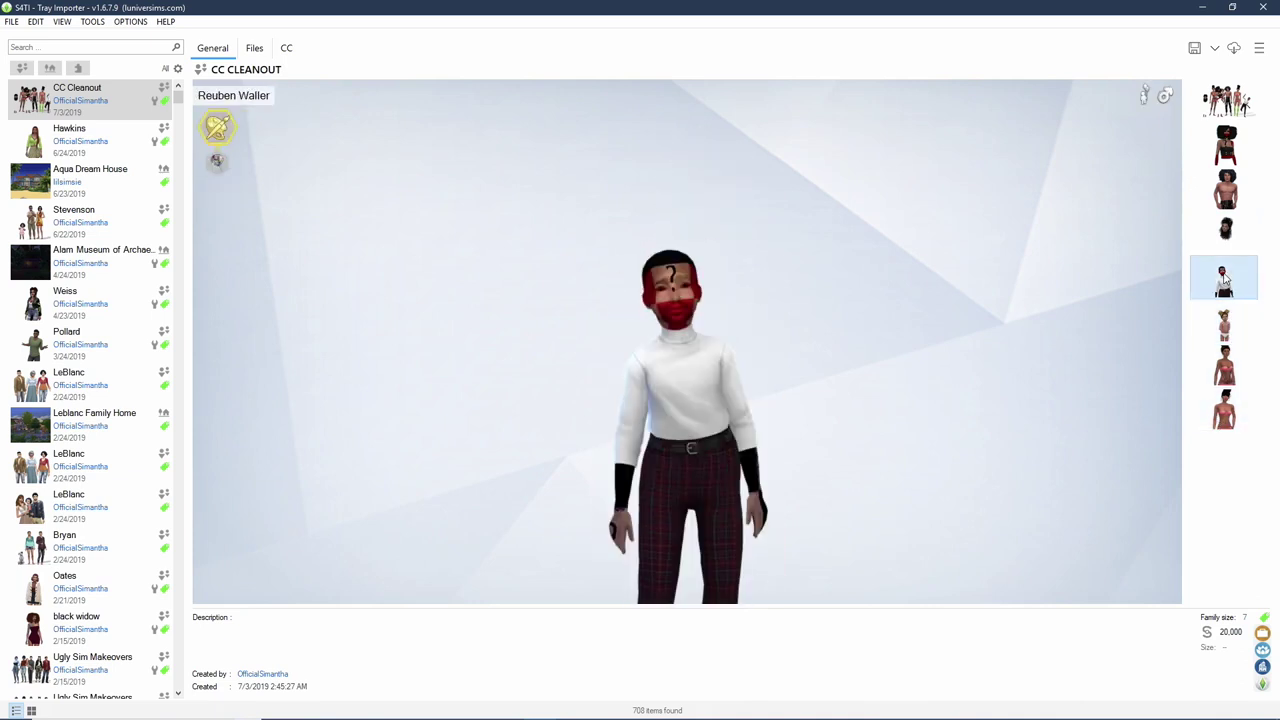
left_click(1225, 232)
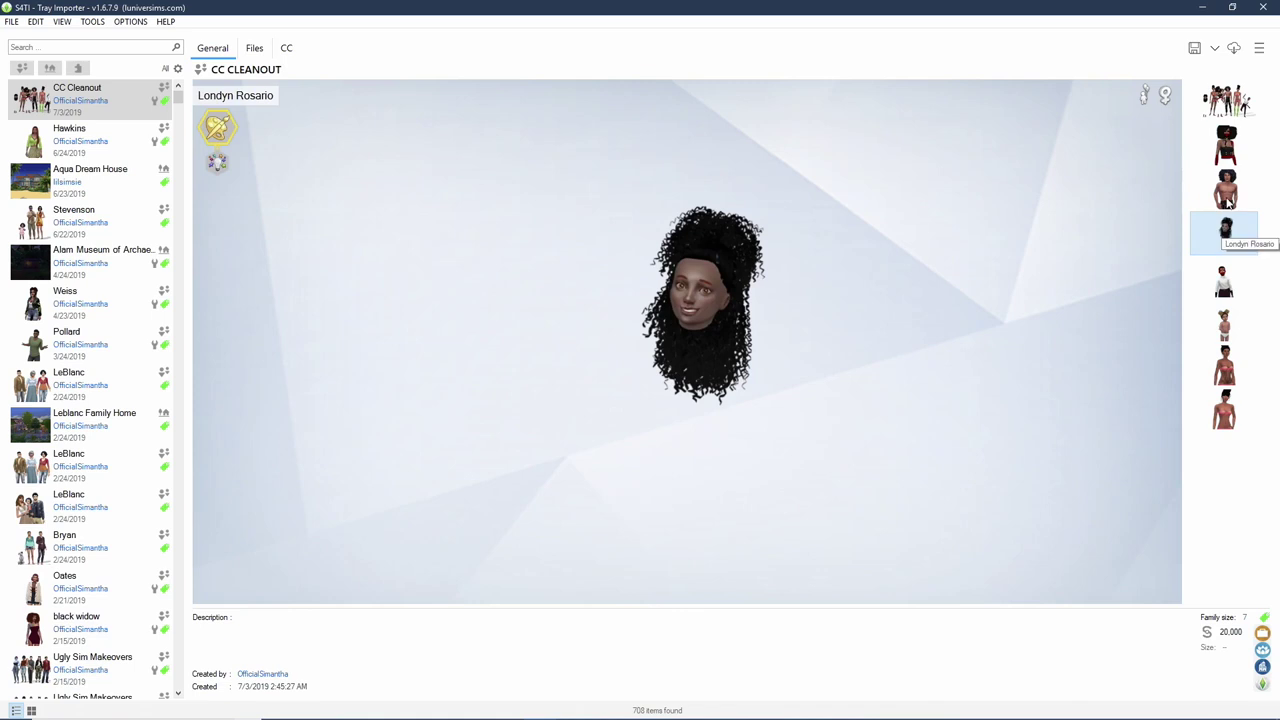
left_click(1226, 190)
left_click(1236, 116)
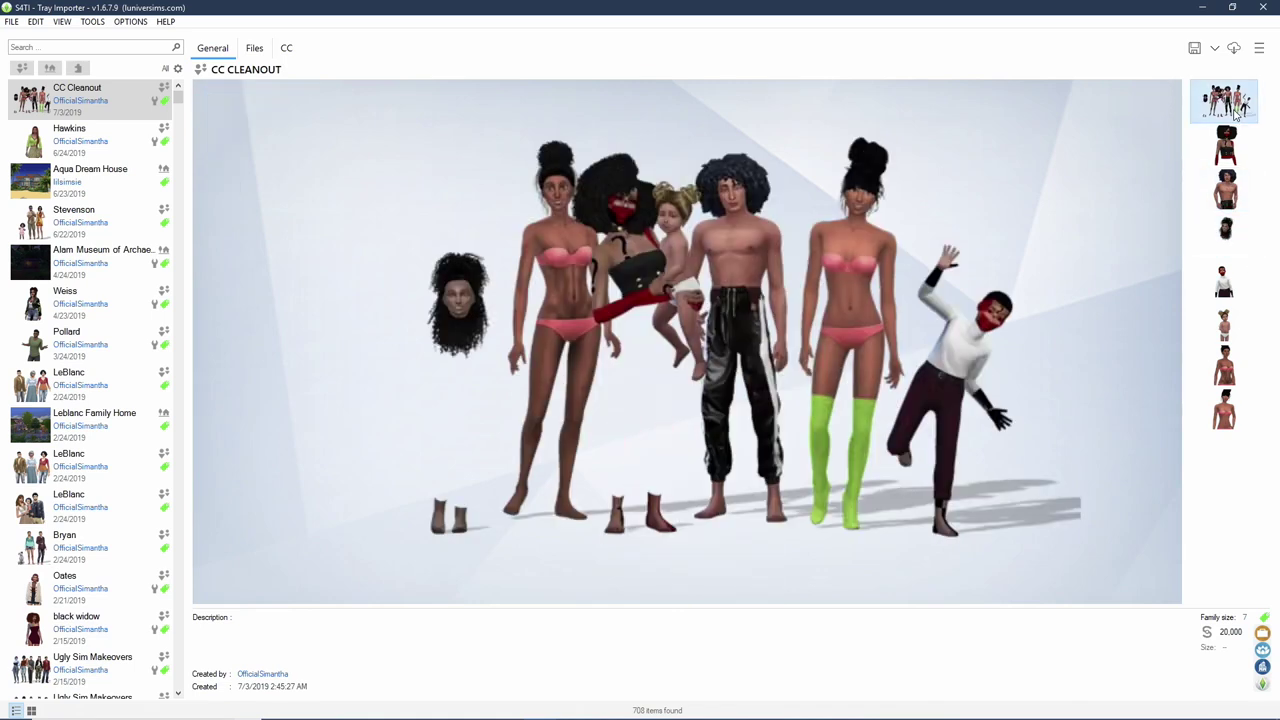
left_click(1238, 145)
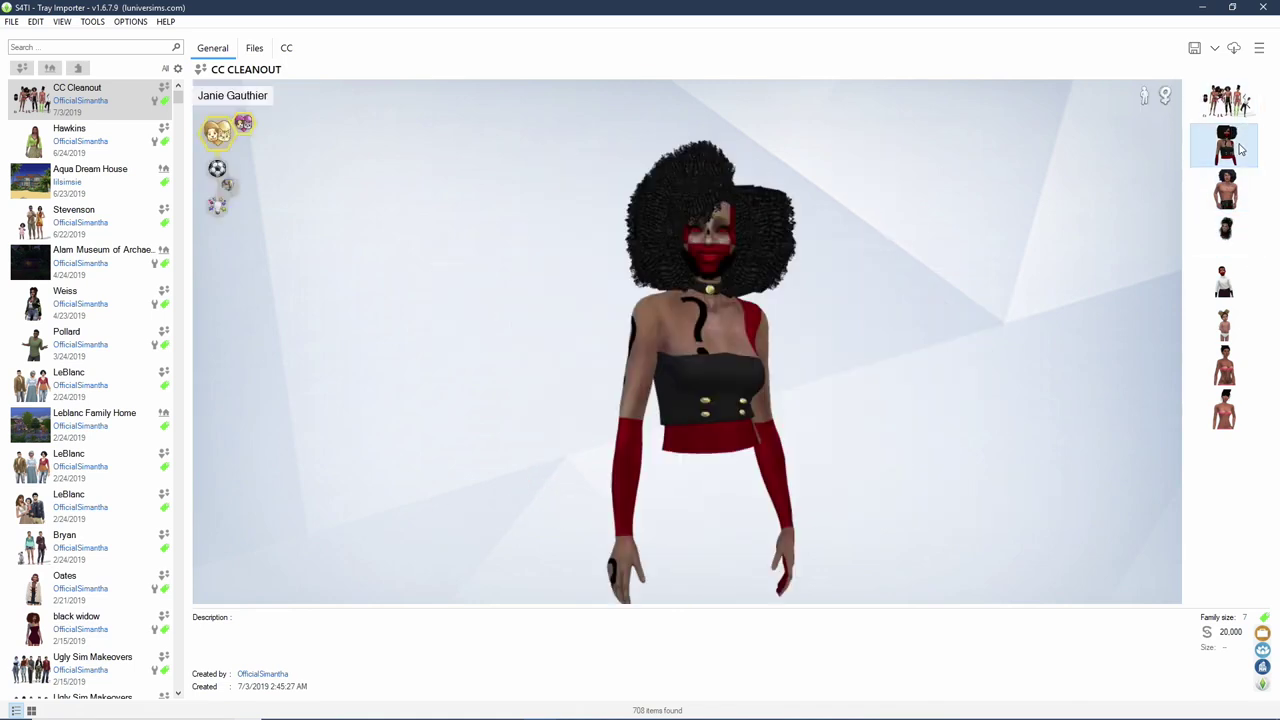
left_click(1236, 110)
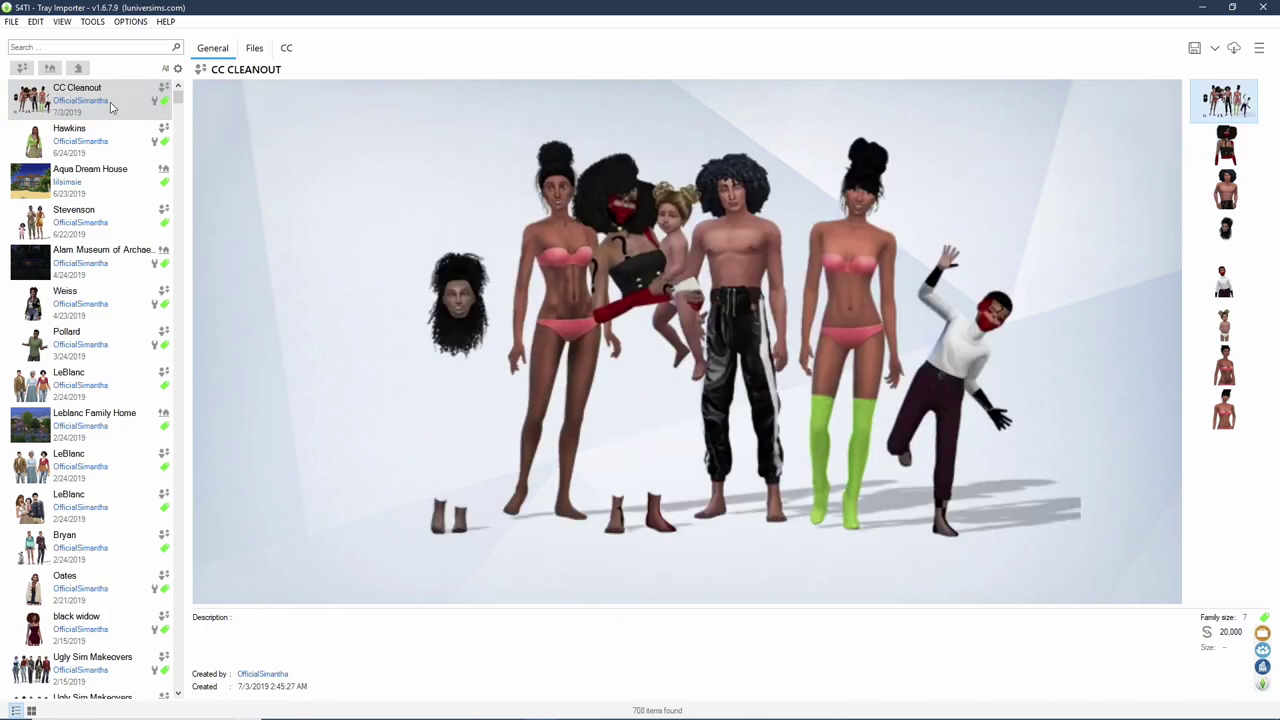
Step: Examine the list of custom content files used by the CC Cleanout household
left_click(82, 92)
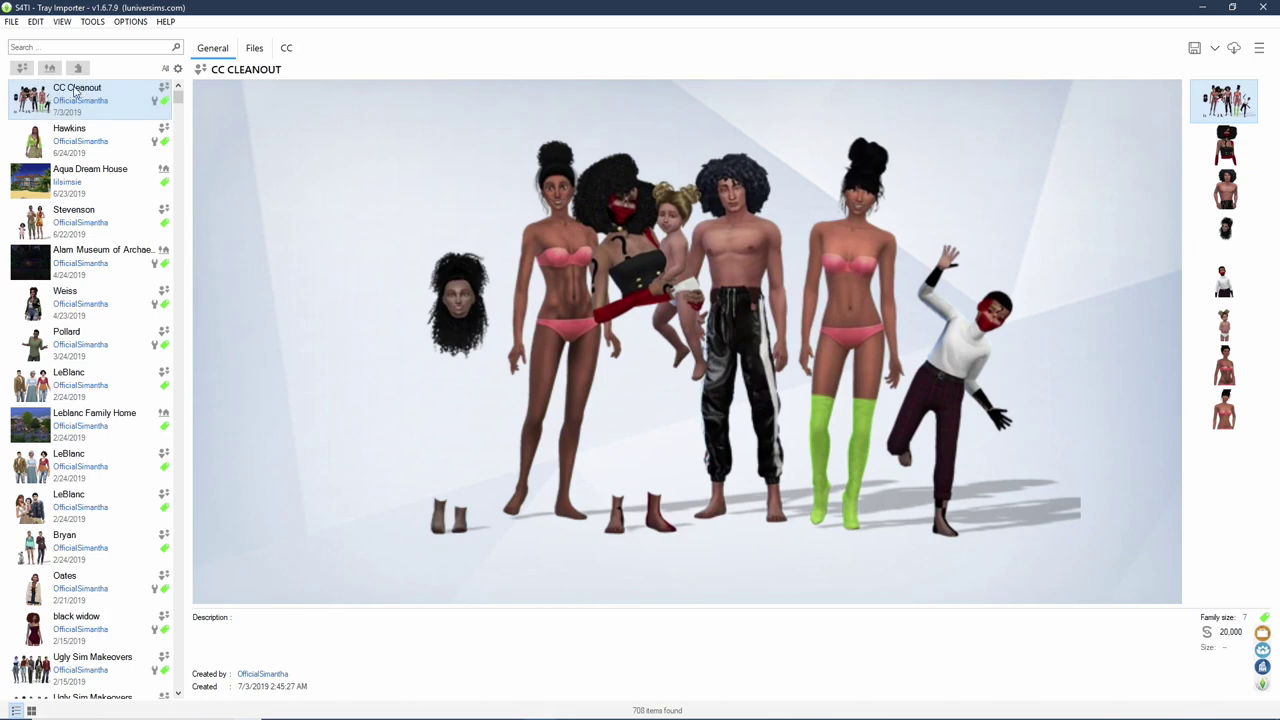
left_click(255, 50)
left_click(286, 48)
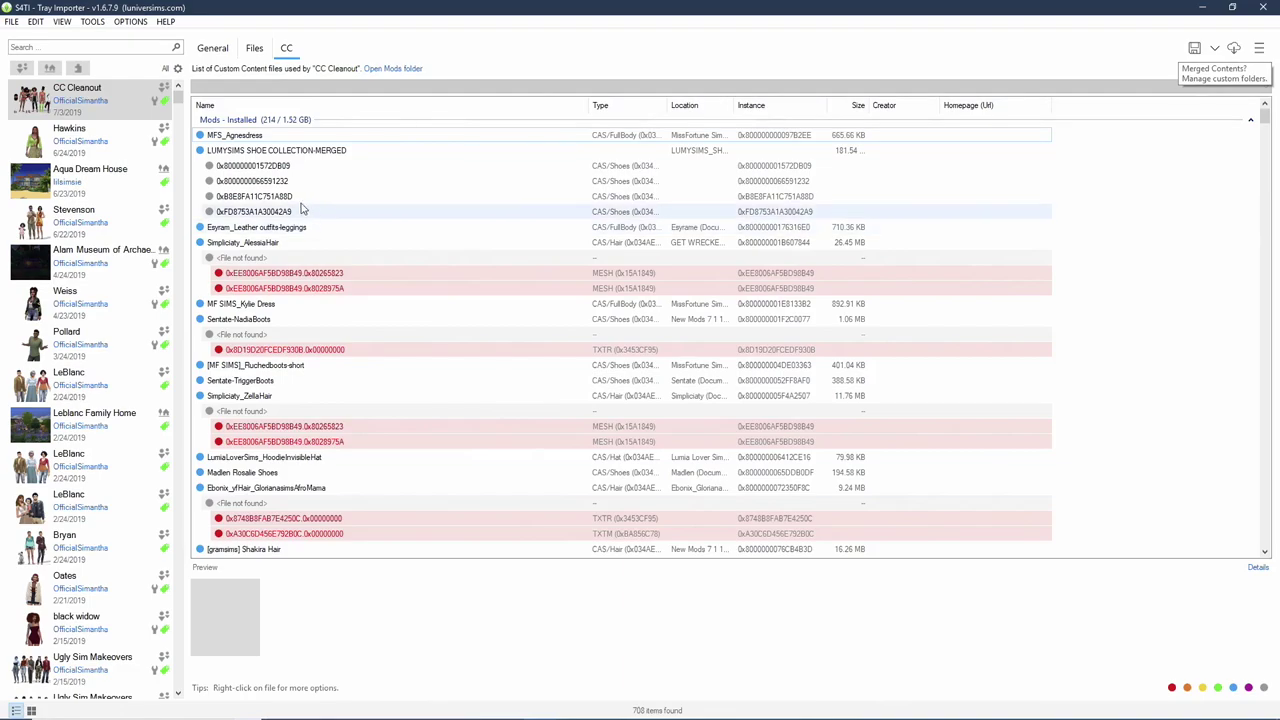
scroll(302, 210, "down", 15)
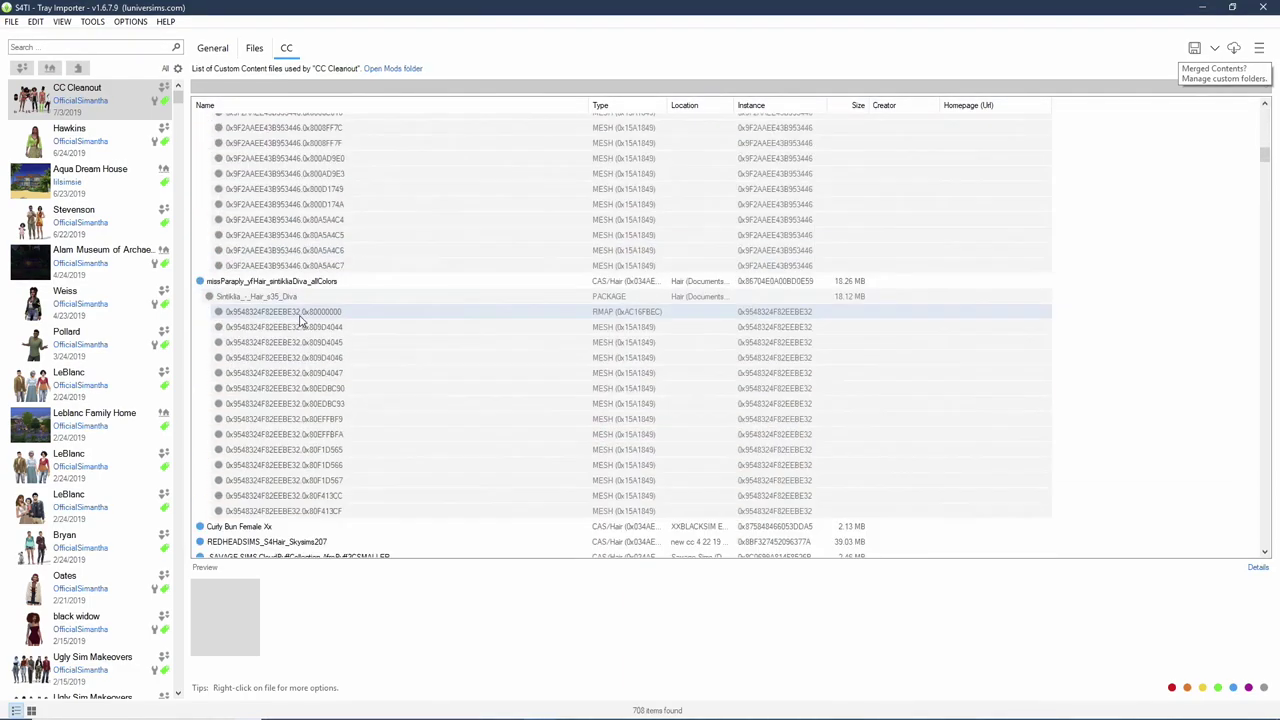
scroll(300, 318, "down", 15)
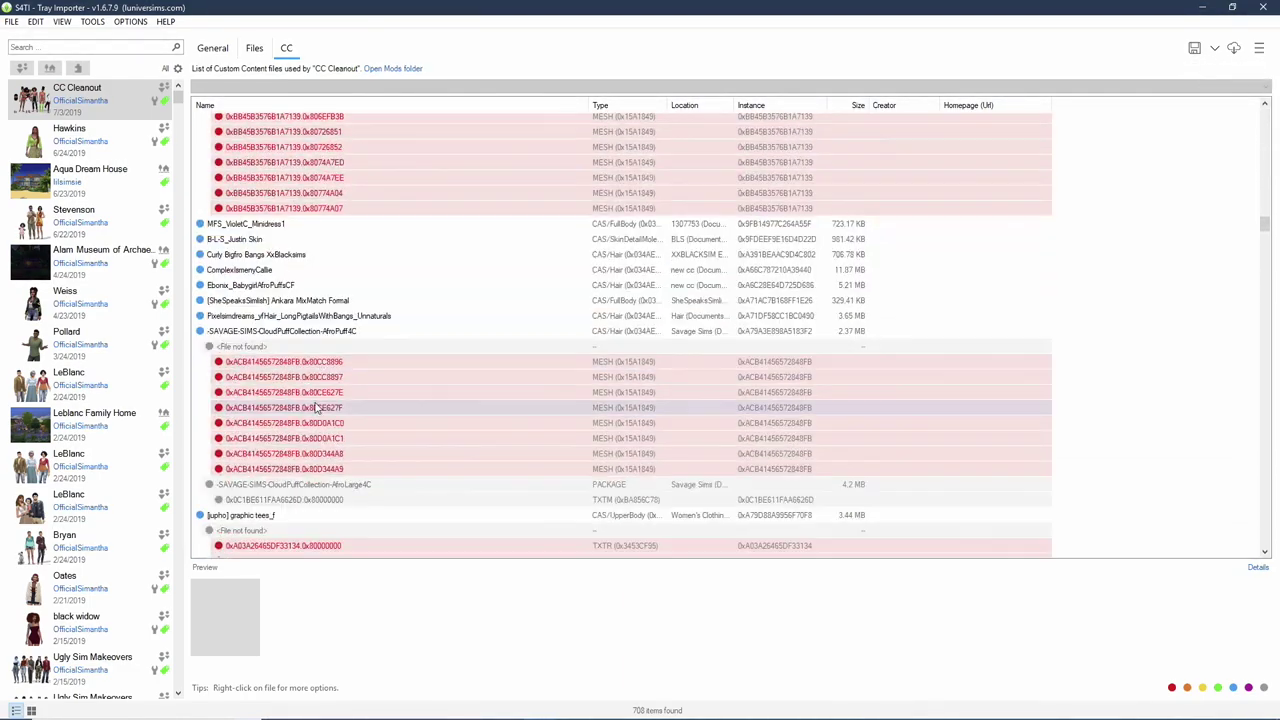
scroll(314, 415, "down", 15)
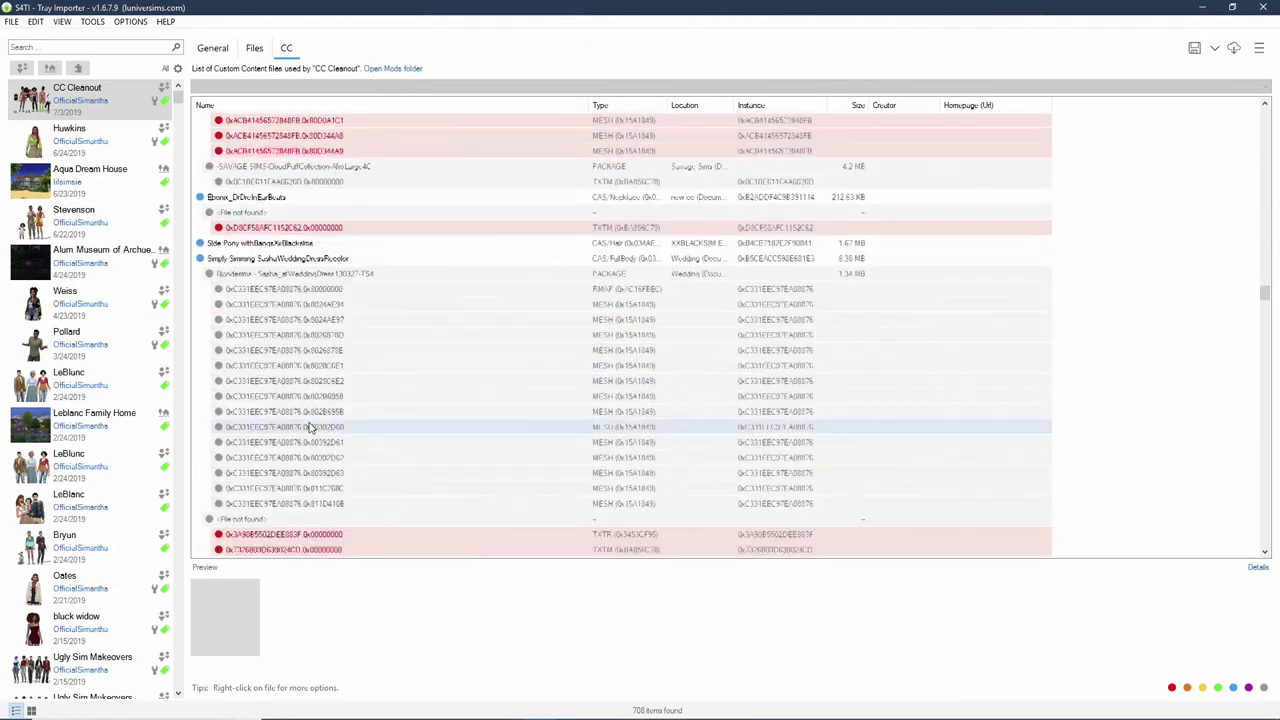
scroll(310, 428, "down", 7)
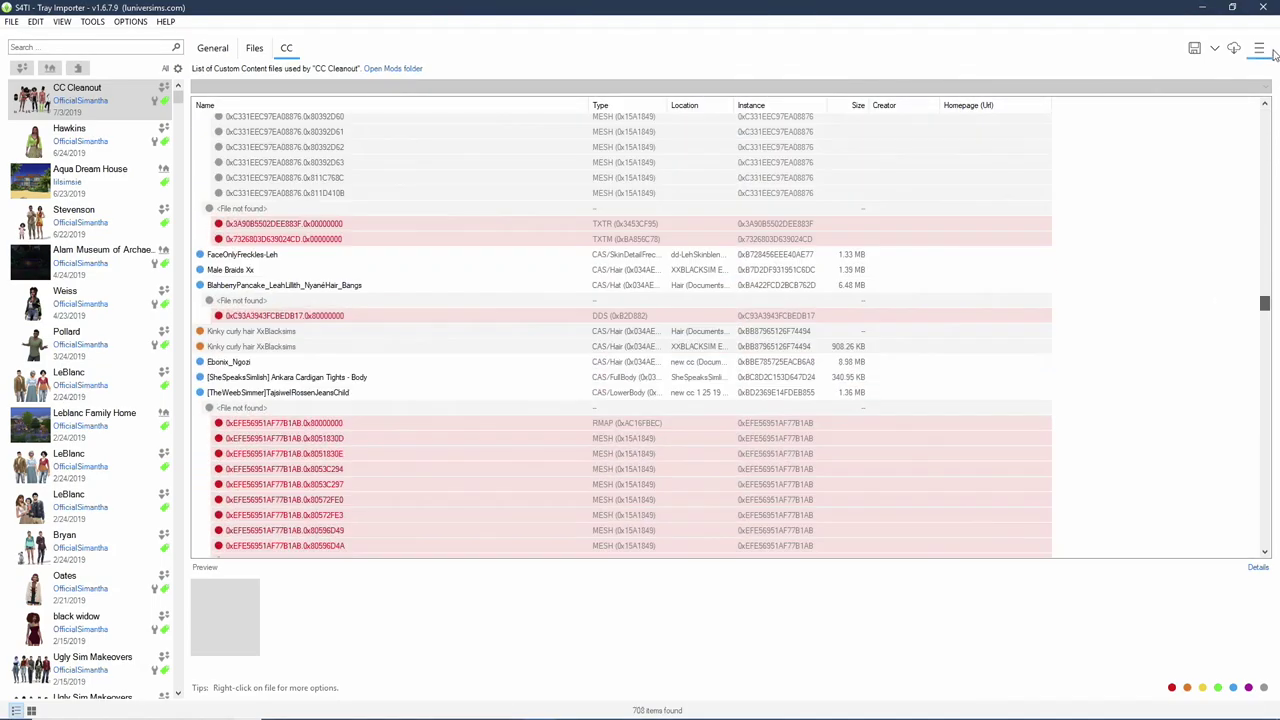
left_click_drag(1266, 299, 1266, 112)
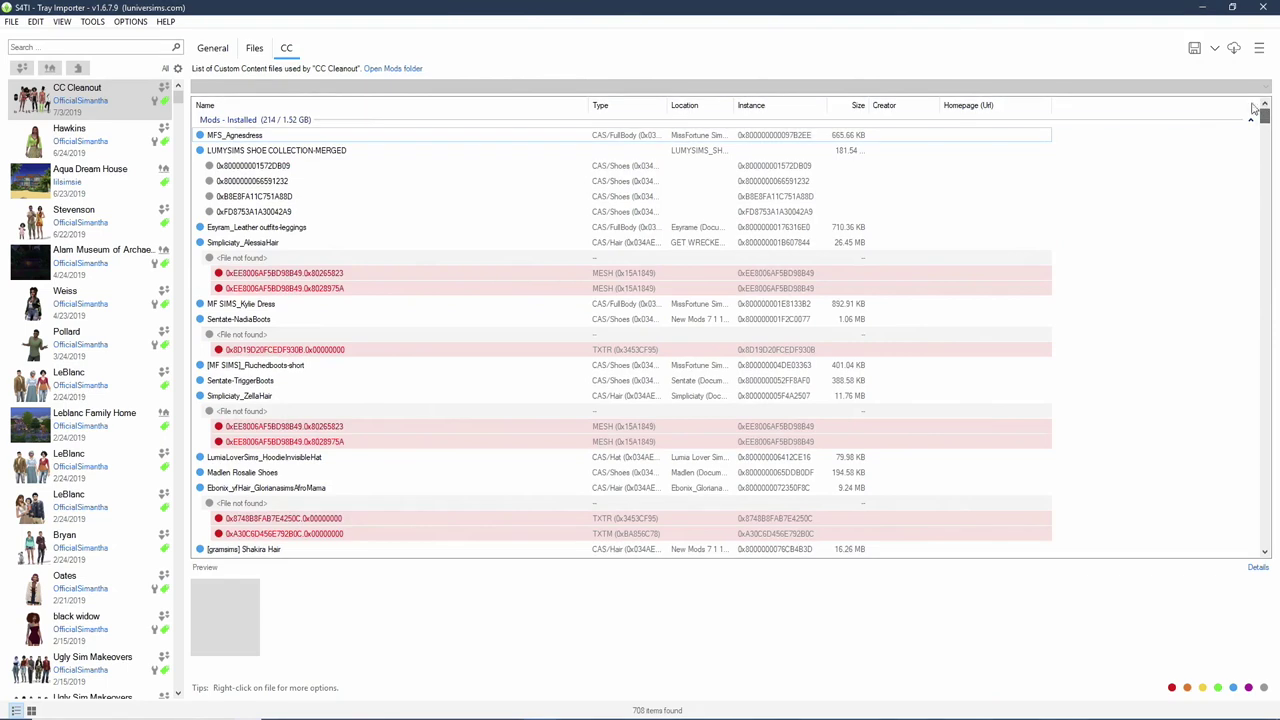
Step: Preview MFS_Agnesdress, show its containing folder and delete MFS_Agnesdress.package from MissFortune Sims
left_click(264, 137)
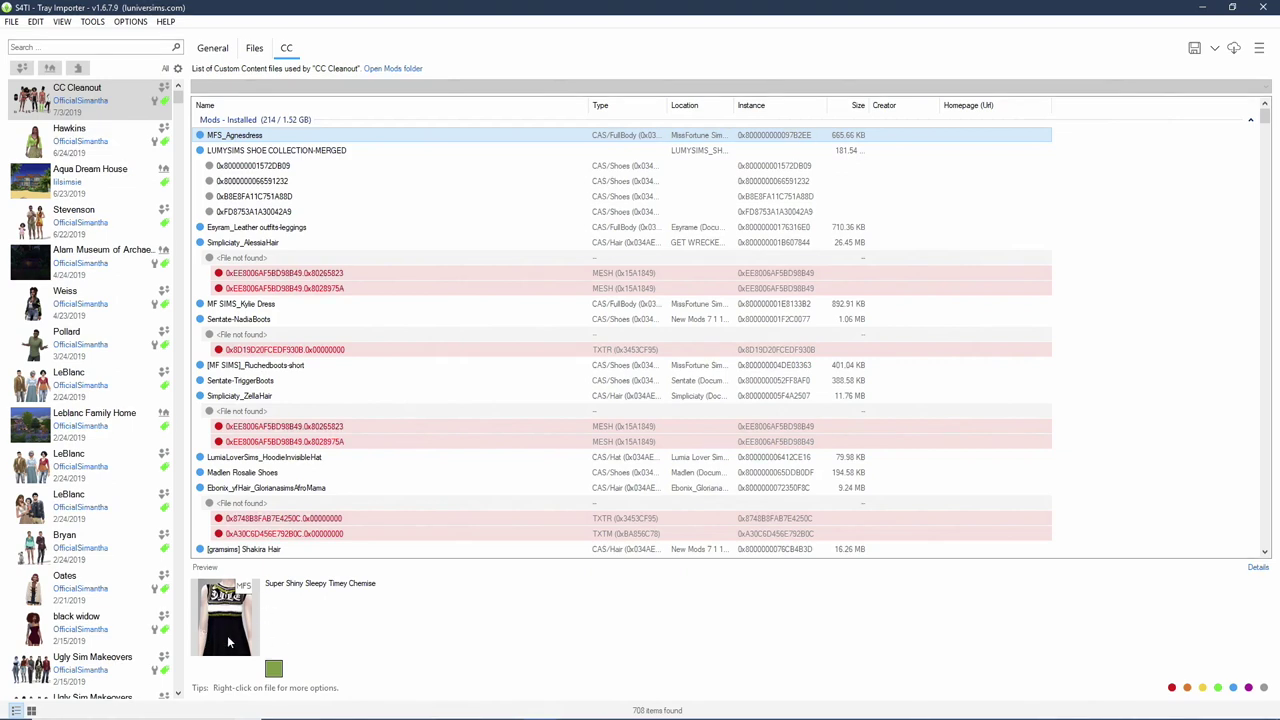
right_click(292, 136)
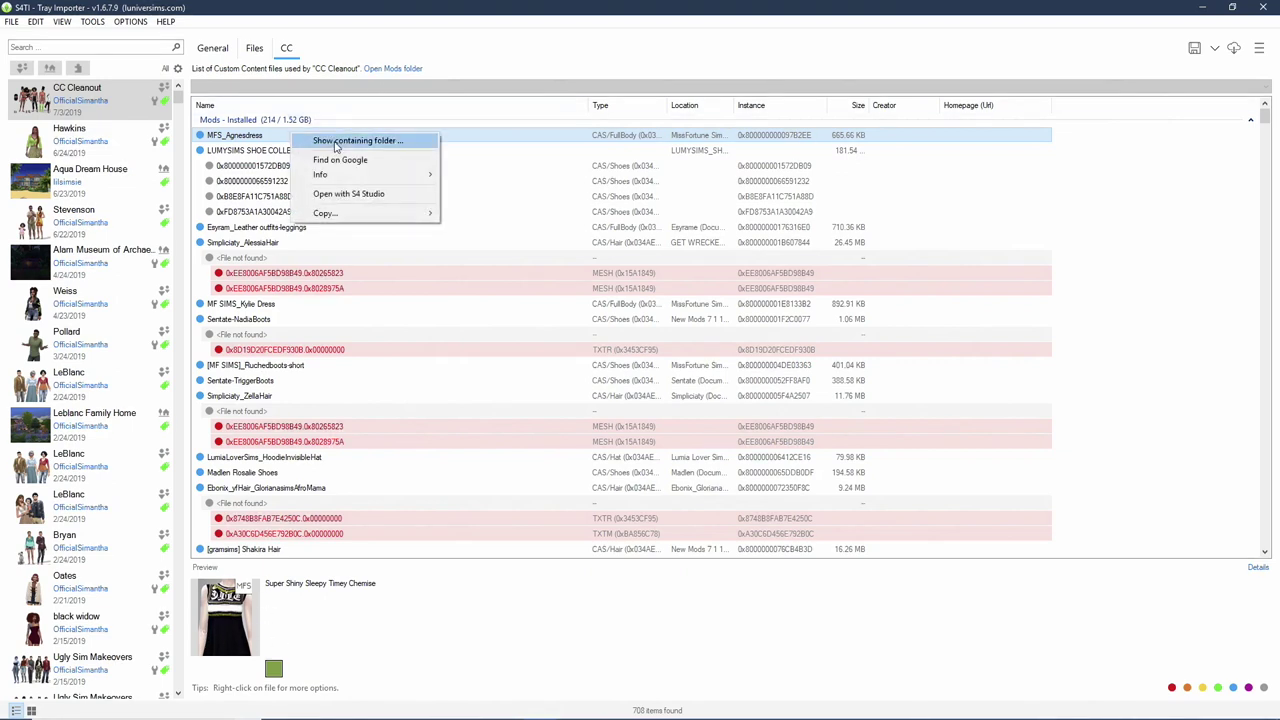
left_click(336, 141)
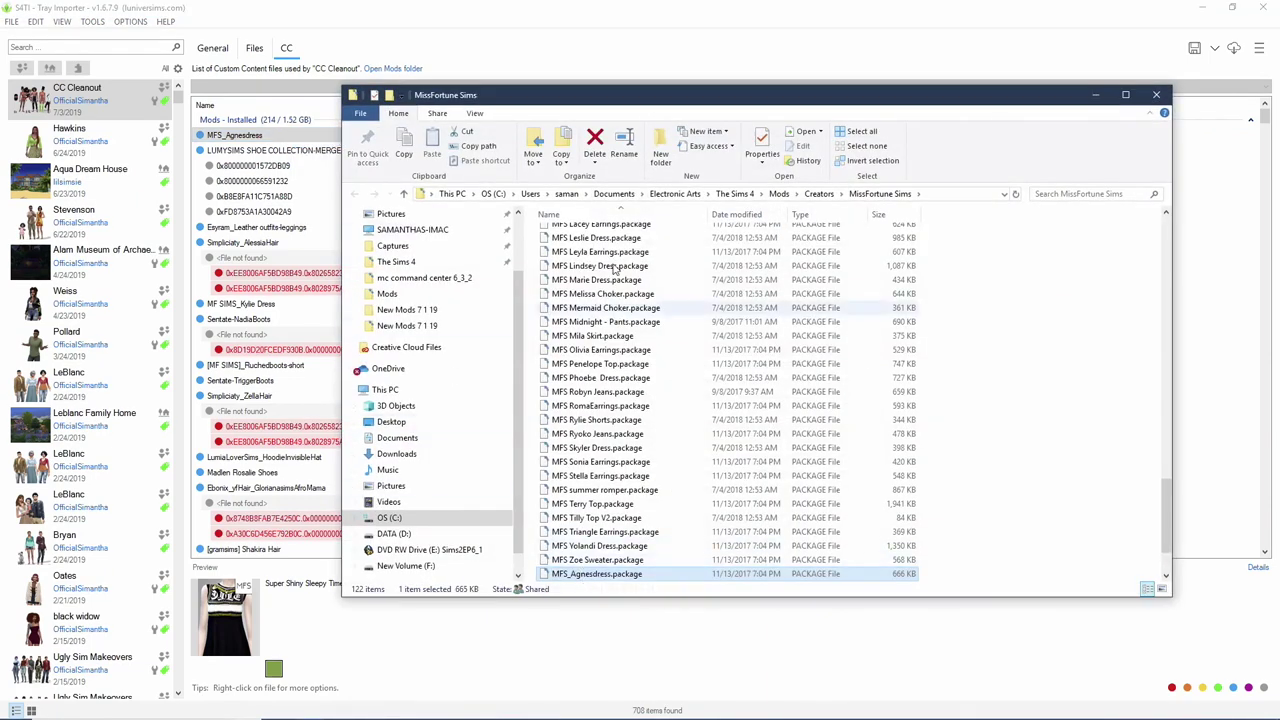
left_click(600, 143)
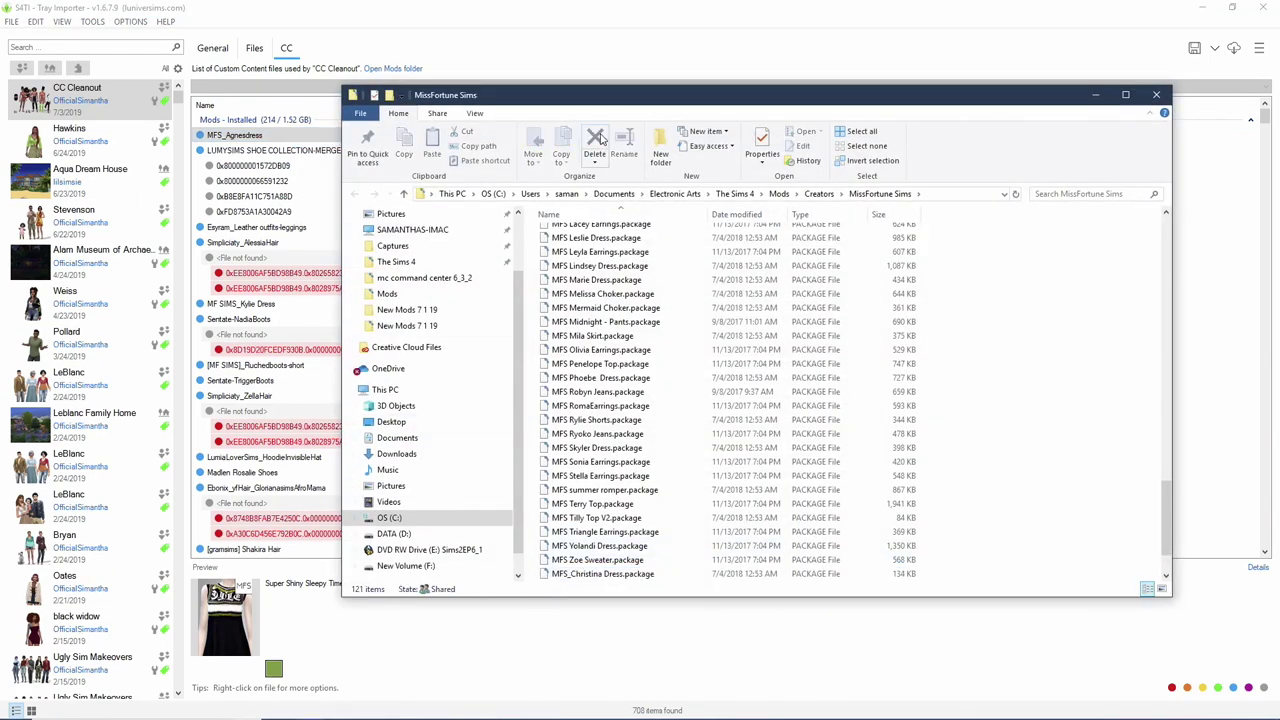
Step: Show the folder containing the LUMYSIMS SHOE COLLECTION-MERGED file
left_click(259, 152)
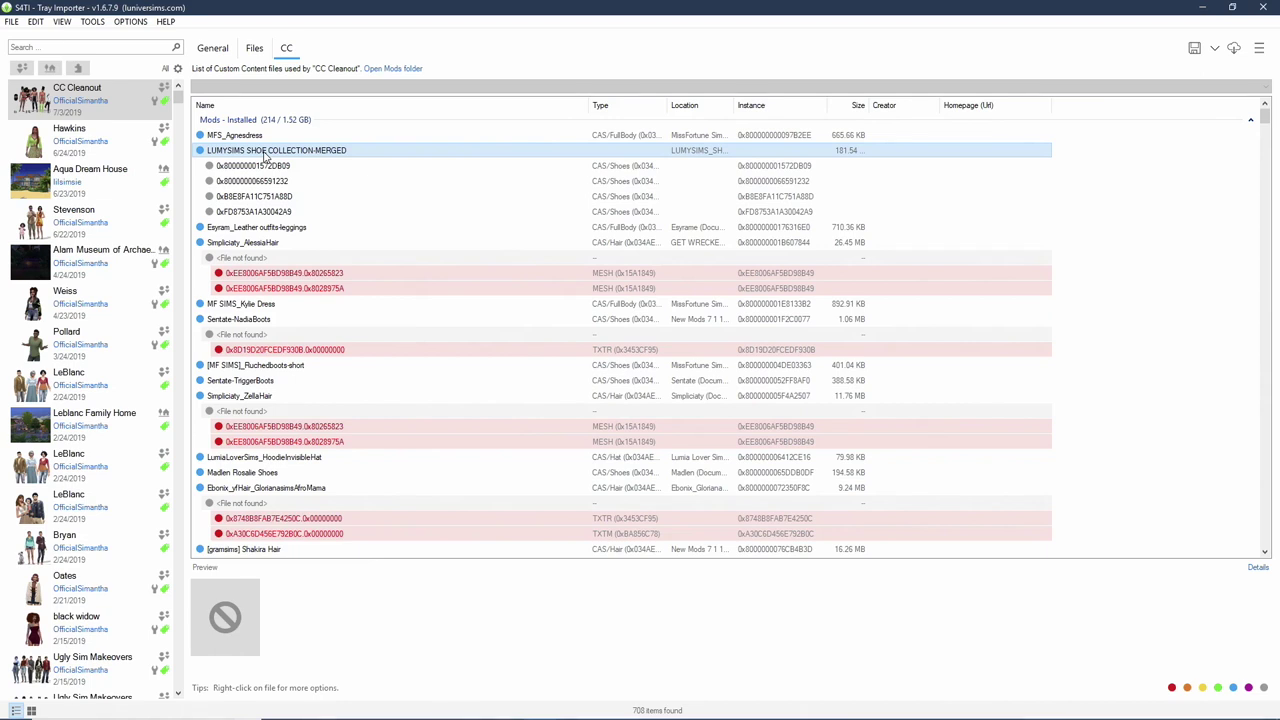
right_click(335, 154)
left_click(390, 158)
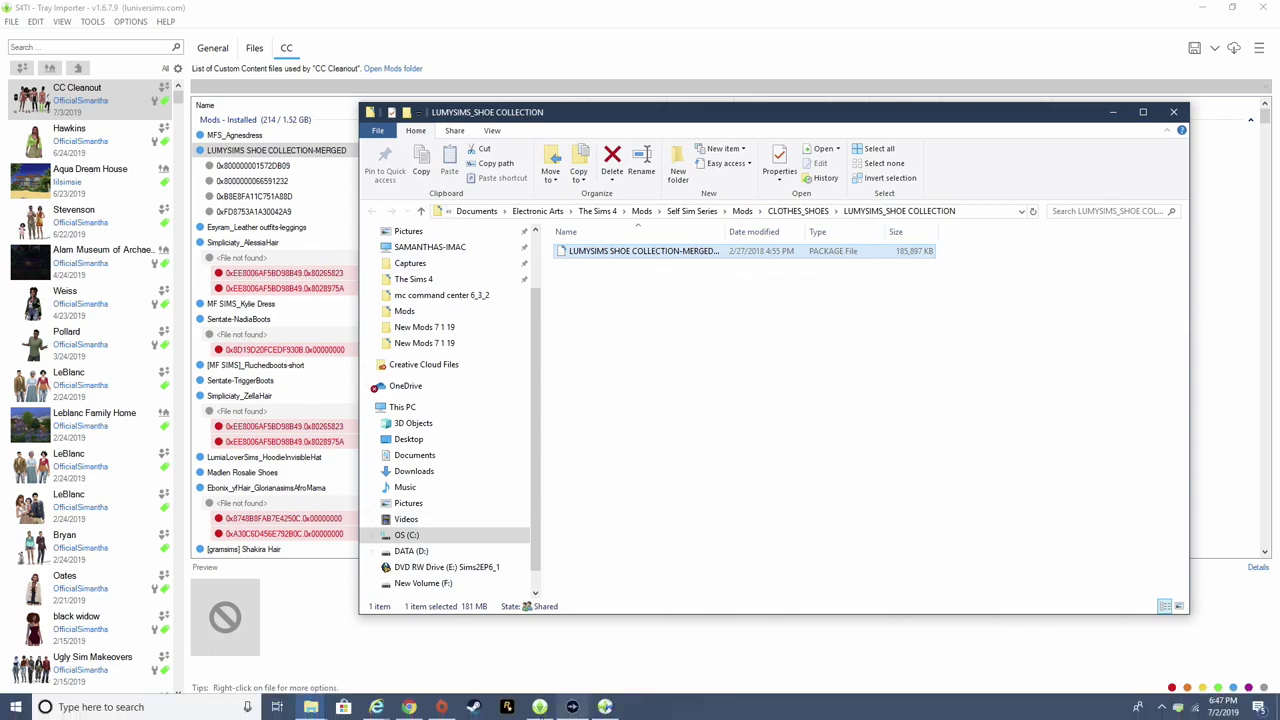
Step: Close the open MissFortune Sims and LUMYSIMS_SHOE COLLECTION folder windows
left_click(301, 708)
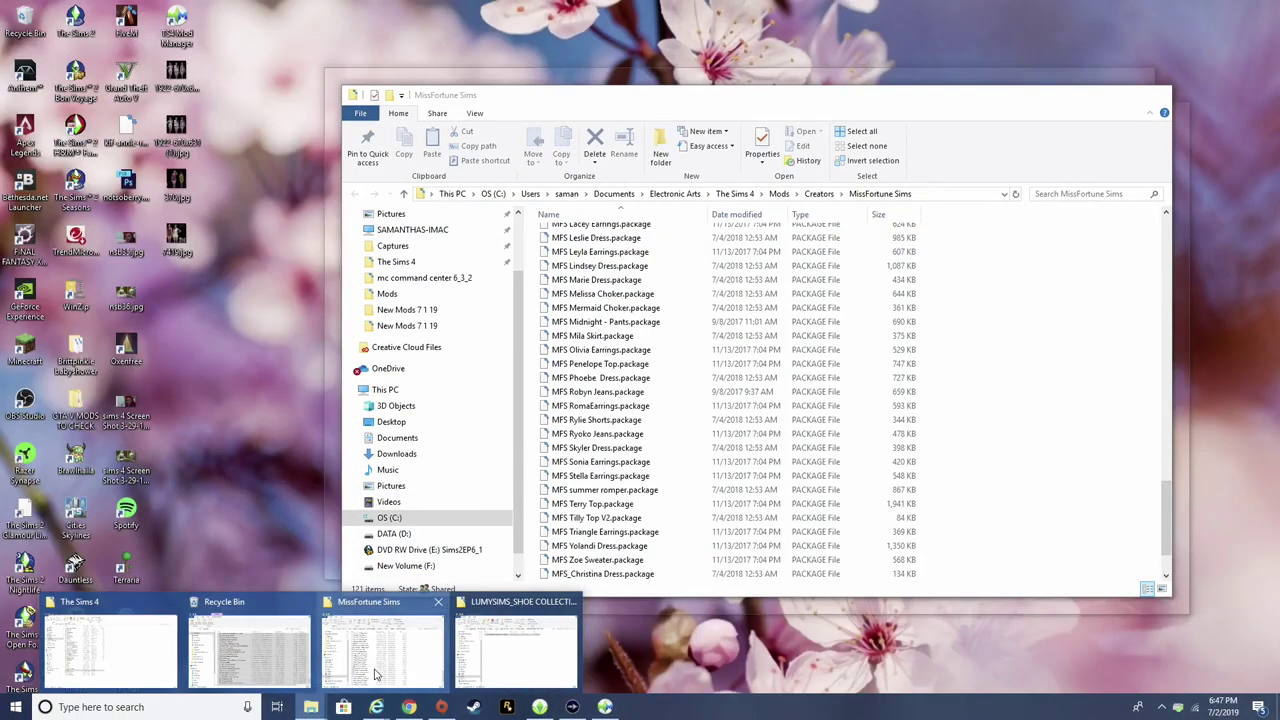
left_click(378, 672)
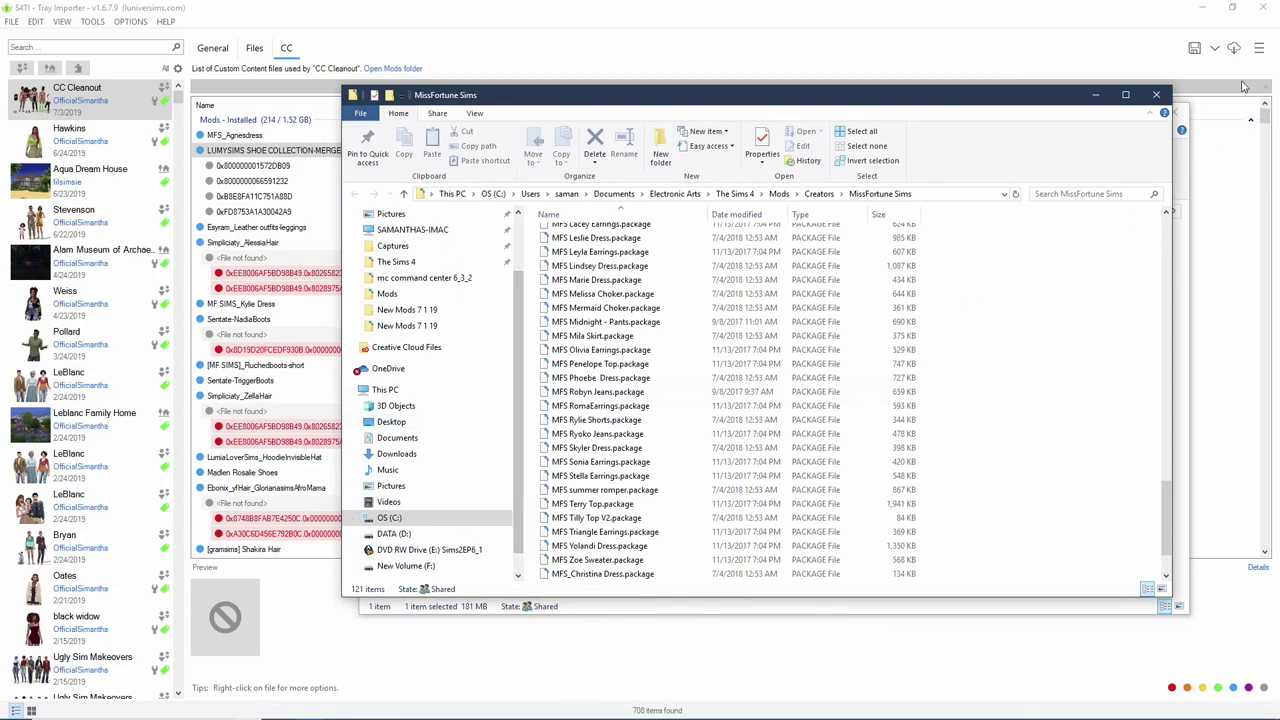
left_click(1156, 94)
left_click(1173, 112)
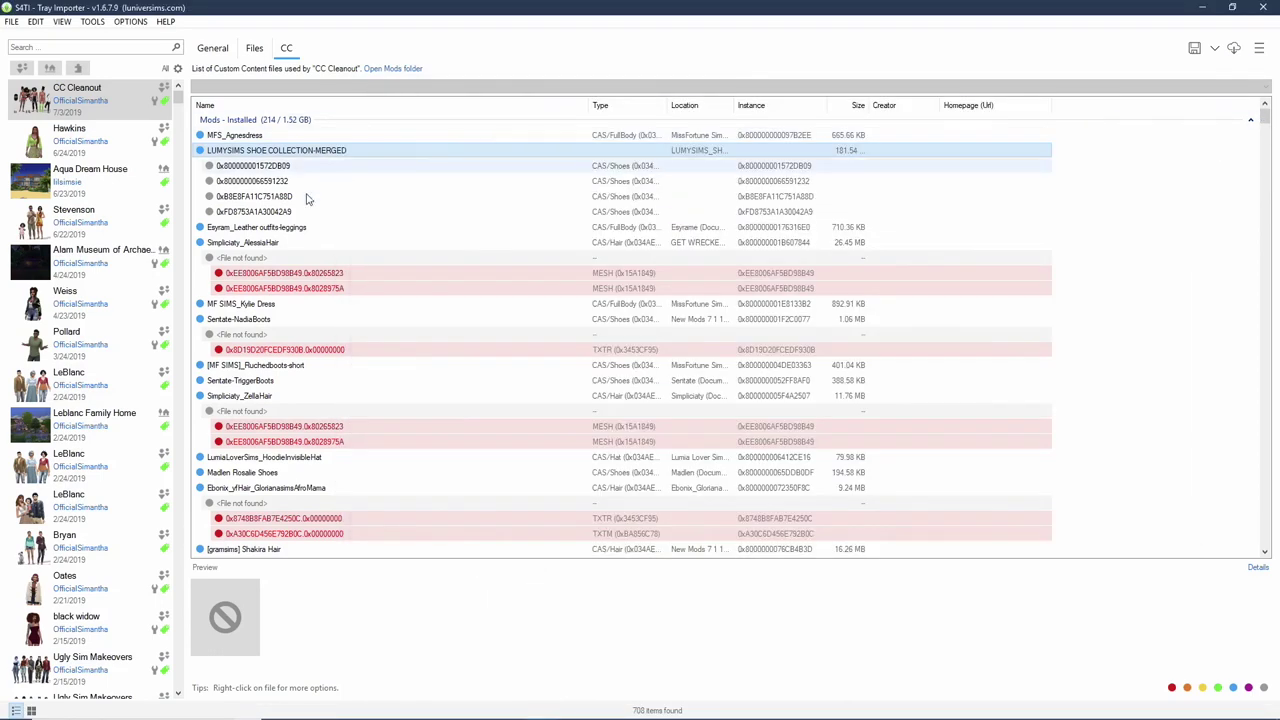
Step: Preview Esyram_Leather outfits-leggings, show its containing folder and delete its package file from Esyrame
left_click(267, 231)
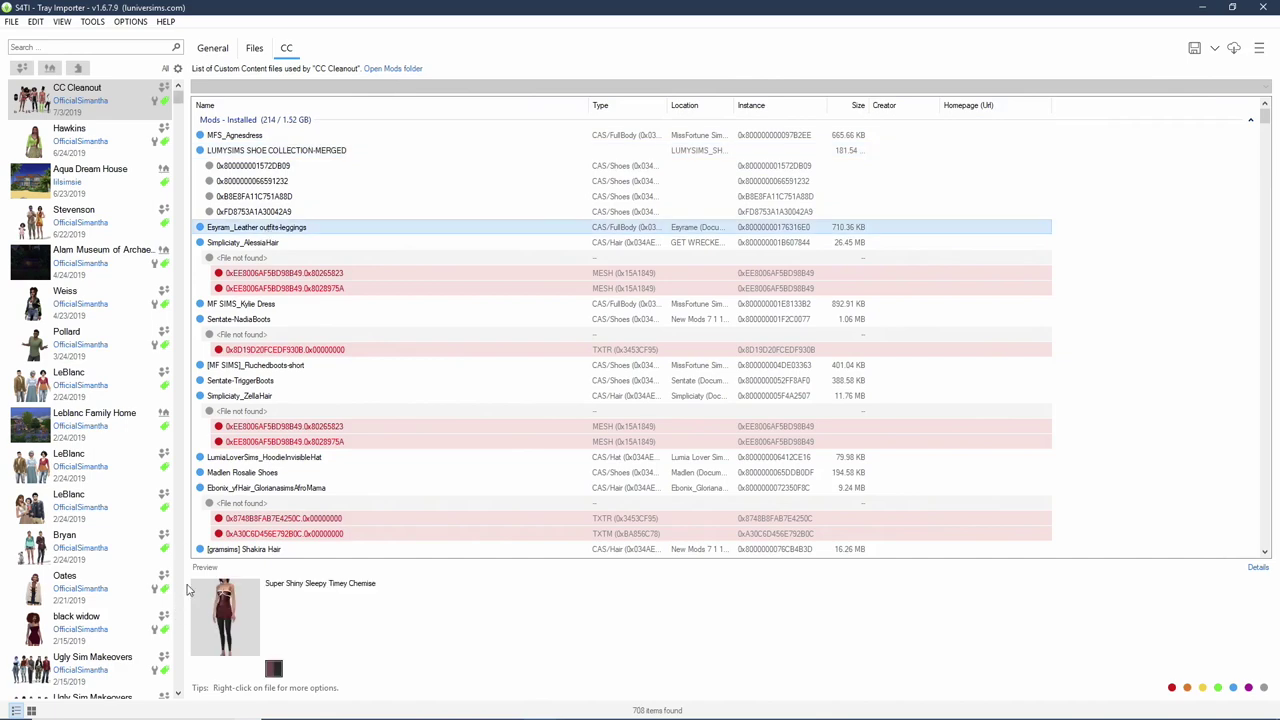
right_click(277, 229)
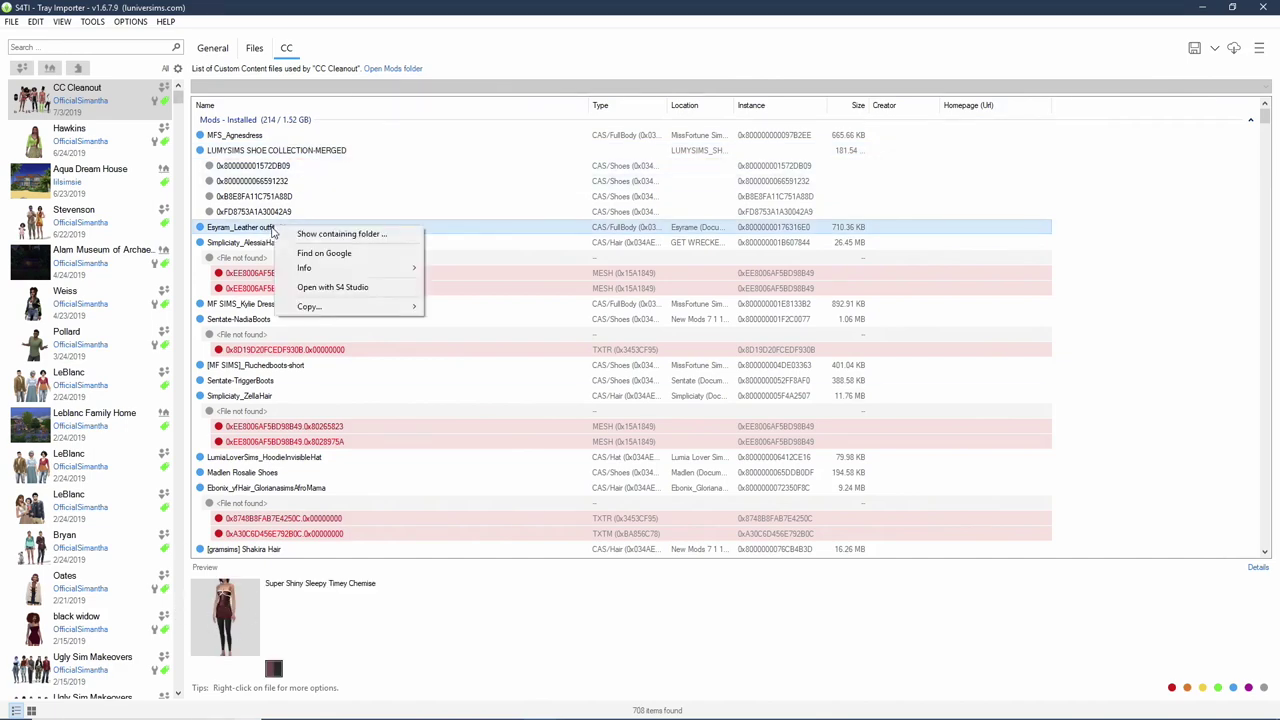
left_click(345, 233)
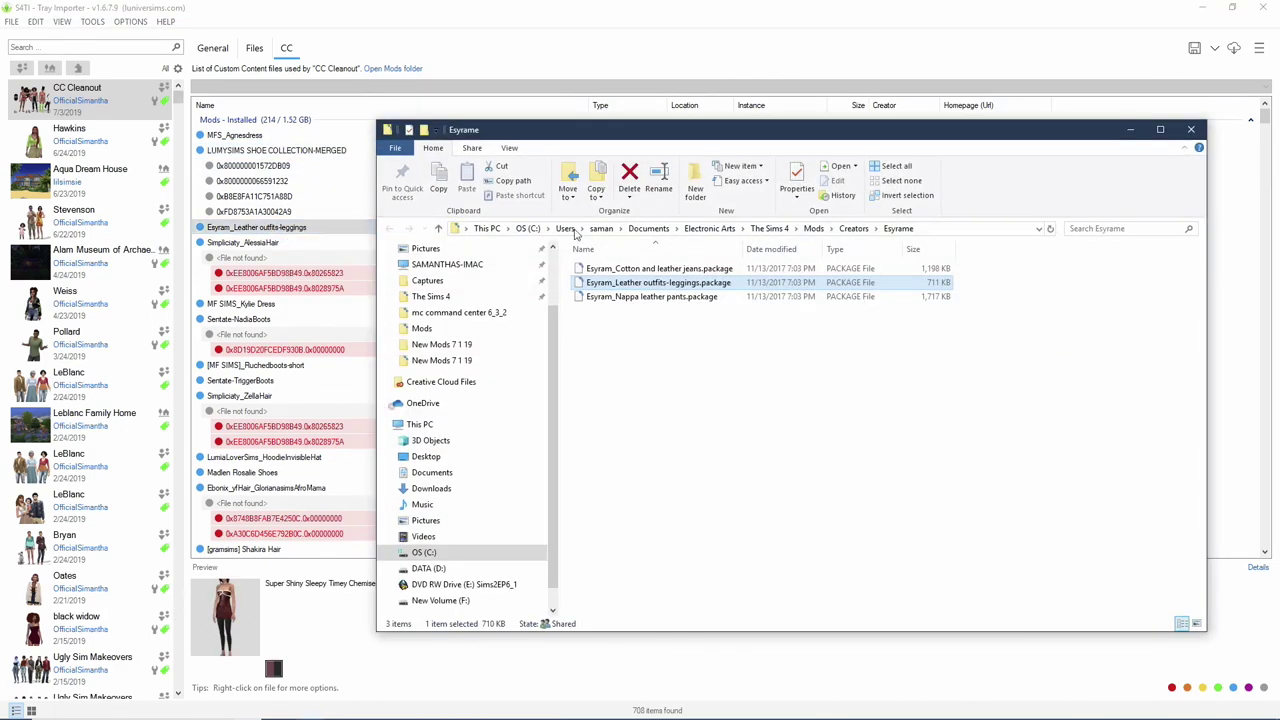
right_click(608, 284)
left_click(630, 176)
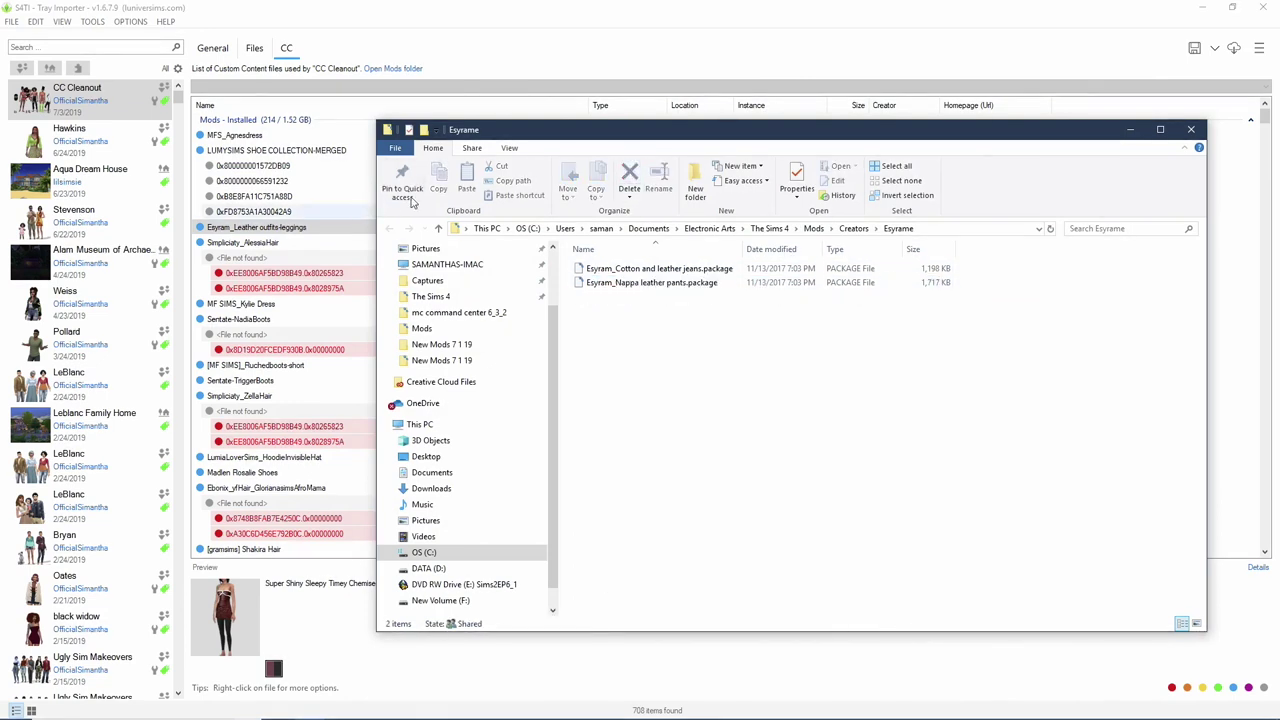
Step: Show the folder containing Simpliciaty_AlessiaHair and delete Simpliciaty_AlessiaHair.package from it
left_click(235, 247)
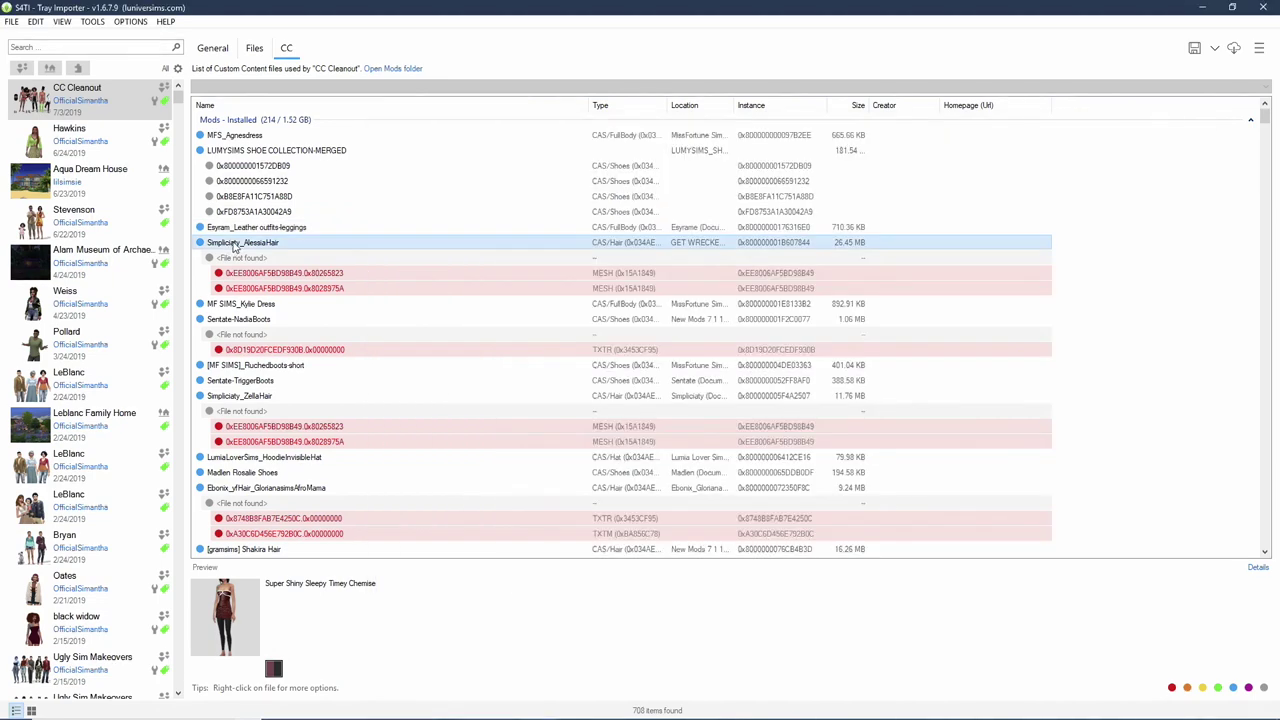
right_click(235, 247)
left_click(290, 253)
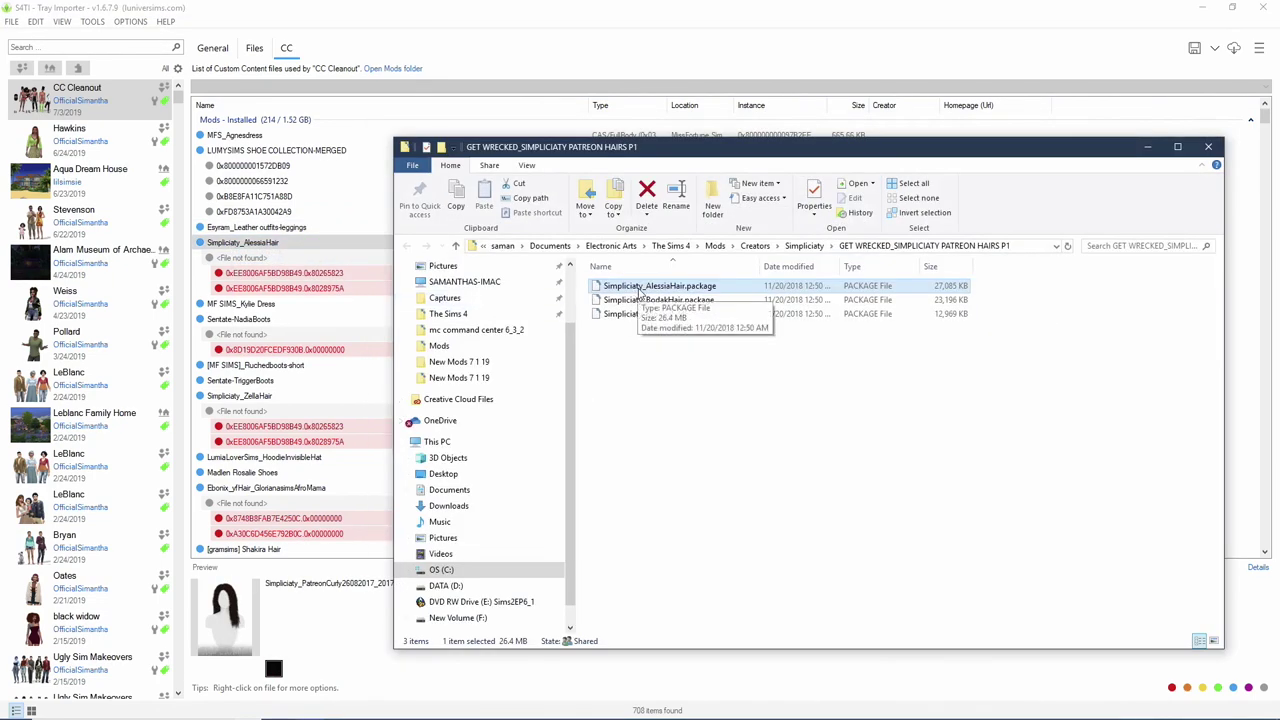
right_click(637, 291)
left_click(647, 197)
left_click(647, 197)
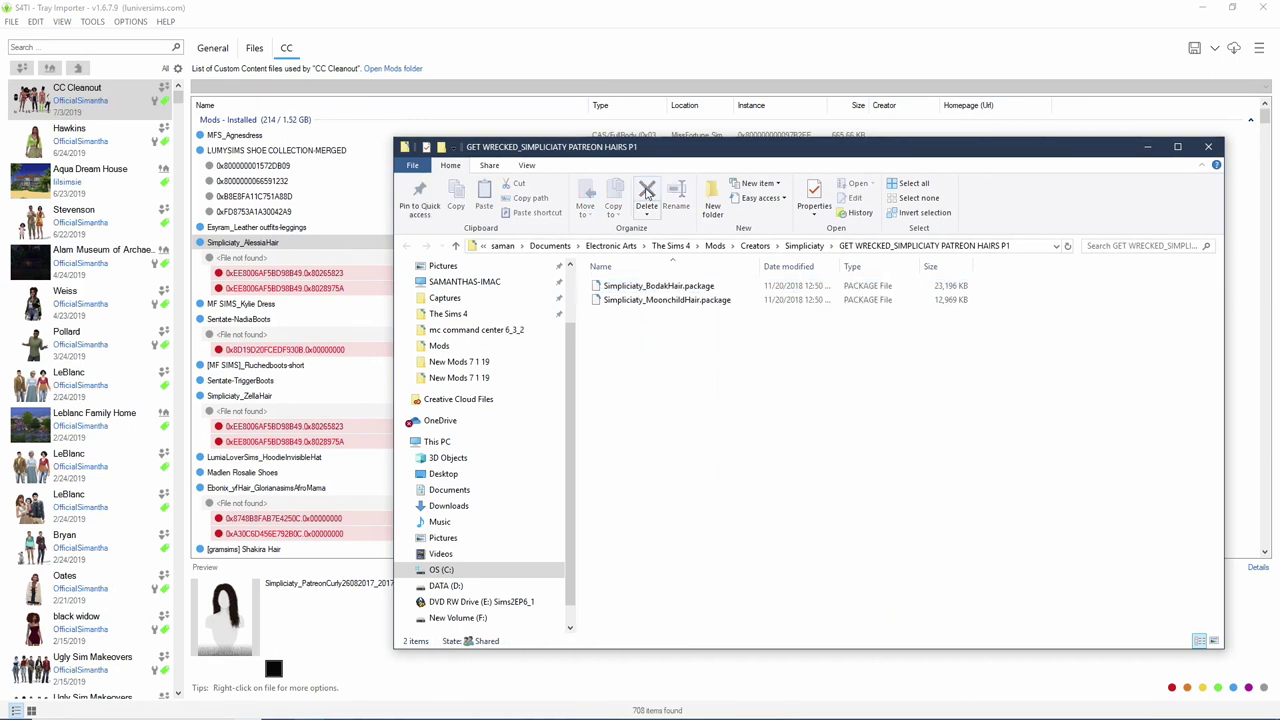
Step: Show the folder containing MF SIMS_Kylie Dress and delete MF SIMS_Kylie Dress.package from it
left_click(250, 304)
right_click(250, 304)
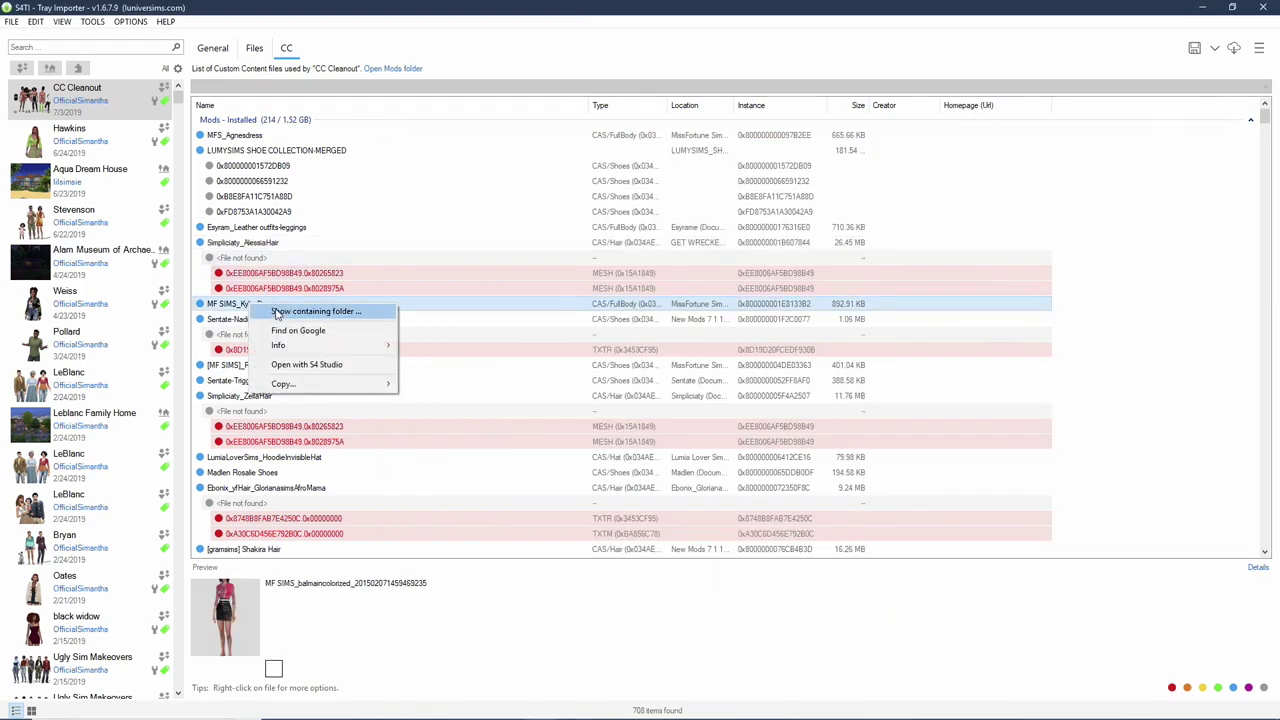
left_click(310, 311)
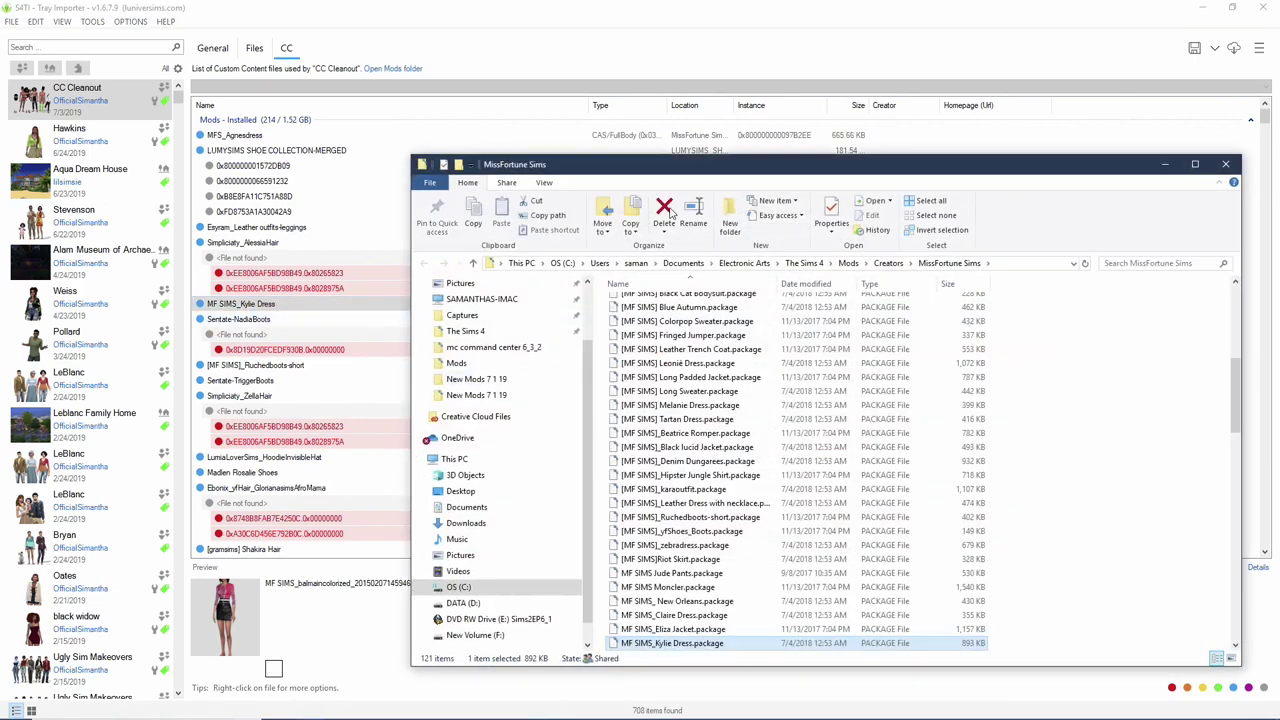
left_click(666, 210)
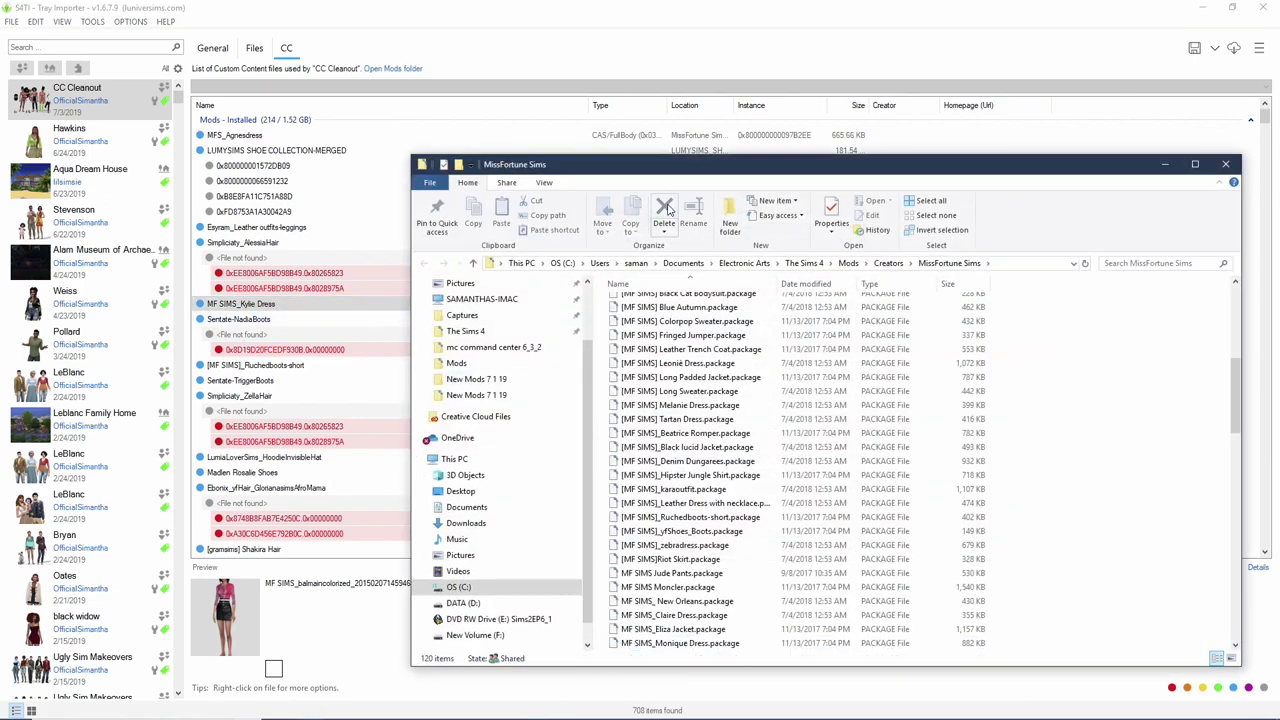
Step: Preview Sentate-NadiaBoots, show the folder containing [MF SIMS]_Ruchedboots-short and delete [MF SIMS]_Ruchedboots-short.package from it
left_click(248, 320)
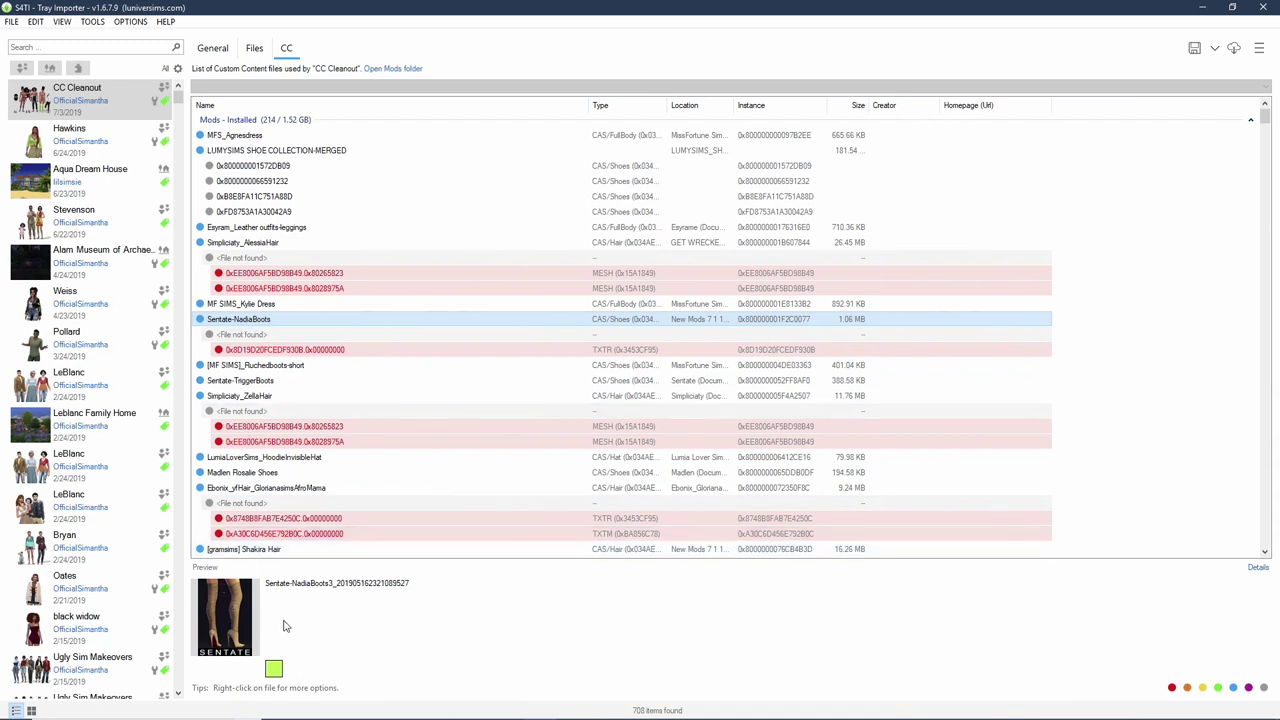
left_click(241, 366)
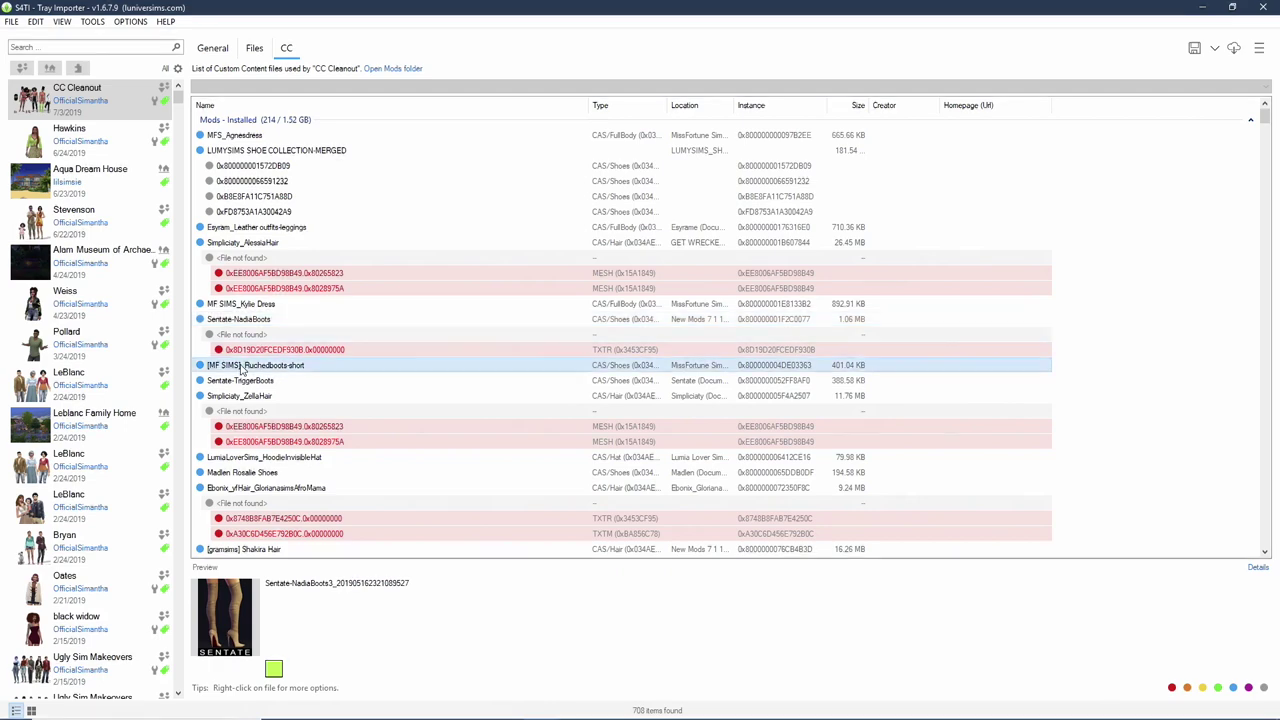
right_click(243, 368)
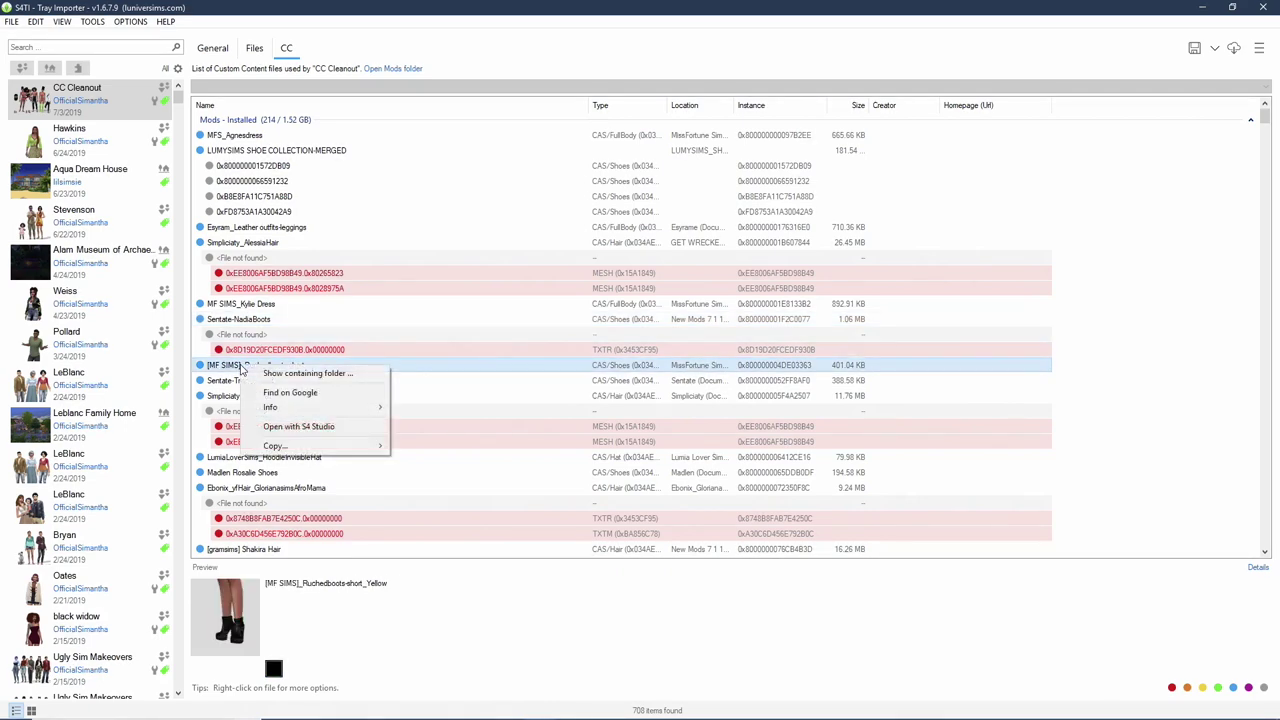
left_click(286, 371)
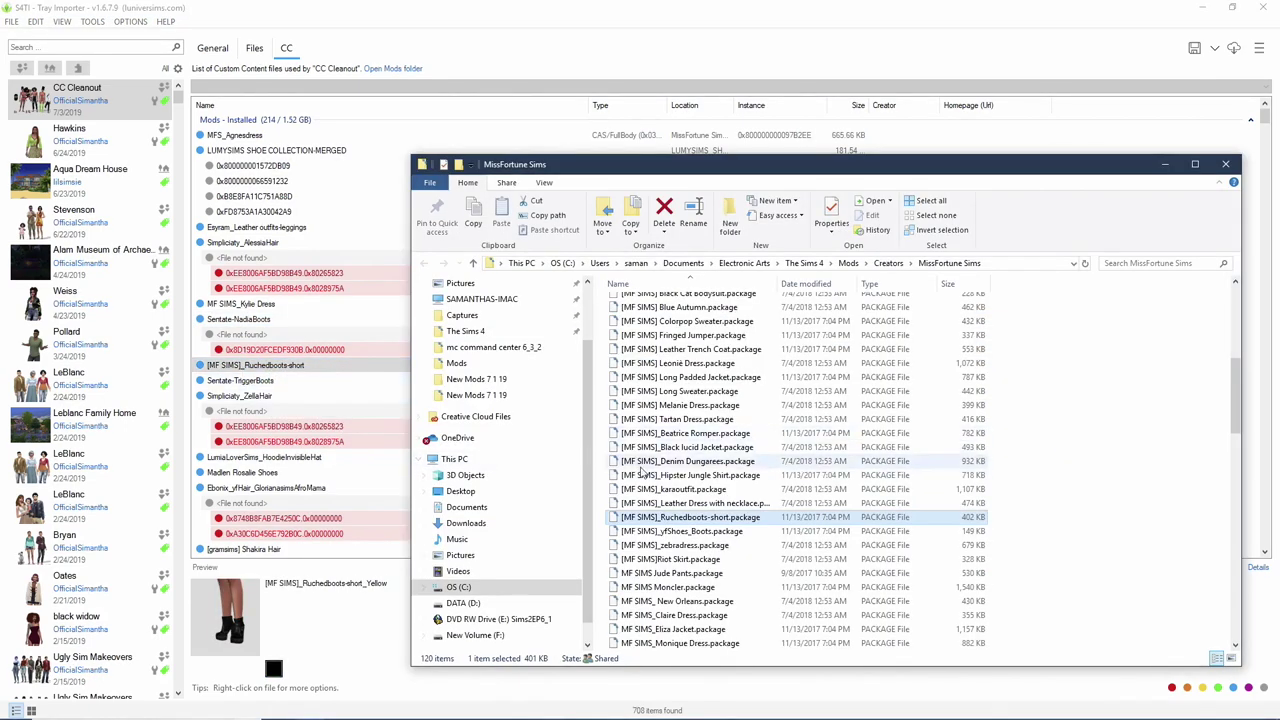
left_click(668, 212)
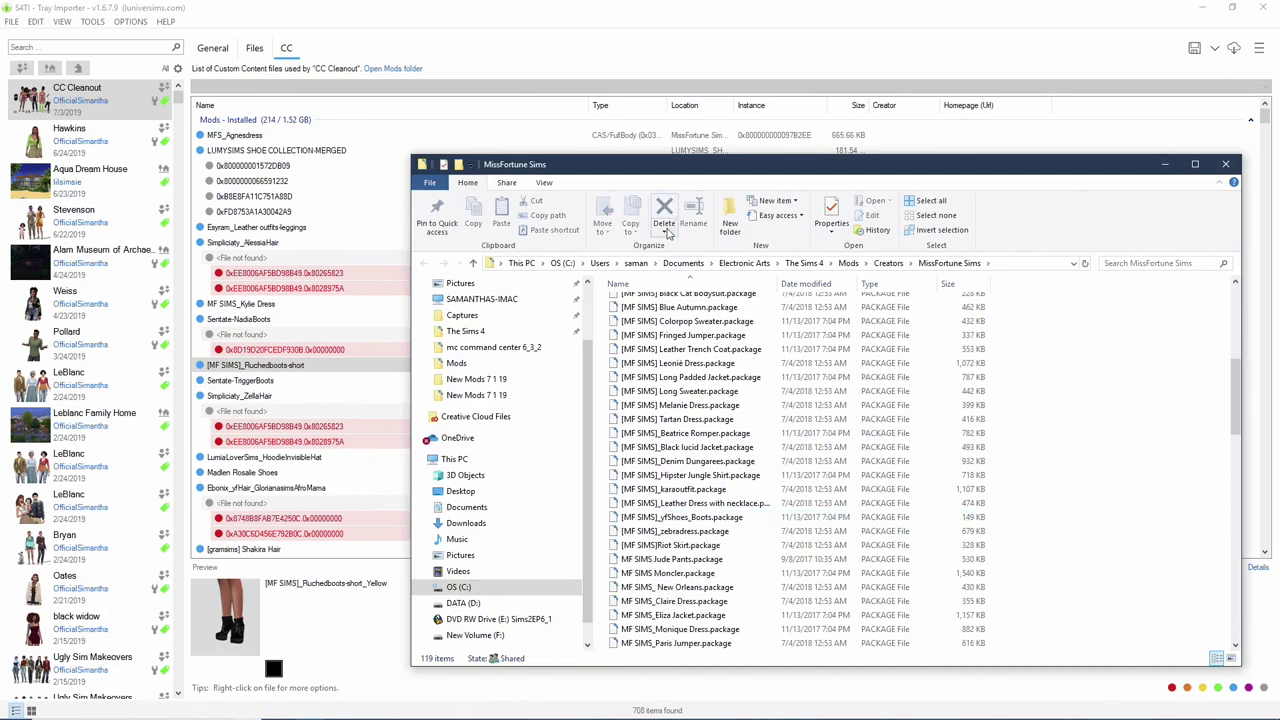
Step: Show the folder containing Sentate-TriggerBoots and delete Sentate-TriggerBoots.package from it
left_click(275, 382)
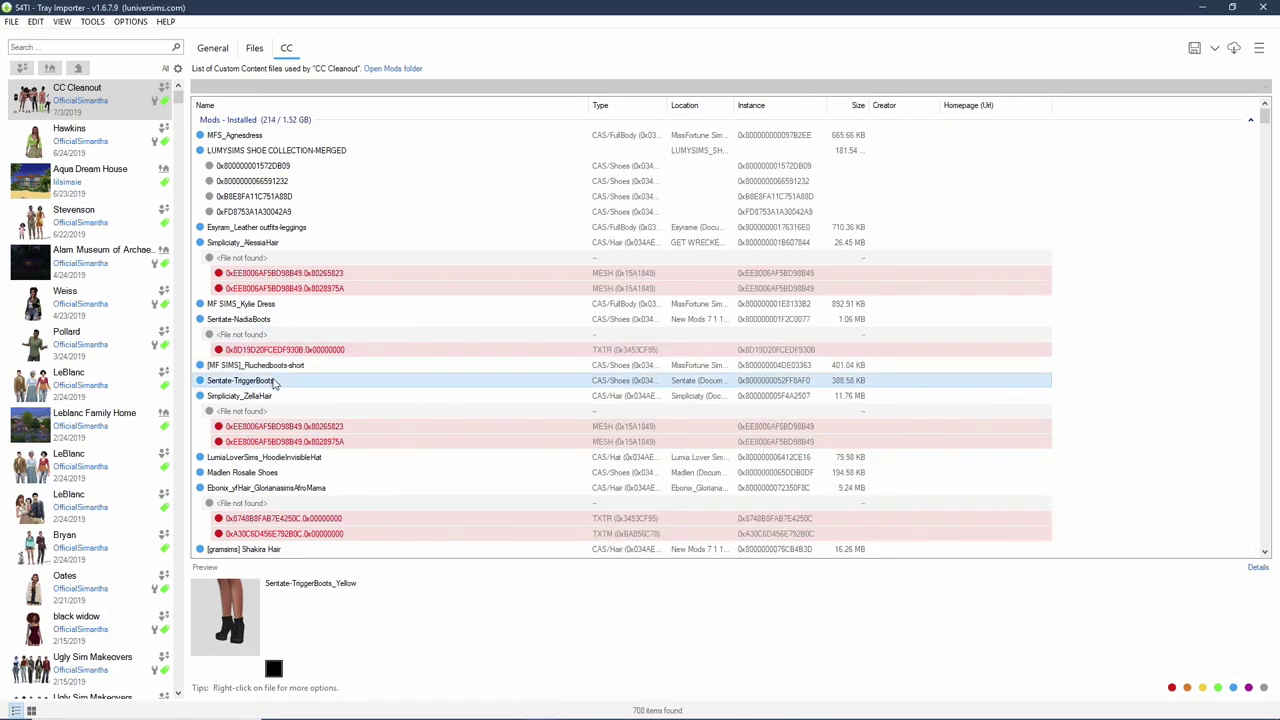
right_click(276, 383)
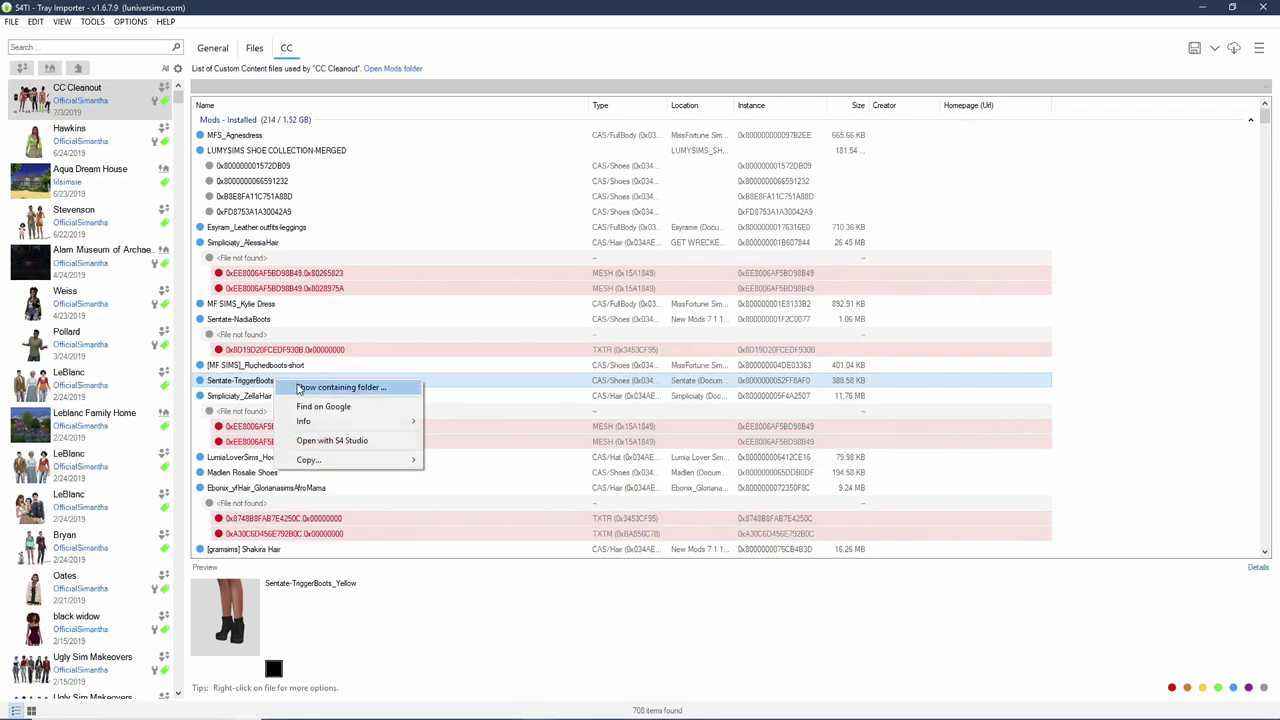
left_click(295, 387)
left_click(681, 225)
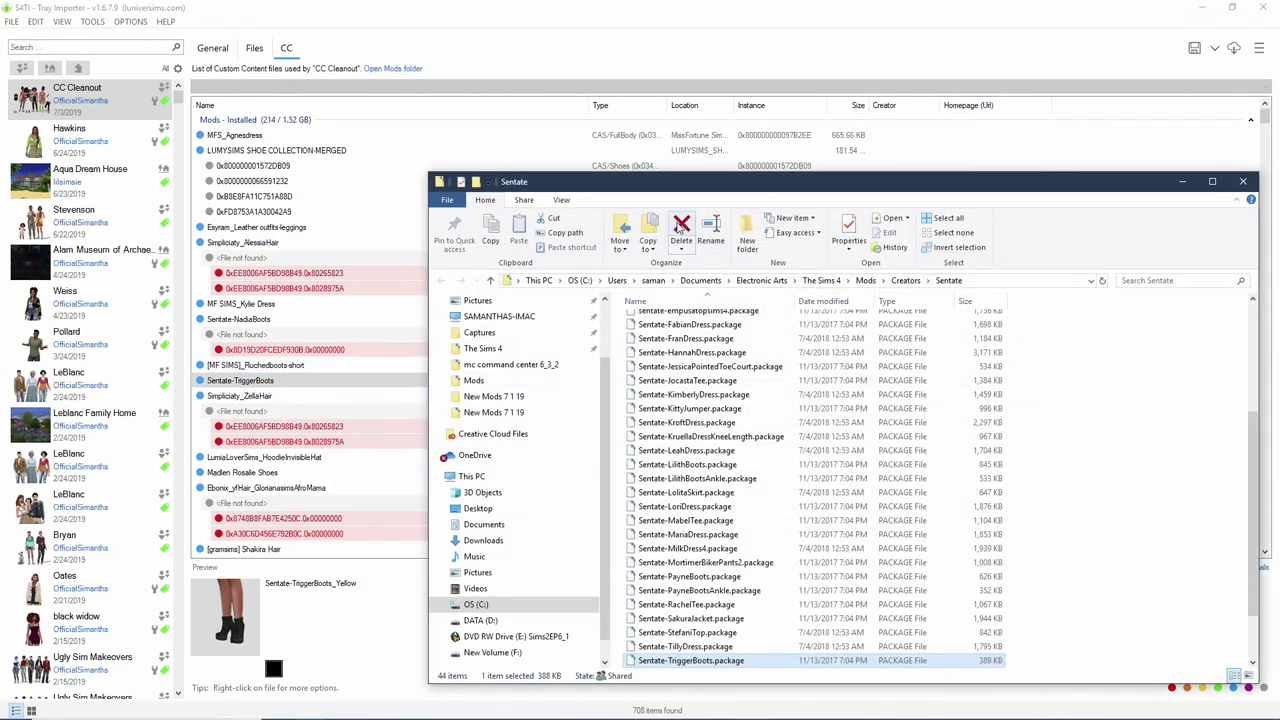
Step: Show the folder containing Simpliciaty_ZellaHair, delete Simpliciaty_ZellaHair.package from it and close that folder window
left_click(268, 397)
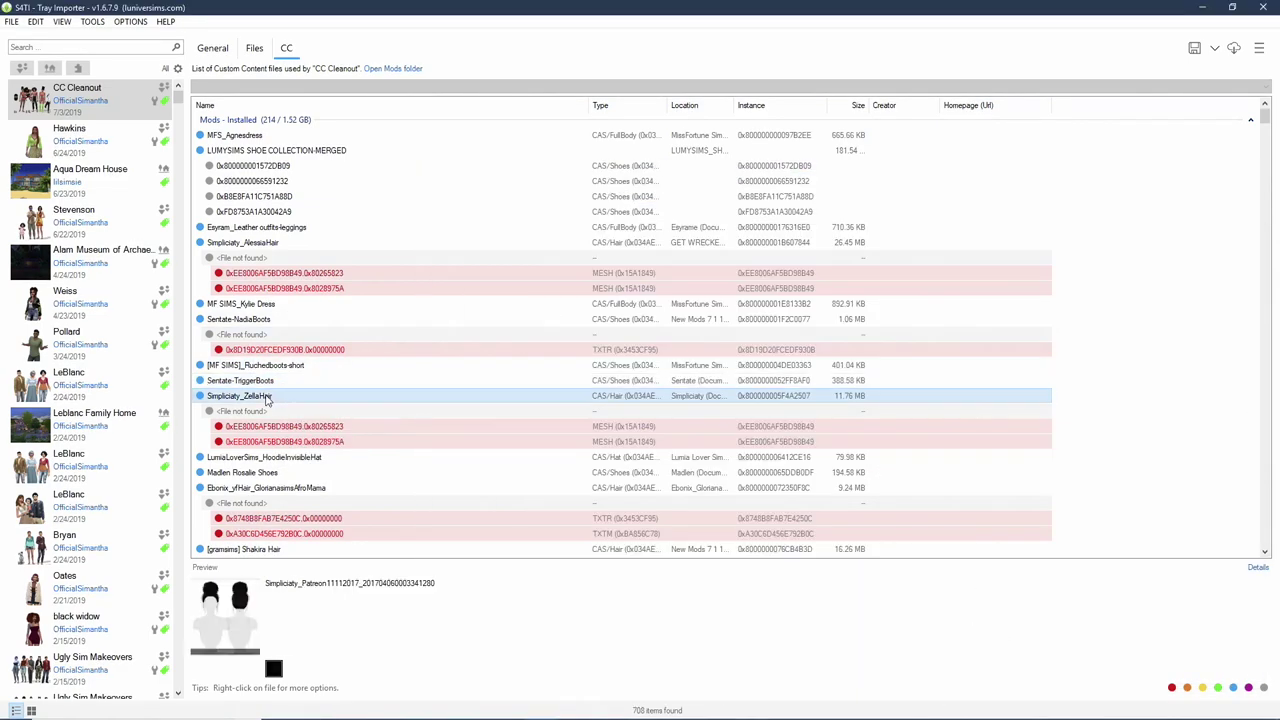
right_click(268, 397)
left_click(288, 402)
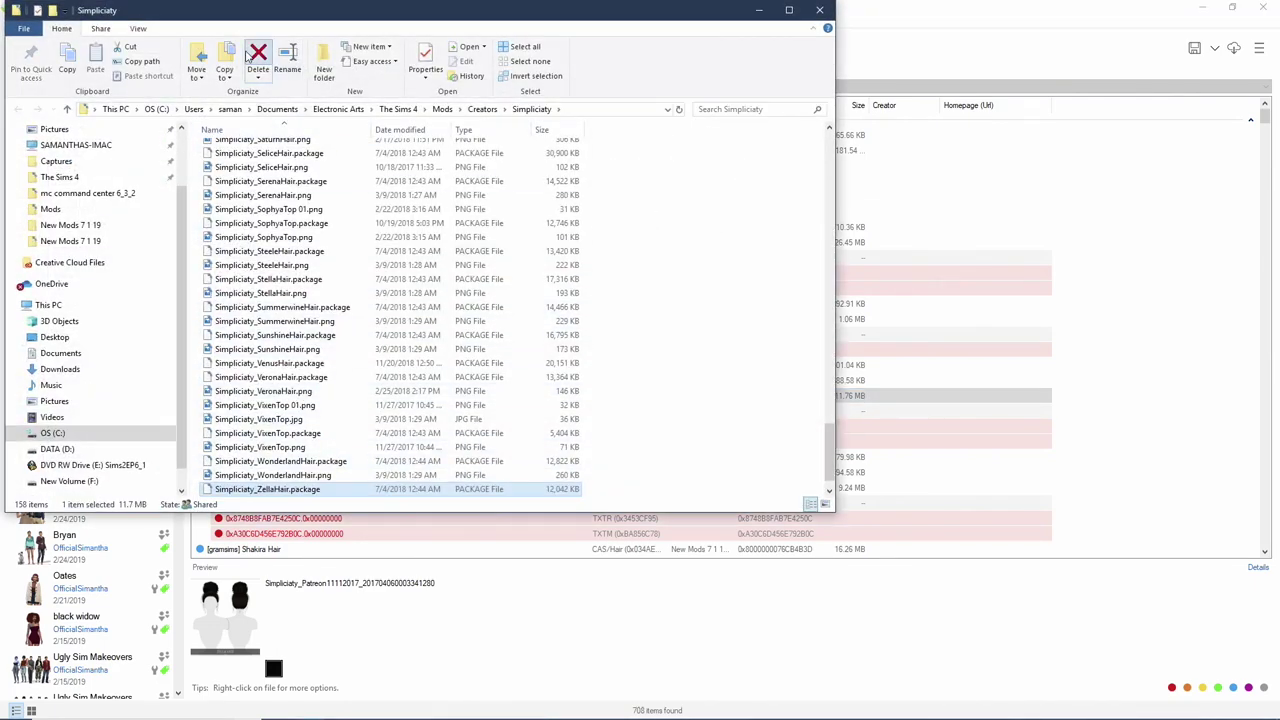
left_click(255, 58)
left_click(819, 10)
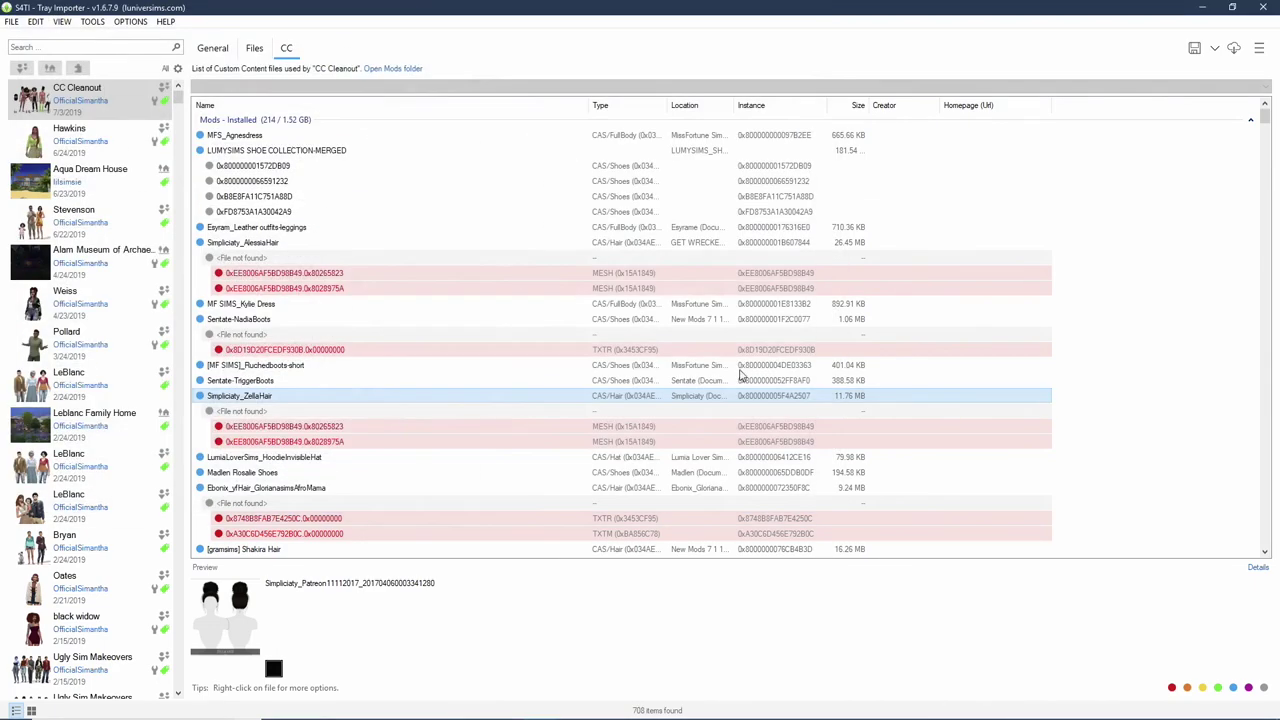
Step: Close the open Sentate, MissFortune Sims, GET WRECKED_SIMPLICIATY PATREON HAIRS P1 and Esyrame folder windows
mouse_move(311, 707)
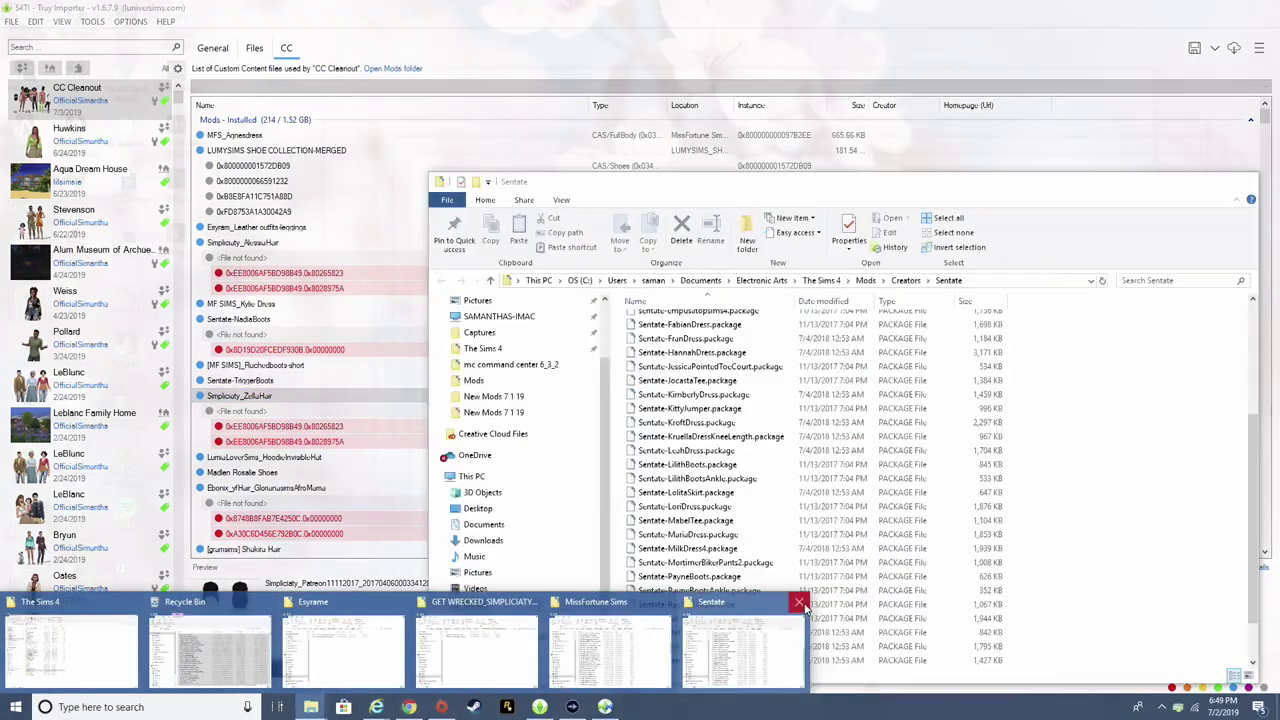
left_click(801, 603)
left_click(665, 603)
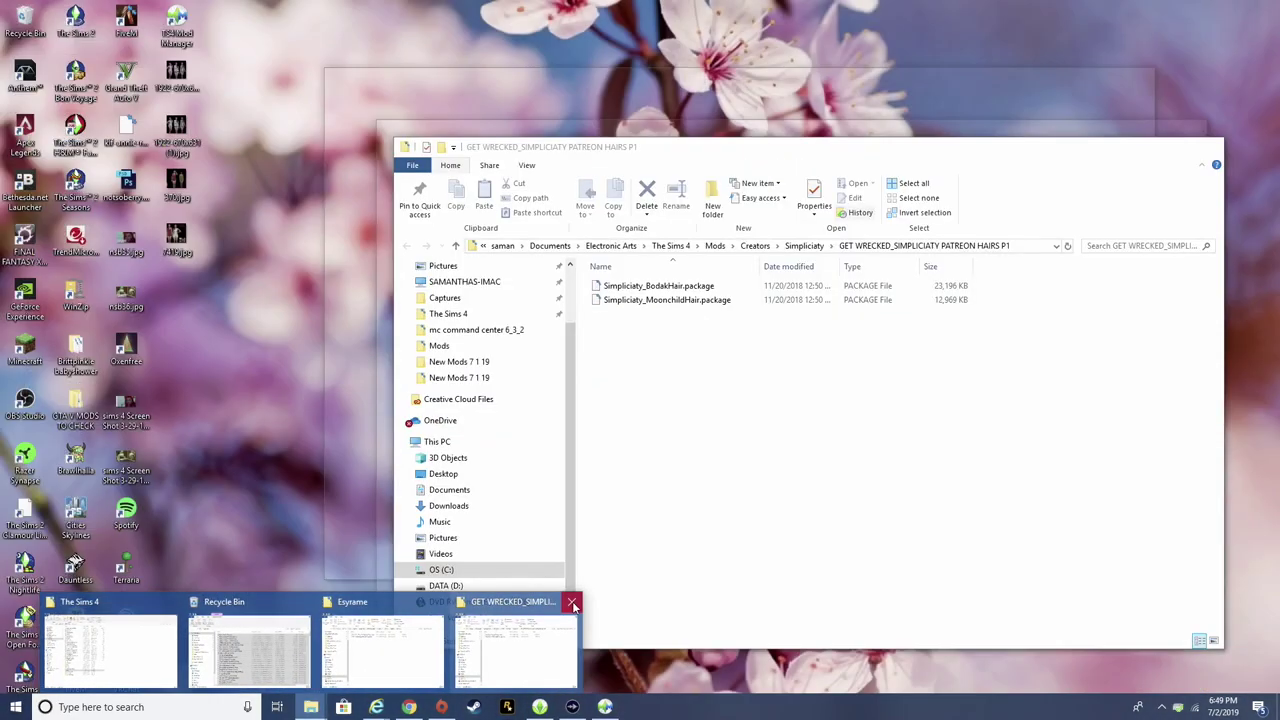
left_click(572, 603)
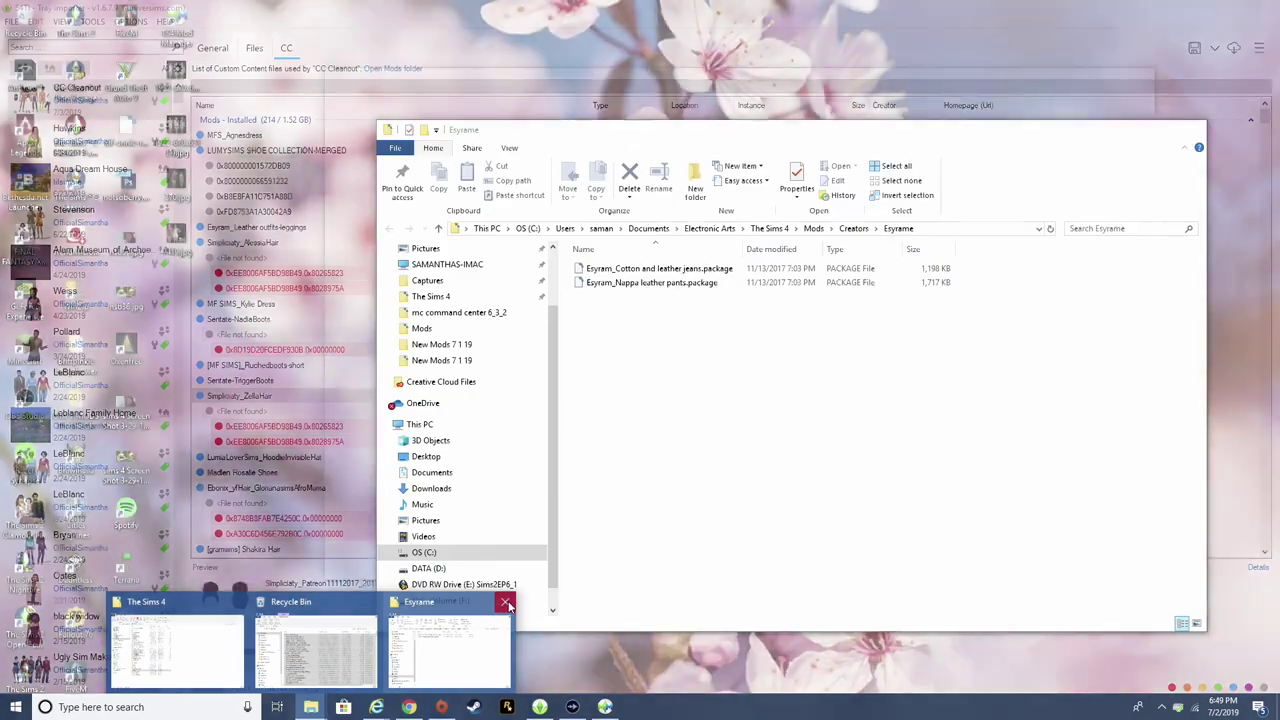
left_click(503, 603)
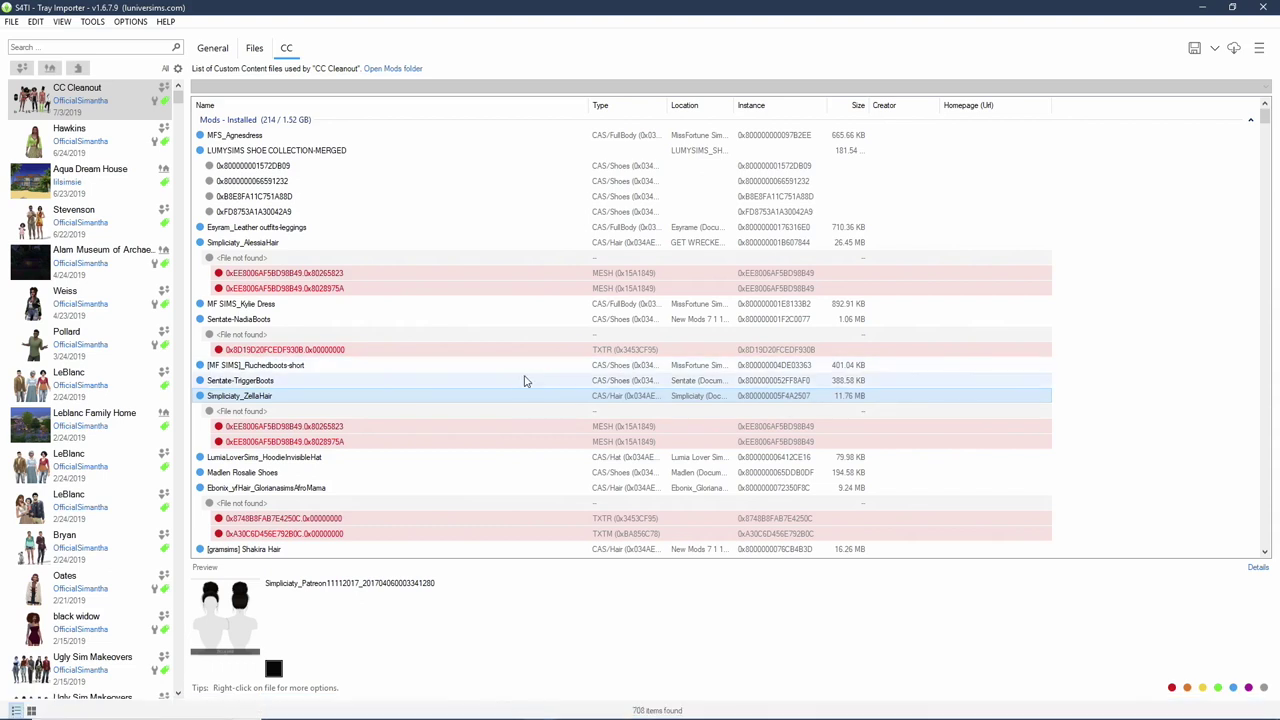
Step: Preview LumiaLoverSims_HoodieInvisibleHat and Madlen Rosalie Shoes, and show the folder containing the Madlen shoes beside the CC list
left_click(343, 459)
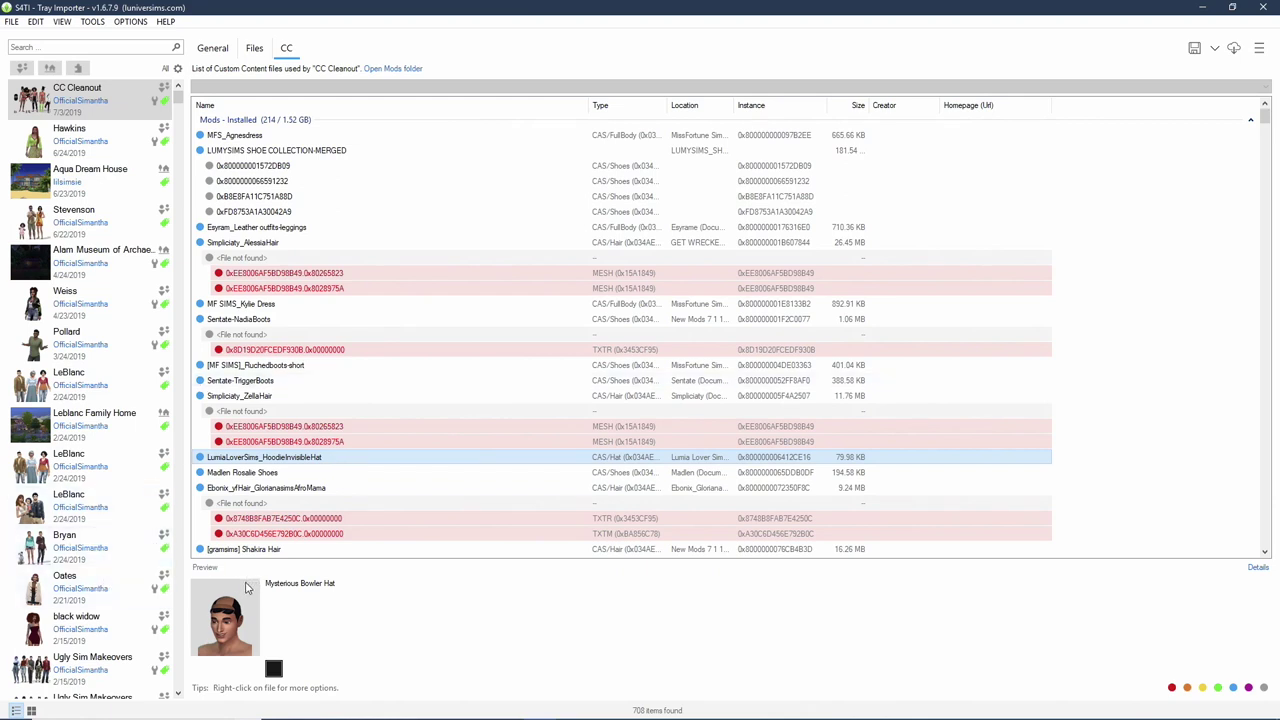
left_click(263, 474)
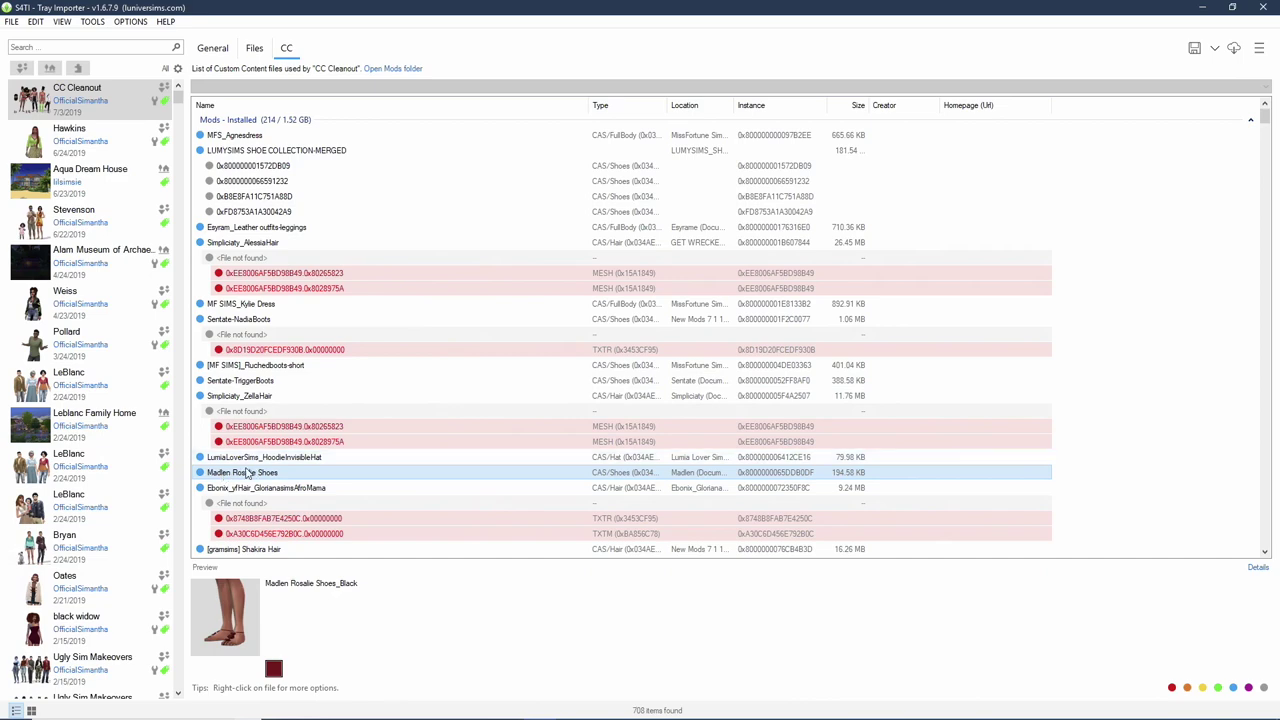
right_click(223, 476)
left_click(256, 481)
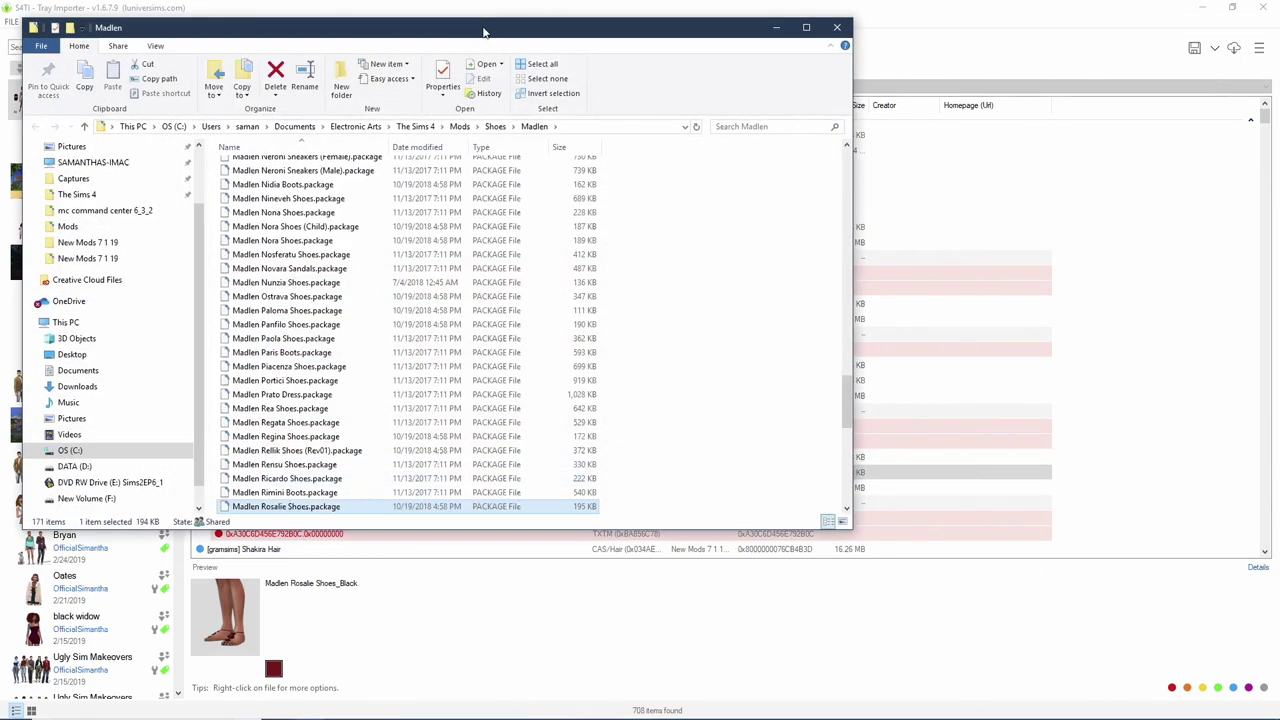
left_click_drag(481, 24, 849, 7)
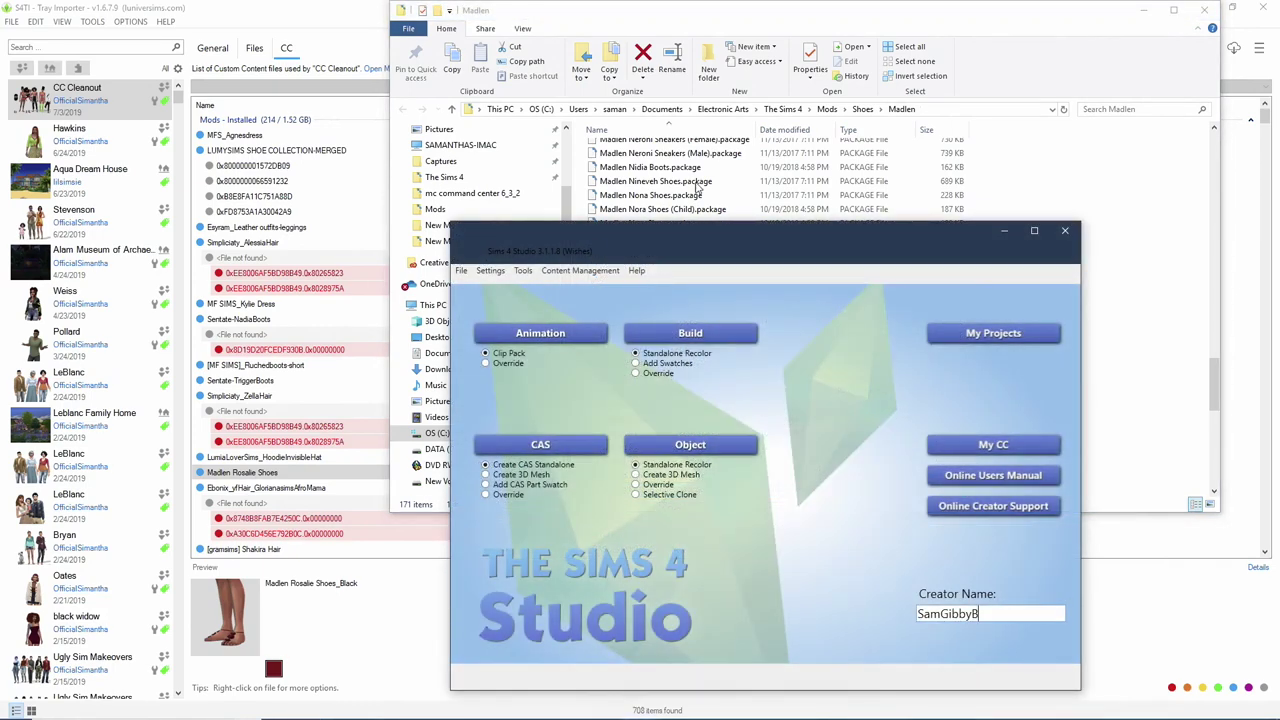
Step: Open My CC in Sims 4 Studio, reduce its window beside the Madlen file folder and select the Shoes folder
left_click(980, 443)
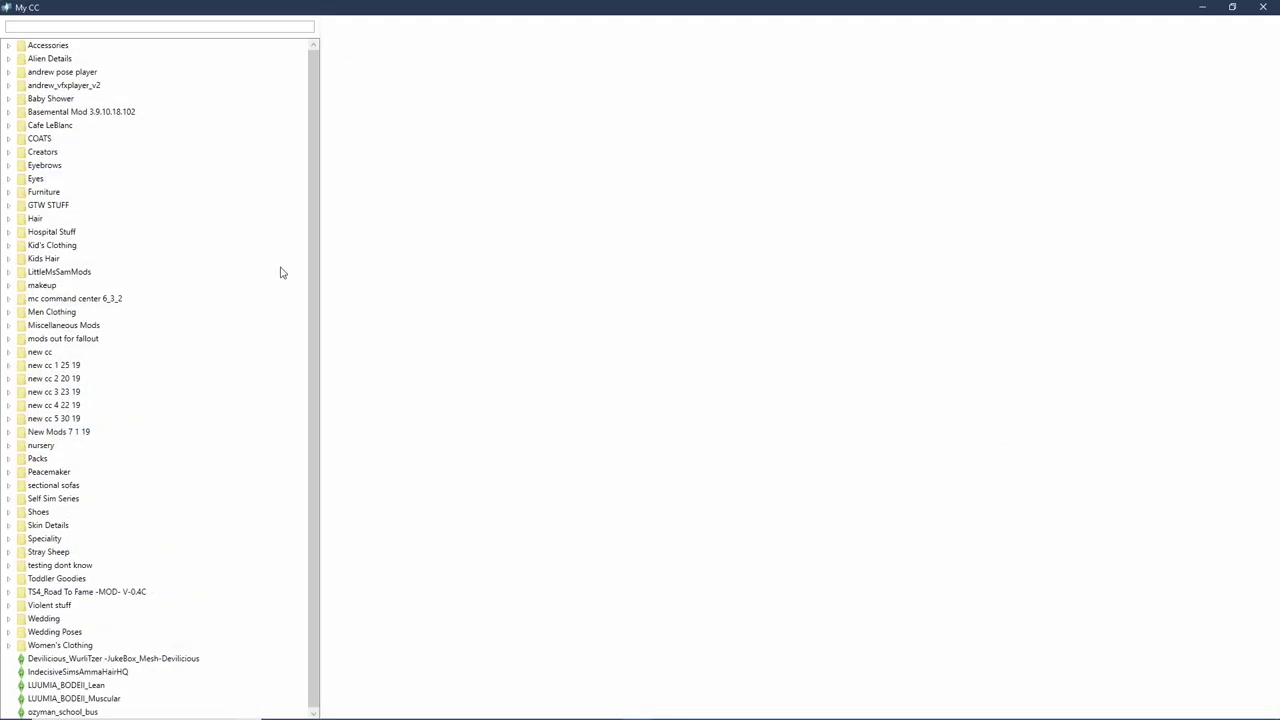
left_click(1232, 7)
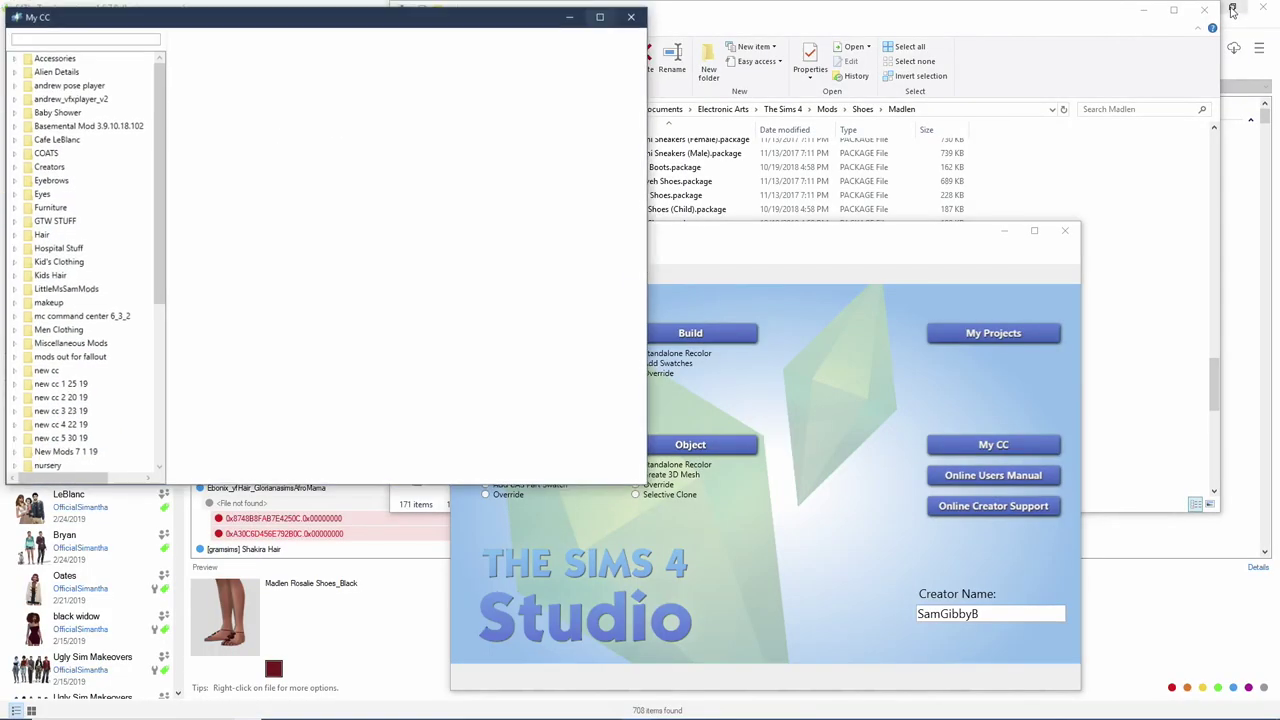
left_click(845, 22)
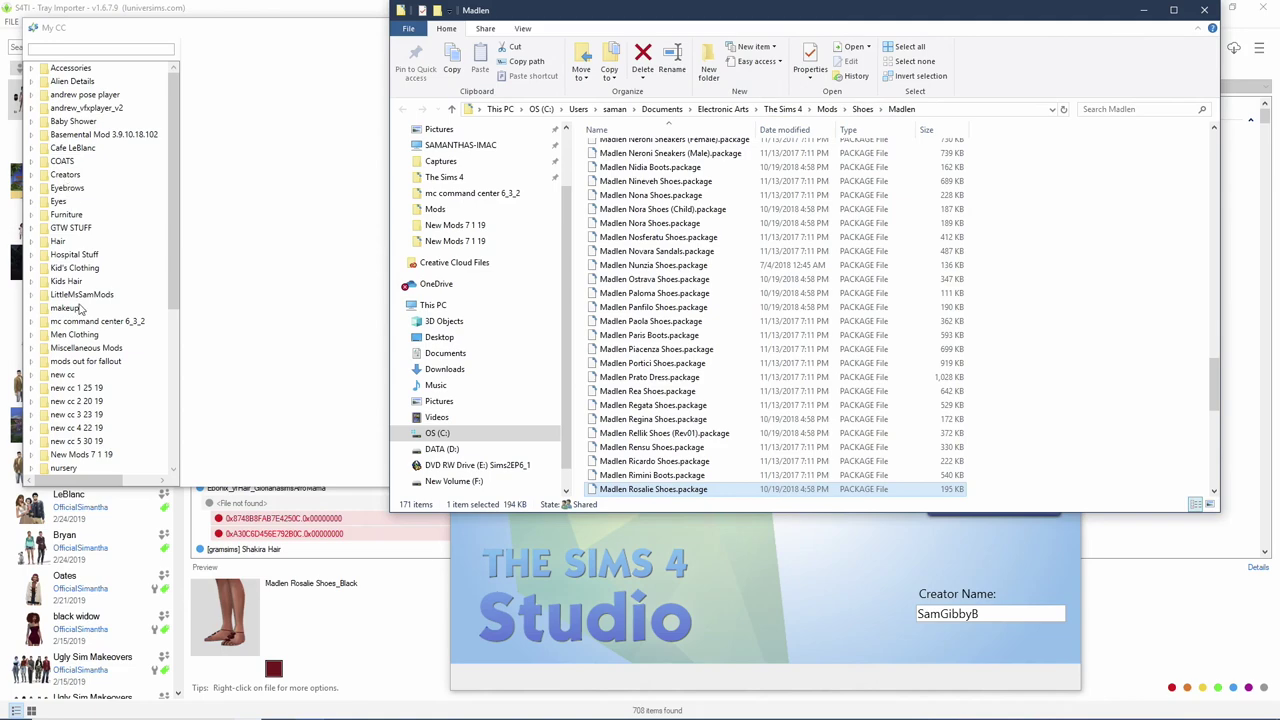
scroll(84, 400, "down", 4)
left_click(60, 375)
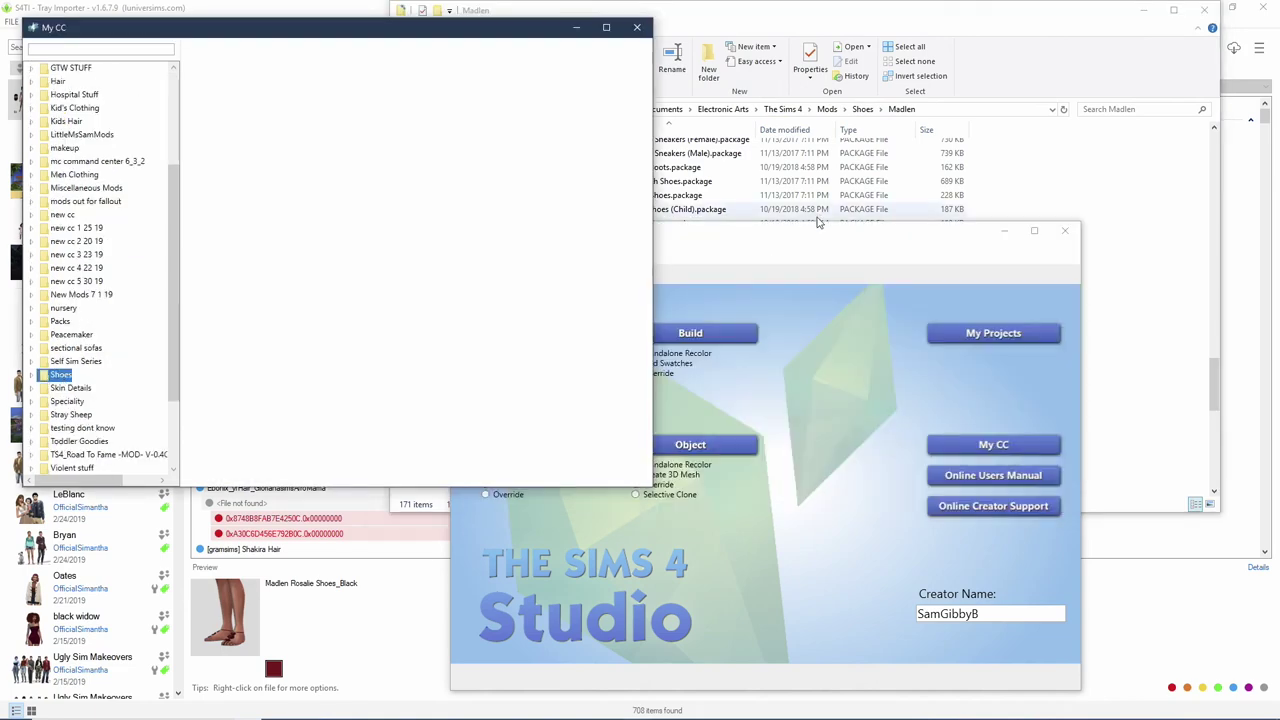
left_click_drag(758, 230, 1020, 148)
left_click(806, 172)
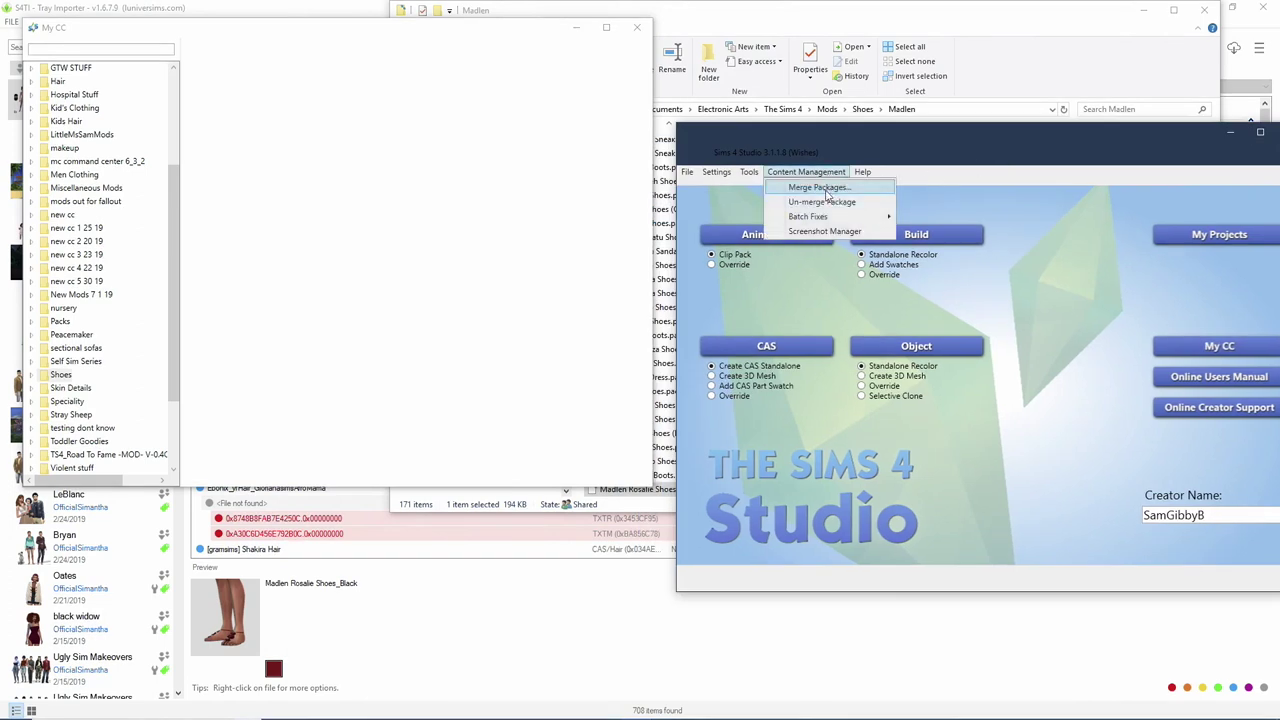
mouse_move(836, 219)
mouse_move(966, 226)
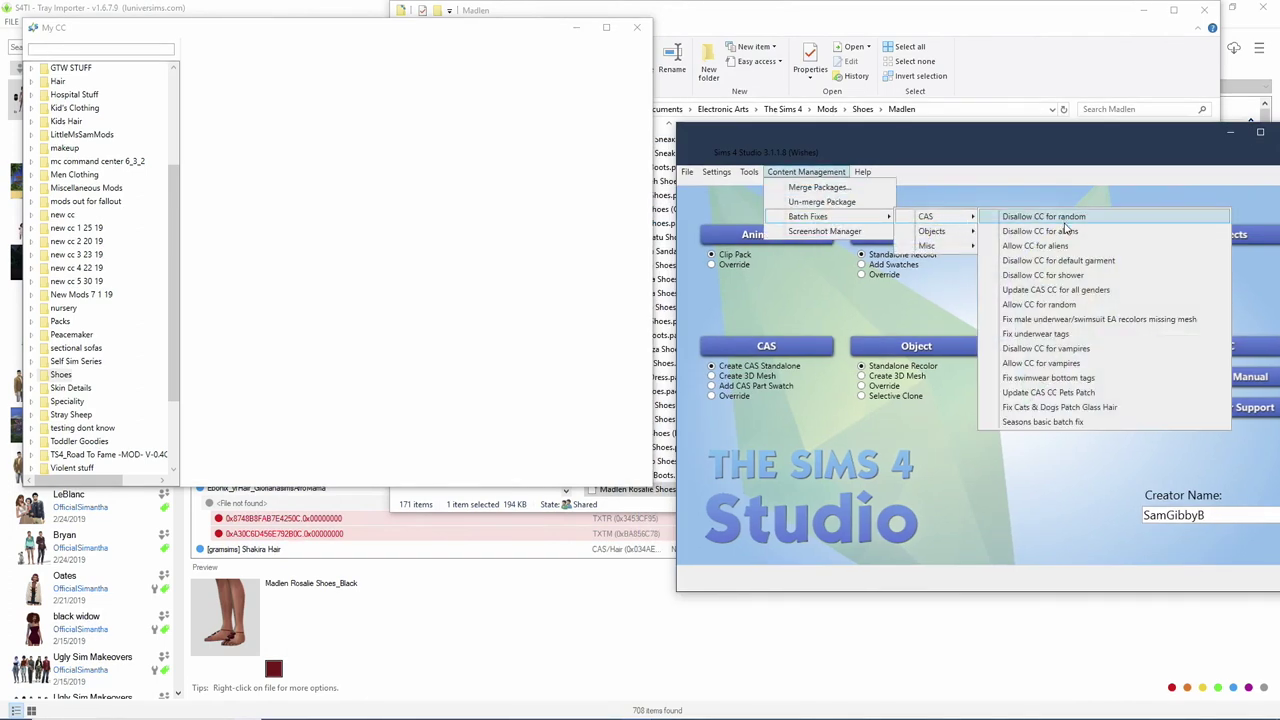
left_click(1034, 152)
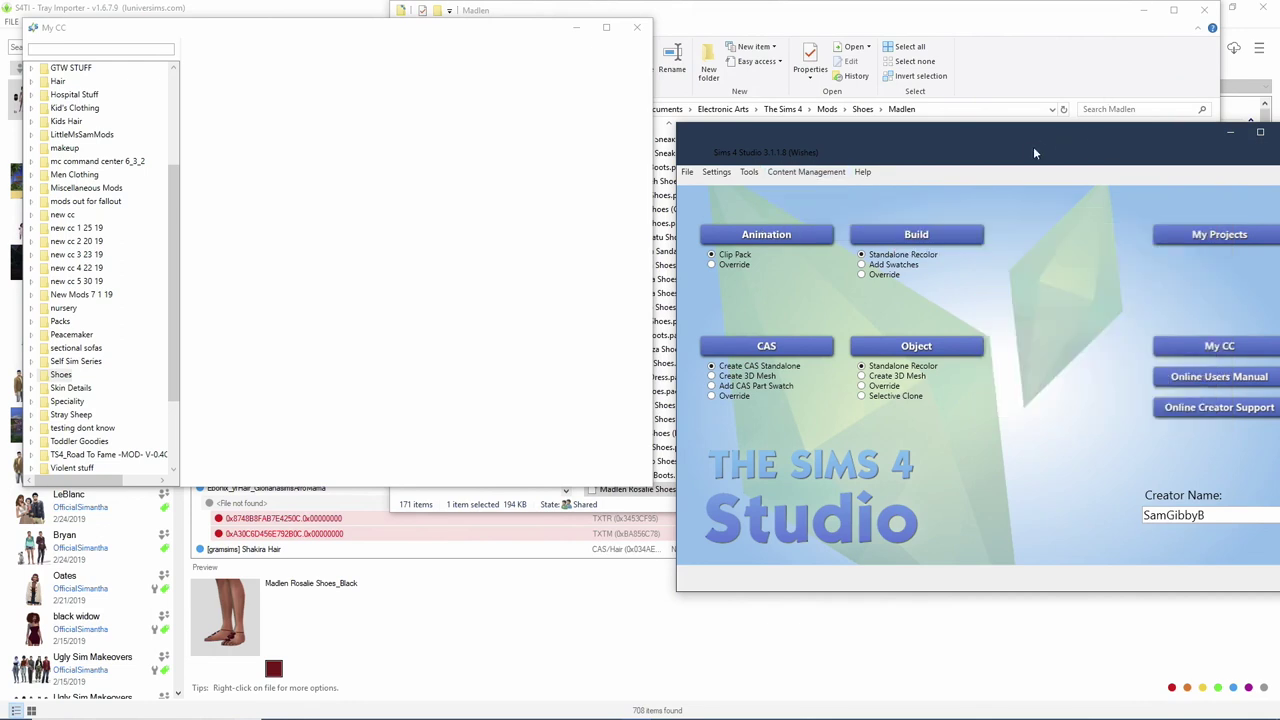
left_click_drag(1035, 153, 532, 242)
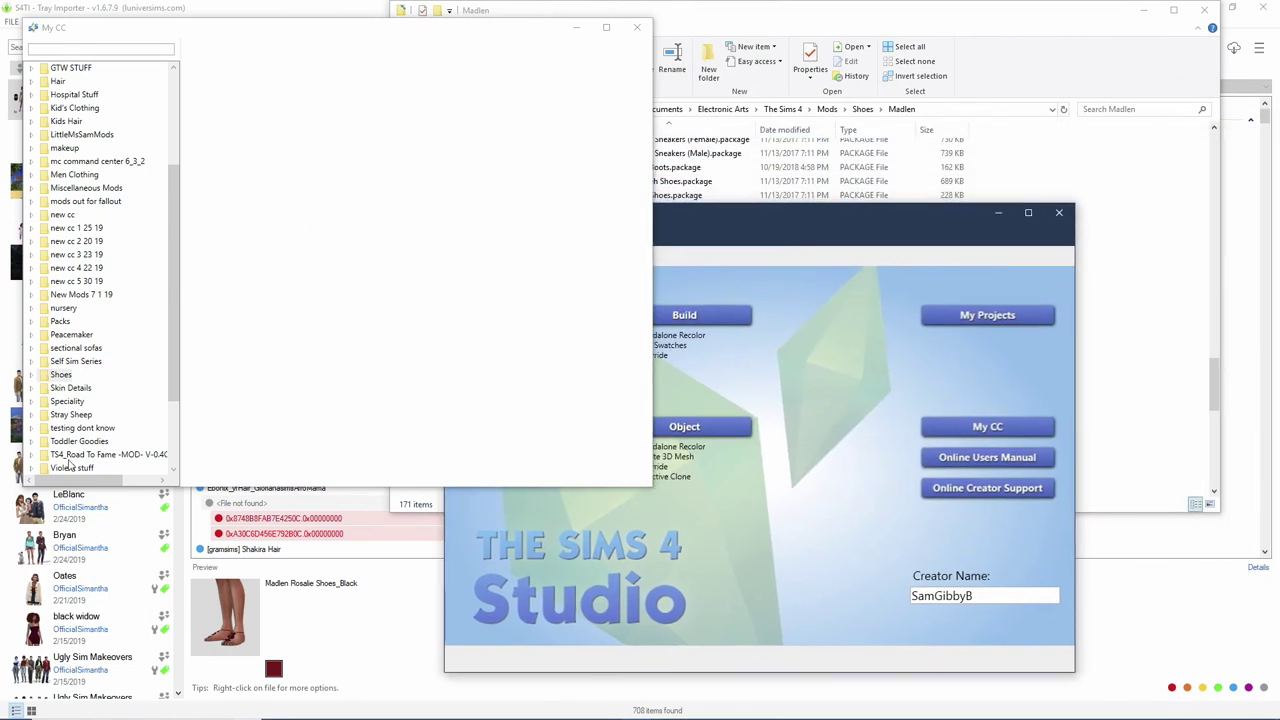
Step: Expand the Shoes folder and its Madlen subfolder in Sims 4 Studio's My CC list
double_click(55, 375)
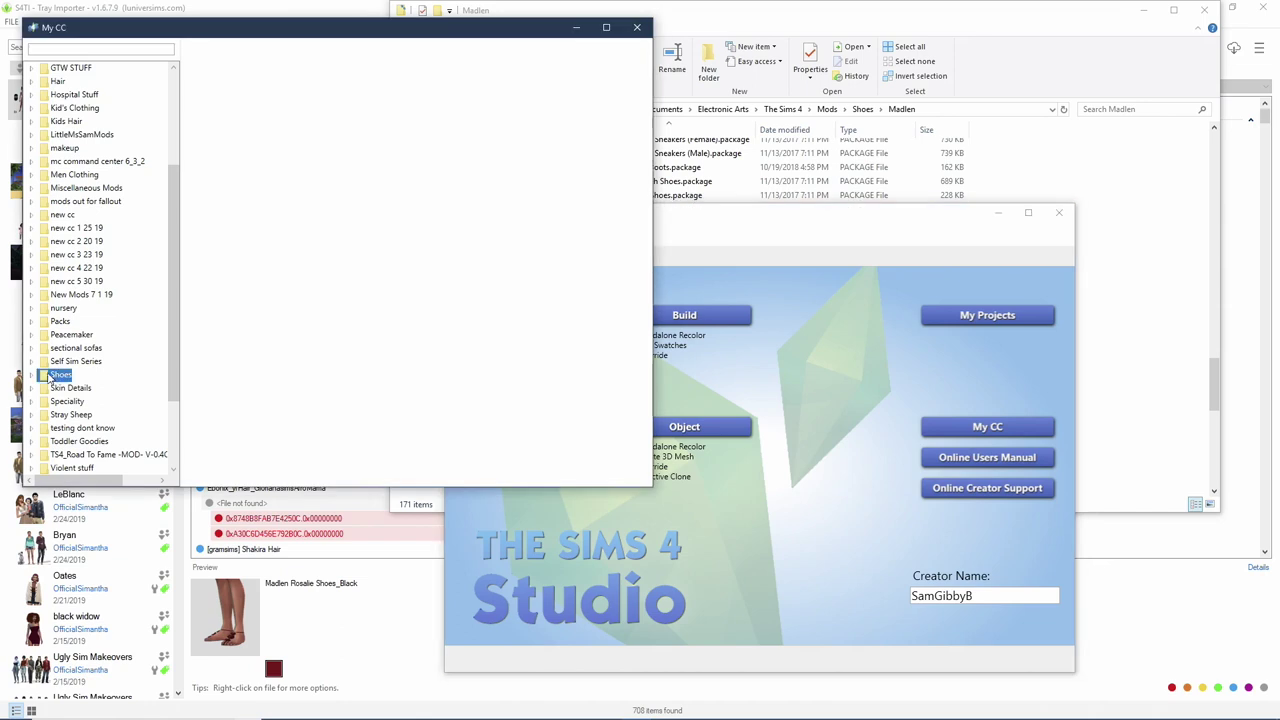
scroll(90, 394, "down", 2)
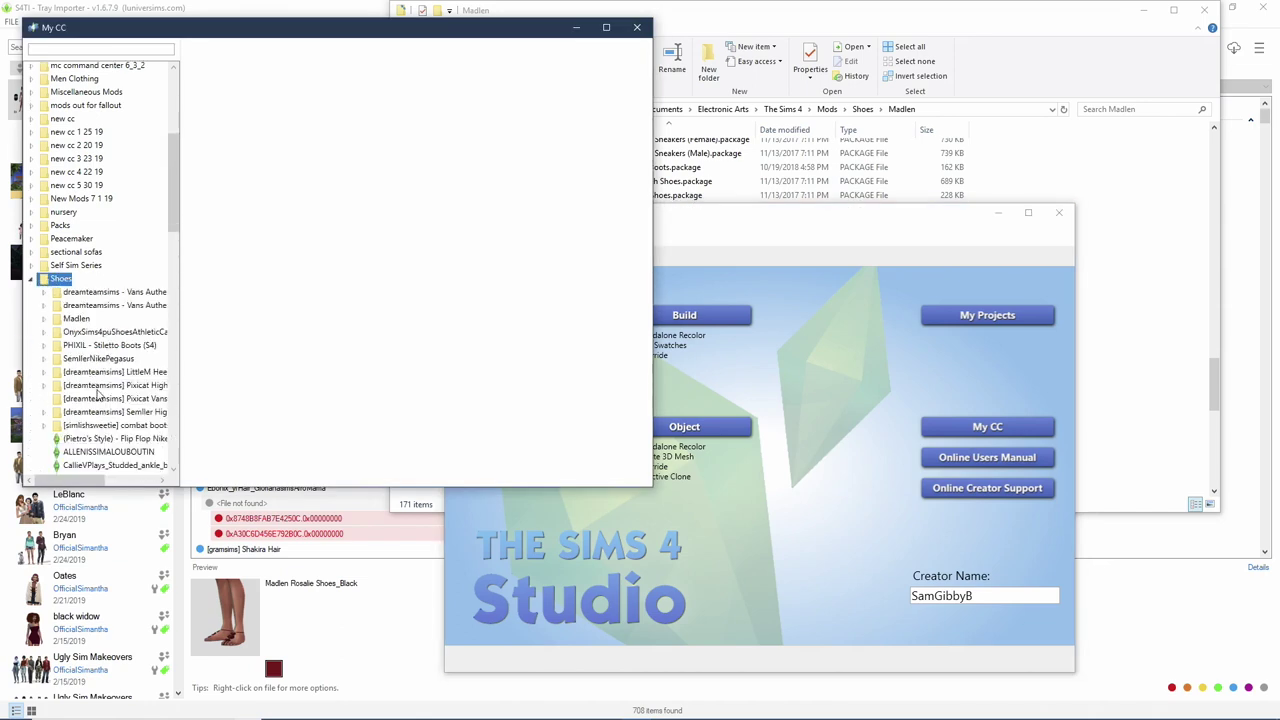
left_click(75, 319)
left_click(45, 319)
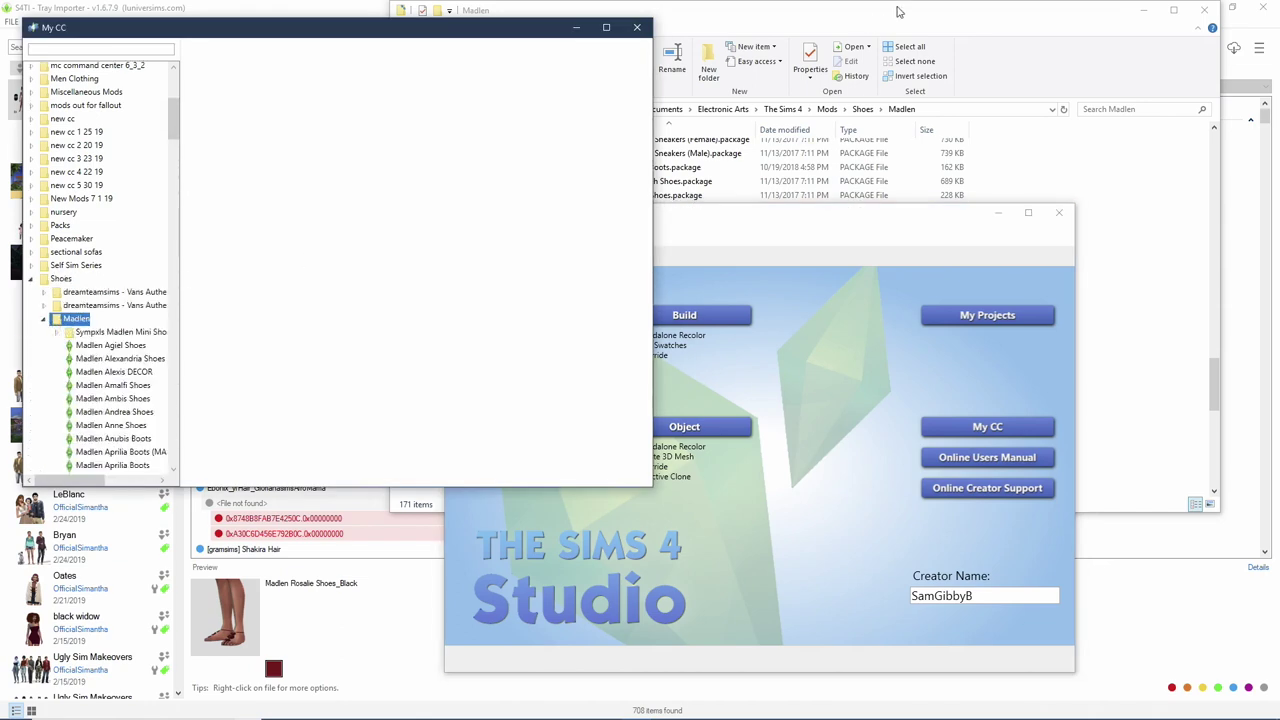
Step: Find Madlen Rosalie Shoes in the Madlen subfolder of Sims 4 Studio's My CC list and open it
left_click(930, 5)
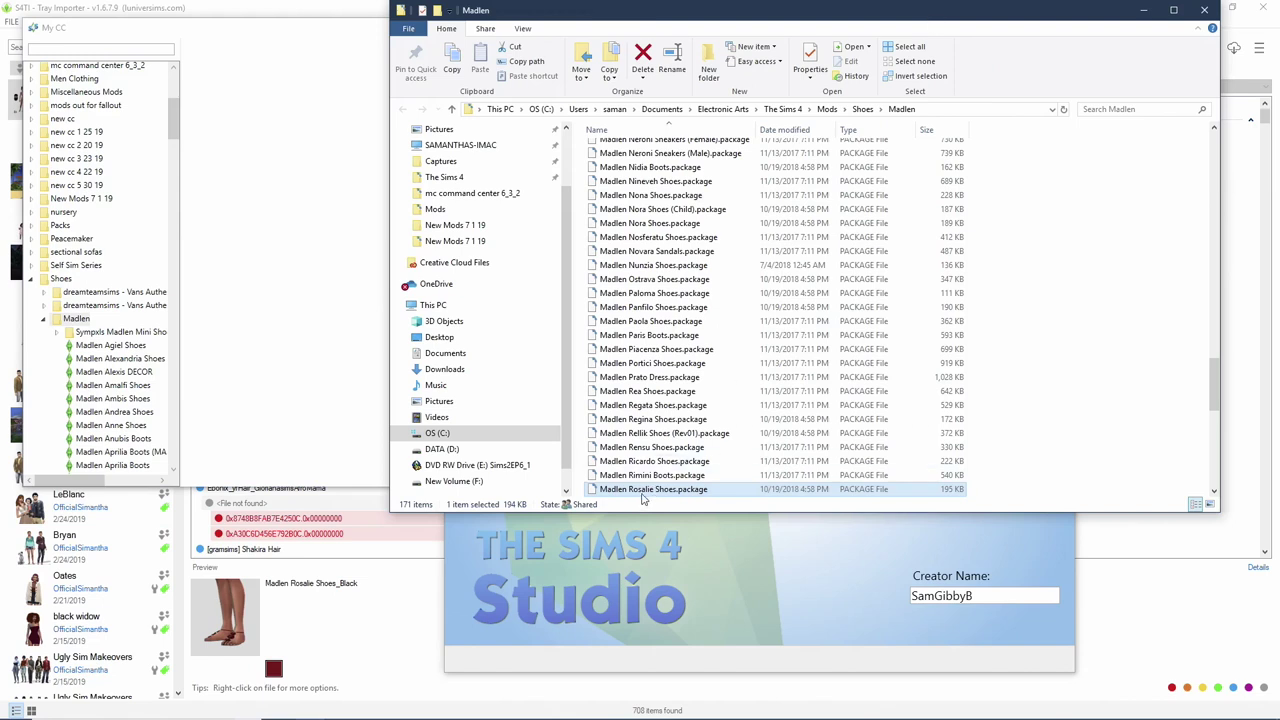
left_click(118, 376)
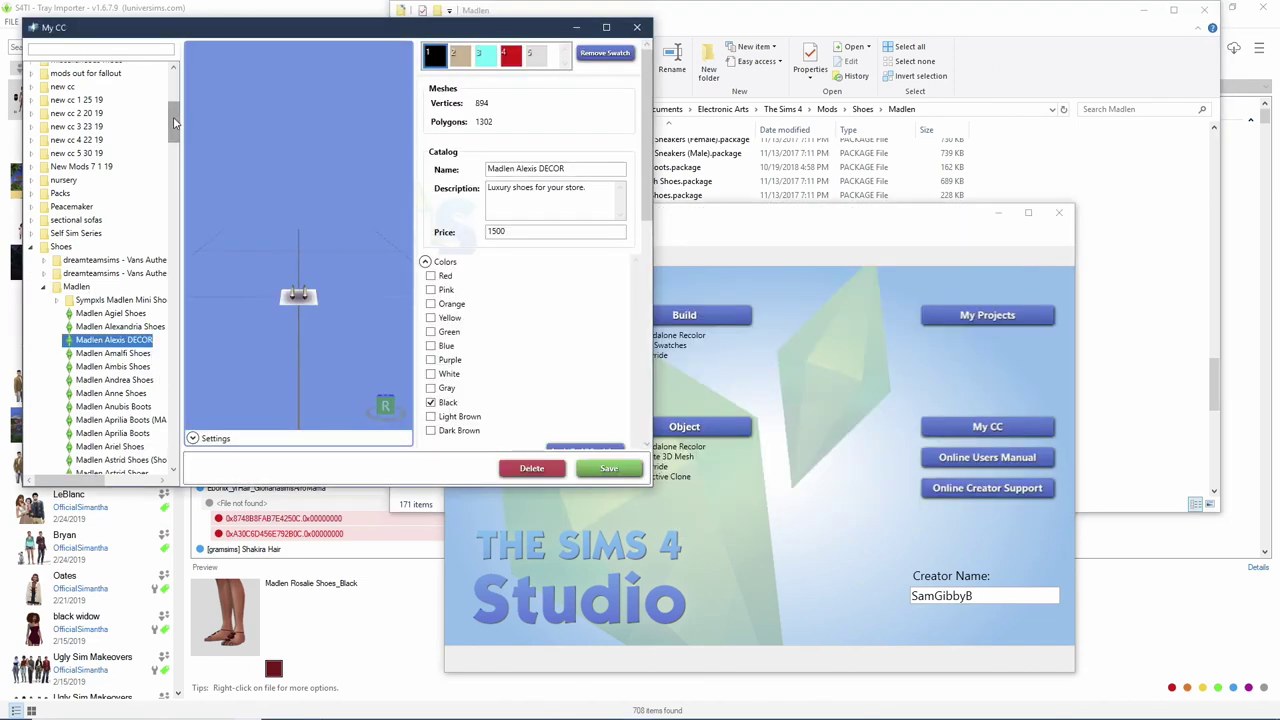
left_click_drag(174, 120, 180, 340)
scroll(103, 205, "up", 3)
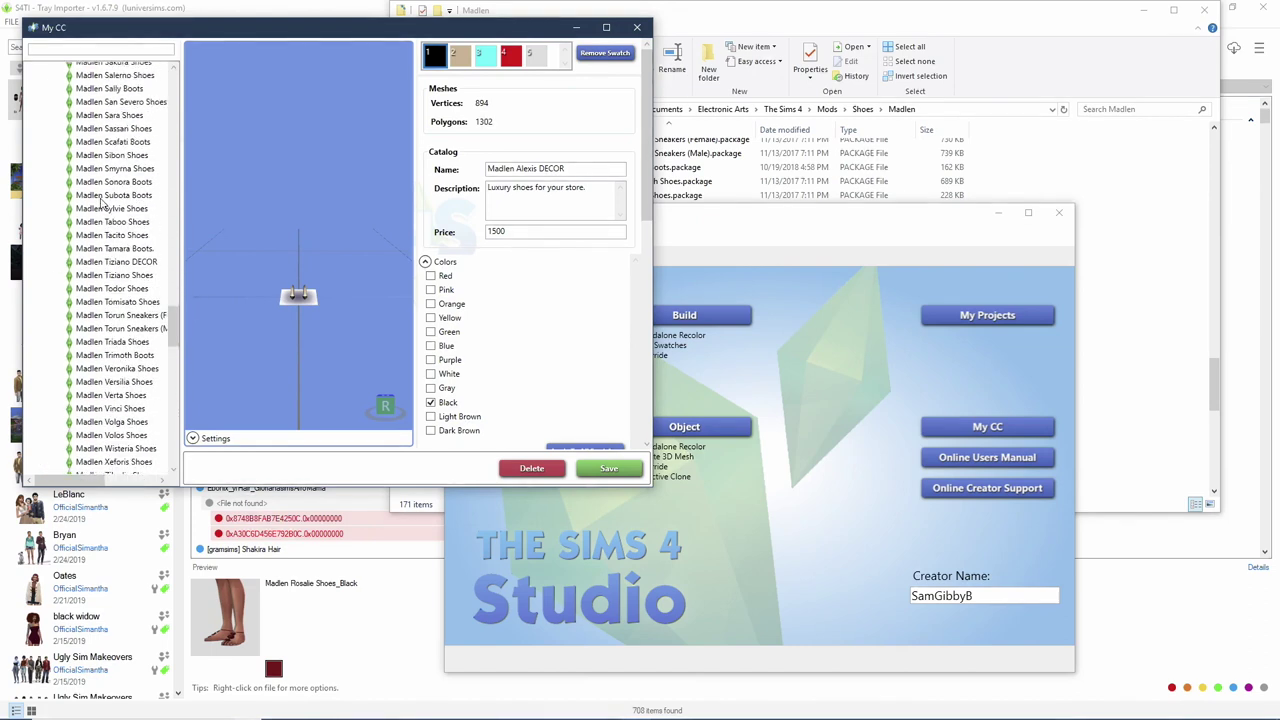
scroll(113, 217, "up", 3)
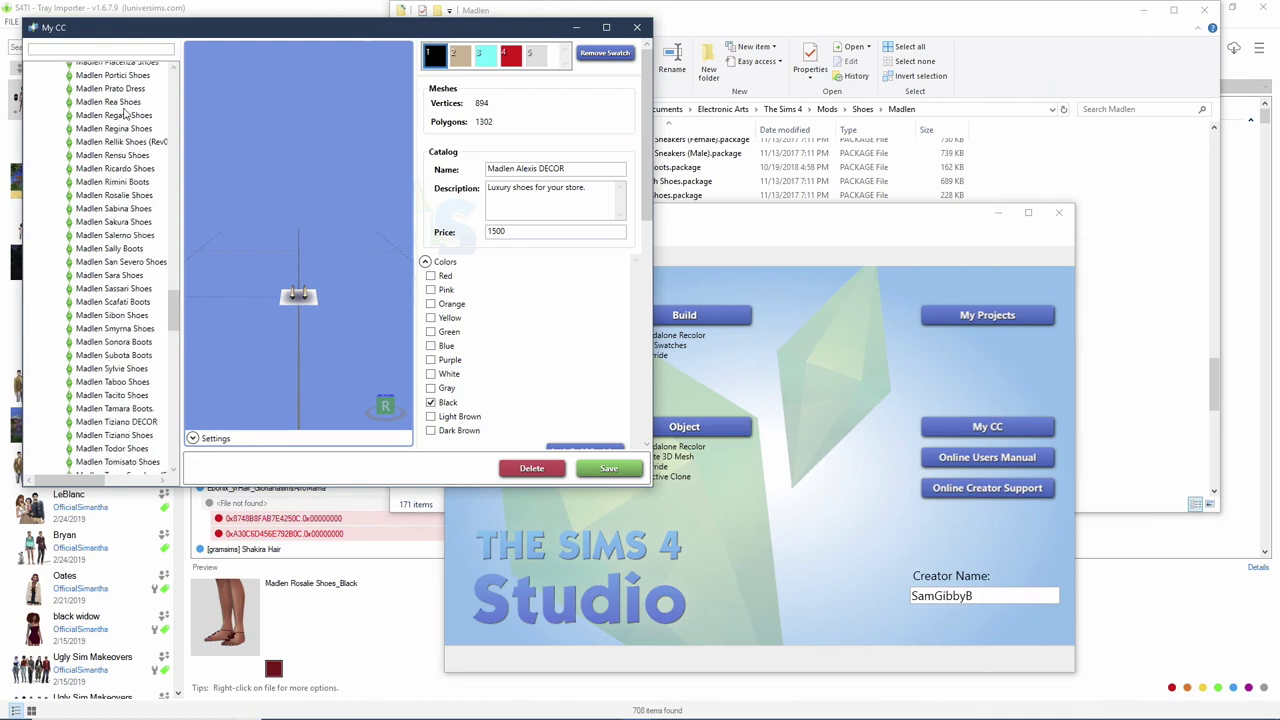
scroll(125, 115, "up", 1)
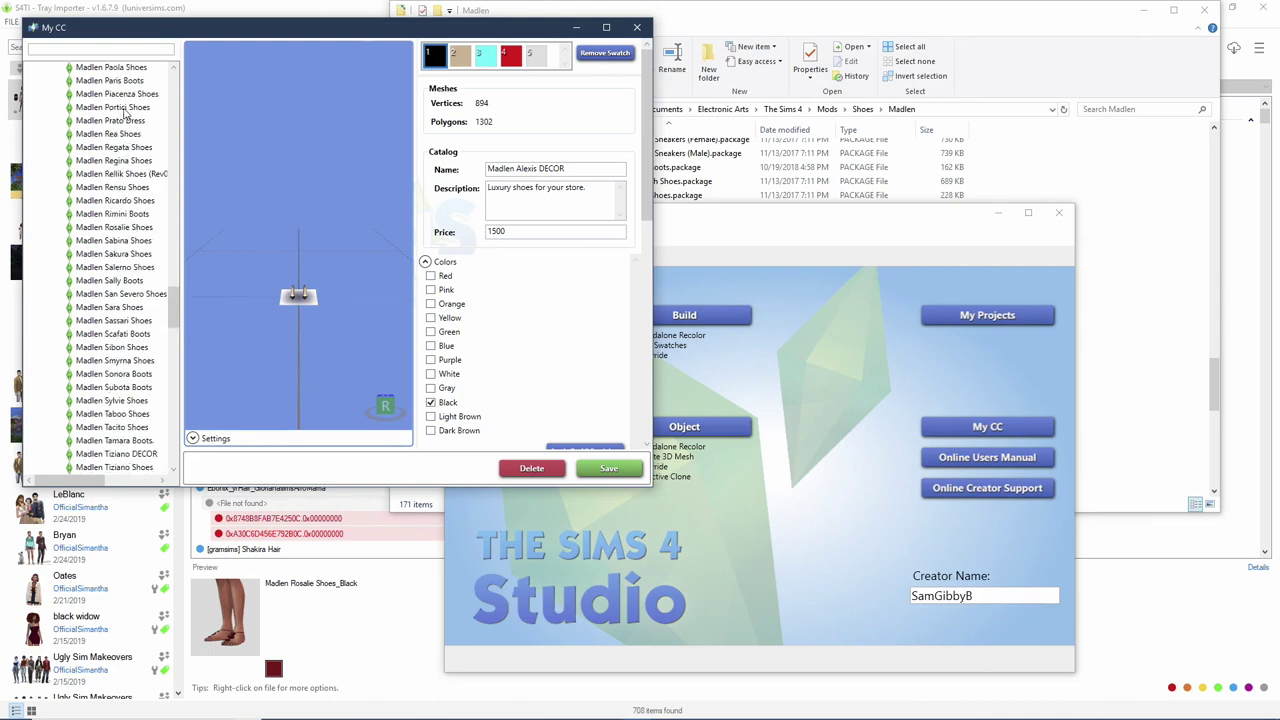
left_click(125, 228)
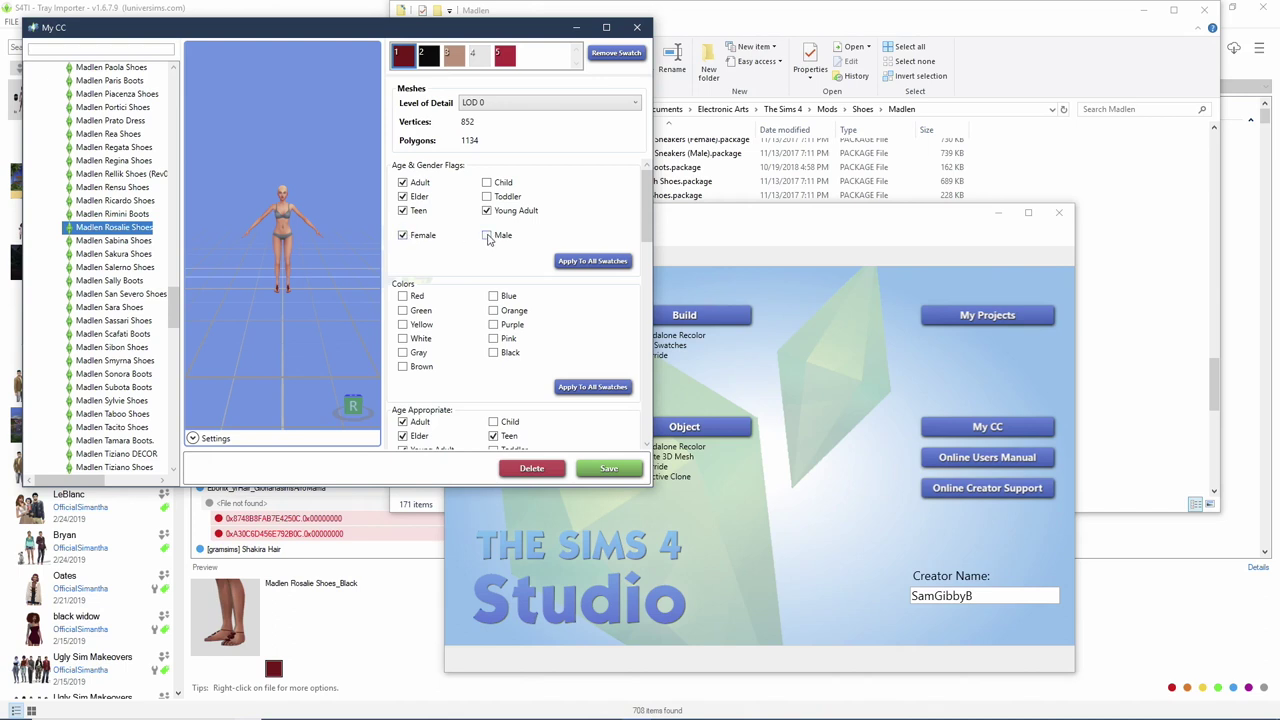
Step: Remove the Masculine fashion choice from Madlen Rosalie Shoes, apply the fashion choice to all swatches and save the package
scroll(488, 238, "down", 3)
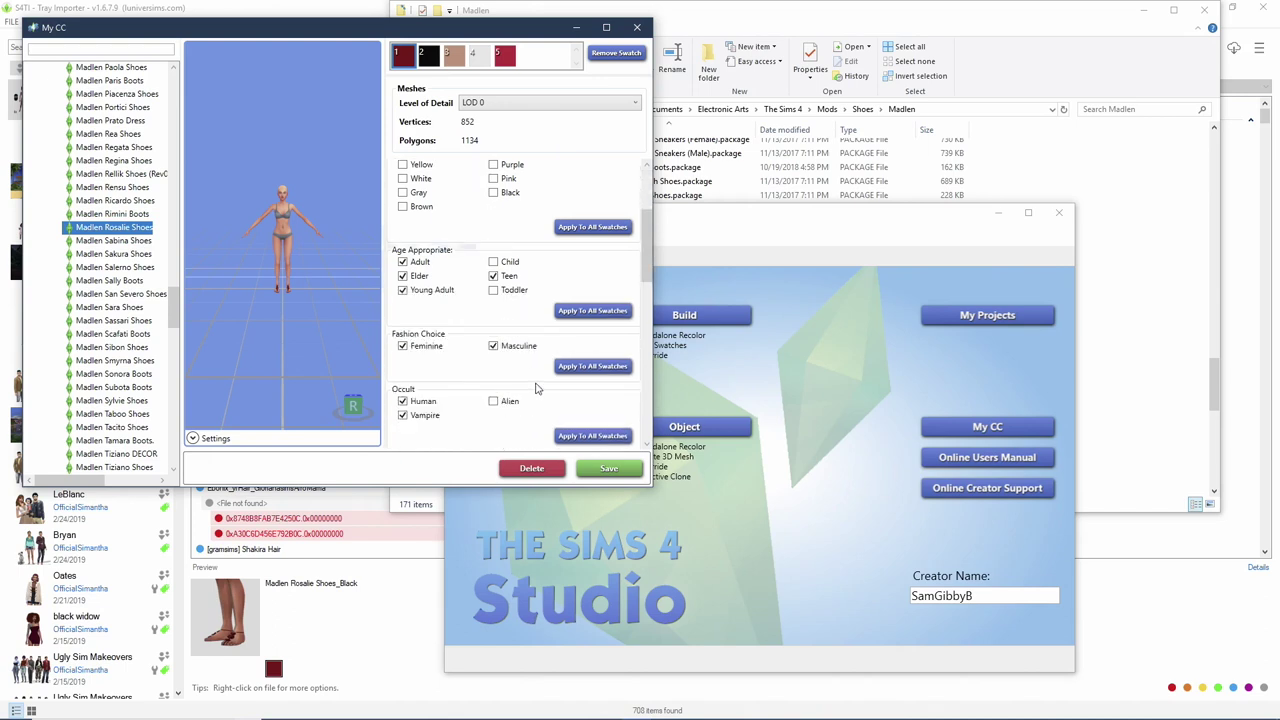
left_click(493, 346)
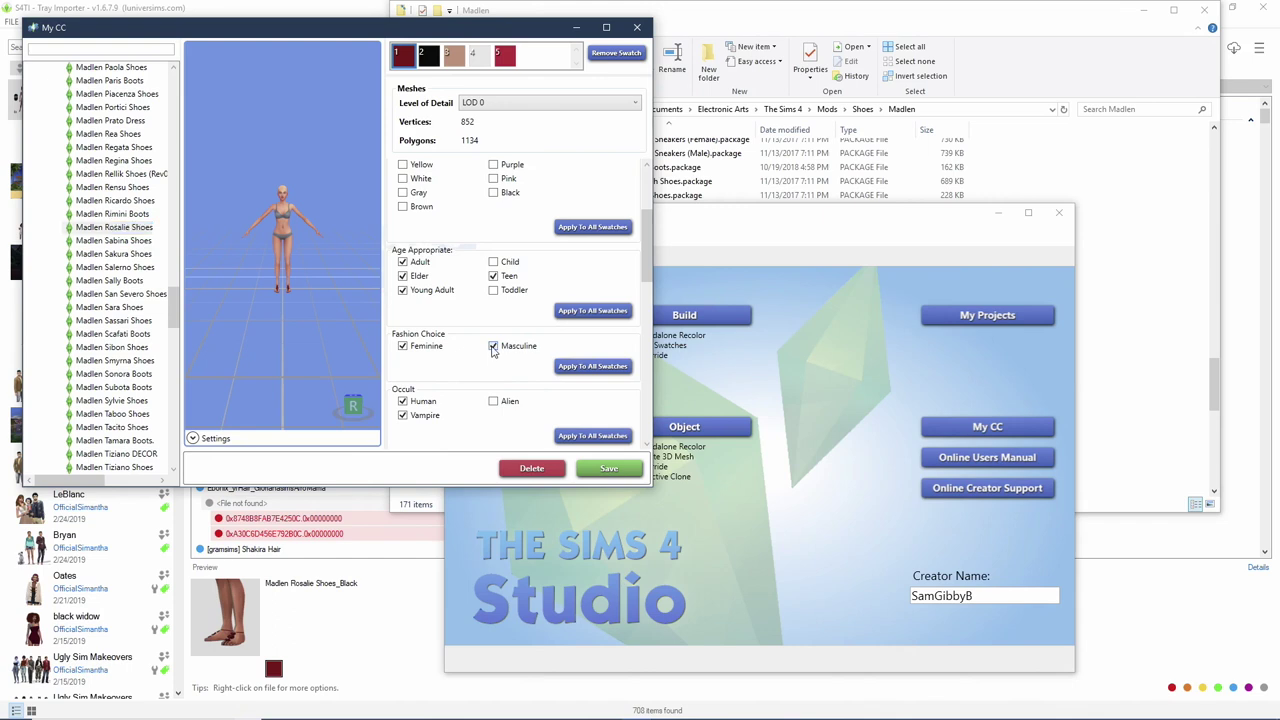
left_click(612, 368)
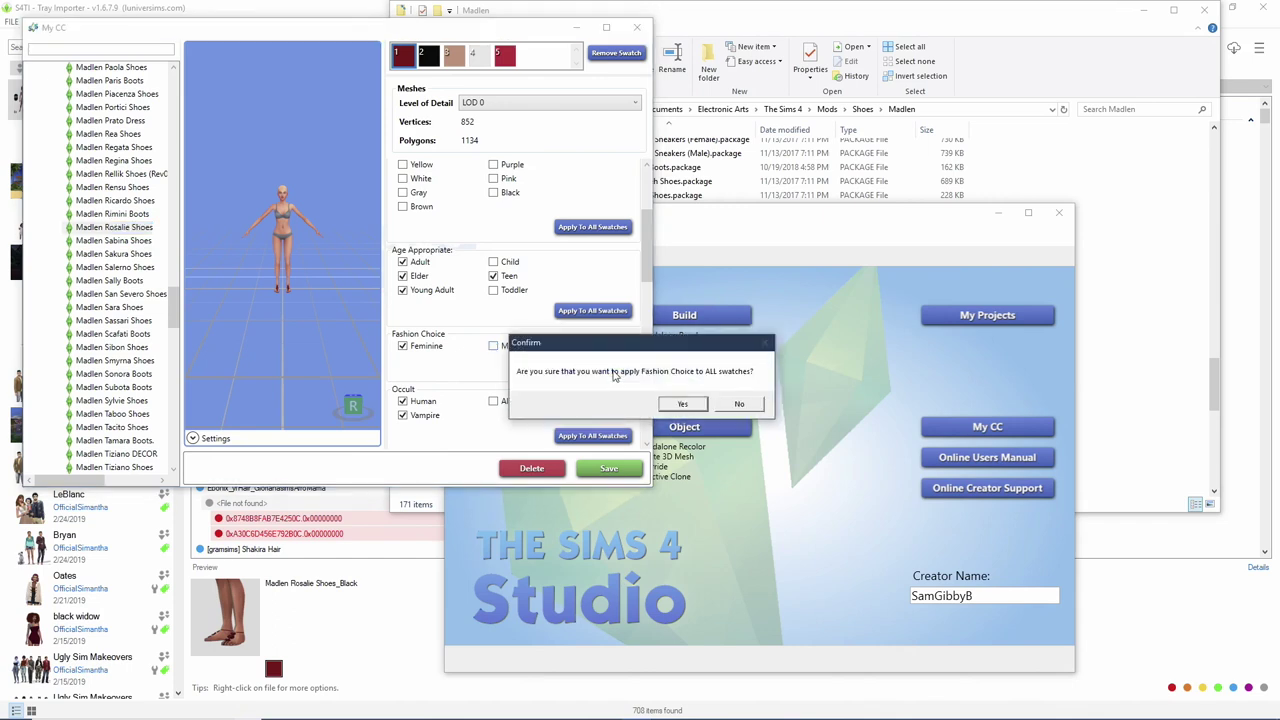
left_click(690, 405)
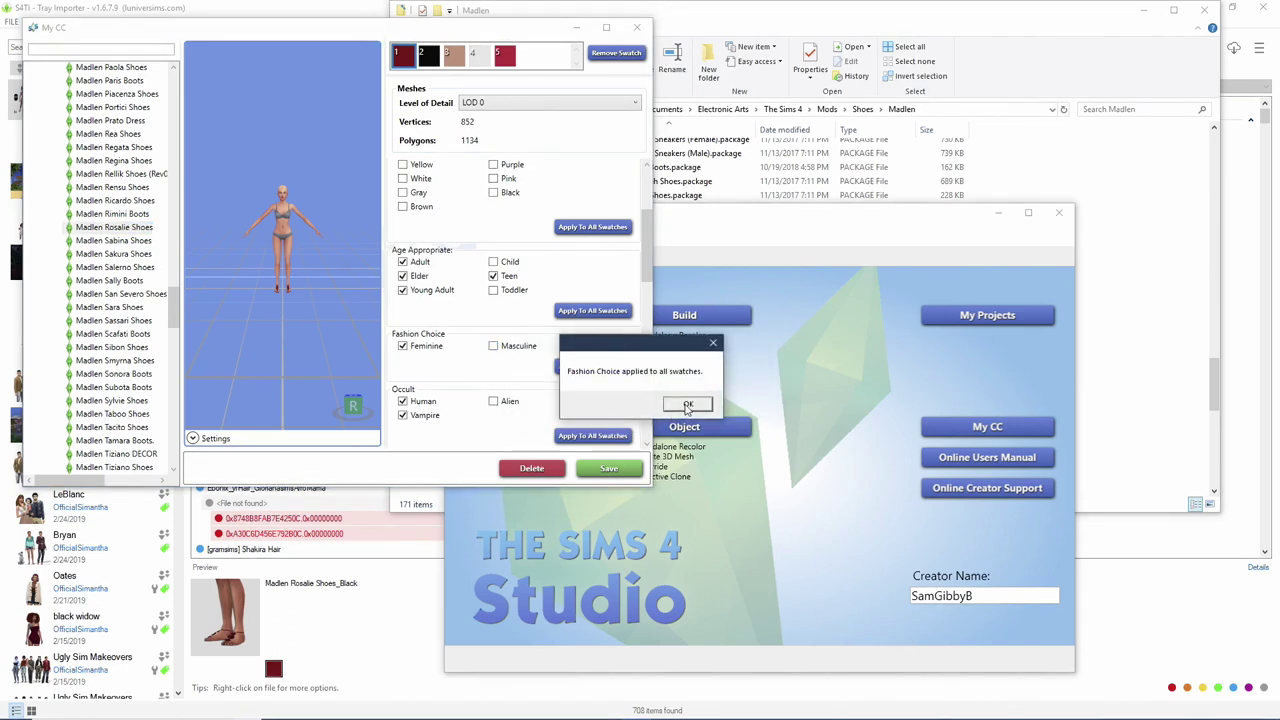
left_click(688, 405)
left_click(609, 469)
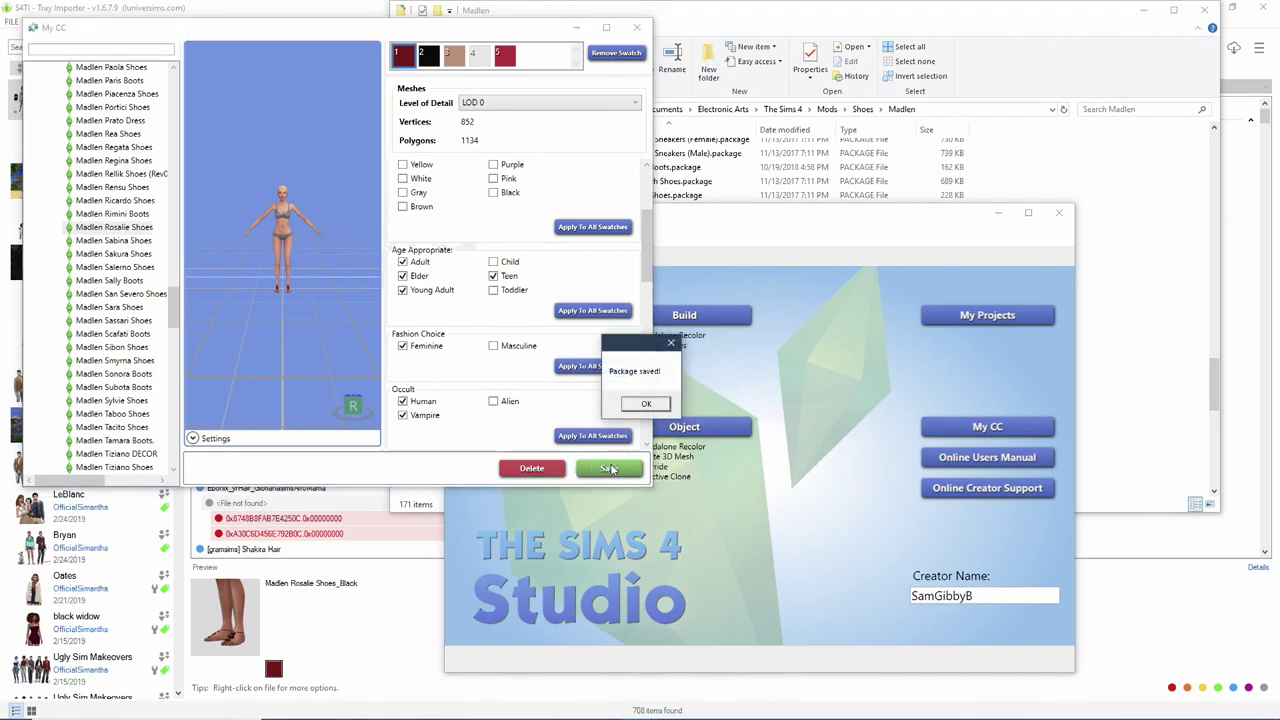
left_click(650, 408)
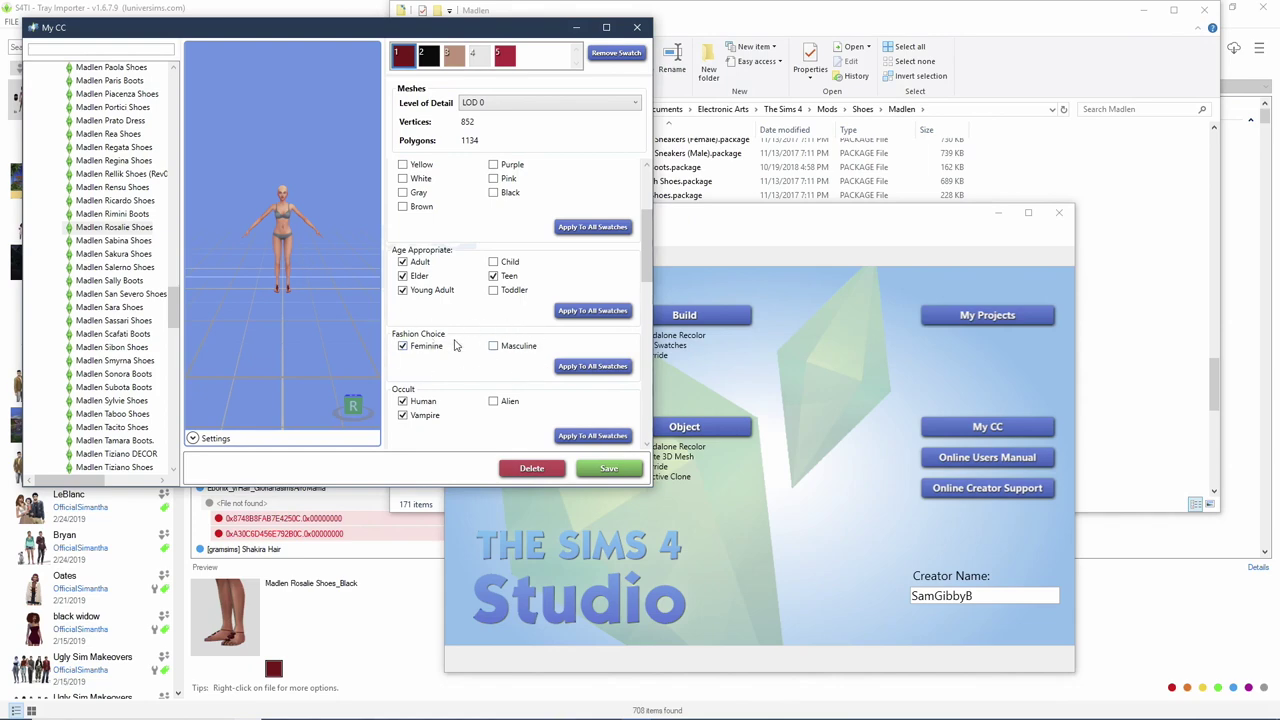
Step: Minimize both Sims 4 Studio windows and show the folder containing Ebonix_yfHair_GlorianasimsAfroMama from Tray Importer's CC list
left_click(576, 28)
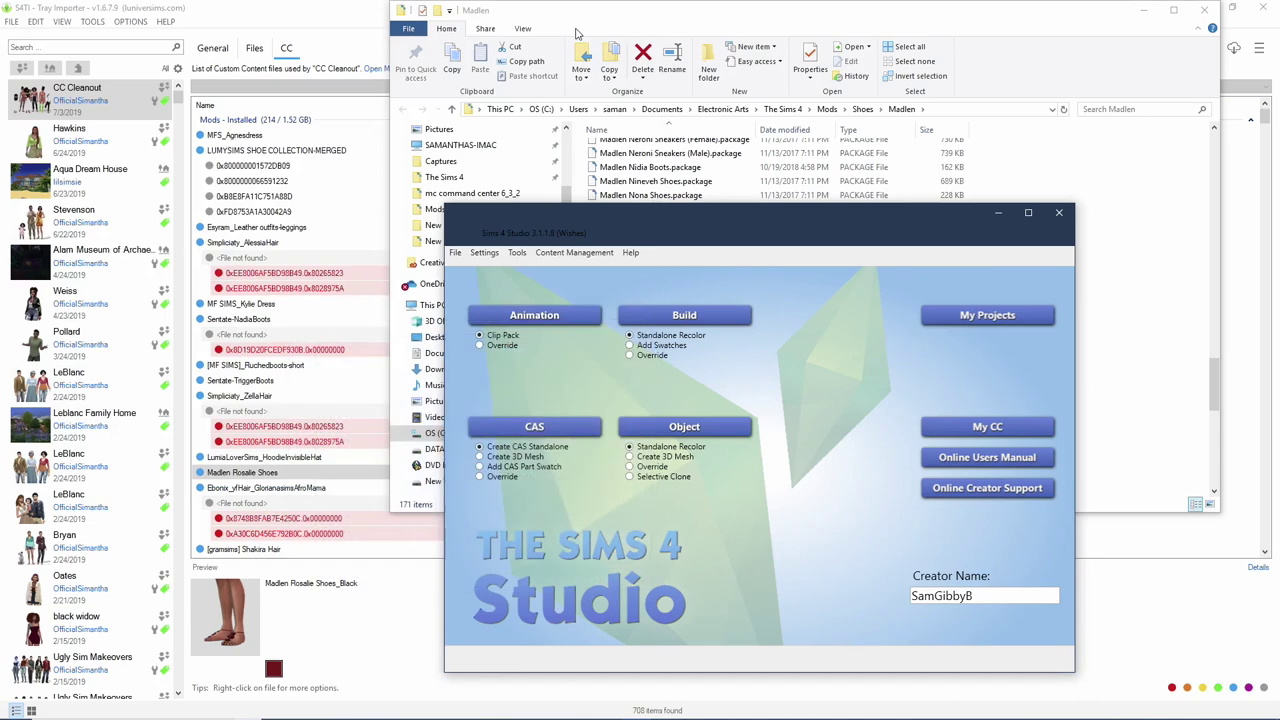
left_click(996, 214)
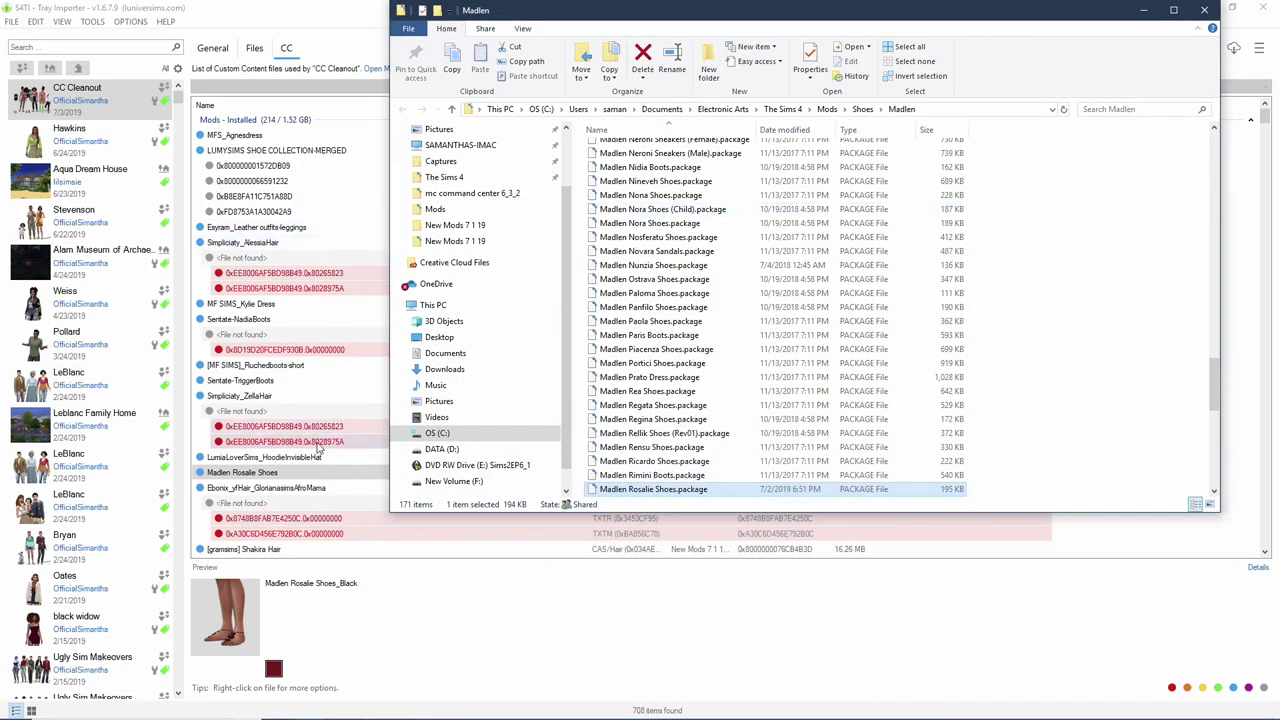
left_click(257, 489)
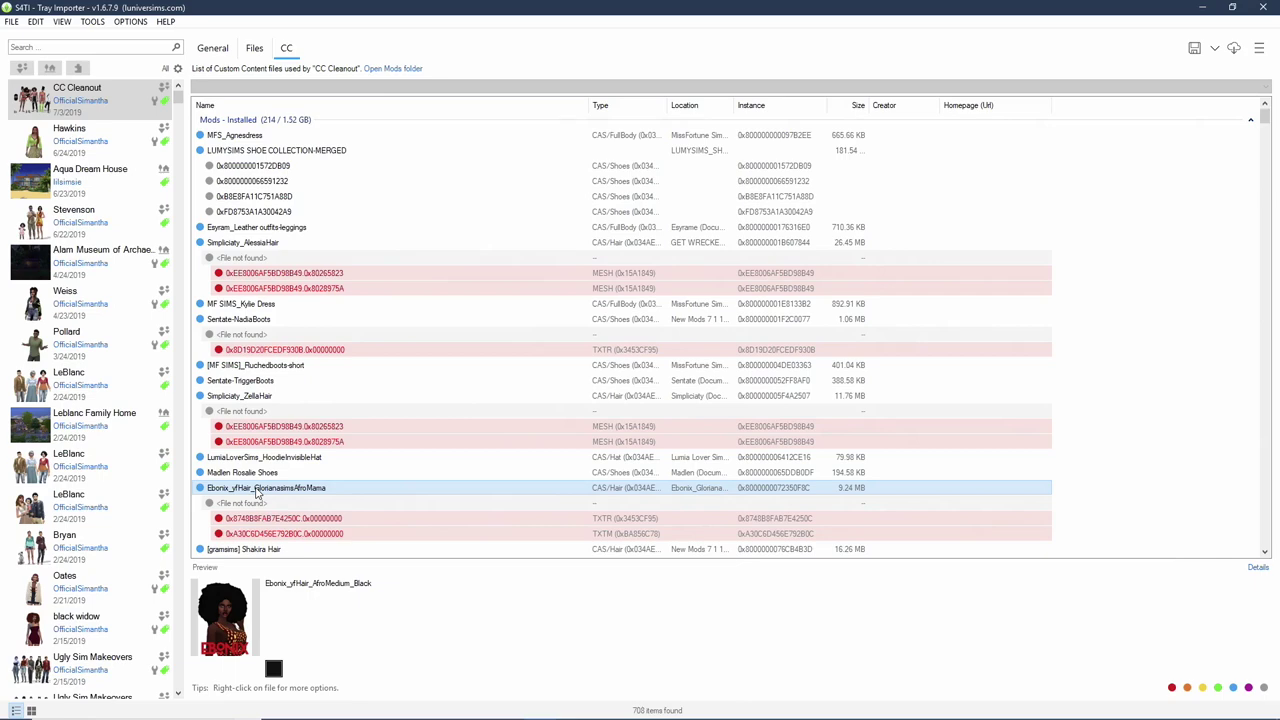
right_click(257, 492)
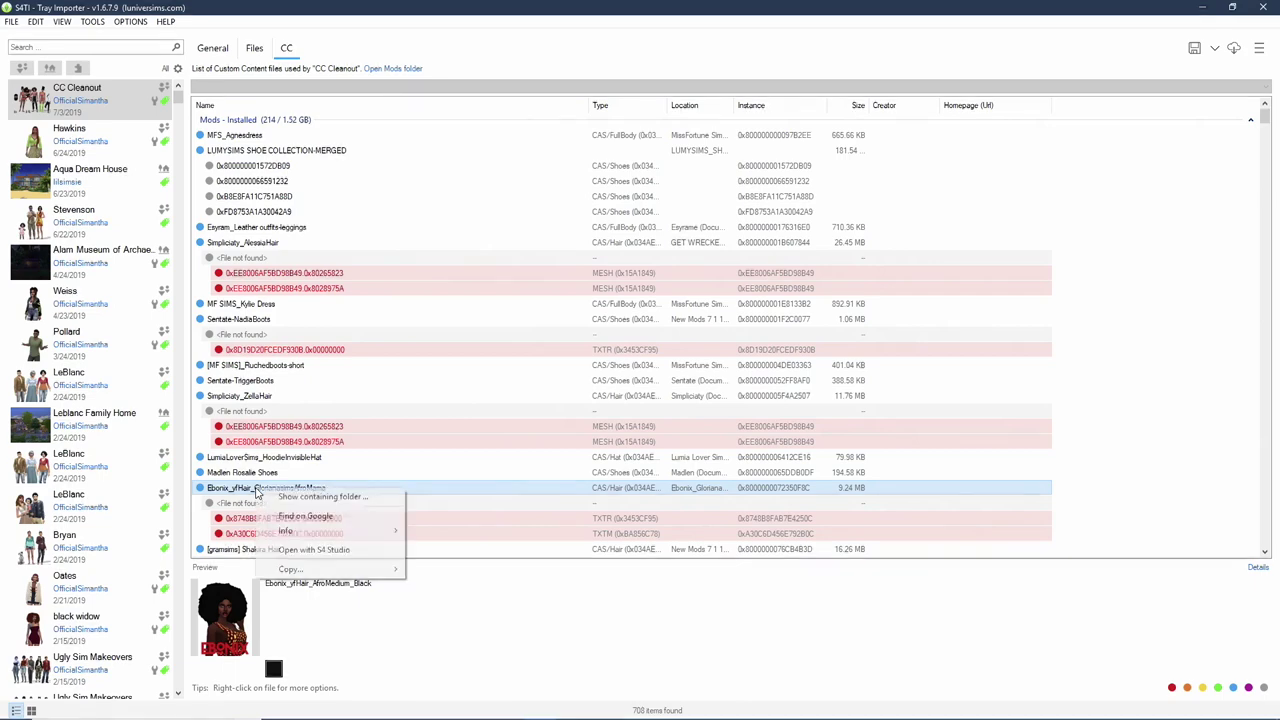
left_click(300, 494)
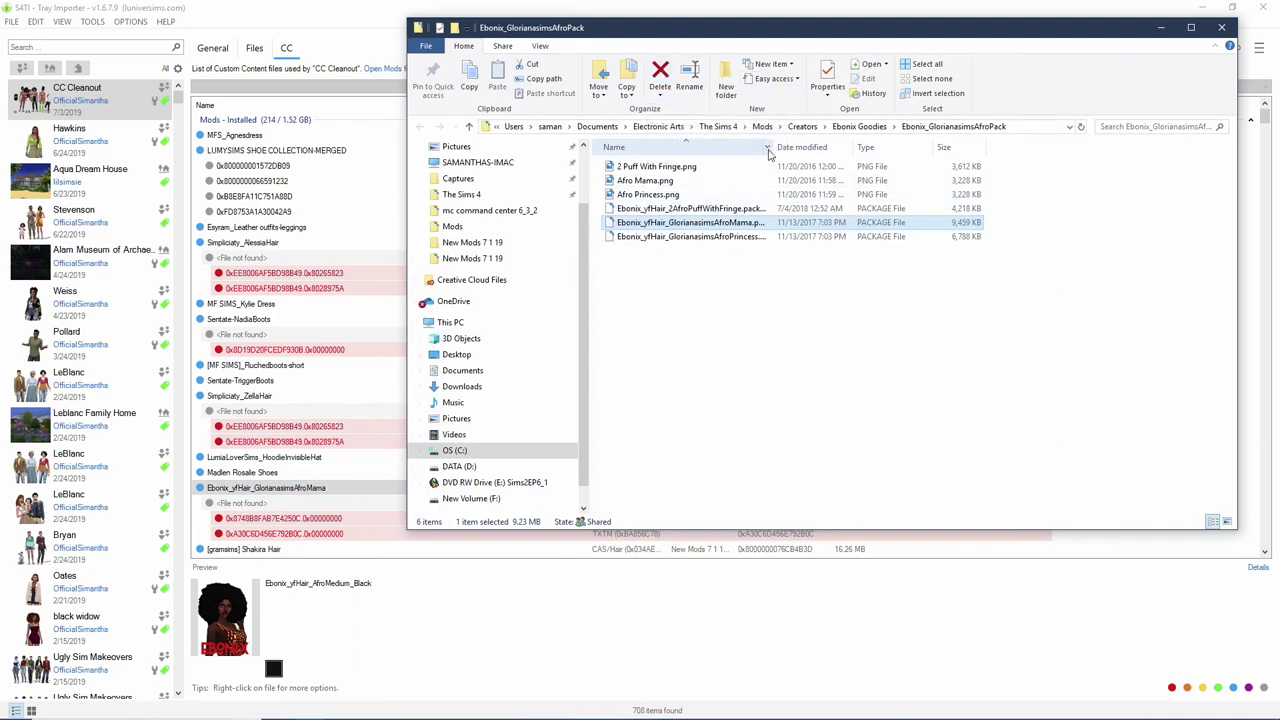
Step: Widen the file name column and delete Ebonix_yfHair_GlorianasimsAfroMama.package and its preview image Afro Mama.png
left_click_drag(772, 147, 851, 147)
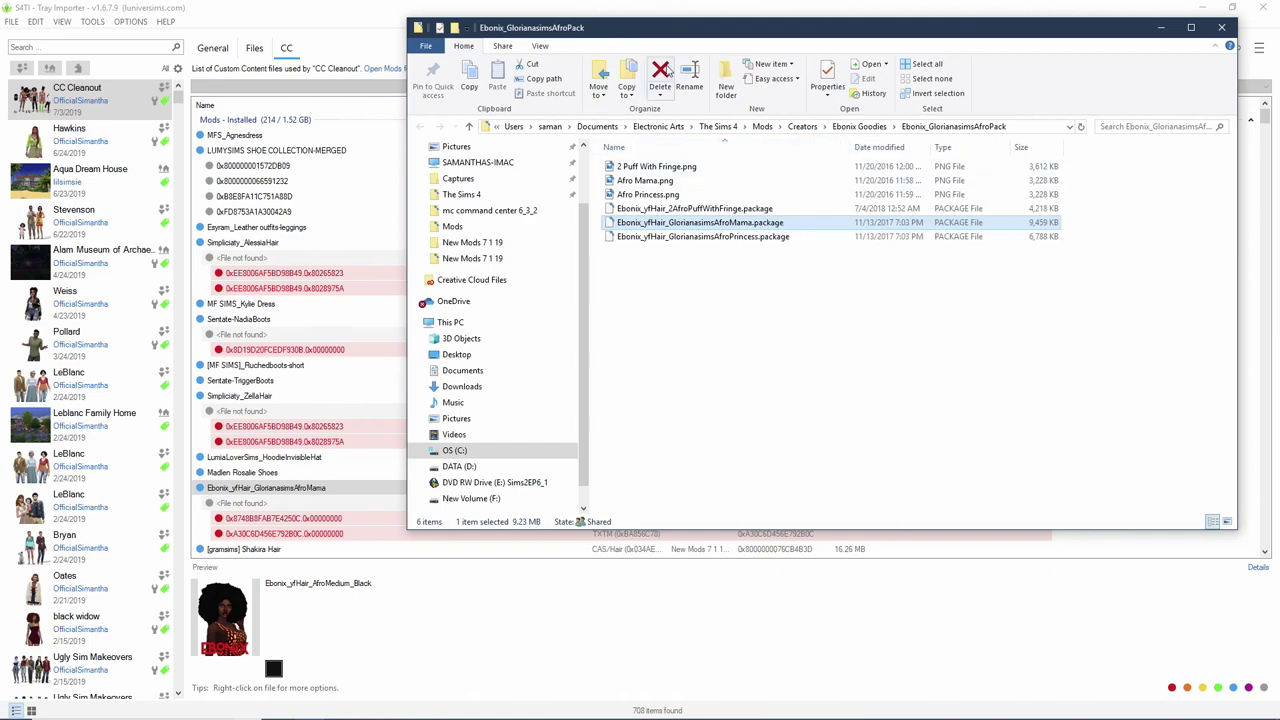
left_click(663, 70)
left_click(648, 180)
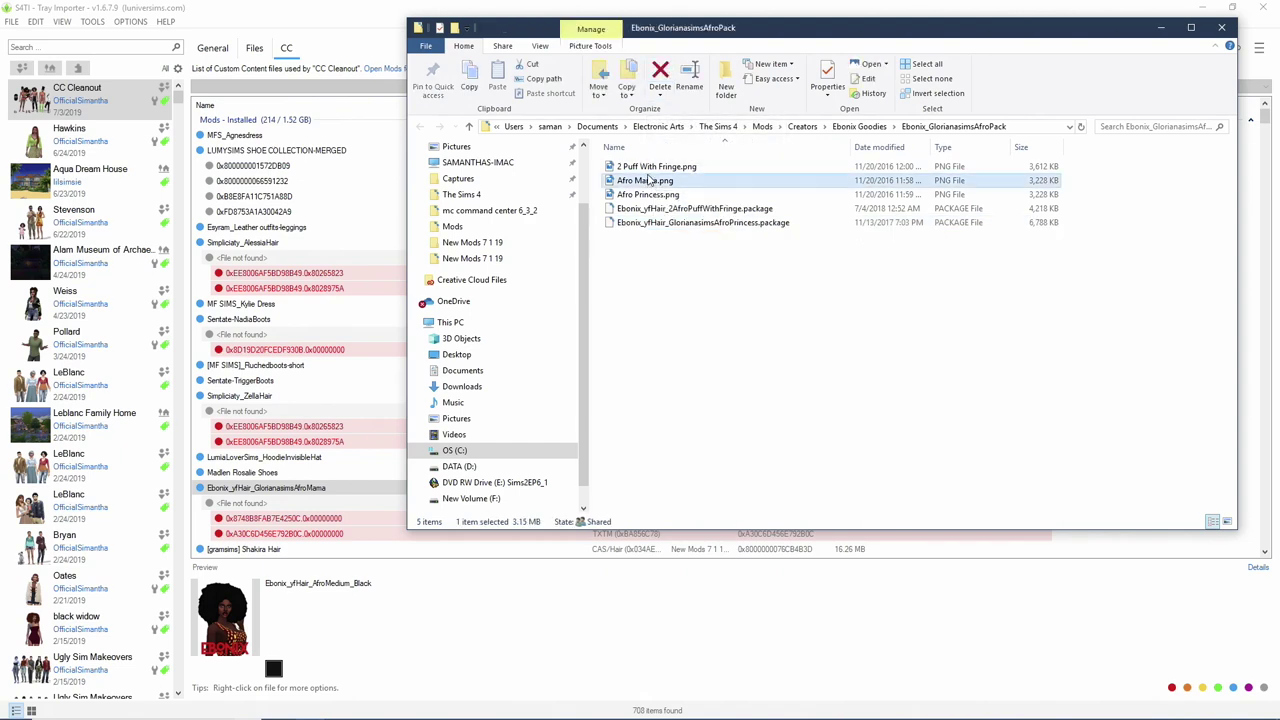
left_click(663, 70)
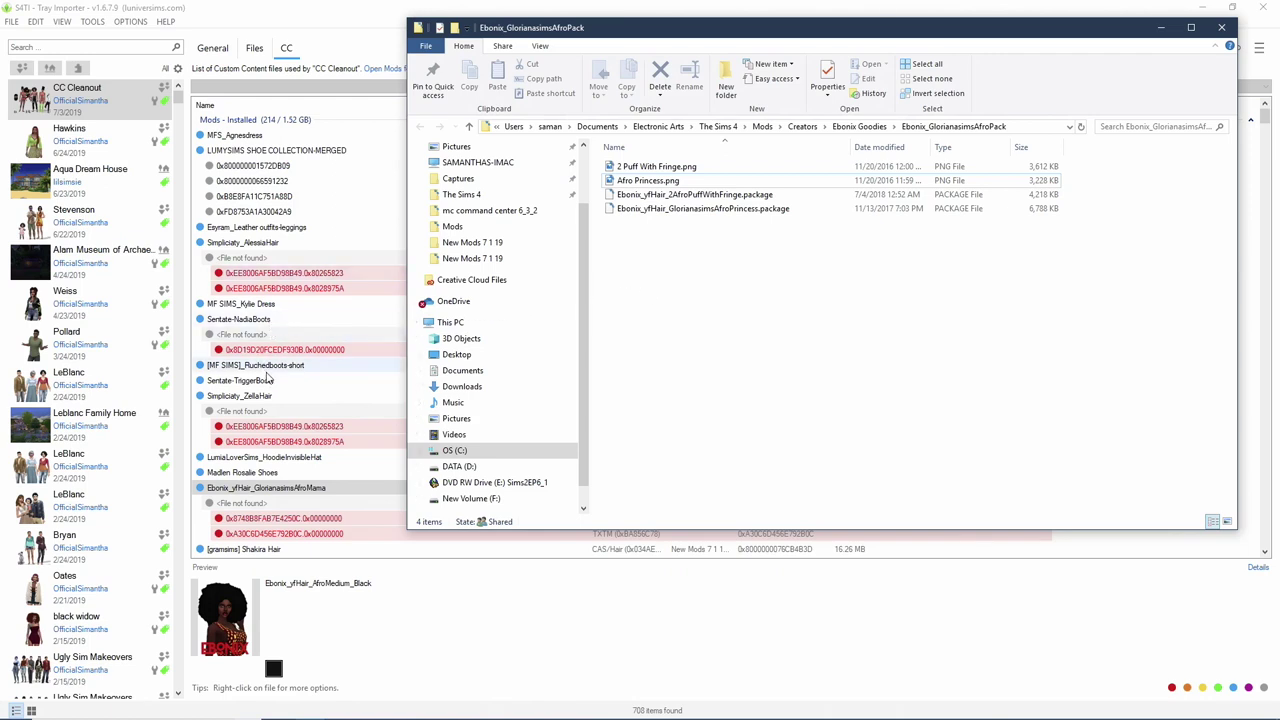
Step: Return to the CC list, preview [gramsims] Shakira Hair and show its containing folder
left_click(256, 487)
scroll(254, 465, "down", 2)
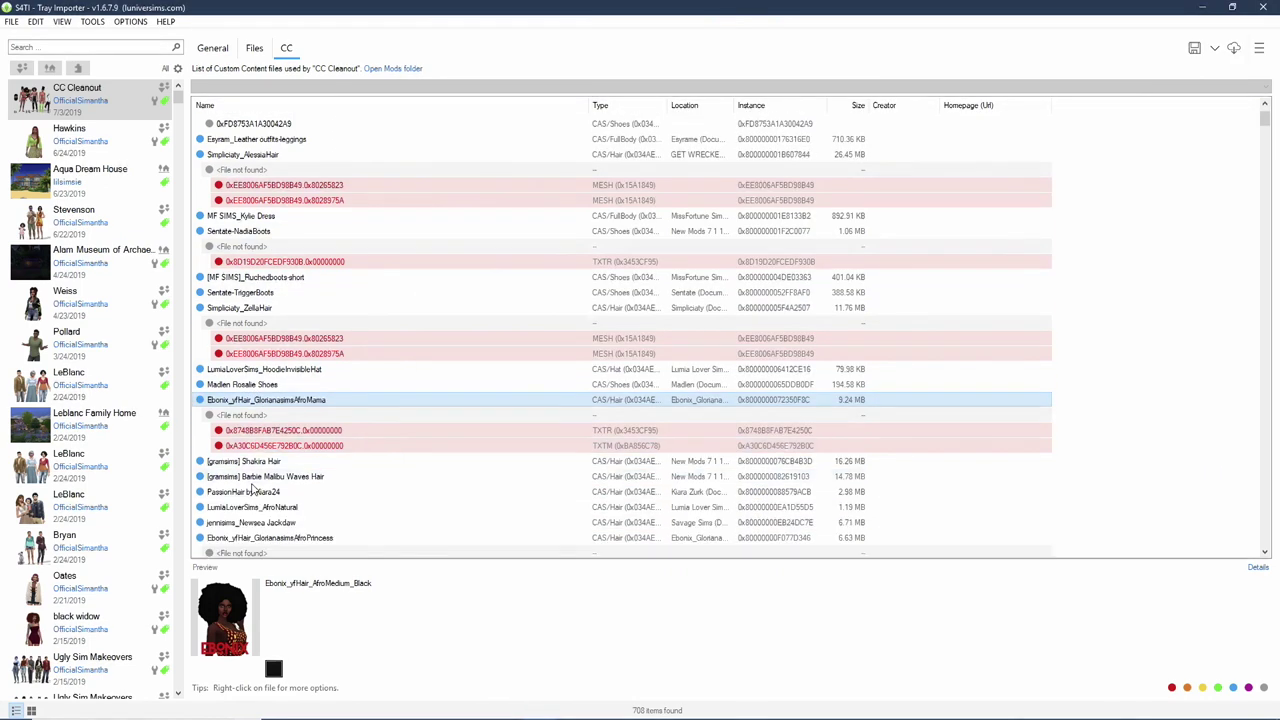
left_click(254, 463)
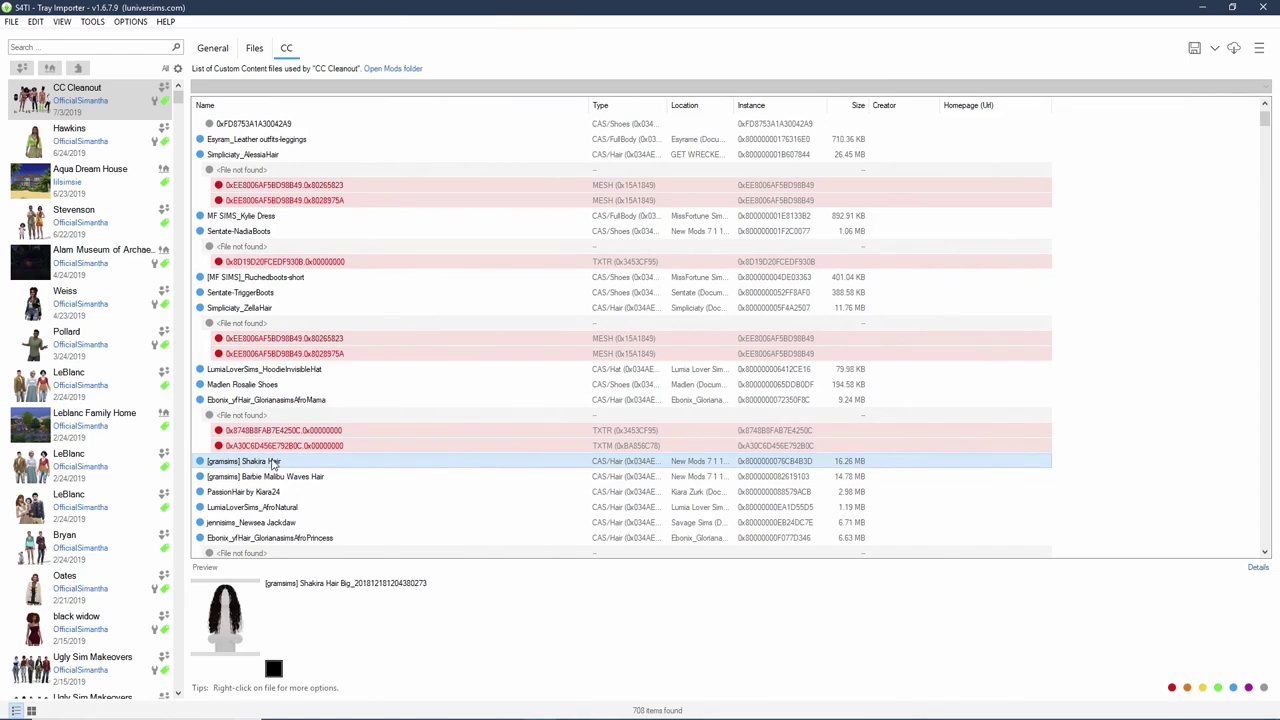
right_click(272, 463)
left_click(302, 468)
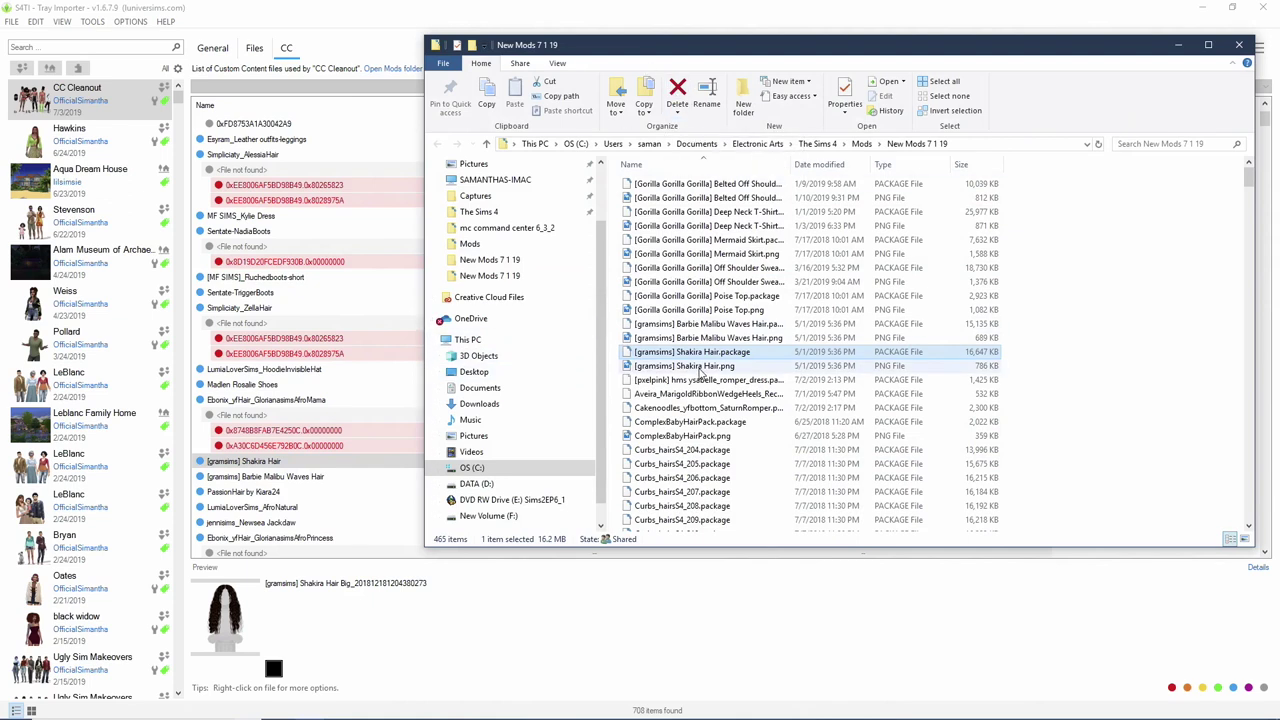
Step: Delete the [gramsims] Shakira Hair package together with its PNG, retrying and then skipping the image that is in use
left_click(703, 366, "shift")
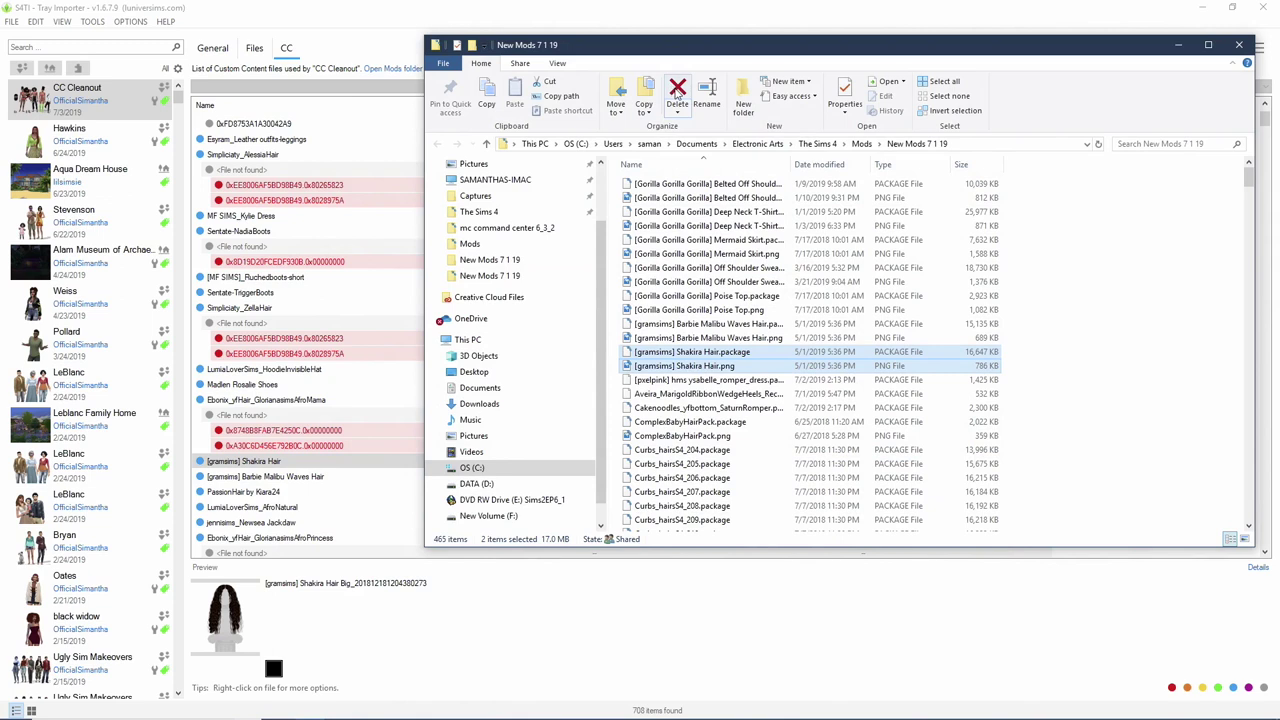
left_click(677, 92)
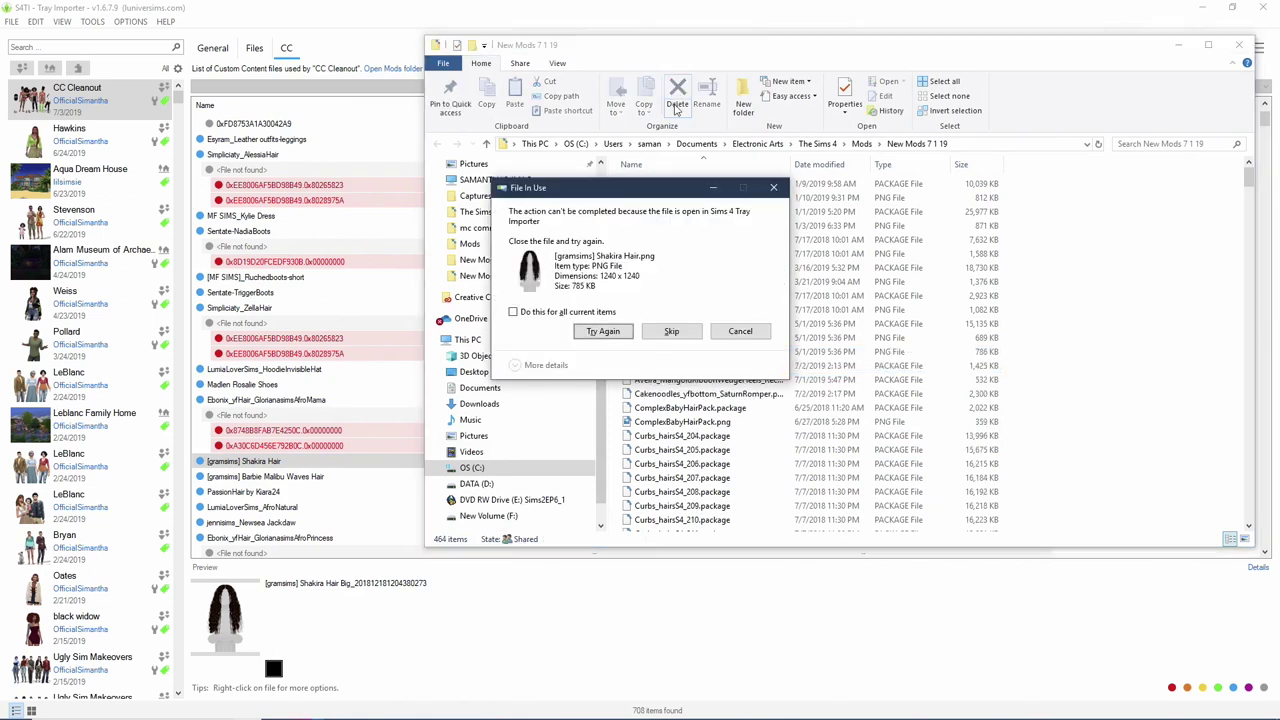
left_click(617, 337)
left_click(686, 336)
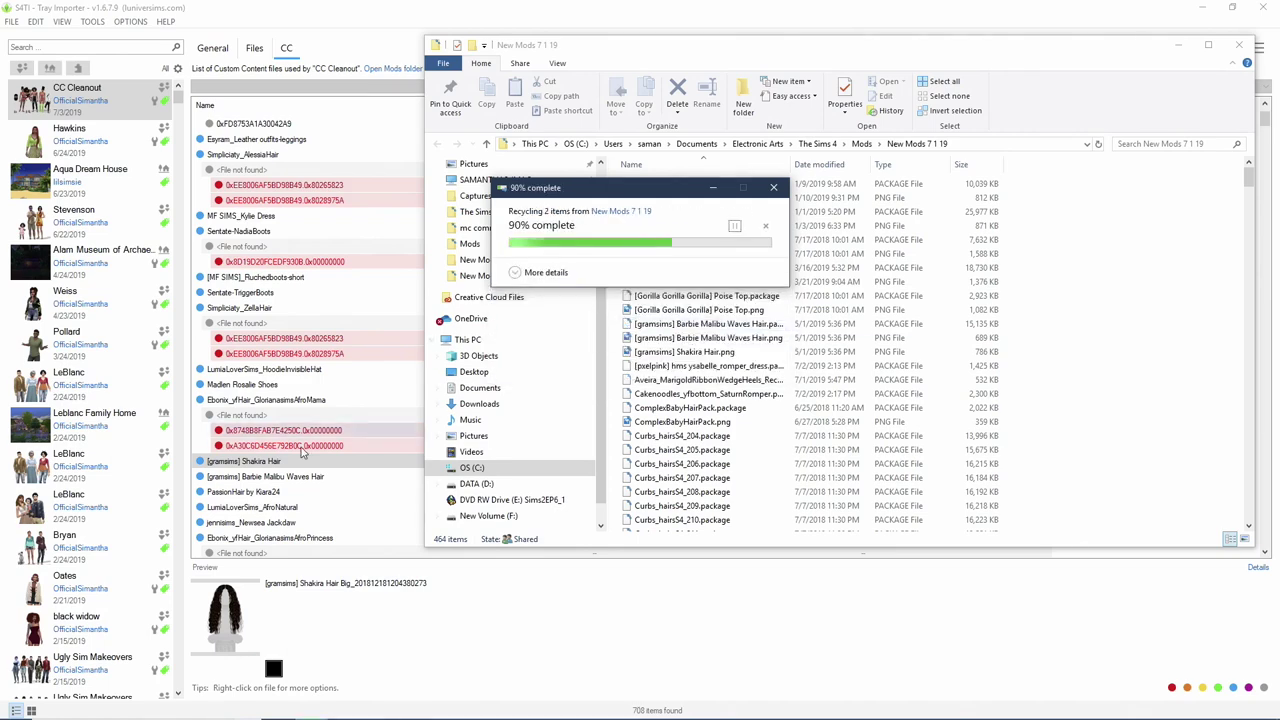
Step: Switch the CC preview to [gramsims] Barbie Malibu Waves Hair and try again to delete [gramsims] Shakira Hair.png
left_click(265, 479)
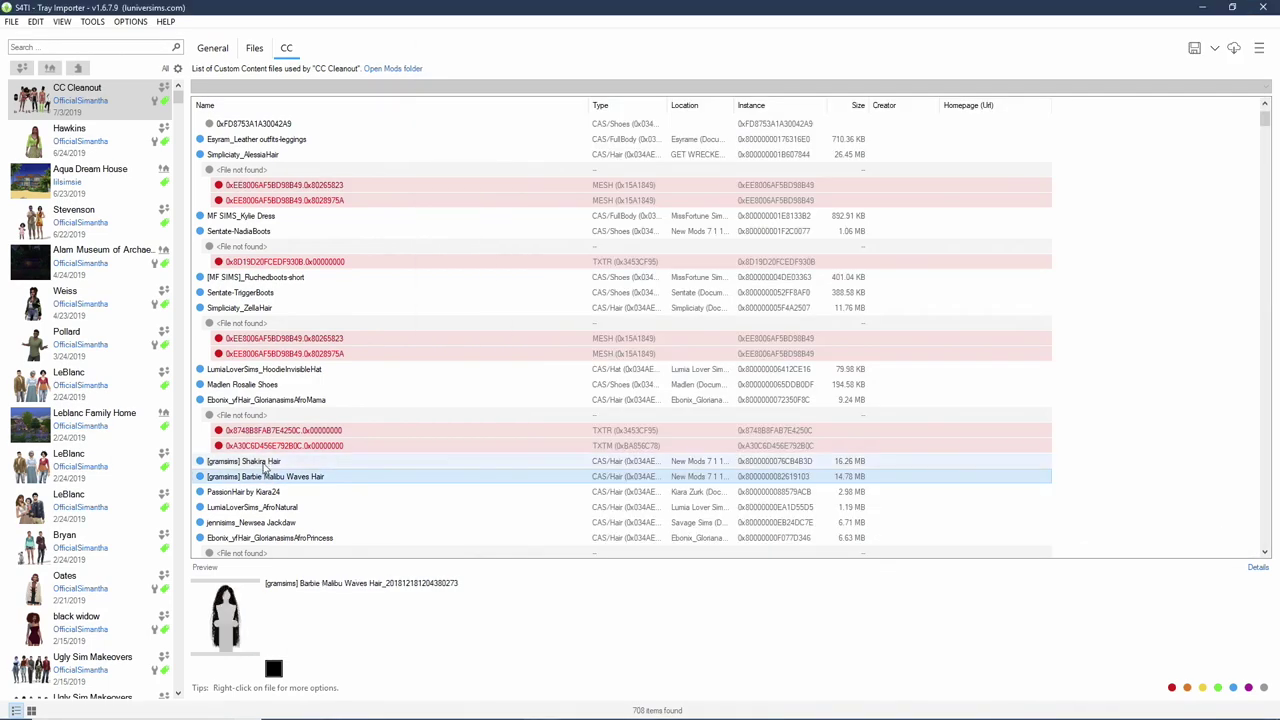
key("alt+Tab")
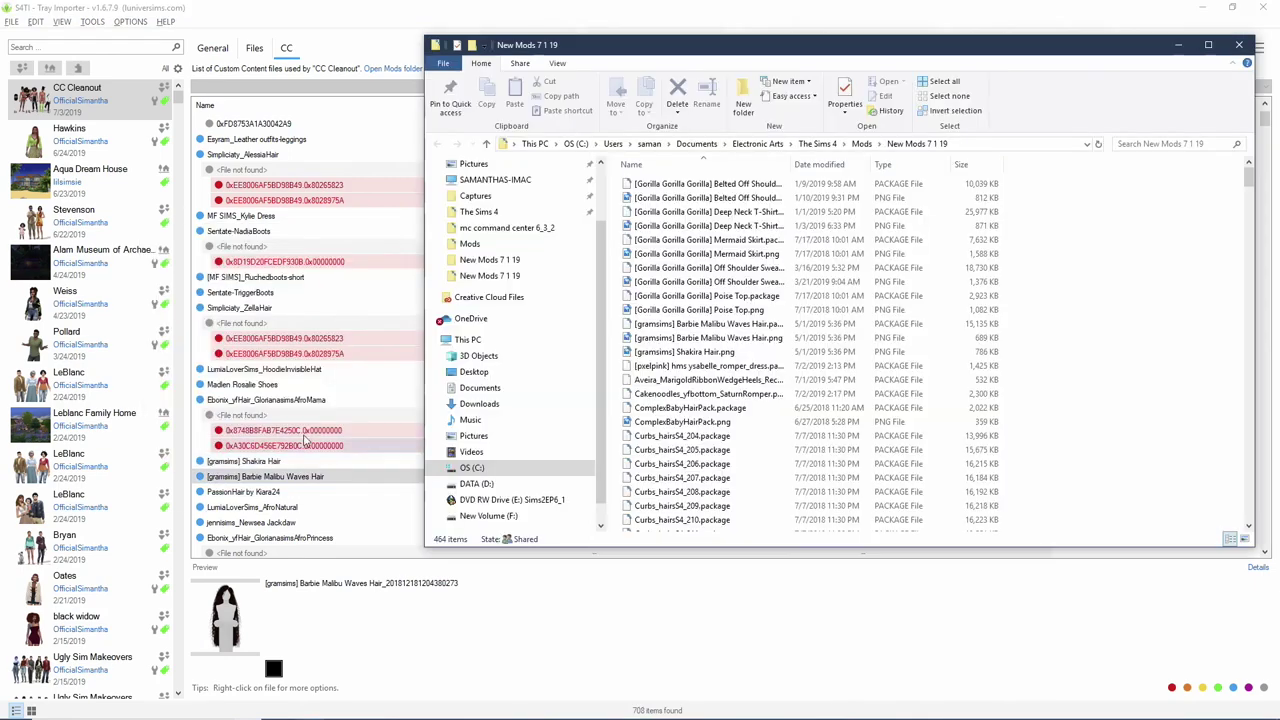
left_click(712, 352)
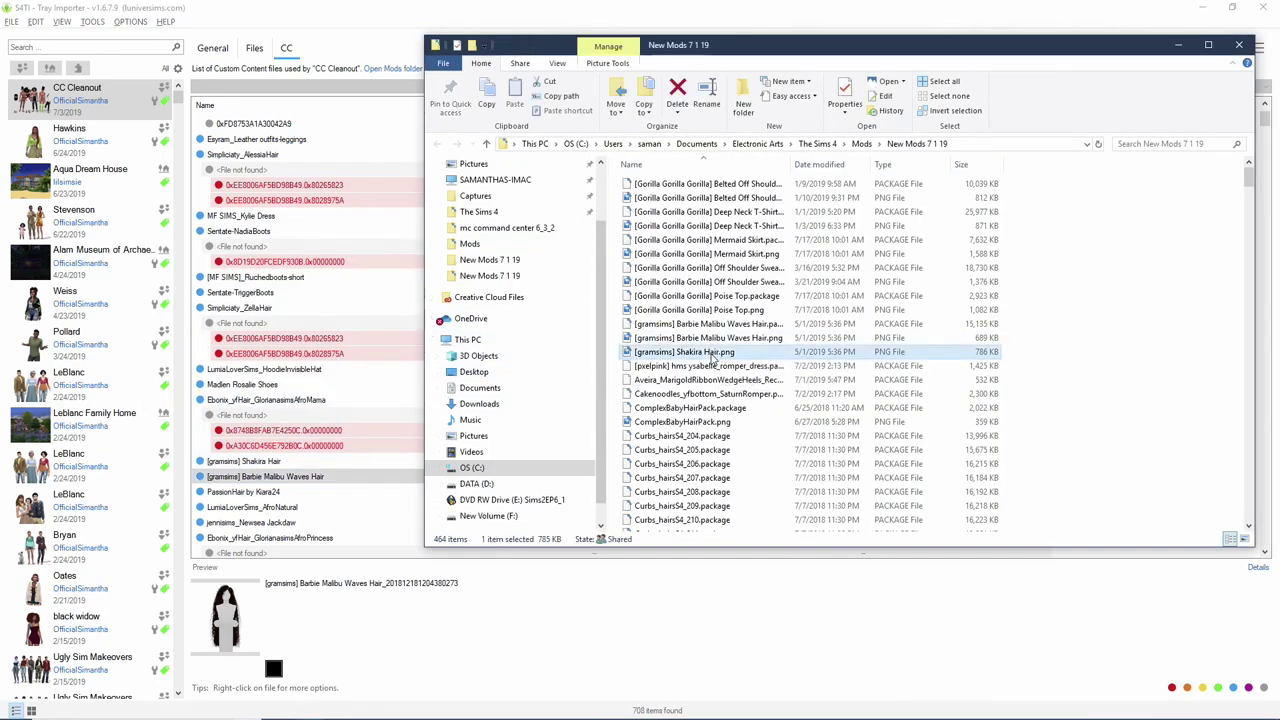
left_click(682, 94)
left_click(671, 307)
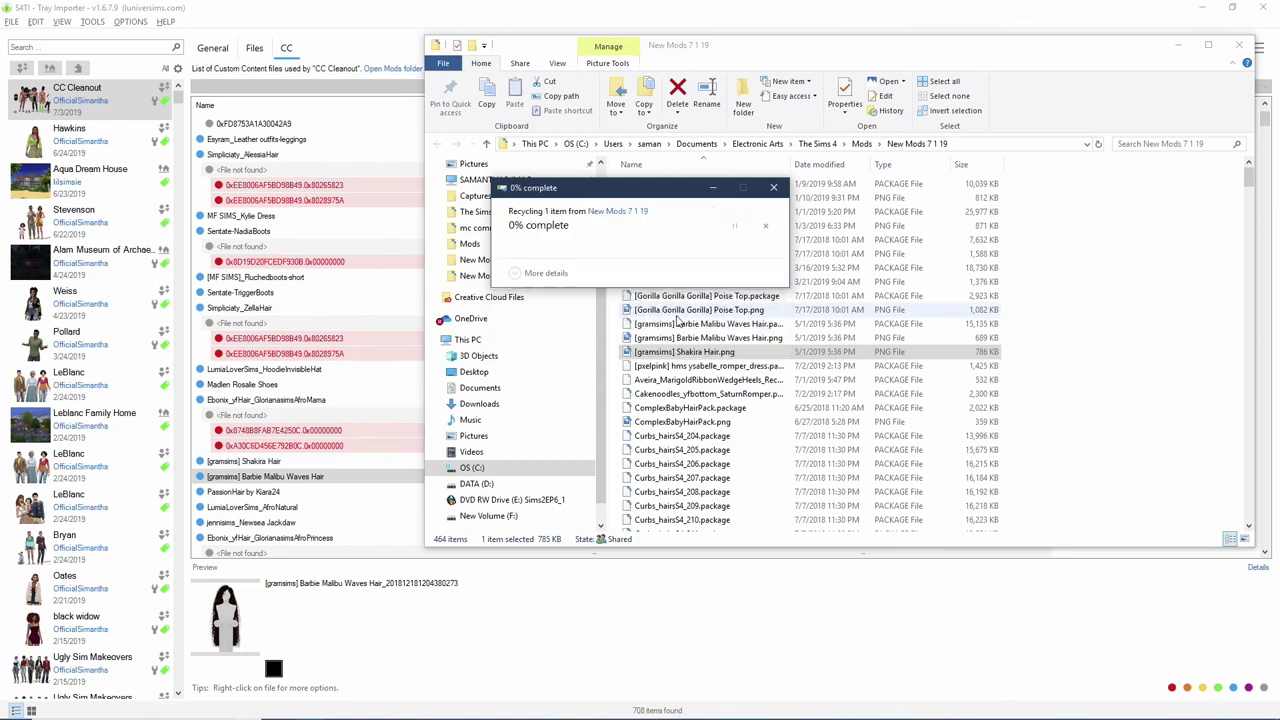
left_click(773, 187)
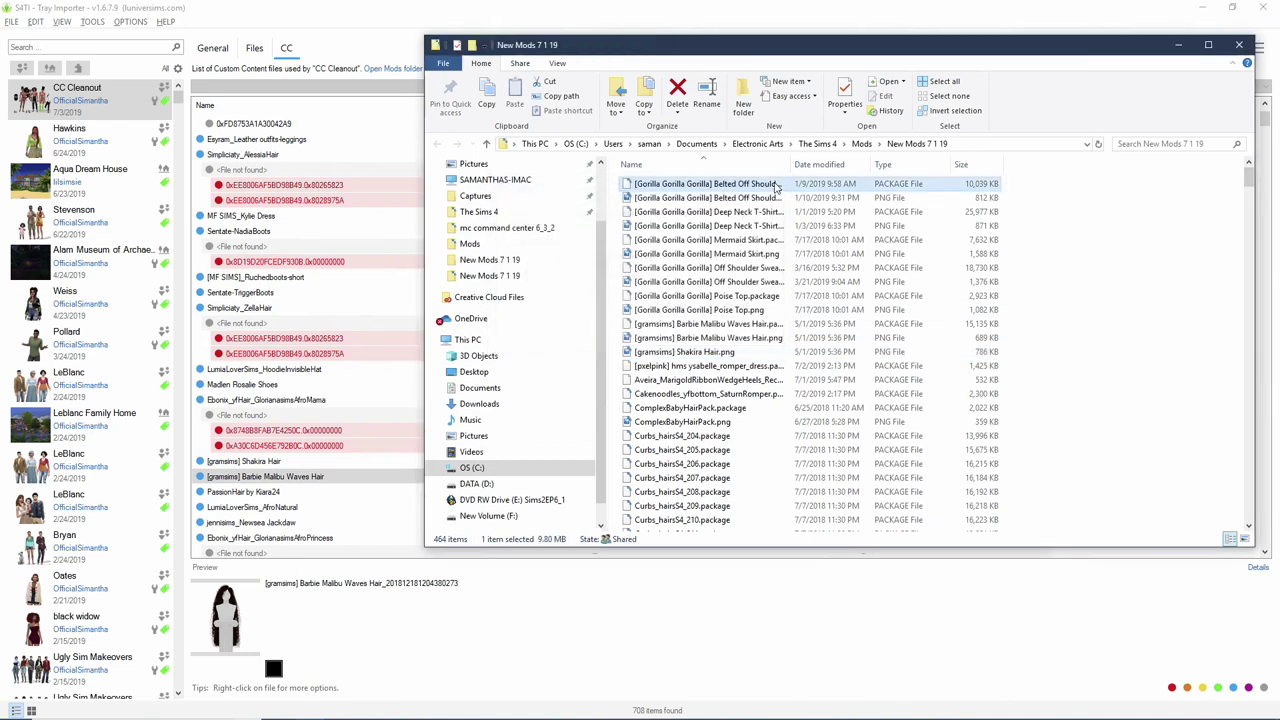
left_click(702, 352)
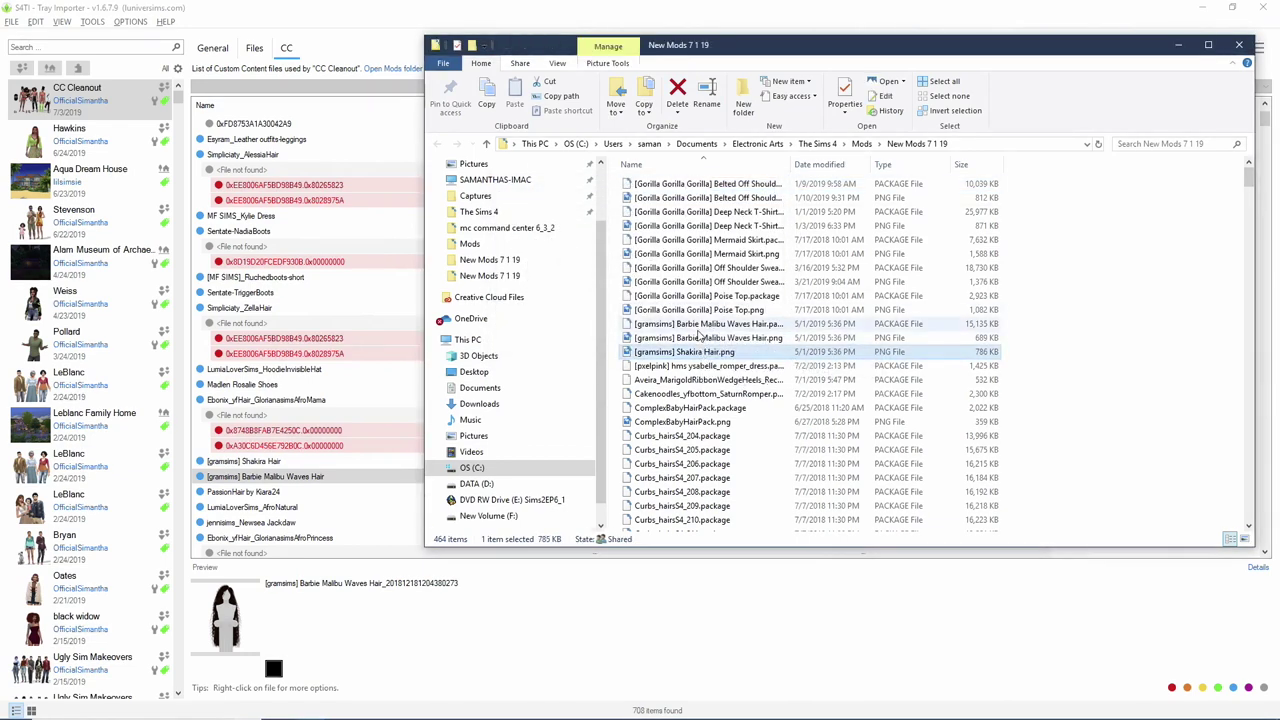
right_click(688, 355)
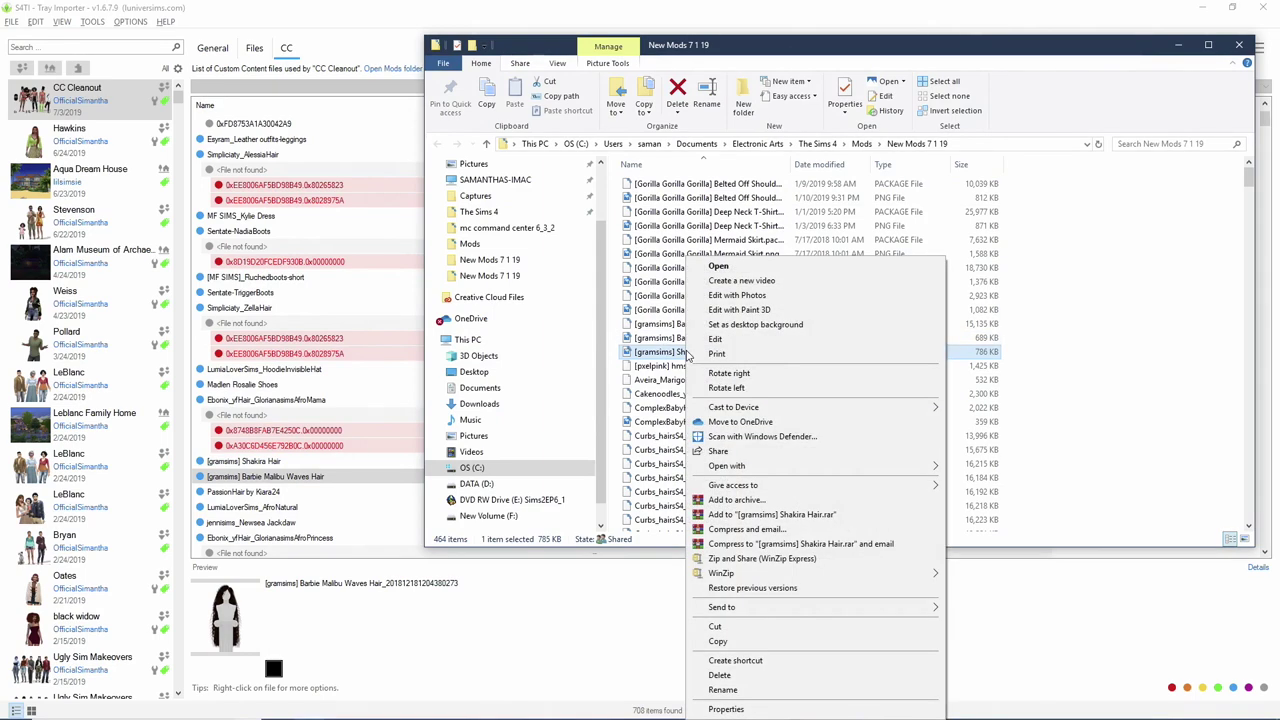
key("m")
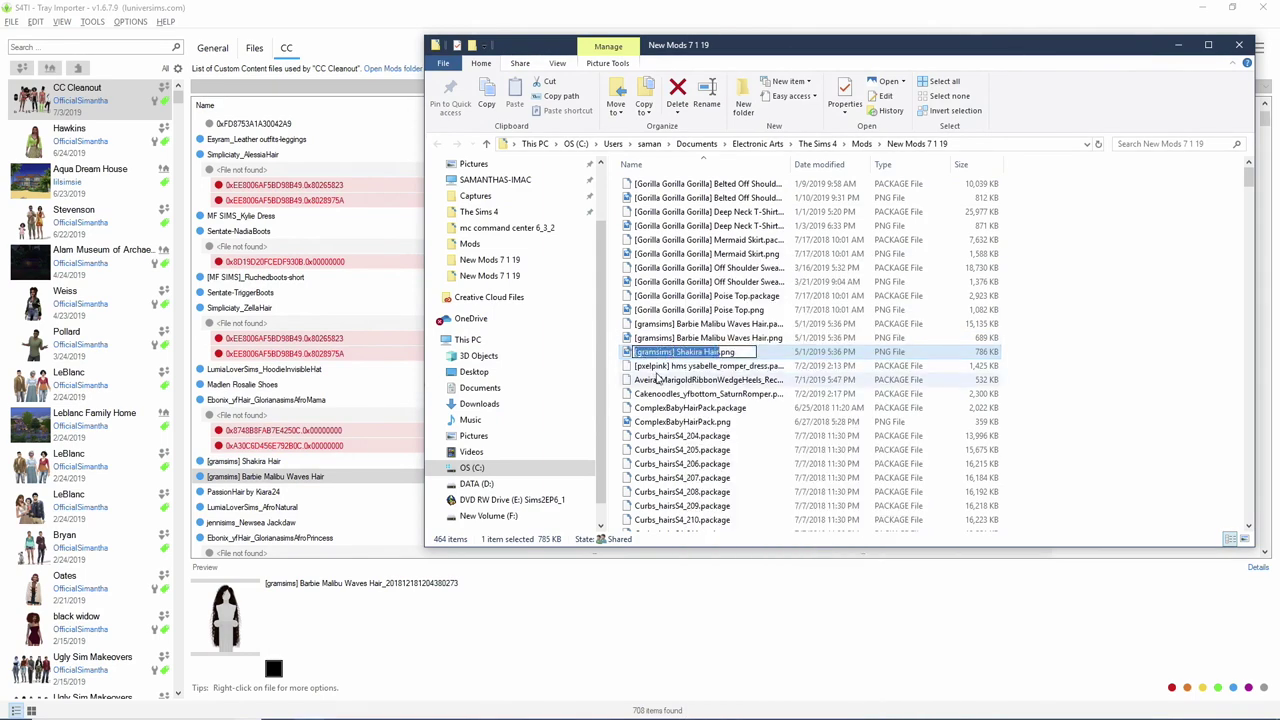
key("Return")
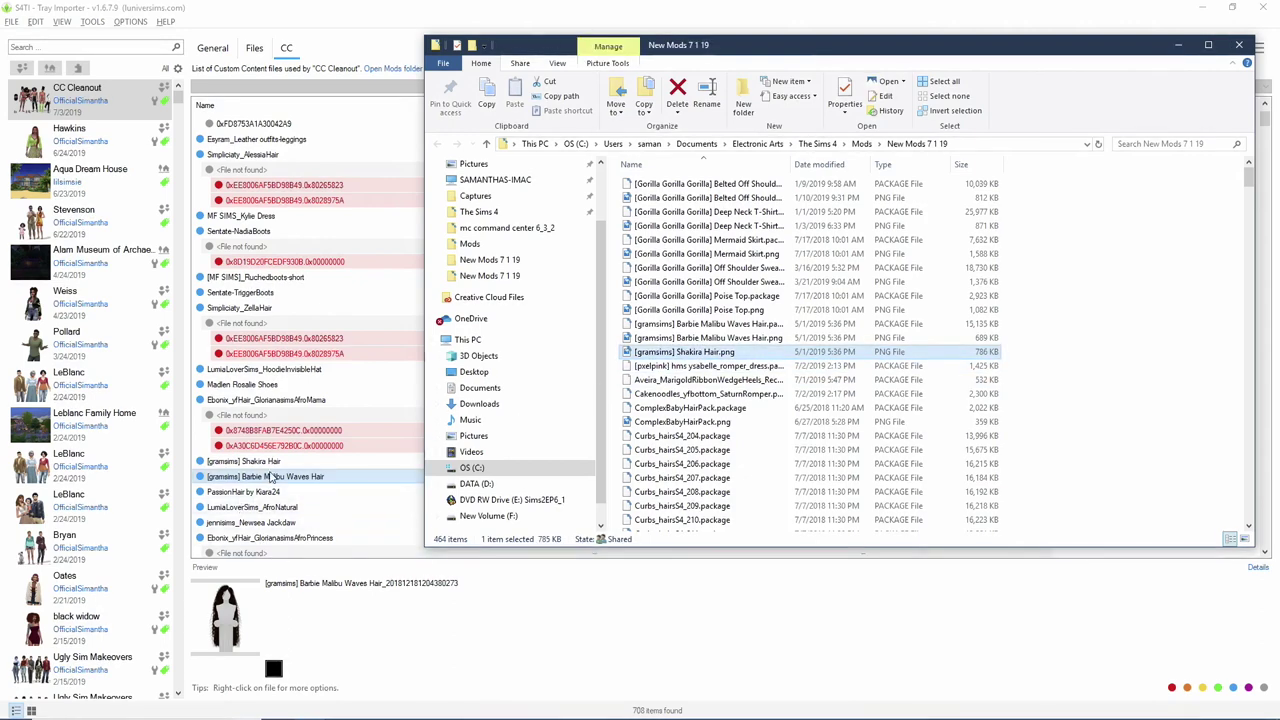
Step: Delete the [gramsims] Barbie Malibu Waves Hair package from its containing folder and try to delete its PNG, retrying once before cancelling
right_click(270, 482)
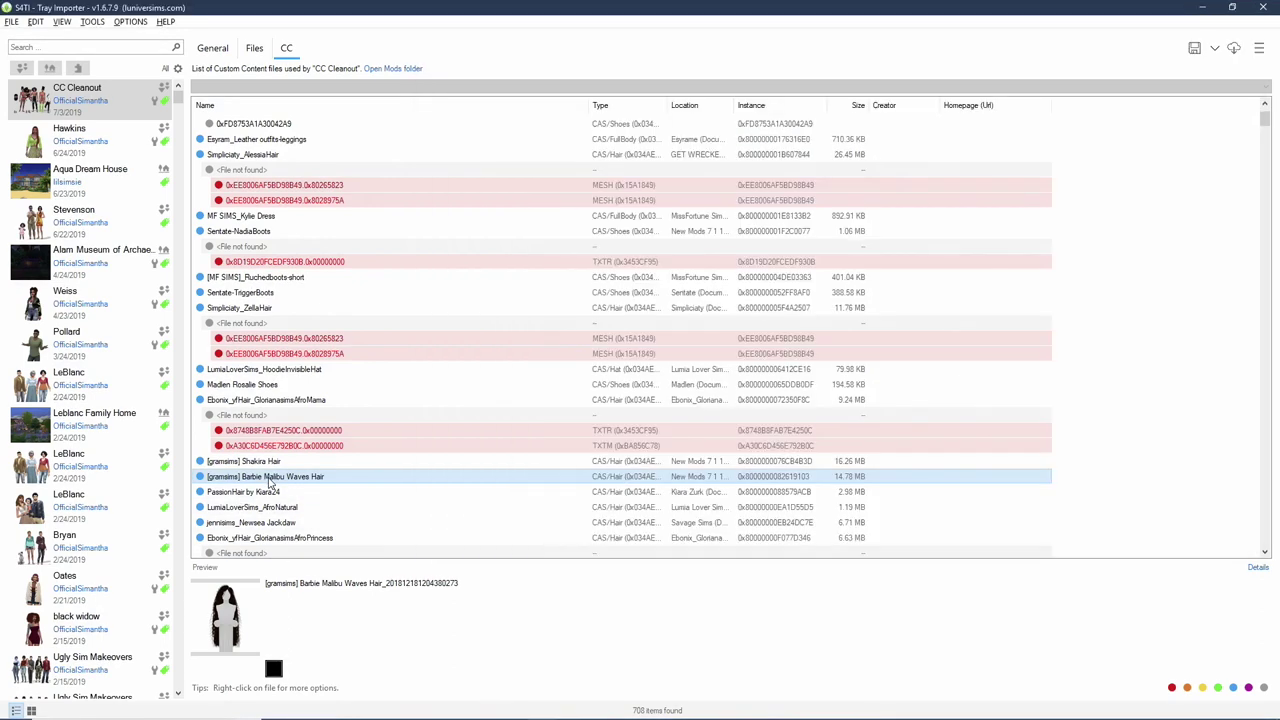
left_click(365, 485)
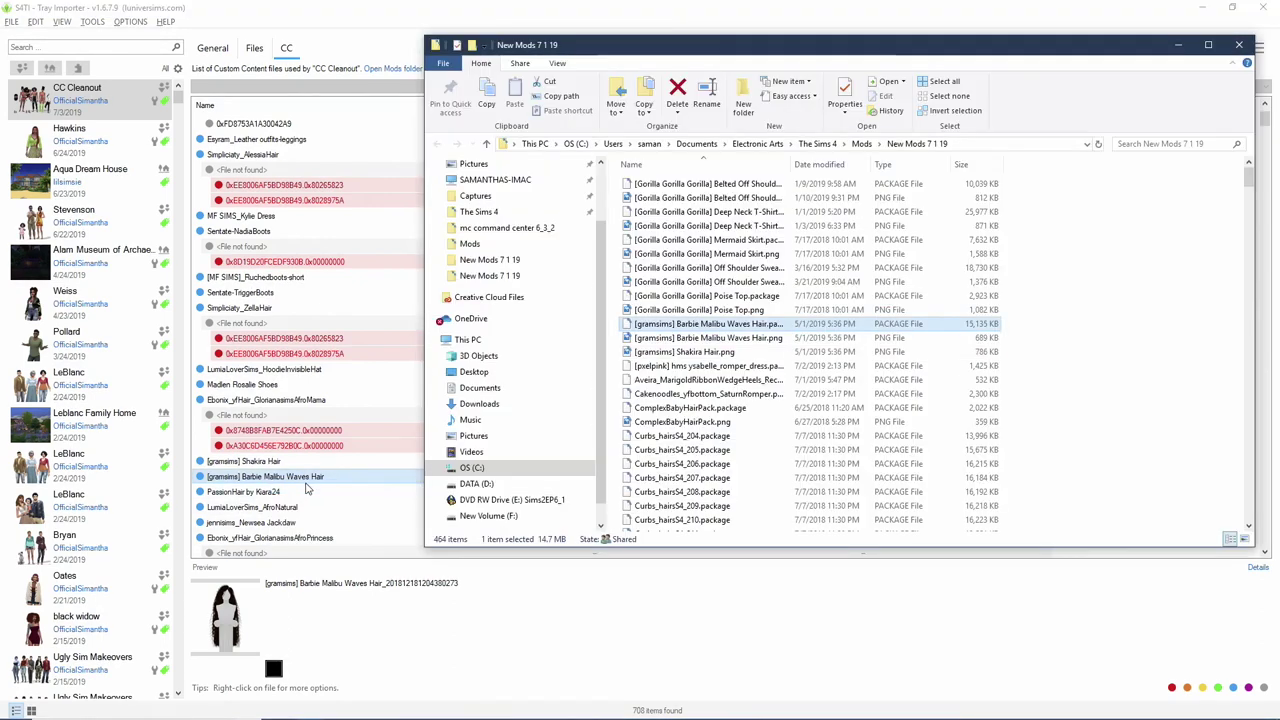
right_click(727, 324)
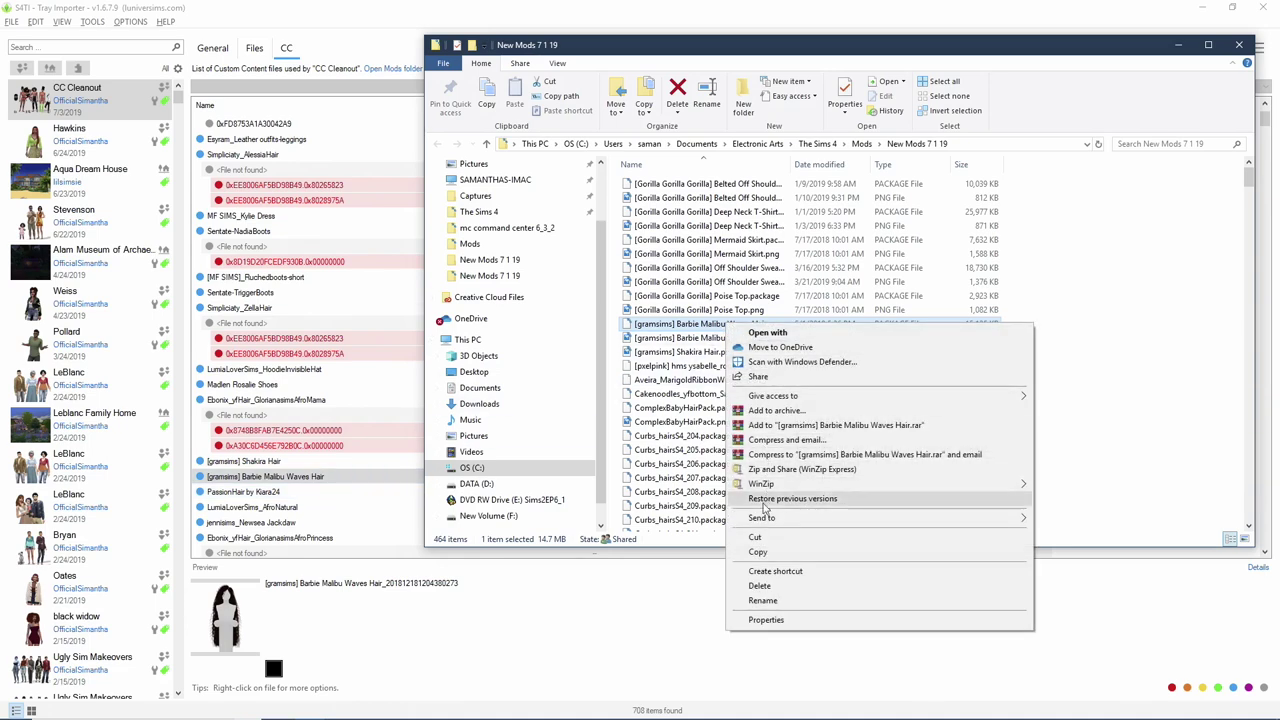
left_click(760, 585)
right_click(783, 326)
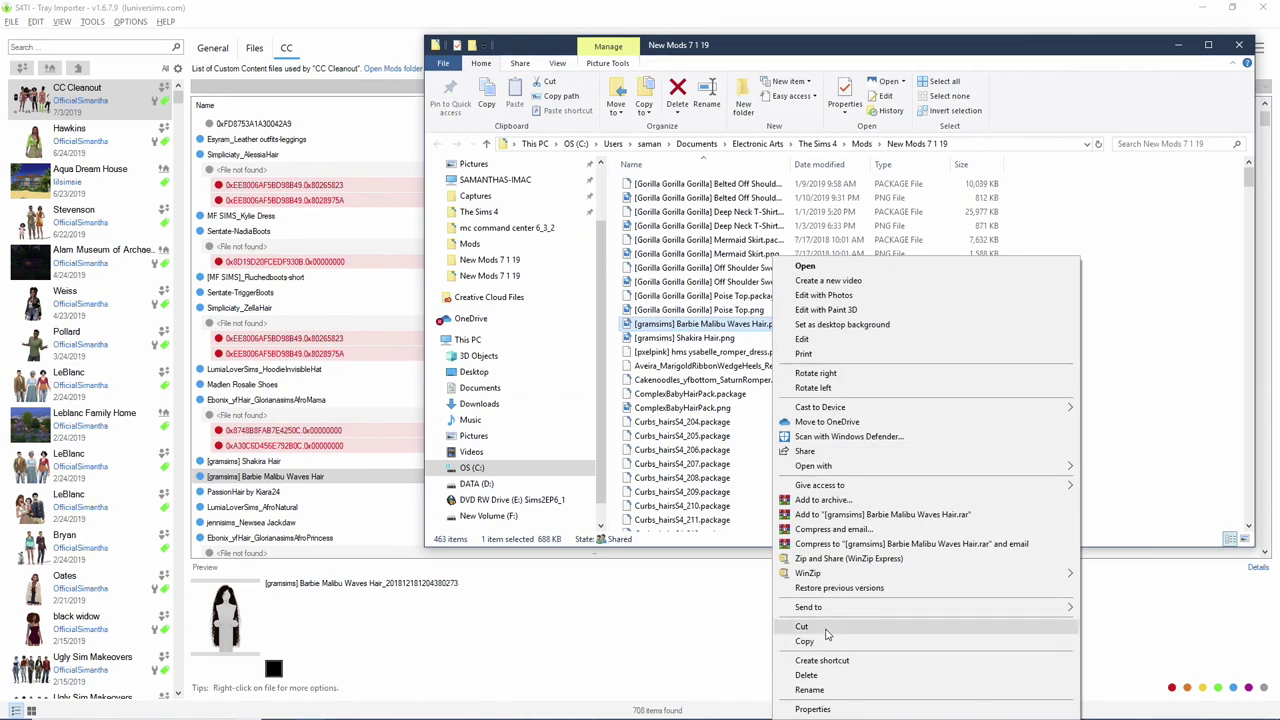
left_click(841, 676)
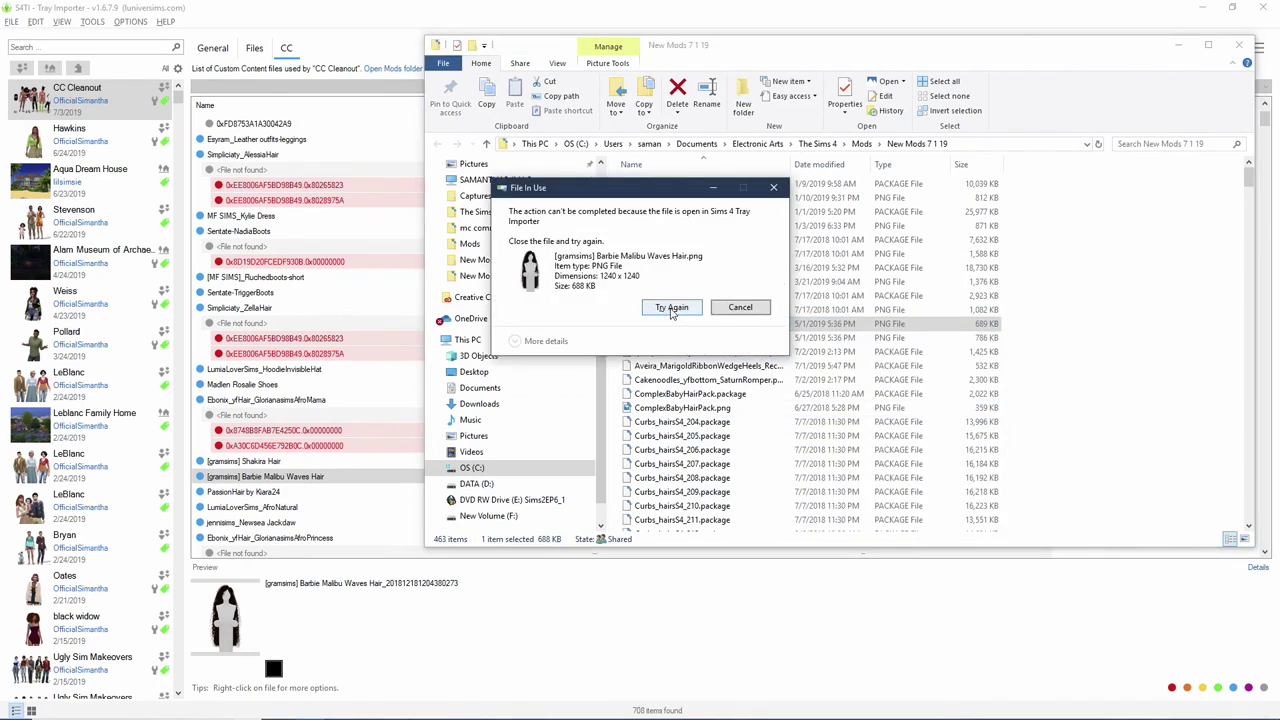
left_click(667, 307)
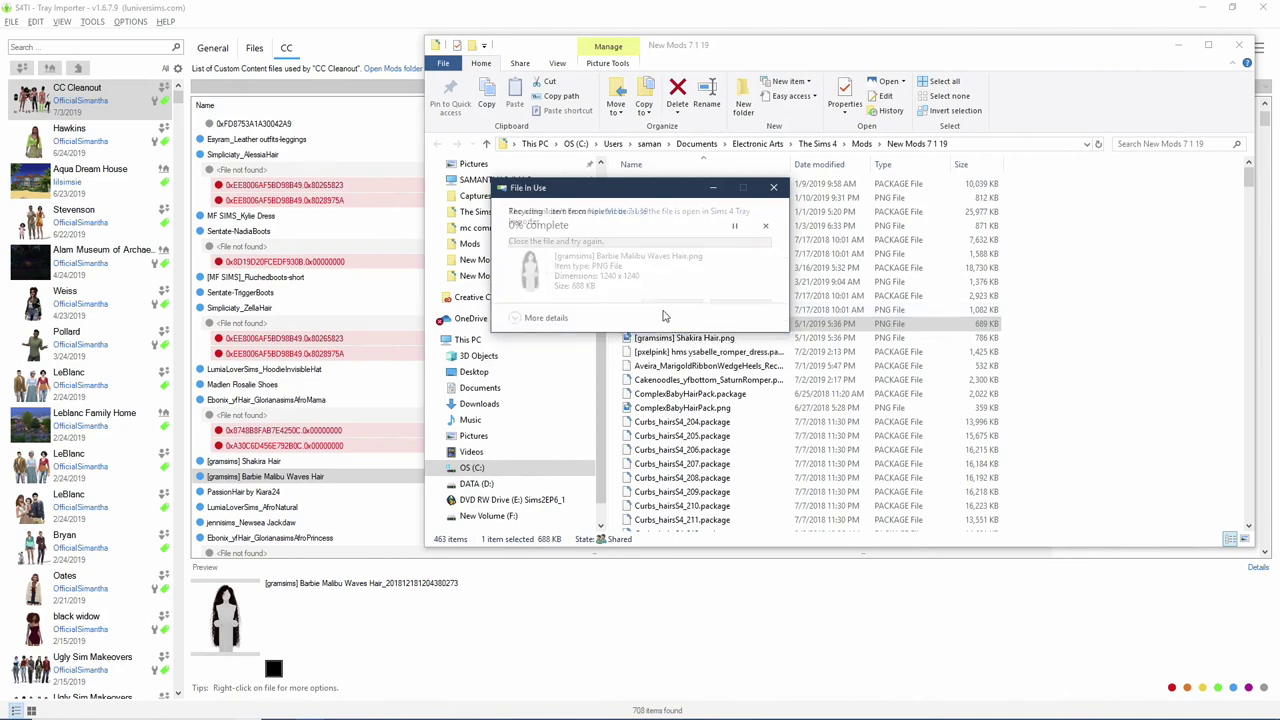
left_click(775, 190)
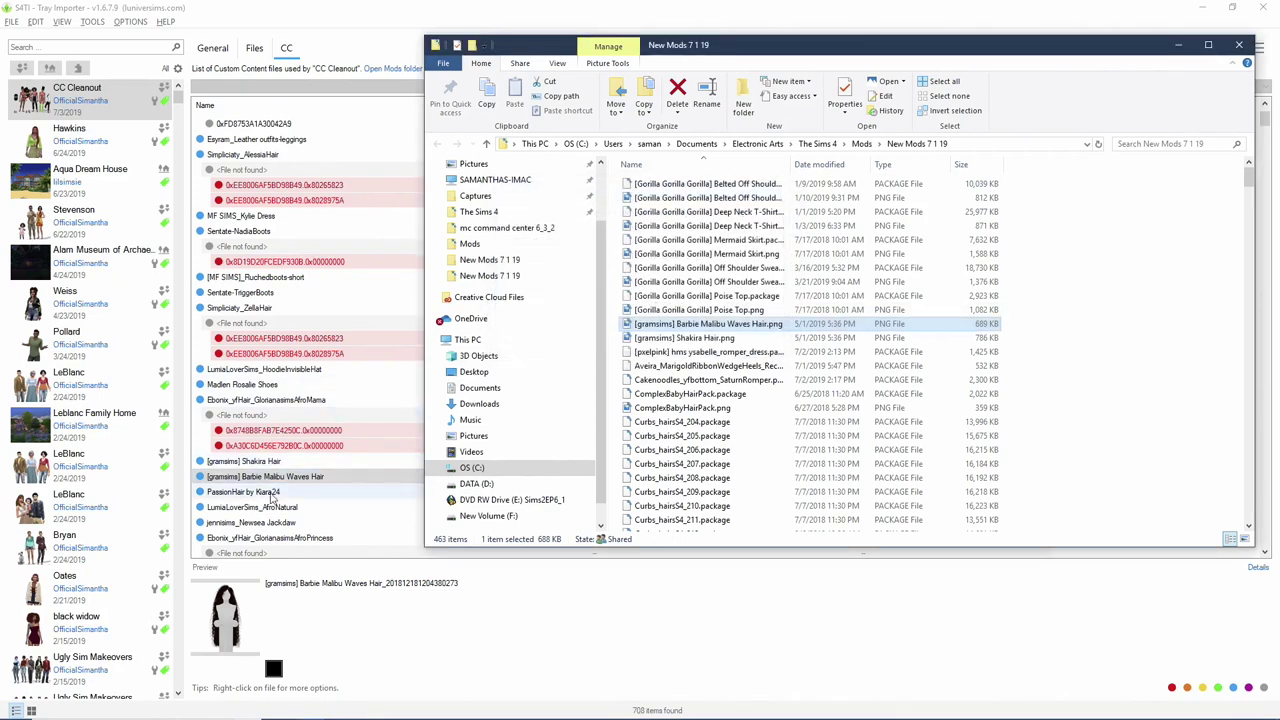
Step: Preview PassionHair by Kiara24 in the CC list, show its containing folder and delete the package
left_click(266, 495)
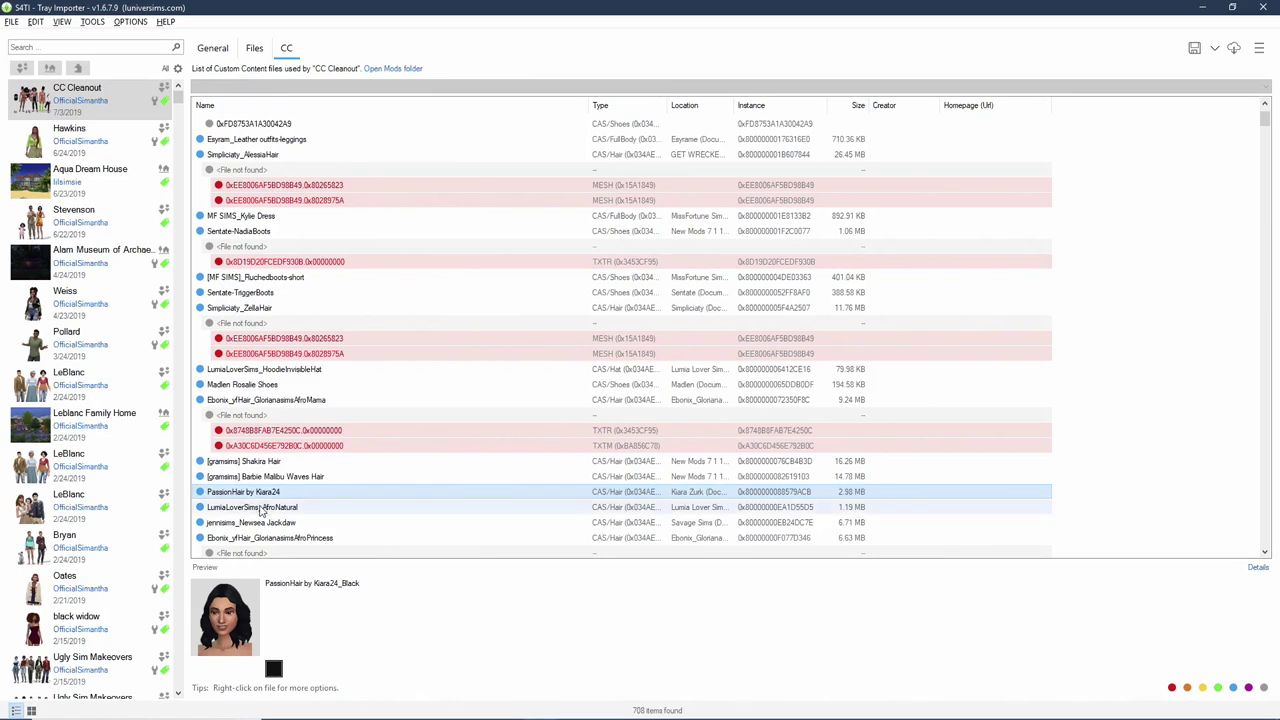
right_click(264, 496)
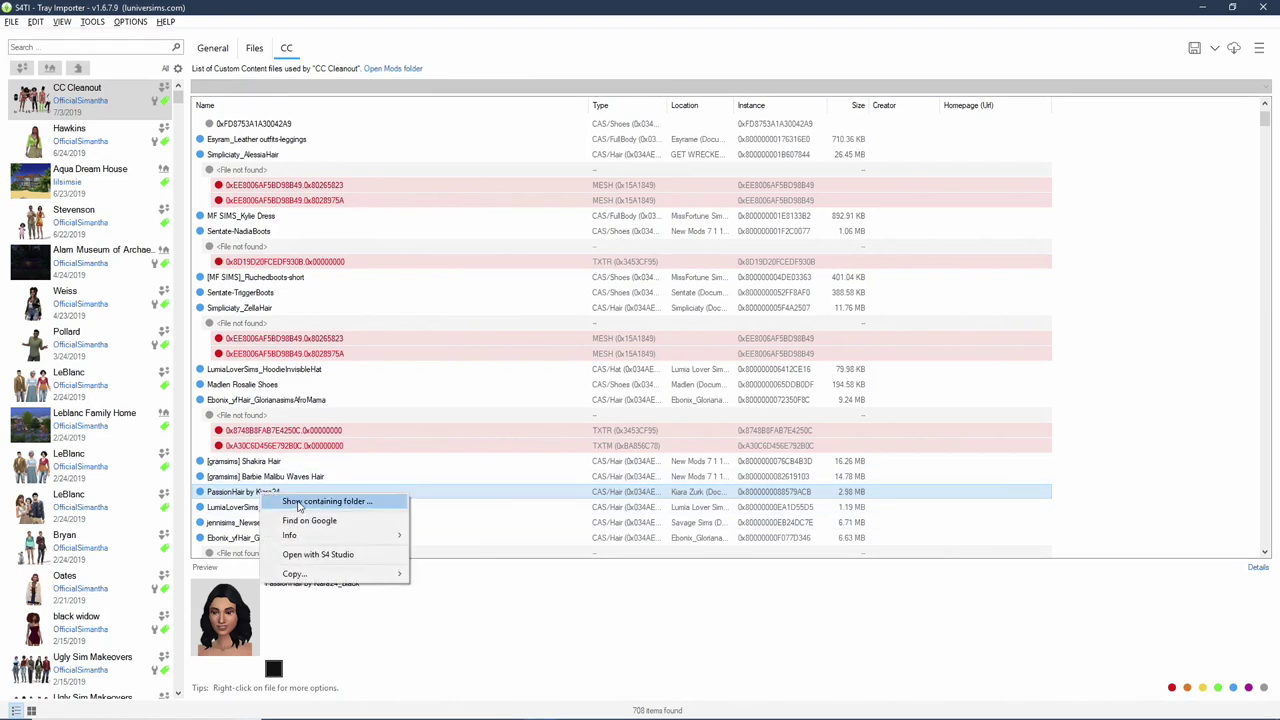
left_click(295, 503)
key("Delete")
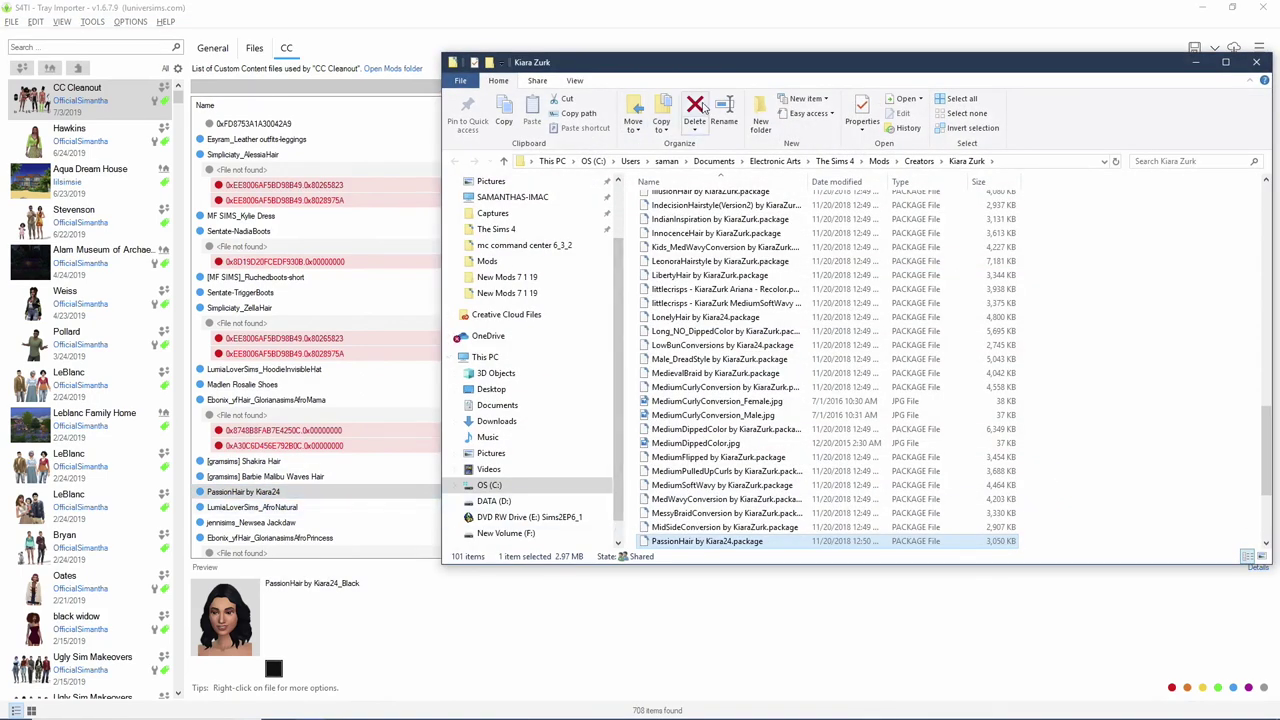
Step: Preview LumiaLoverSims_AfroNatural in the CC list, show its containing folder and delete the package
scroll(360, 510, "down", 2)
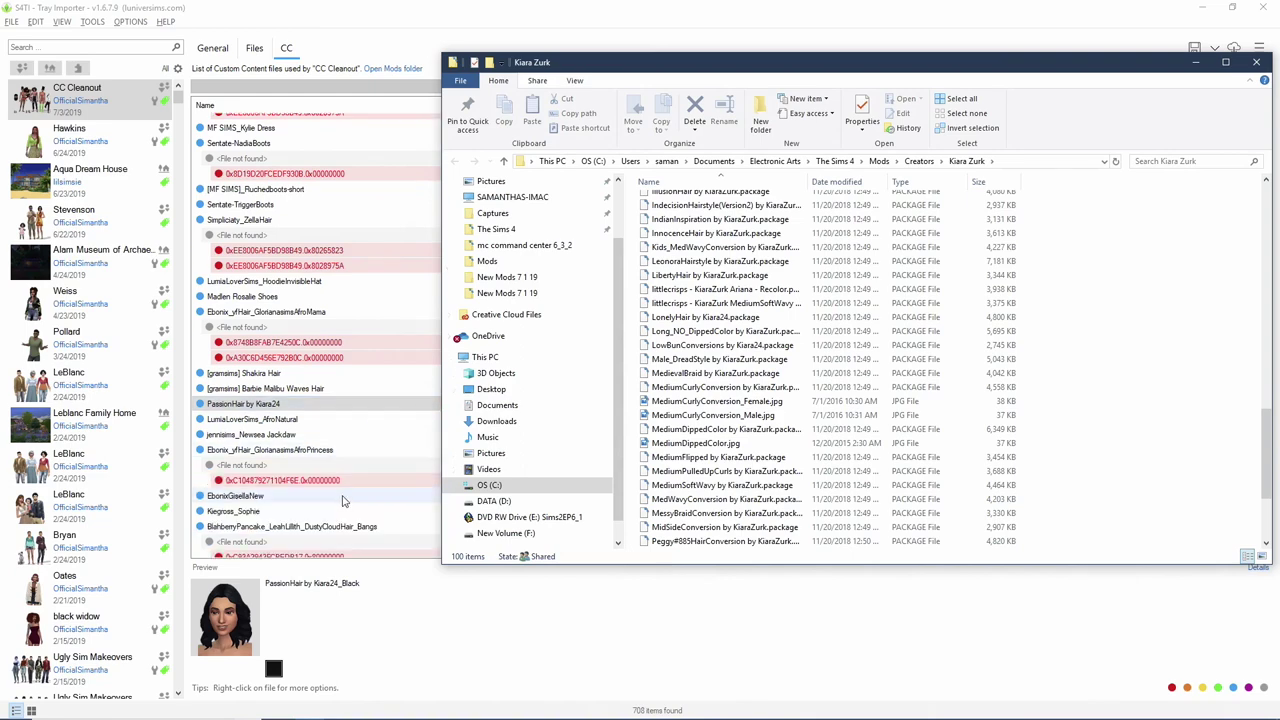
left_click(290, 423)
right_click(290, 425)
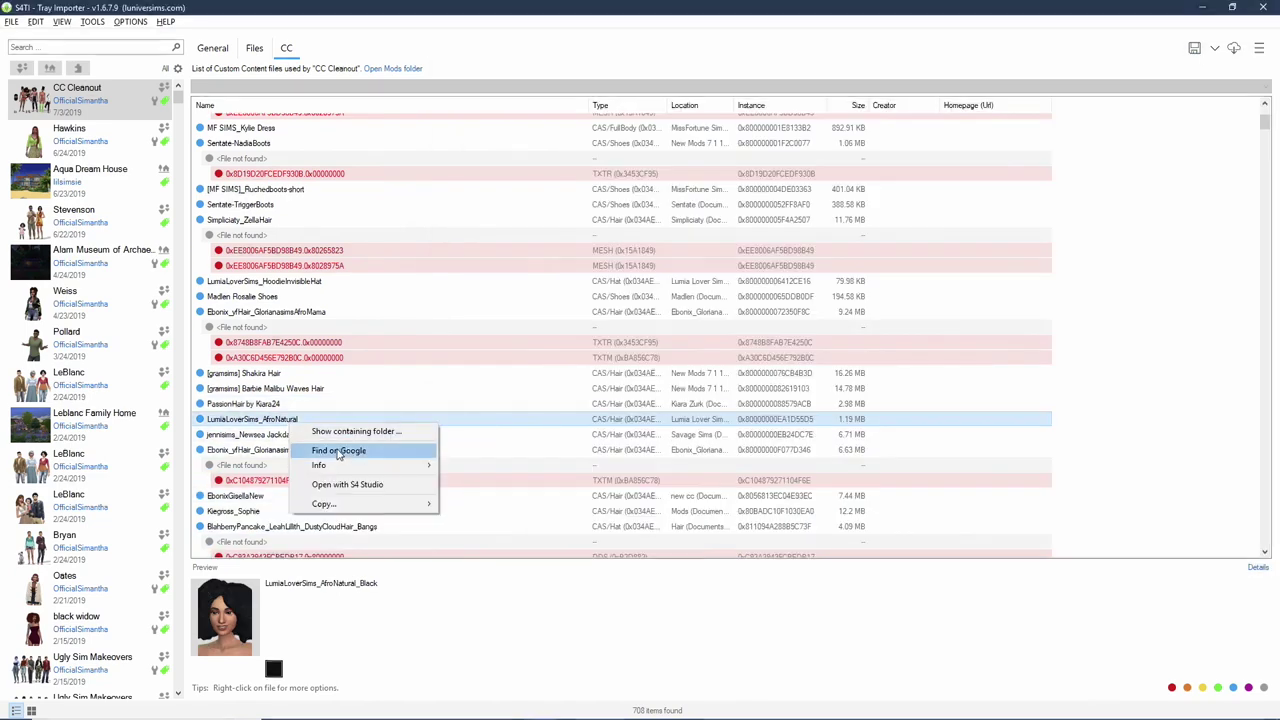
left_click(335, 432)
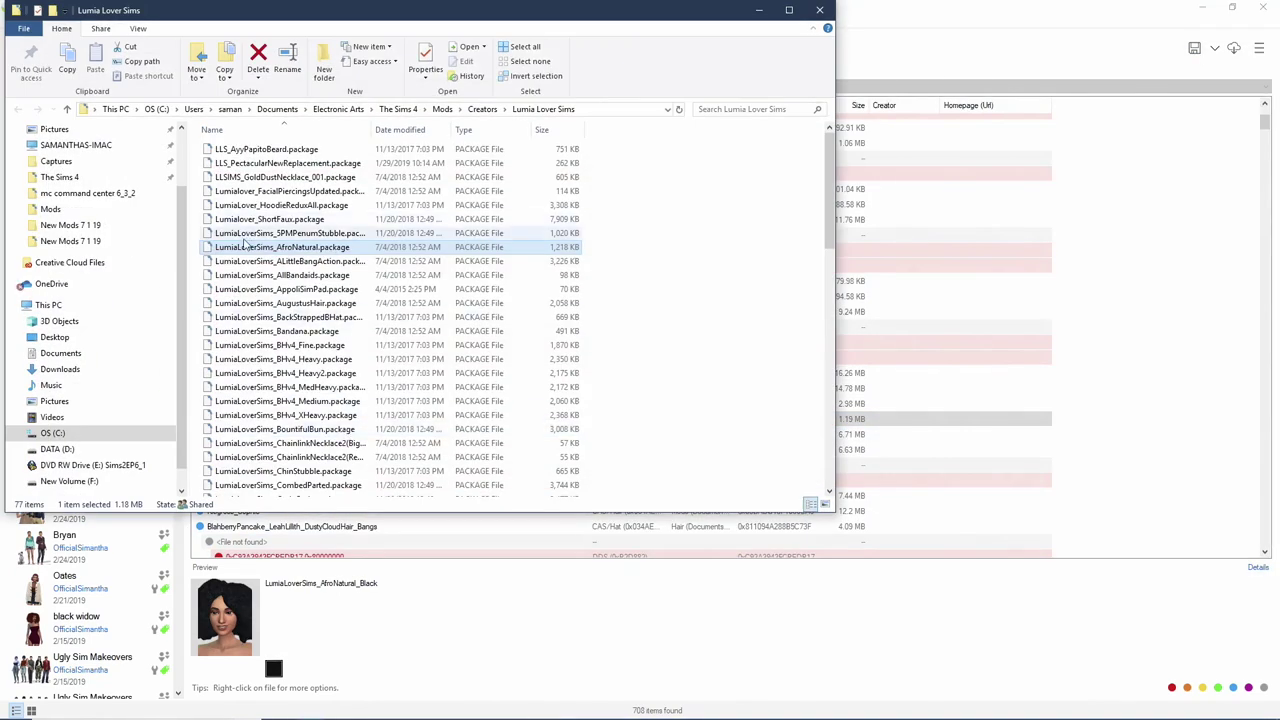
right_click(245, 251)
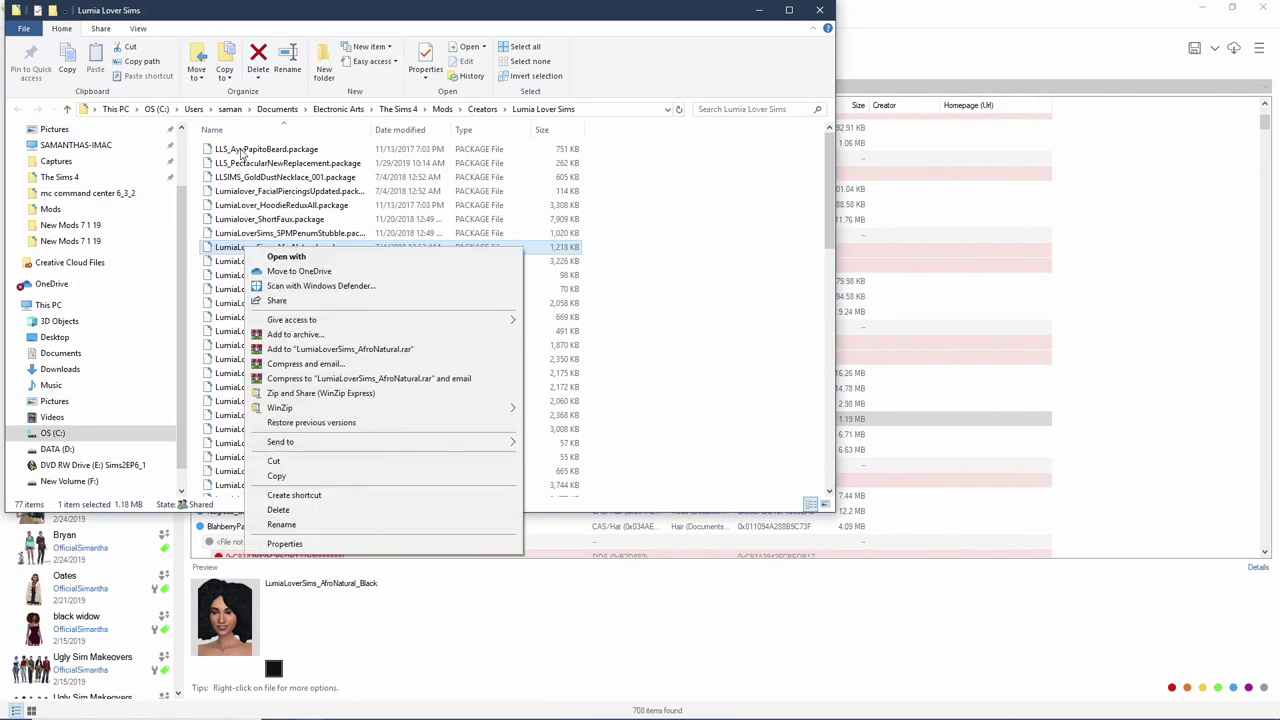
left_click(278, 509)
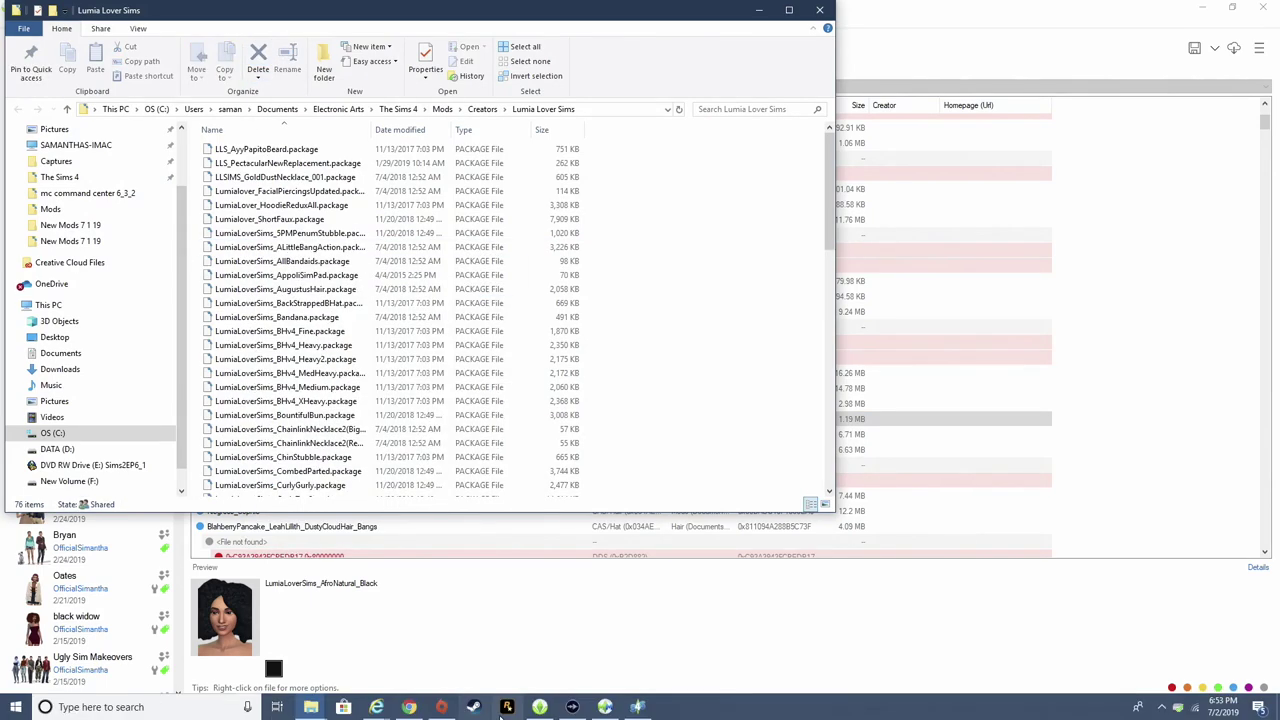
Step: Switch to Sims 4 Studio and open BLS_Zaddy Beard from the Ebonix Goodies folder under Creators
left_click(638, 707)
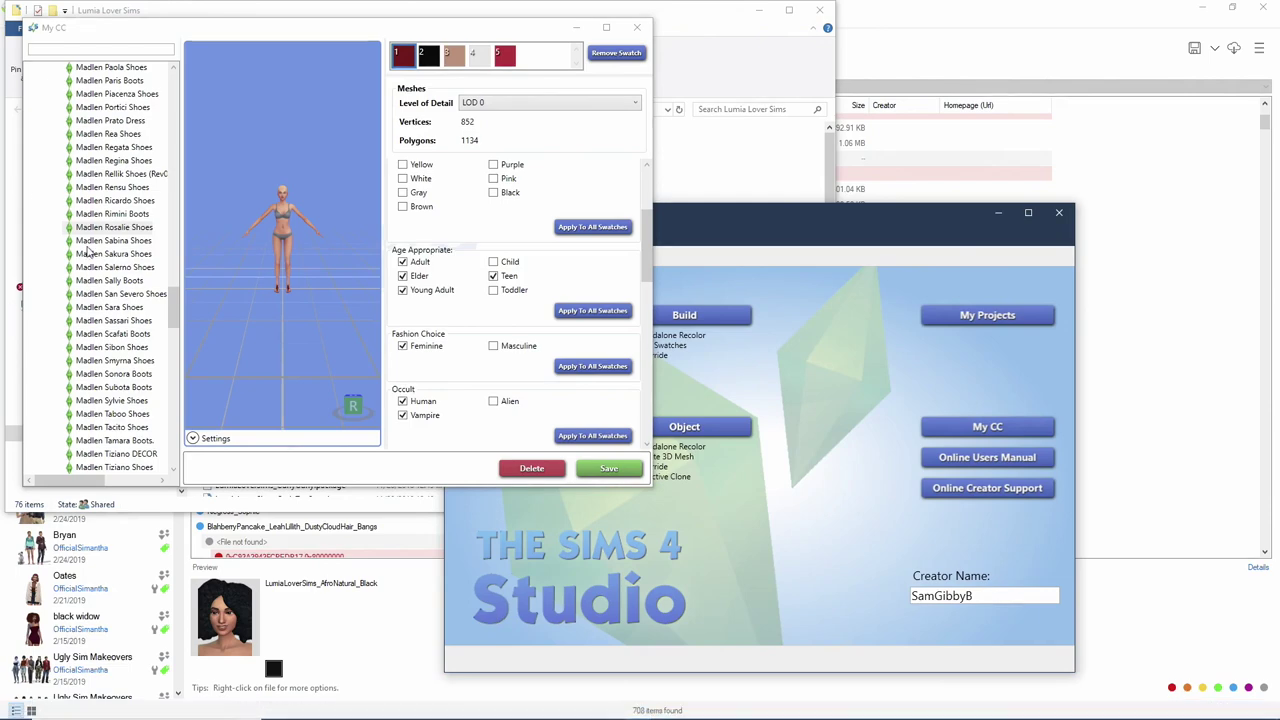
left_click_drag(172, 305, 190, 85)
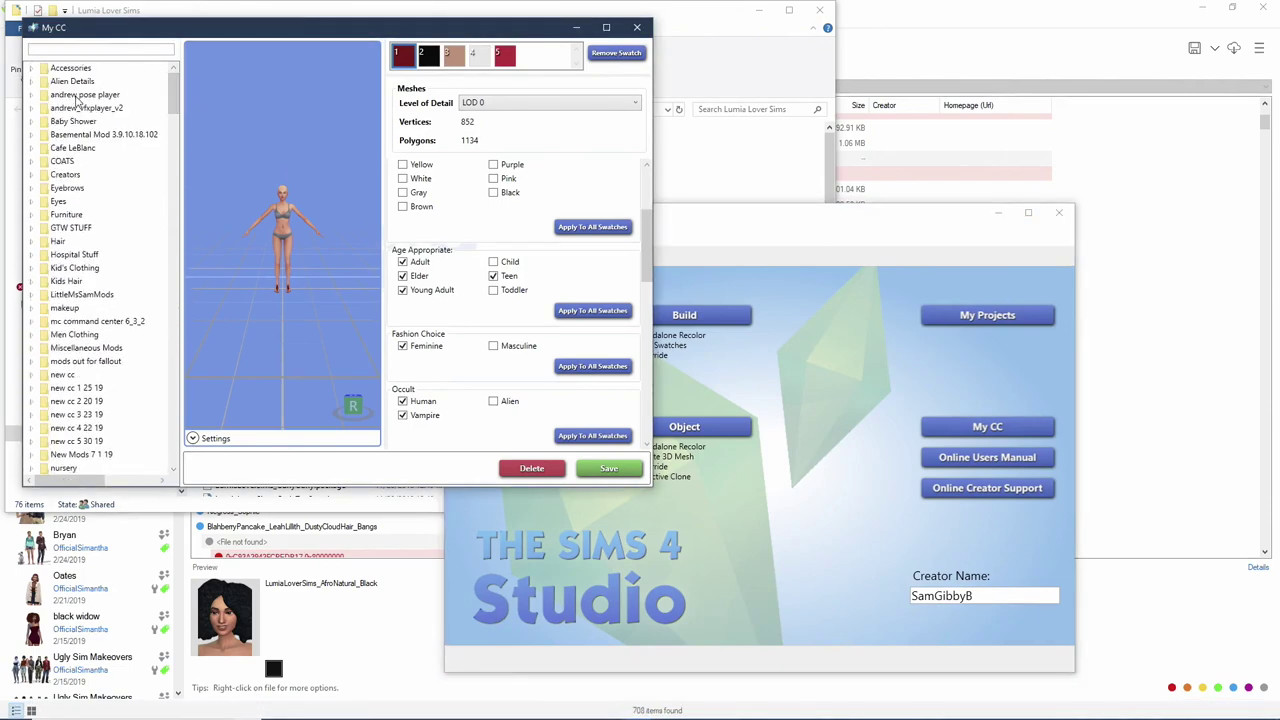
left_click(32, 176)
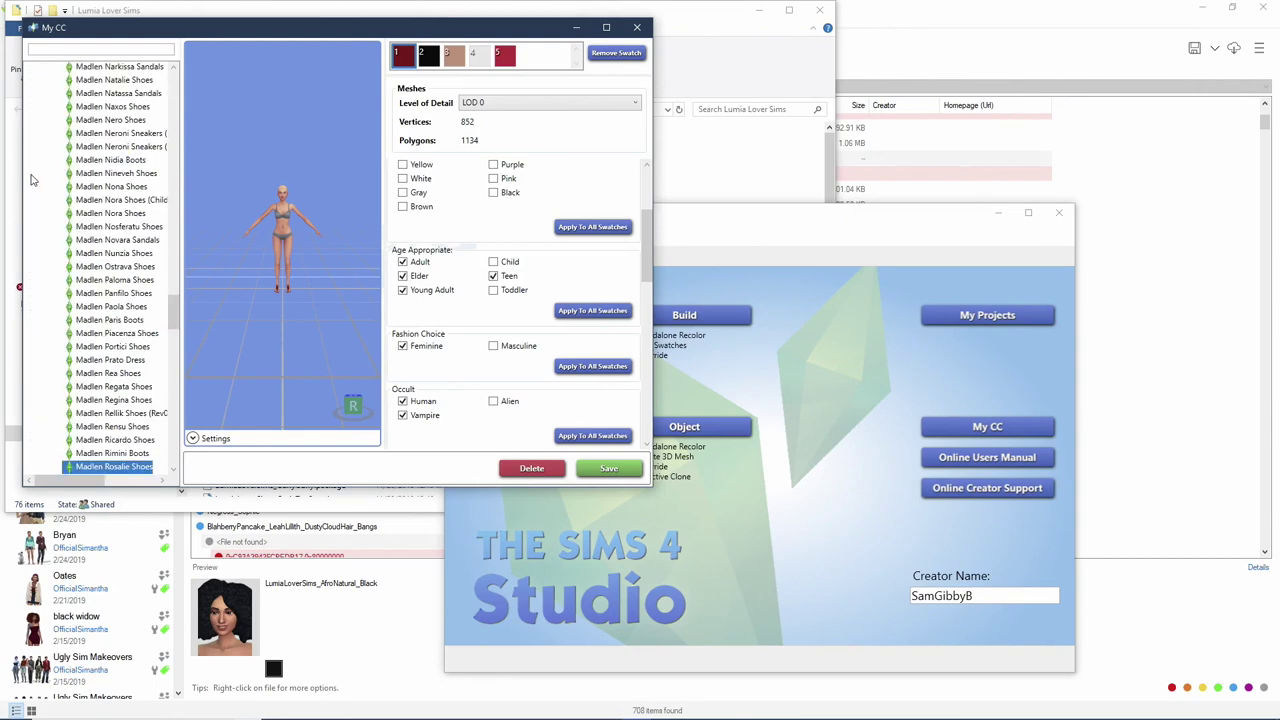
left_click_drag(178, 320, 188, 57)
left_click(70, 254)
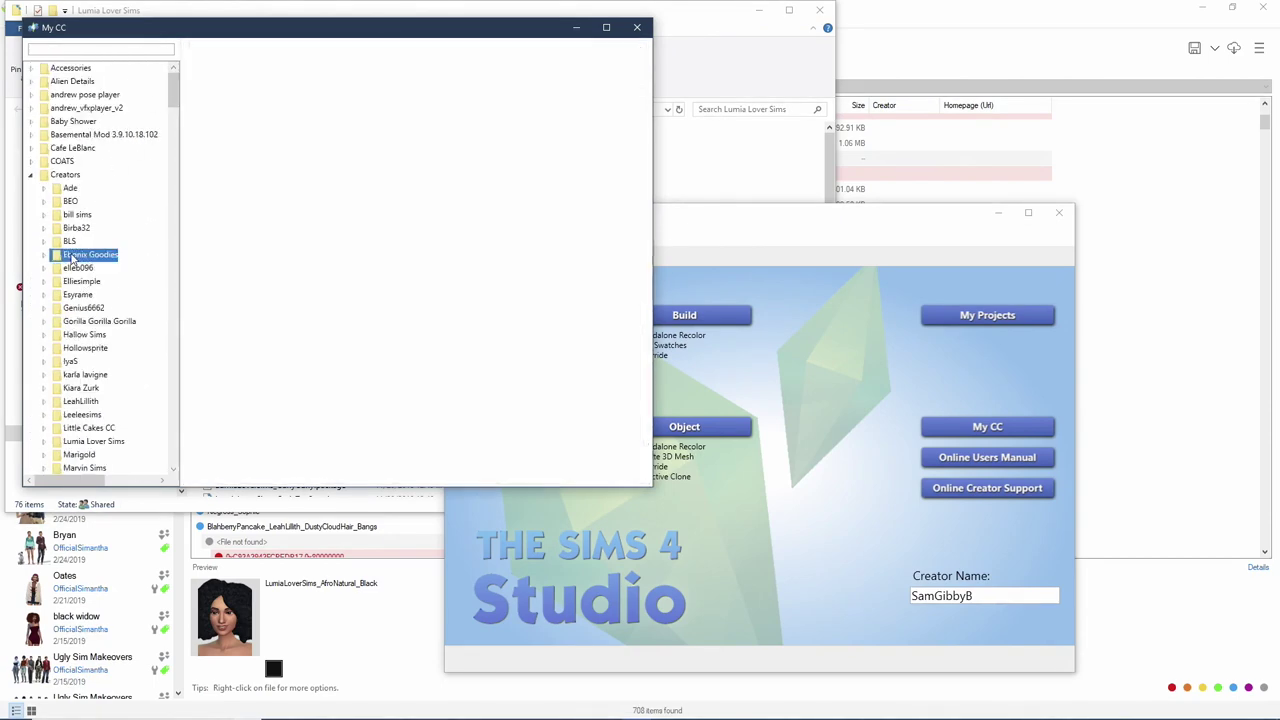
left_click(44, 255)
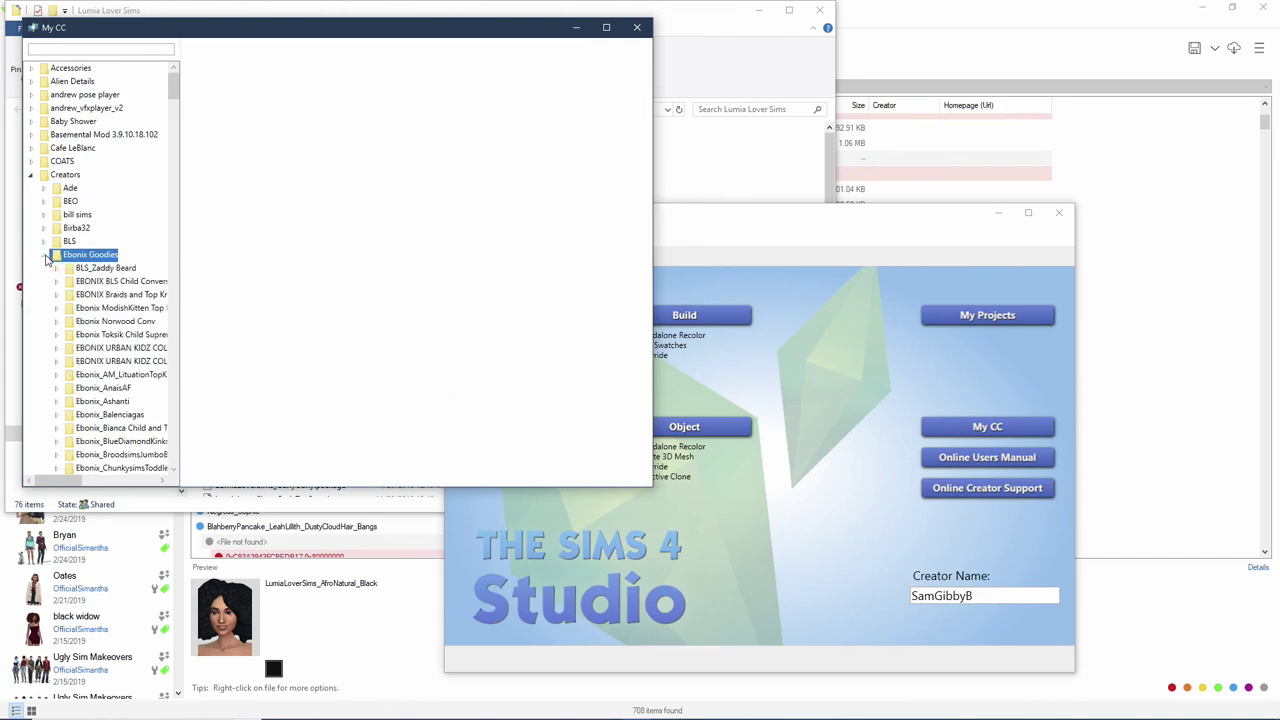
left_click(106, 268)
left_click(57, 268)
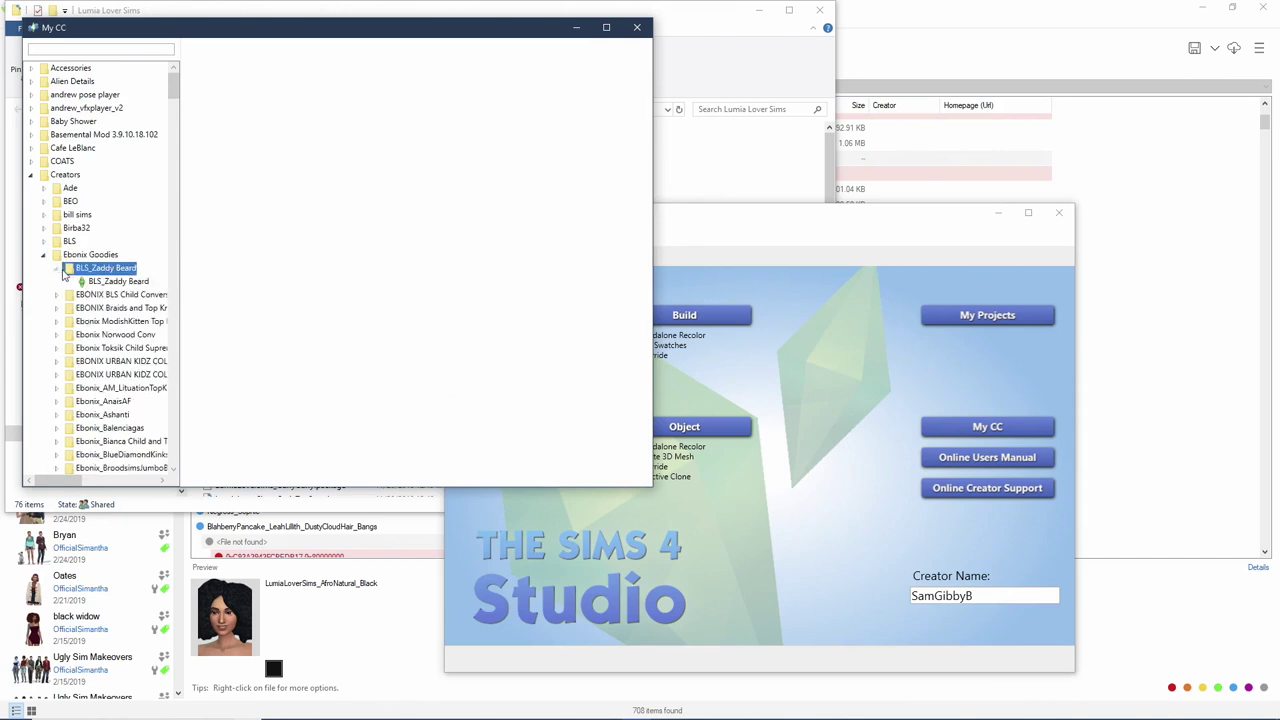
left_click(113, 285)
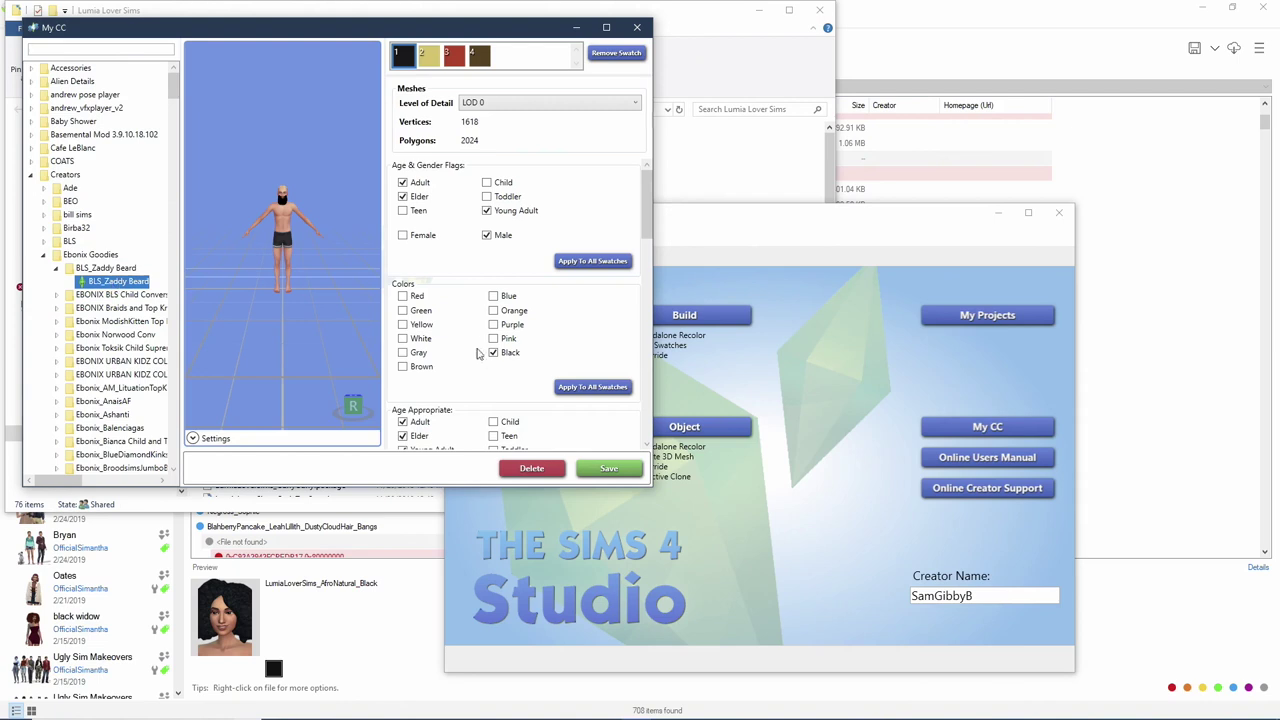
Step: Examine the category settings of BLS_Zaddy Beard, from age and outfit type through hair color and part flags
scroll(477, 350, "down", 3)
scroll(477, 350, "down", 2)
scroll(497, 310, "down", 5)
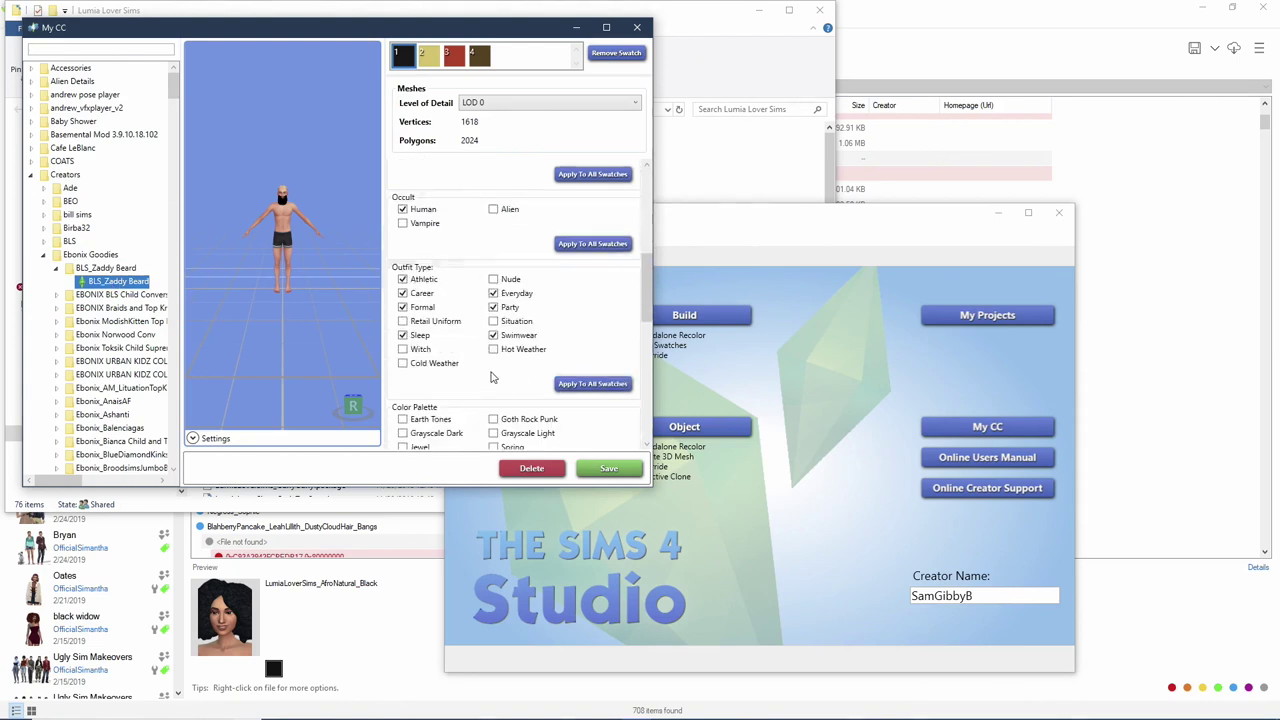
scroll(494, 405, "down", 5)
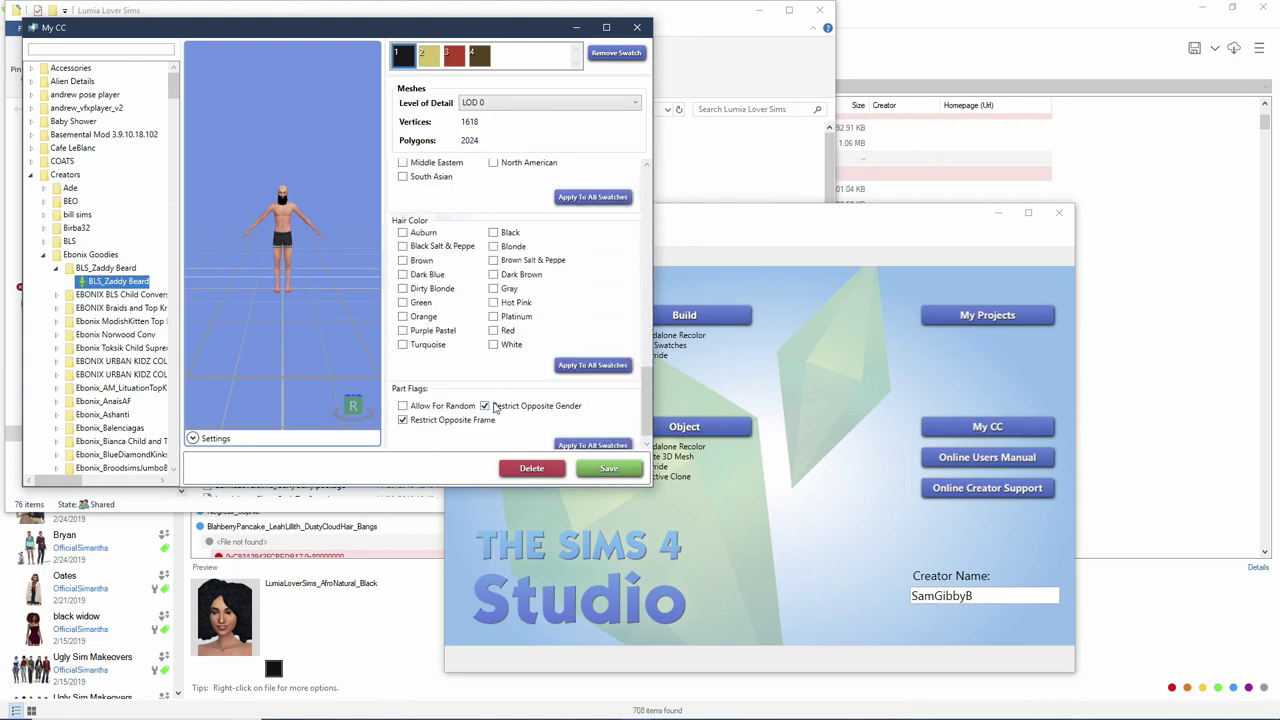
scroll(491, 402, "down", 1)
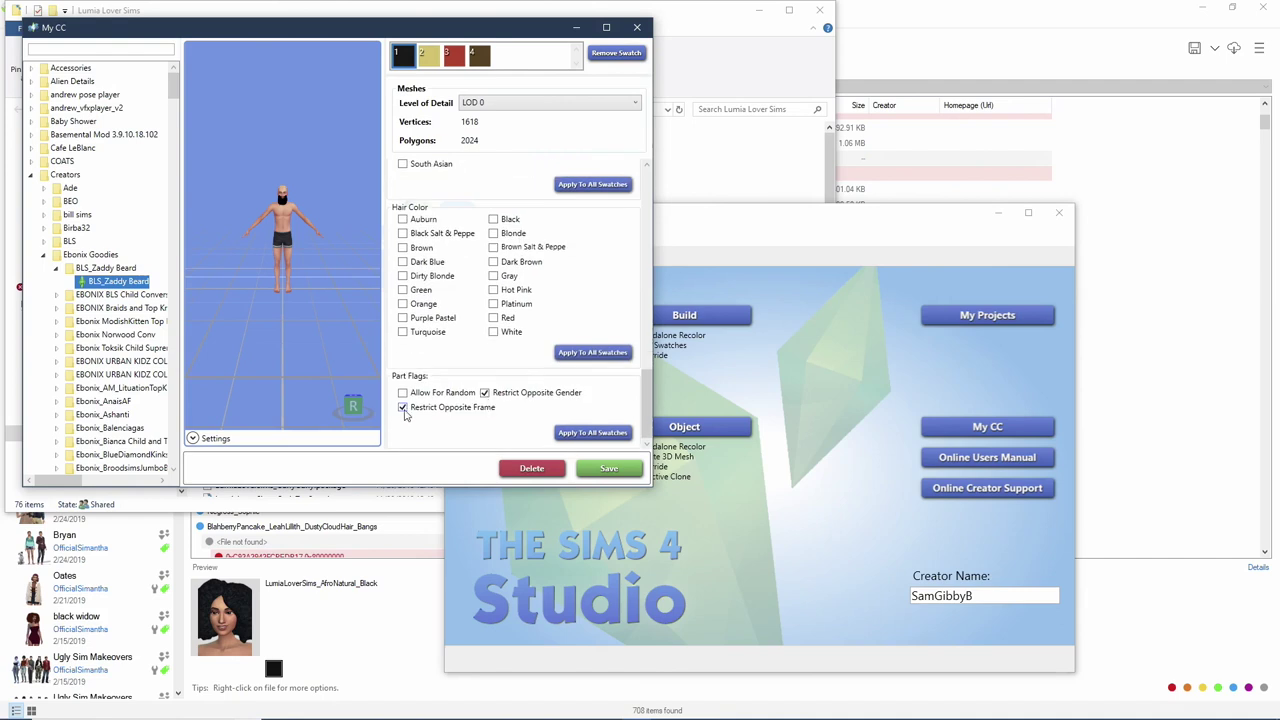
scroll(446, 376, "up", 5)
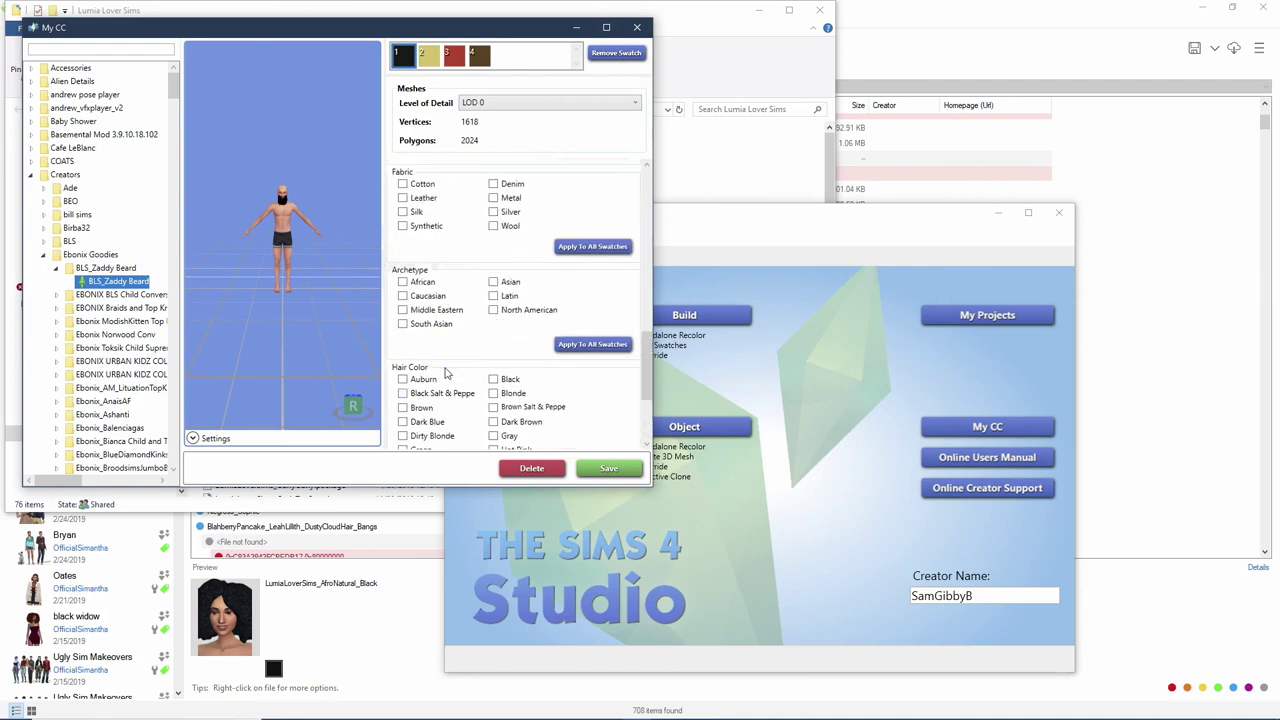
scroll(446, 373, "up", 3)
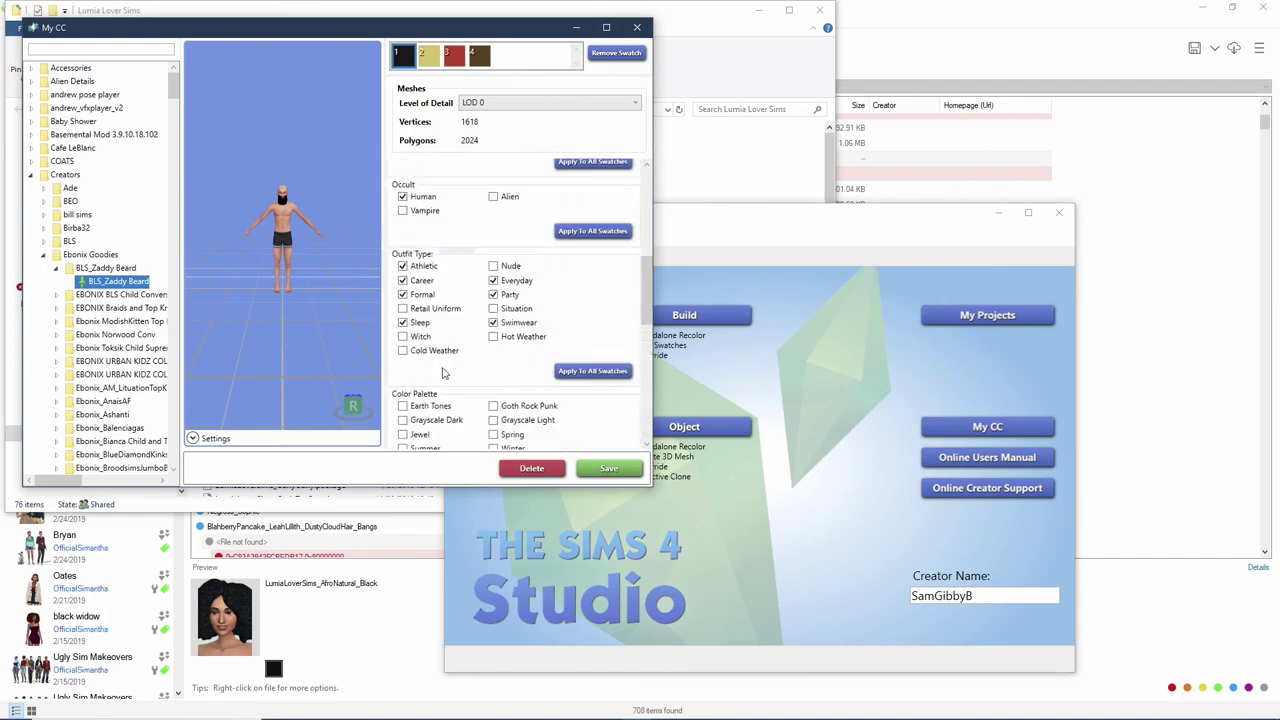
scroll(463, 330, "up", 4)
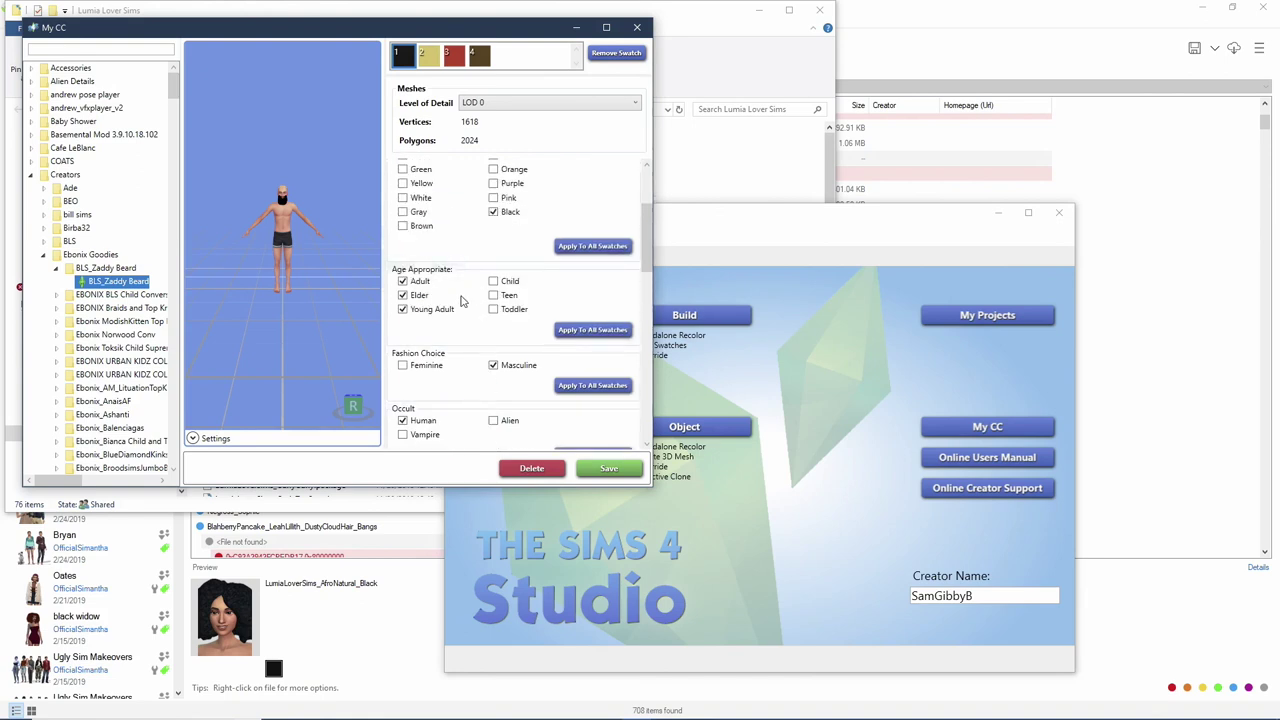
Step: Expand EBONIX BLS Child Conversions and preview the BLS Mags Deco Conversion and BLS Mags Deco Tilted Conversion items
left_click(57, 295)
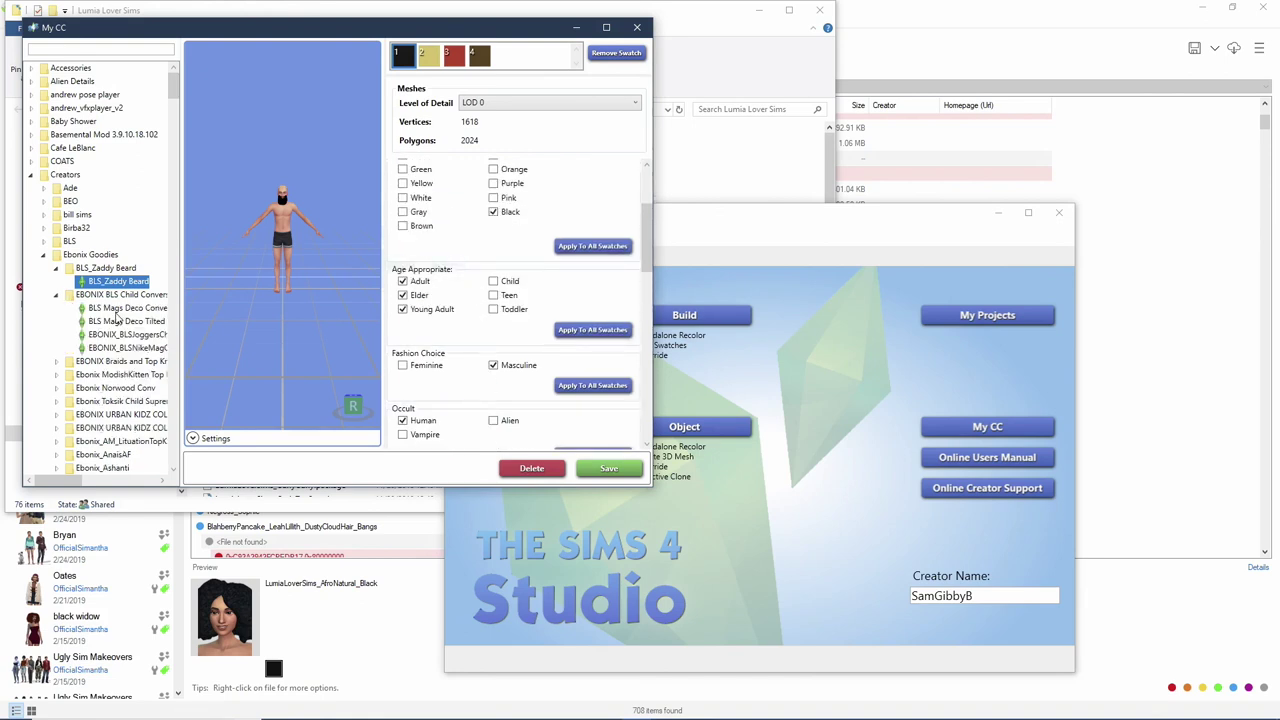
left_click(116, 310)
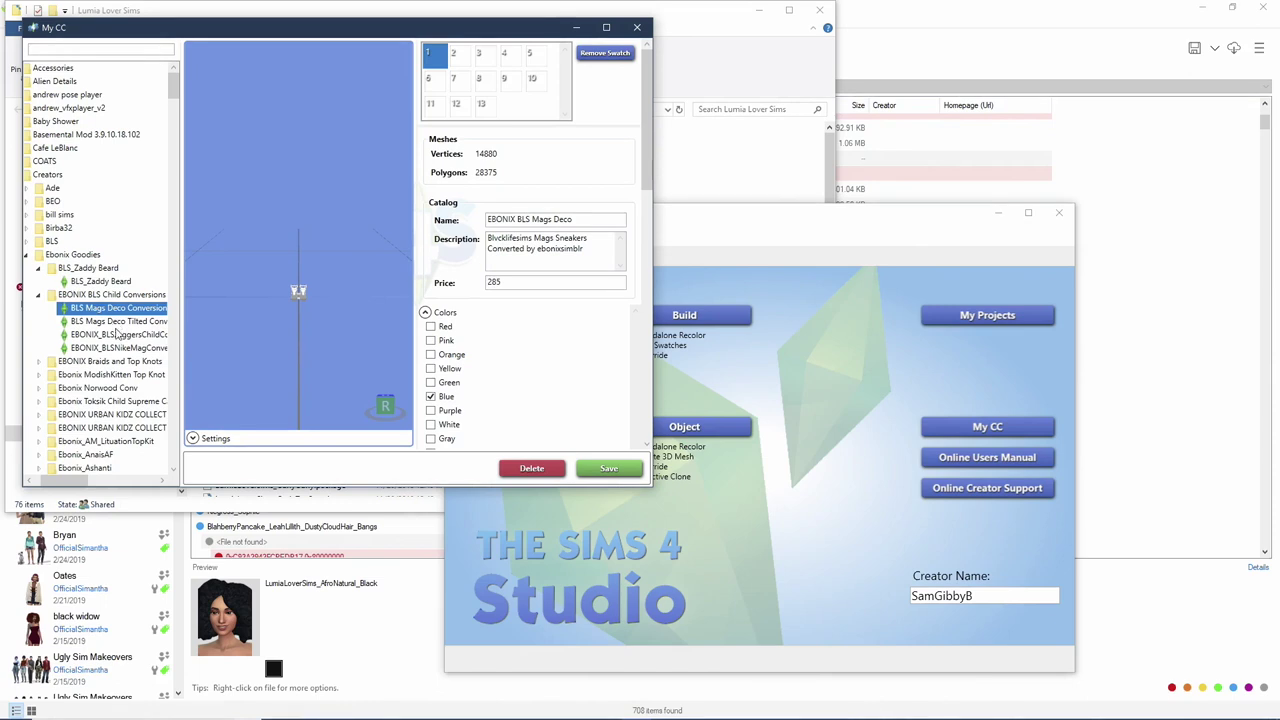
left_click(114, 323)
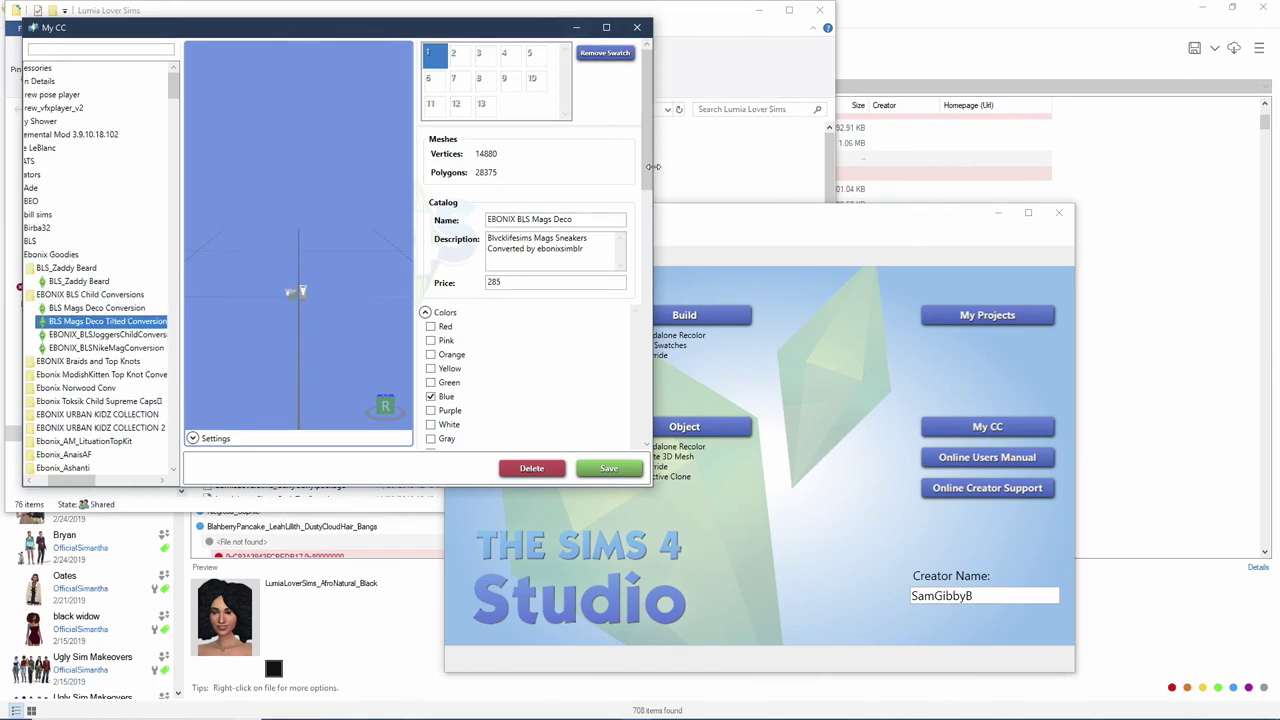
Step: Widen the My CC window and its folder tree to show full names, and select the EBONIX Braids and Top Knots folder
left_click_drag(652, 167, 976, 167)
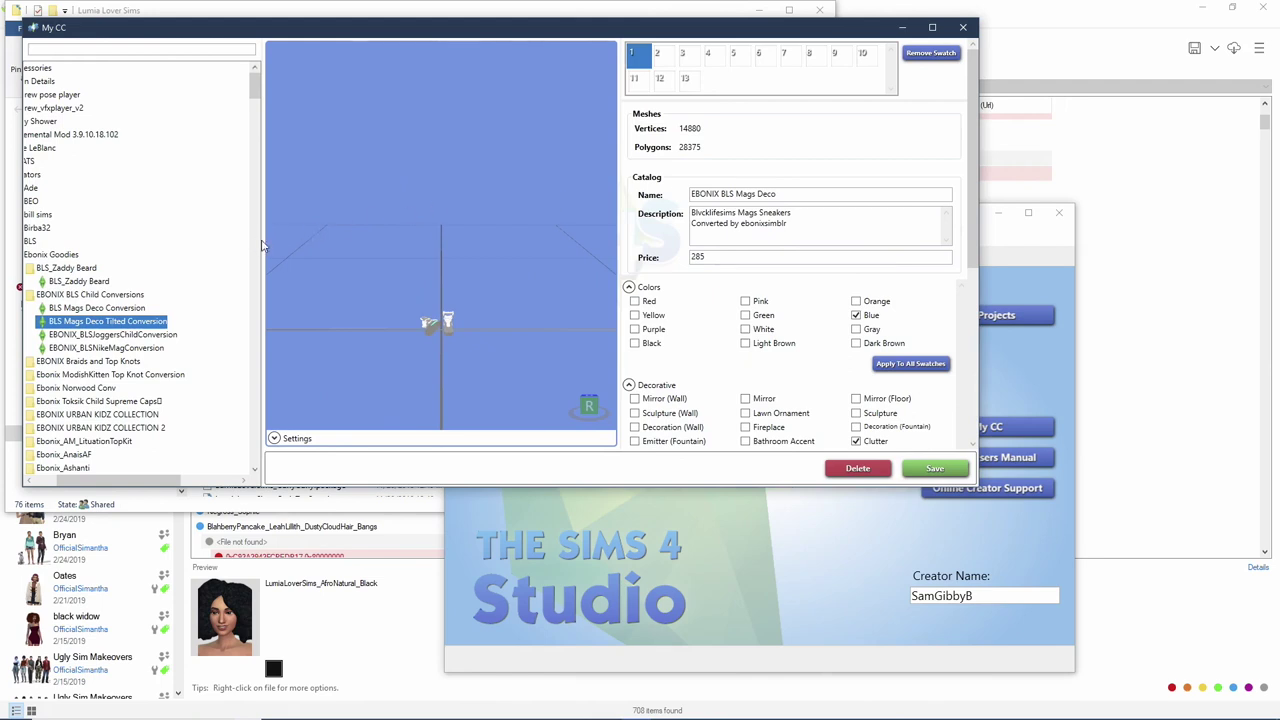
left_click_drag(260, 237, 316, 238)
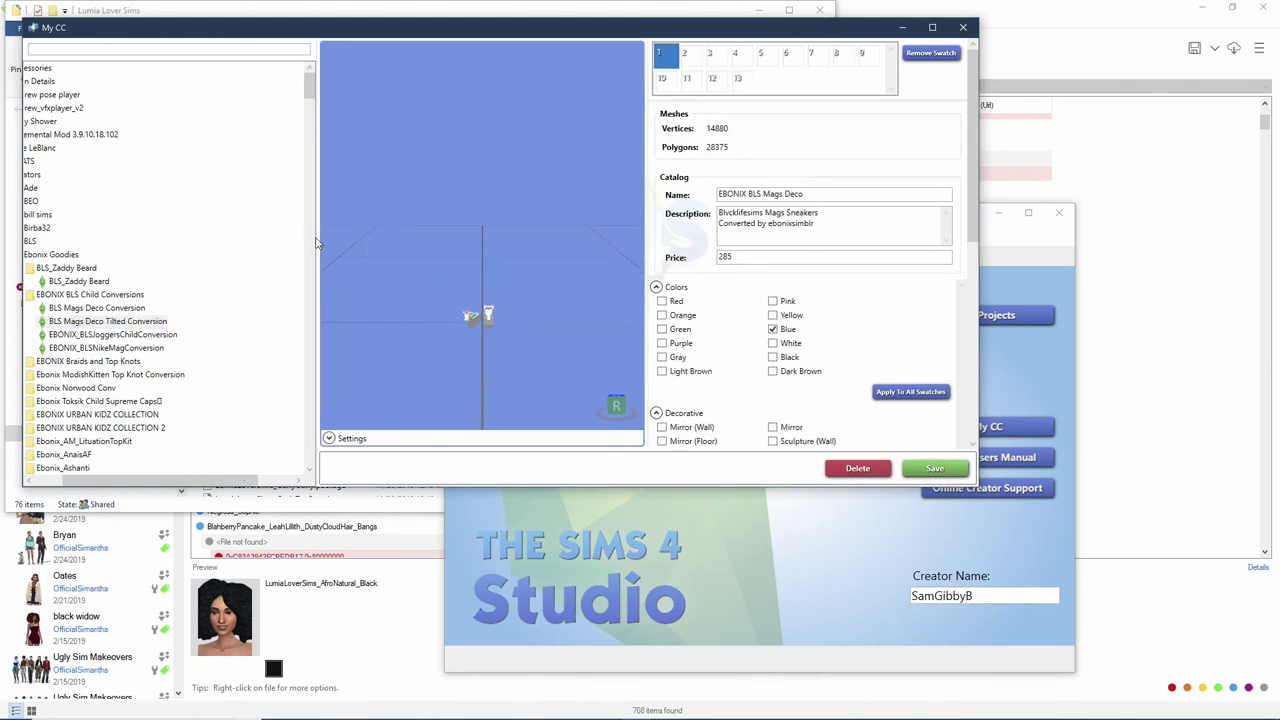
left_click_drag(90, 480, 52, 480)
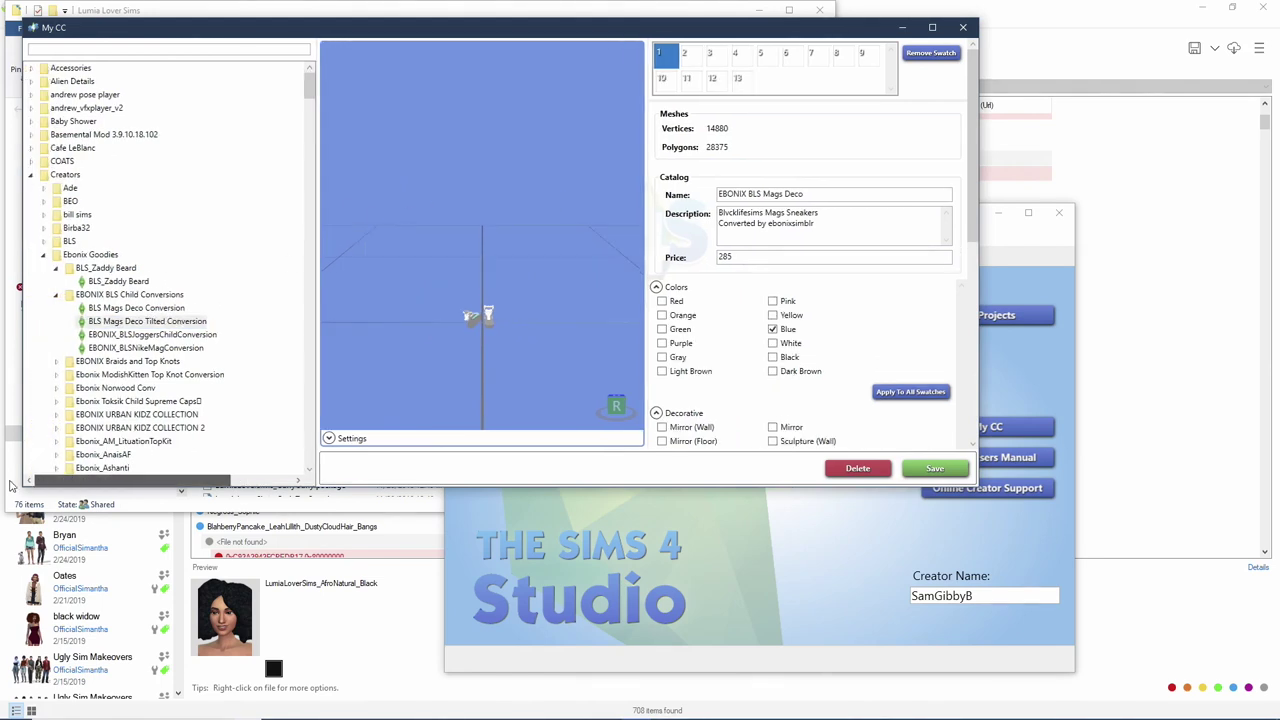
left_click(128, 362)
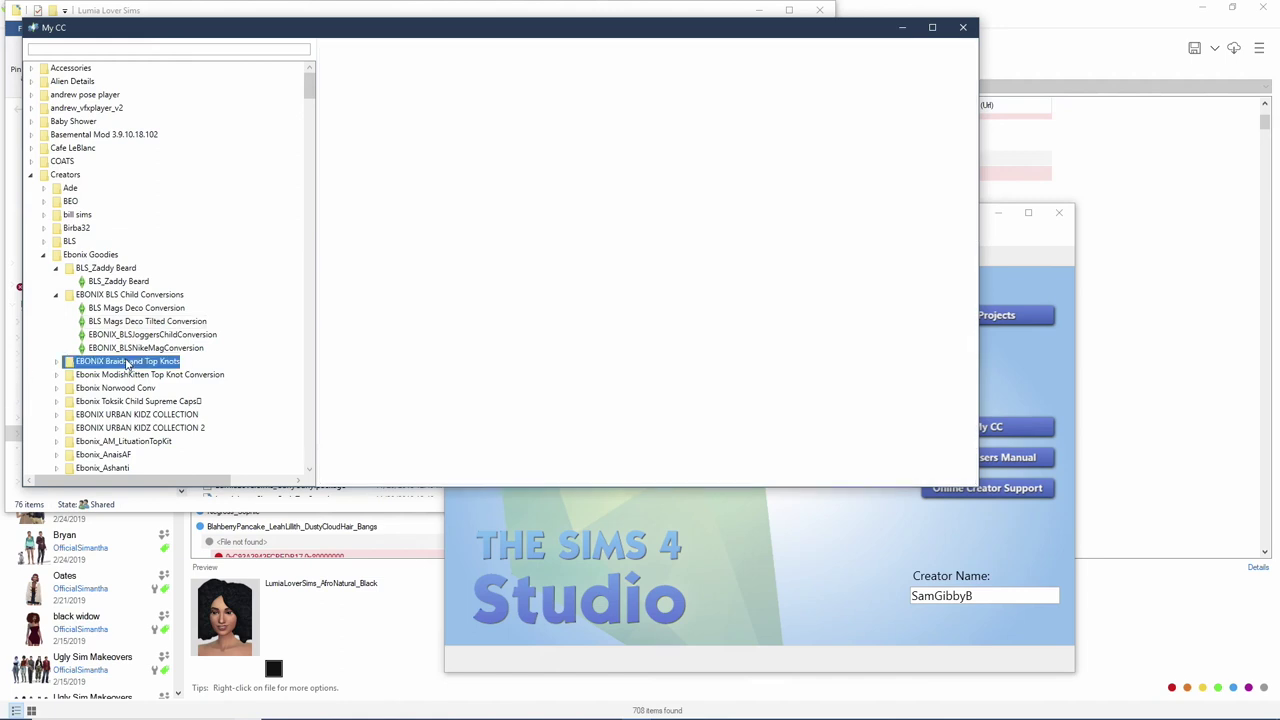
Step: Expand EBONIX Braids and Top Knots and examine the category settings of EBONIX_InfisimBraidedBraids, from age and outfit type to hair texture and part flags
left_click(57, 362)
left_click(116, 375)
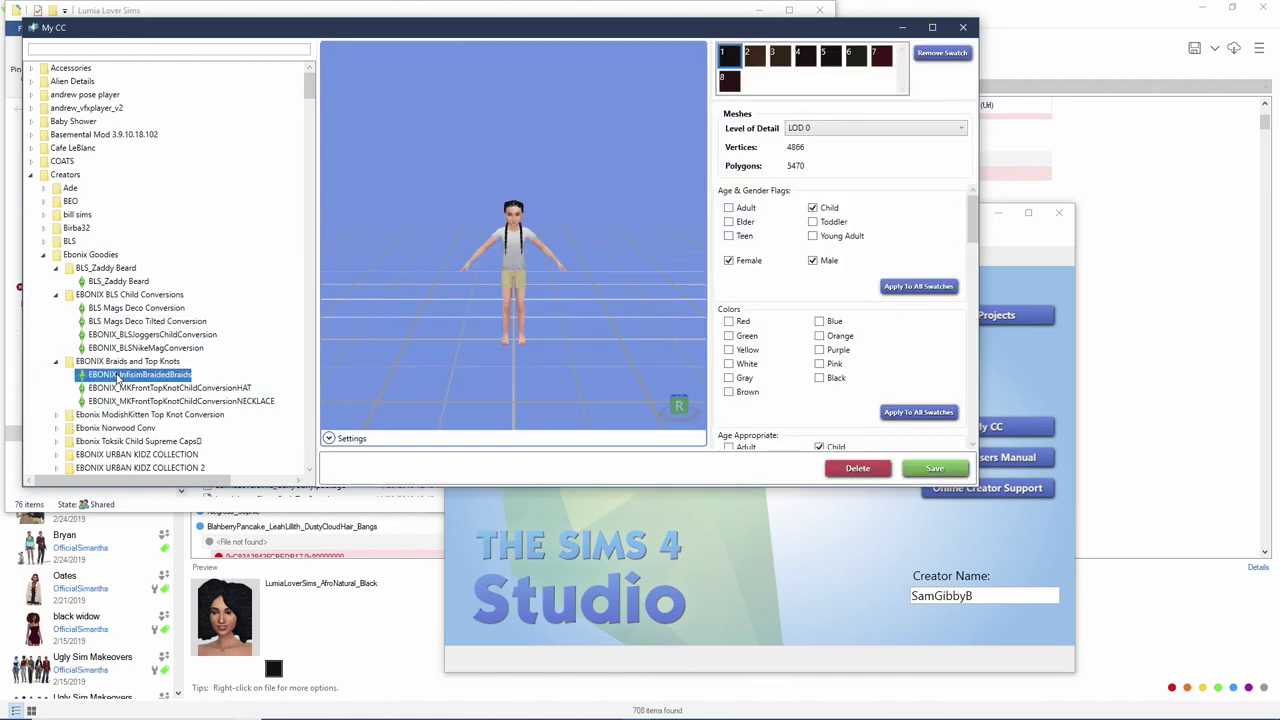
scroll(822, 388, "down", 10)
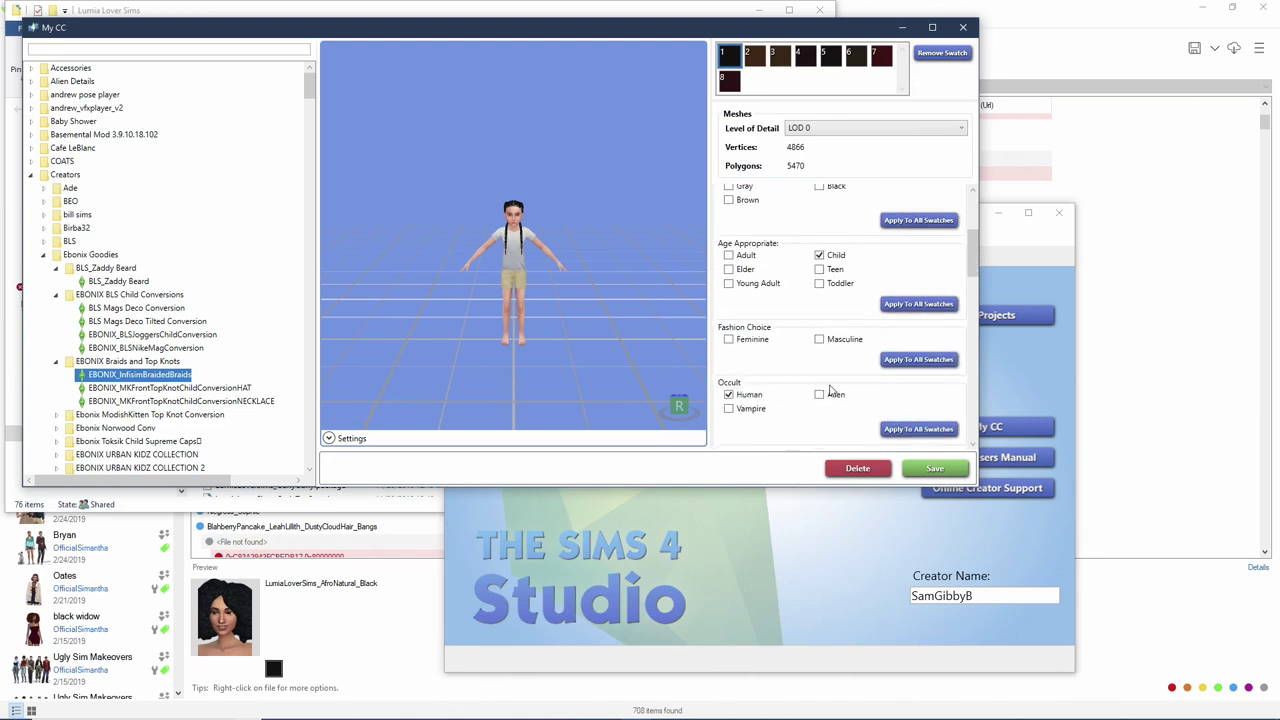
scroll(822, 388, "down", 10)
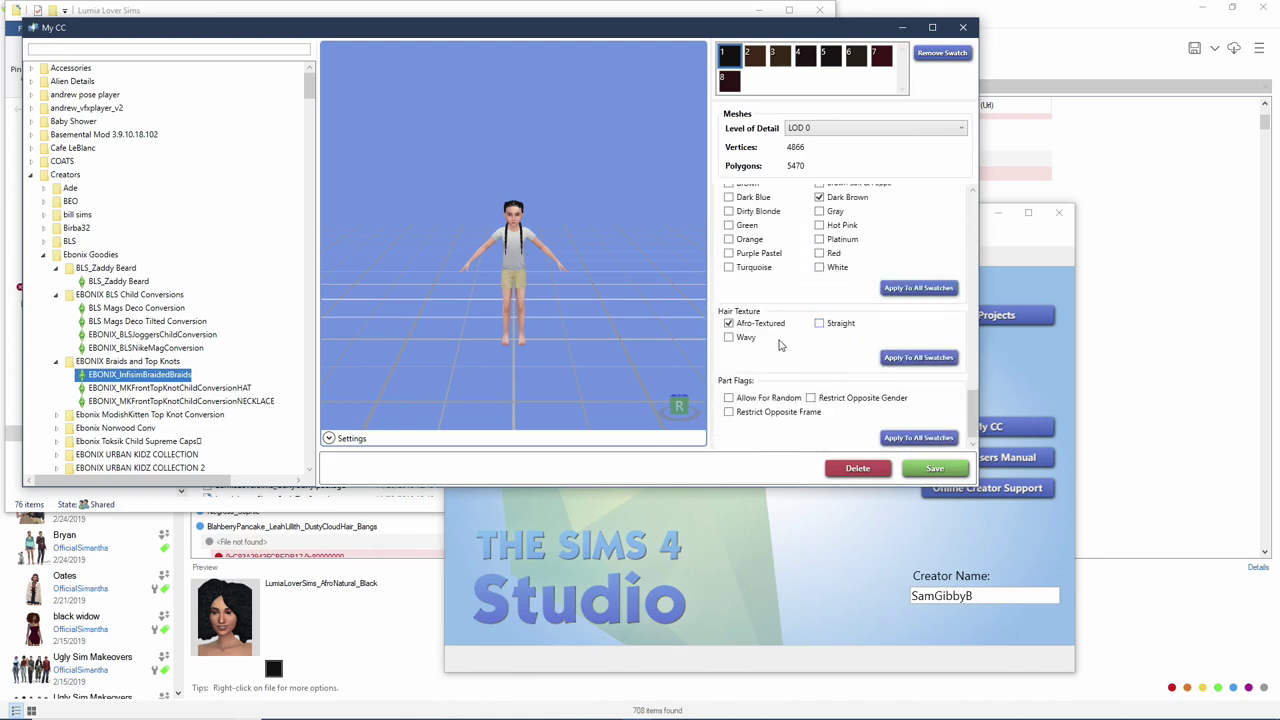
scroll(781, 345, "up", 10)
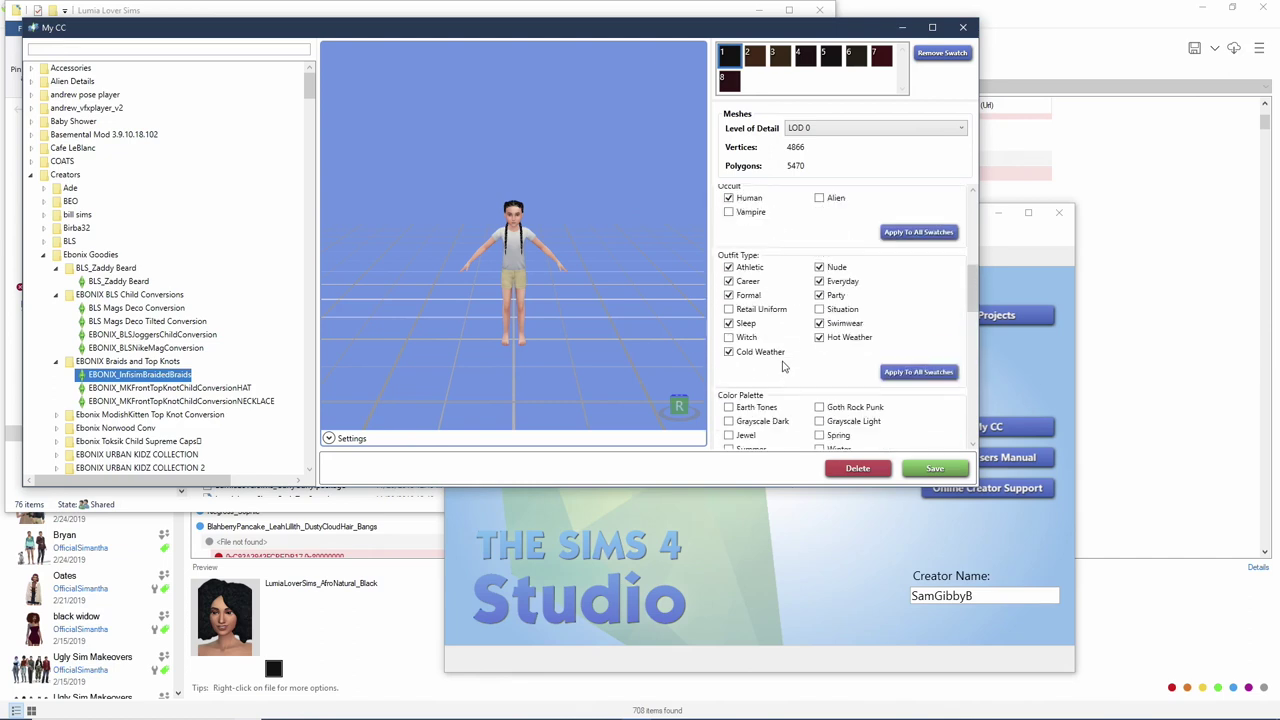
scroll(783, 367, "up", 3)
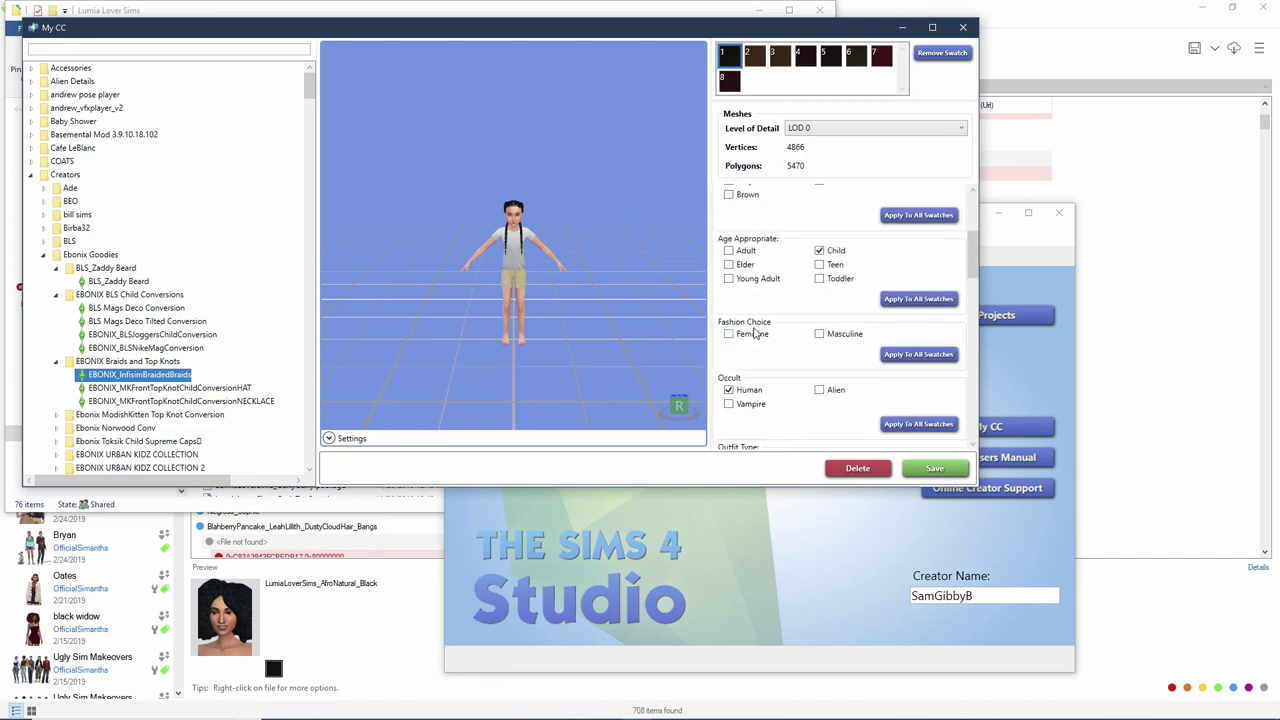
Step: Preview EBONIX_MKFrontTopKnotChildConversionHAT and the Ebonix High Front Top Knot from the Ebonix ModishKitten Top Knot Conversion folder
left_click(194, 388)
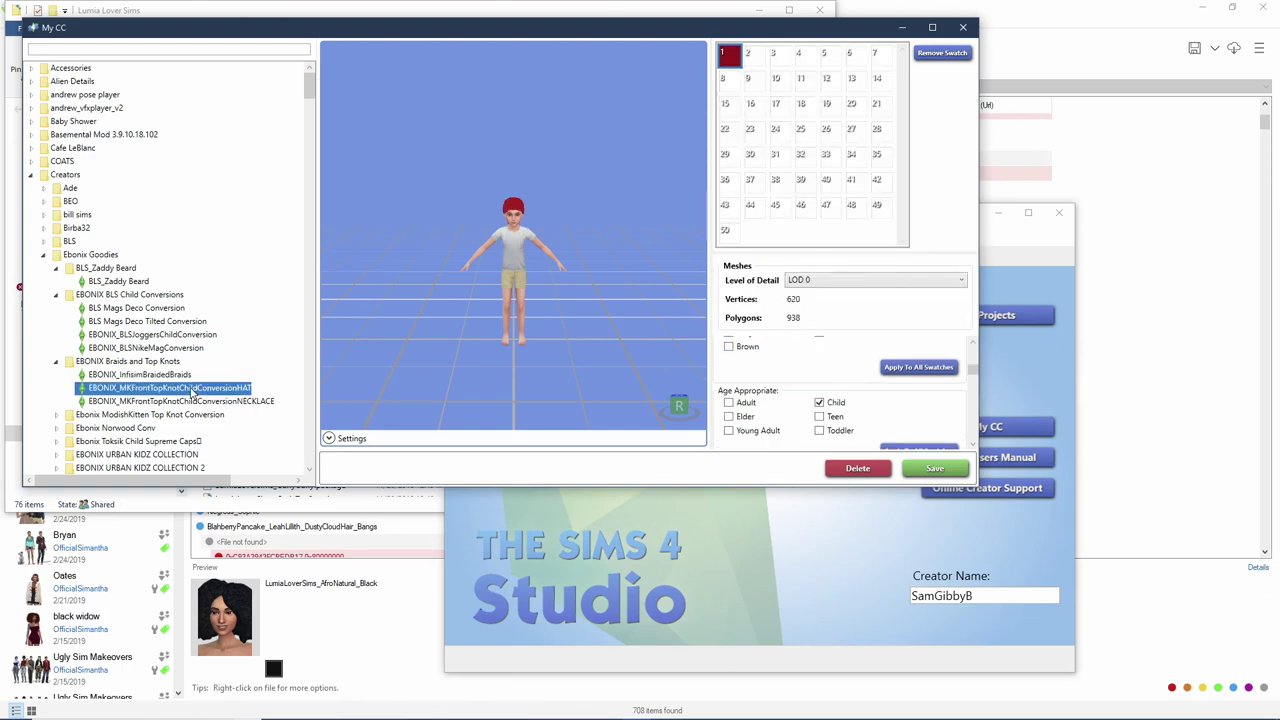
left_click(56, 414)
left_click(154, 415)
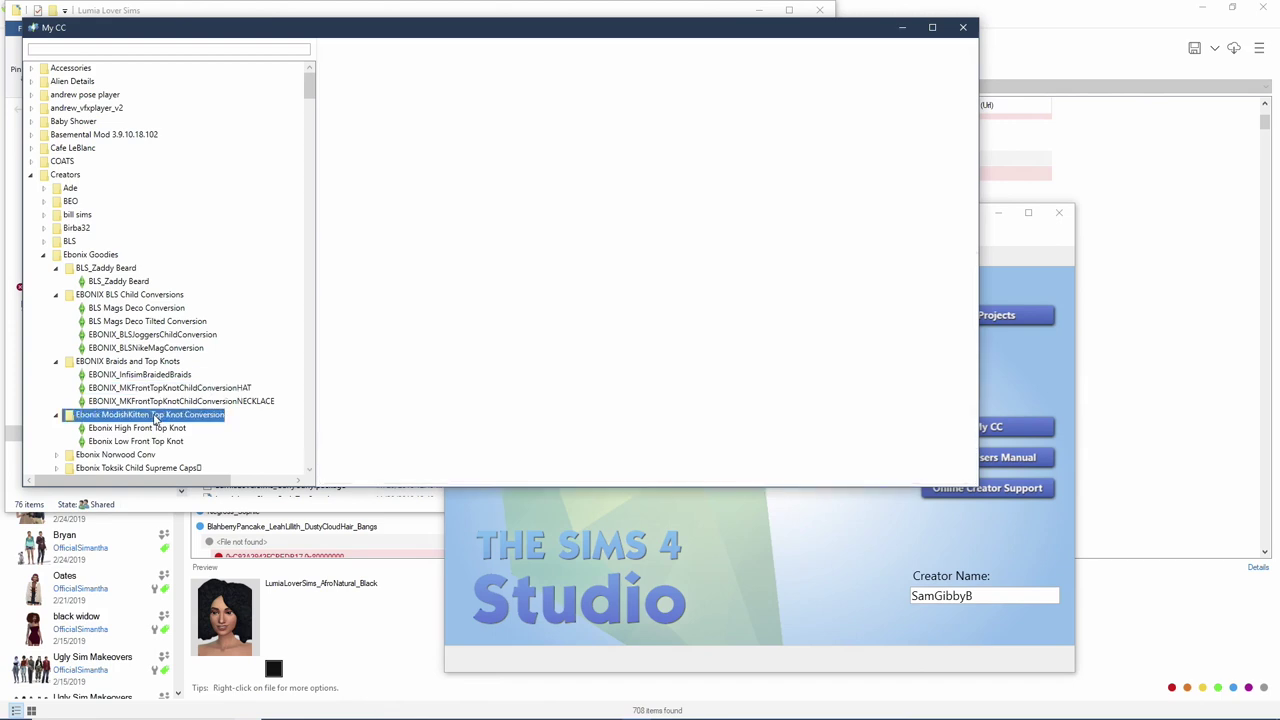
left_click(142, 429)
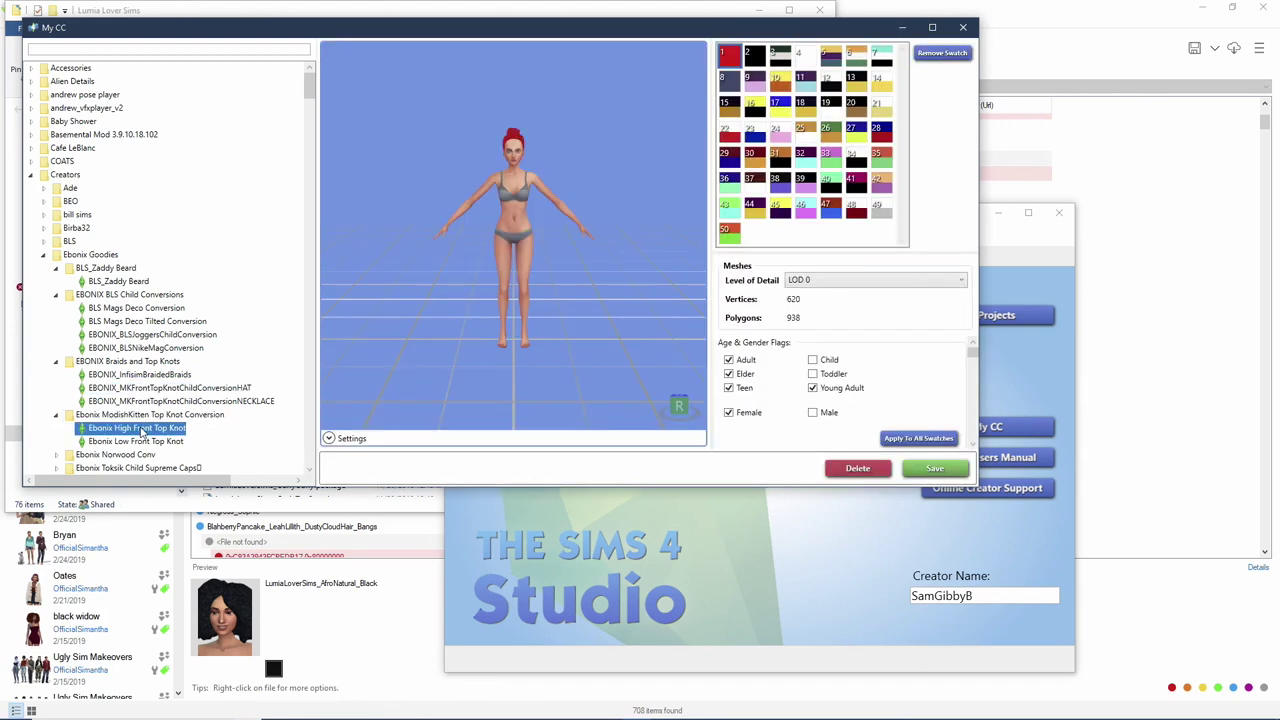
left_click_drag(450, 259, 450, 285)
Step: Open Ebonix Artemis Norwood Conversion from Ebonix Norwood Conv and apply the Feminine fashion choice to all its swatches
scroll(52, 276, "down", 5)
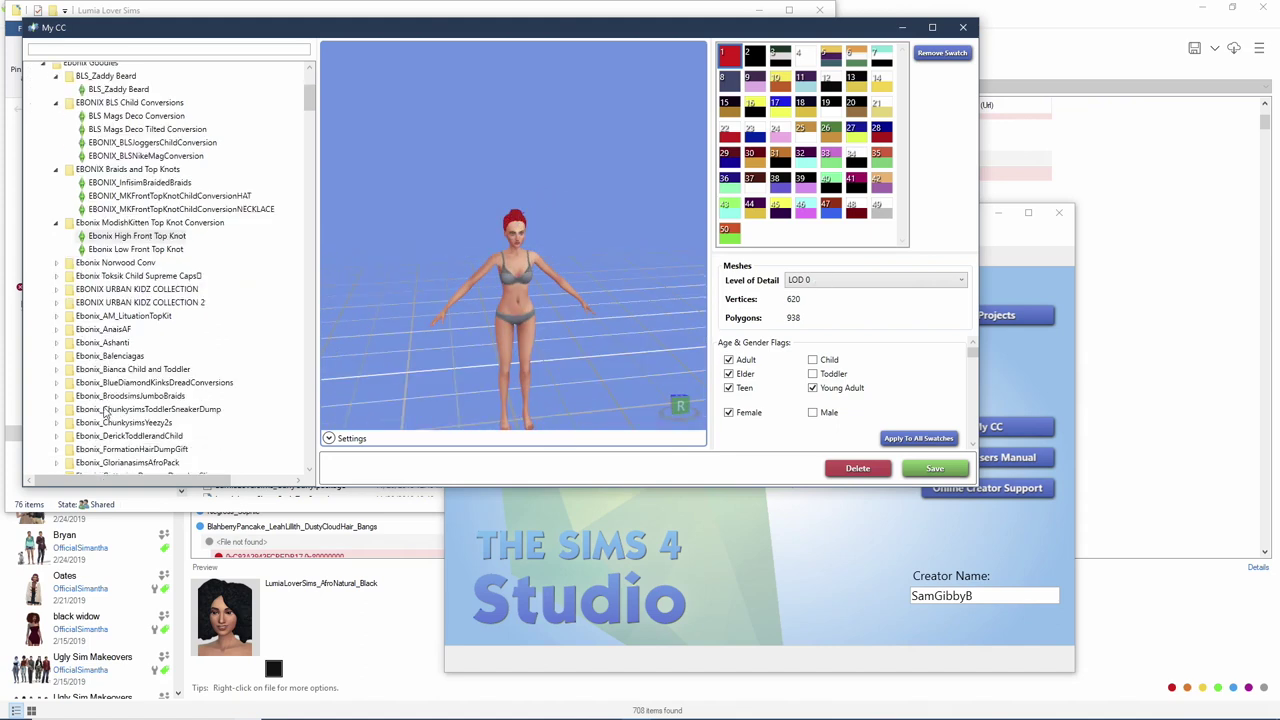
left_click(57, 264)
left_click(115, 290)
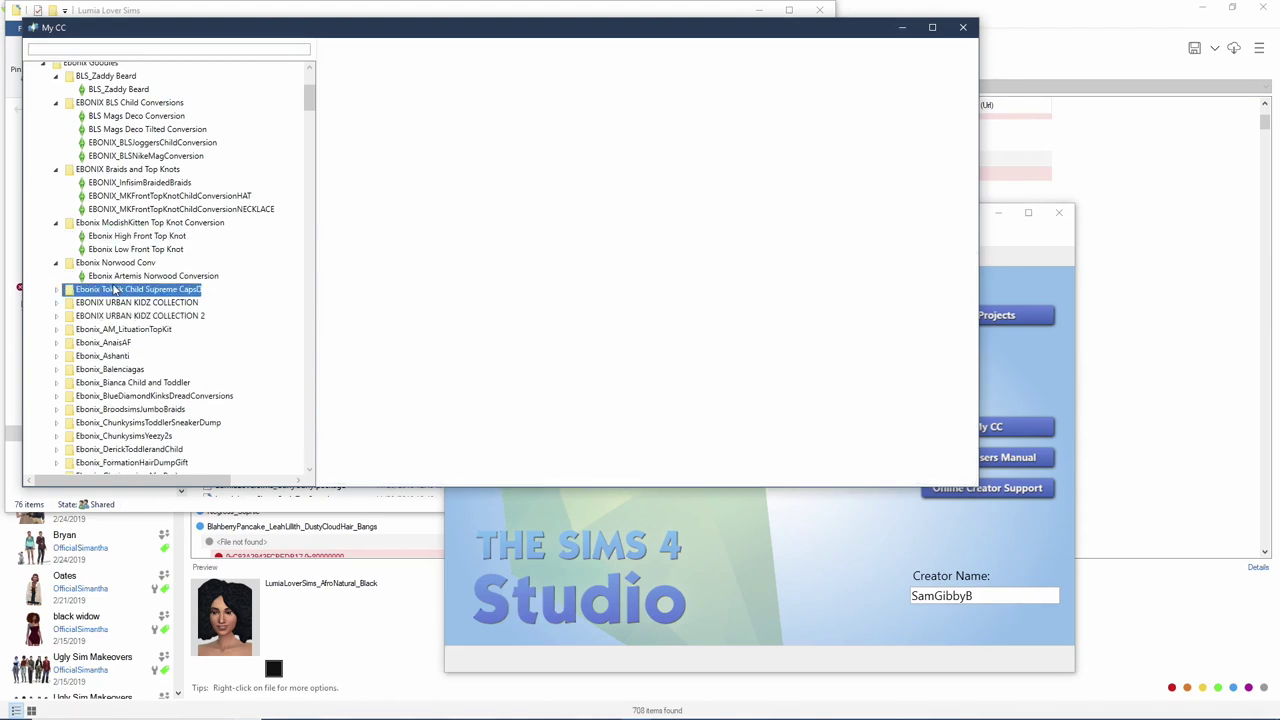
left_click(117, 277)
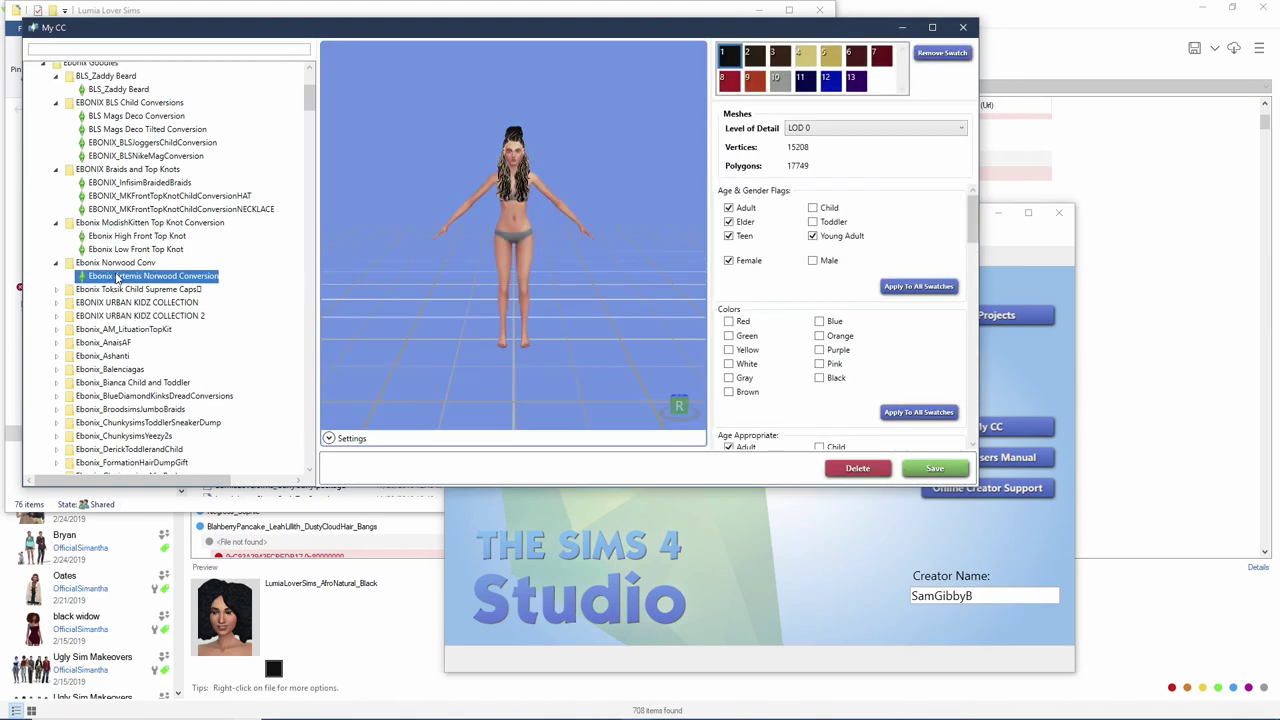
scroll(815, 281, "down", 5)
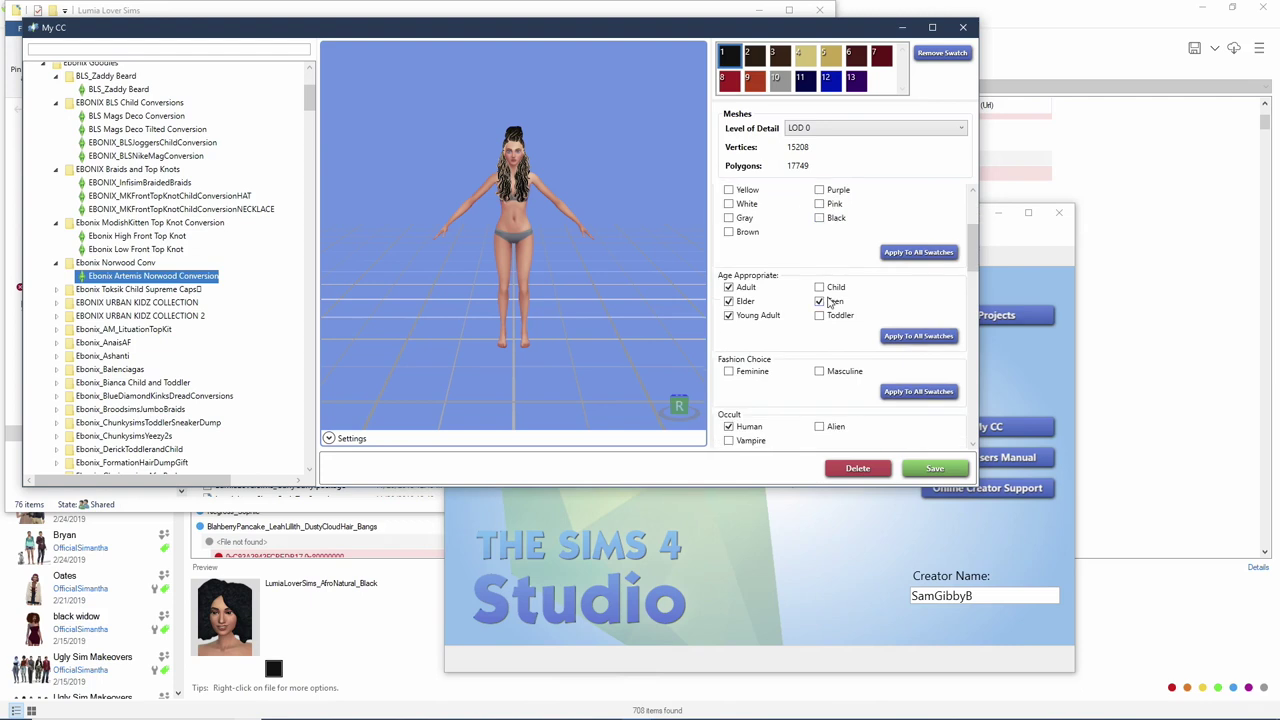
left_click(729, 277)
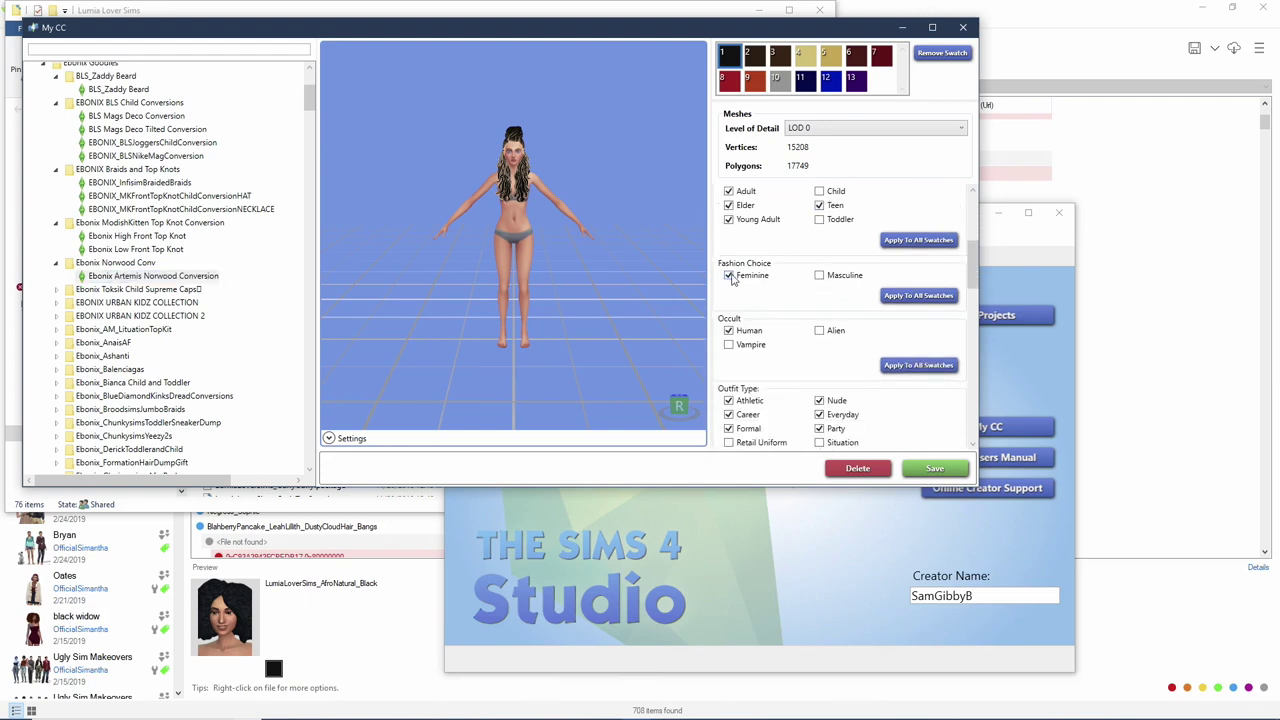
left_click(919, 297)
left_click(677, 407)
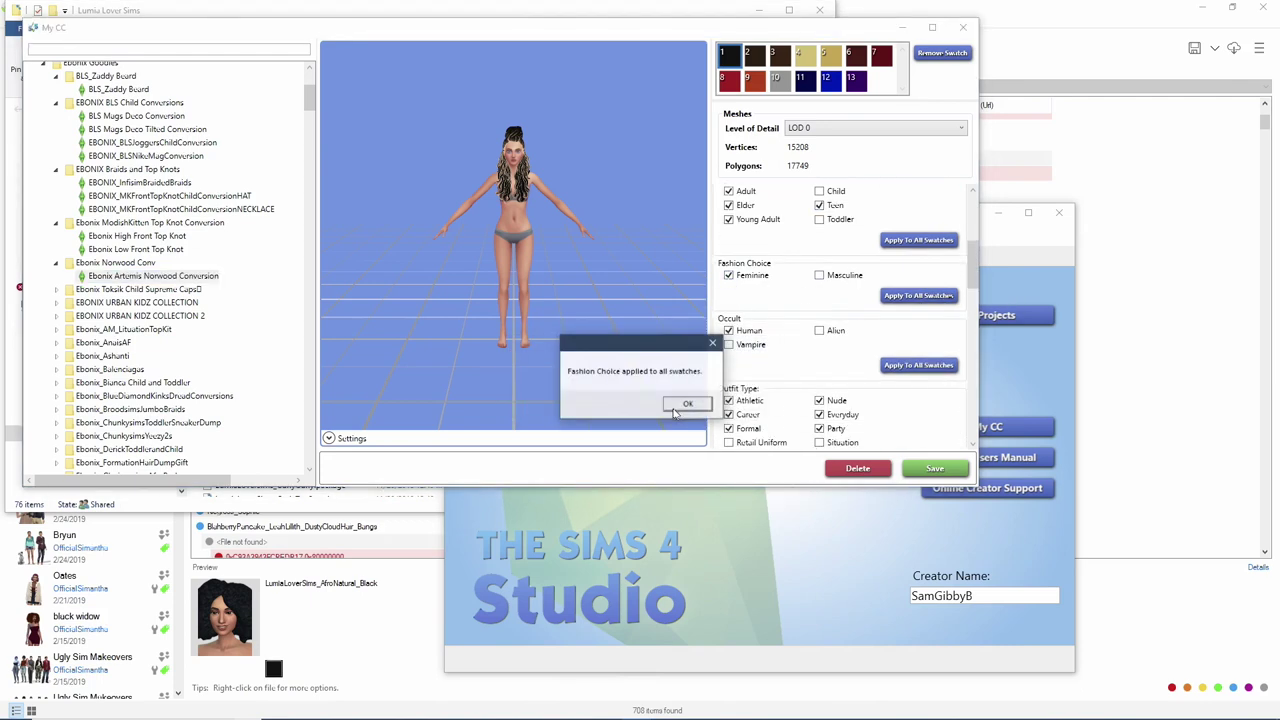
left_click(686, 404)
Step: Examine the Artemis Norwood Conversion's remaining category settings, including outfit type, color palette, hair length, hair color, hair texture and part flags
scroll(815, 330, "down", 3)
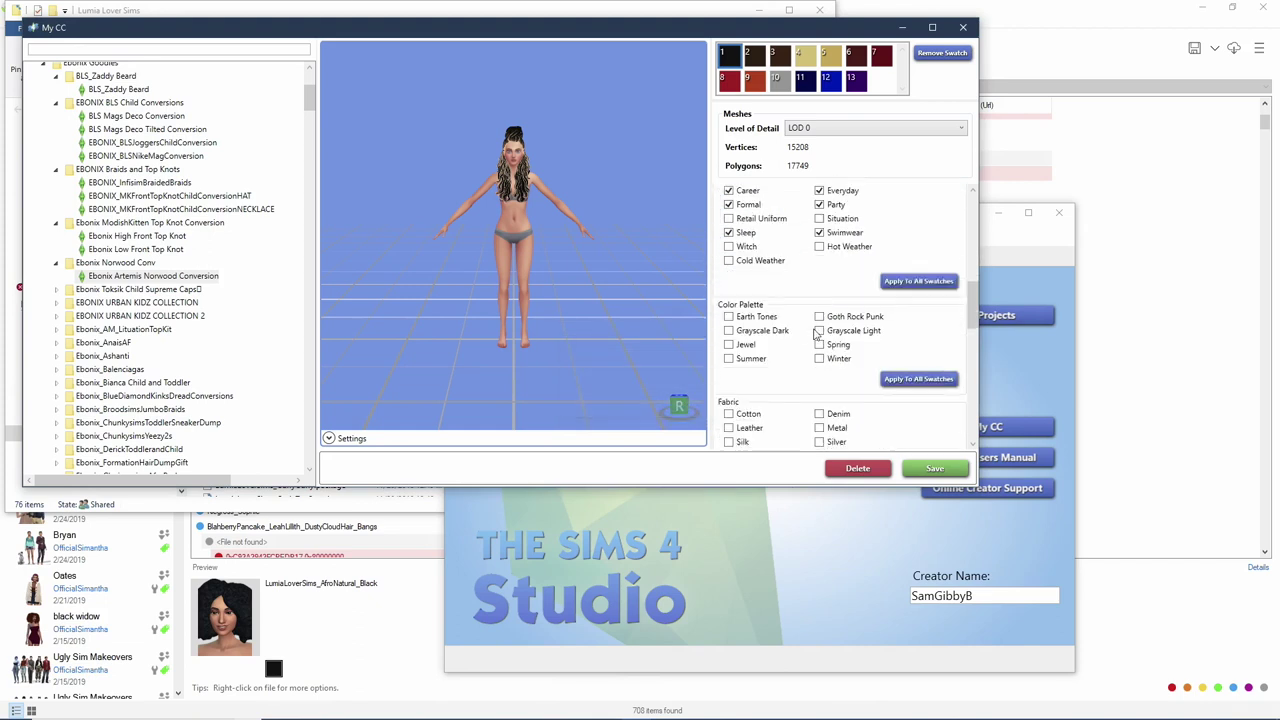
scroll(815, 335, "down", 3)
scroll(815, 338, "down", 8)
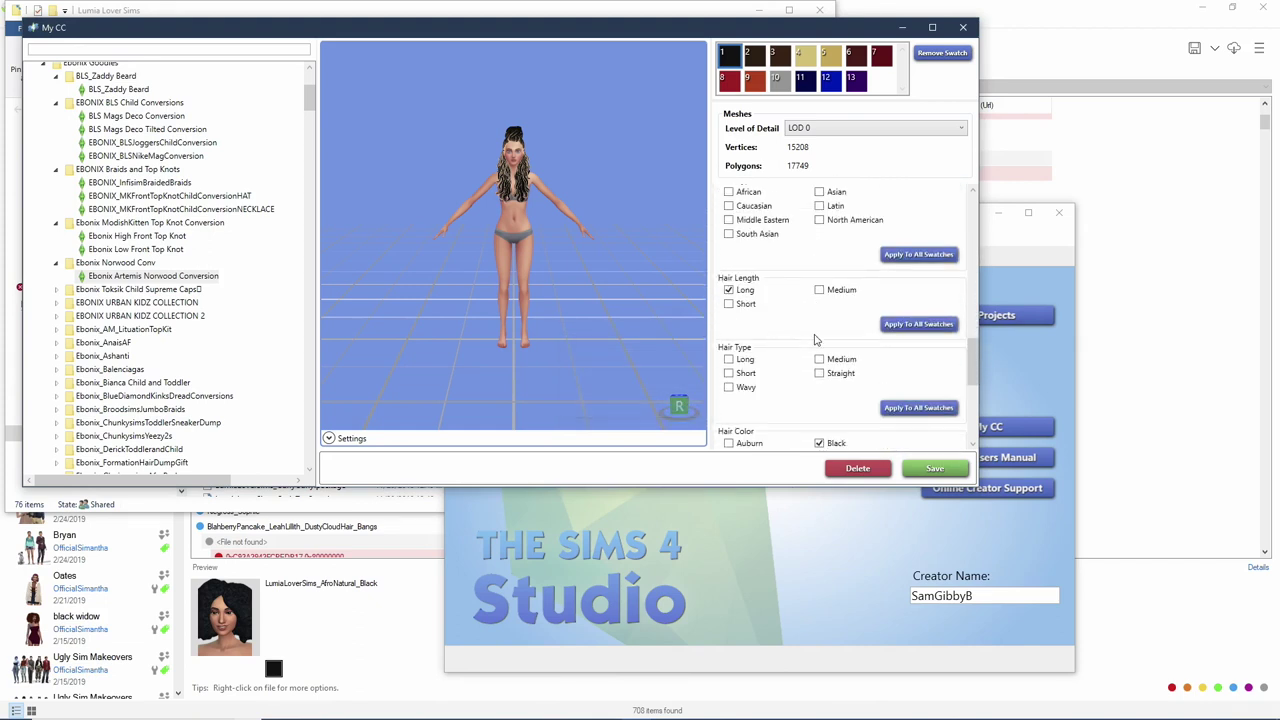
scroll(815, 343, "up", 10)
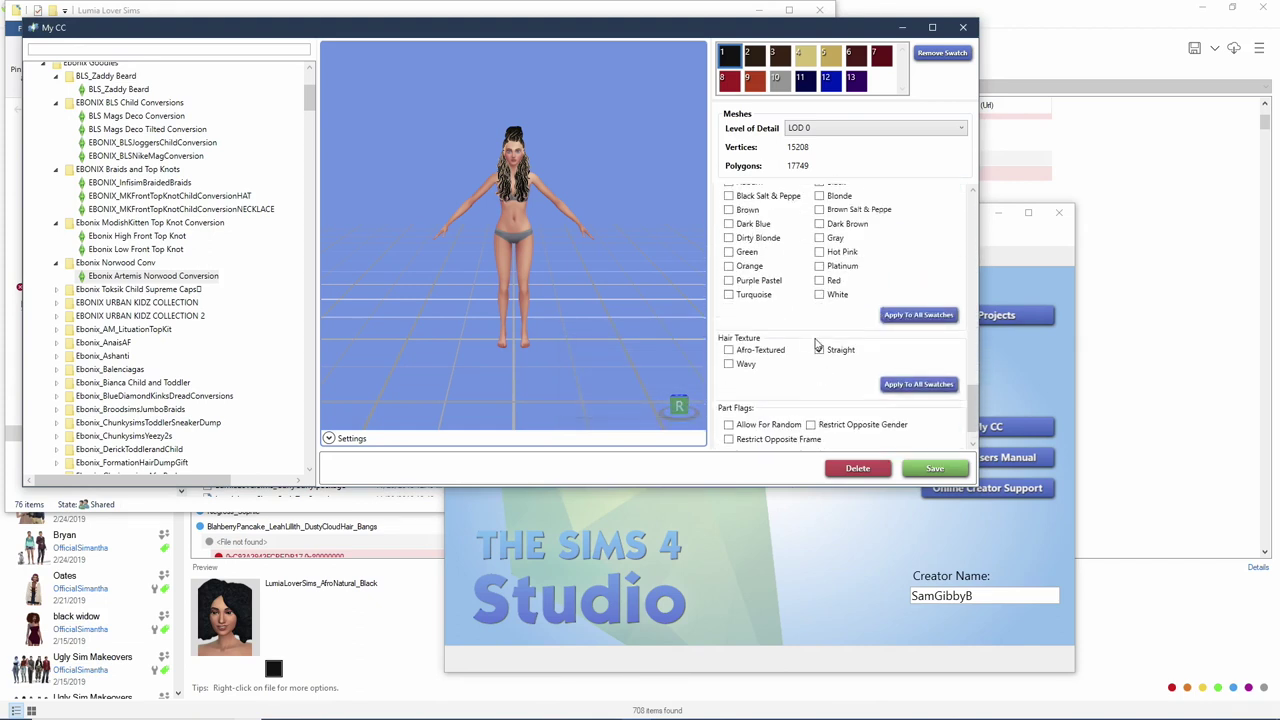
scroll(812, 343, "up", 7)
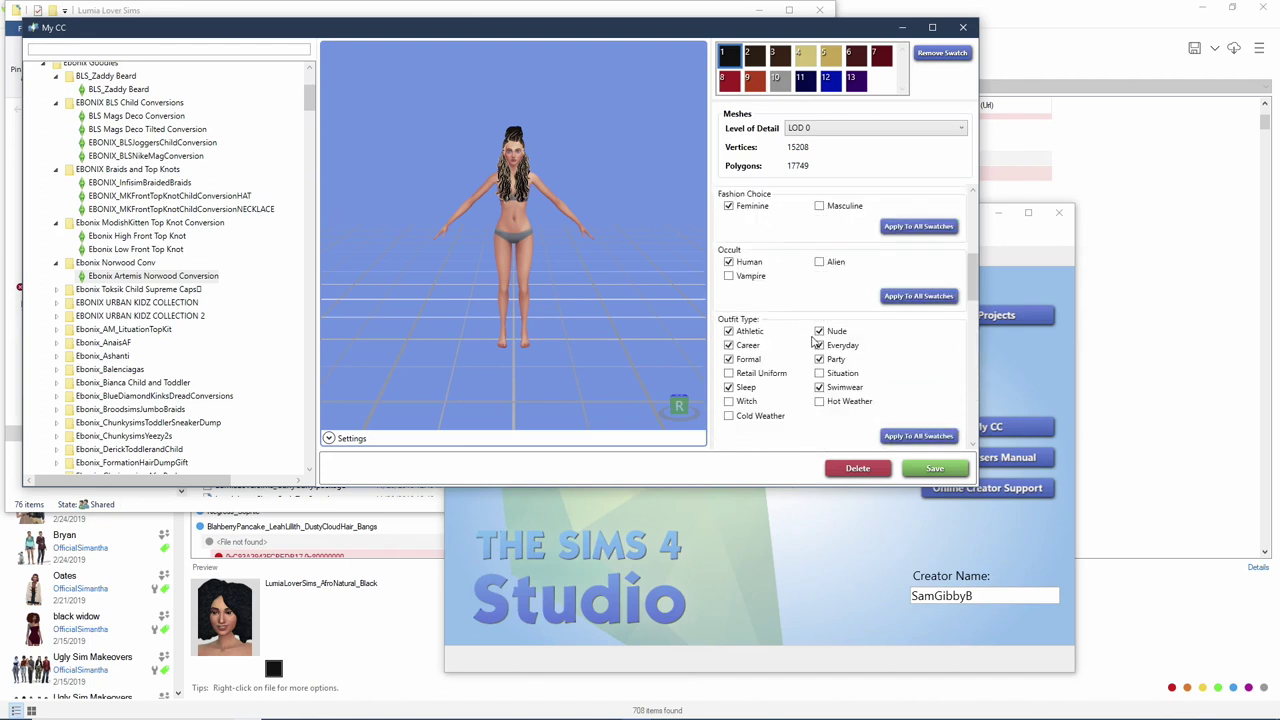
scroll(812, 343, "up", 3)
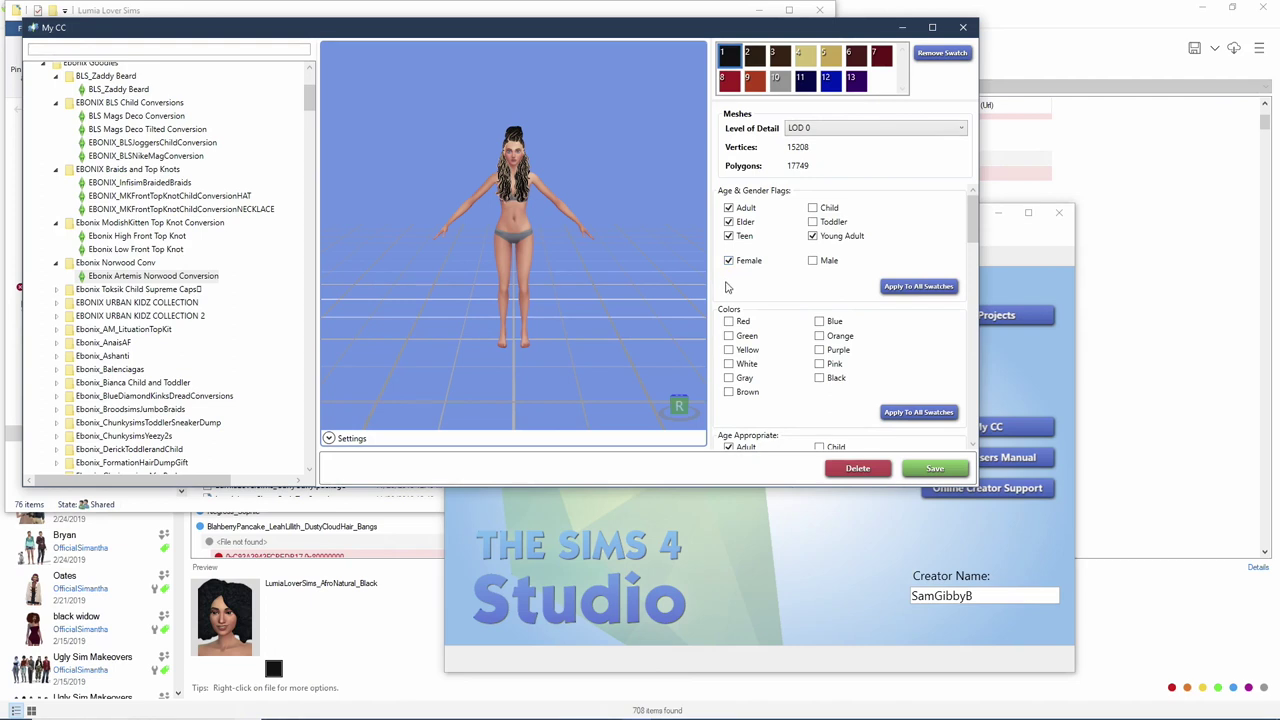
Step: Expand Ebonix Toksik Child Supreme Caps and Ebonix_AM_LituationTopKit, and preview the Ebonix_AM_CrewneckTop and Ebonix_AM_LayeredTShirt items
left_click(57, 290)
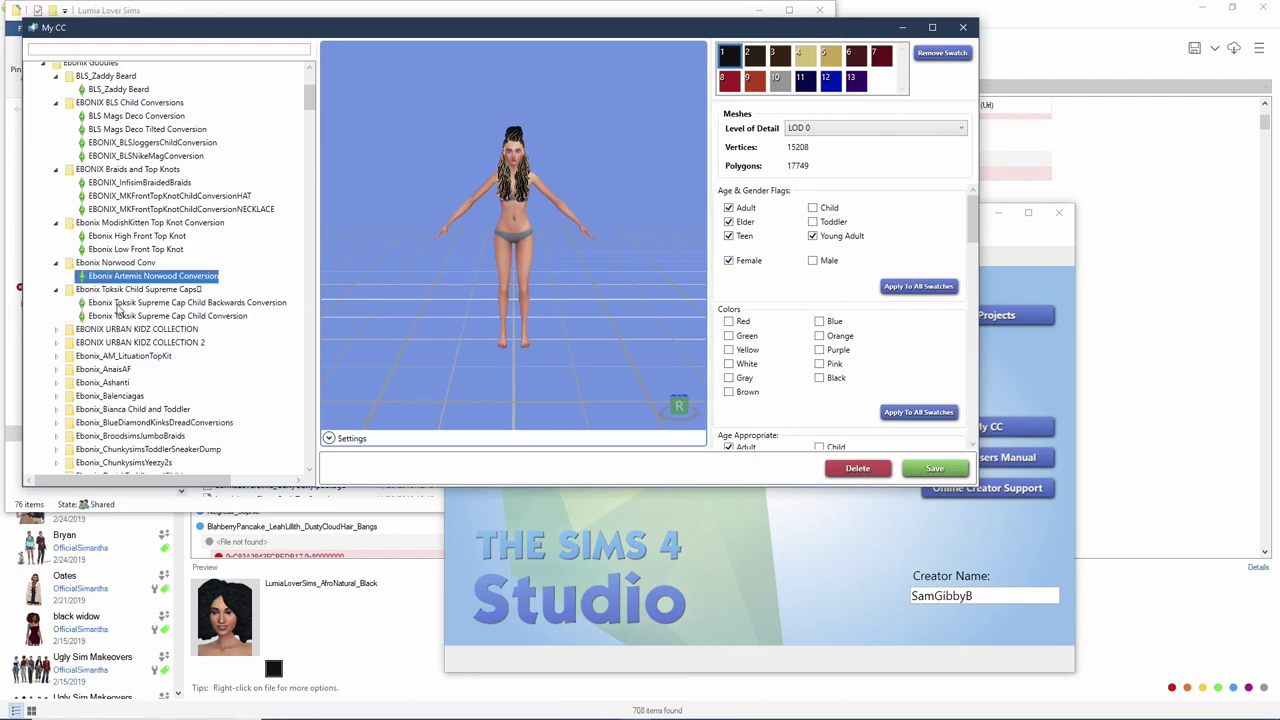
scroll(118, 322, "down", 3)
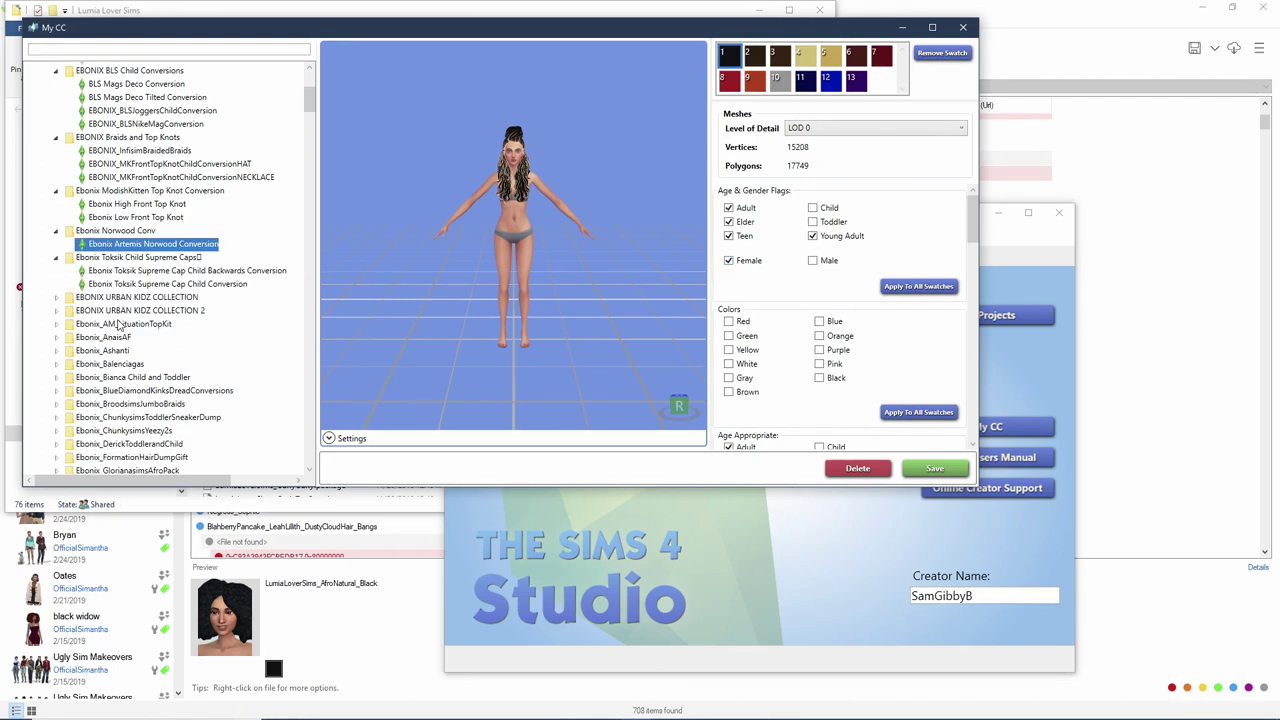
left_click(57, 228)
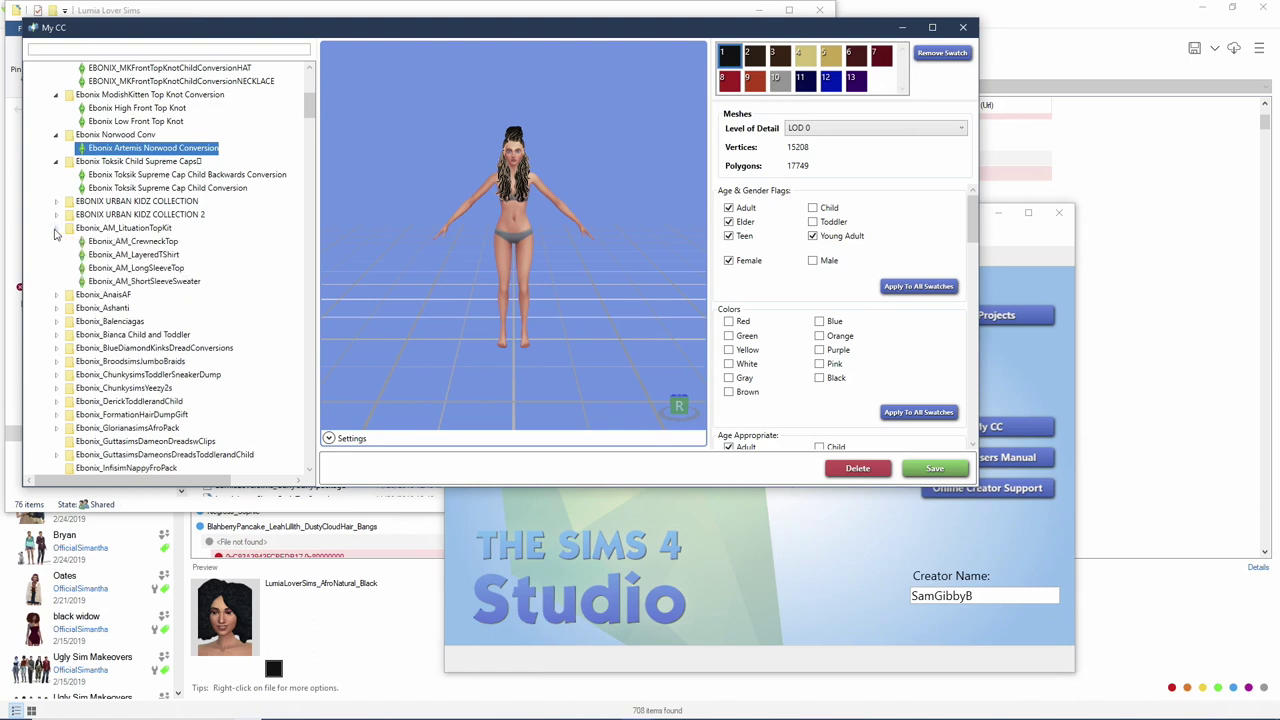
left_click(101, 245)
left_click(103, 254)
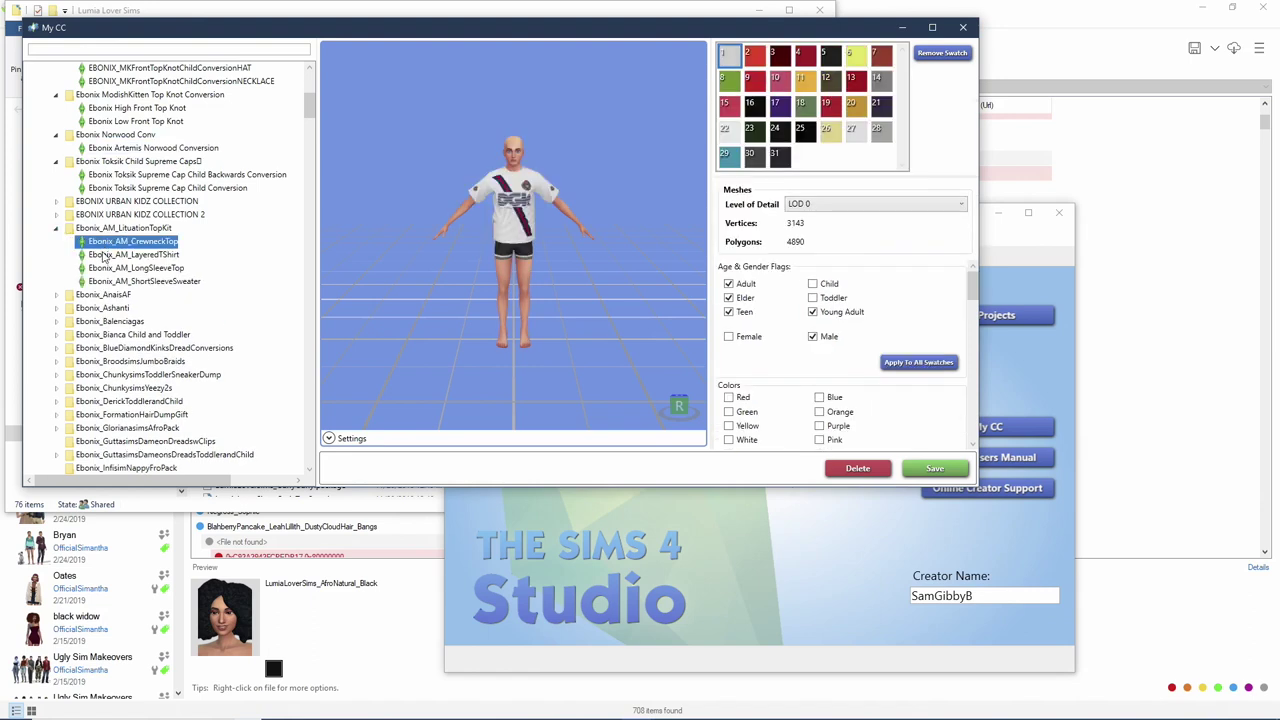
Step: Remove Masculine from the fashion choice of Ebonix_Anais in the Ebonix_AnaisAF folder for all swatches and save the package
left_click(58, 296)
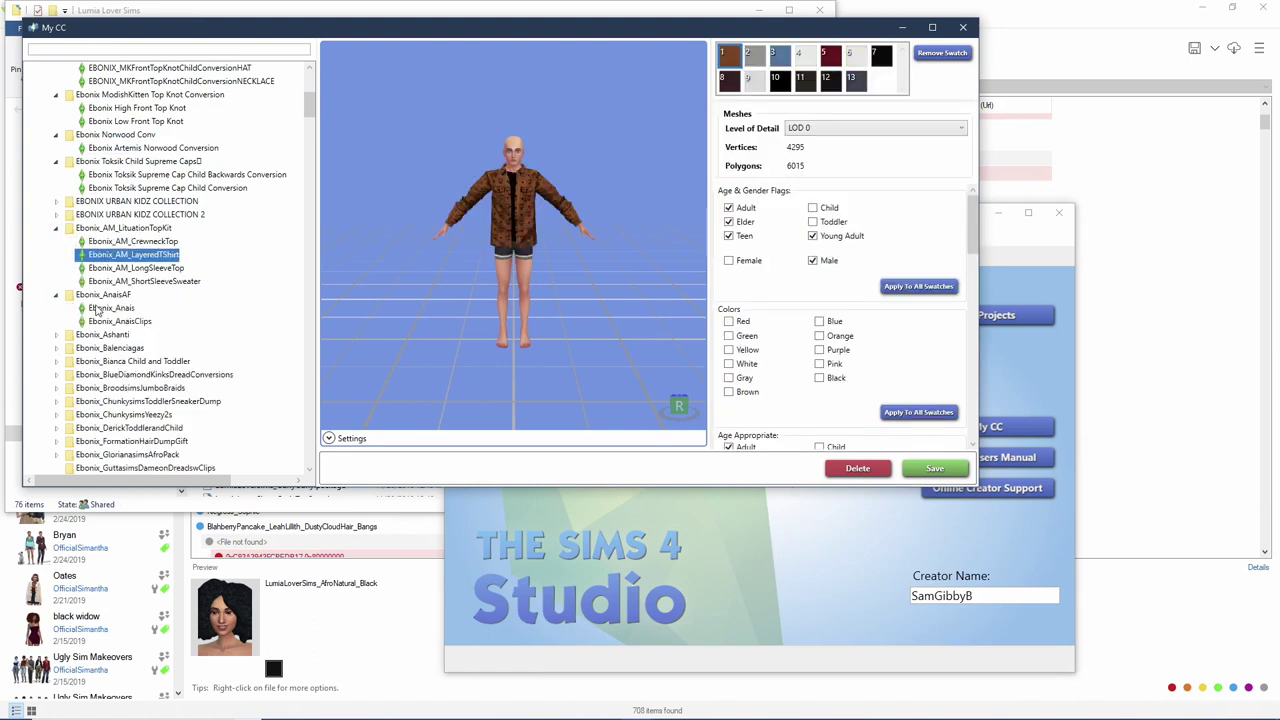
left_click(97, 310)
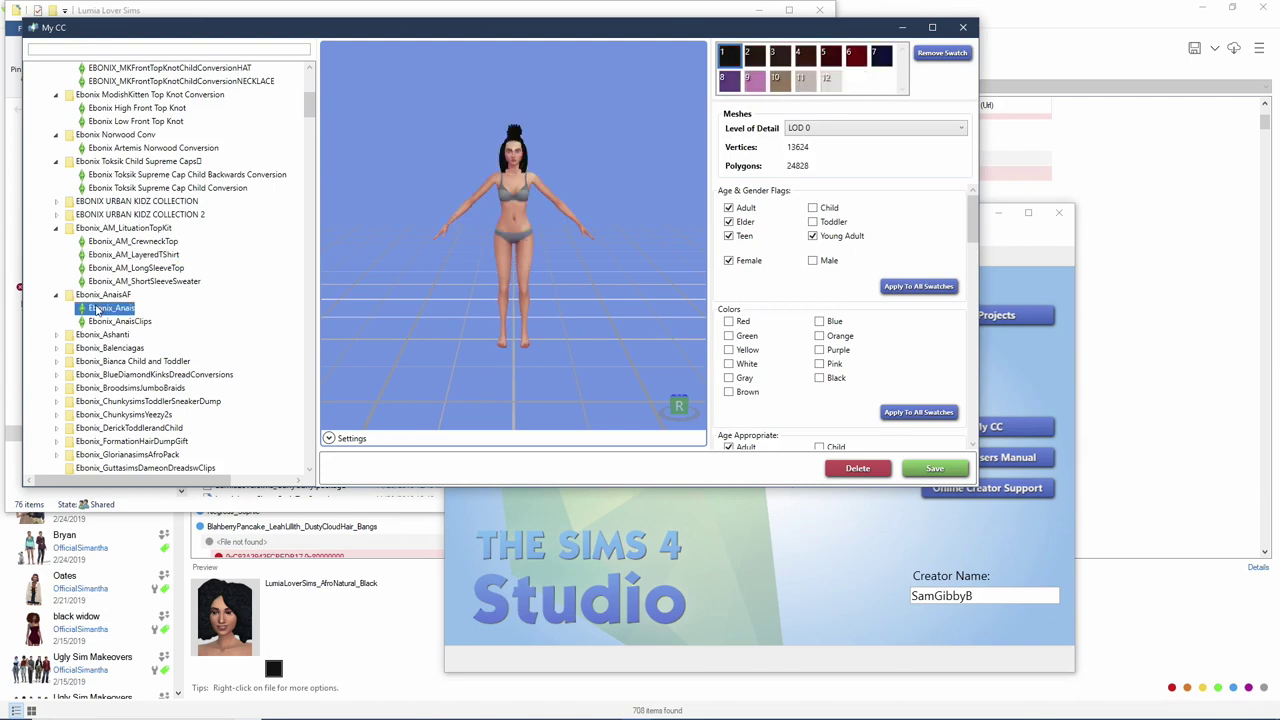
scroll(800, 300, "down", 5)
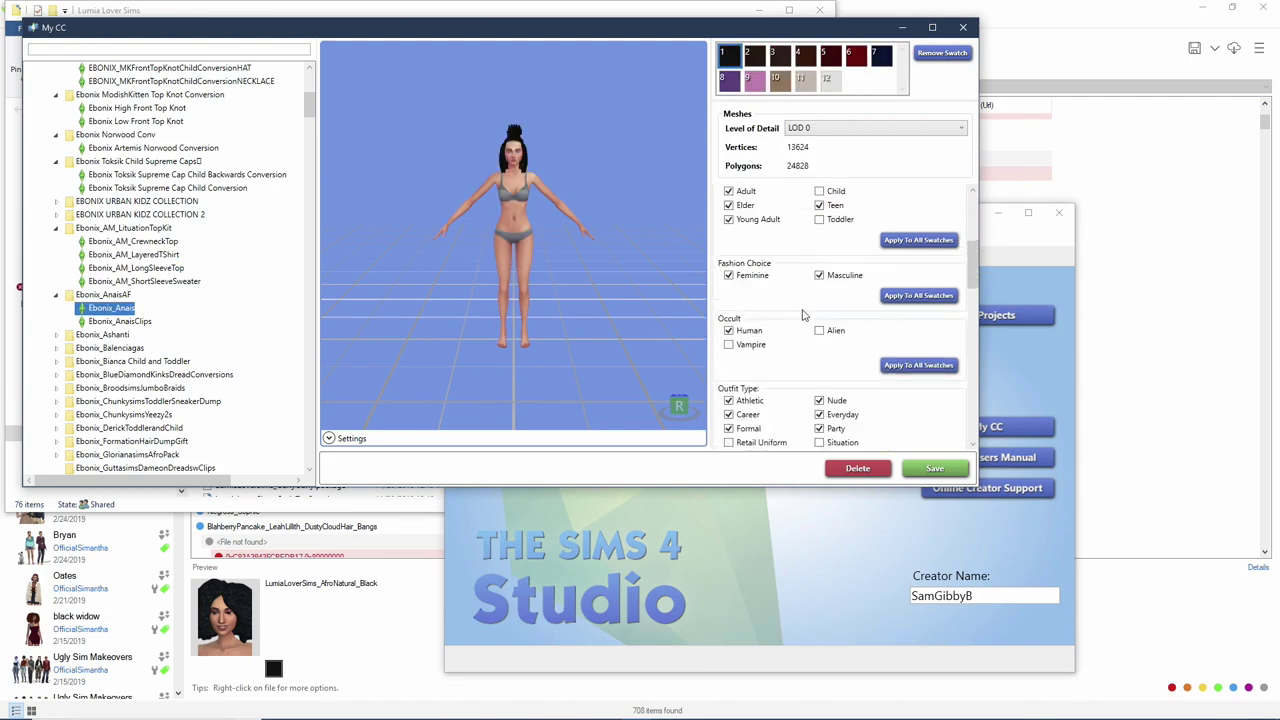
scroll(803, 315, "down", 1)
scroll(805, 305, "up", 1)
left_click(818, 276)
left_click(918, 296)
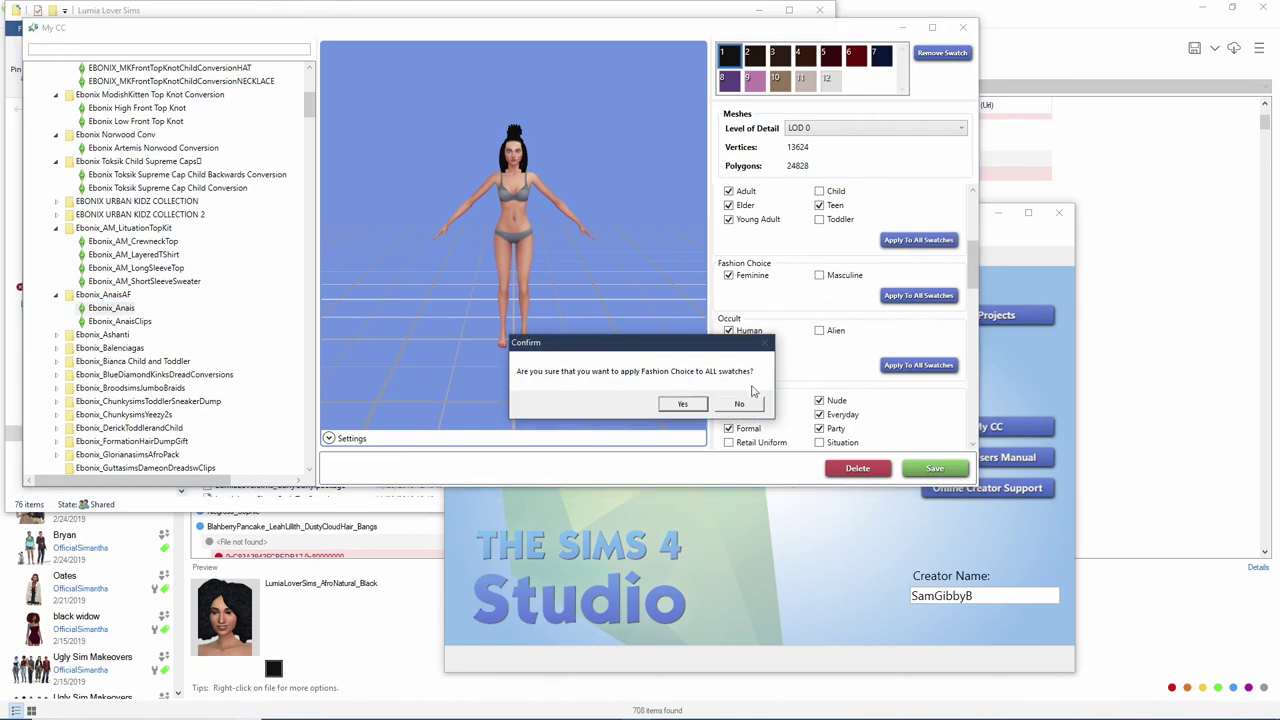
left_click(683, 404)
left_click(690, 404)
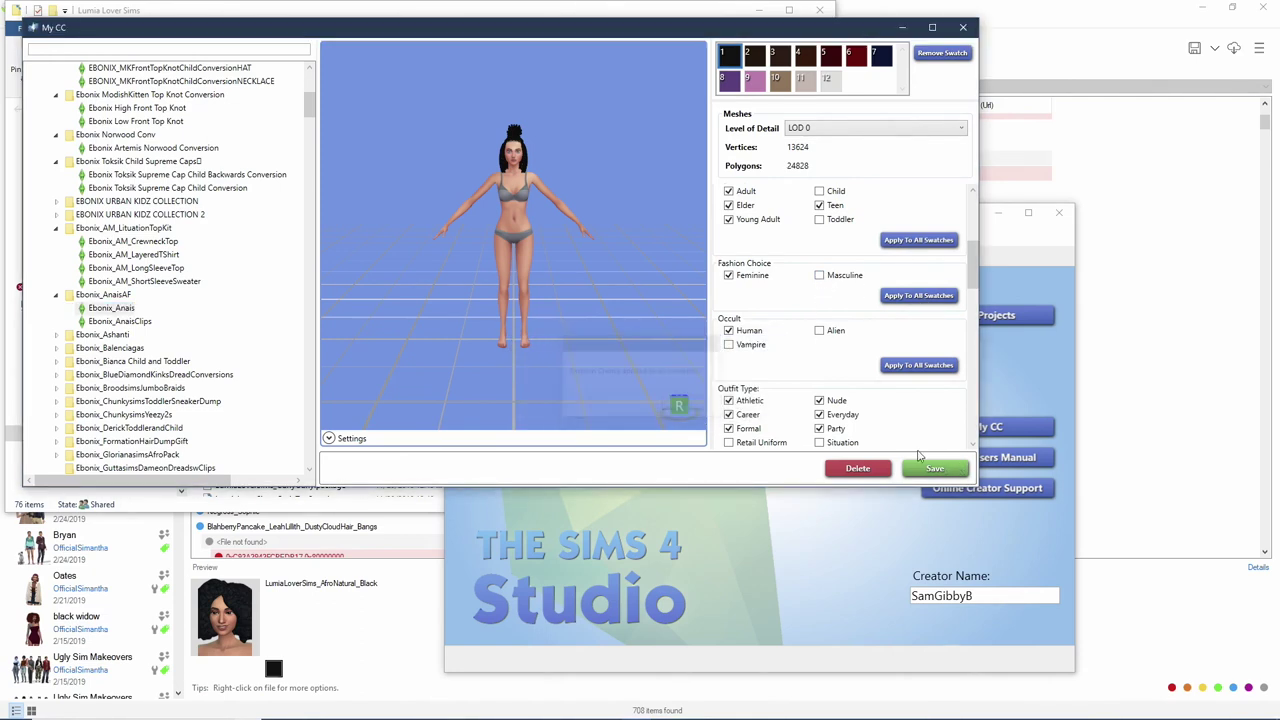
left_click(944, 469)
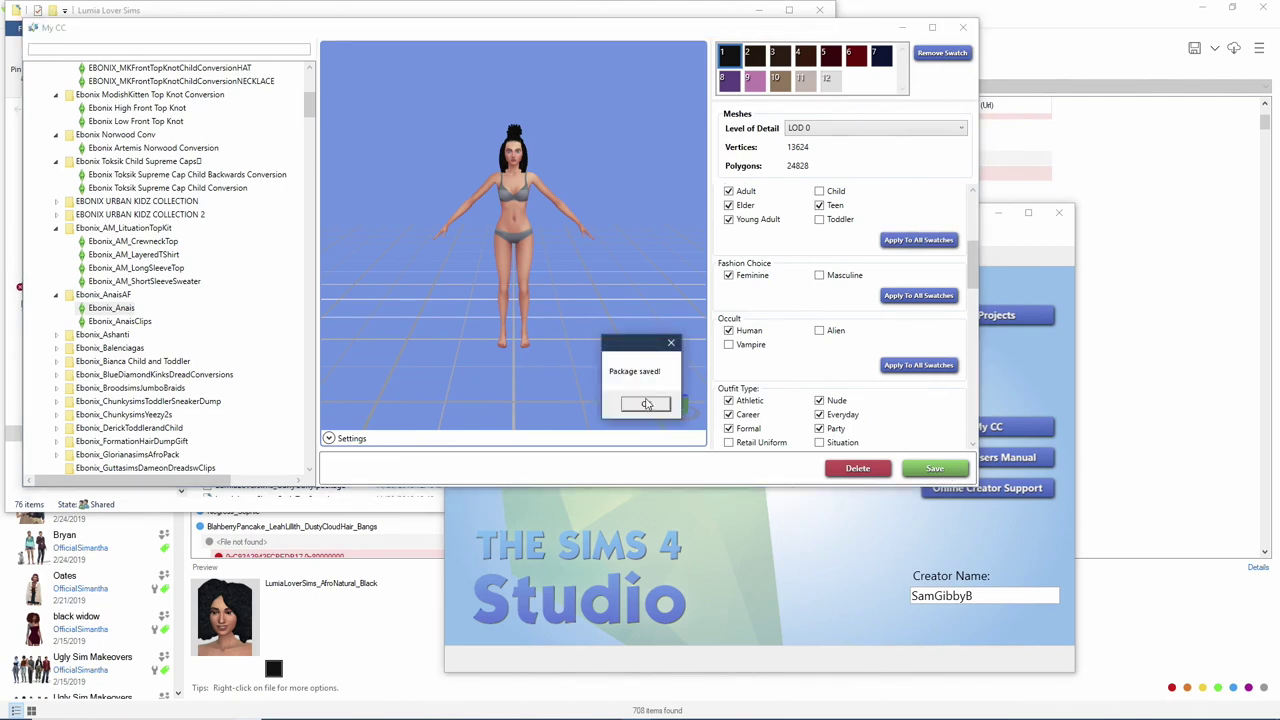
left_click(646, 403)
Step: Examine the age, gender, color, fashion choice, occult and outfit type settings of Ebonix_AnaisClips
left_click(145, 326)
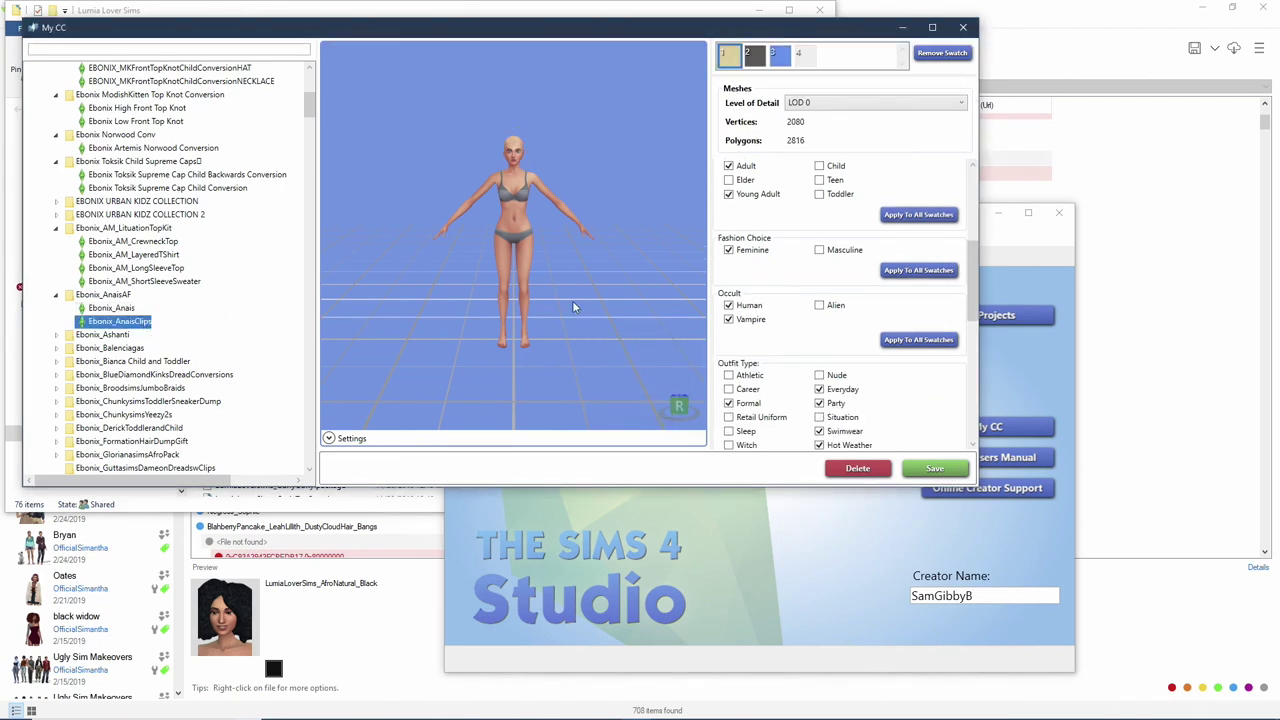
scroll(784, 240, "up", 5)
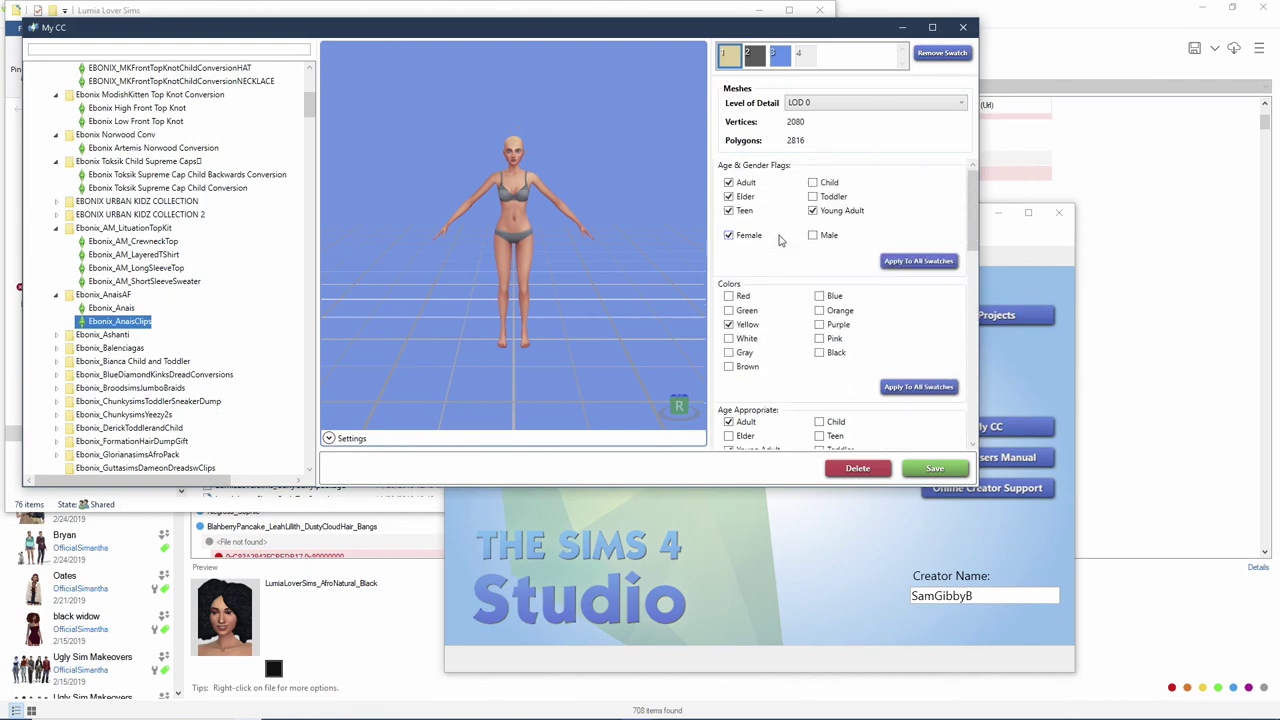
scroll(797, 245, "down", 6)
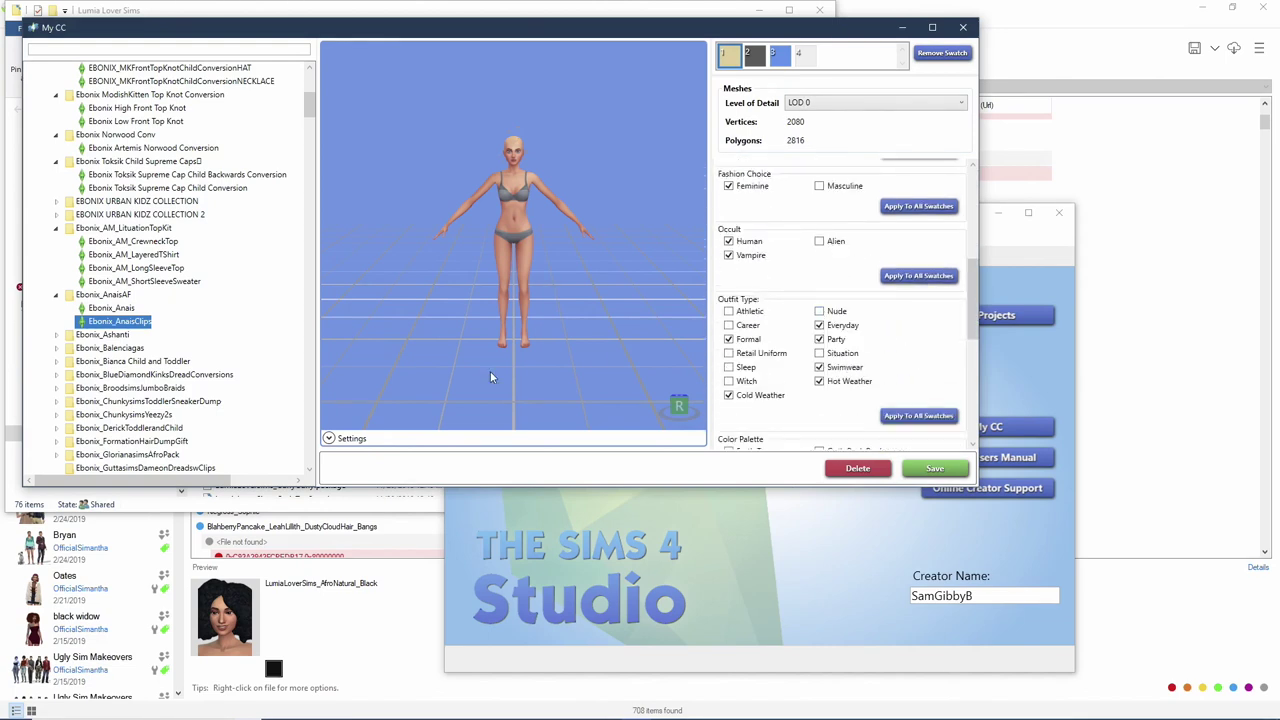
Step: Remove Masculine from the fashion choice of Ebonix_AshantiClips in the Ebonix_Ashanti folder, and check its color and age settings
left_click(57, 335)
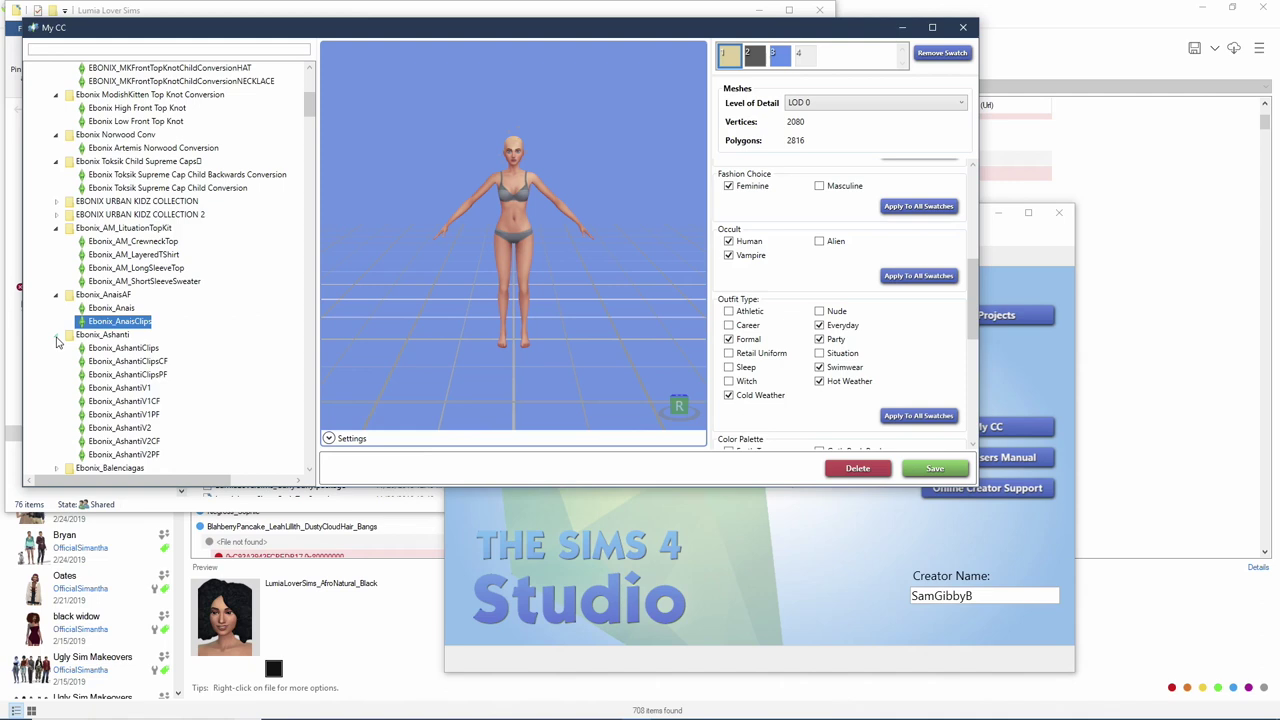
left_click(112, 349)
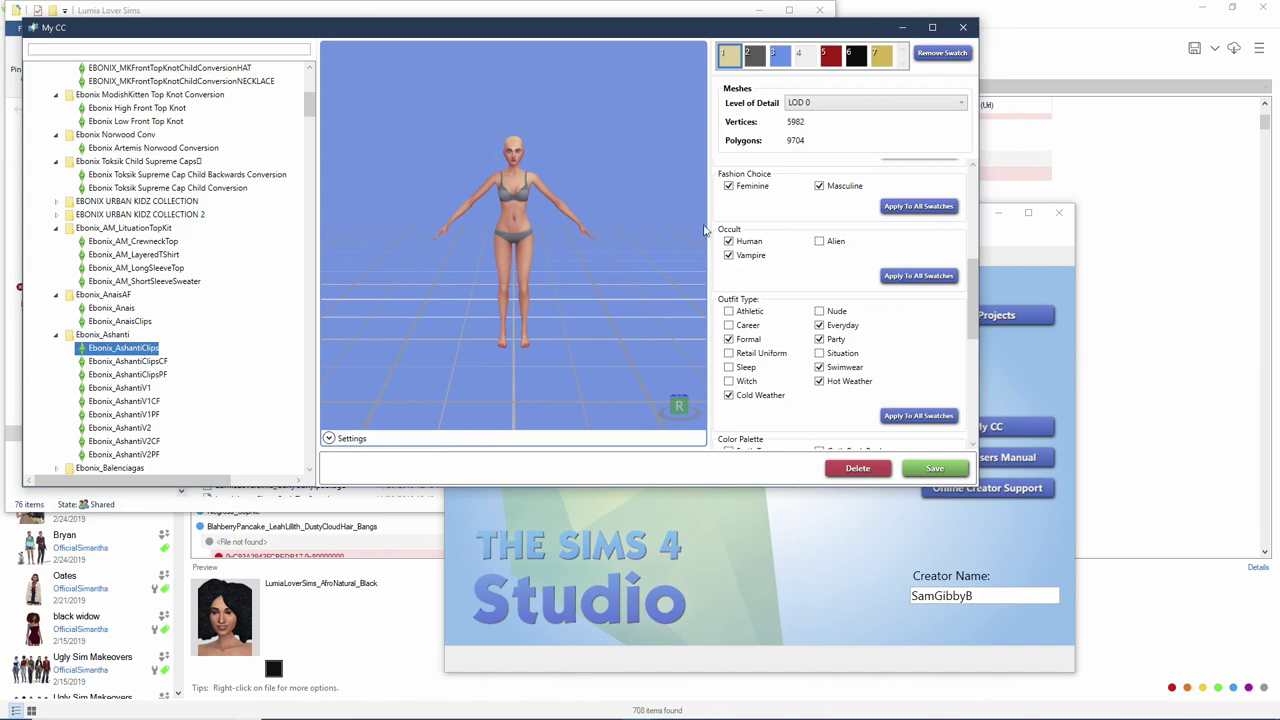
left_click(820, 186)
scroll(810, 253, "up", 3)
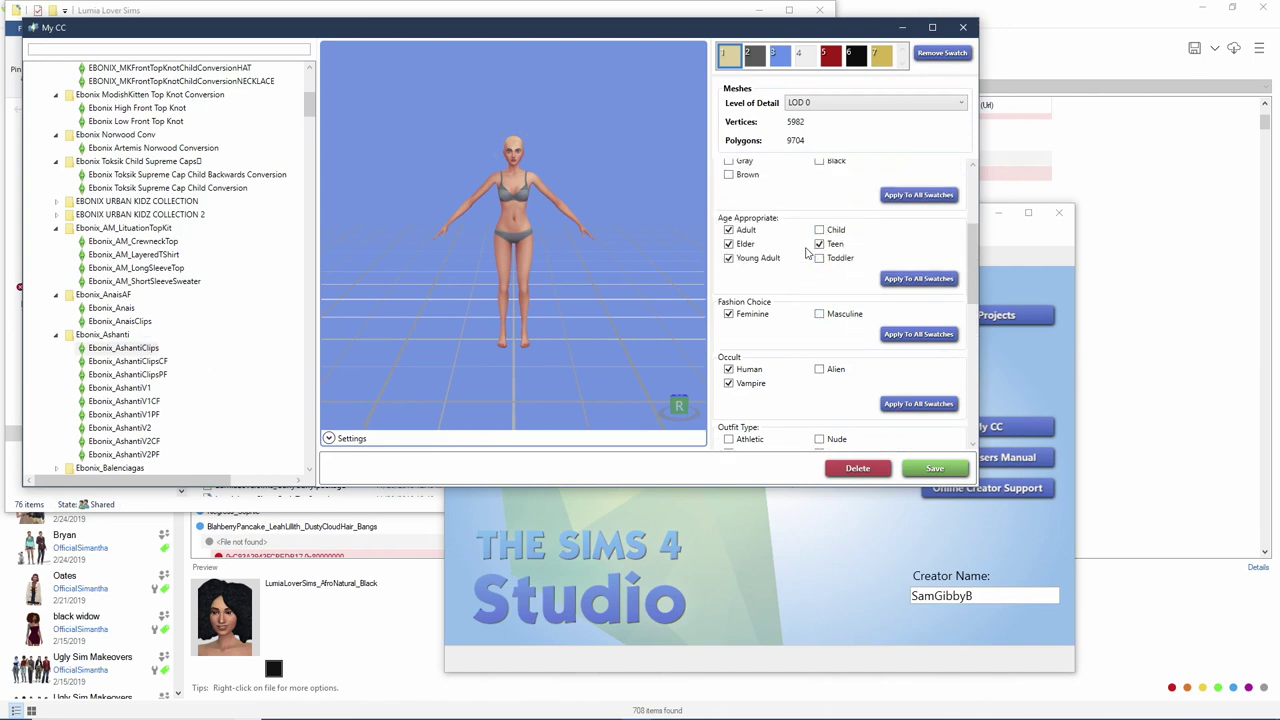
scroll(808, 254, "up", 3)
scroll(800, 248, "down", 3)
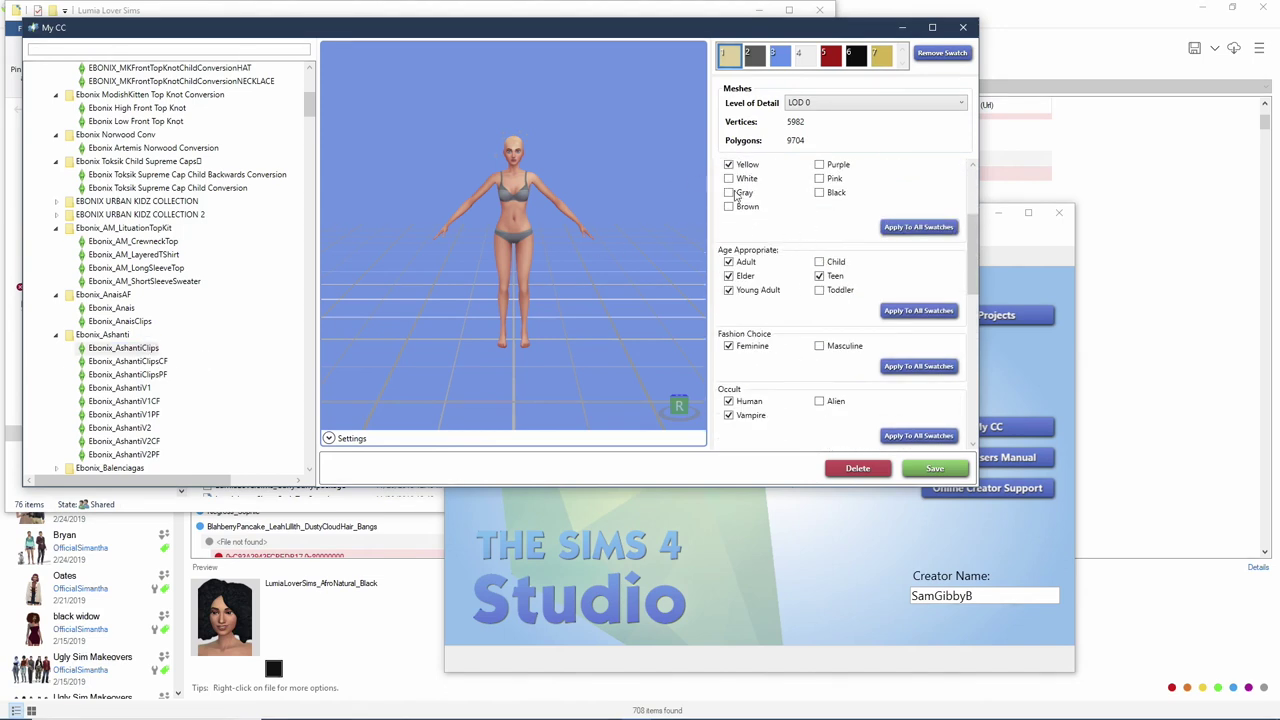
scroll(720, 190, "up", 2)
scroll(792, 180, "down", 2)
Step: Apply the fashion choice of Ebonix_AshantiClips to all swatches and save the package
left_click(918, 367)
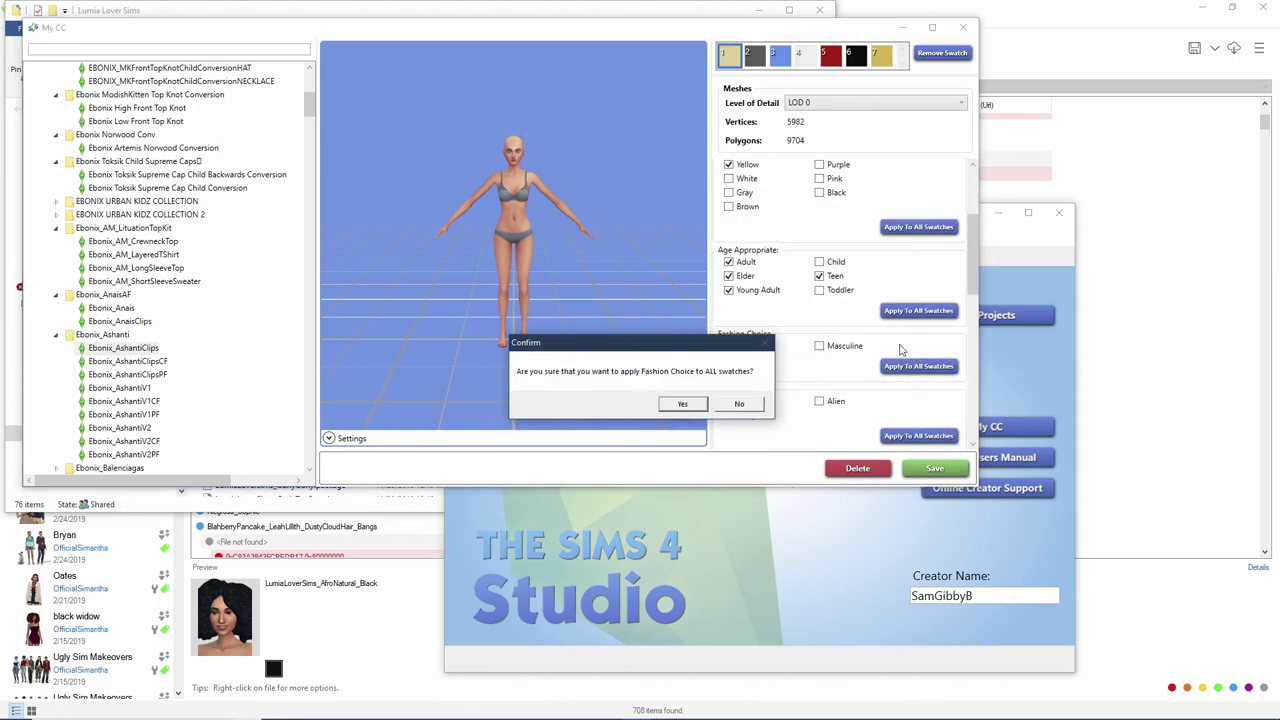
left_click(686, 403)
left_click(687, 405)
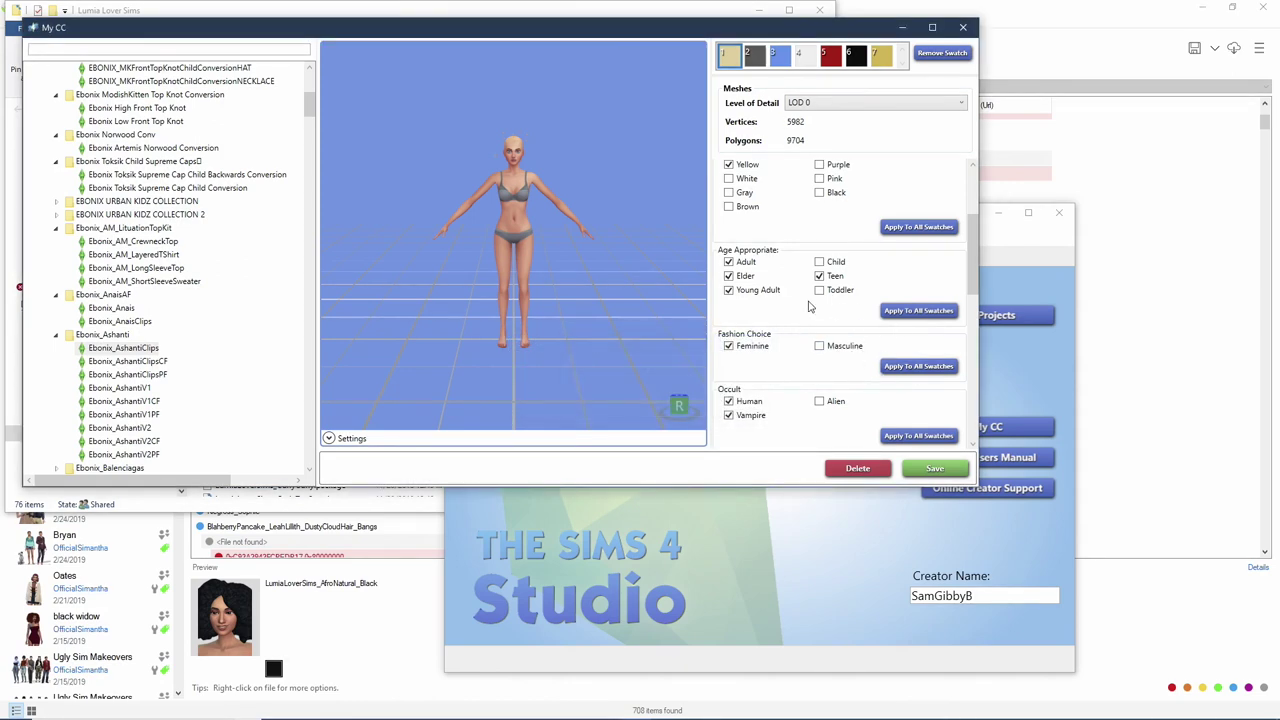
left_click(933, 469)
left_click(637, 405)
Step: Examine the occult, outfit type, color palette, fabric, archetype and part flag settings of Ebonix_AshantiClips
scroll(842, 383, "down", 6)
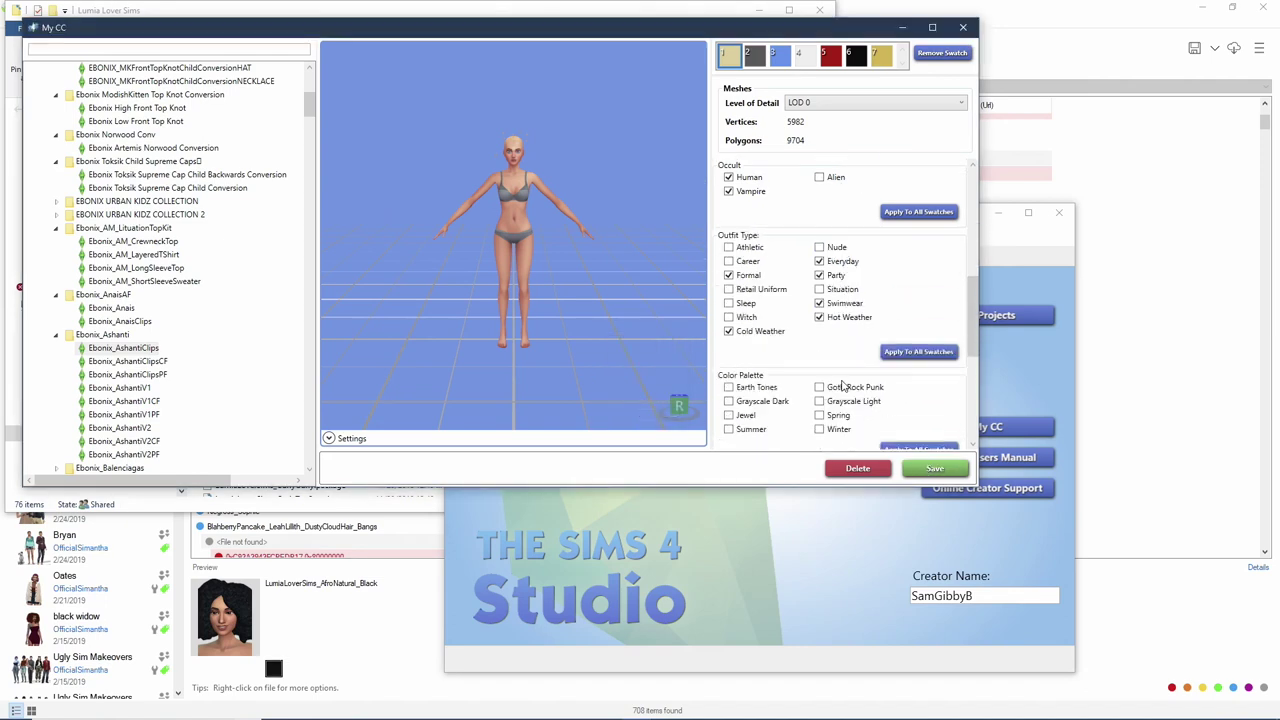
scroll(842, 383, "down", 4)
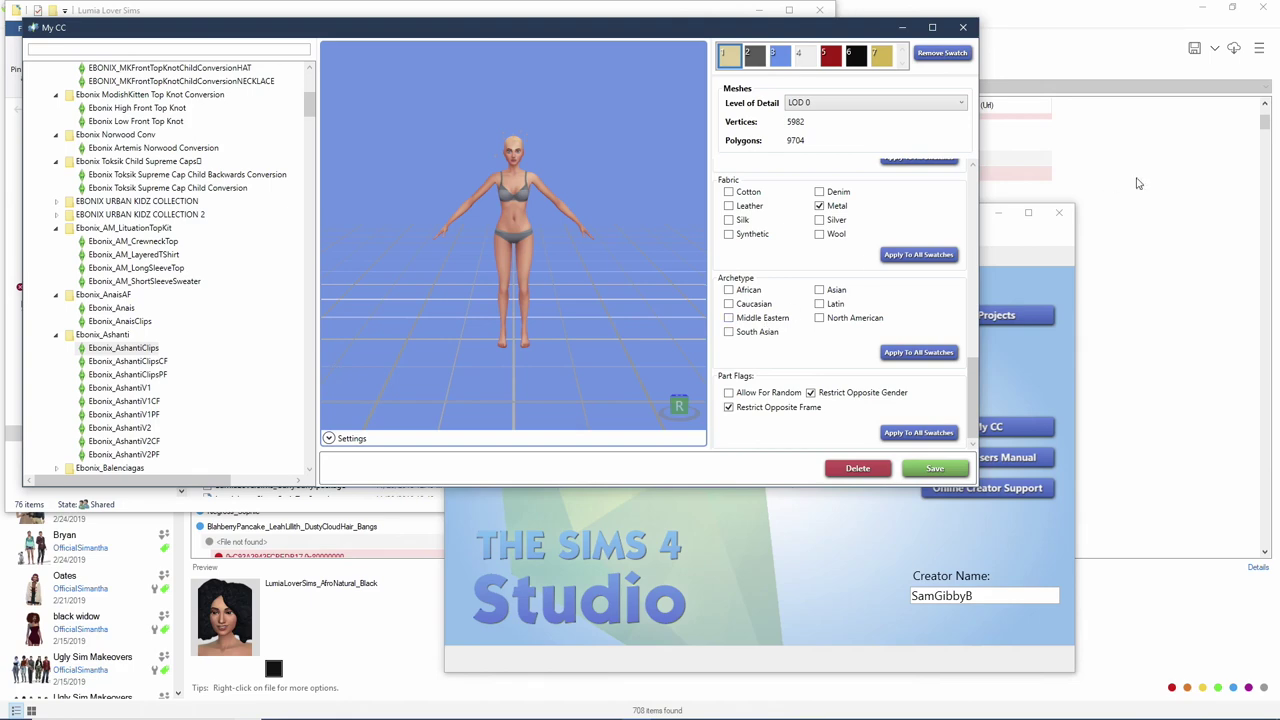
left_click(1180, 273)
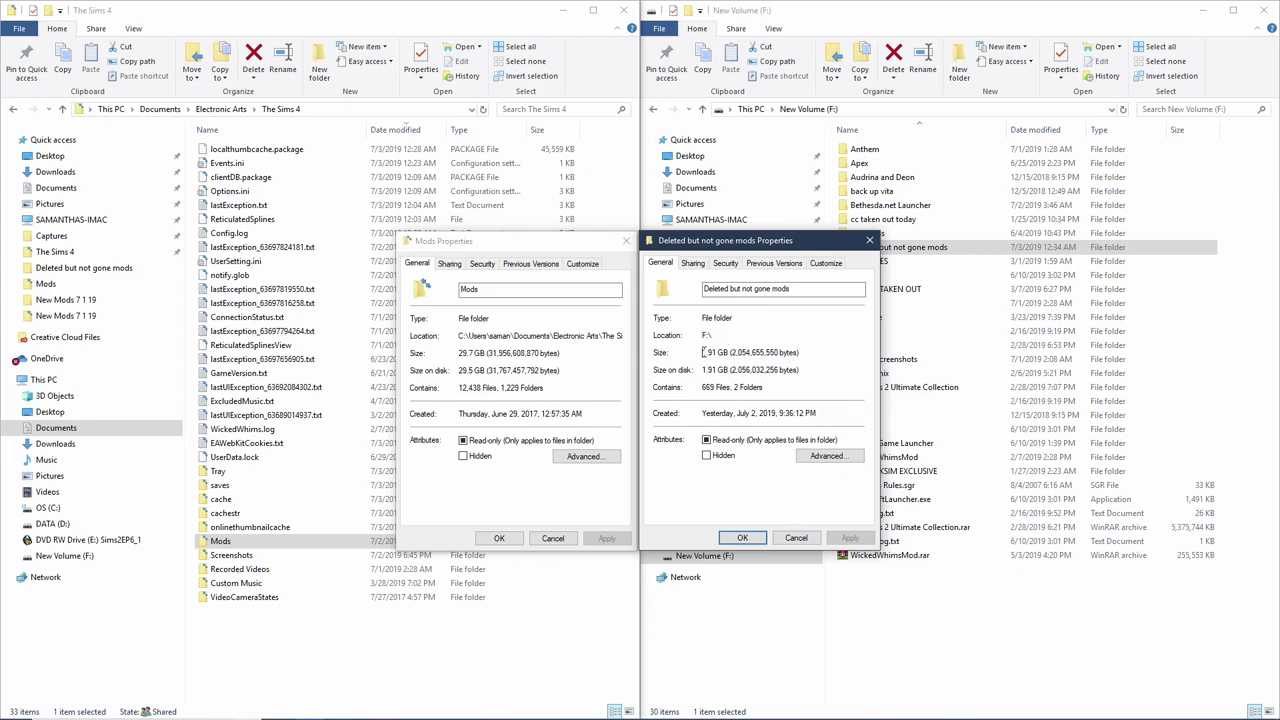
Step: Compare the size of the Deleted but not gone mods folder with the Mods folder, and close the Mods properties
left_click_drag(702, 352, 729, 353)
left_click(461, 371)
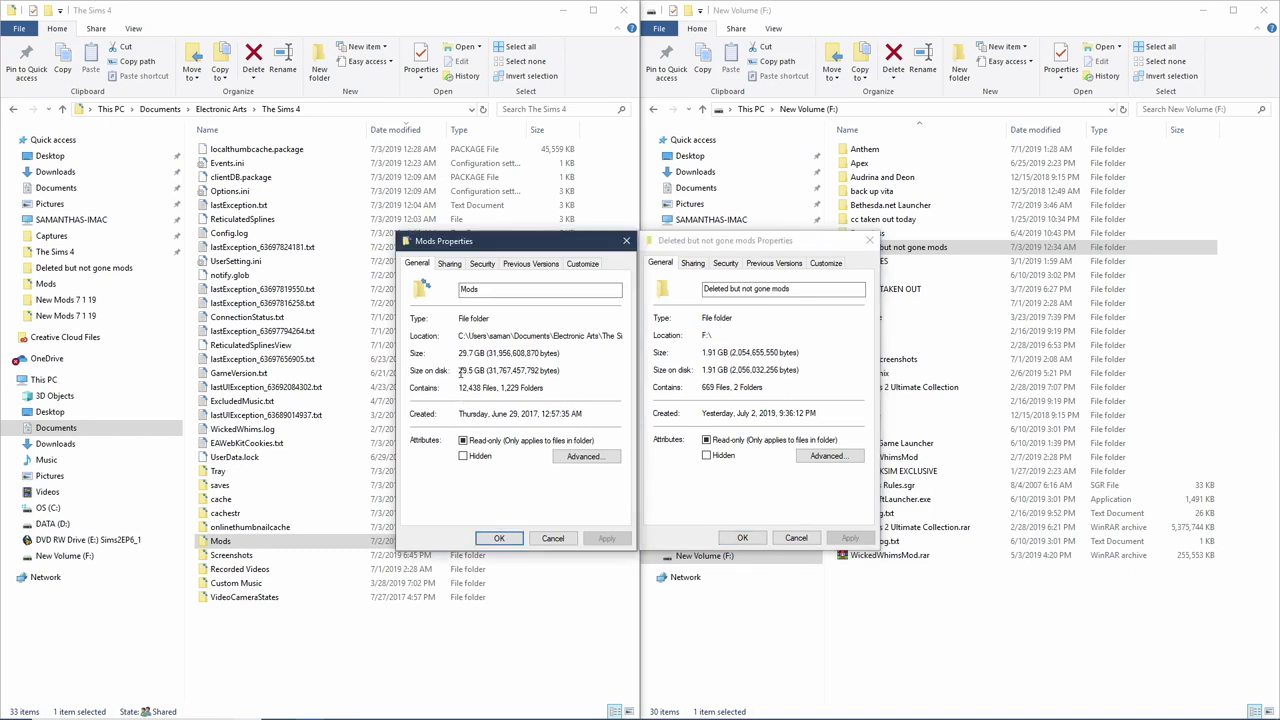
left_click_drag(460, 371, 477, 371)
left_click(463, 356)
left_click_drag(474, 355, 458, 355)
left_click(626, 241)
Step: Open the Mods folder and check the size of its Furniture subfolder in the folder properties
double_click(218, 541)
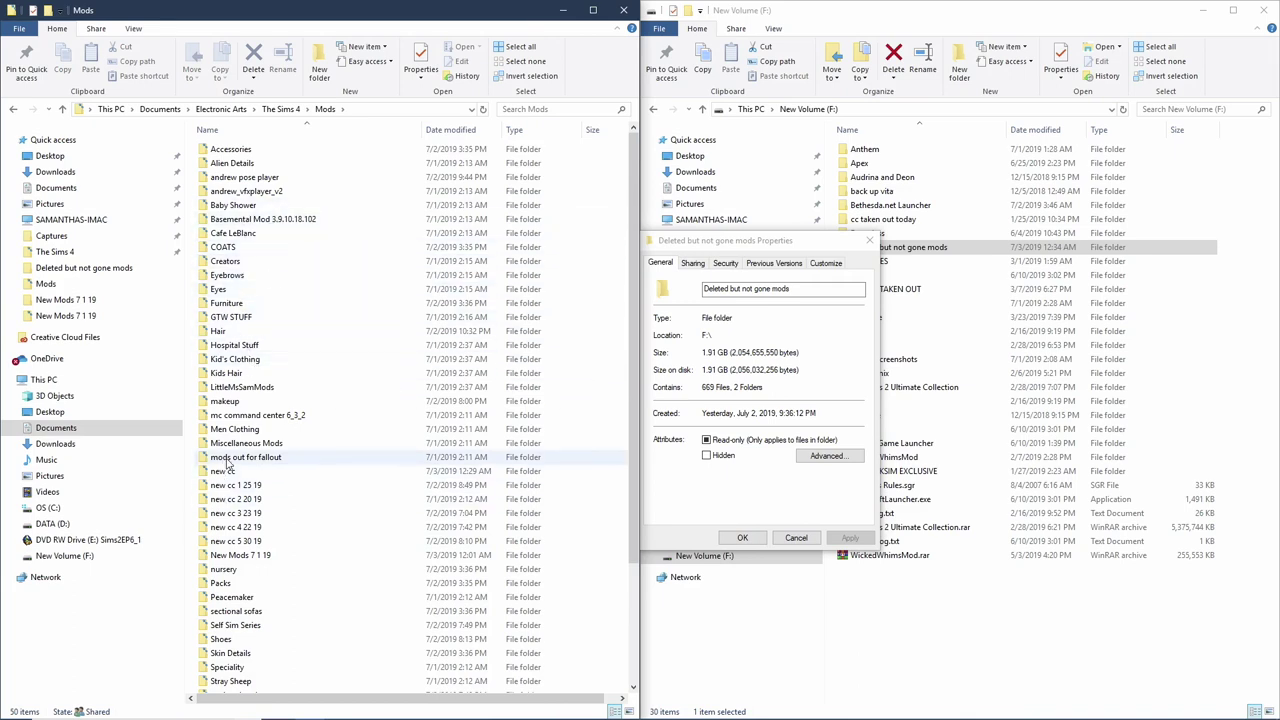
right_click(228, 303)
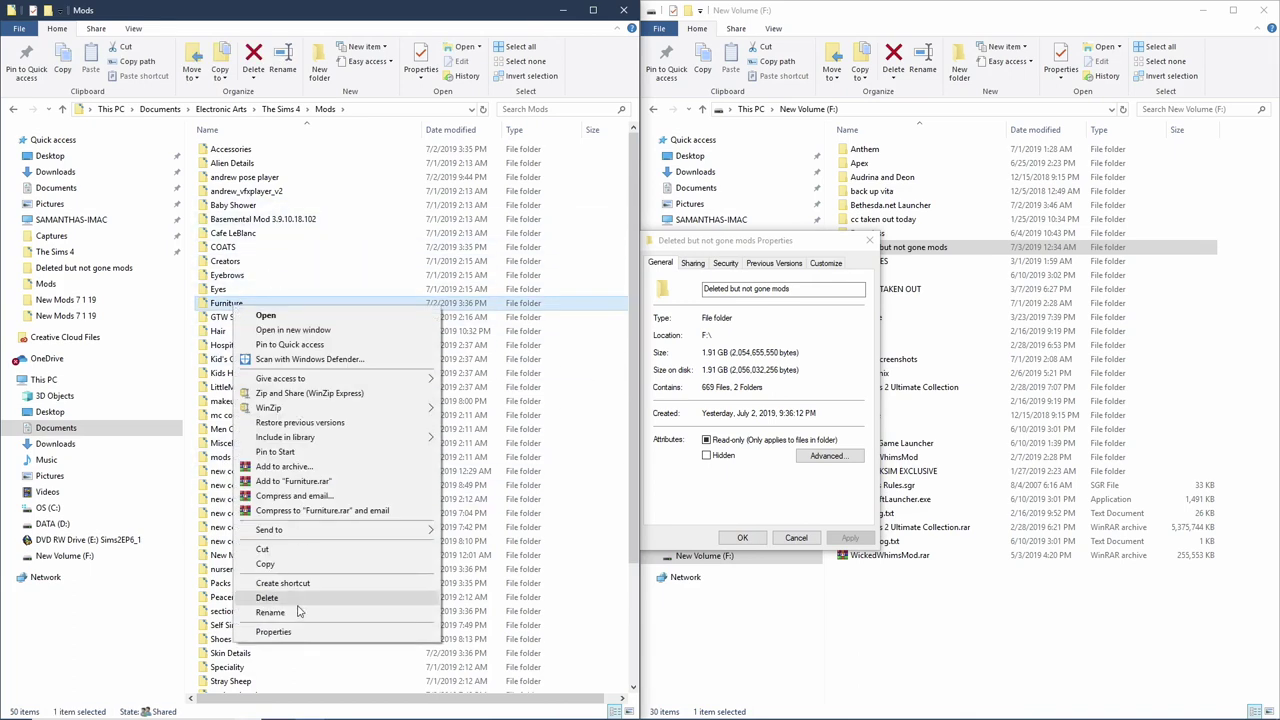
left_click(284, 636)
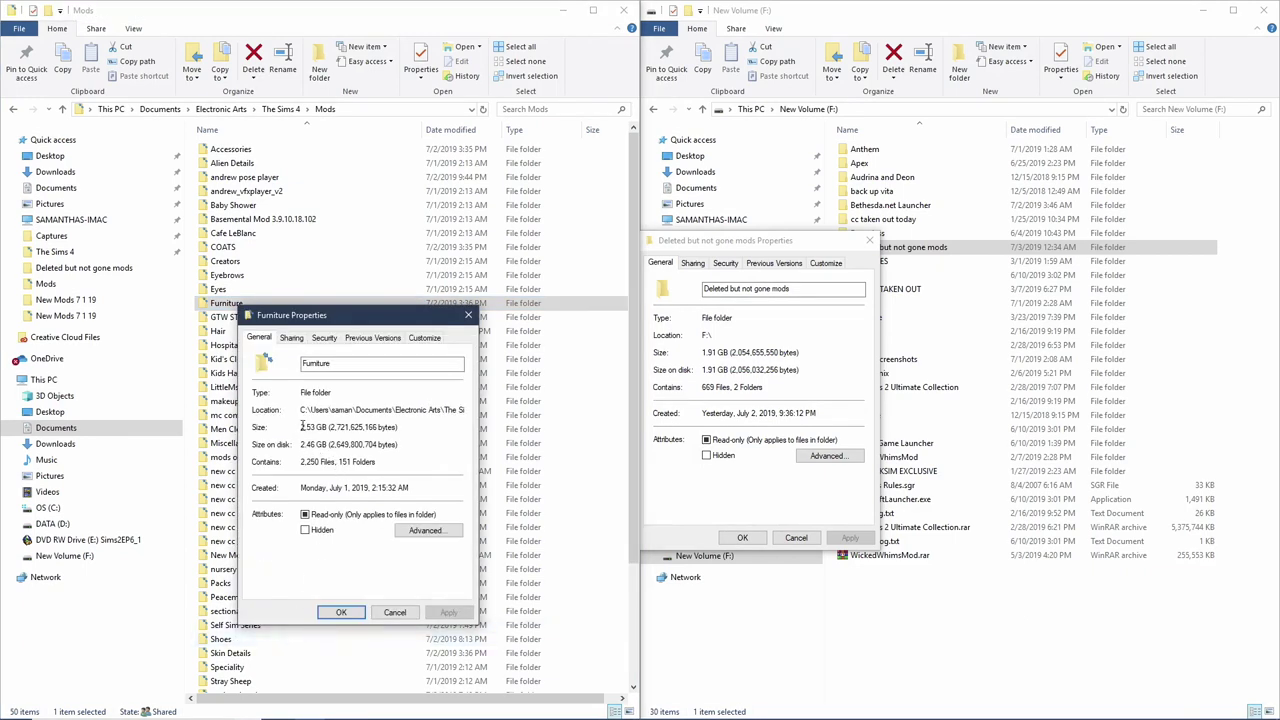
left_click(468, 316)
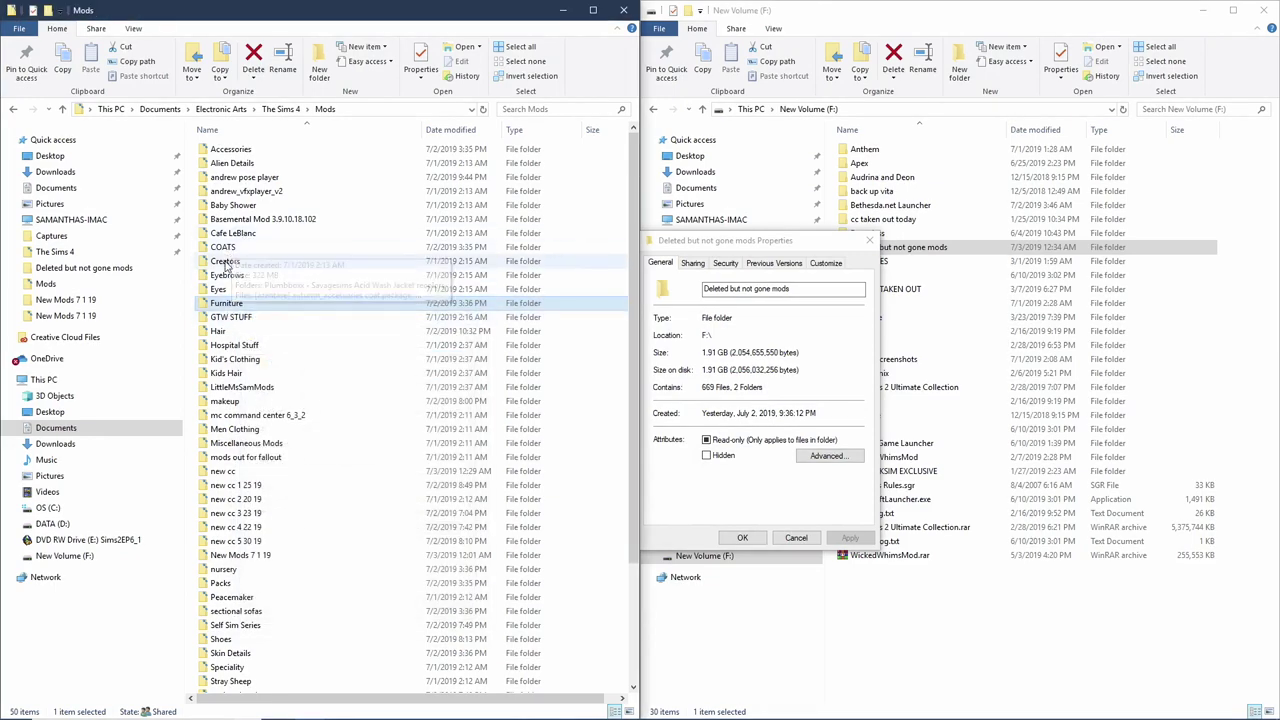
Step: Browse through the creator subfolders inside the Creators folder of Mods
double_click(225, 261)
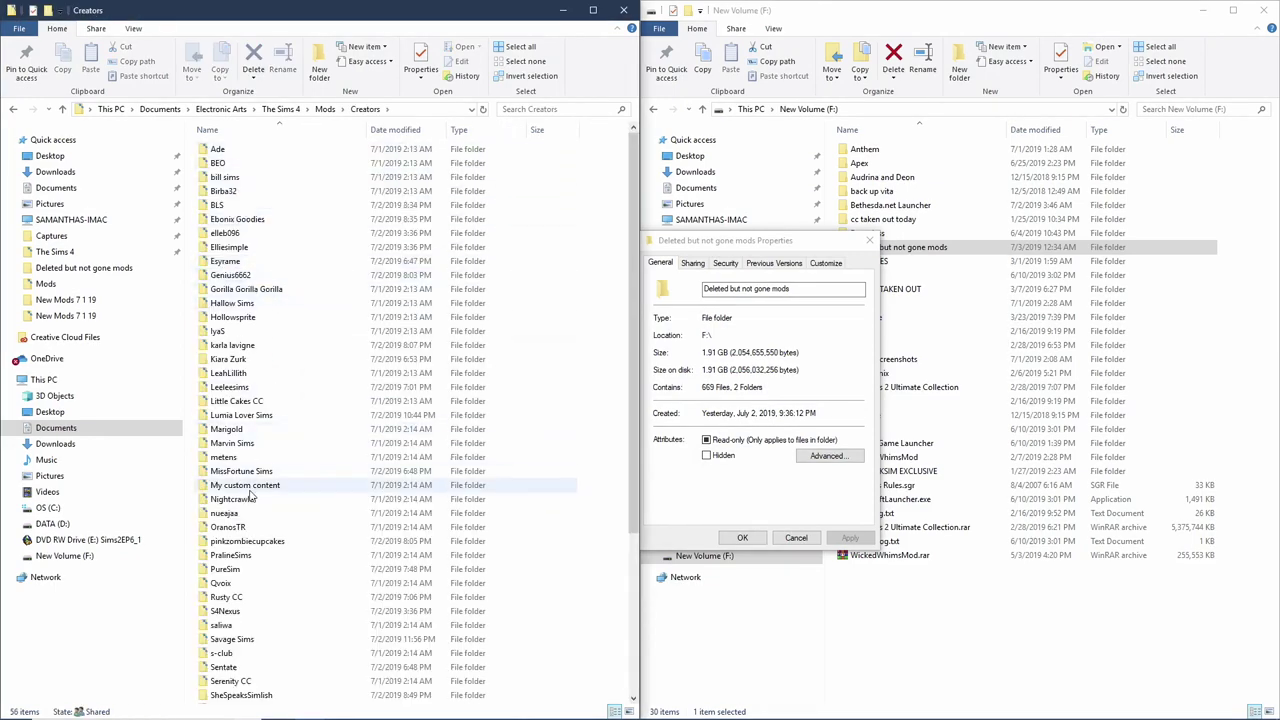
scroll(249, 495, "down", 5)
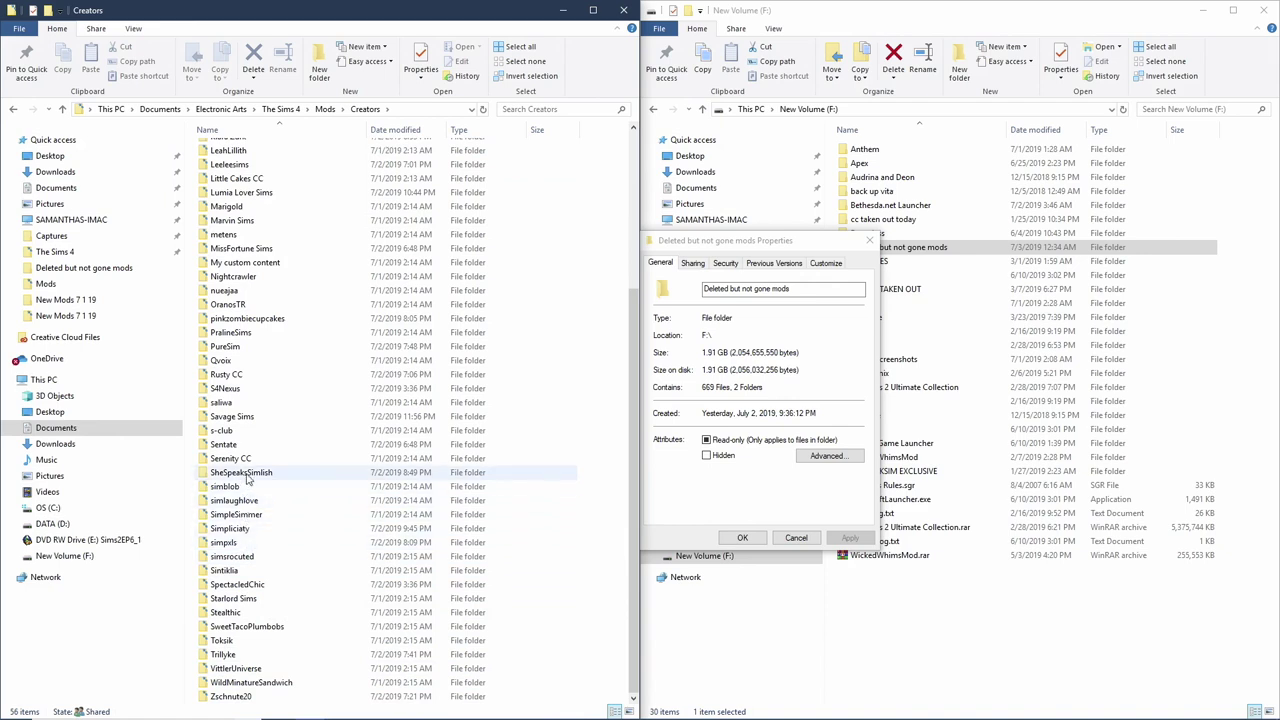
scroll(250, 436, "up", 2)
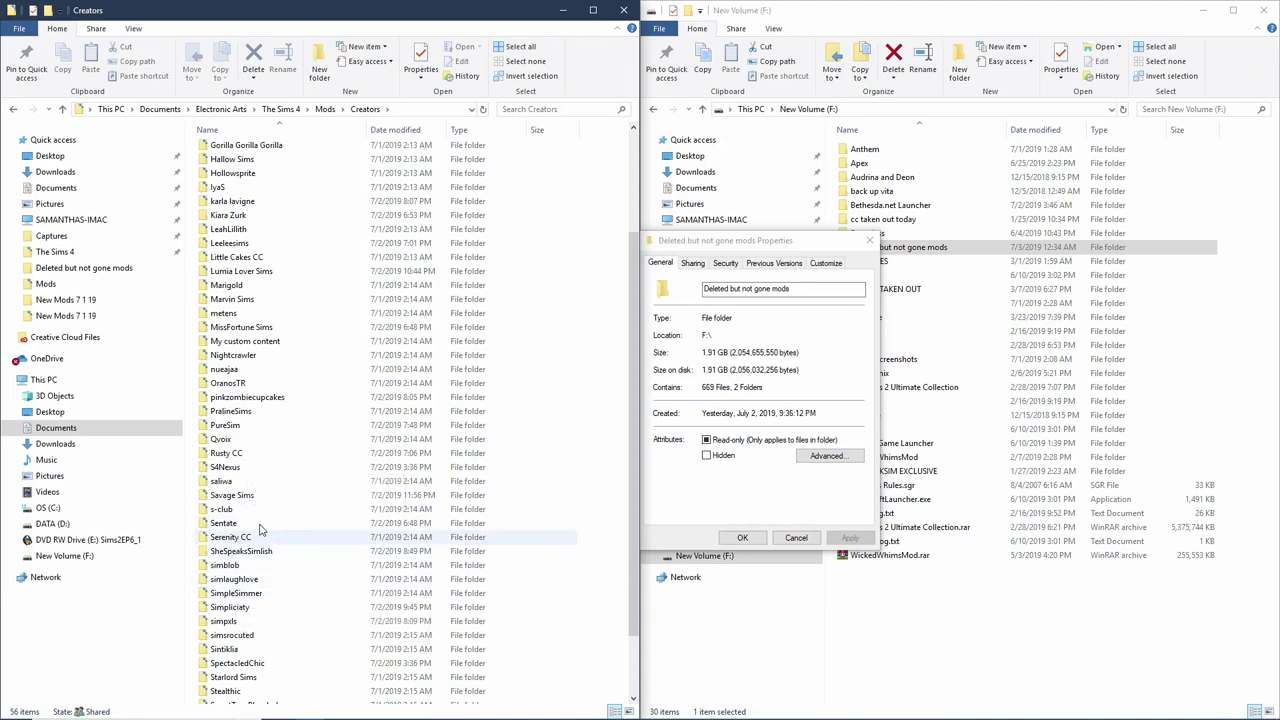
scroll(265, 360, "up", 4)
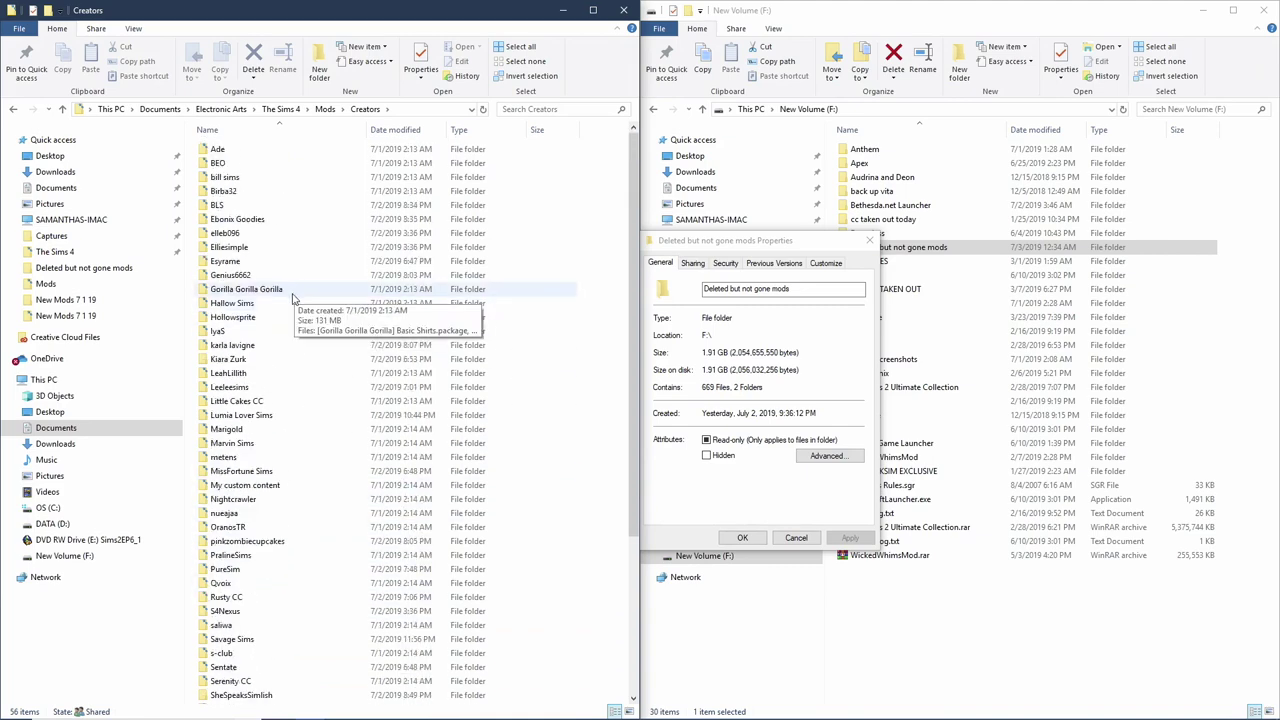
Step: Return to The Sims 4 folder, sort its contents by name and maximize the window
left_click(14, 109)
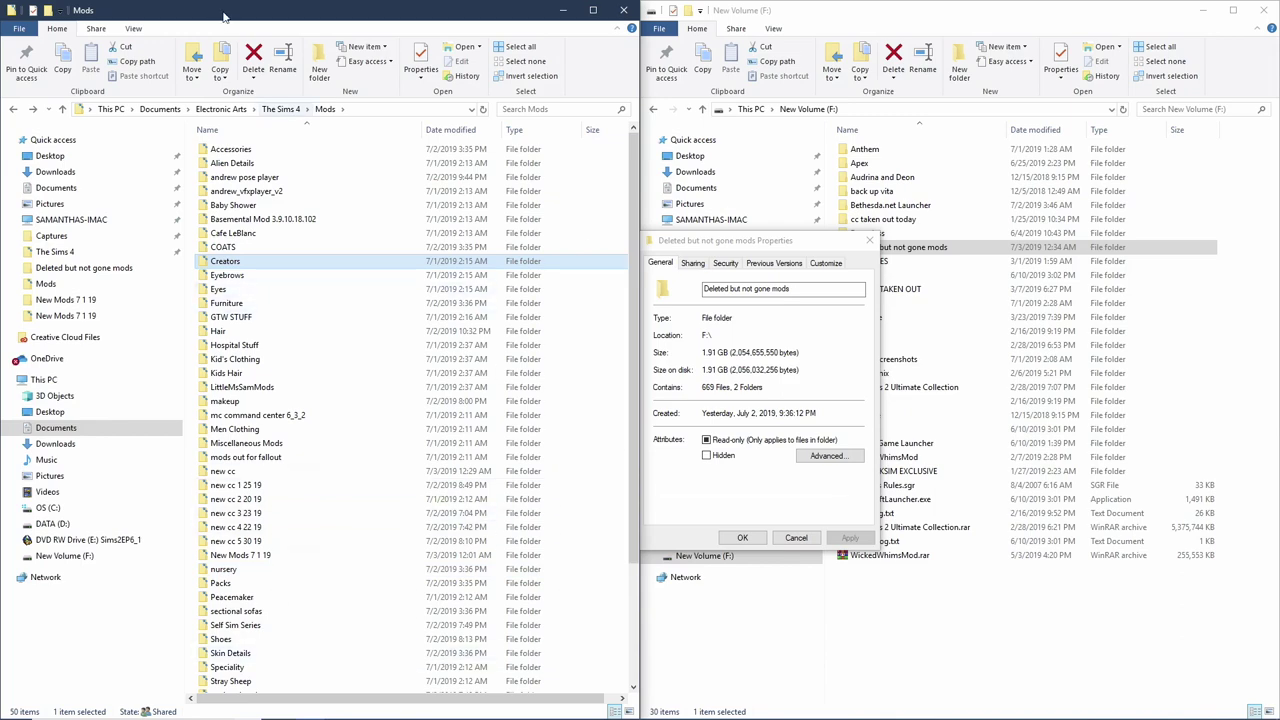
left_click(281, 109)
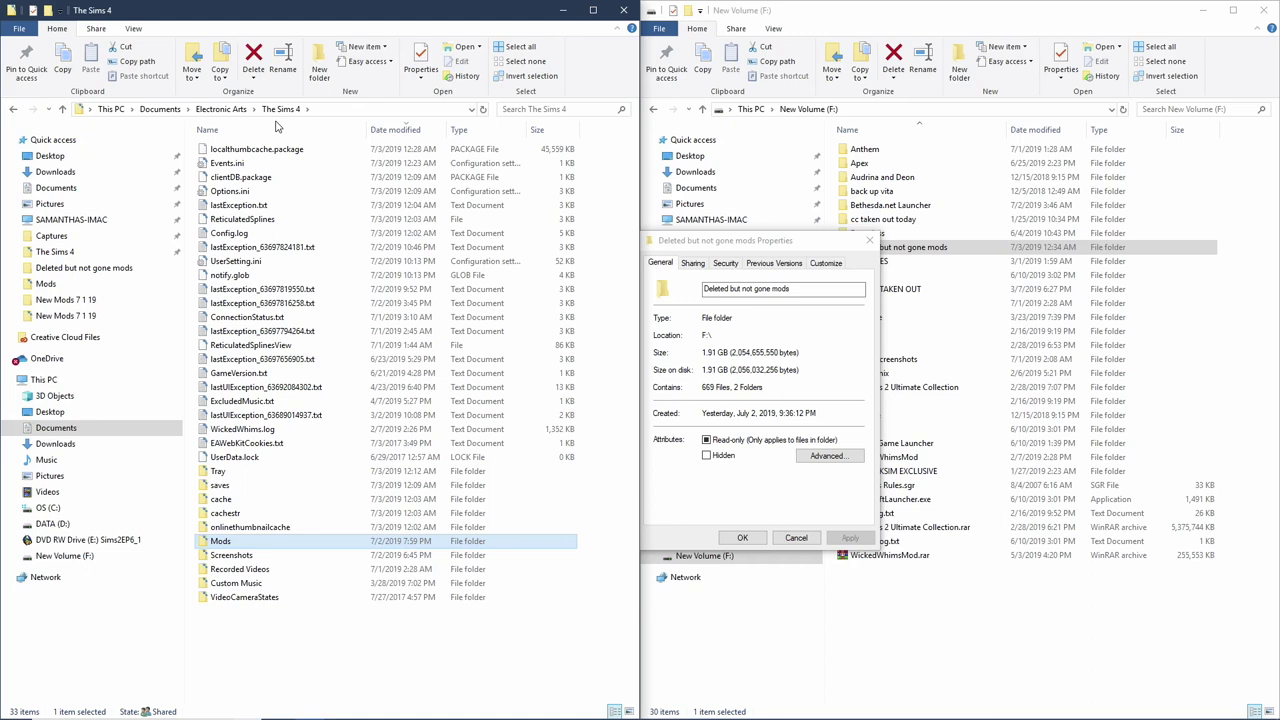
left_click(222, 130)
key("super+Up")
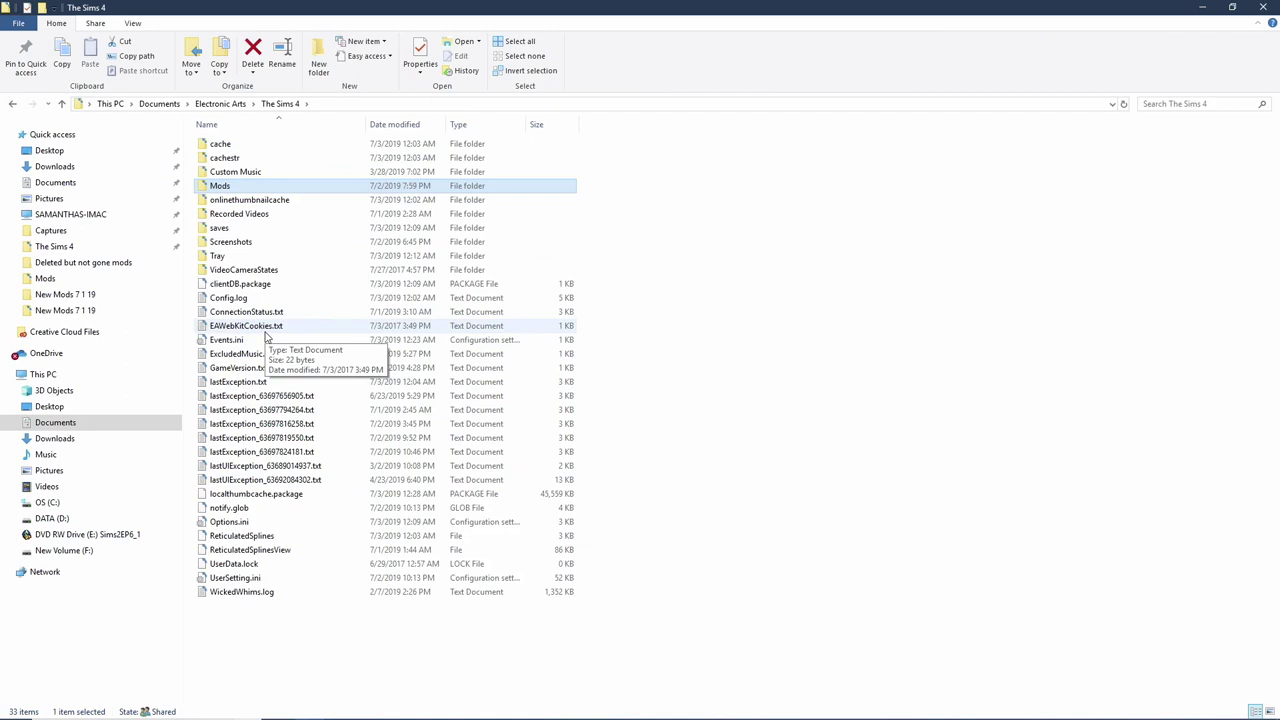
Step: Delete localthumbcache.package from The Sims 4 folder
left_click(268, 494)
right_click(270, 494)
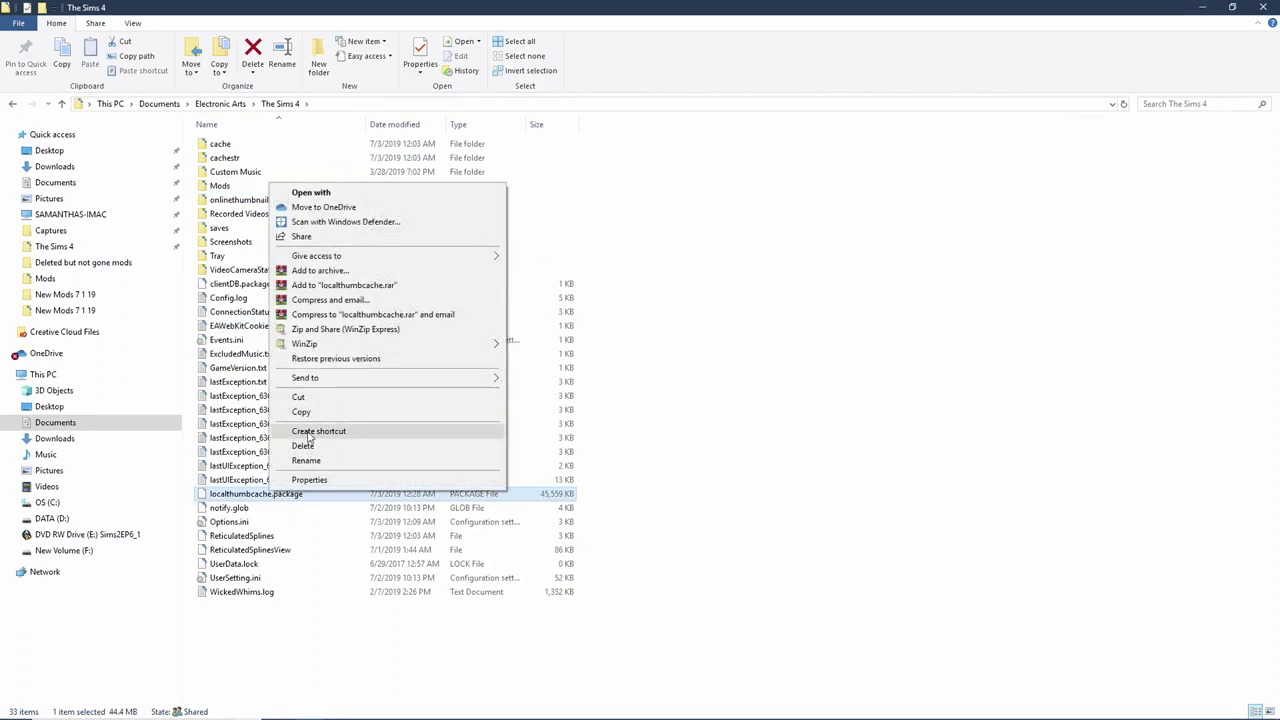
left_click(303, 446)
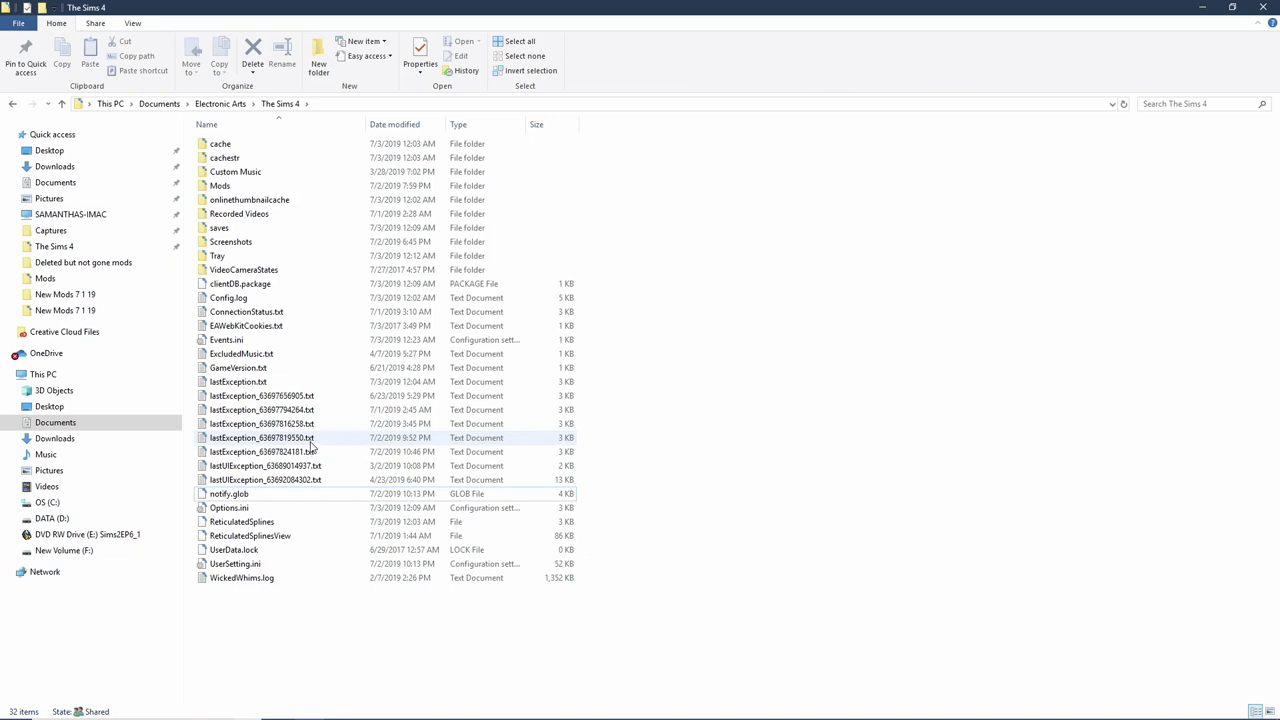
Step: Check the contents of the cache folder, and delete the onlinethumbnailcache folder from The Sims 4 folder
double_click(234, 147)
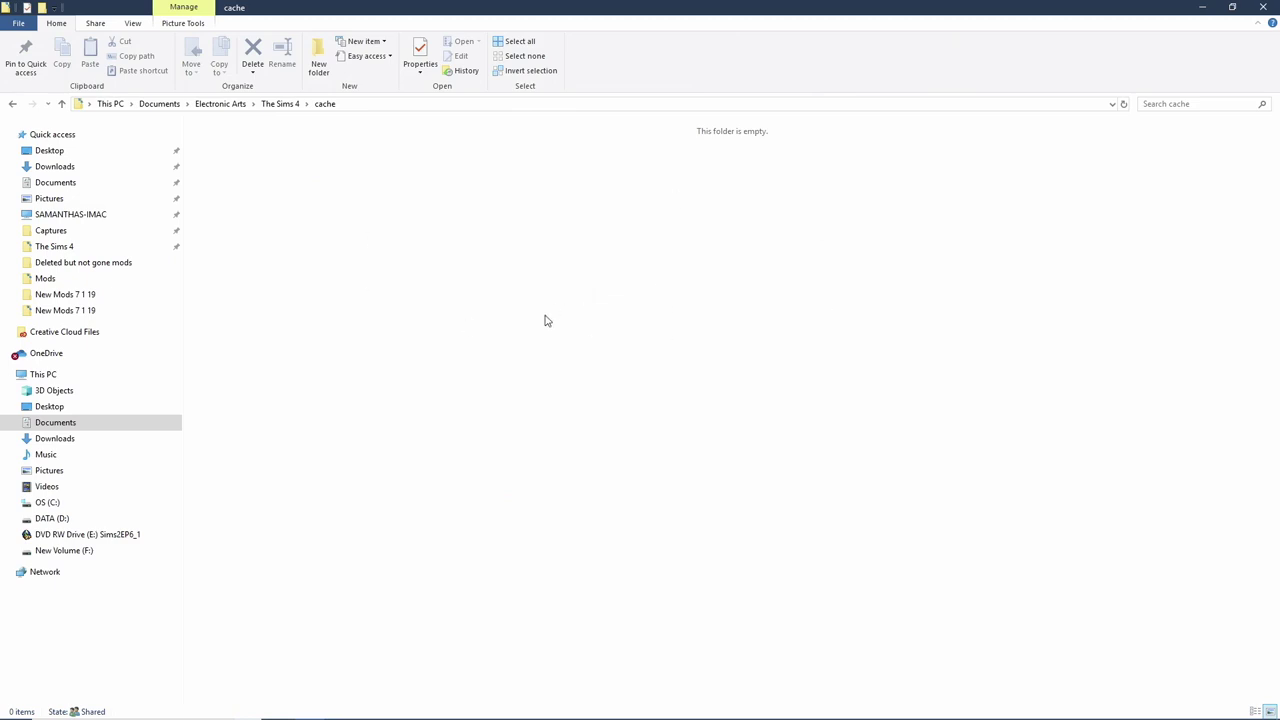
left_click(12, 104)
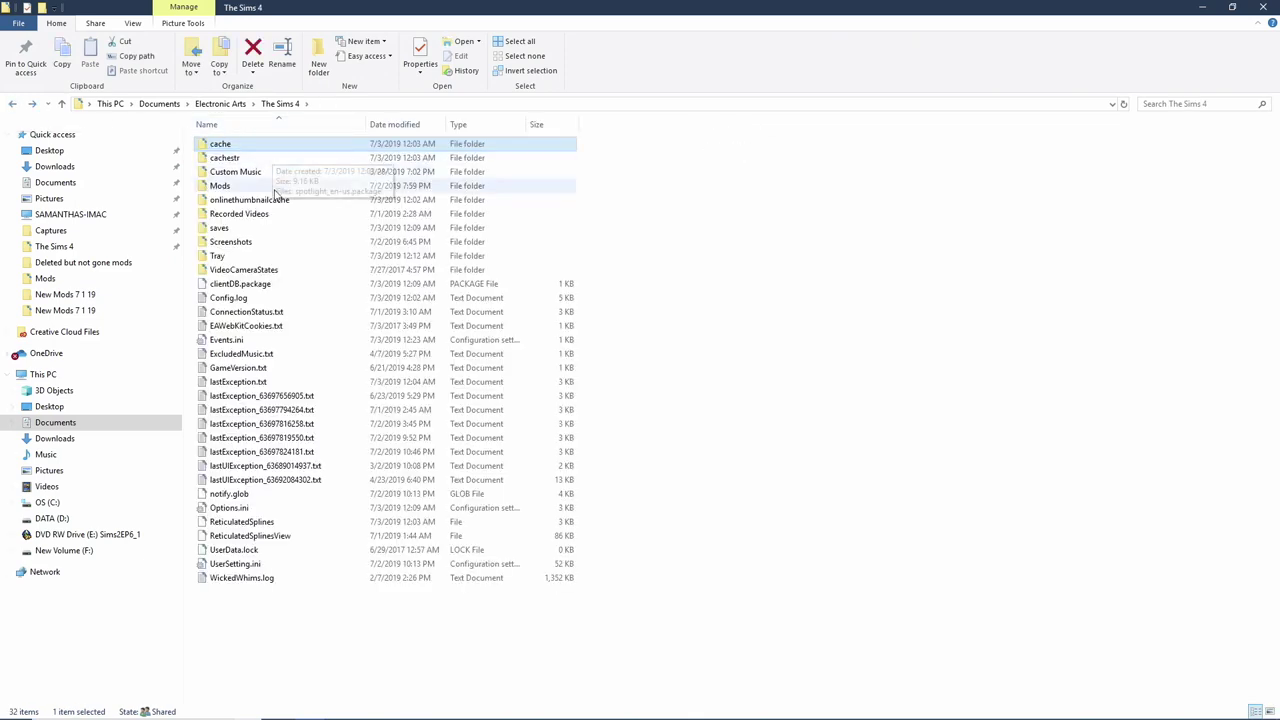
double_click(265, 202)
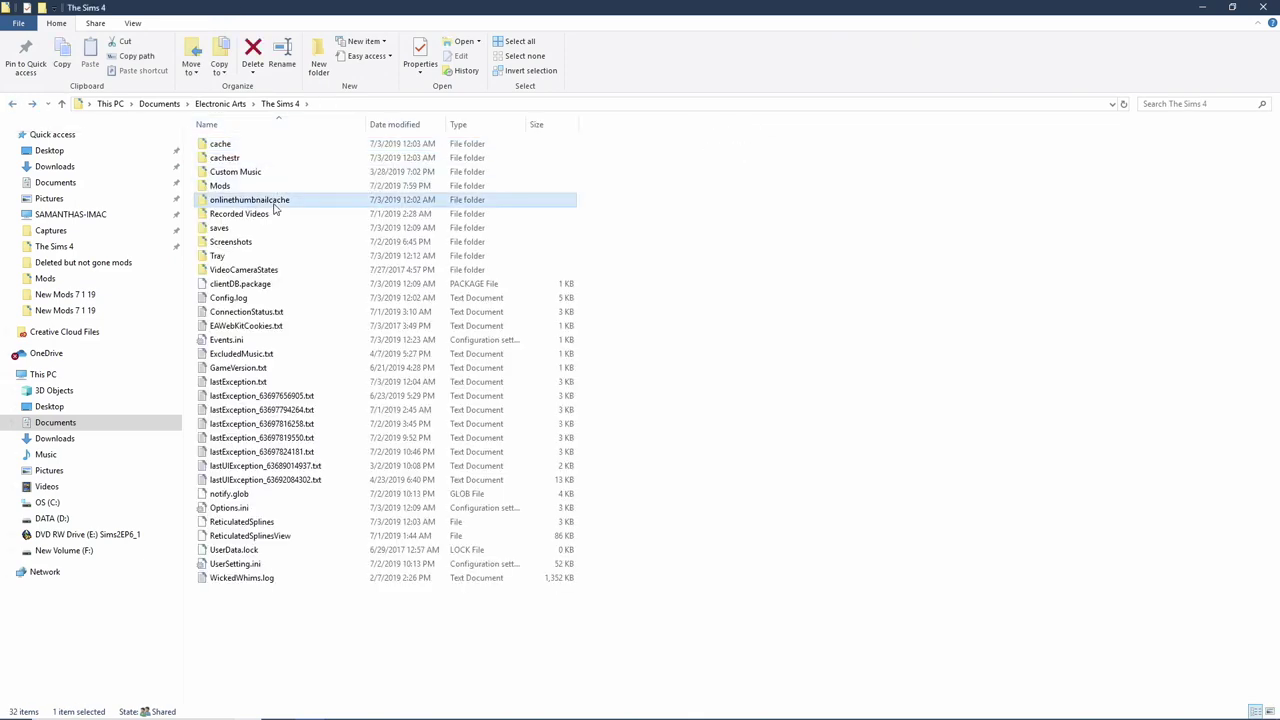
left_click(12, 104)
right_click(280, 201)
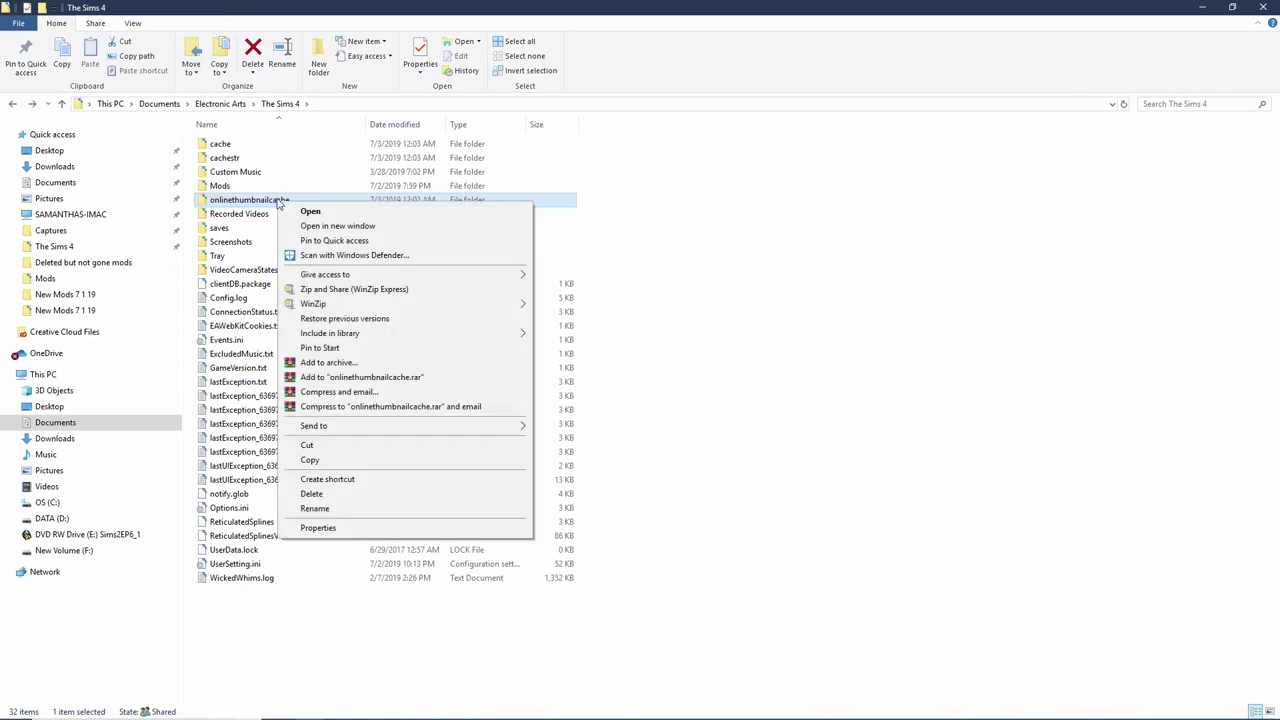
left_click(331, 496)
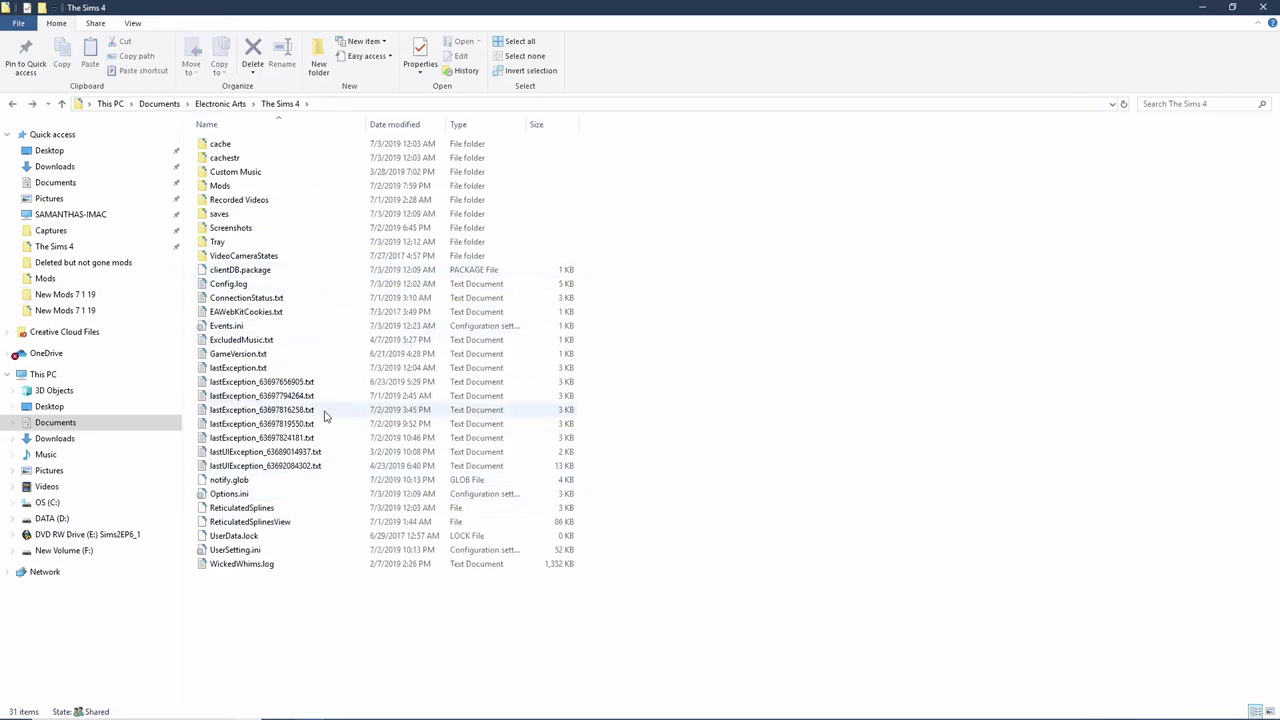
Step: Delete all lastException and lastUIException text files from The Sims 4 folder
left_click(276, 382)
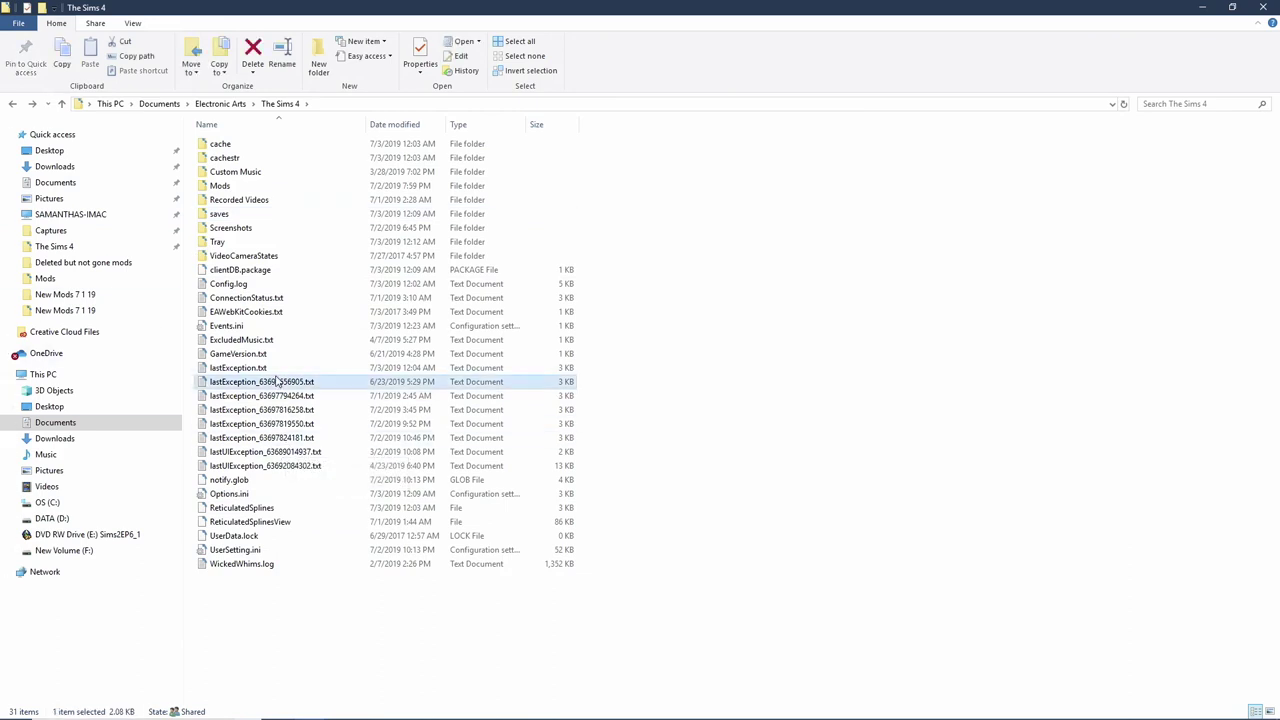
left_click(272, 370)
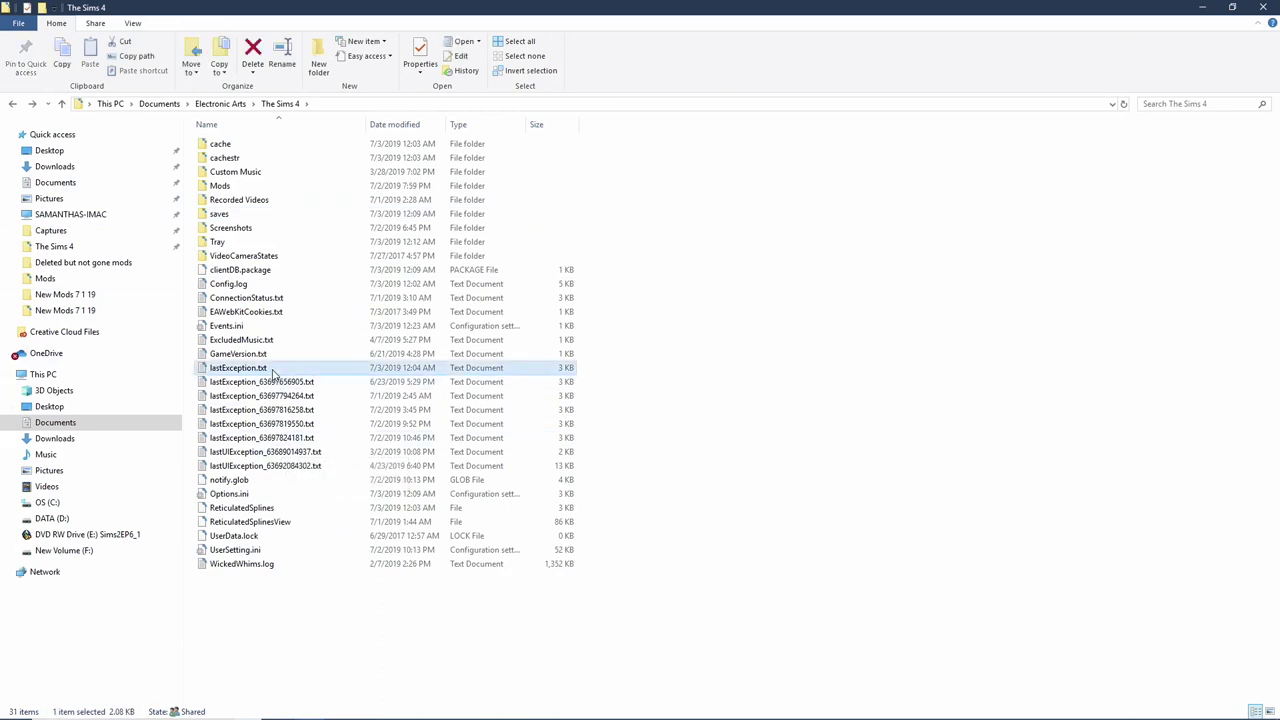
left_click(297, 466, "shift")
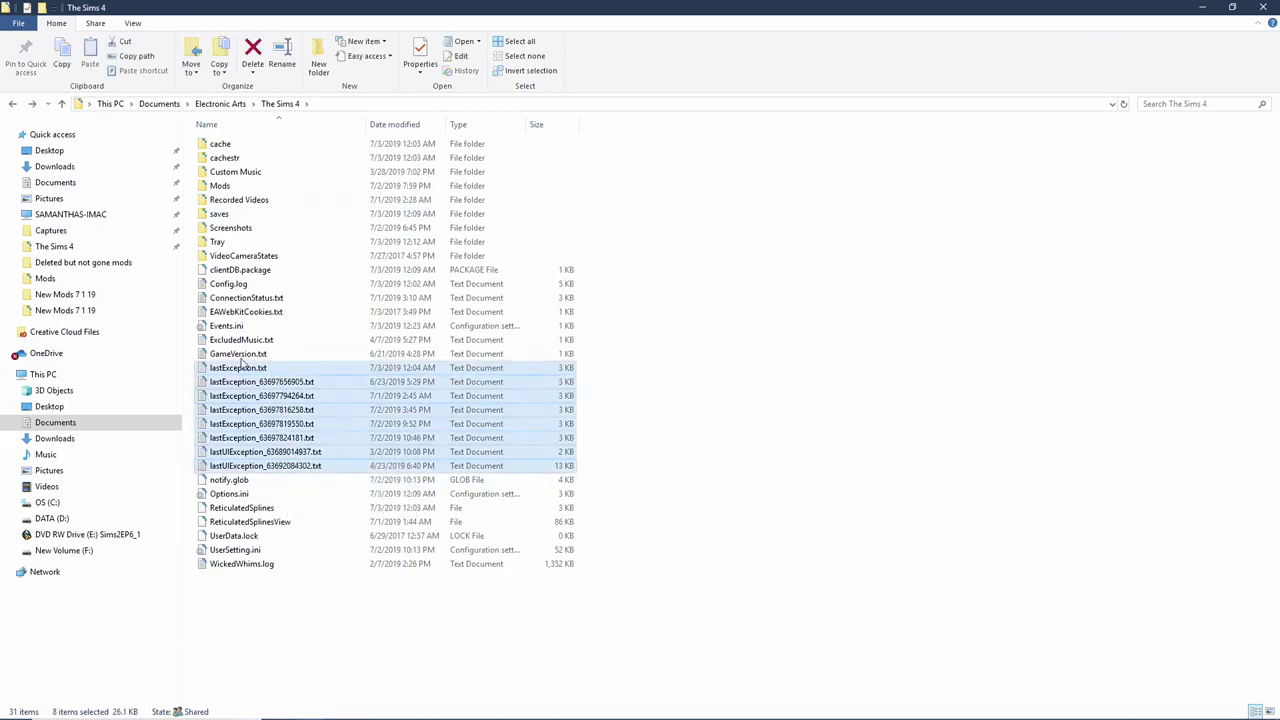
left_click(253, 55)
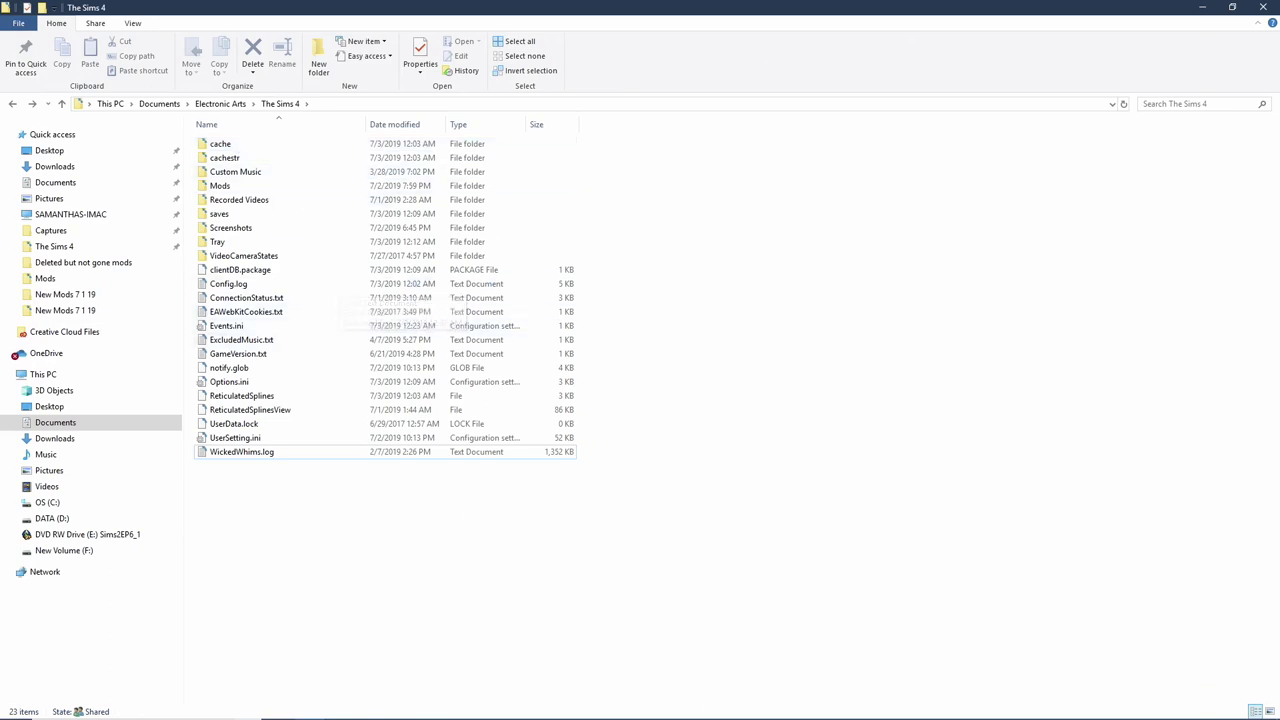
Step: Switch to the open Tray Importer window
mouse_move(622, 710)
mouse_move(528, 710)
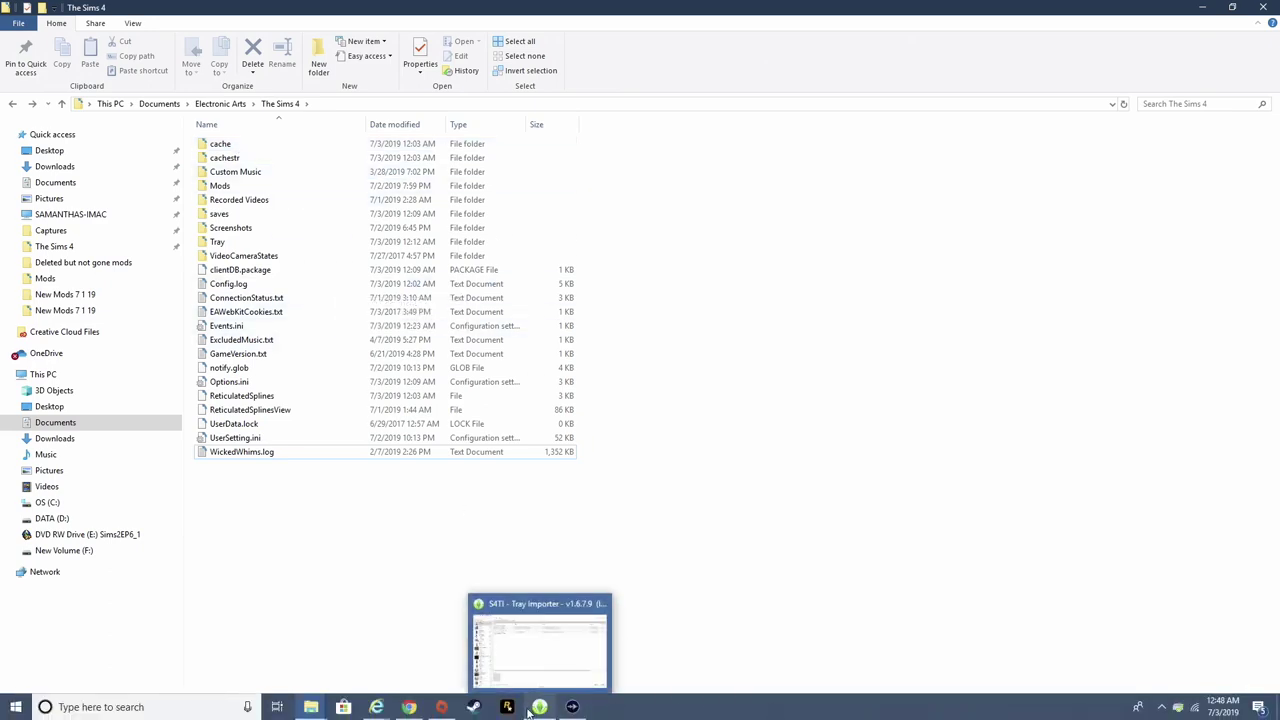